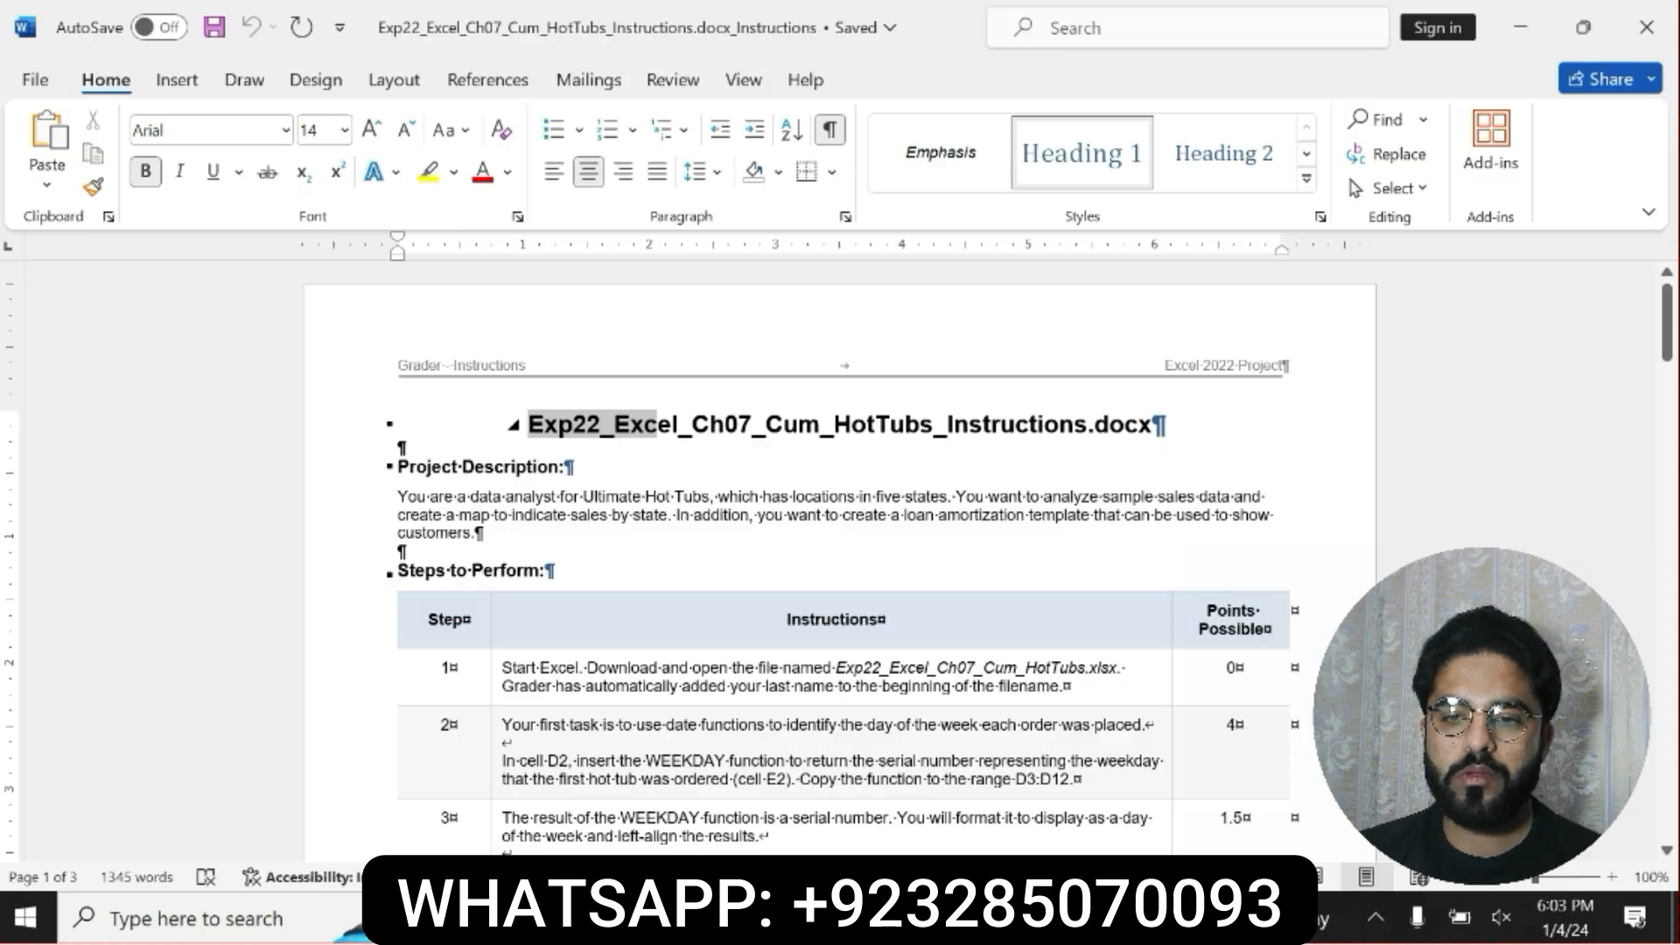
# Highlight the document title in yellow.
pyautogui.moveTo(657, 427); pyautogui.dragTo(1153, 426)
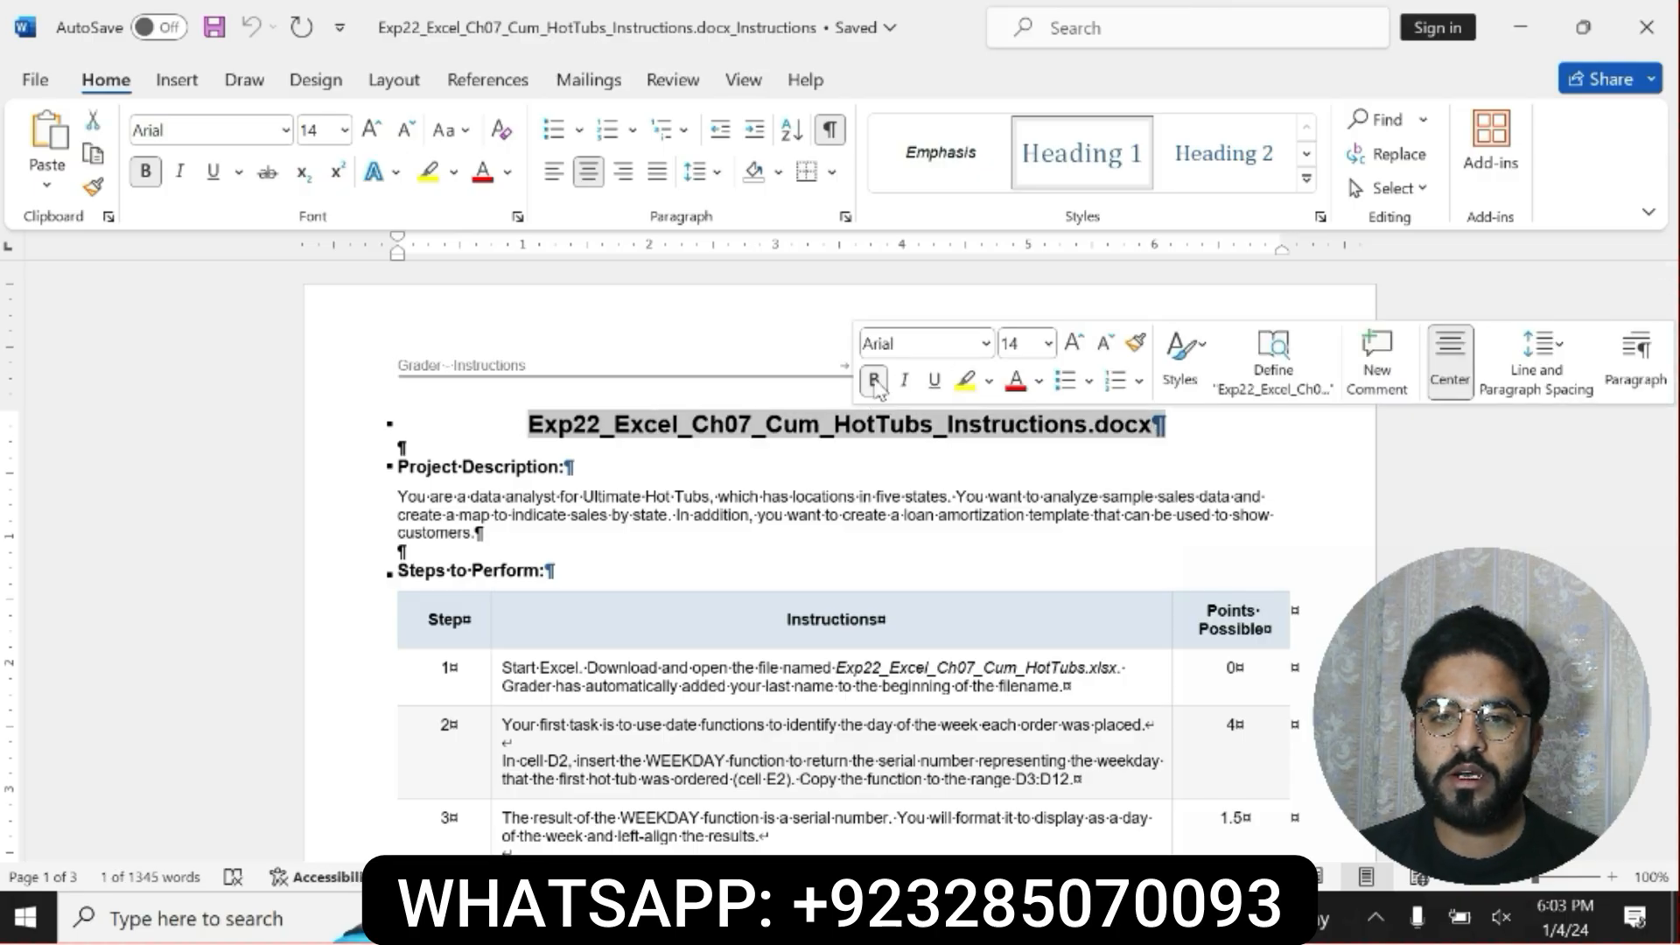
pyautogui.click(964, 381)
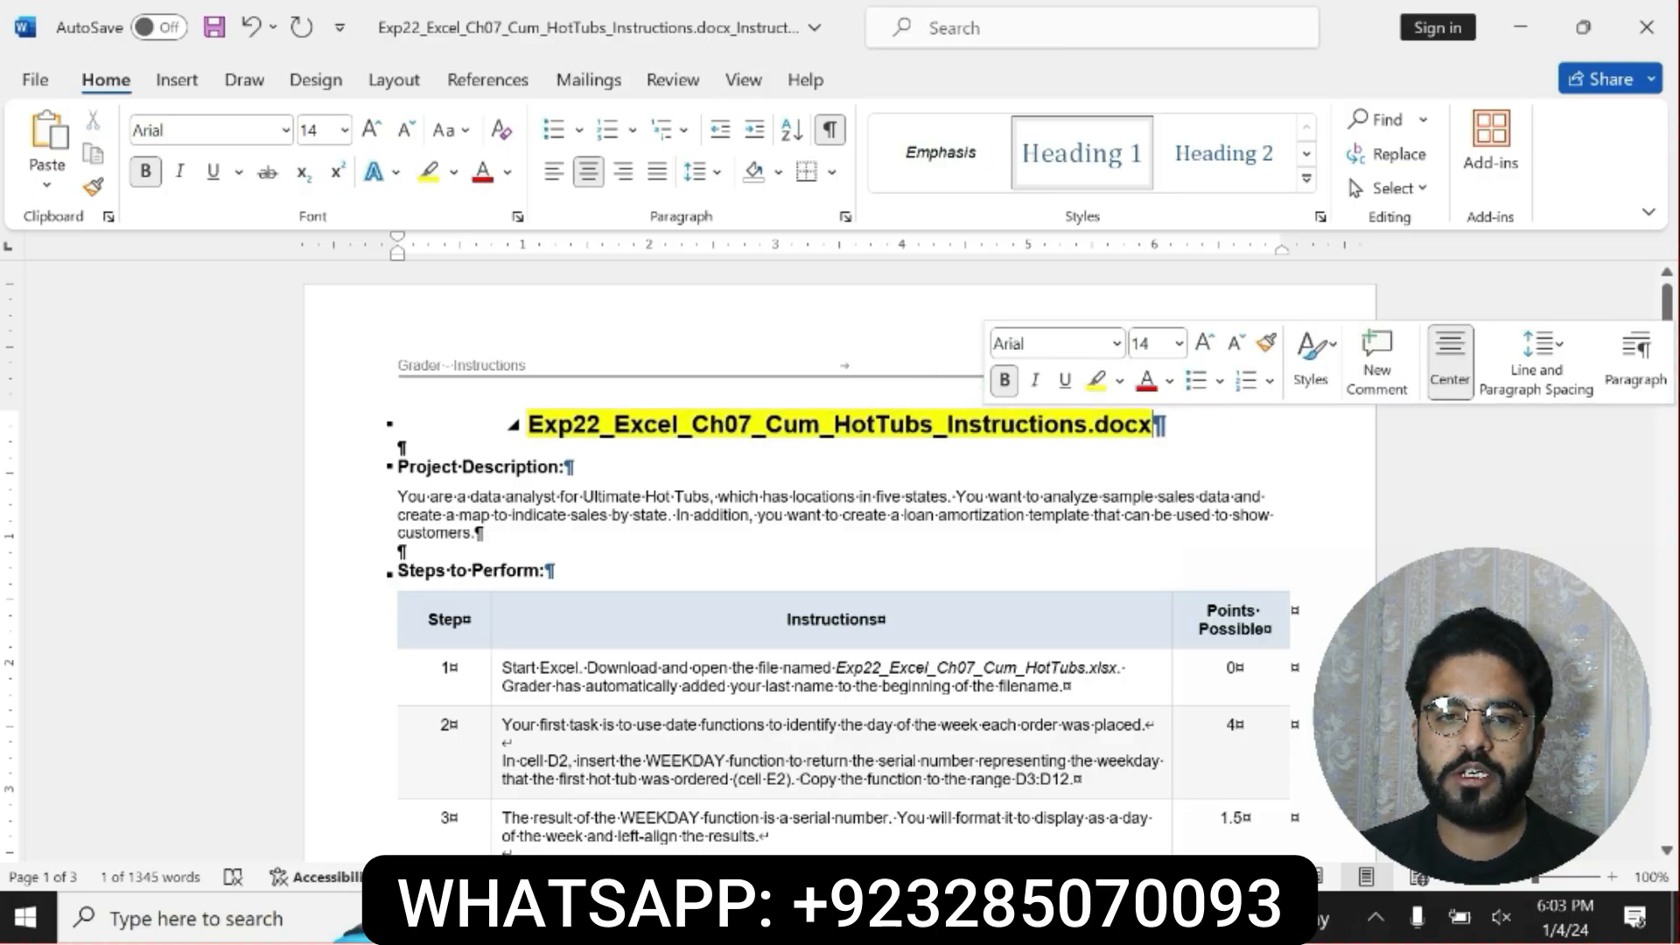
pyautogui.moveTo(523, 426); pyautogui.dragTo(1165, 426)
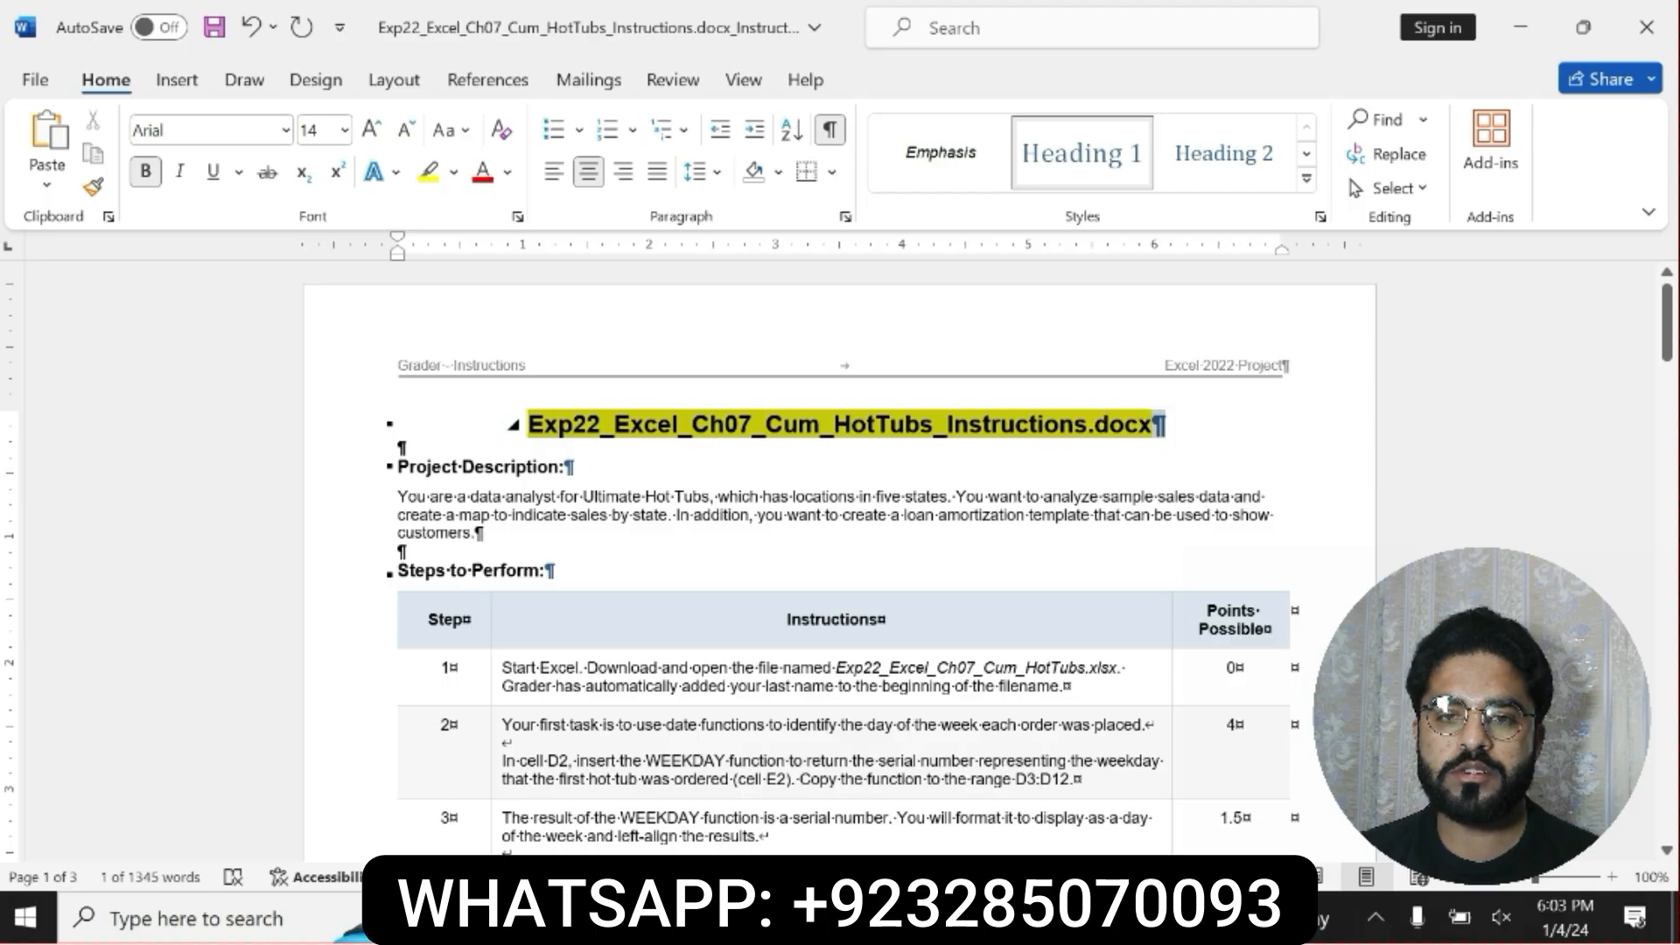
# Highlight the Project Description heading and the description paragraph below it in yellow.
pyautogui.click(382, 468)
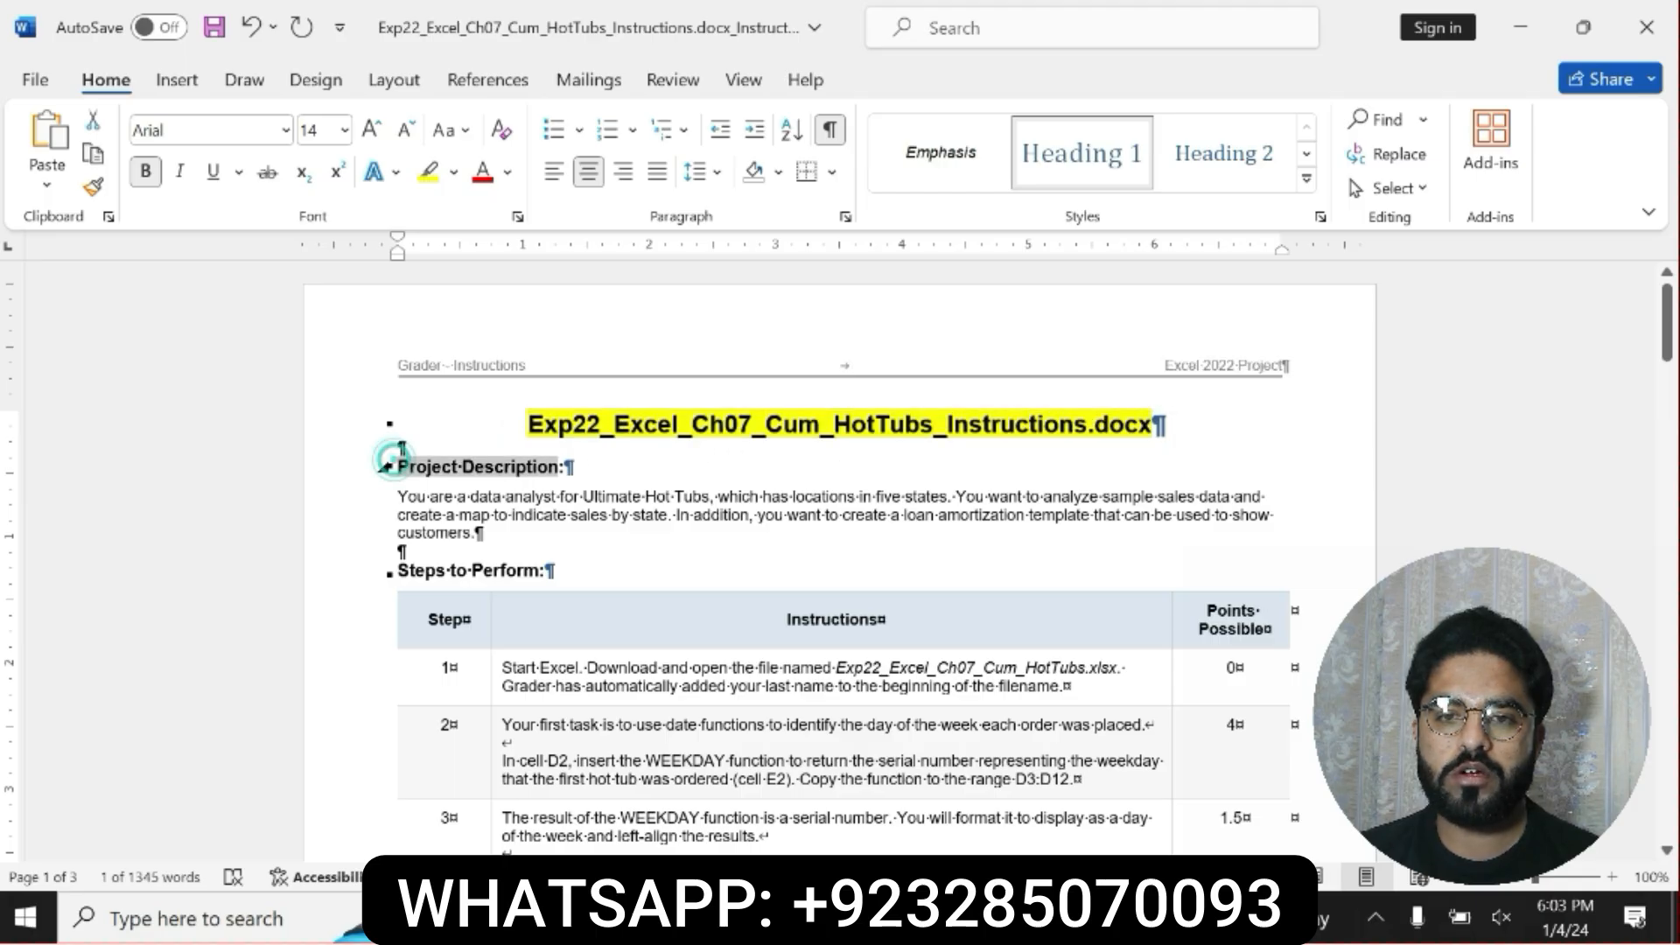
pyautogui.click(577, 417)
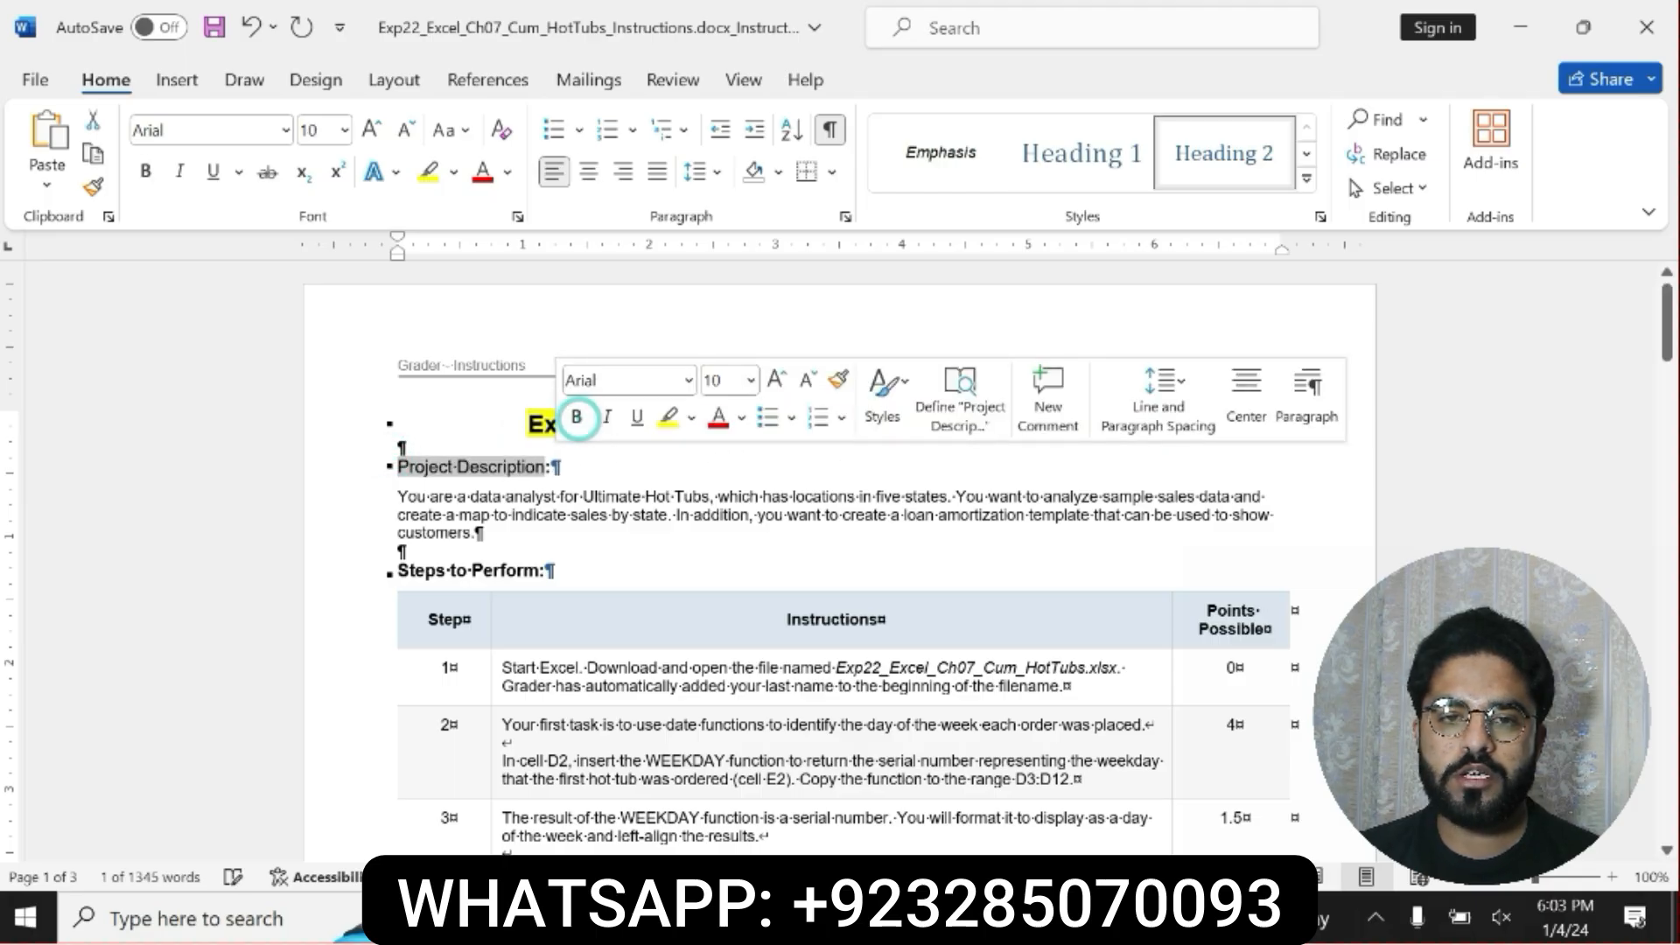
pyautogui.click(577, 418)
pyautogui.click(669, 419)
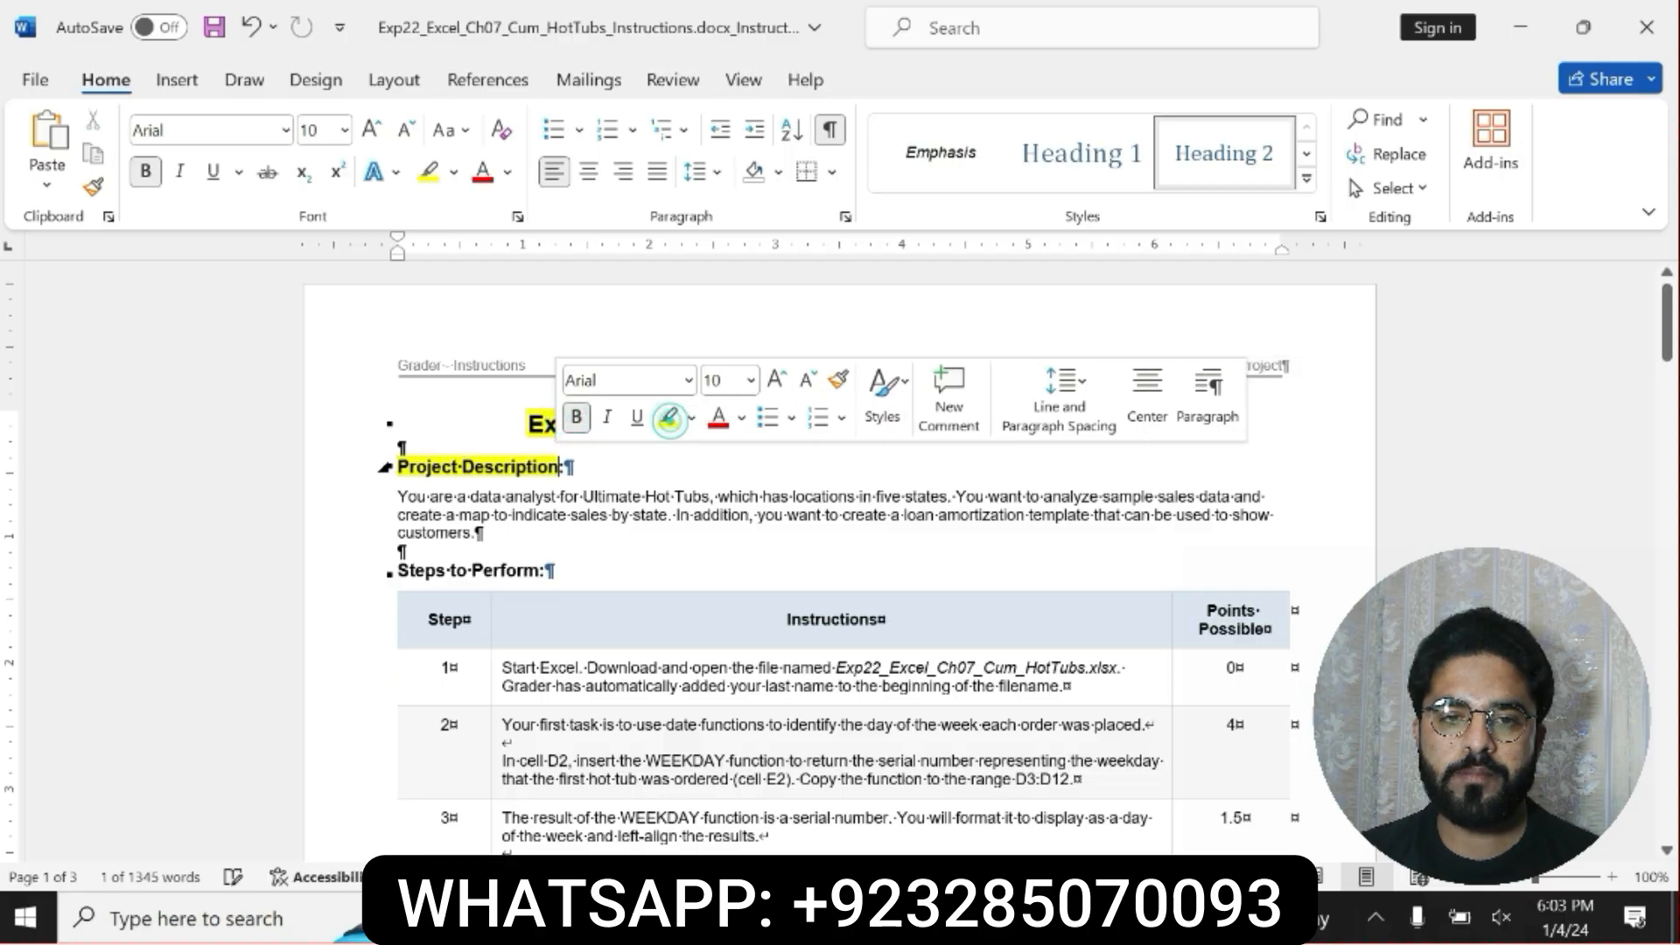
pyautogui.moveTo(398, 496); pyautogui.dragTo(1267, 541)
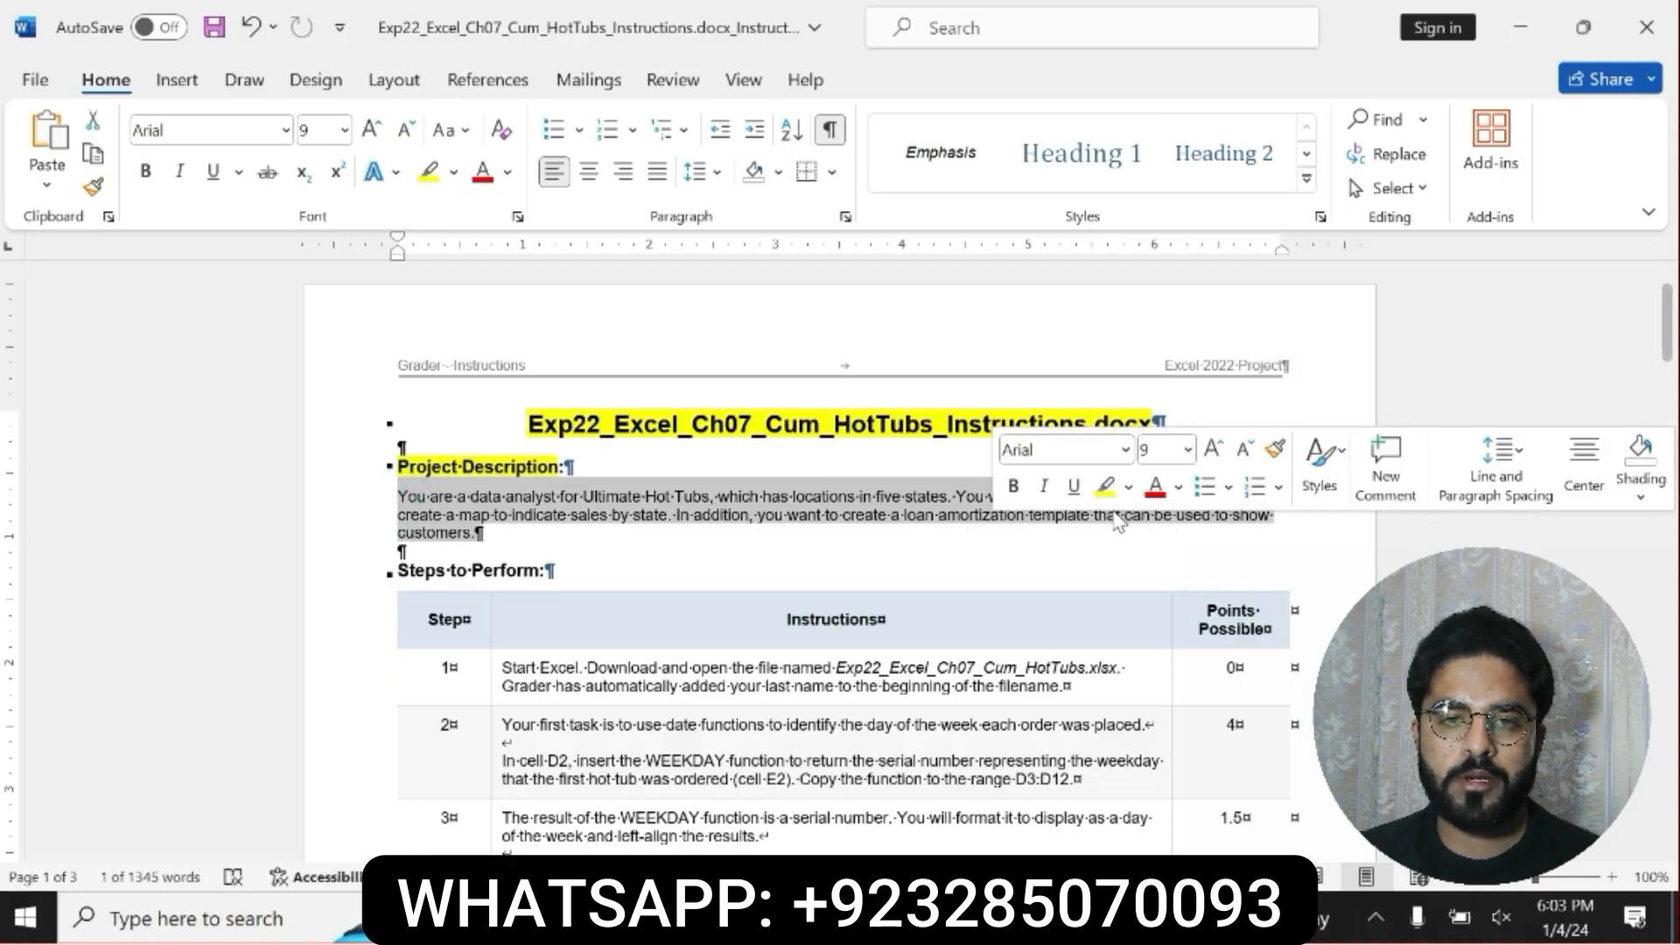
pyautogui.click(1105, 487)
pyautogui.moveTo(398, 496); pyautogui.dragTo(1211, 548)
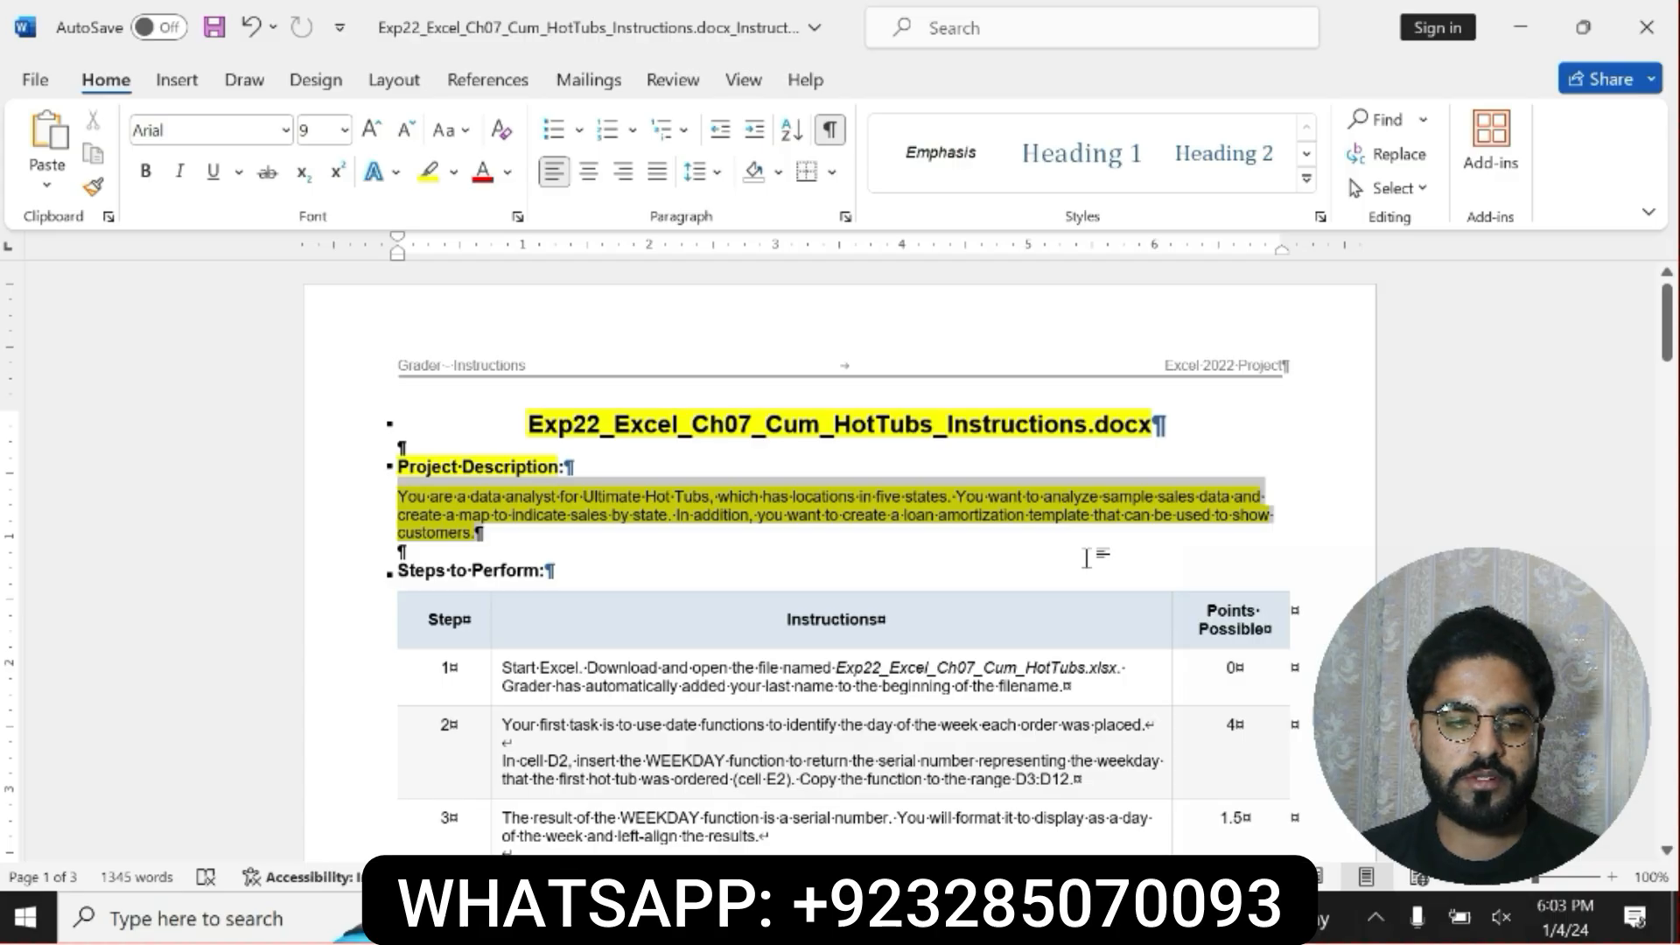
# Undo the yellow highlighting on the description paragraph, the Project Description heading and the document title.
pyautogui.hotkey('ctrl', 'z')
pyautogui.hotkey('ctrl', 'z')
pyautogui.hotkey('ctrl', 'z')
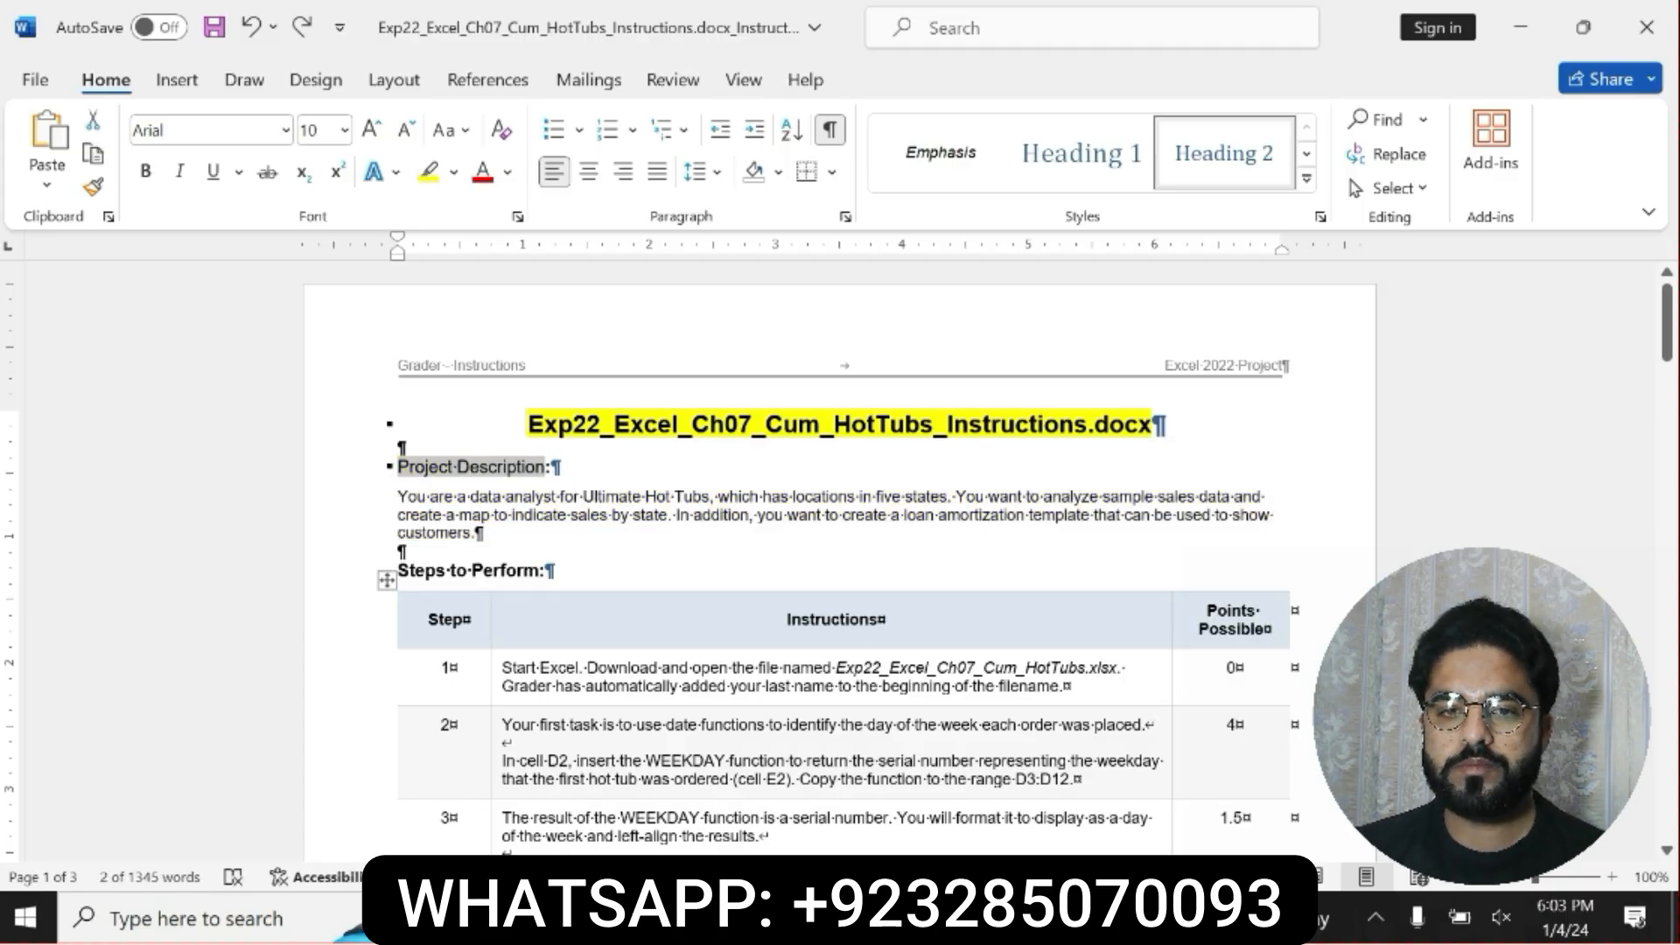
pyautogui.hotkey('ctrl', 'b')
pyautogui.hotkey('ctrl', 'z')
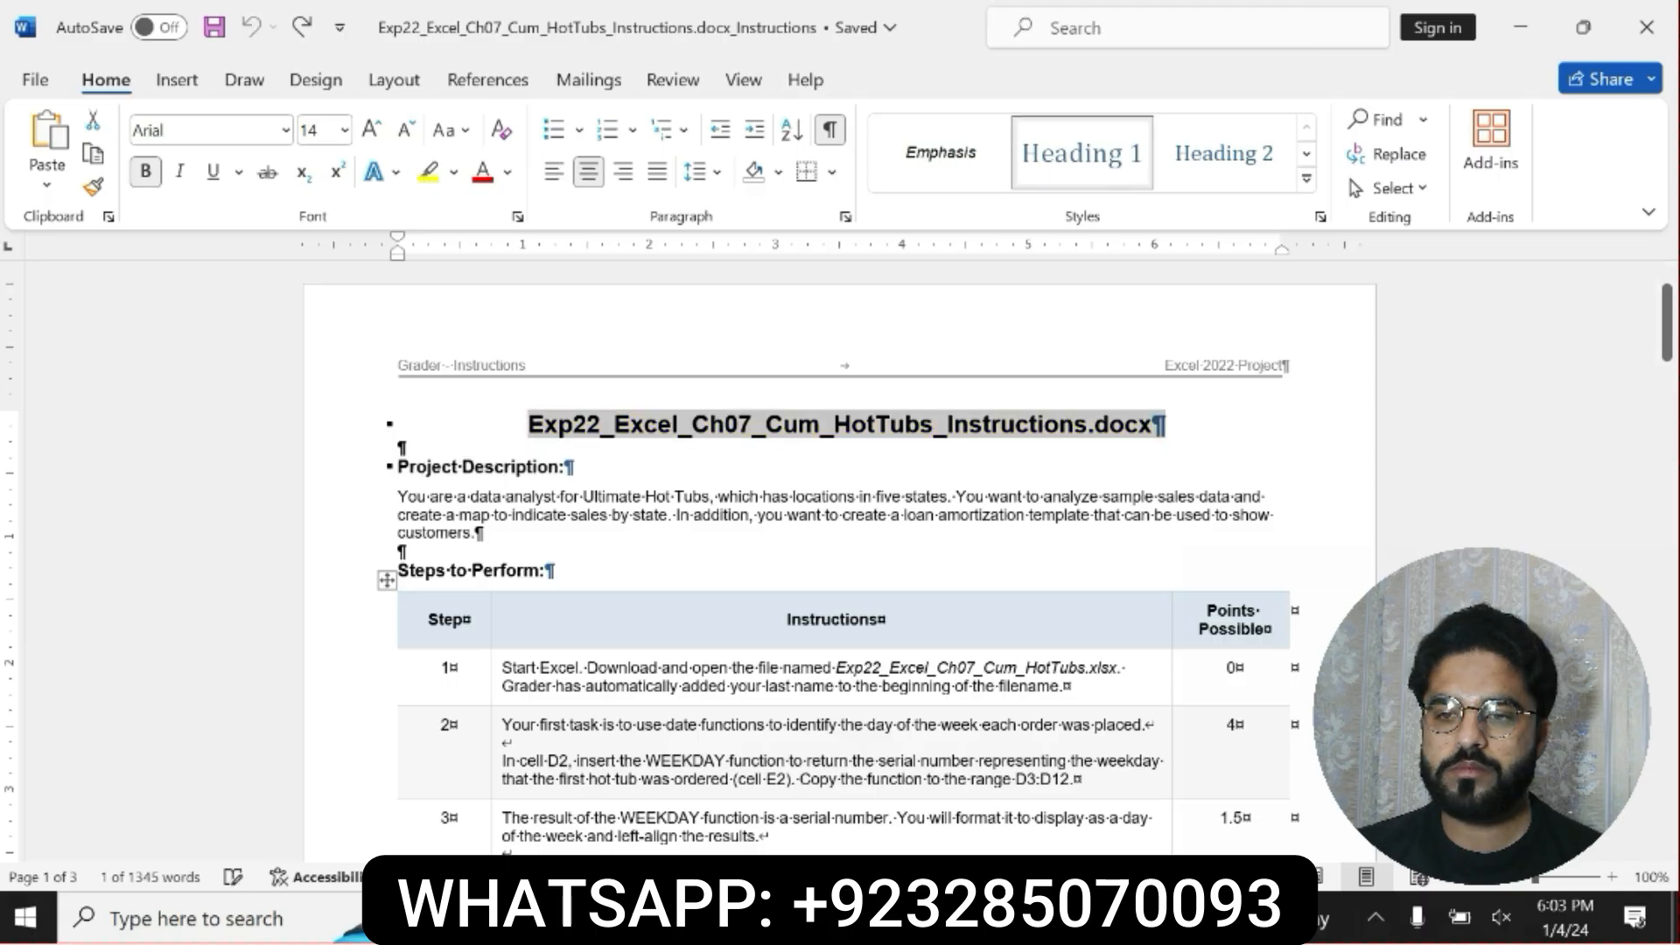
# Make the step 1 instruction bold with yellow highlighting and read through it, including the workbook file name.
pyautogui.moveTo(503, 668); pyautogui.dragTo(1062, 687)
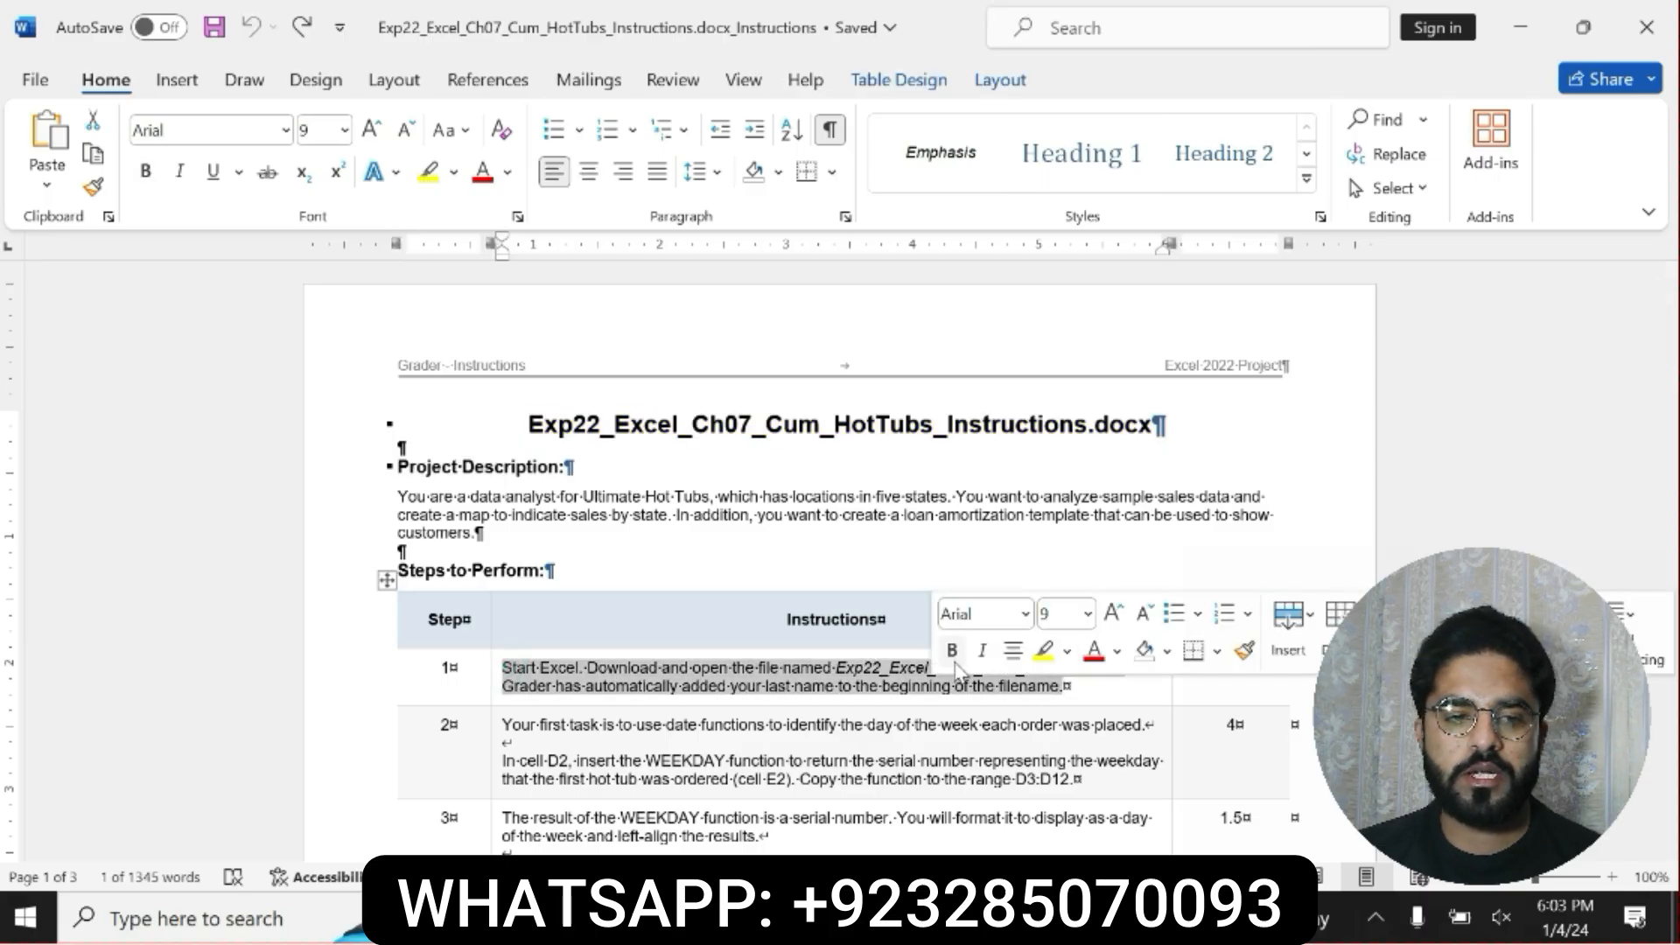
pyautogui.click(953, 650)
pyautogui.click(1045, 651)
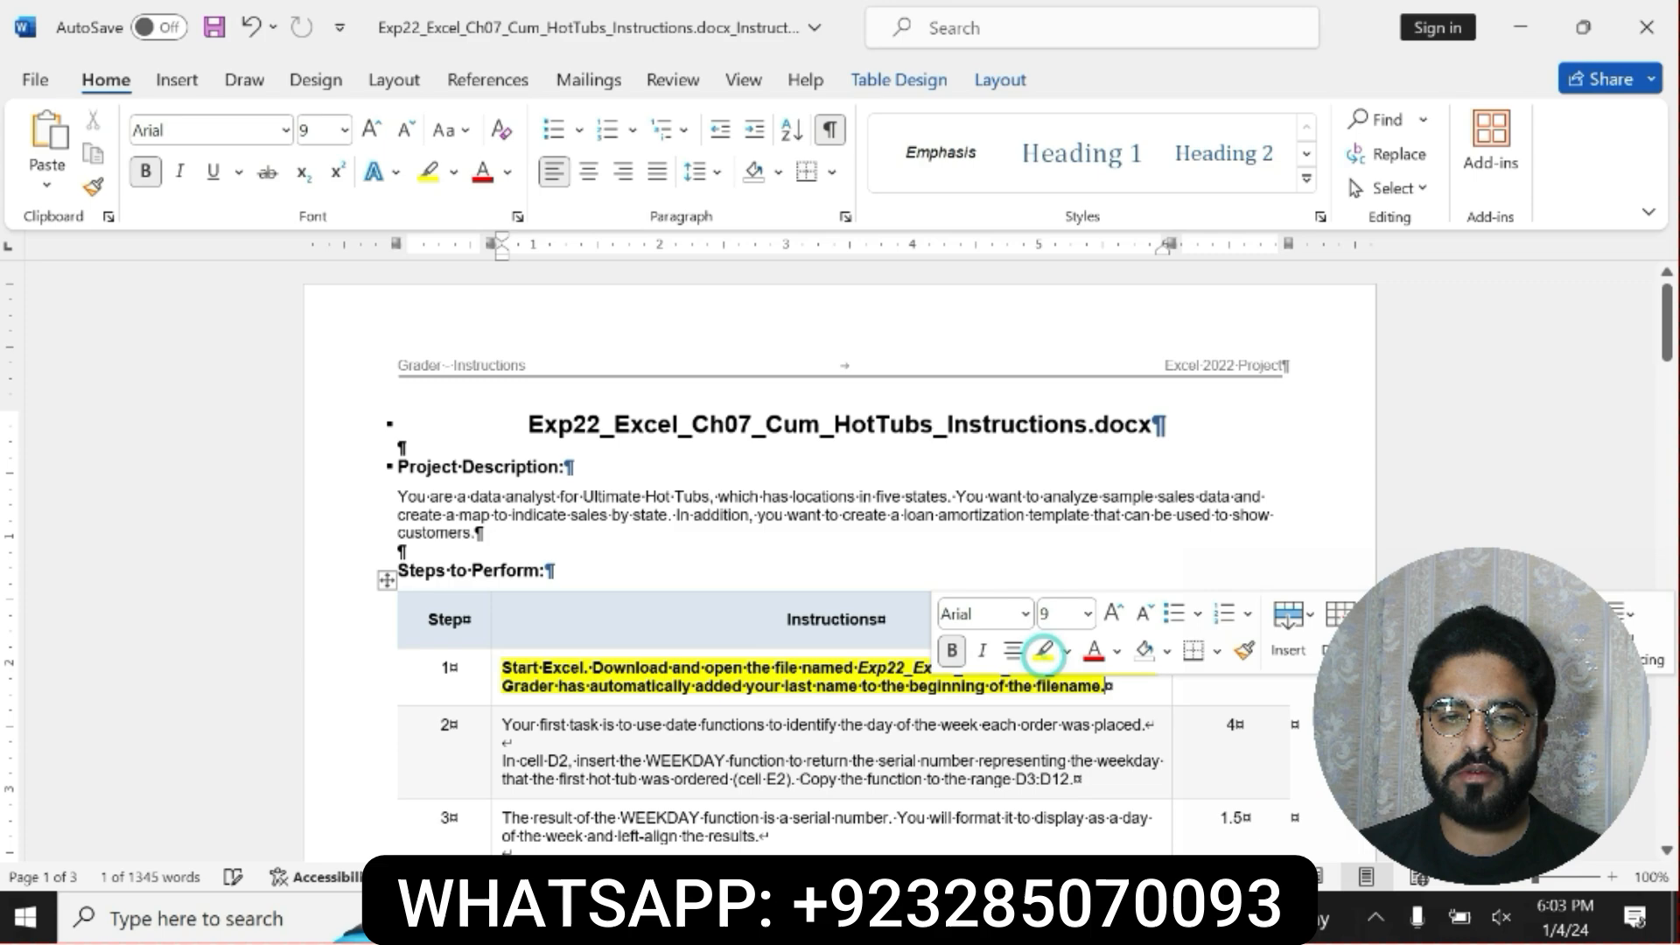
pyautogui.rightClick(508, 667)
pyautogui.click(512, 666)
pyautogui.moveTo(504, 667); pyautogui.dragTo(1104, 686)
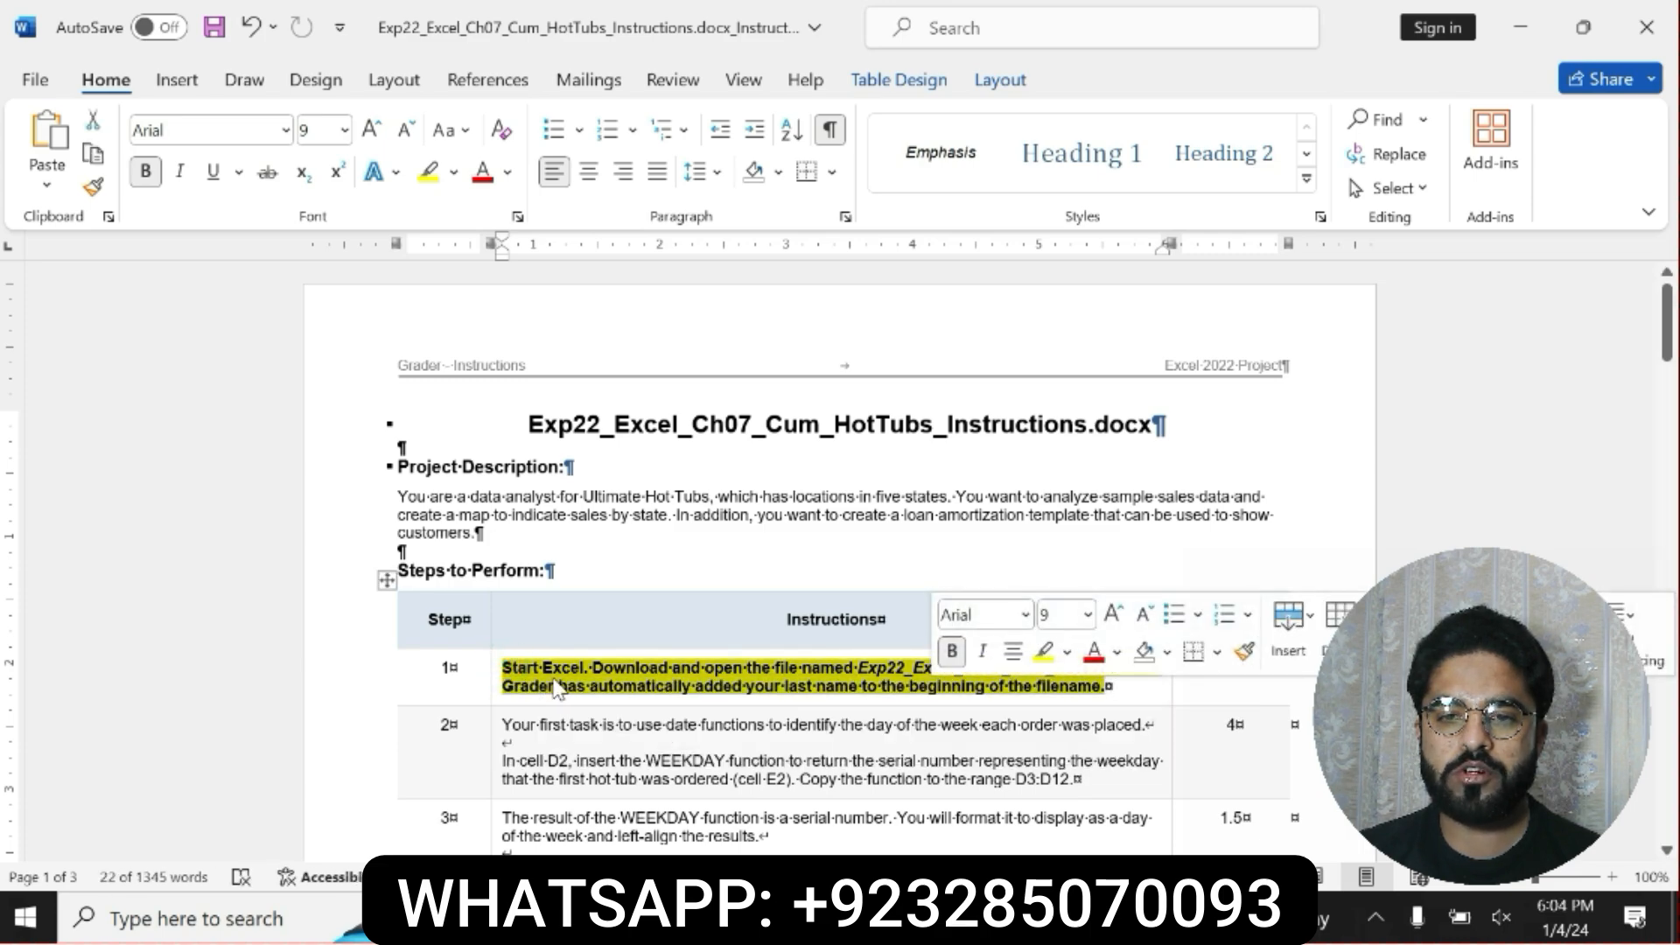
pyautogui.click(853, 686)
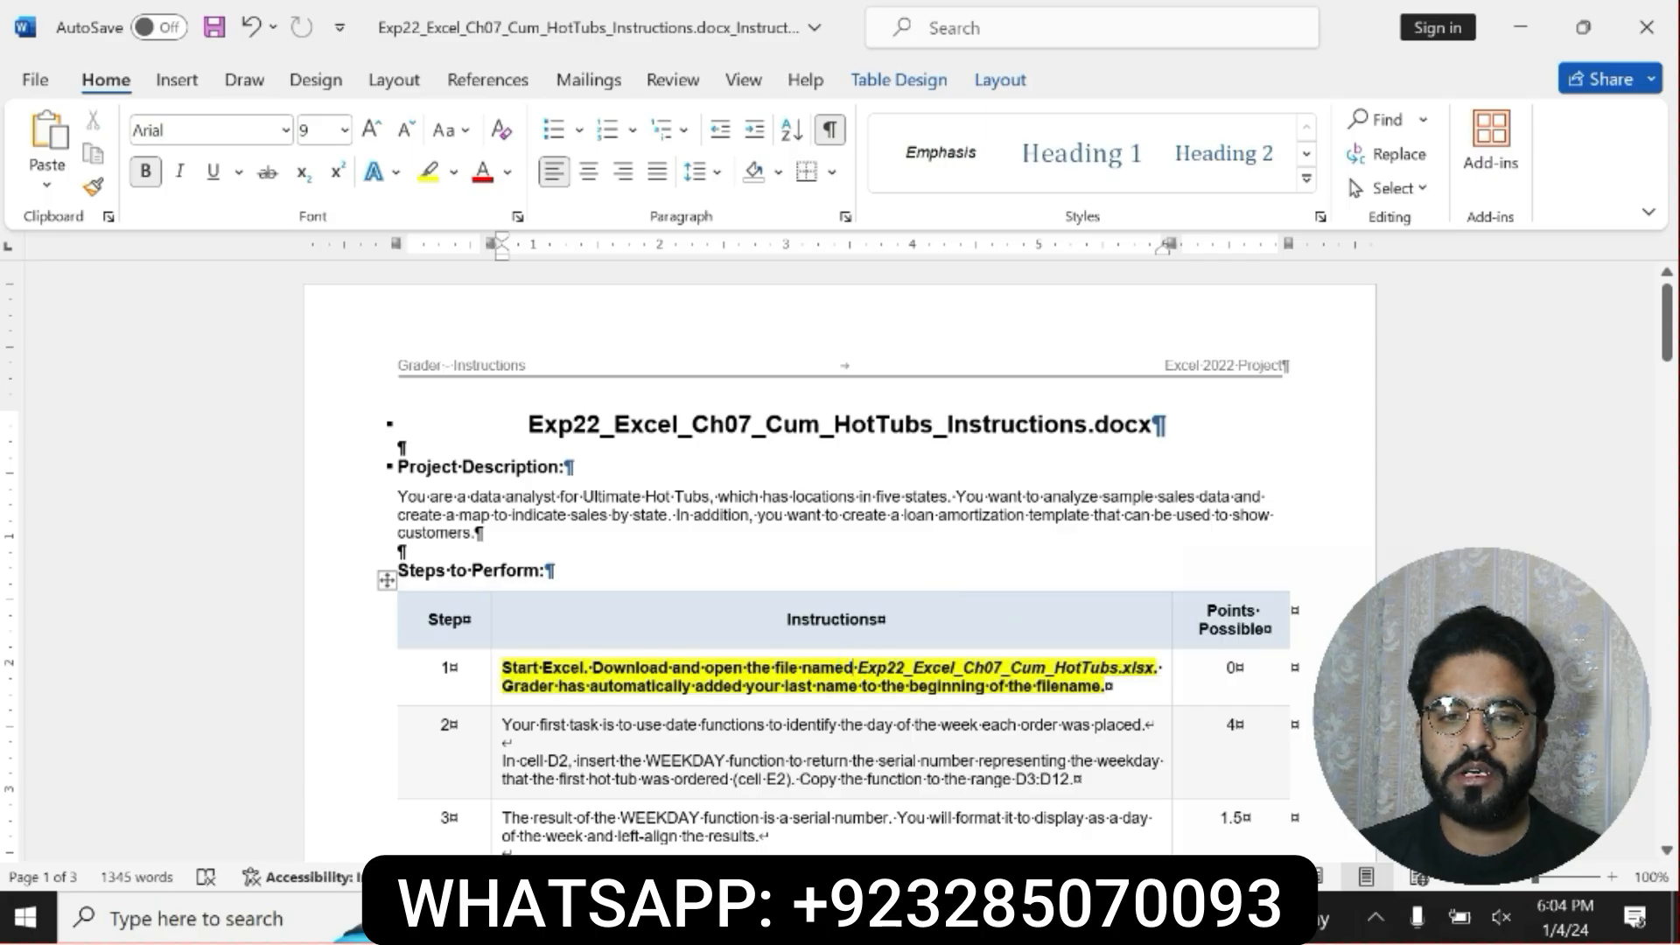
pyautogui.rightClick(1152, 669)
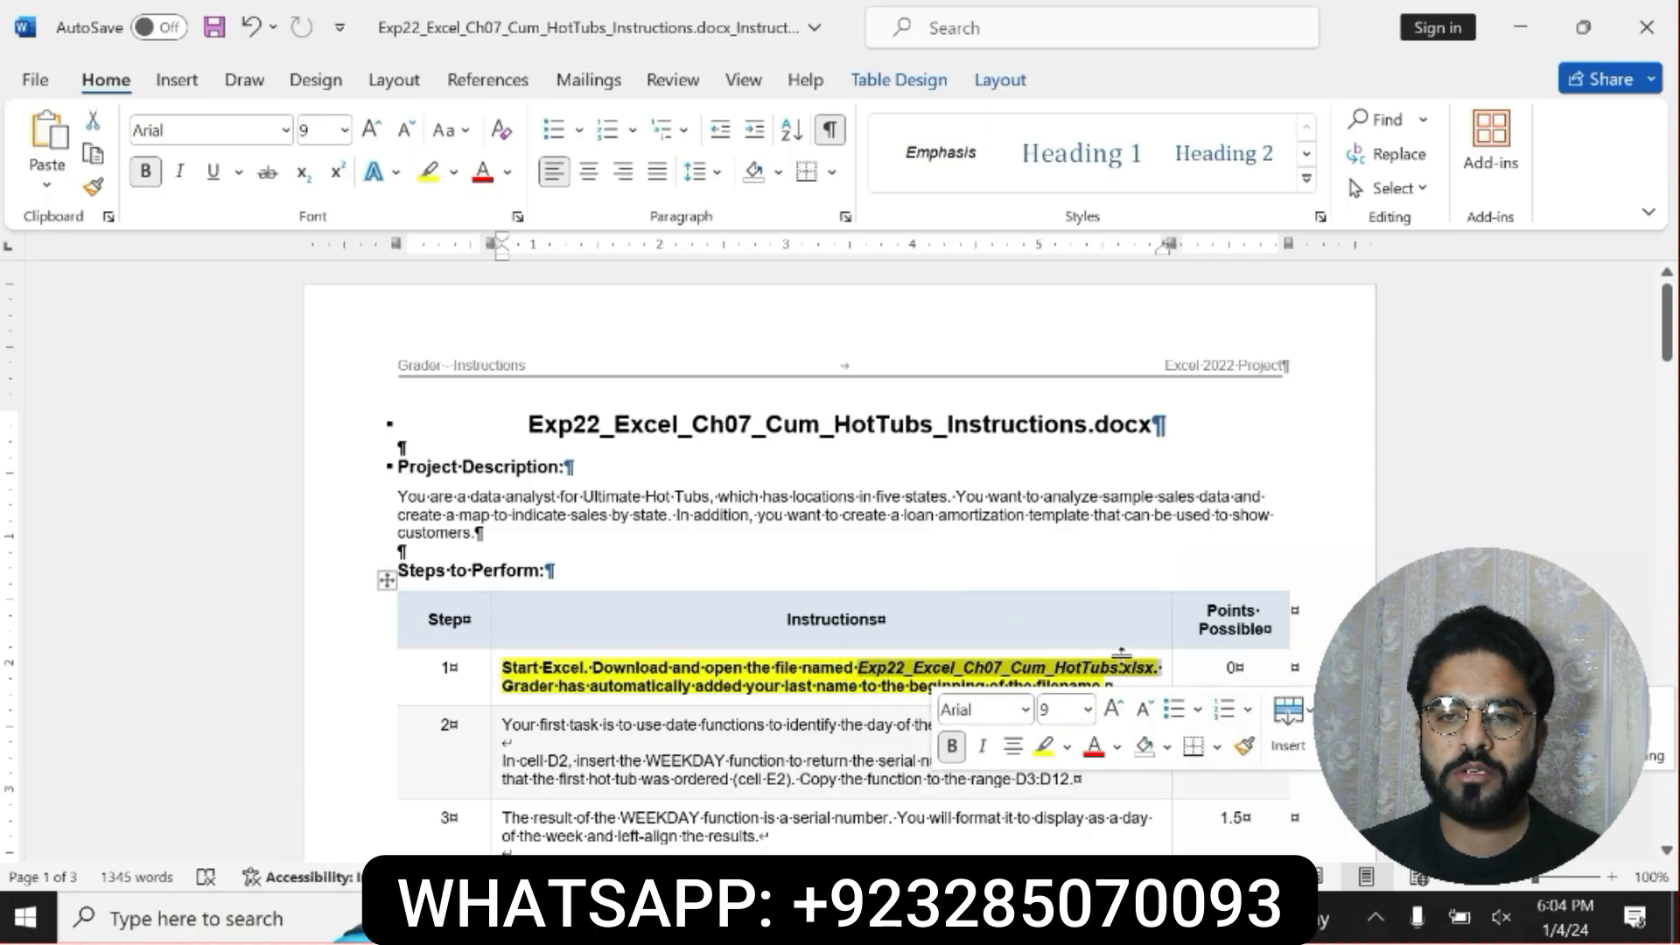
pyautogui.click(752, 667)
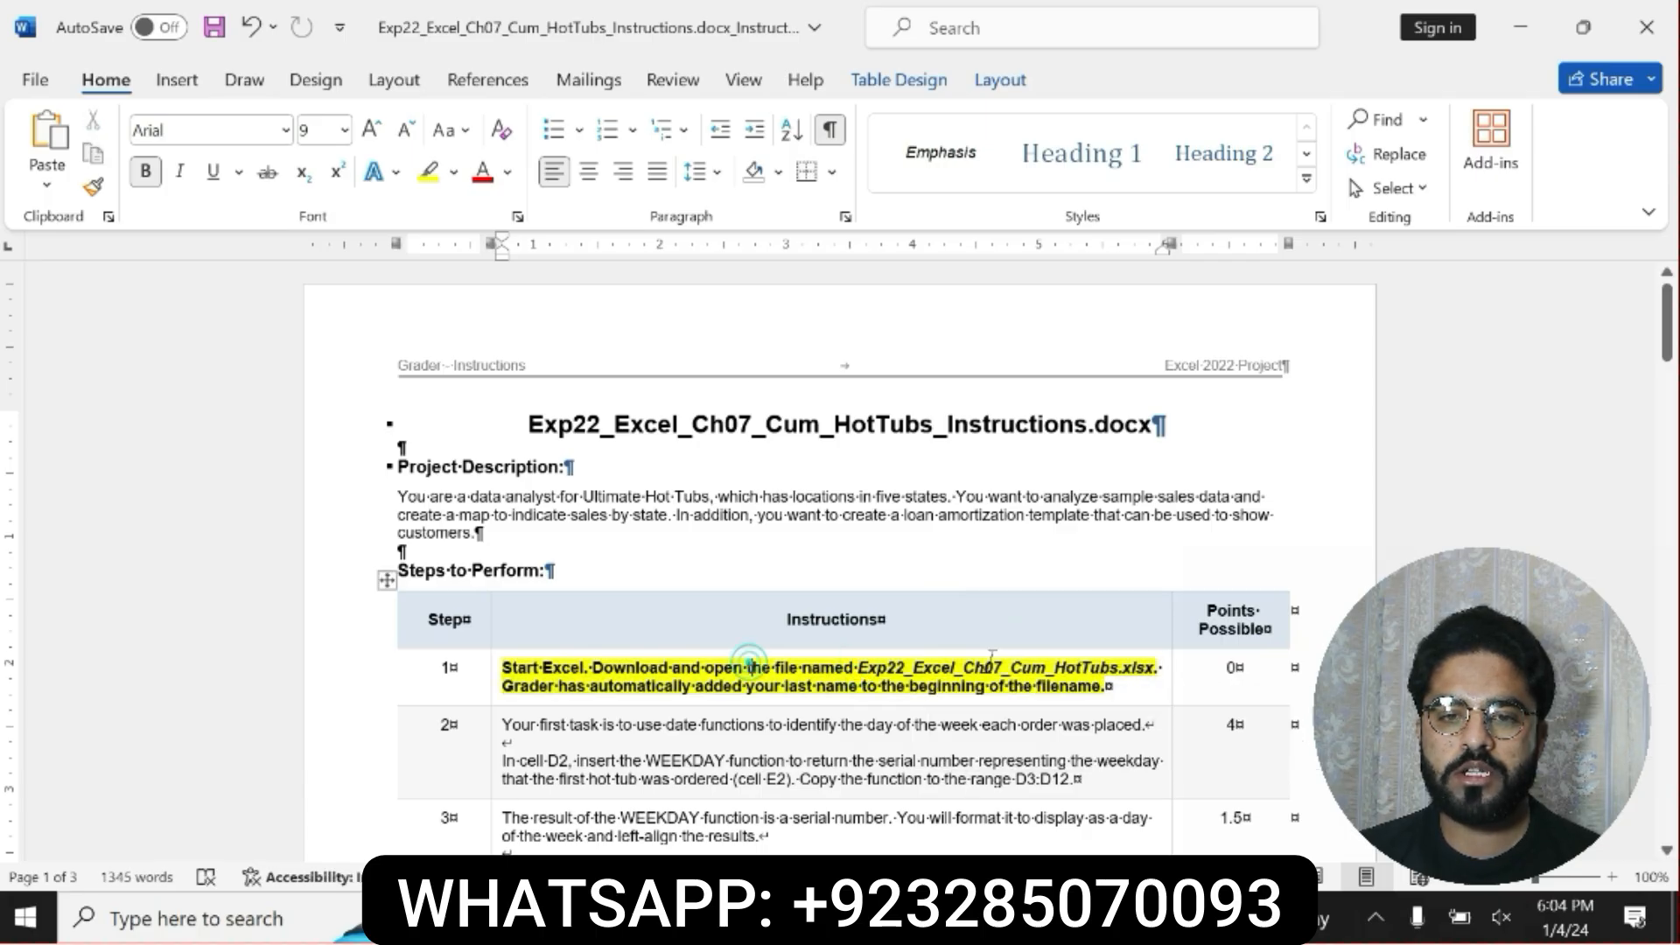
# Switch to the HotTubs workbook in Excel, view the Map and Loan sheets, and return to the Orders sheet.
pyautogui.hotkey('alt', 'Tab')
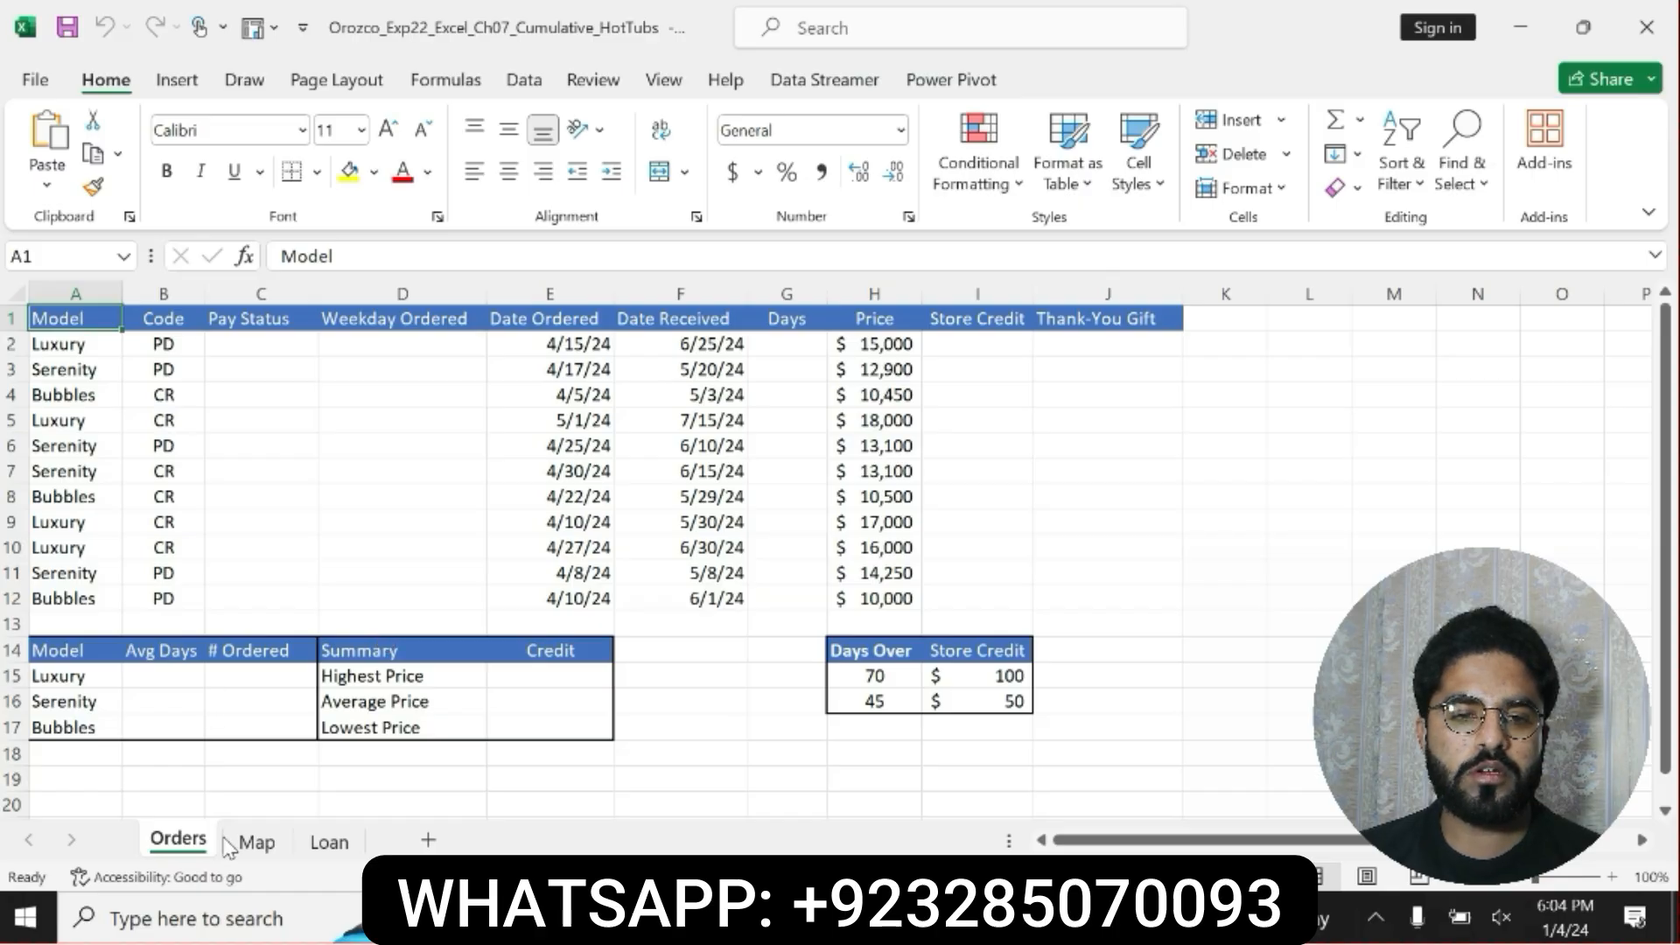
pyautogui.click(255, 842)
pyautogui.click(325, 842)
pyautogui.click(175, 844)
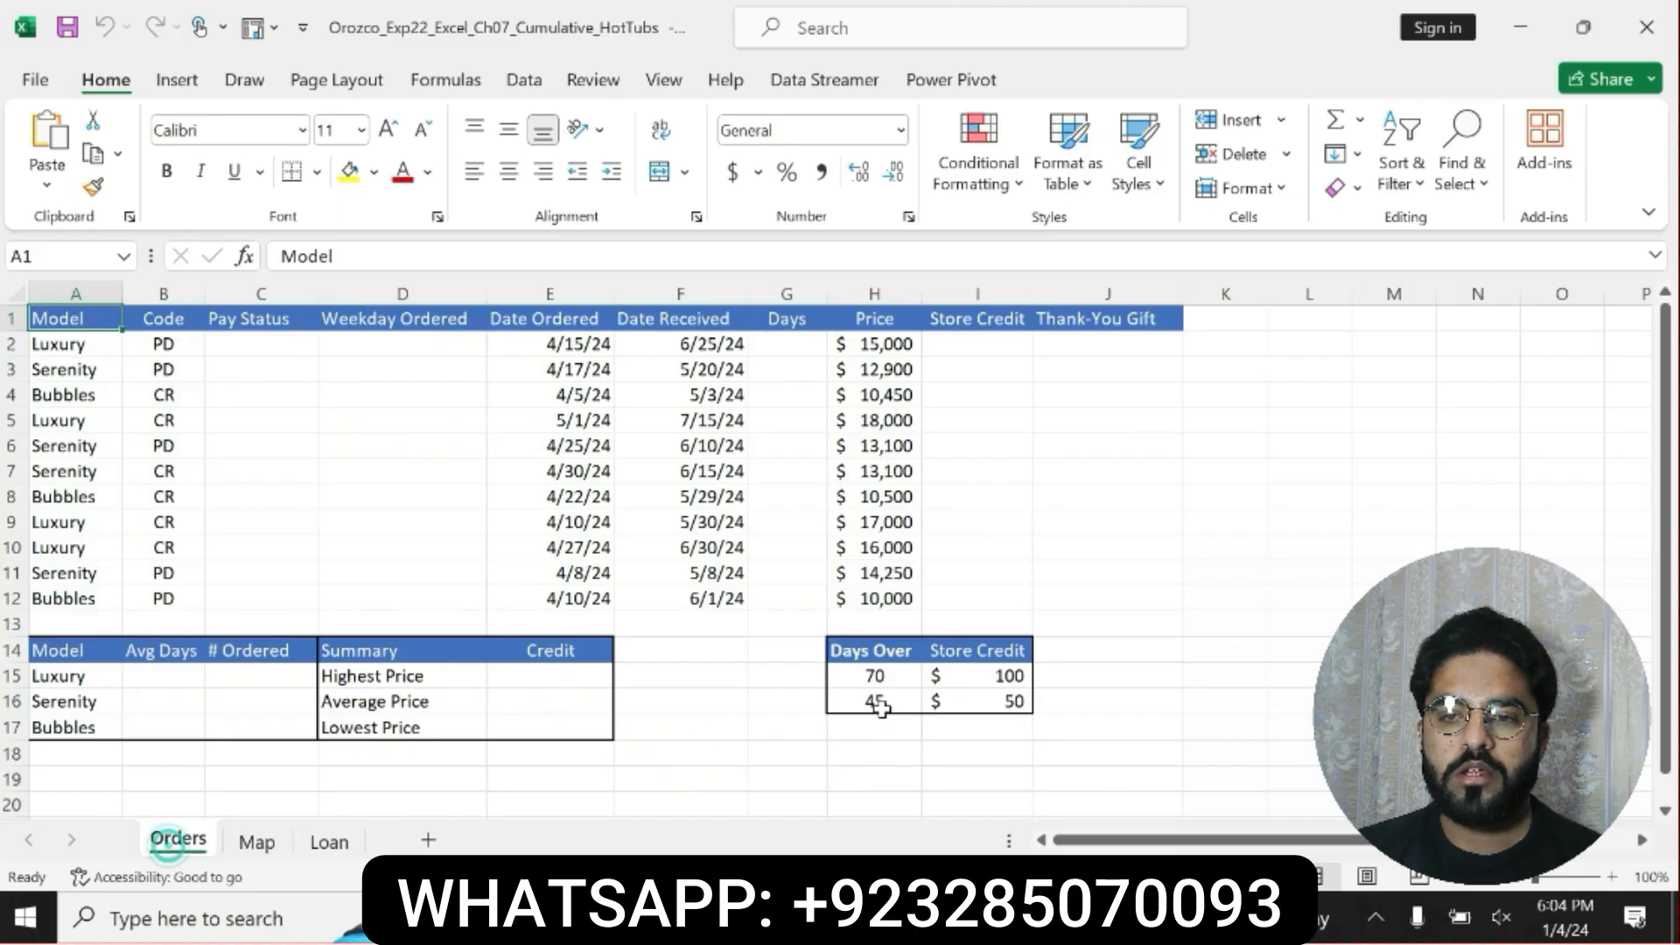
# Switch back to the Word instructions and make the step 2 instruction bold with yellow highlighting, reading its WEEKDAY paragraph.
pyautogui.click(893, 917)
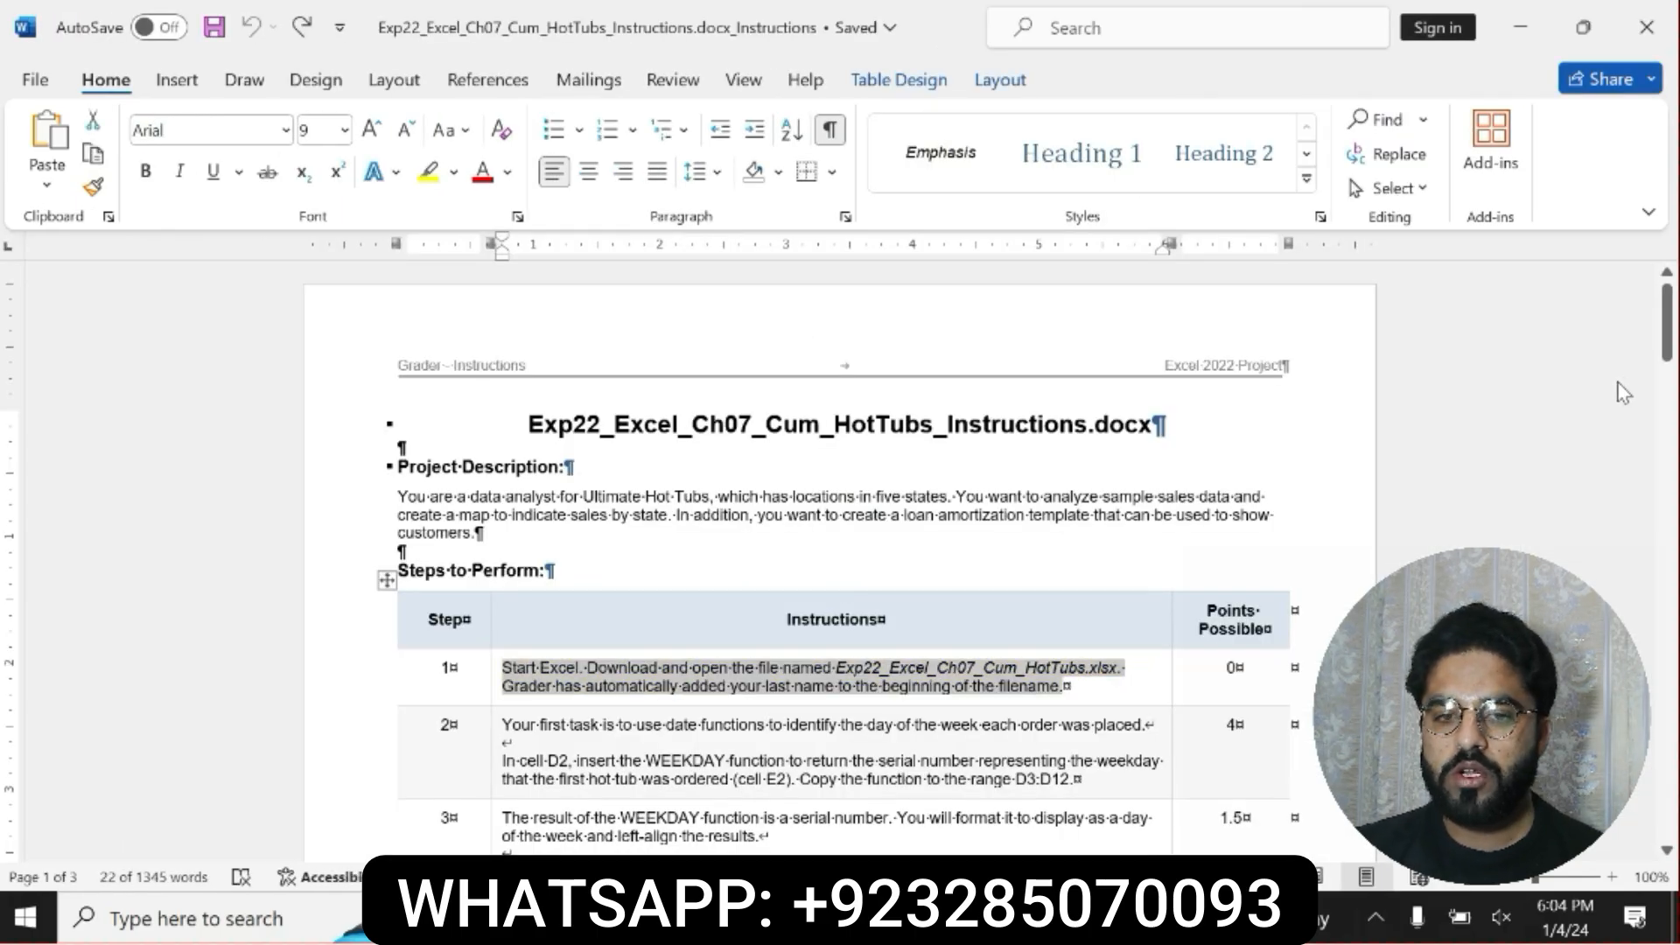
pyautogui.moveTo(1672, 332); pyautogui.dragTo(1674, 352)
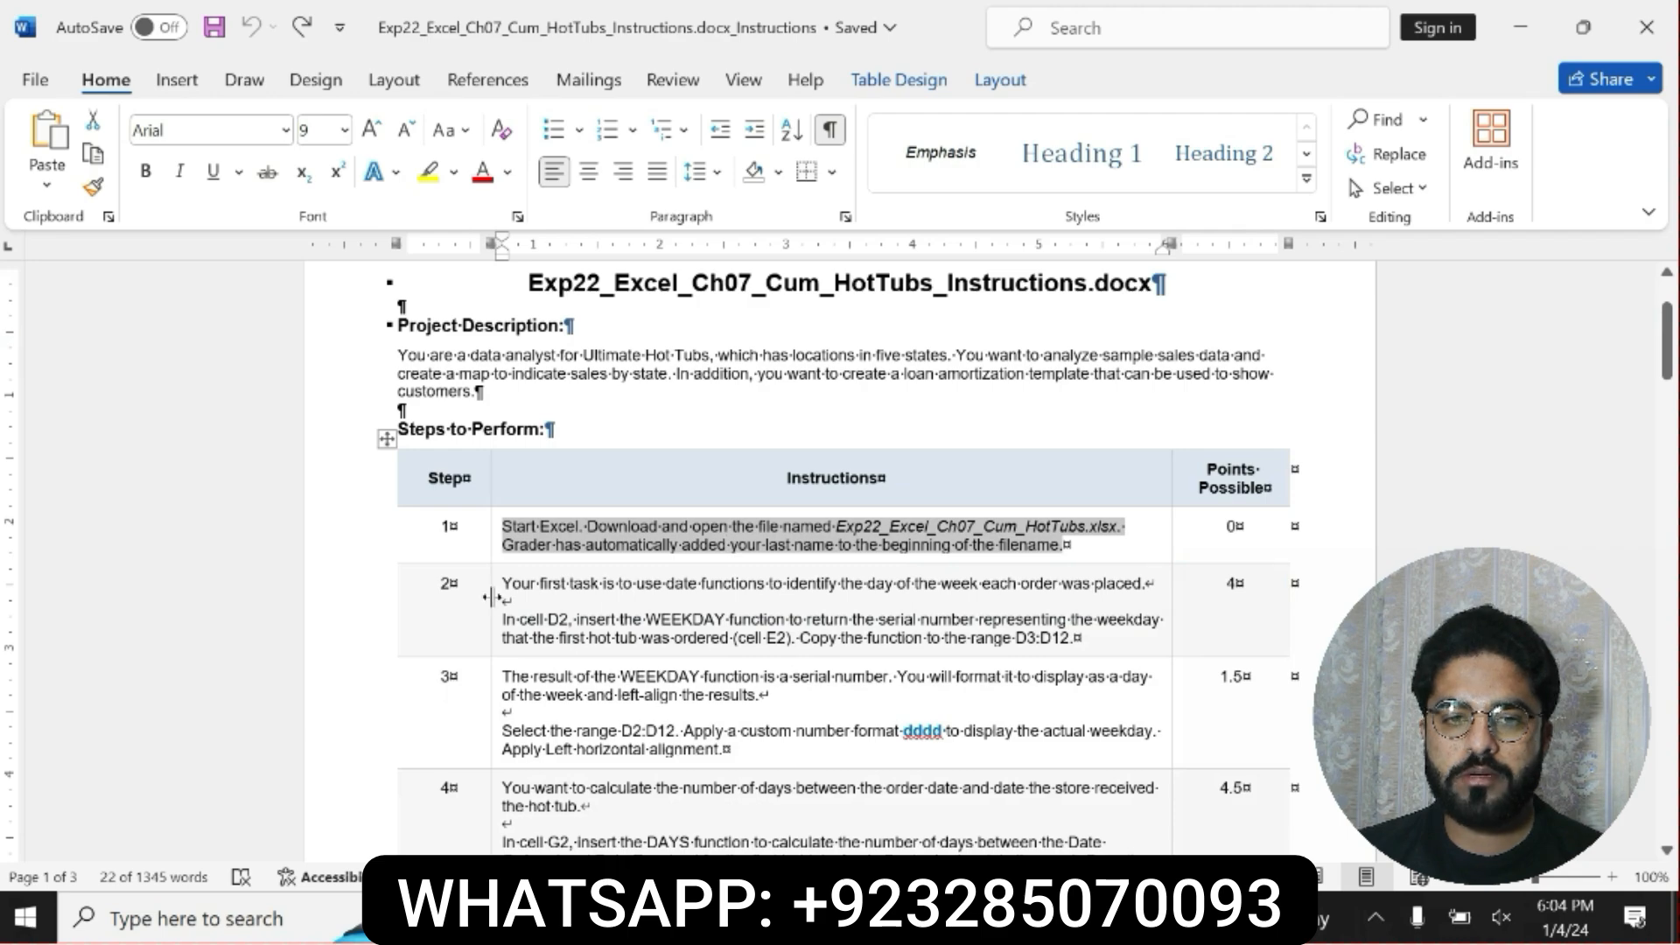
pyautogui.moveTo(503, 584); pyautogui.dragTo(1077, 641)
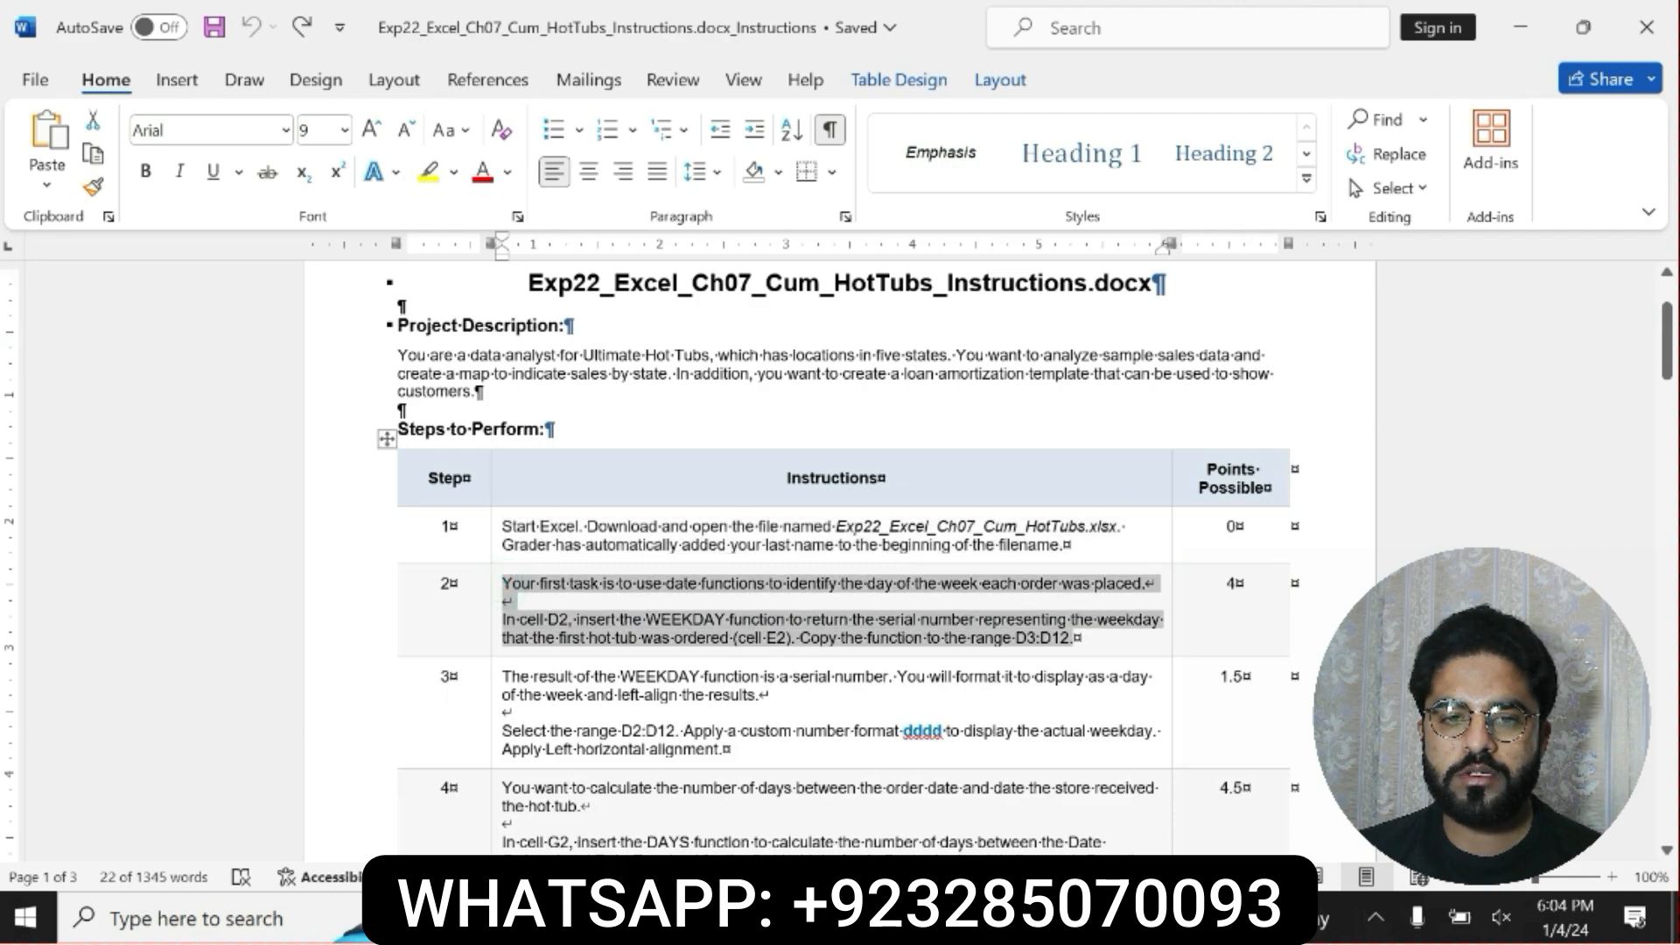
pyautogui.click(953, 596)
pyautogui.click(1044, 596)
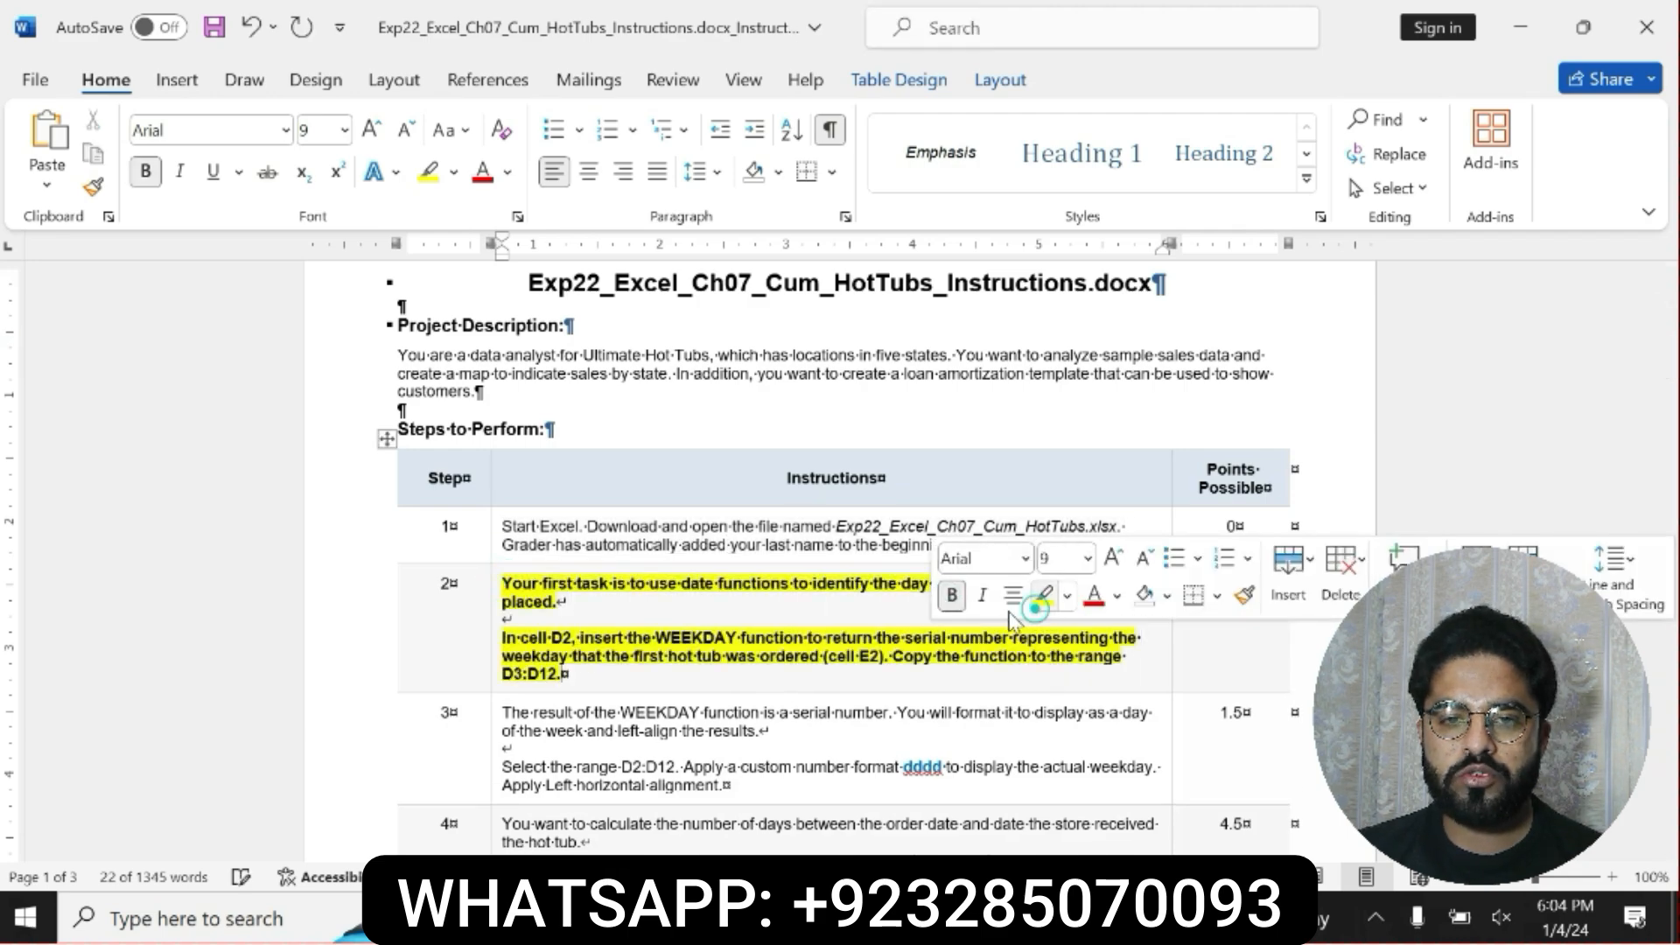
pyautogui.moveTo(504, 637); pyautogui.dragTo(623, 687)
pyautogui.click(510, 656)
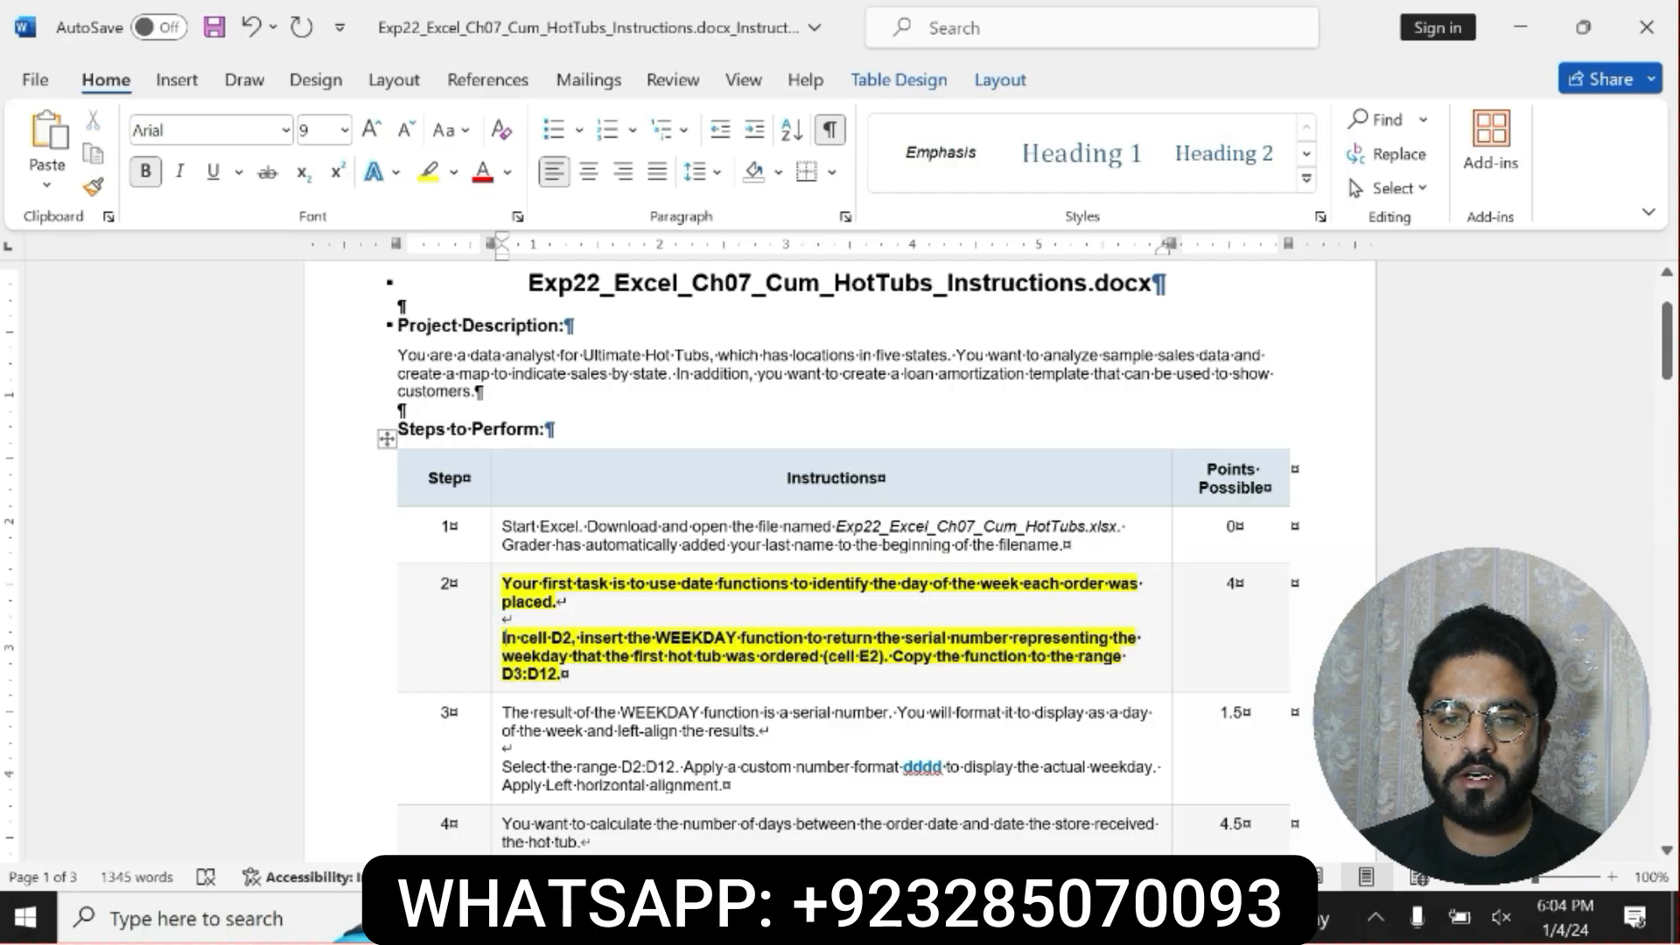
pyautogui.moveTo(503, 638); pyautogui.dragTo(1024, 676)
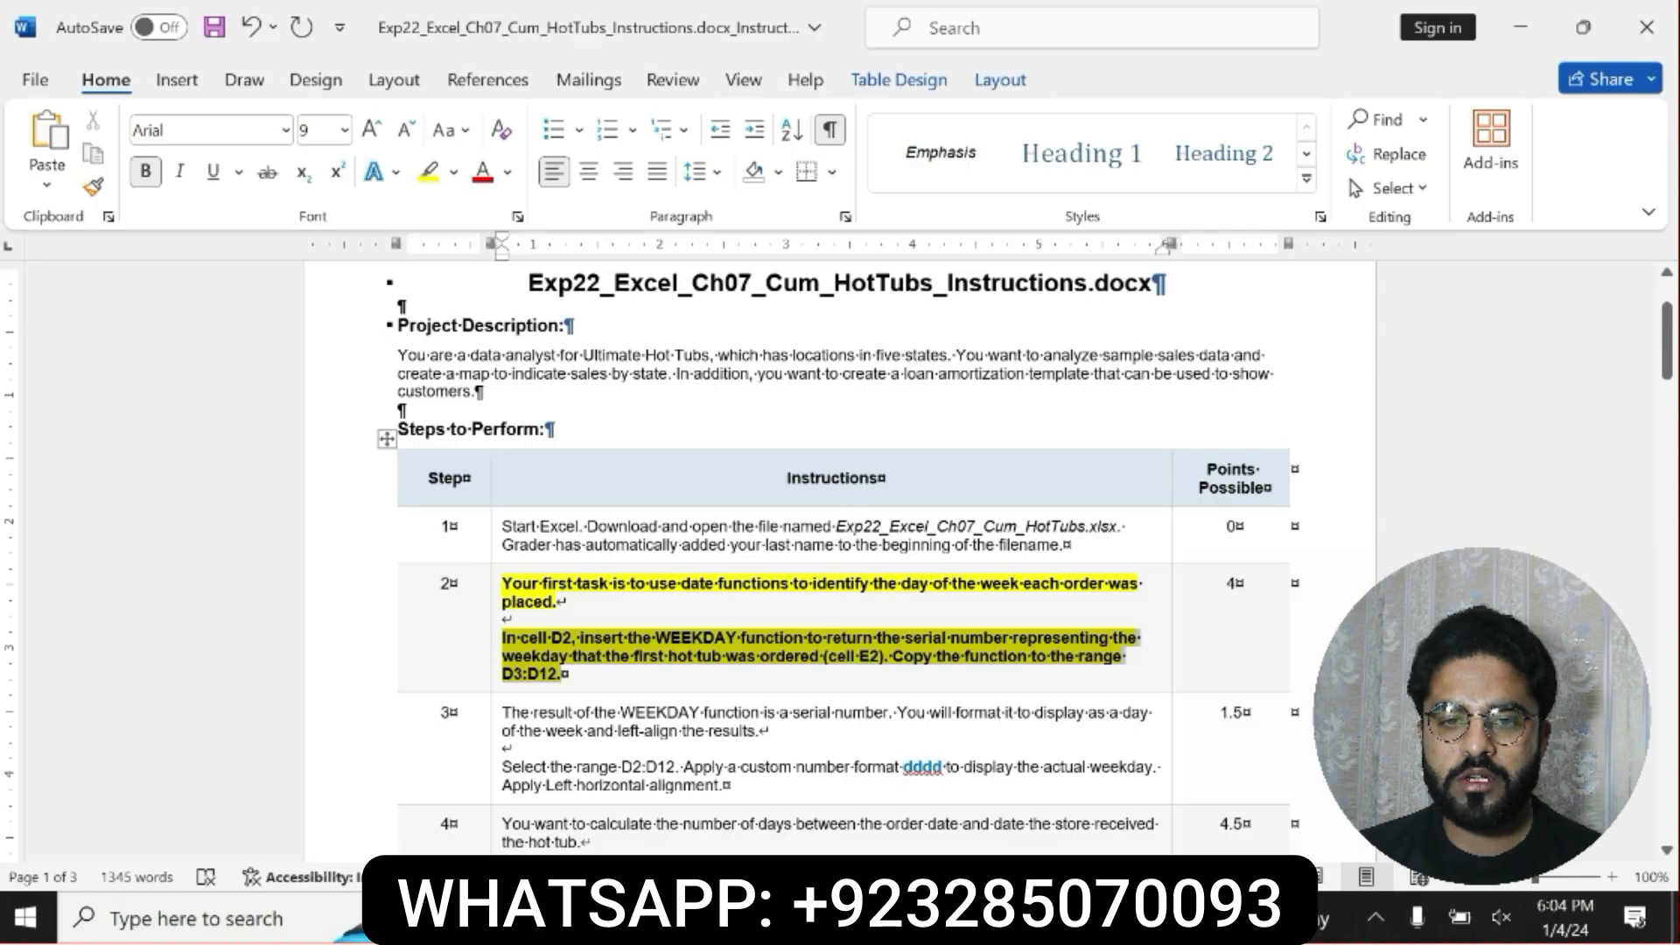
# Switch to the Excel workbook and enter =WEEKDAY(E2) in cell D2 of the Orders sheet.
pyautogui.click(871, 917)
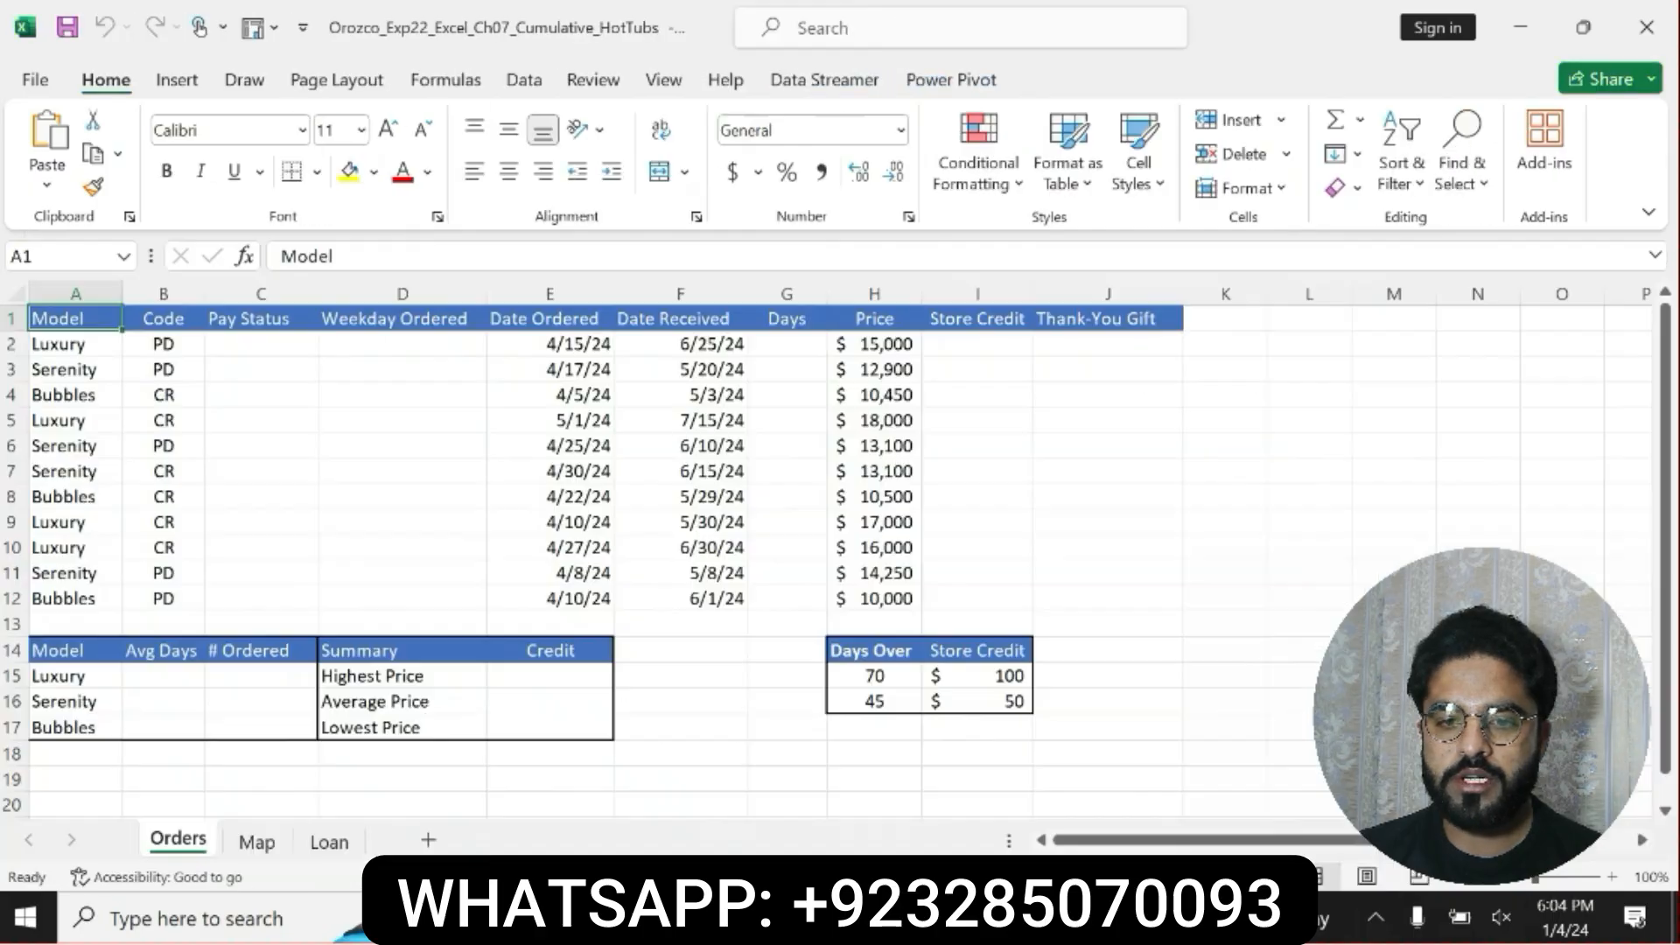
pyautogui.click(401, 350)
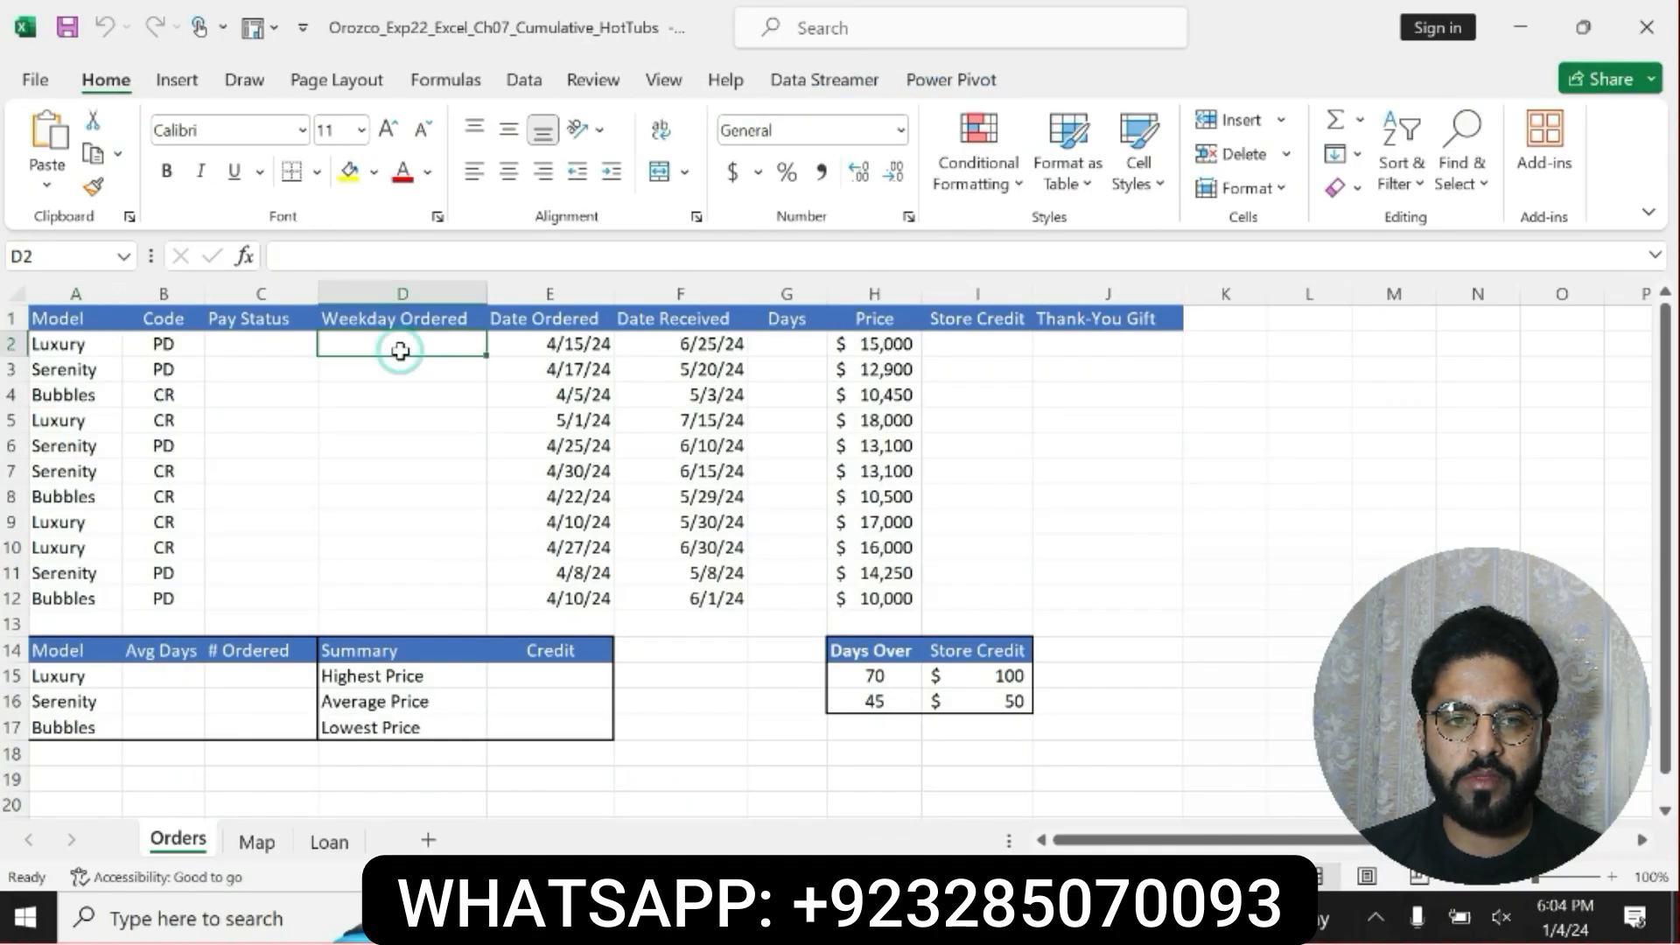
pyautogui.write('=W')
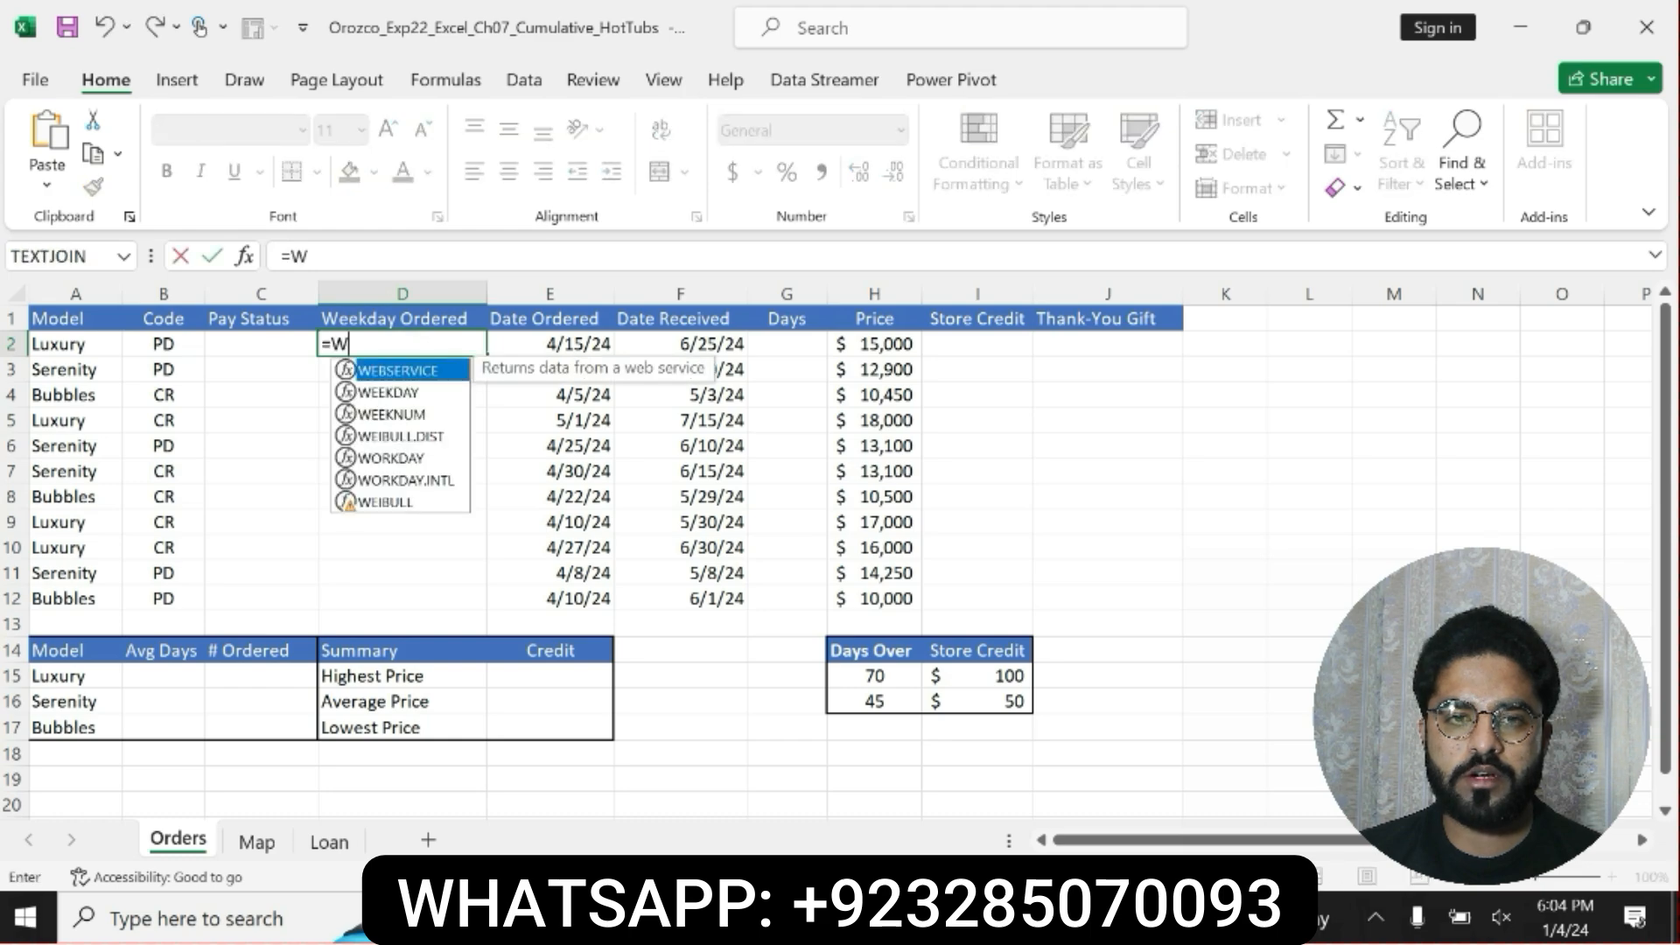
pyautogui.doubleClick(402, 391)
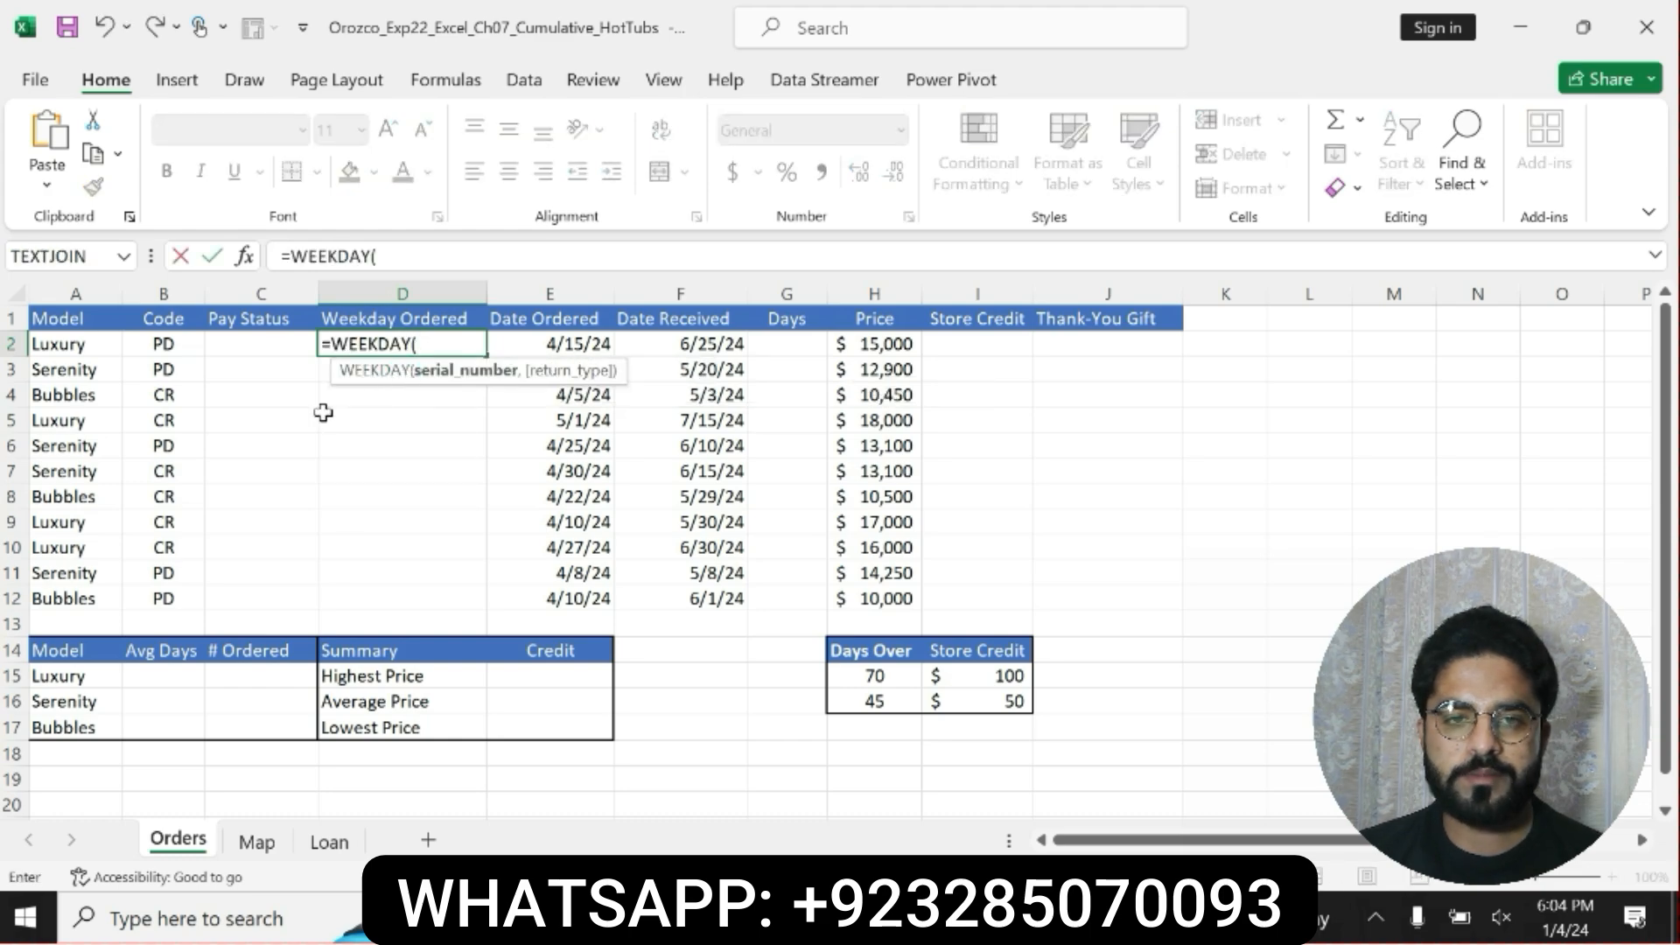
pyautogui.click(549, 341)
pyautogui.write(')')
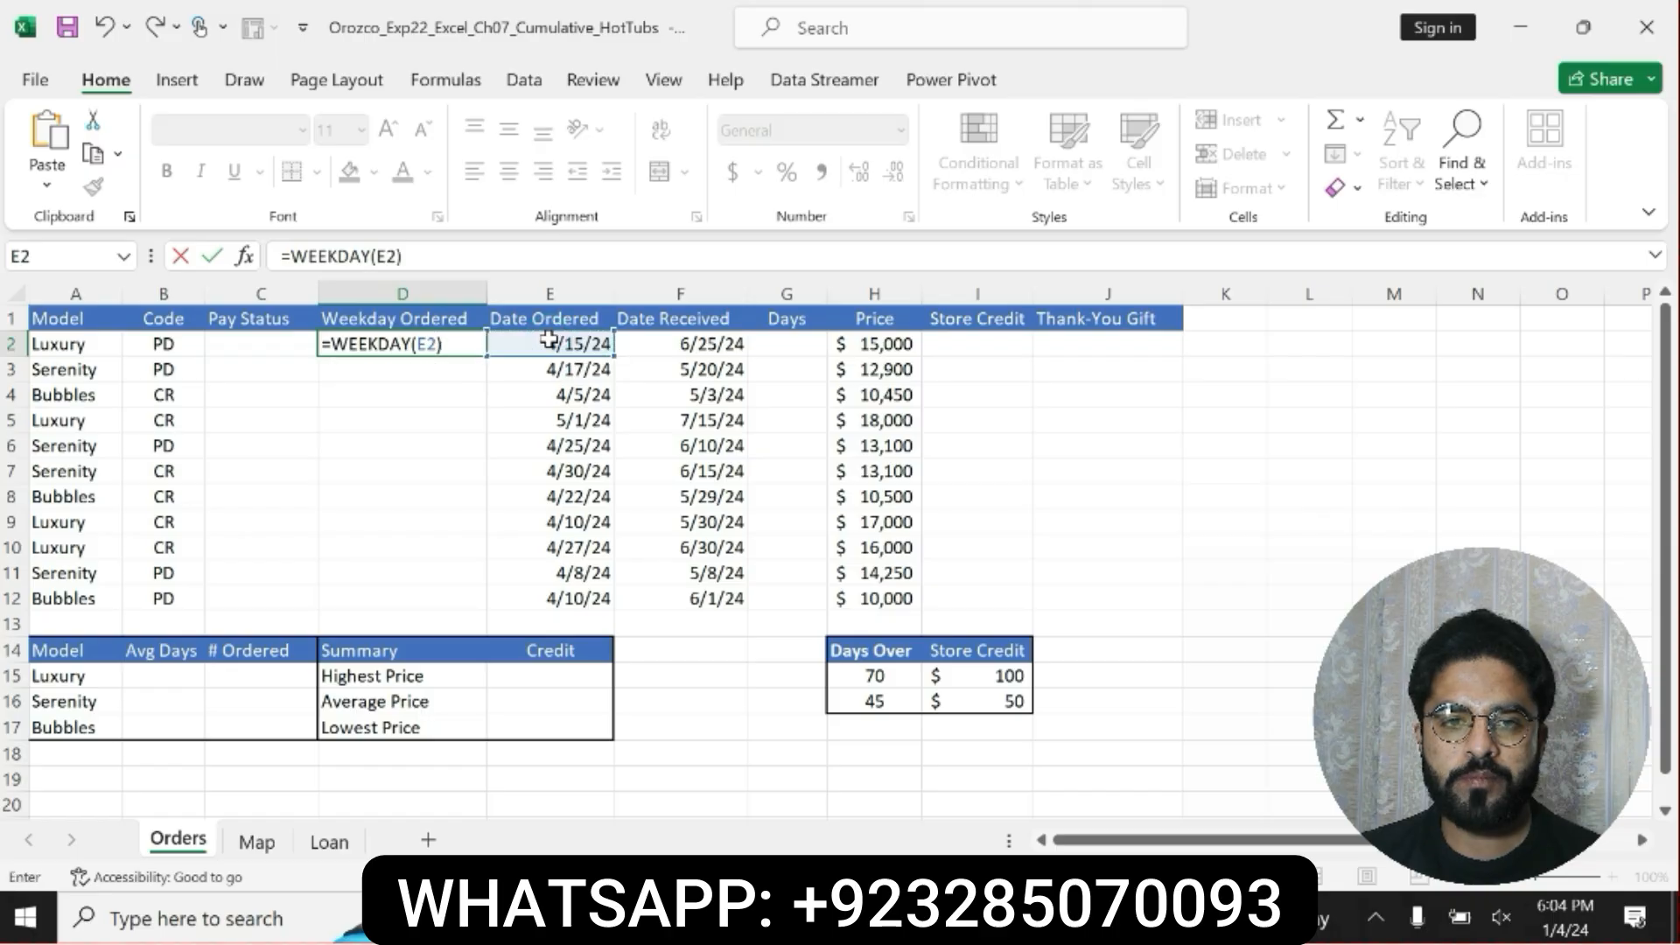
pyautogui.press('Return')
pyautogui.click(450, 339)
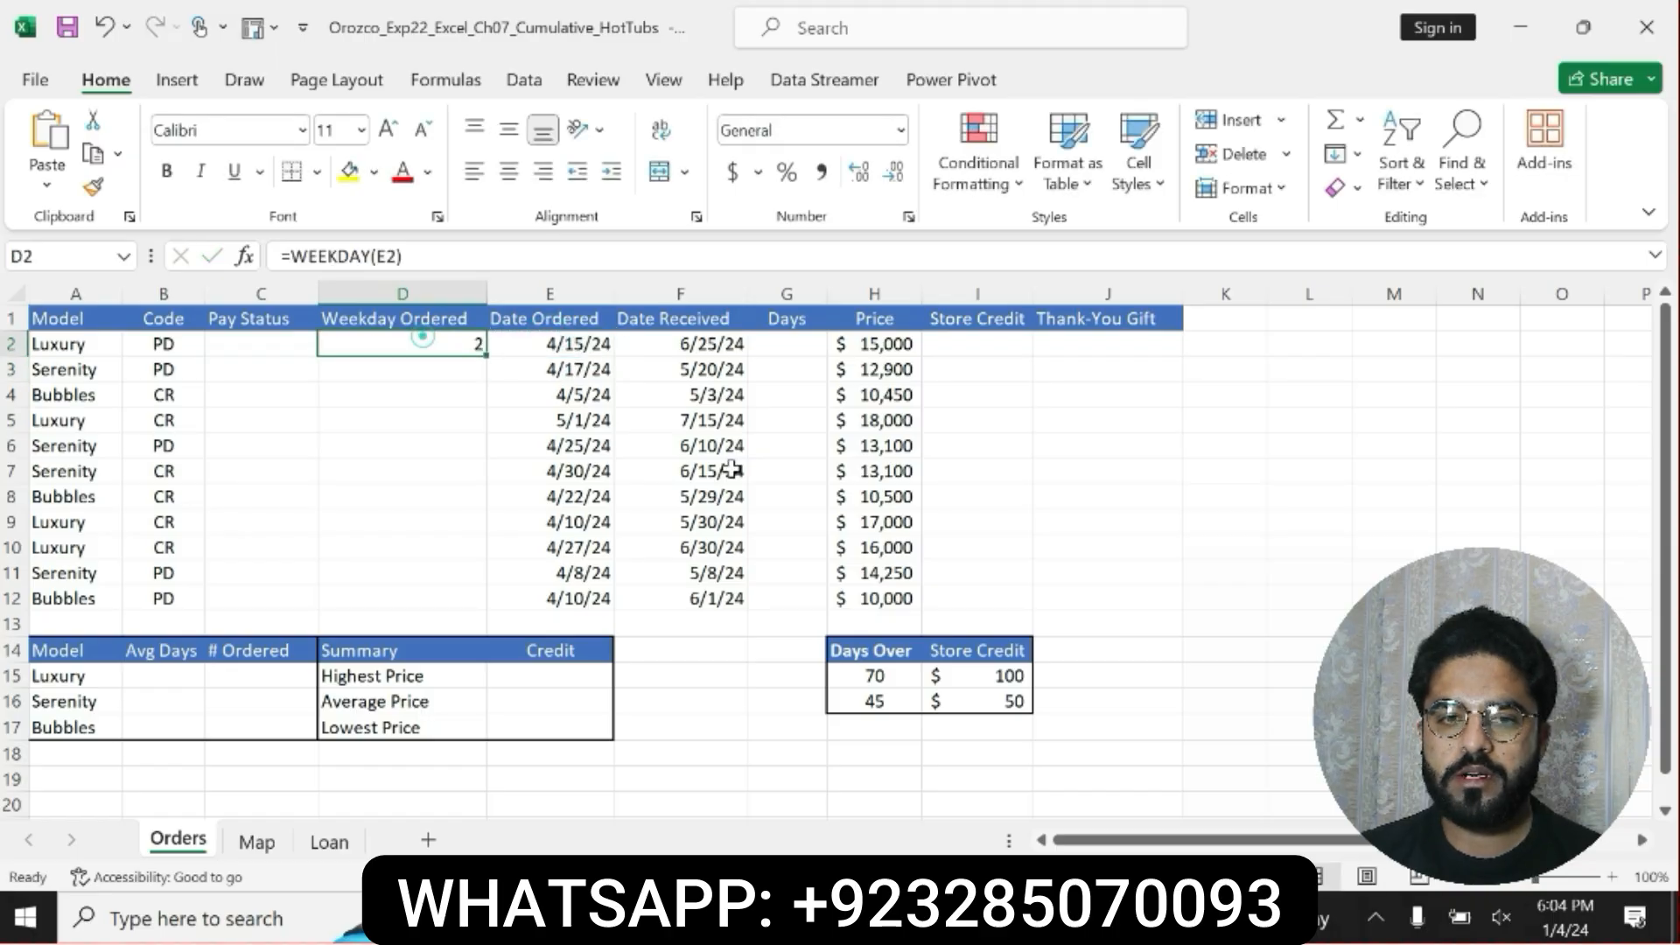
# Check the copy range in the Word instructions, return to Excel, and copy the WEEKDAY formula from D2 to D3:D12.
pyautogui.hotkey('alt', 'Tab')
pyautogui.click(866, 658)
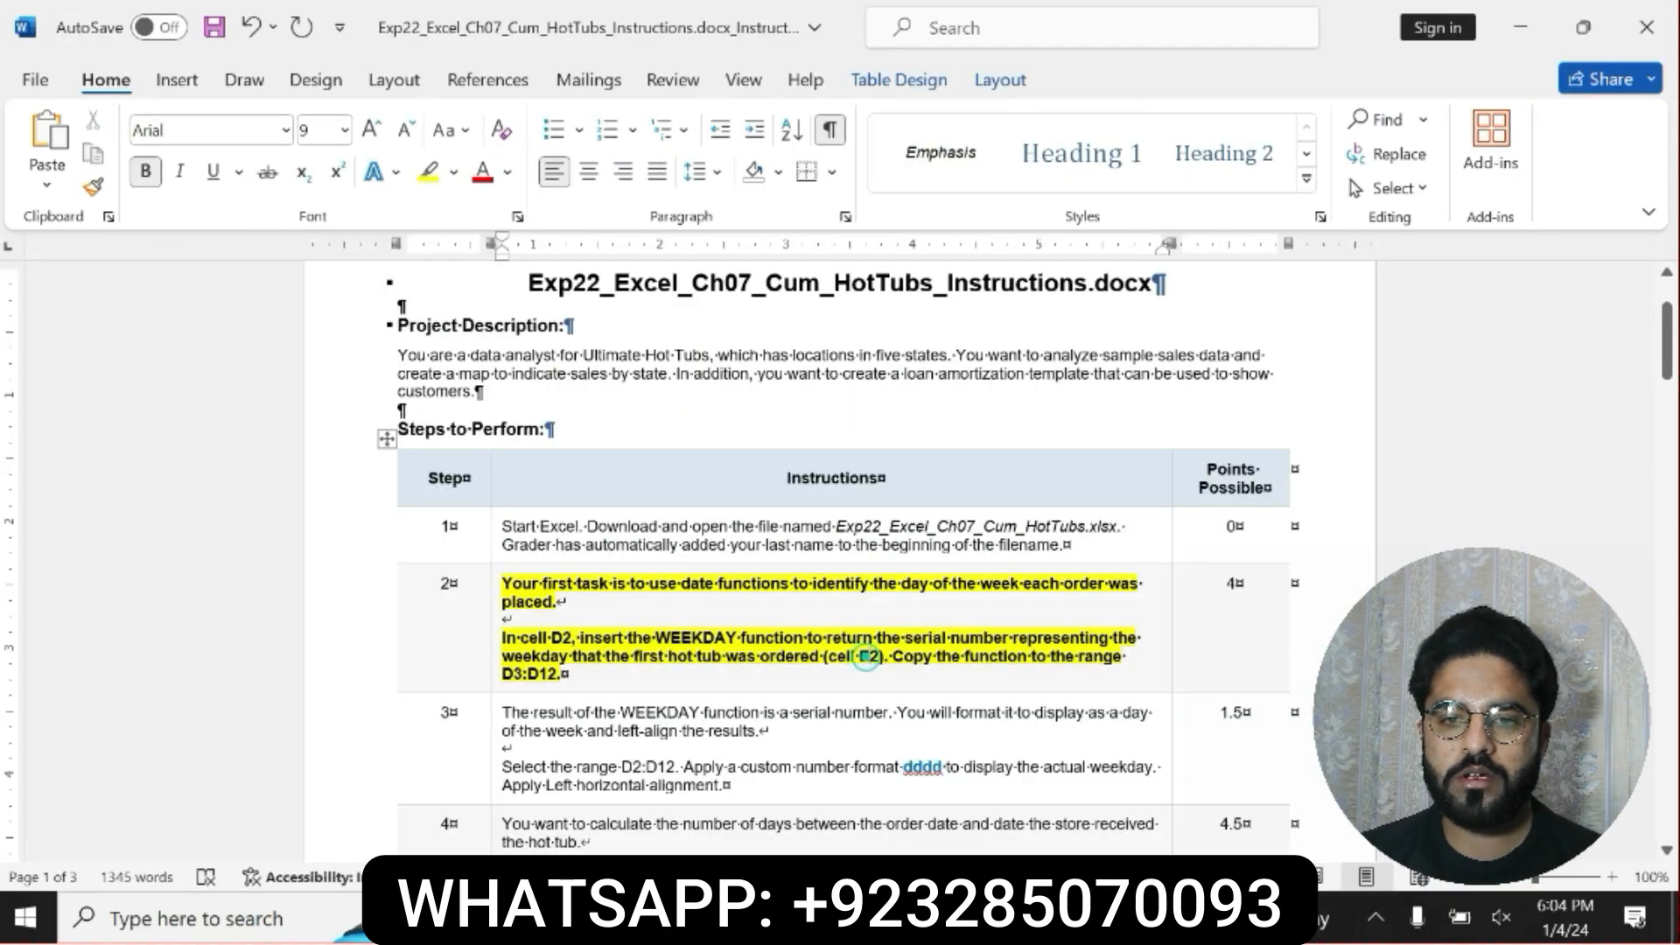
pyautogui.moveTo(894, 655); pyautogui.dragTo(896, 671)
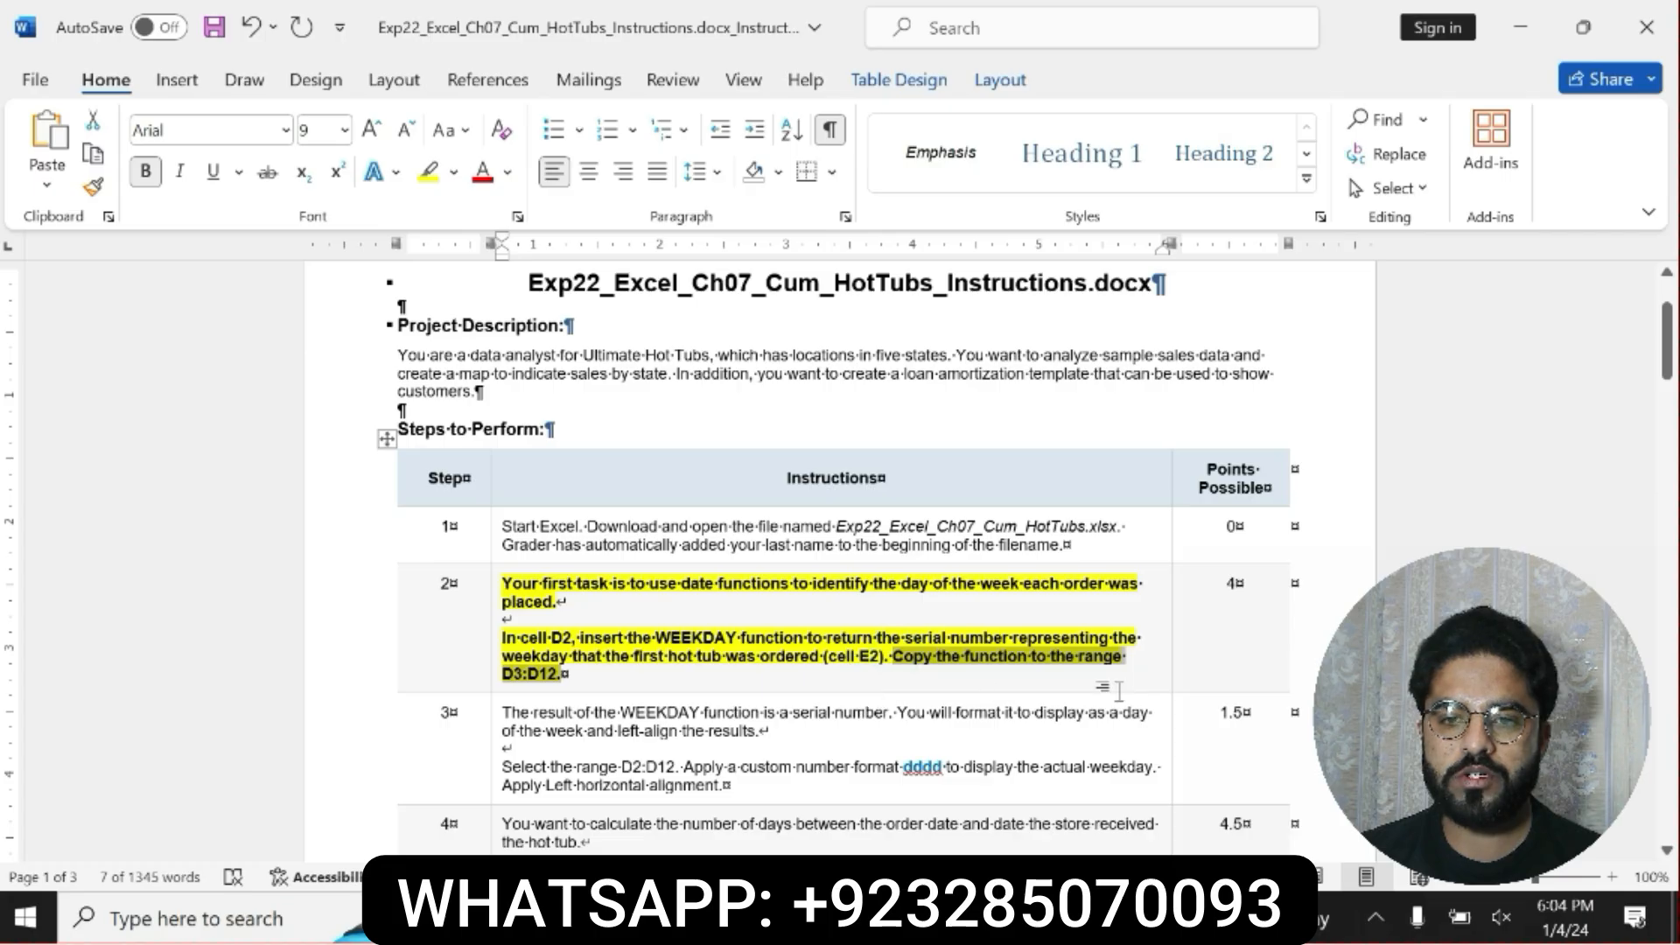
pyautogui.hotkey('alt', 'Tab')
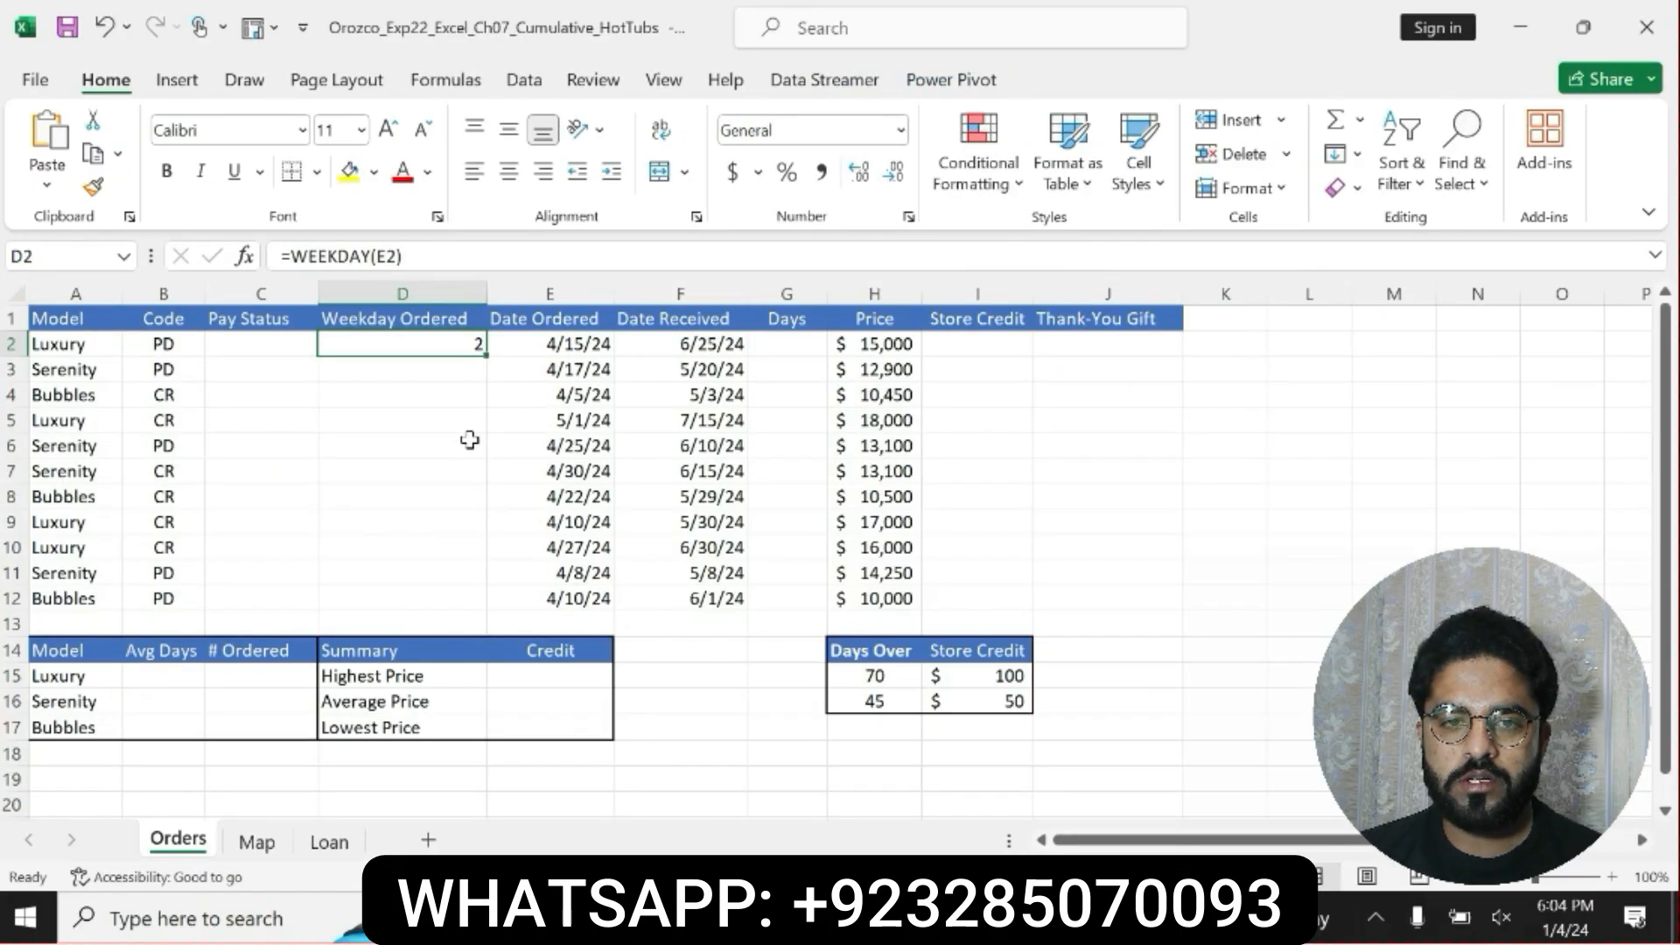
pyautogui.moveTo(486, 354); pyautogui.dragTo(487, 613)
# Switch to the Word instructions and undo the yellow highlighting and bold on the step 2 instruction.
pyautogui.hotkey('alt', 'Tab')
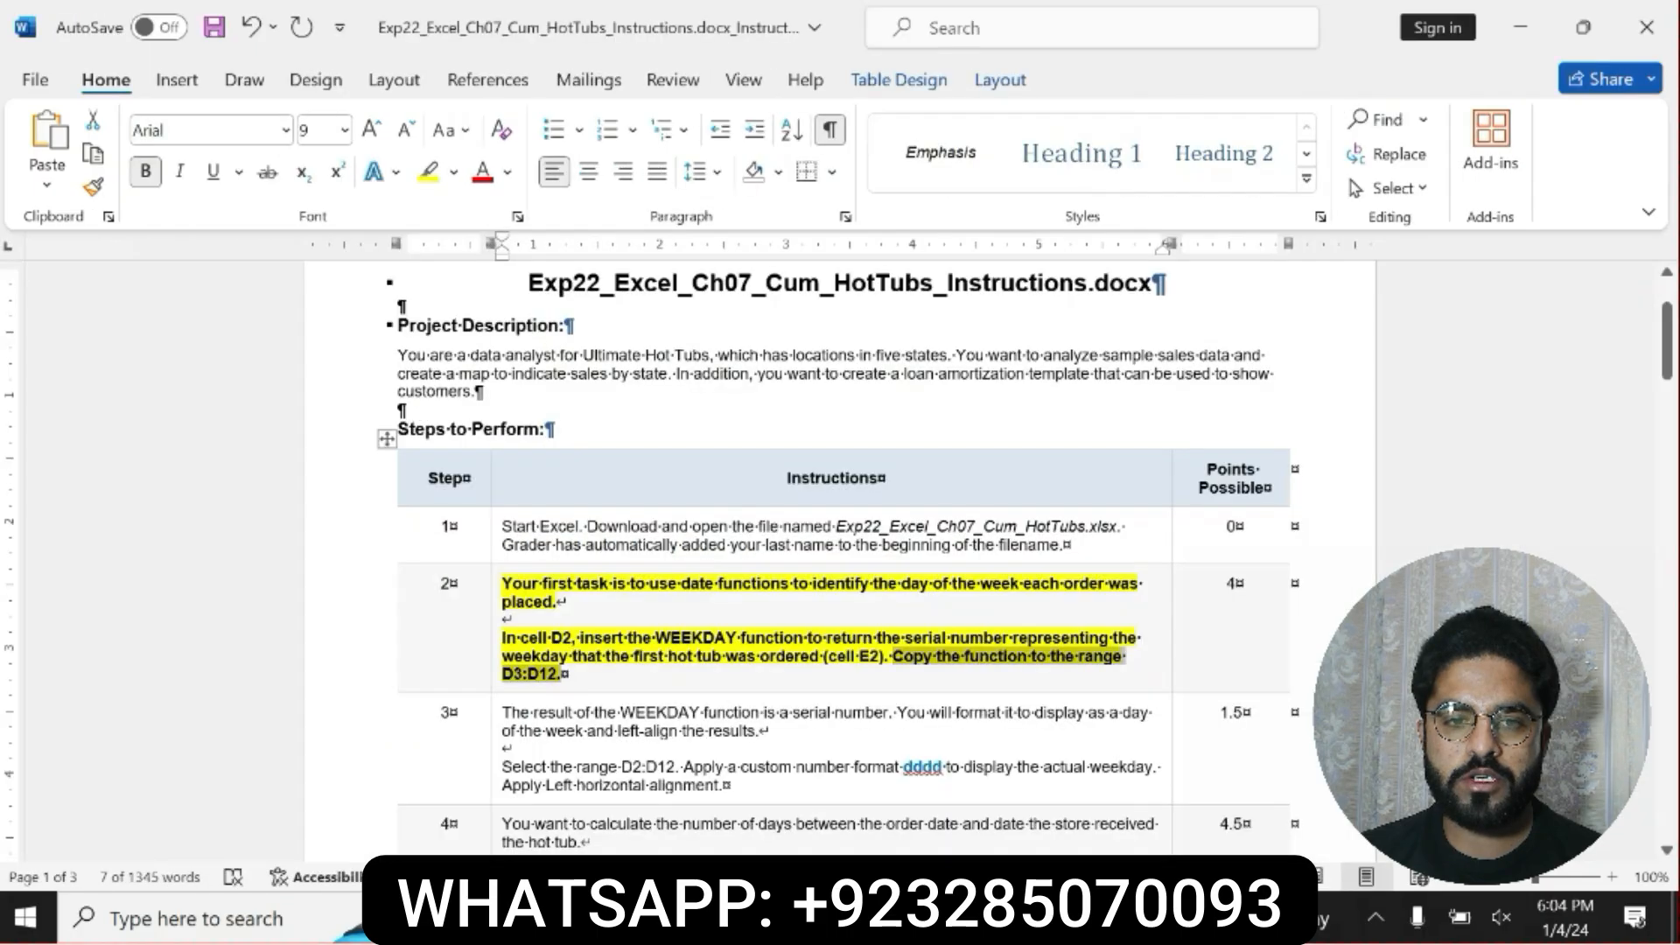
pyautogui.hotkey('ctrl', 'z')
pyautogui.hotkey('ctrl', 'z')
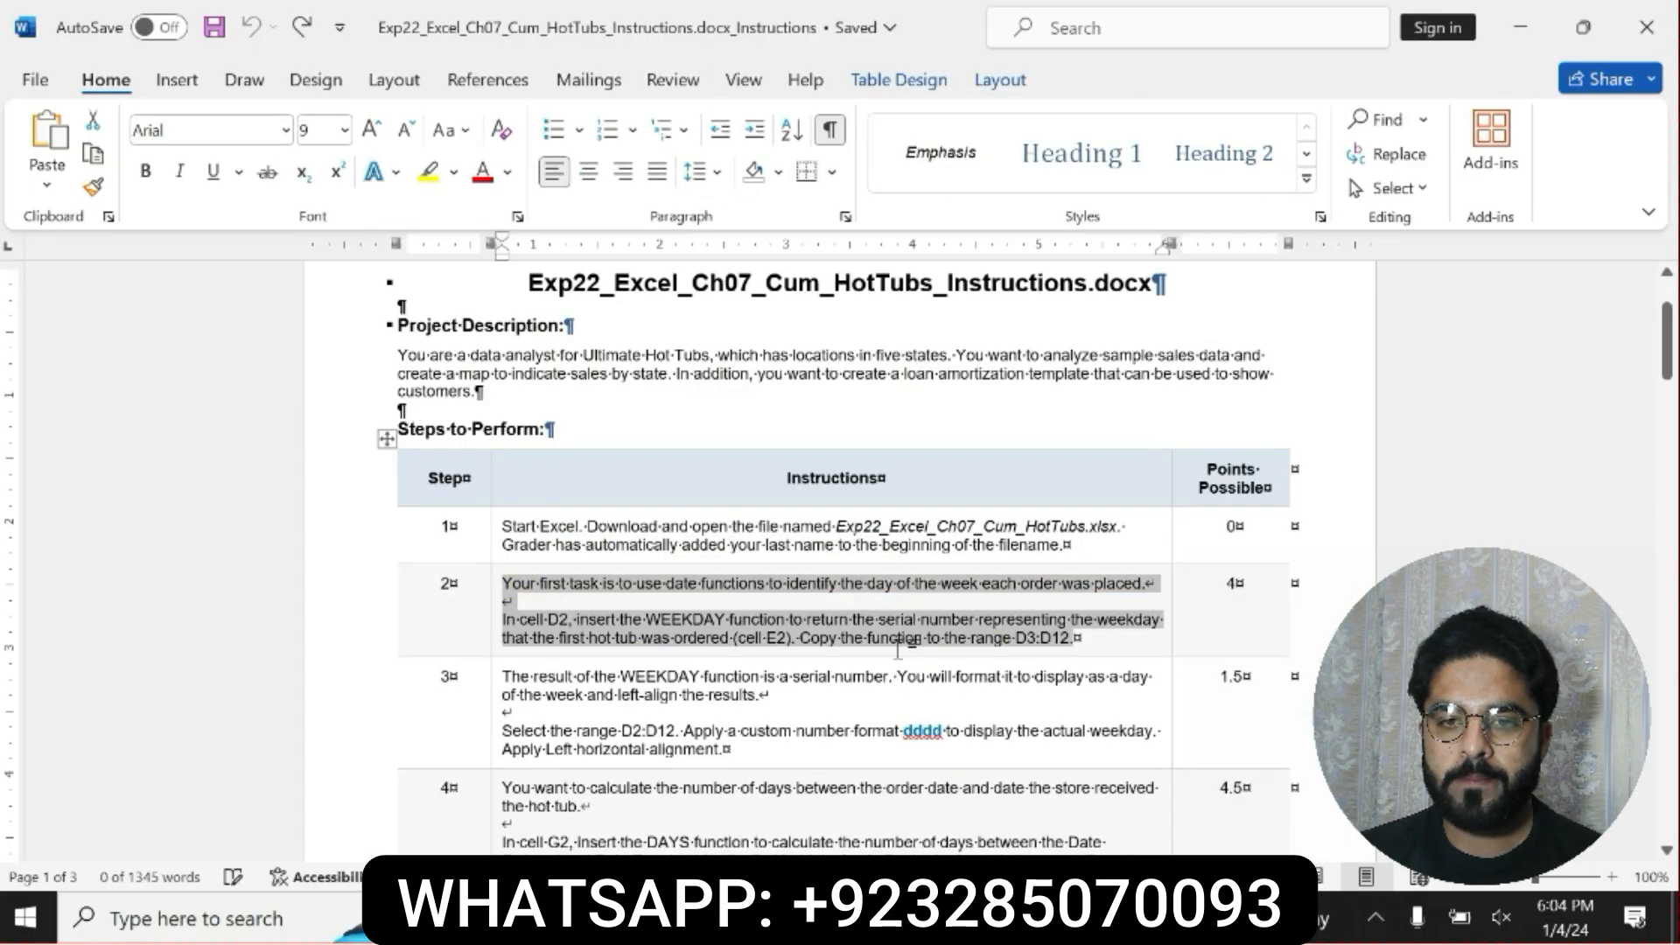
# Make the step 3 instruction about the dddd number format bold with yellow highlighting.
pyautogui.moveTo(500, 677); pyautogui.dragTo(827, 750)
pyautogui.click(758, 710)
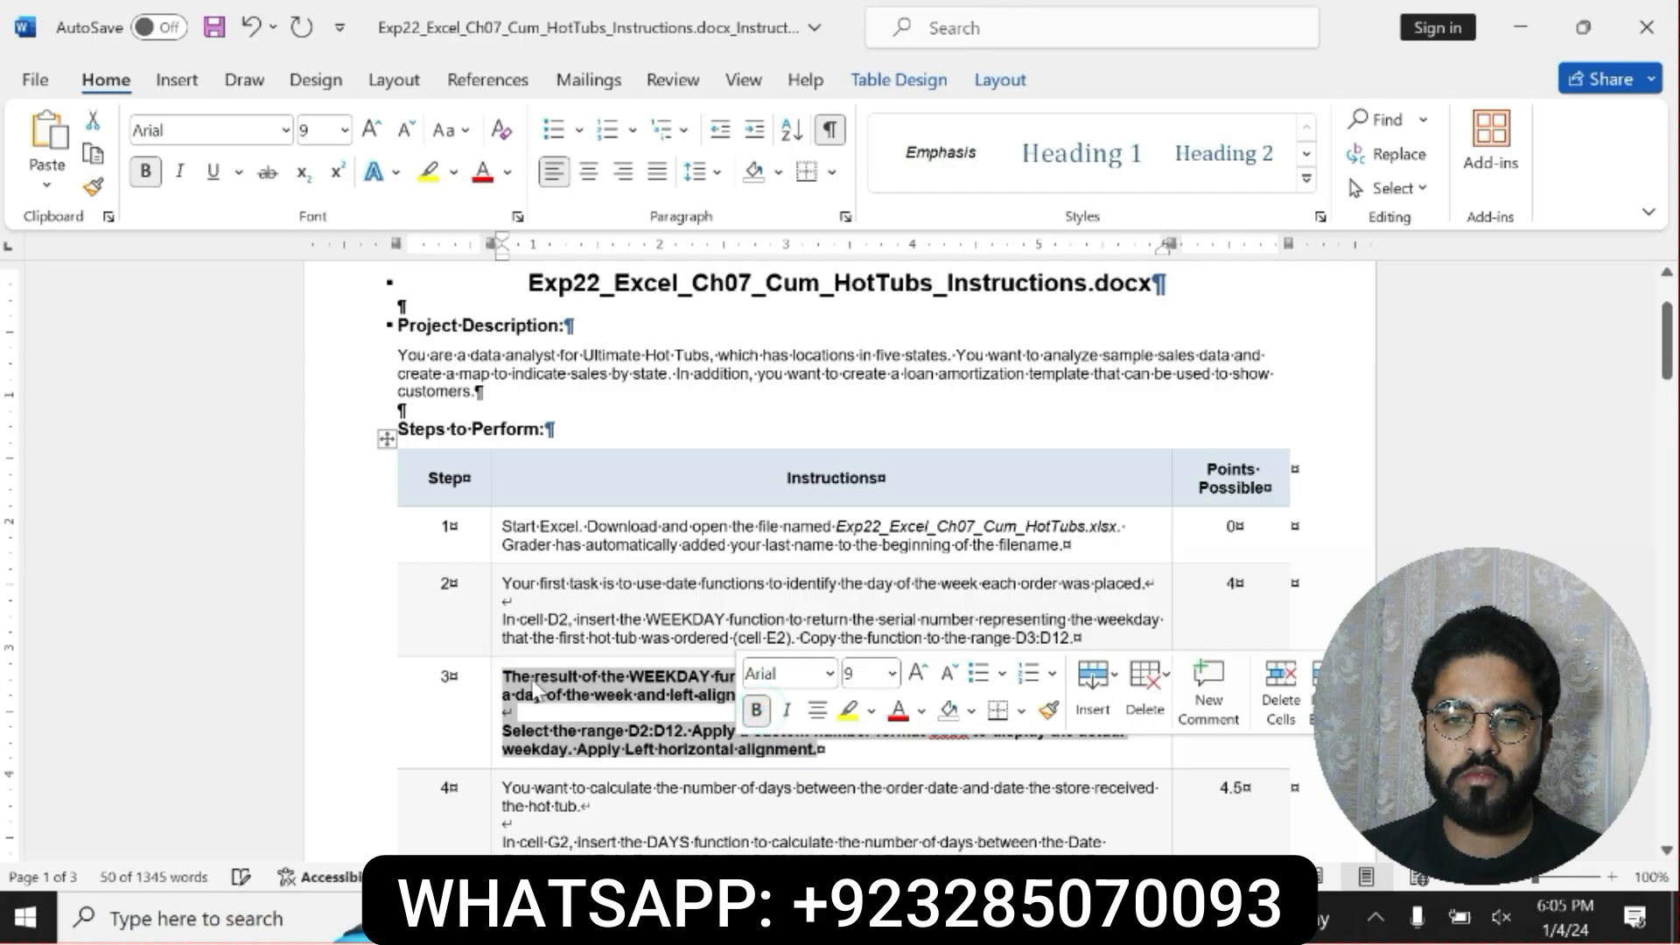
pyautogui.click(505, 677)
pyautogui.moveTo(505, 674); pyautogui.dragTo(823, 751)
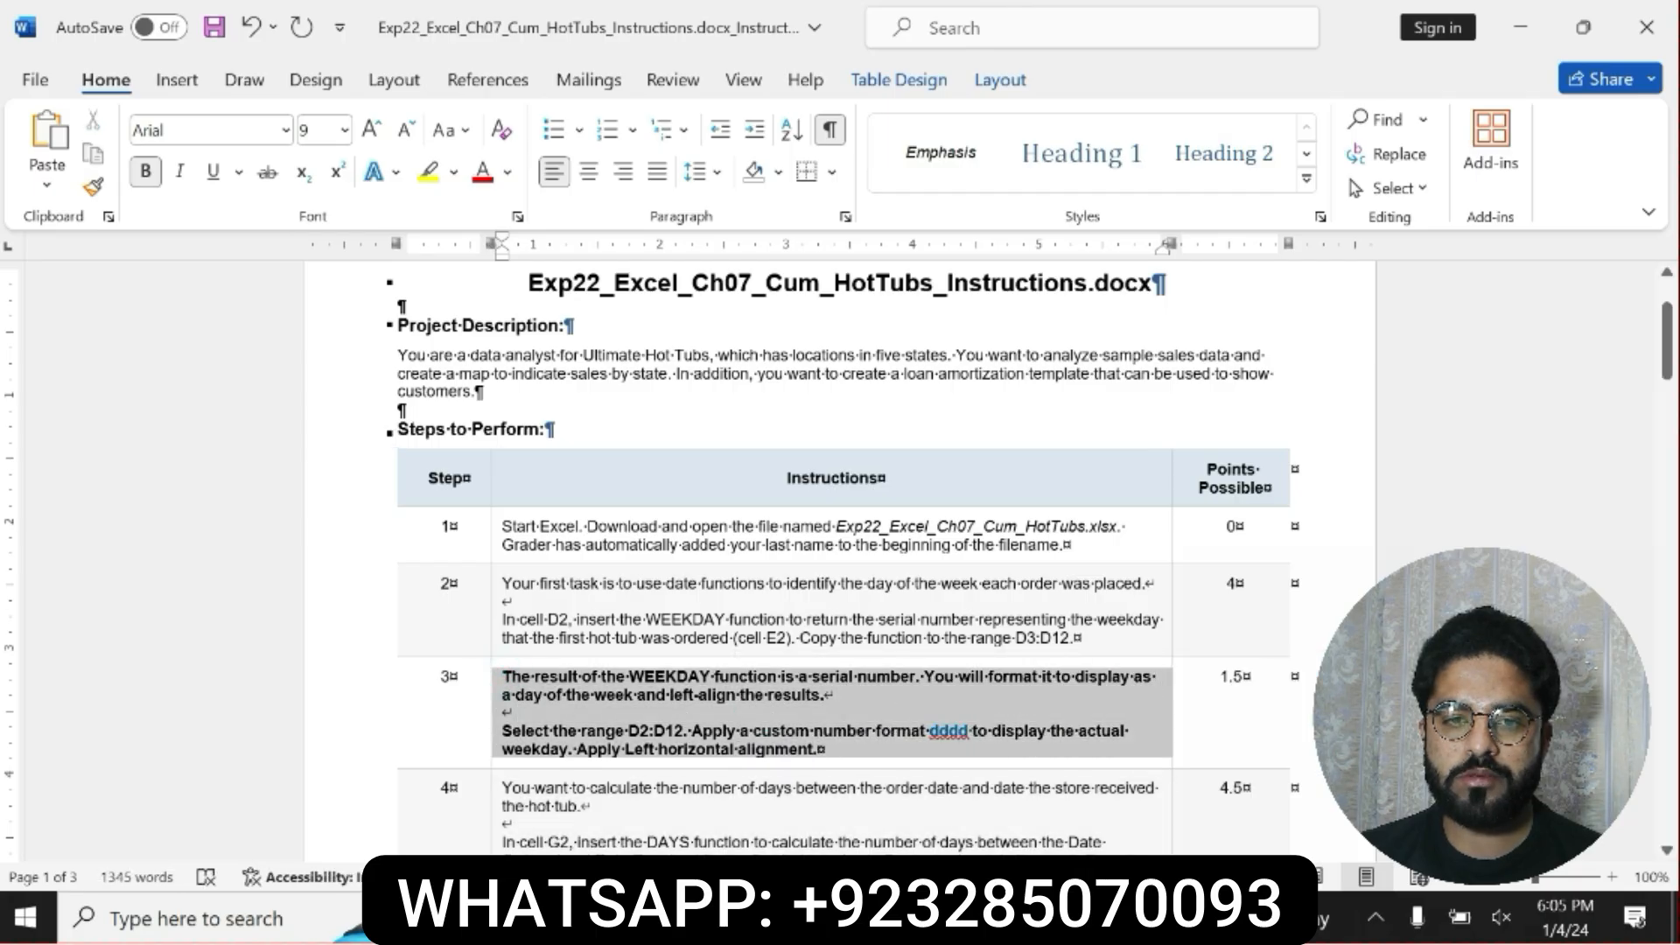
pyautogui.click(774, 751)
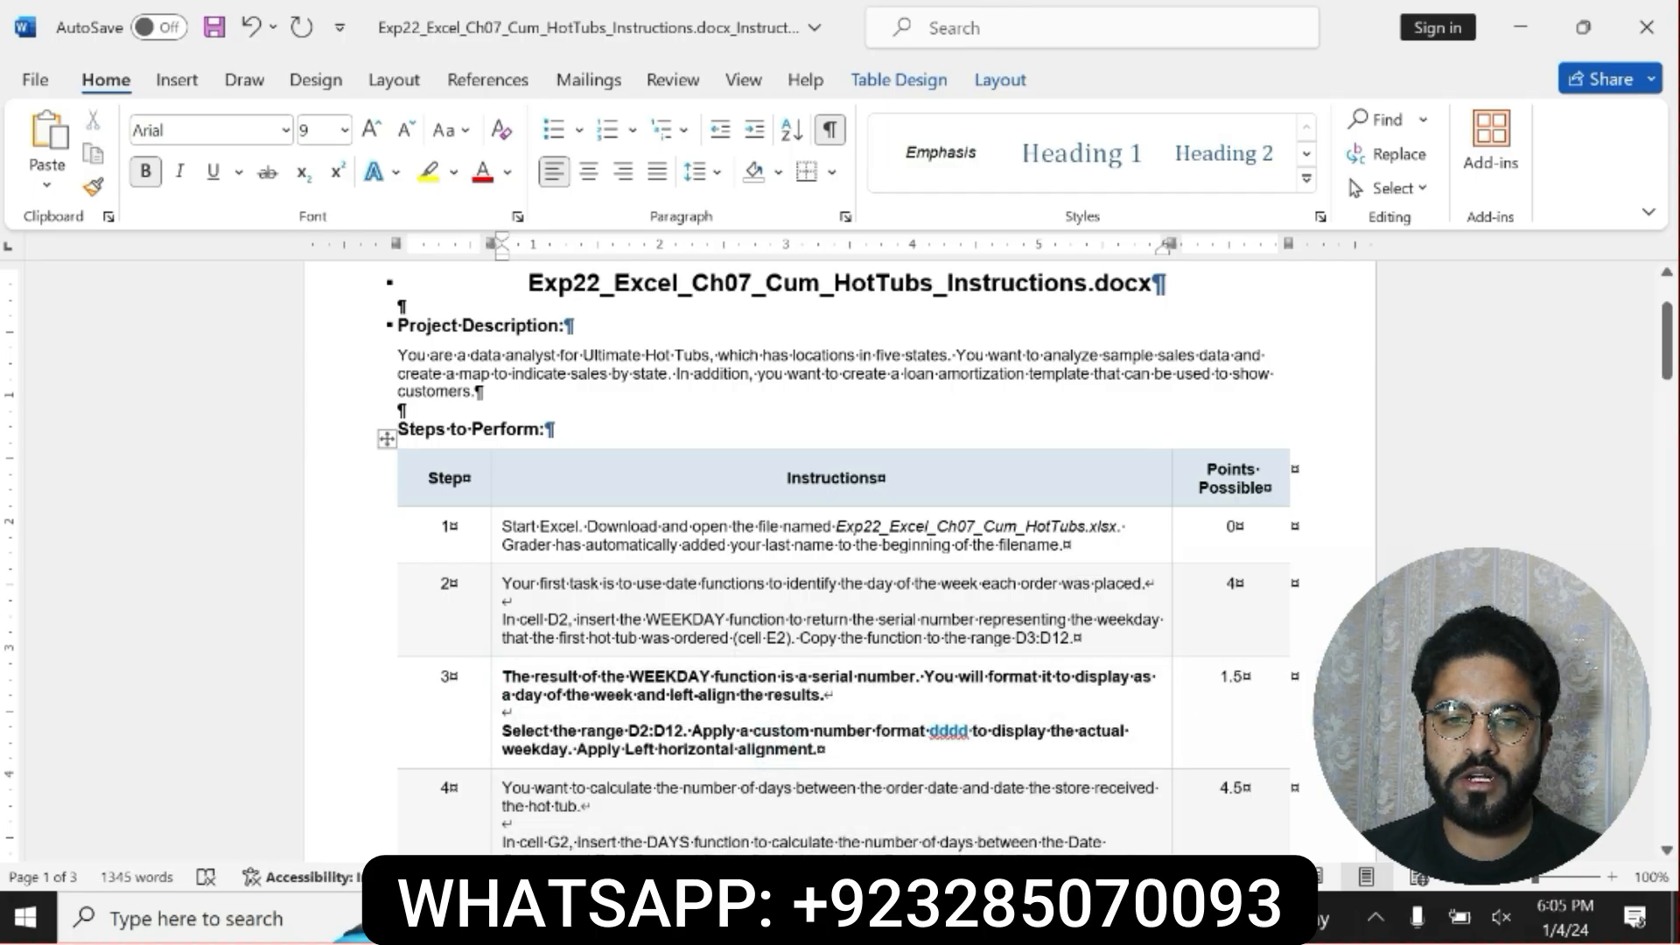
pyautogui.tripleClick(501, 676)
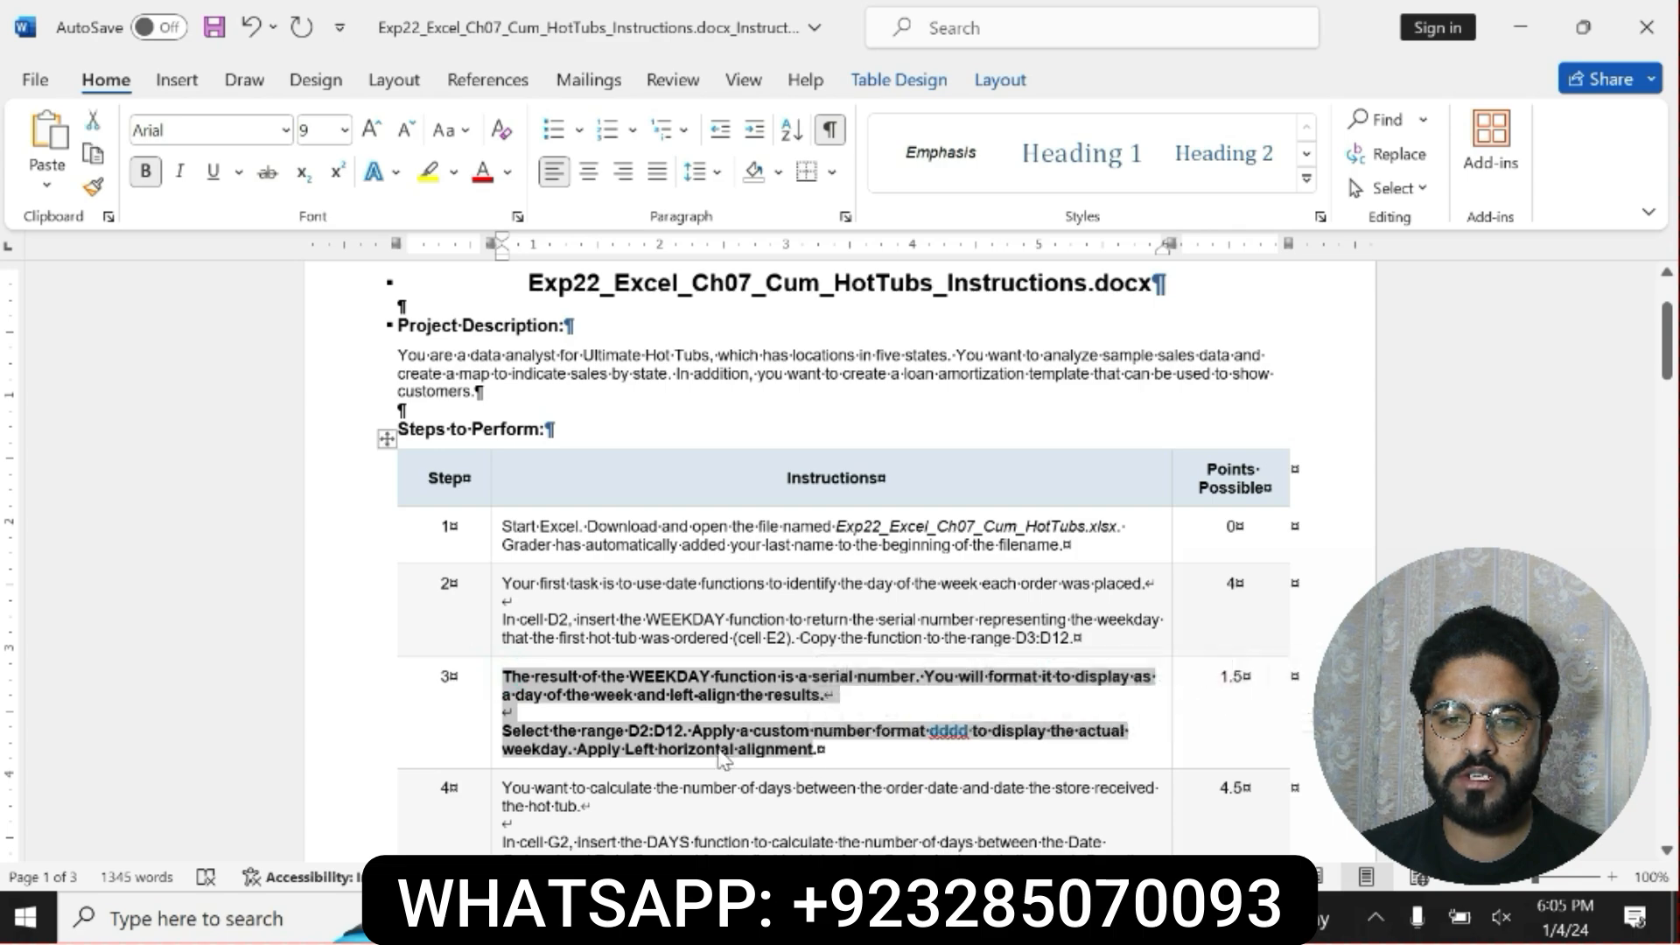
pyautogui.click(918, 709)
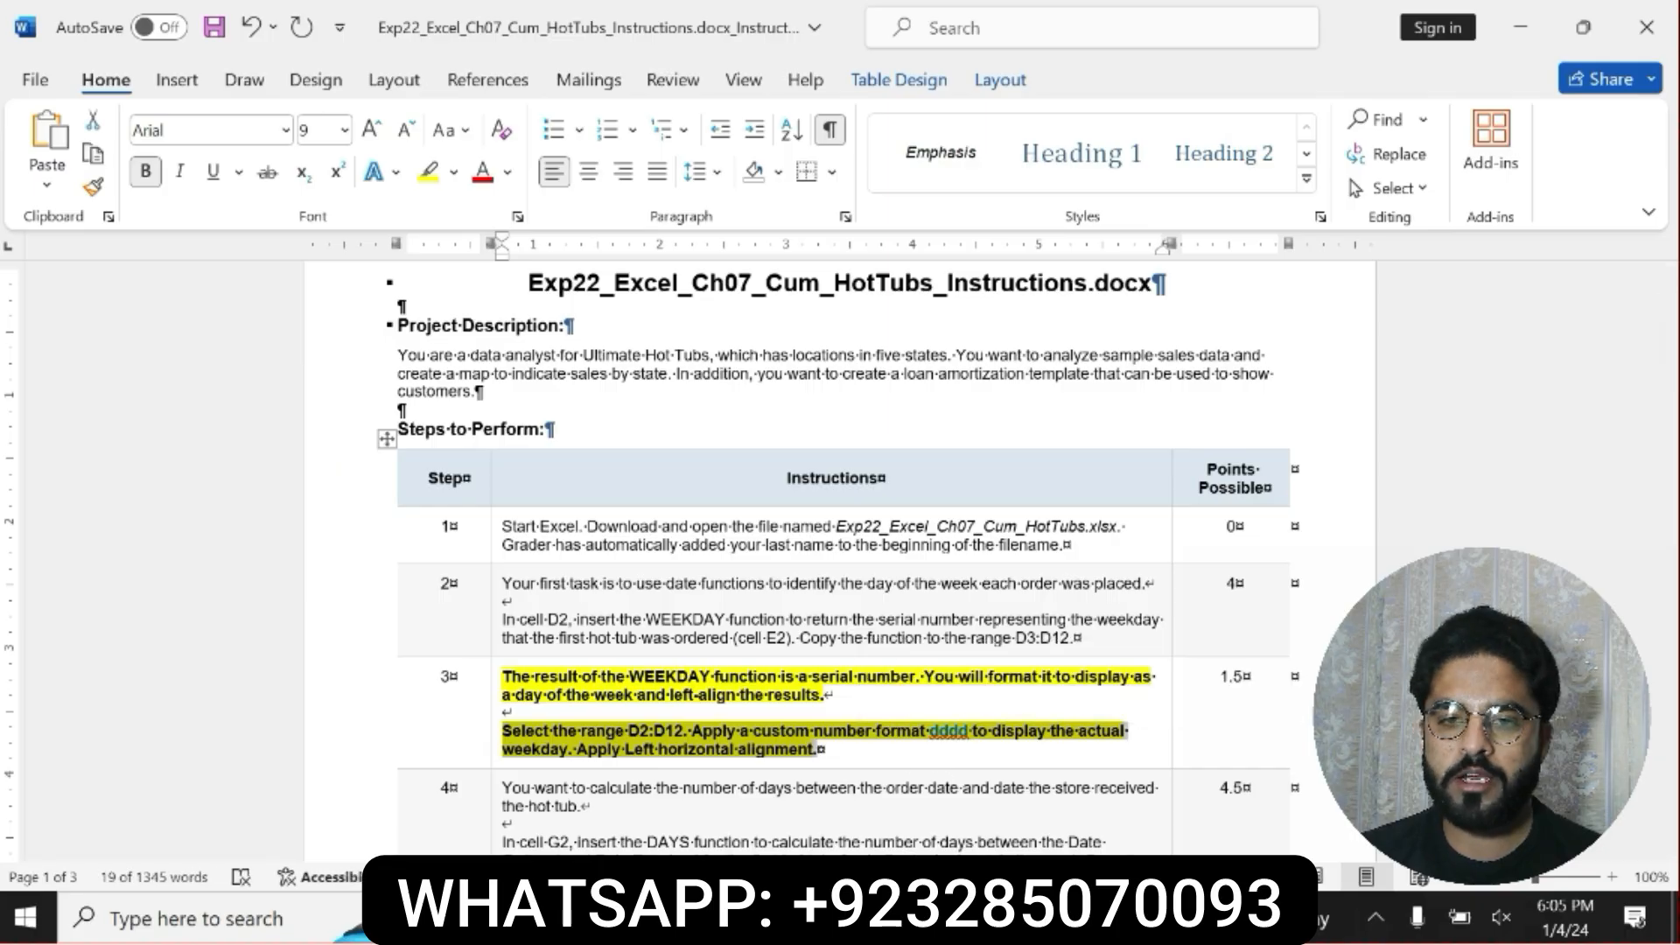
pyautogui.hotkey('alt', 'Tab')
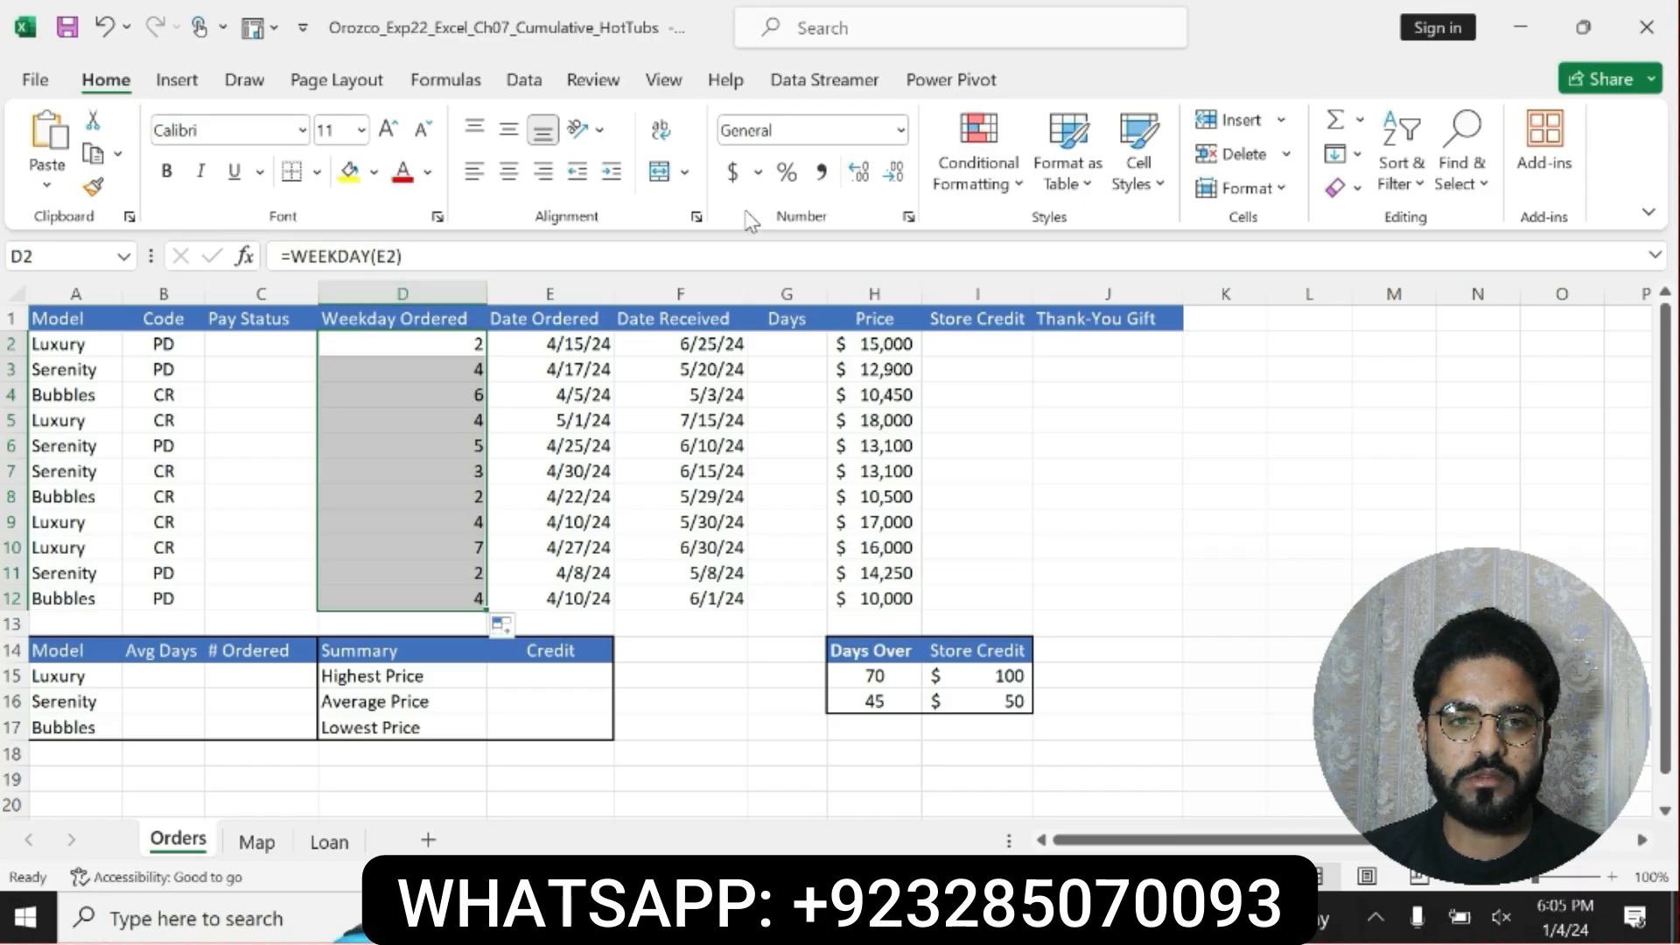
pyautogui.click(909, 218)
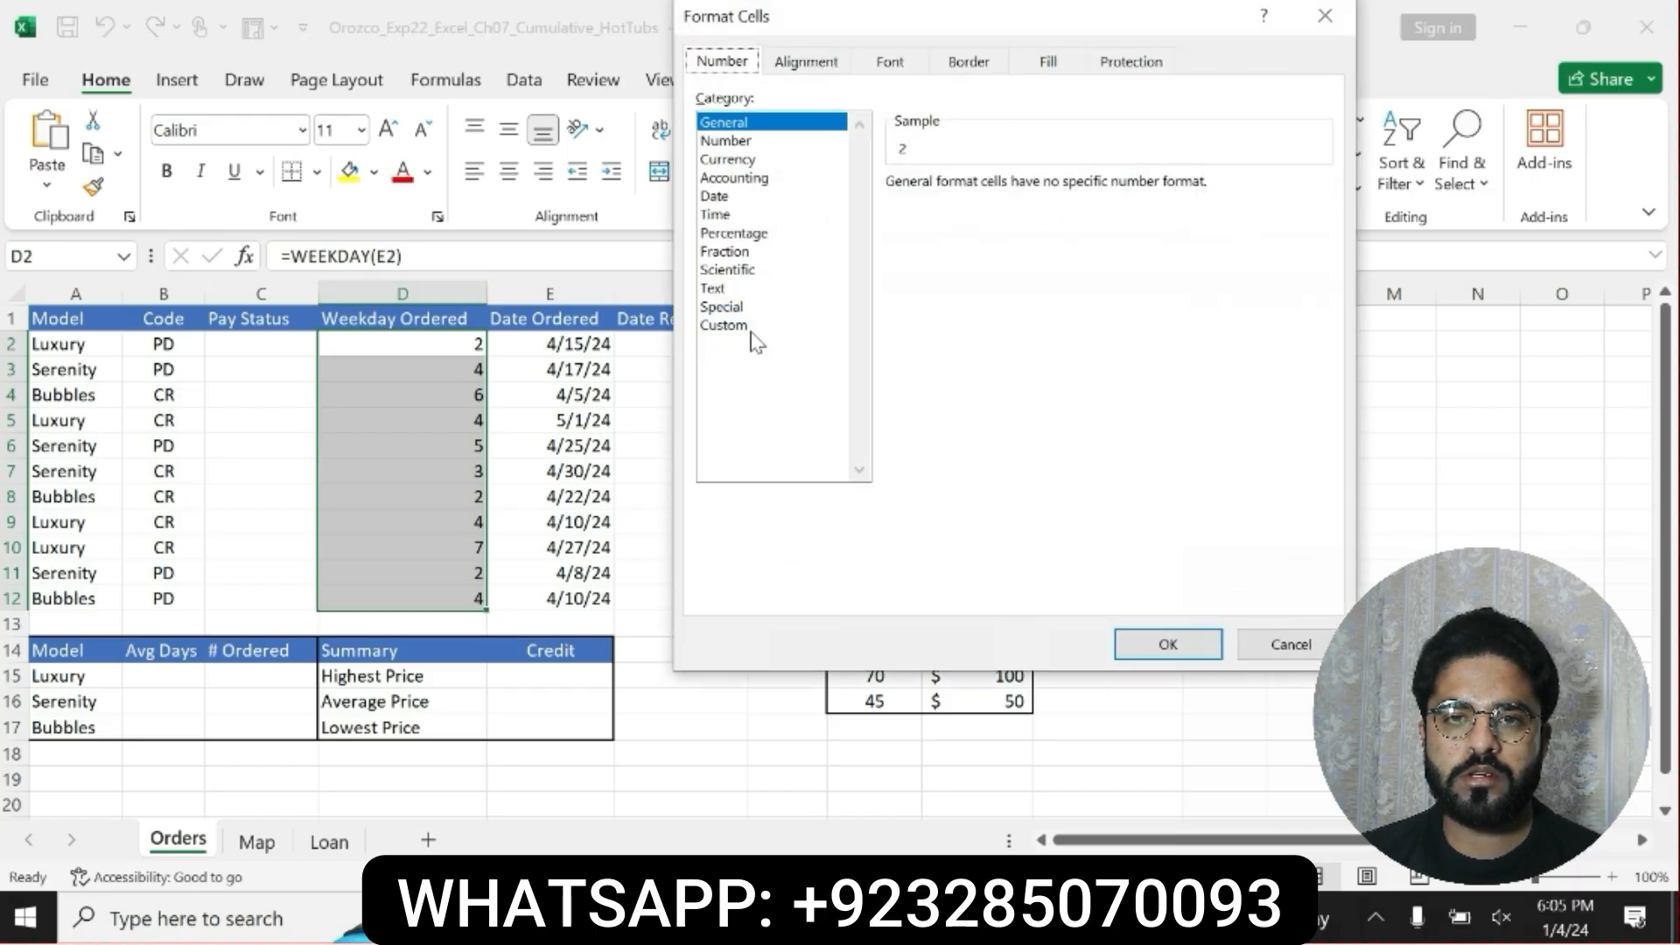
pyautogui.click(751, 329)
pyautogui.moveTo(1319, 269); pyautogui.dragTo(1311, 449)
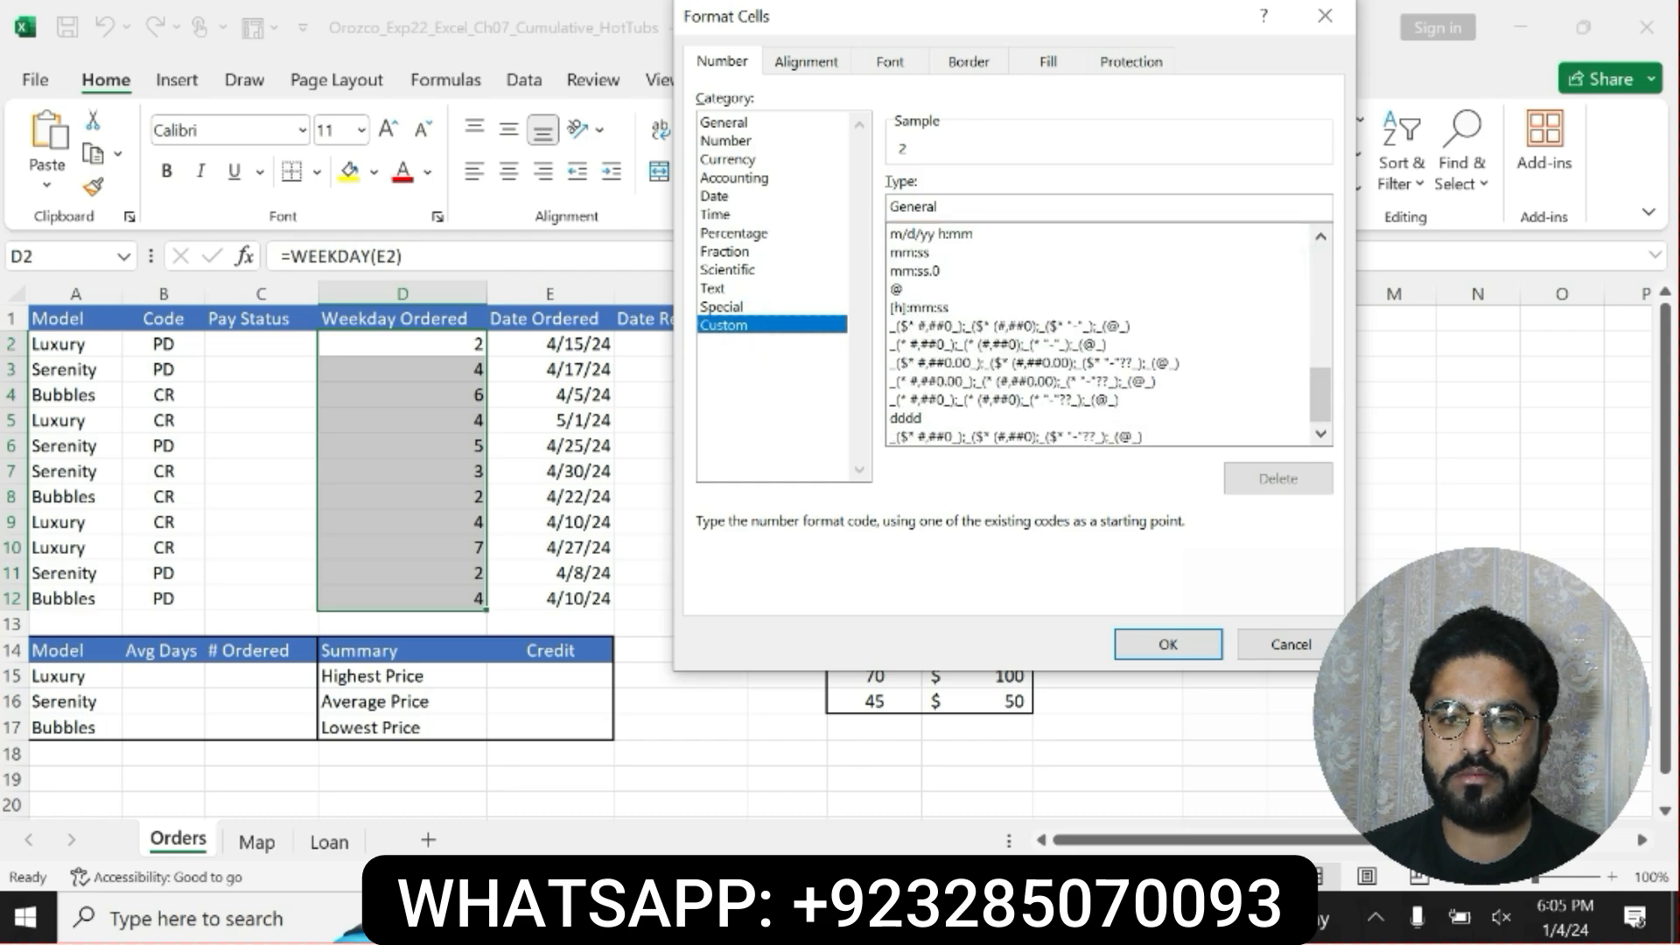
pyautogui.hotkey('alt', 'Tab')
pyautogui.click(911, 740)
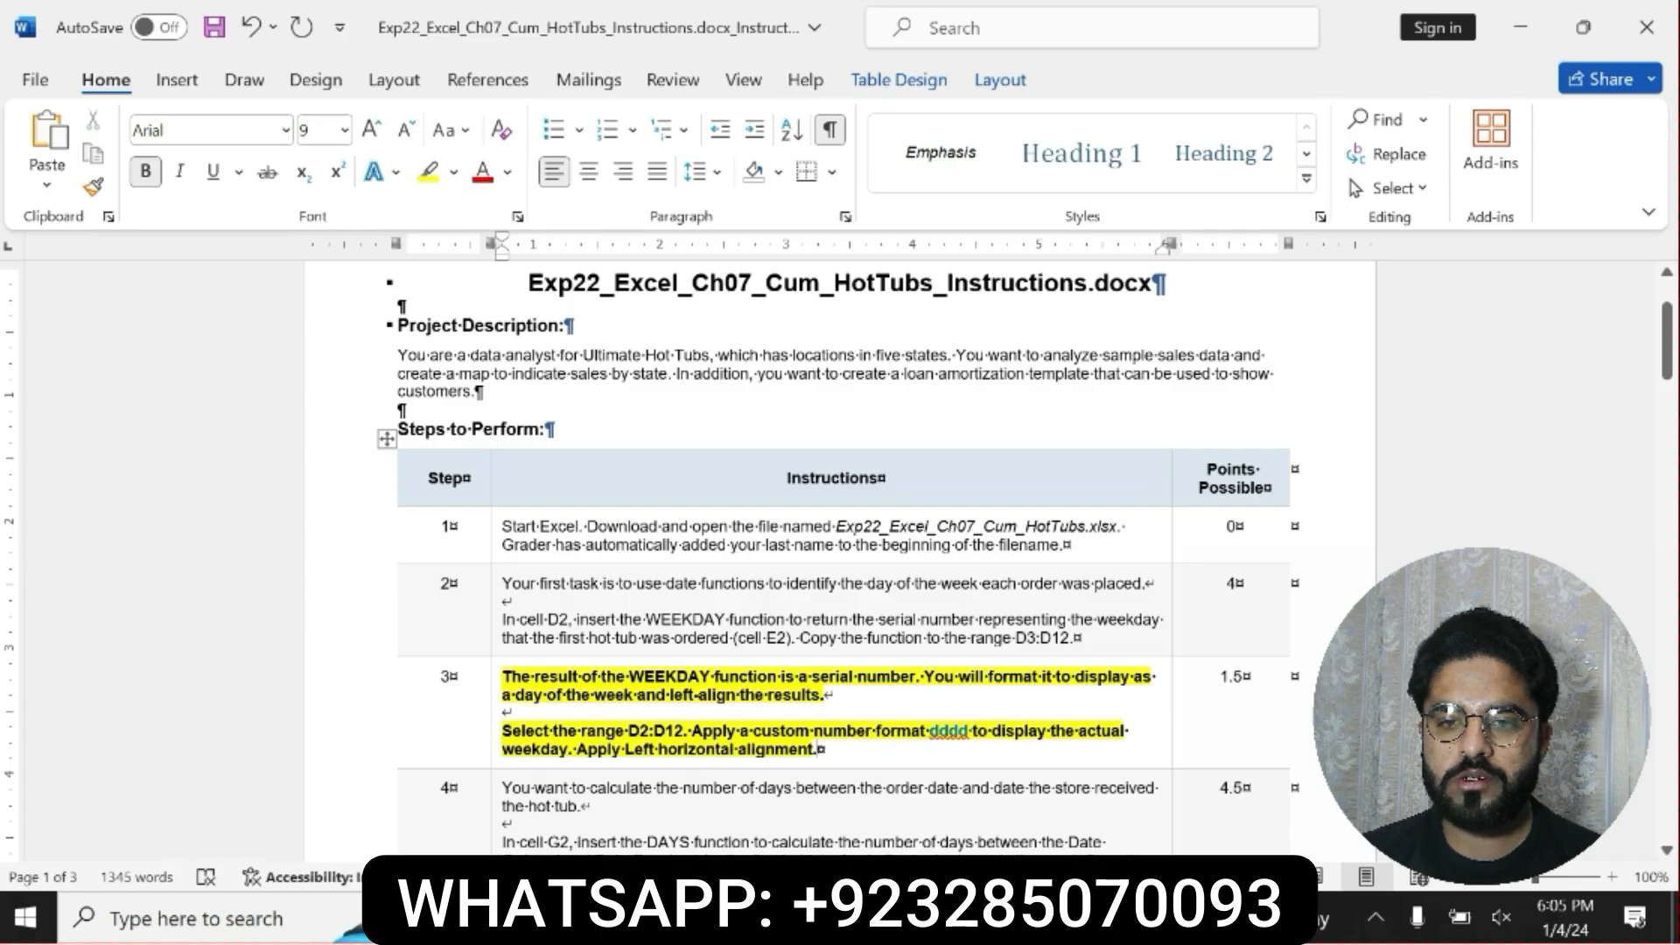
pyautogui.doubleClick(949, 732)
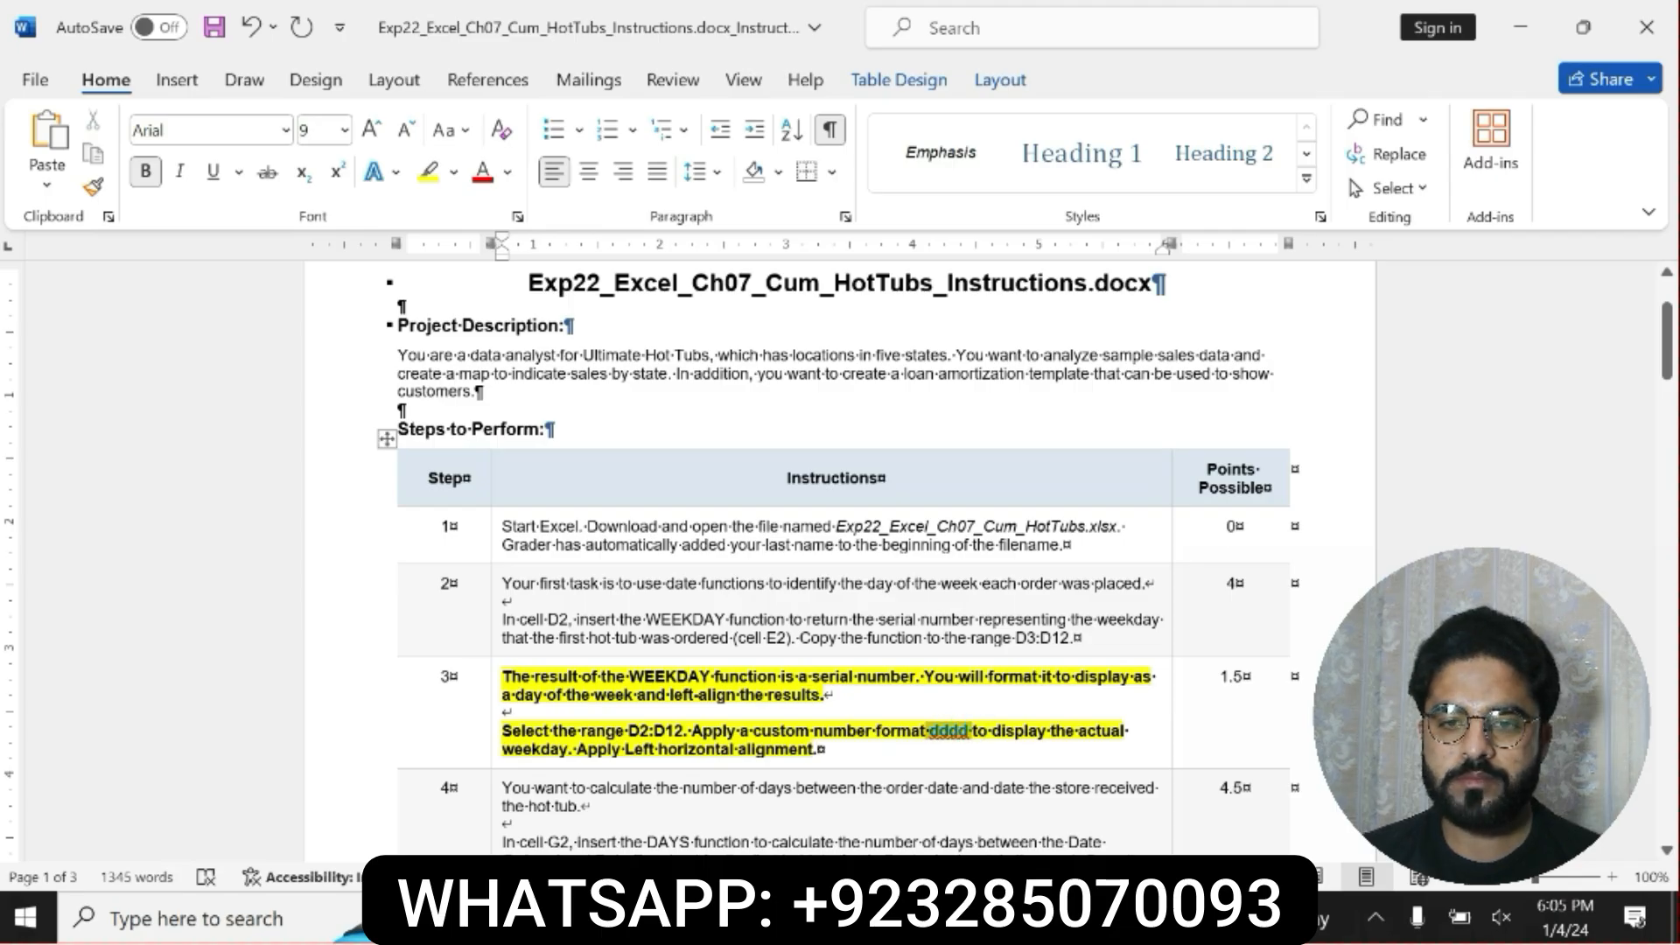
pyautogui.hotkey('ctrl', 'c')
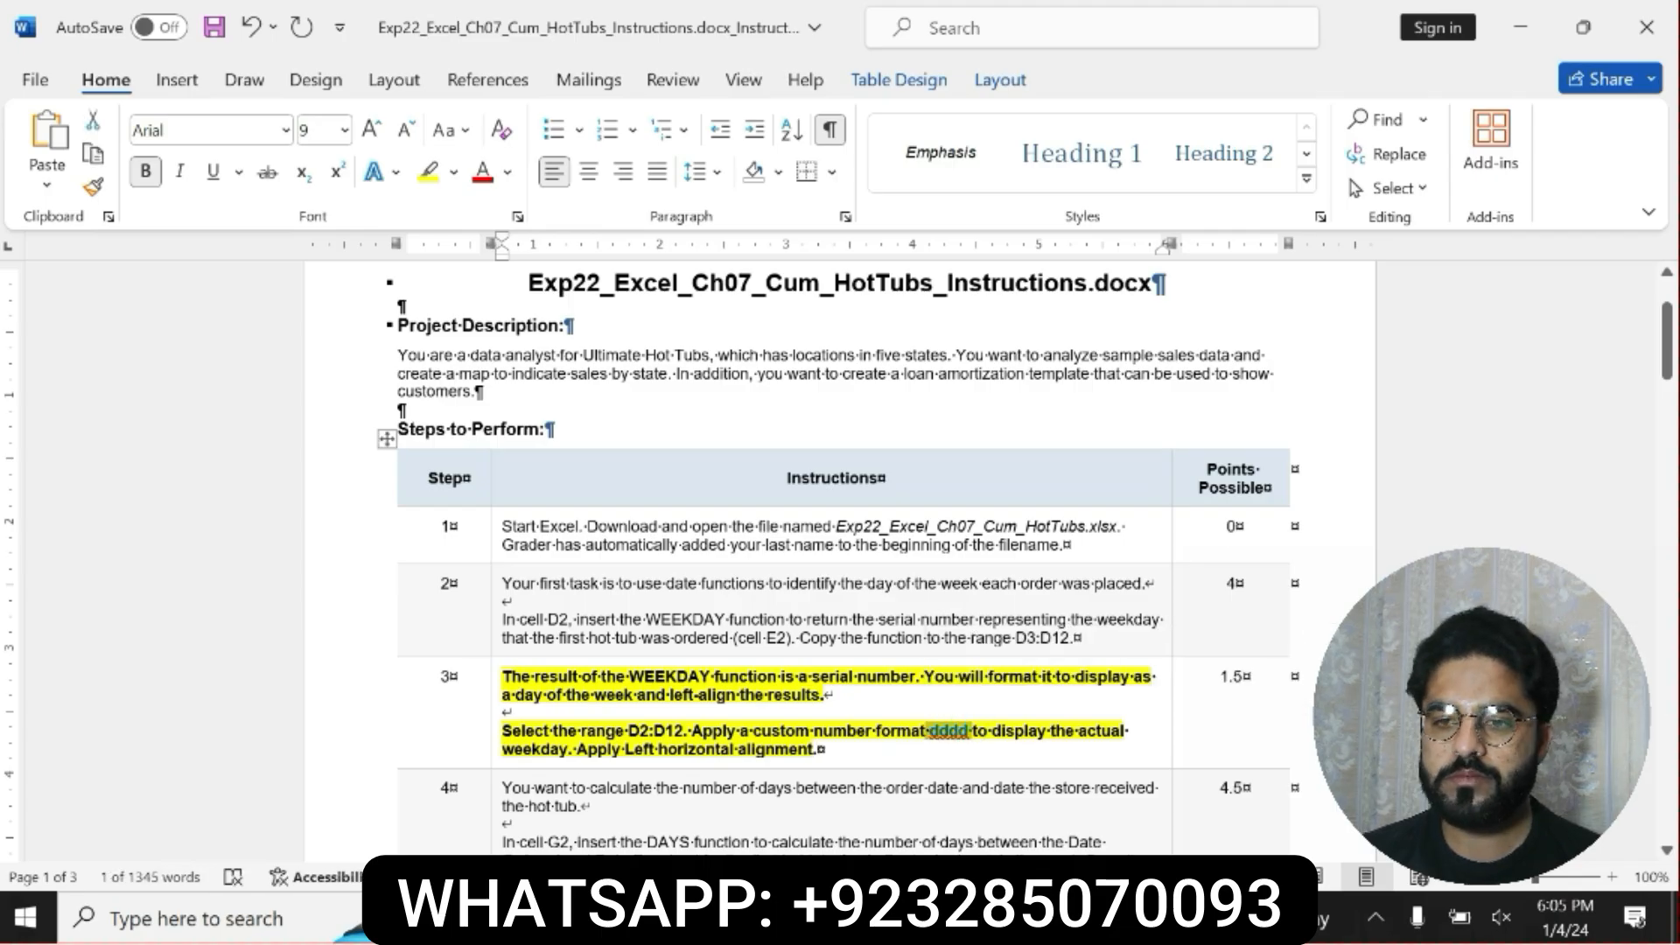
pyautogui.hotkey('alt', 'Tab')
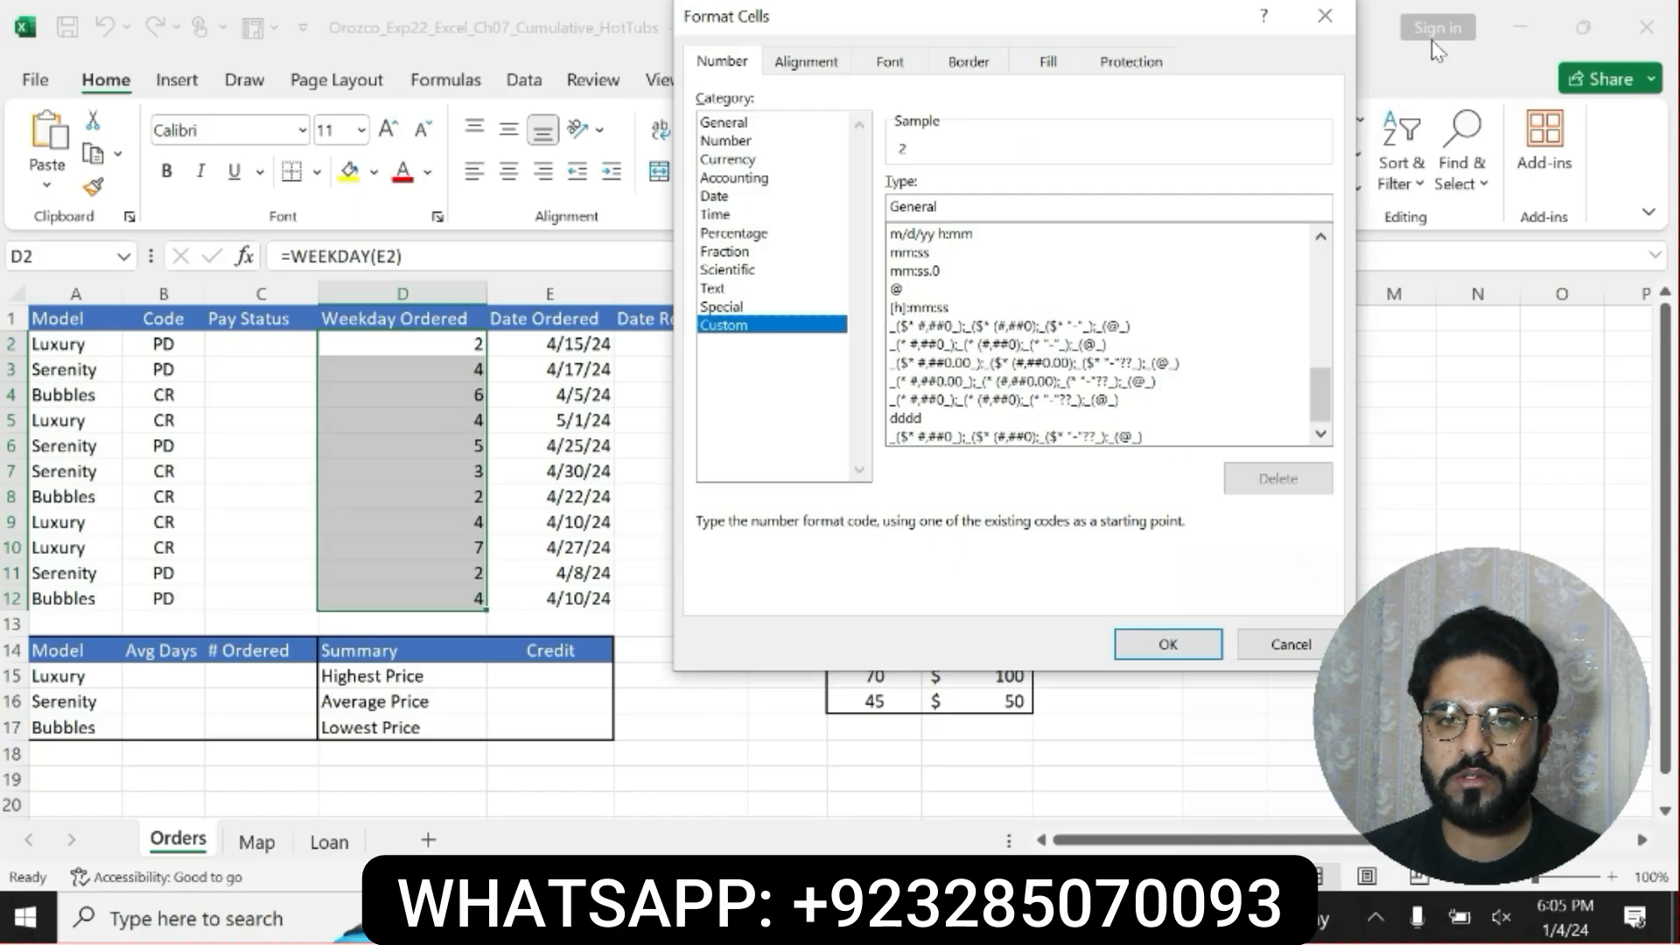
pyautogui.click(1325, 15)
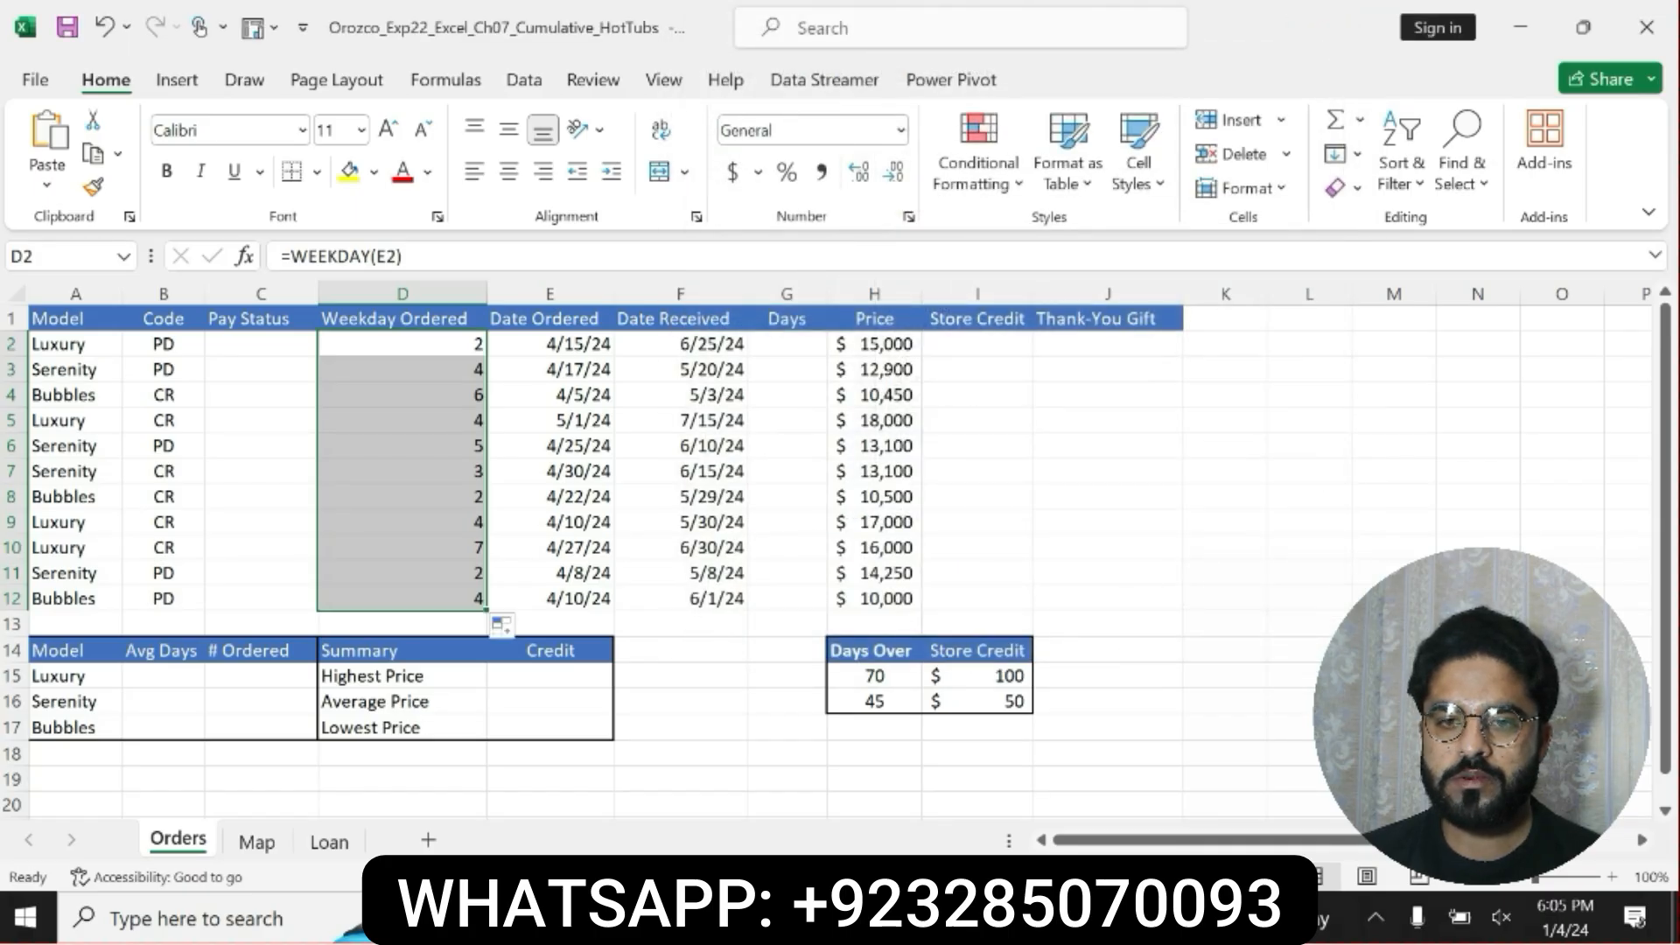
# Switch to the Word instructions and undo the yellow highlighting and bold on the step 3 instruction.
pyautogui.hotkey('alt', 'Tab')
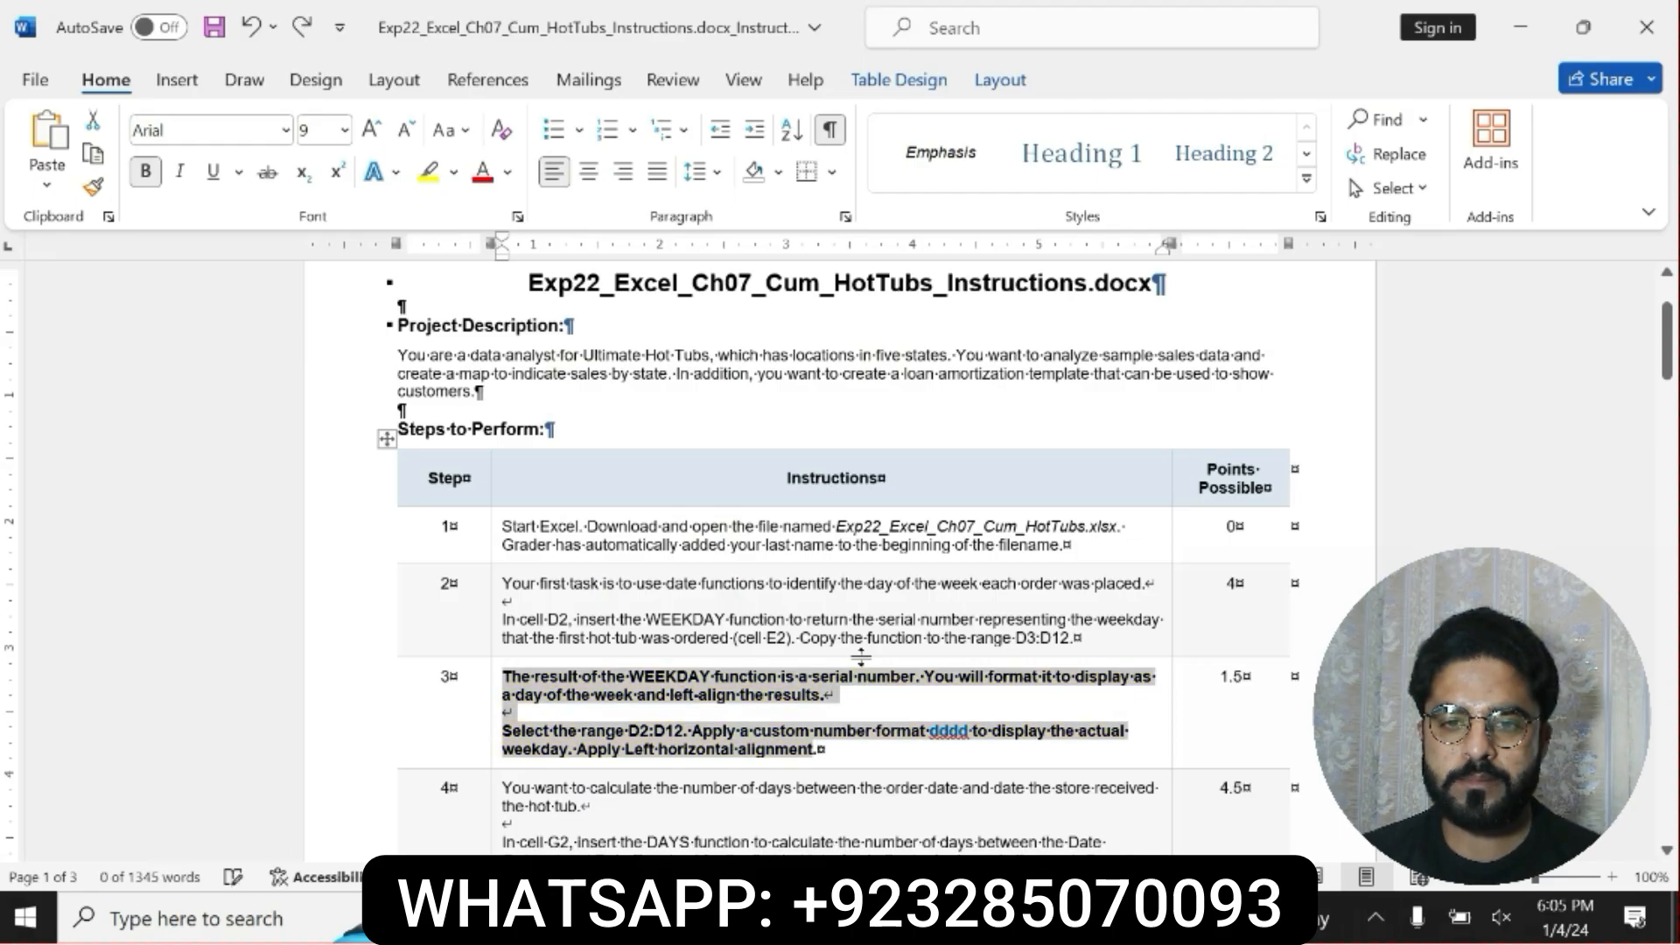
pyautogui.hotkey('ctrl', 'z')
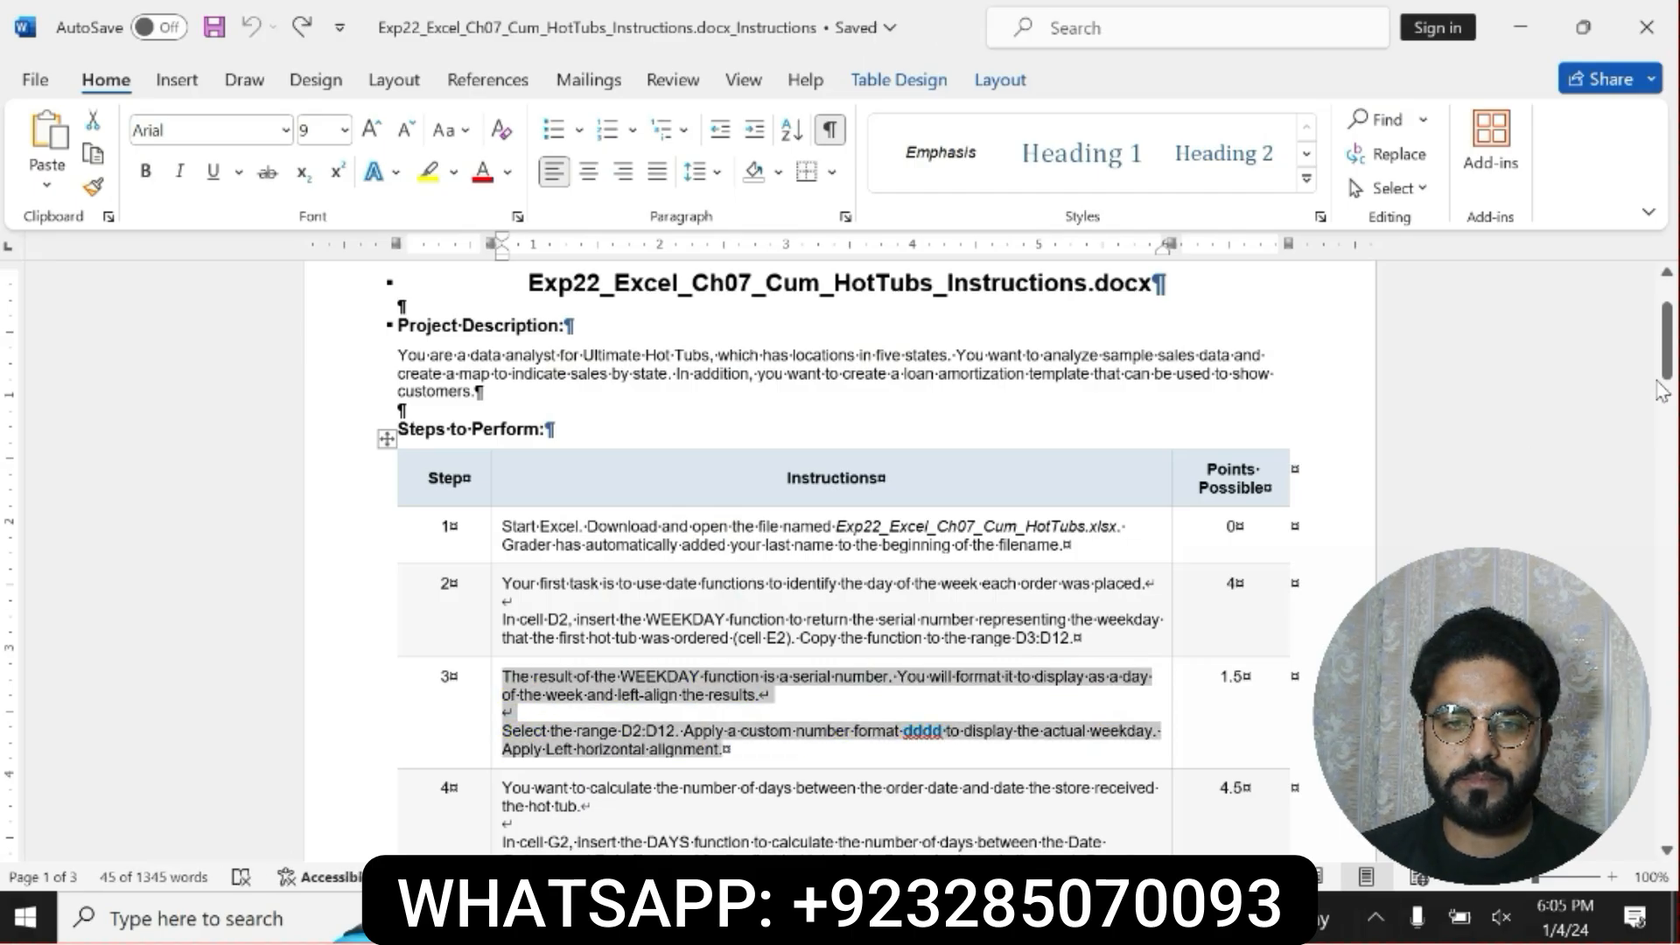
pyautogui.moveTo(1659, 382); pyautogui.dragTo(1671, 391)
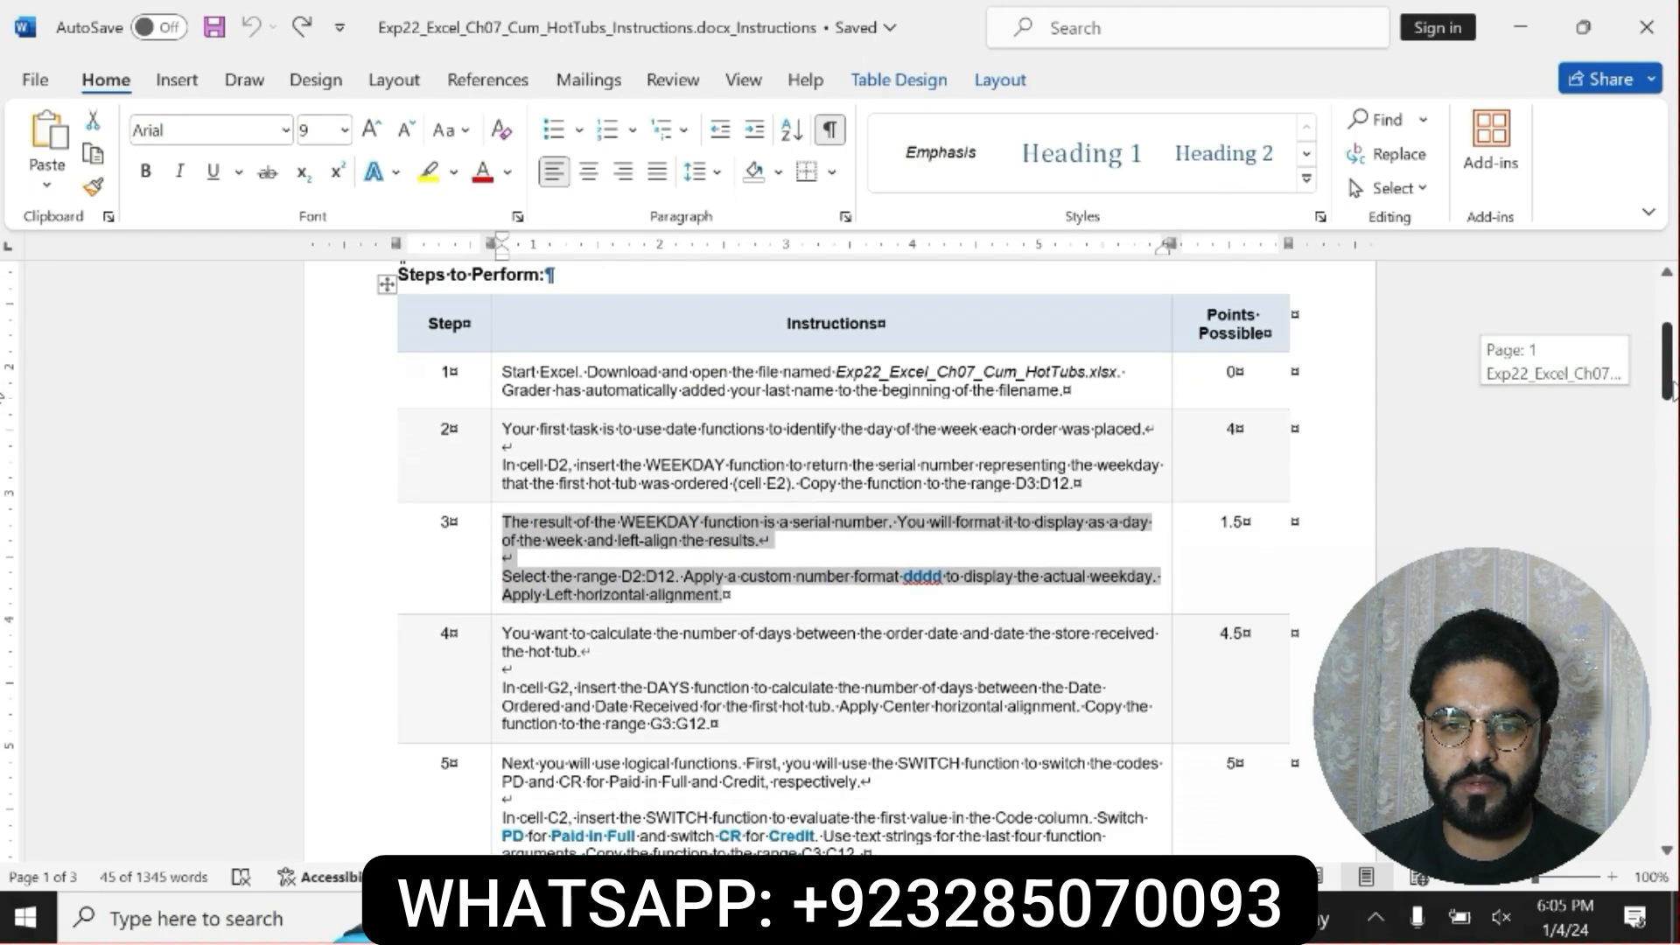
pyautogui.hotkey('alt', 'Tab')
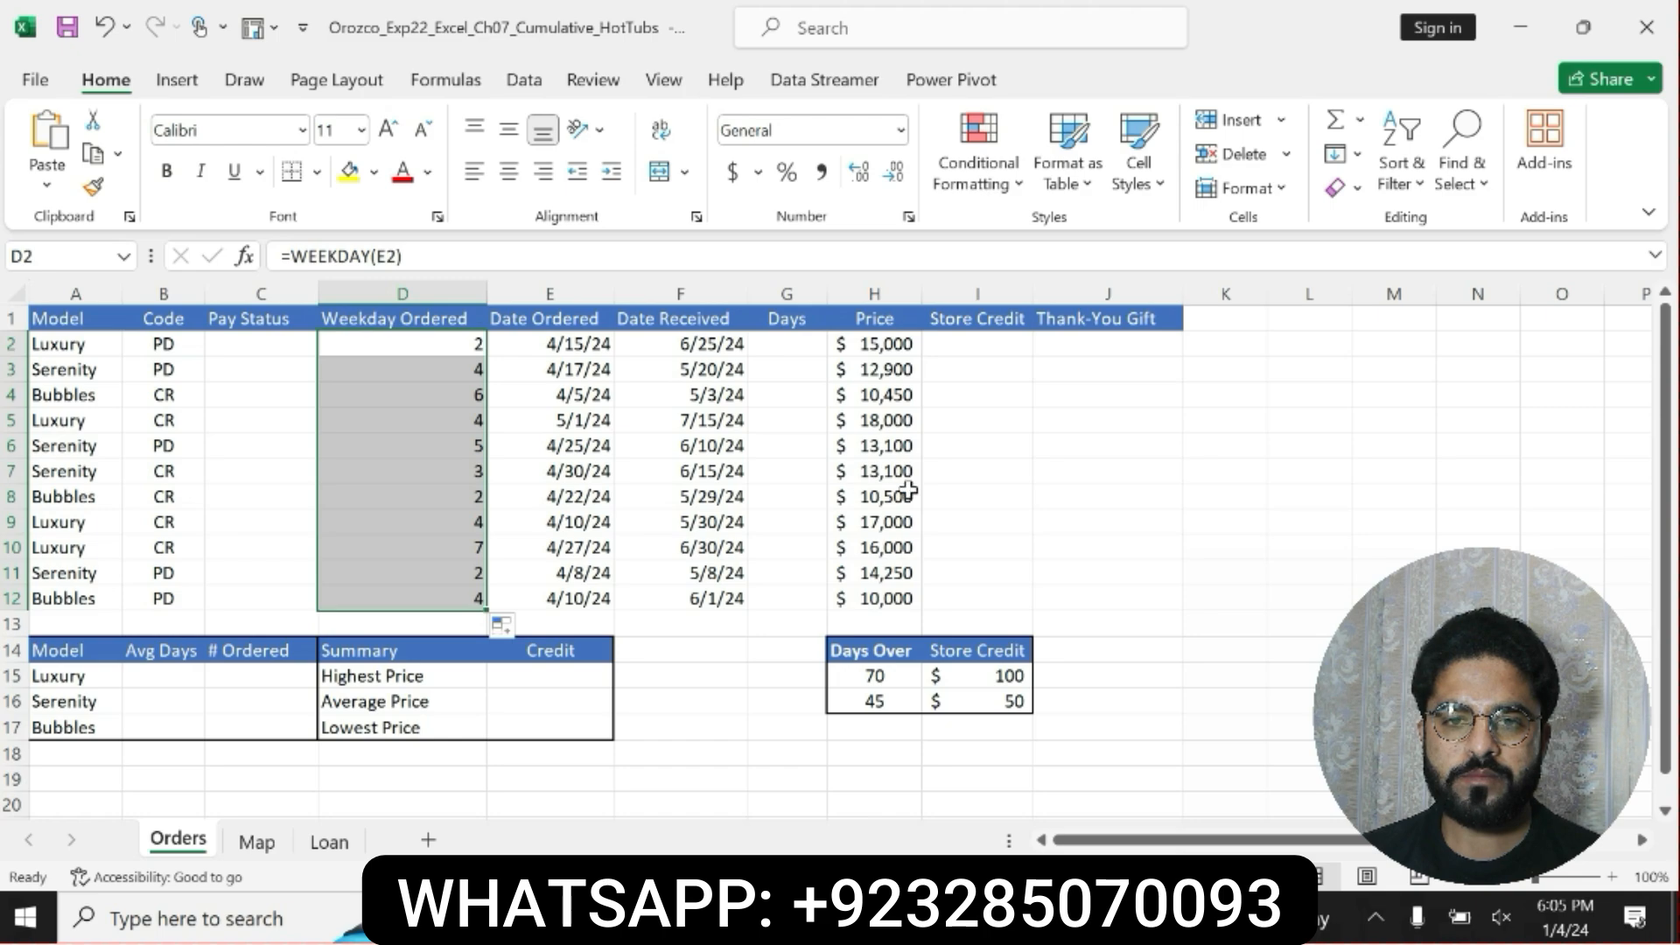
pyautogui.hotkey('alt', 'Tab')
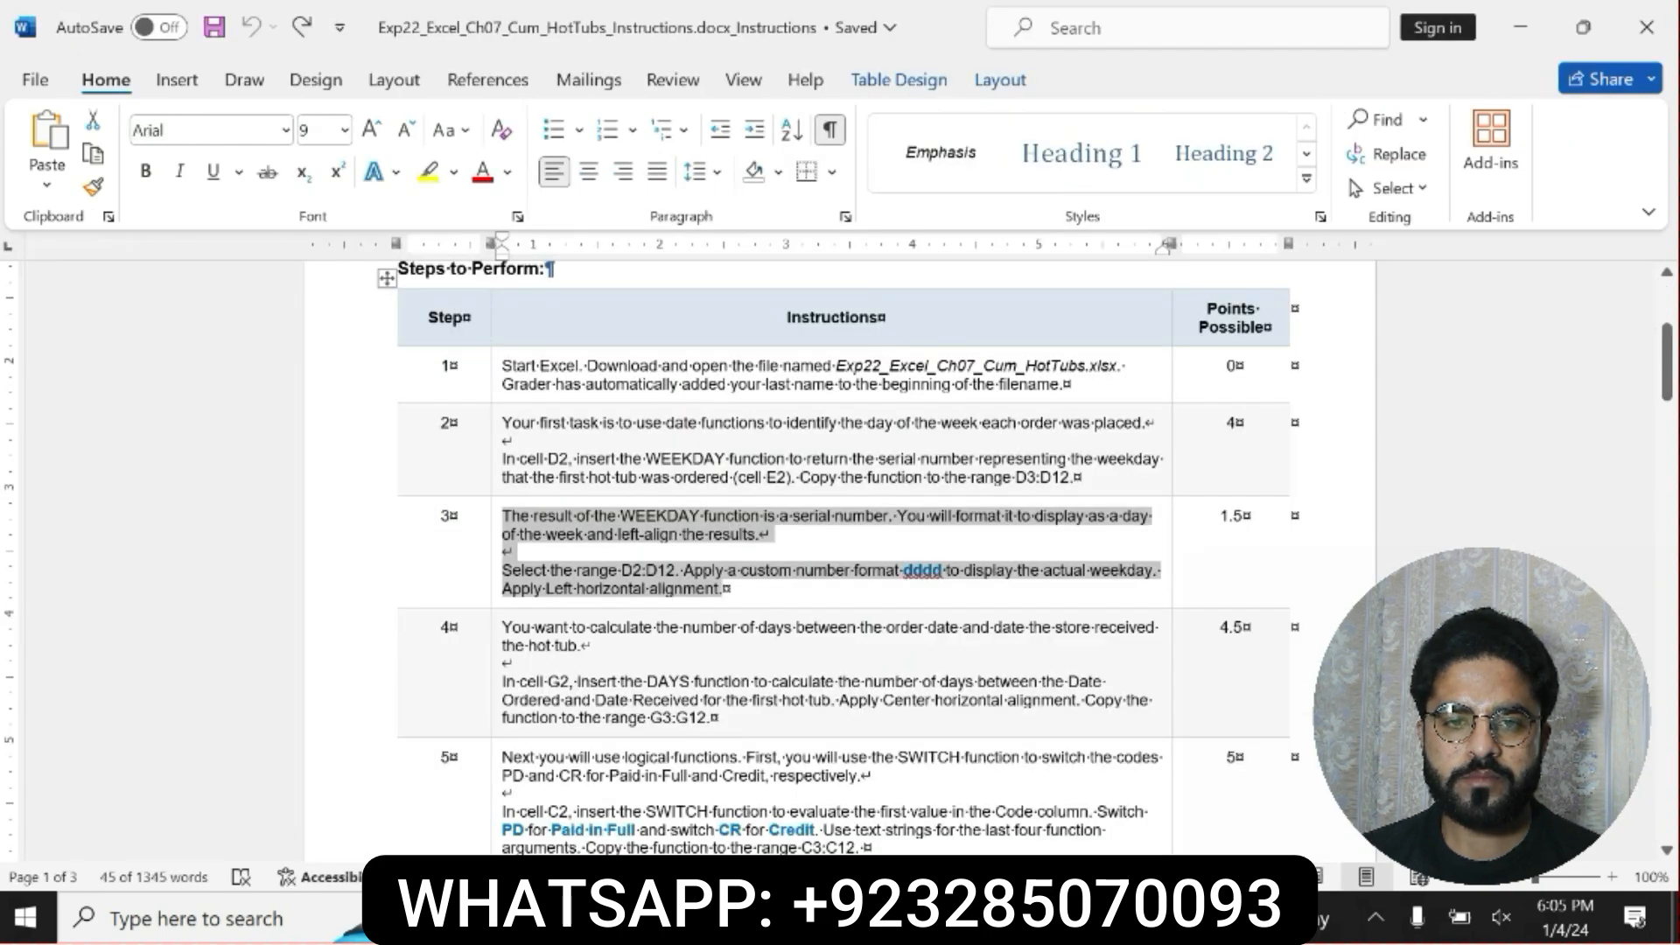
# Make the step 4 instruction bold with yellow highlighting and select its DAYS function paragraph for reading.
pyautogui.click(496, 630)
pyautogui.click(714, 671)
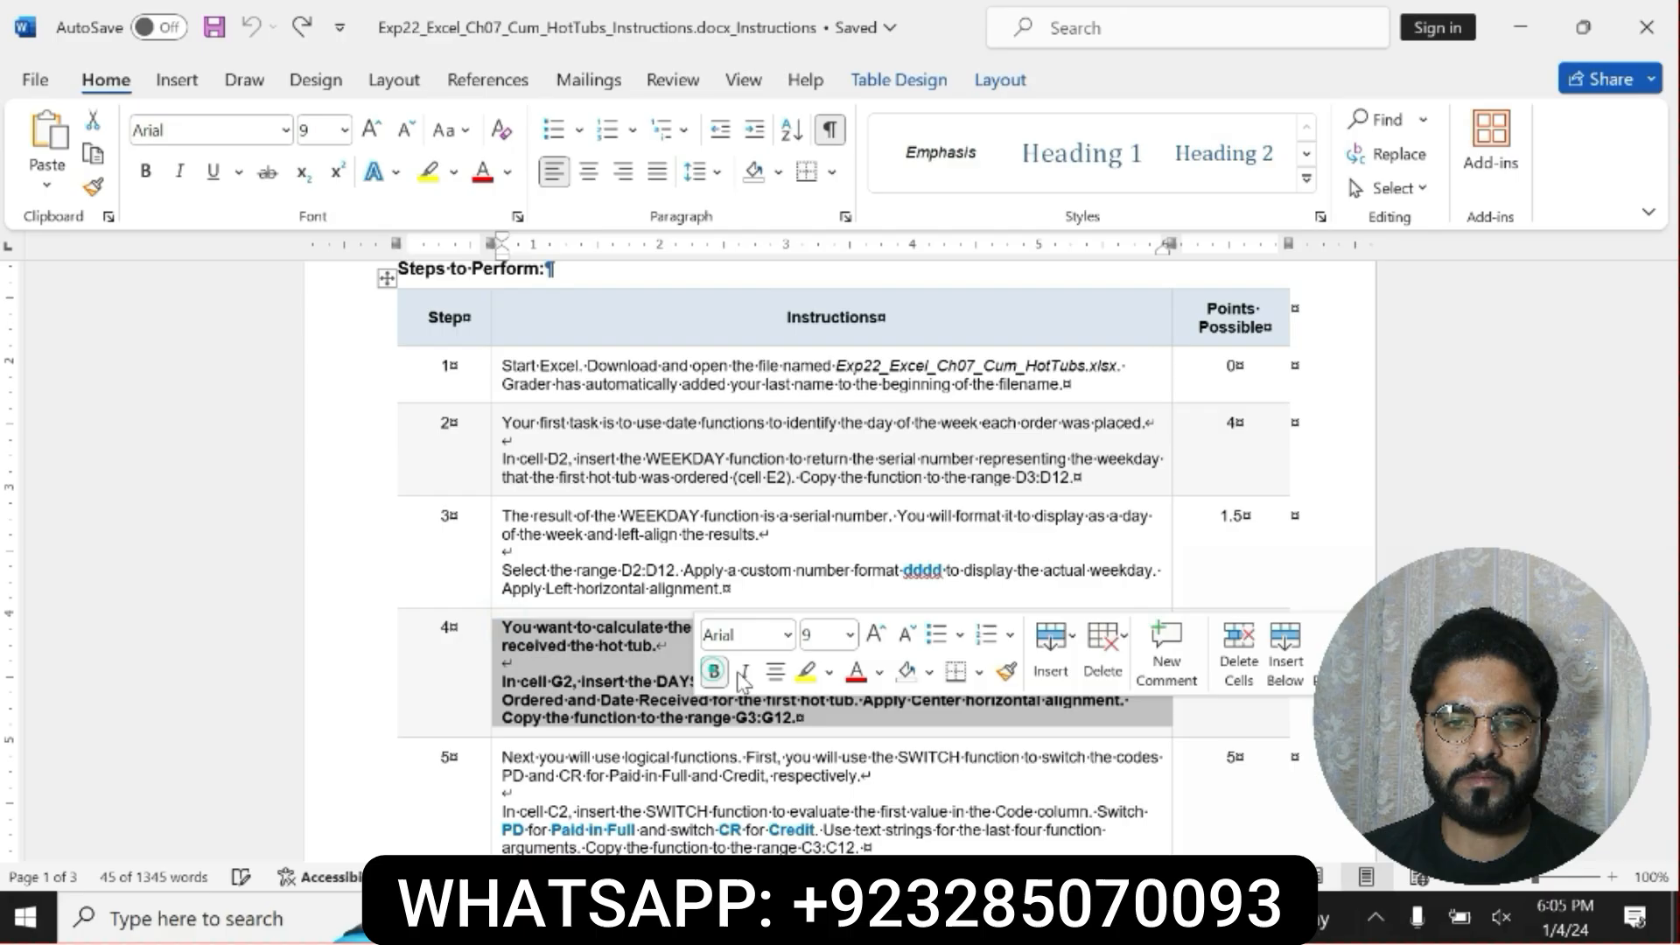
pyautogui.click(804, 676)
pyautogui.moveTo(503, 680); pyautogui.dragTo(801, 718)
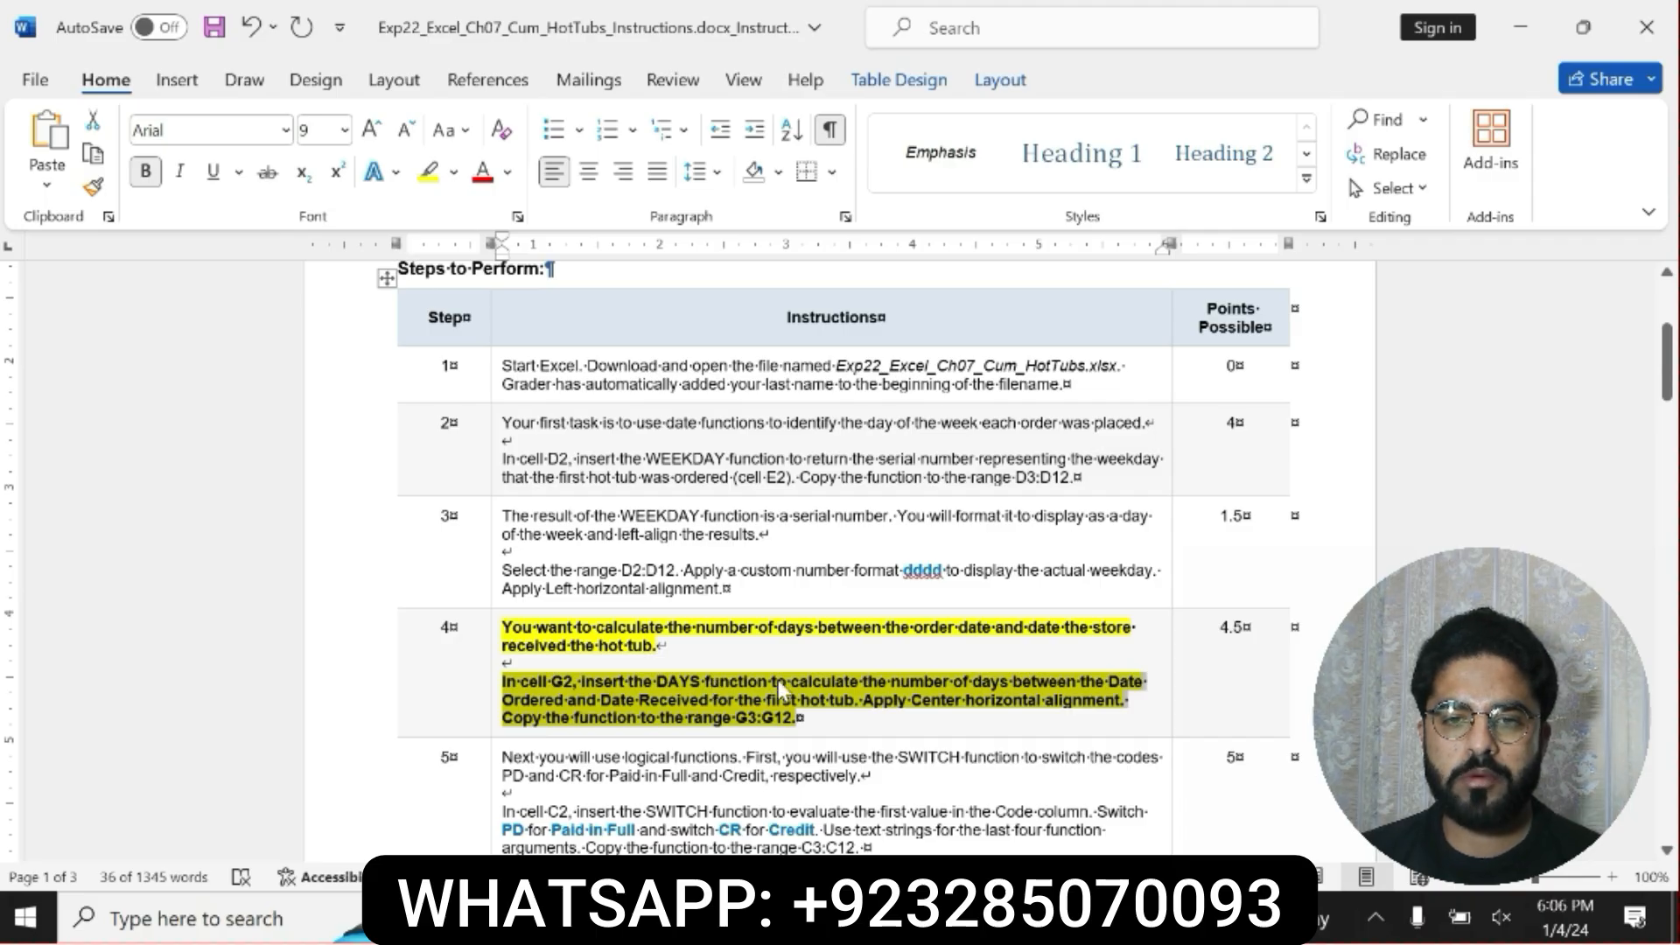
pyautogui.click(521, 682)
pyautogui.moveTo(521, 681); pyautogui.dragTo(798, 719)
# Switch to the Excel workbook and enter =DAYS(F2,E2) in cell G2 of the Orders sheet.
pyautogui.hotkey('alt', 'Tab')
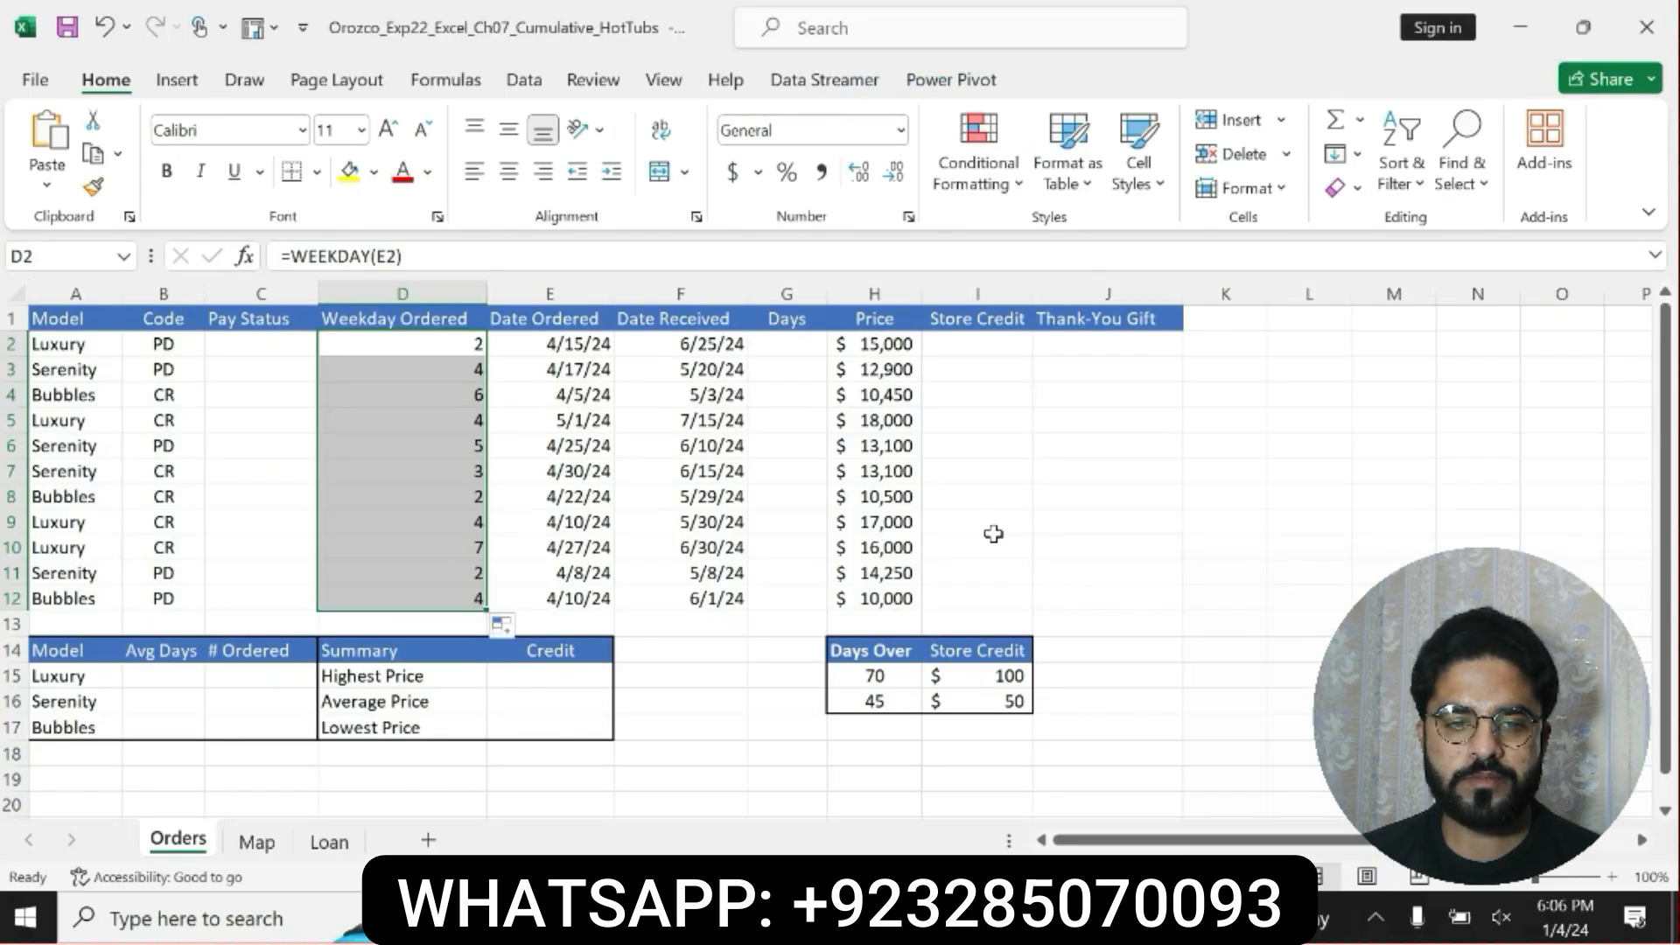
pyautogui.click(799, 341)
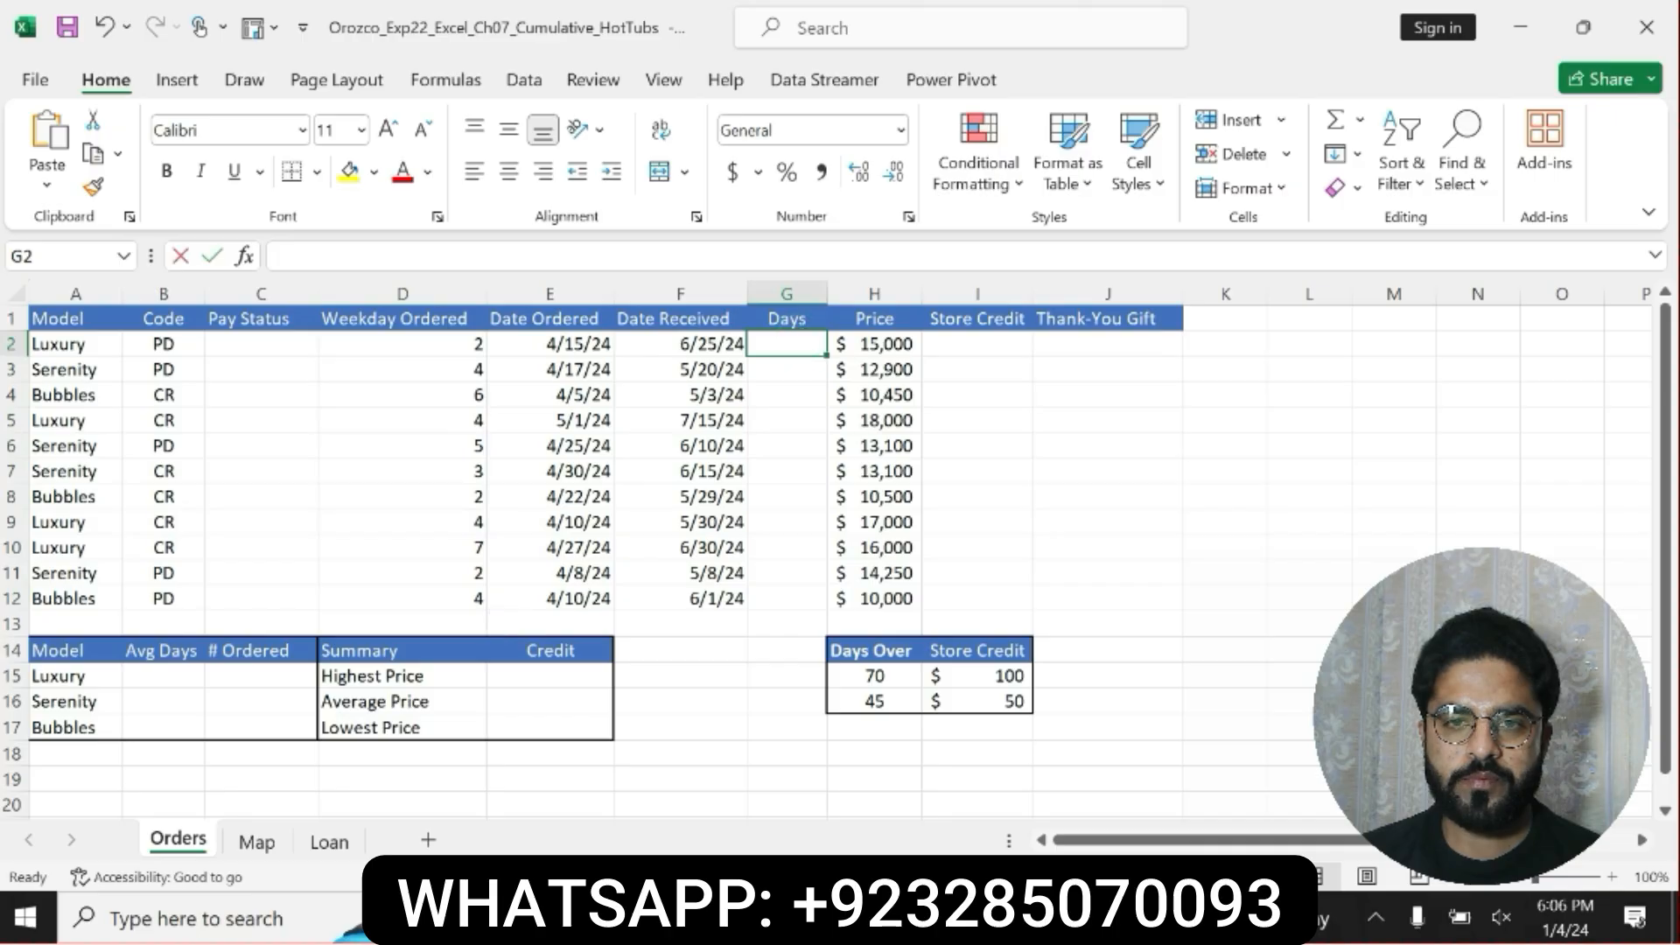
pyautogui.write('=DA')
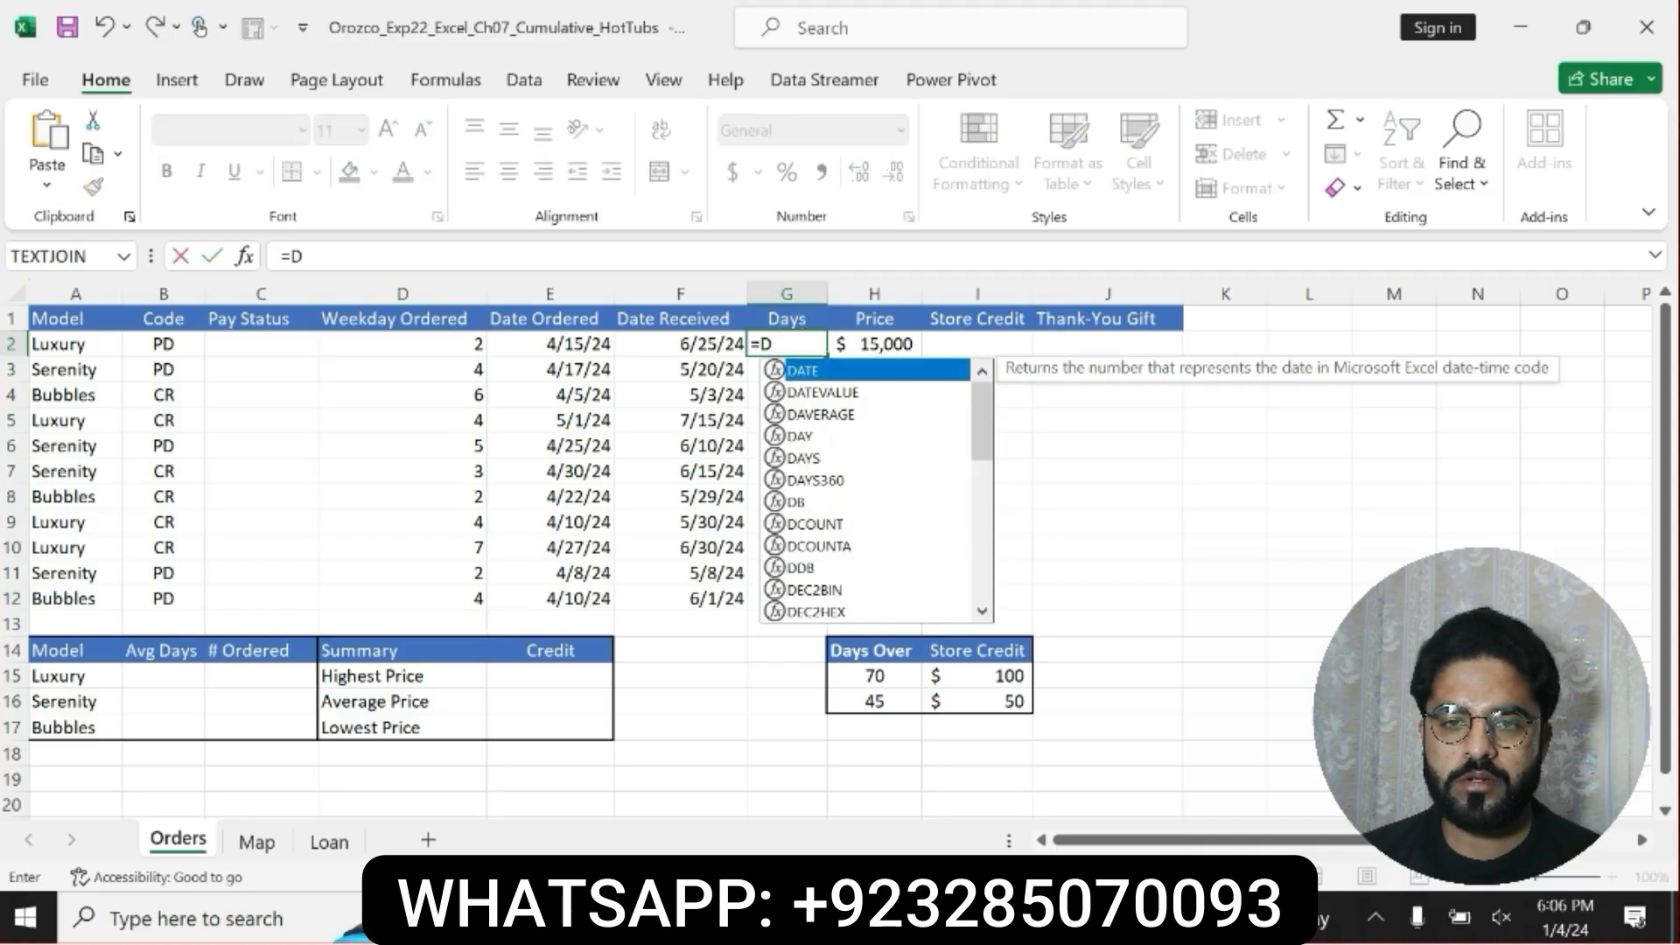
pyautogui.click(809, 456)
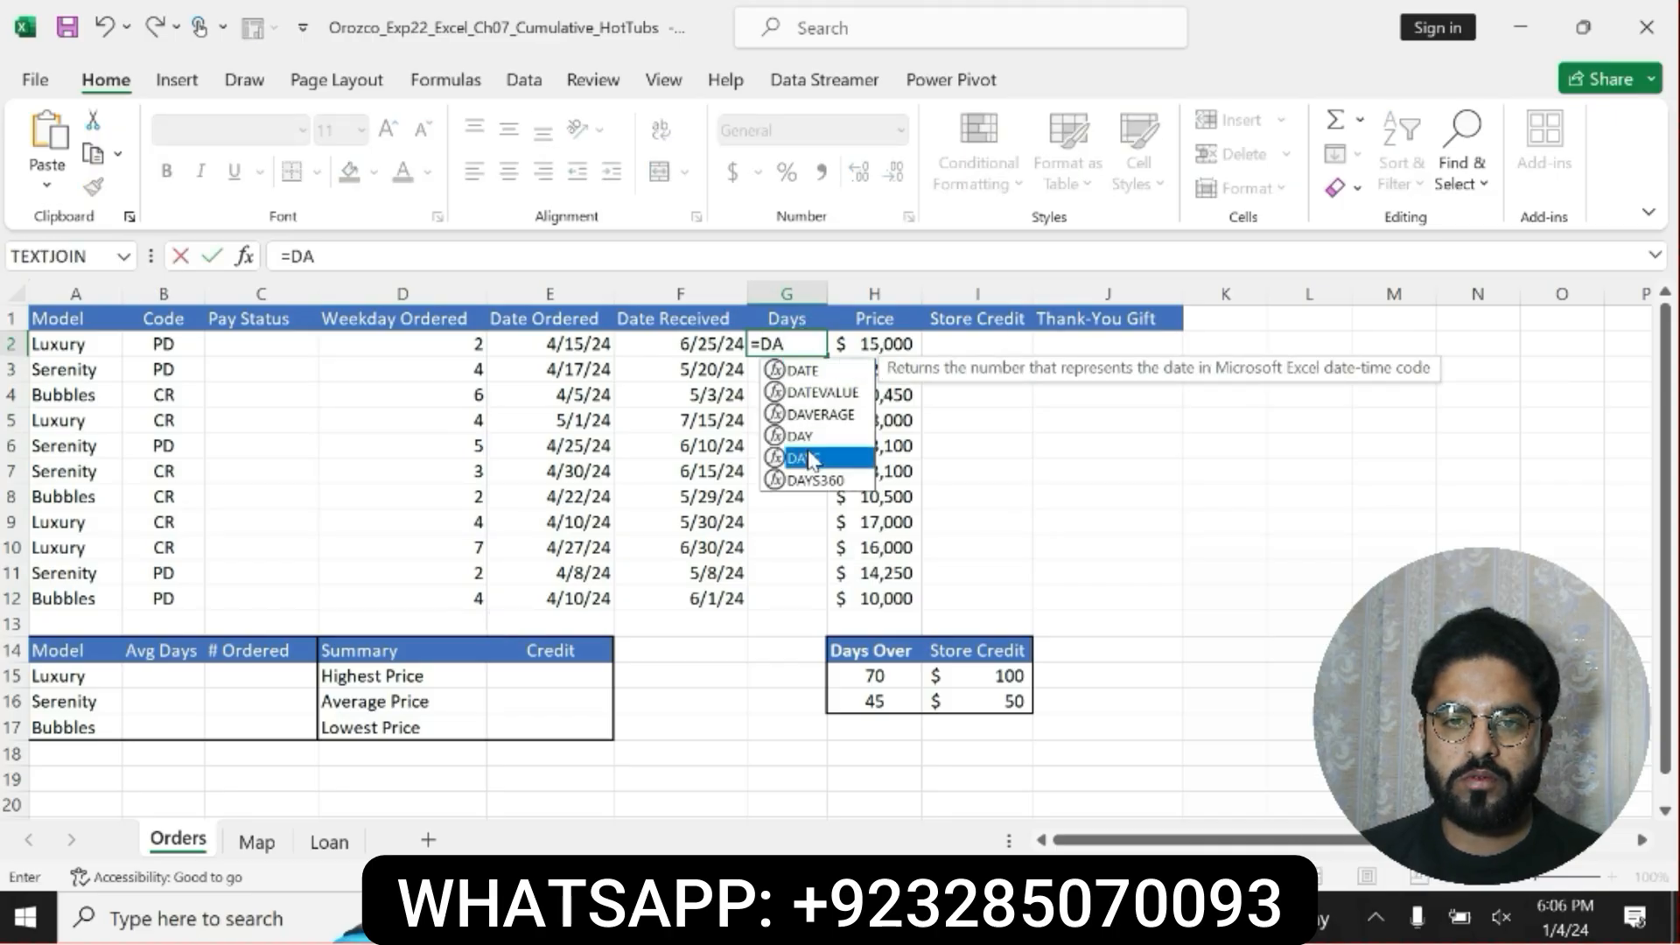
pyautogui.doubleClick(809, 456)
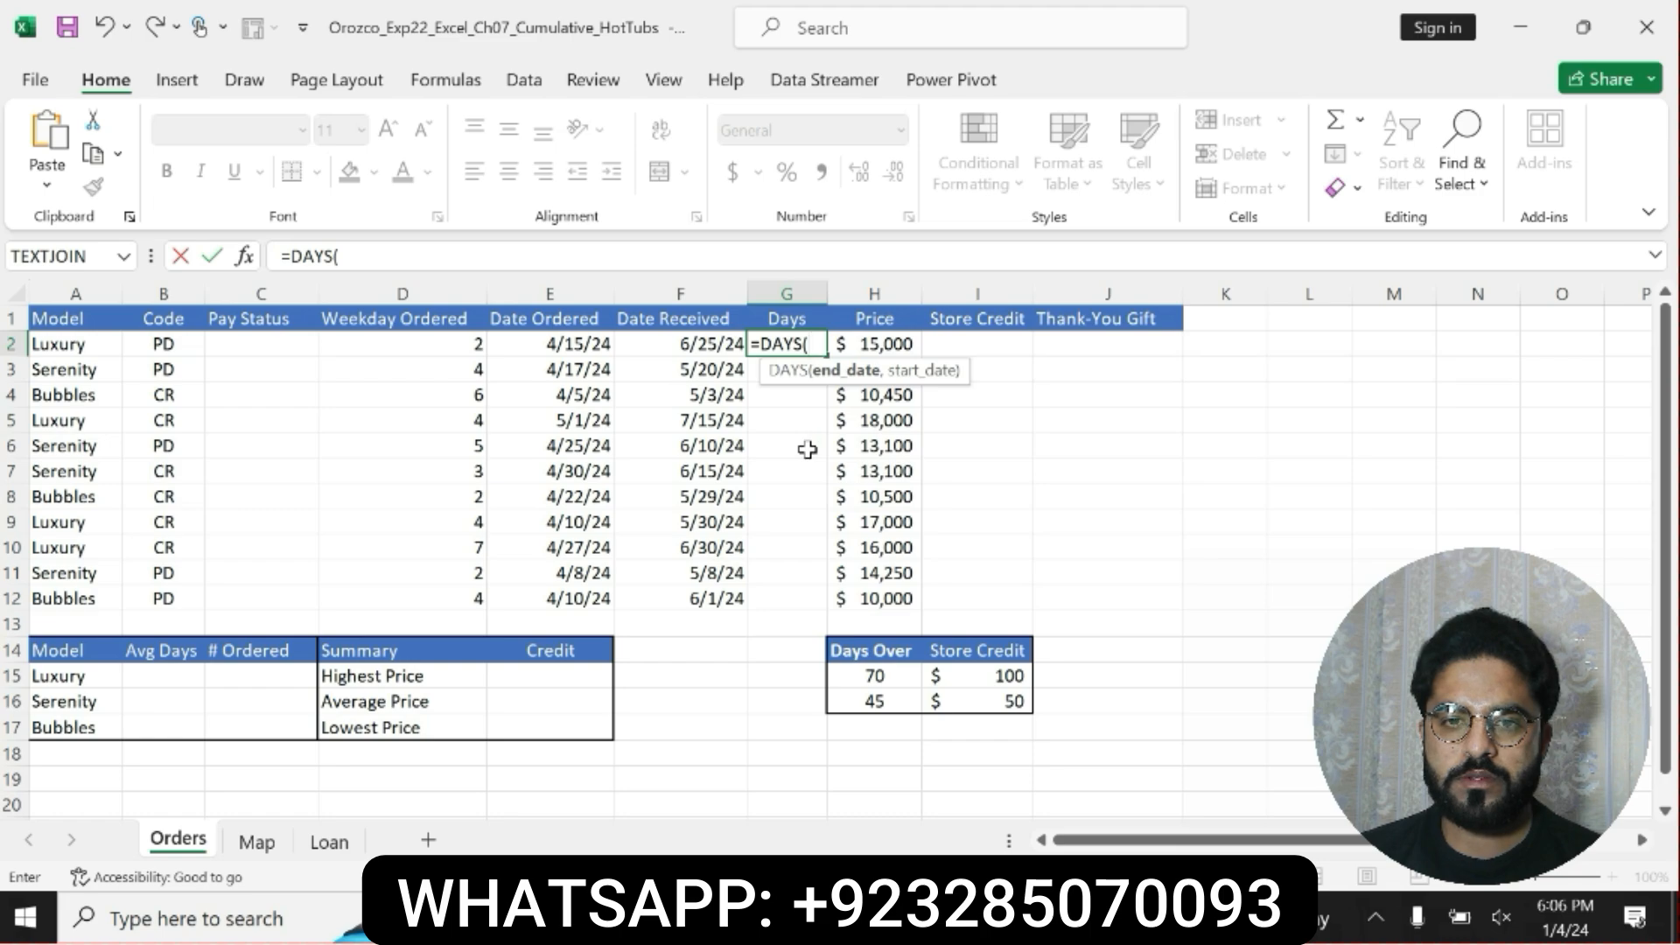
pyautogui.click(692, 342)
pyautogui.write(',')
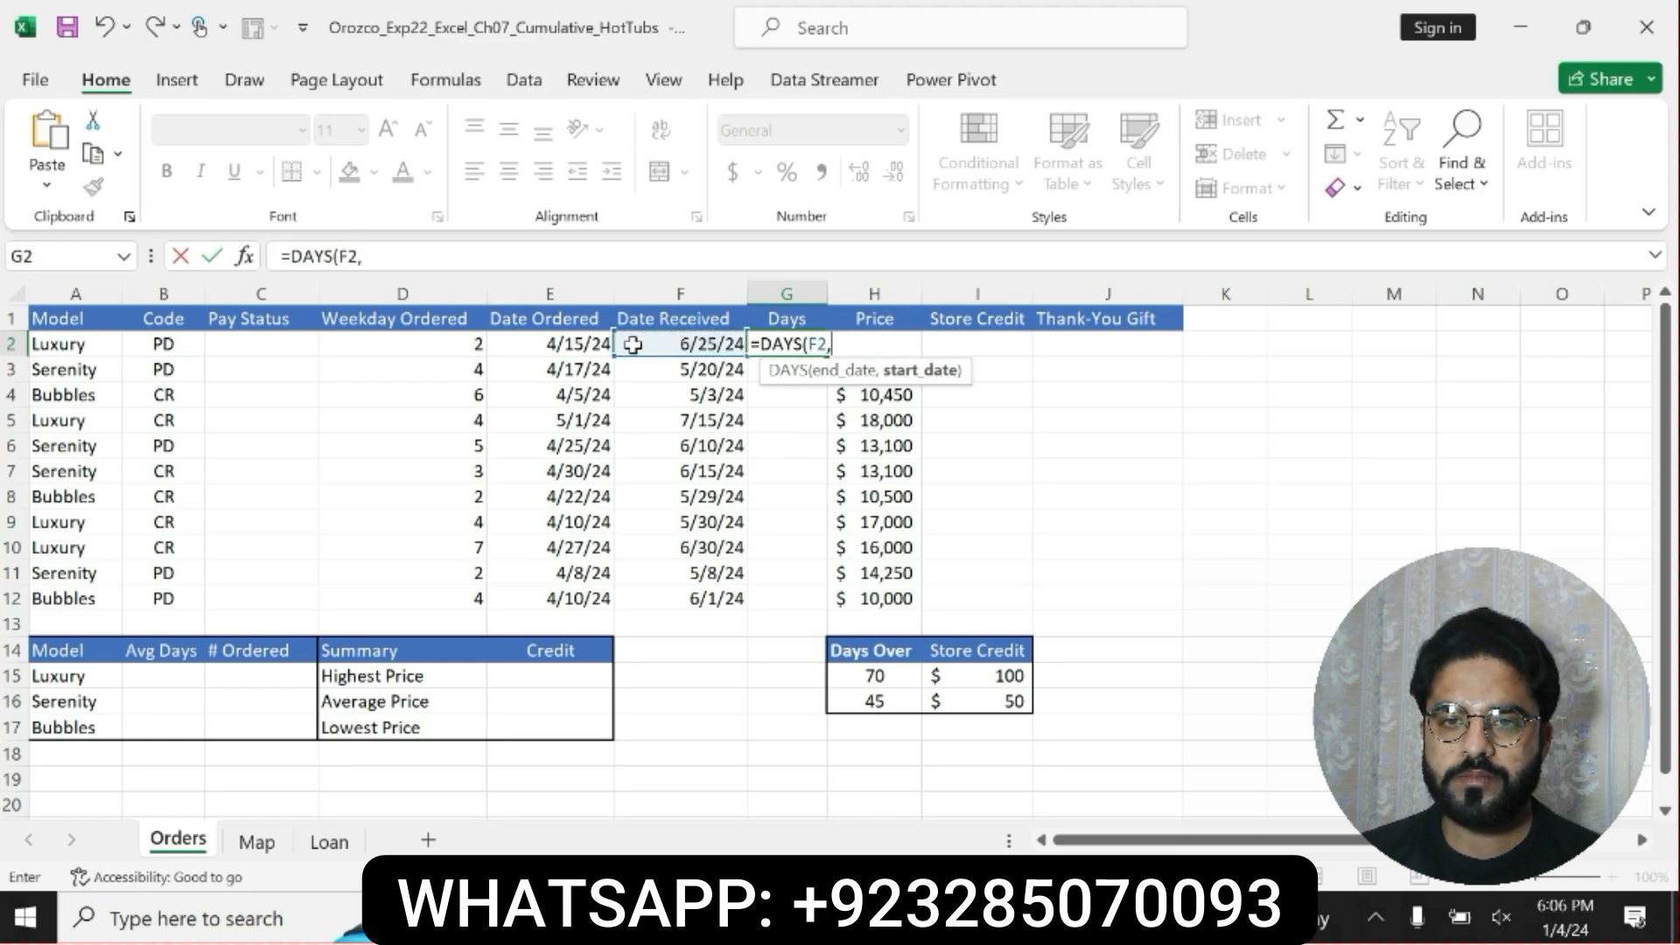
pyautogui.click(591, 344)
pyautogui.write(')')
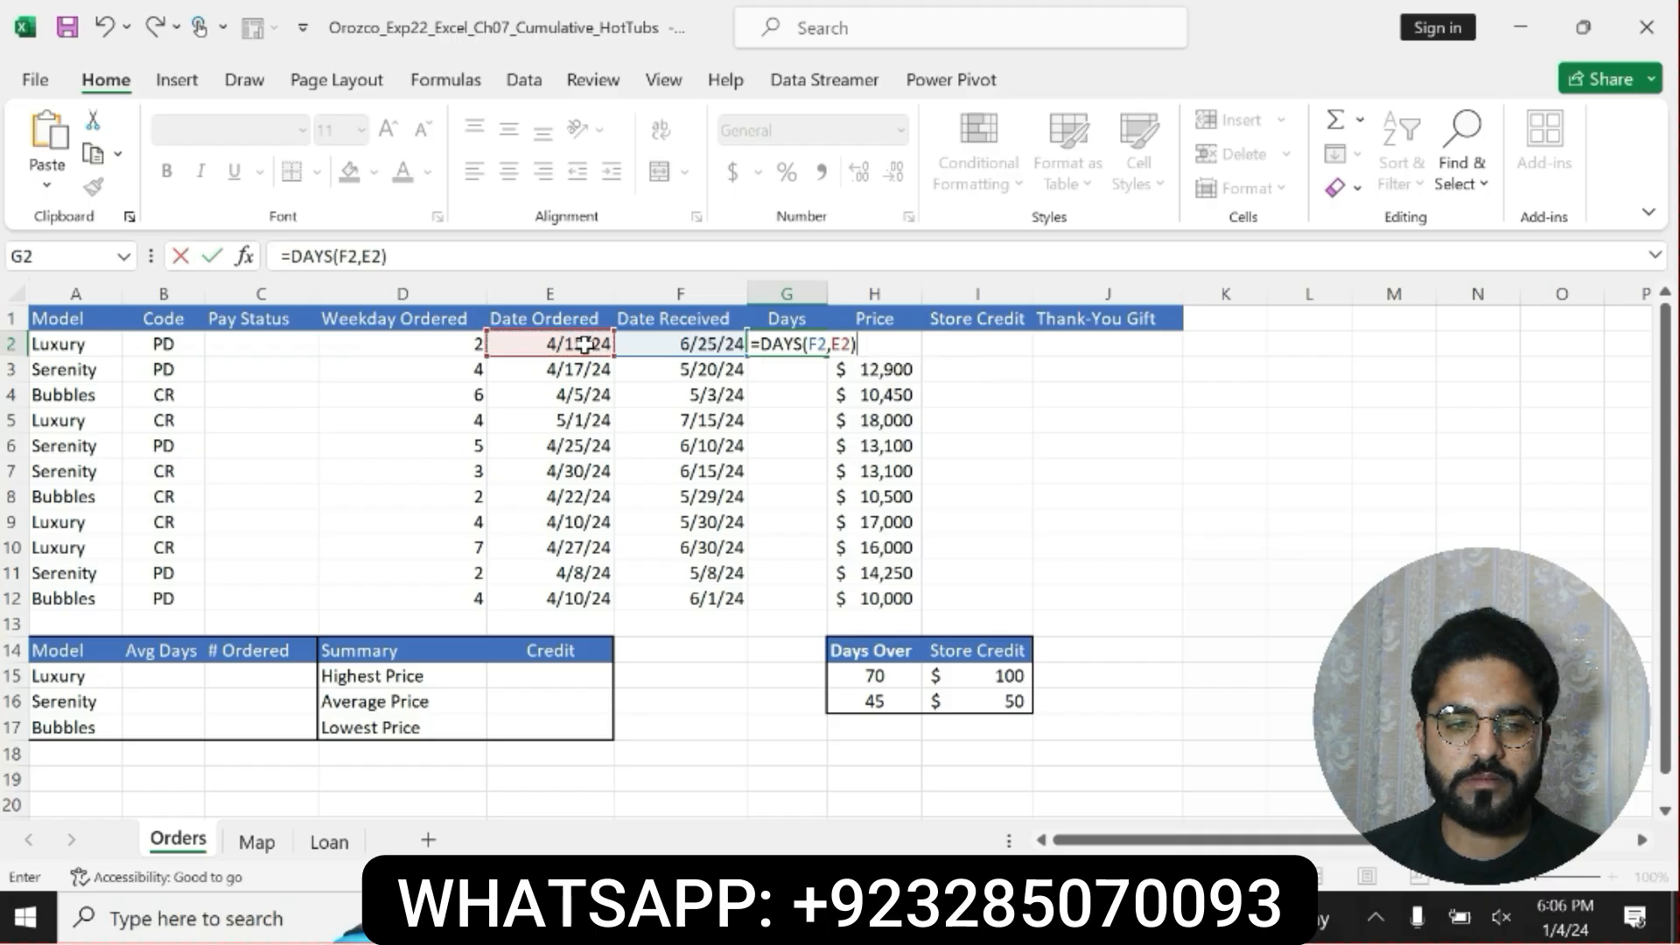
pyautogui.press('Return')
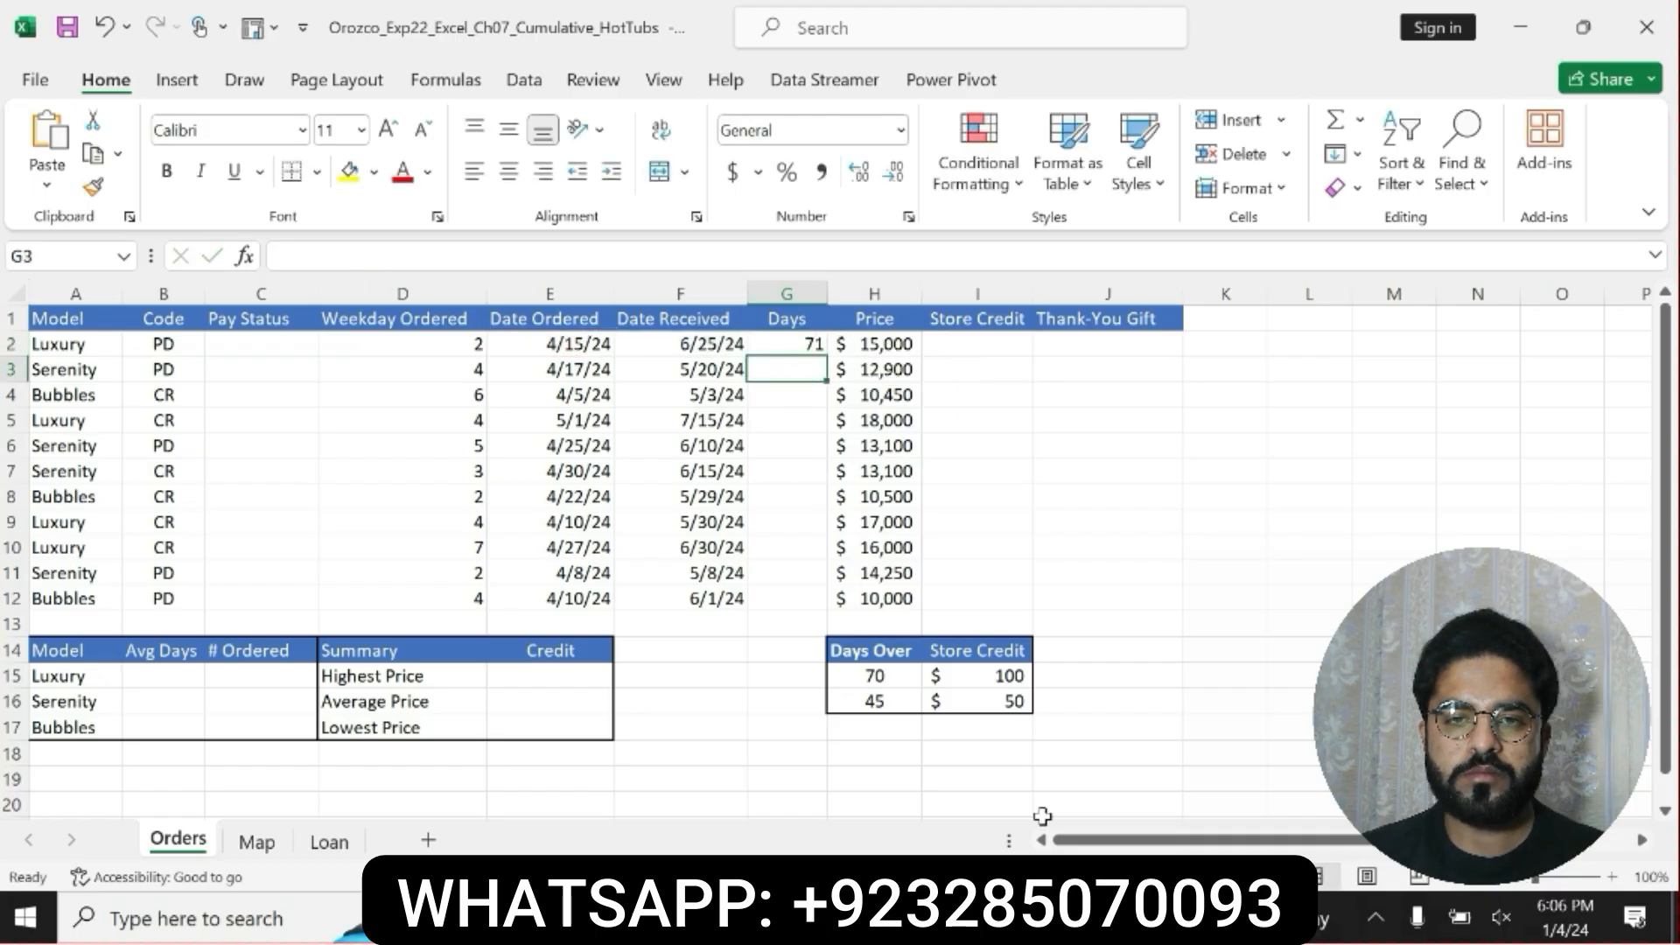
# Switch to the Word instructions and check the alignment and copy range required in step 4.
pyautogui.hotkey('alt', 'Tab')
pyautogui.click(800, 697)
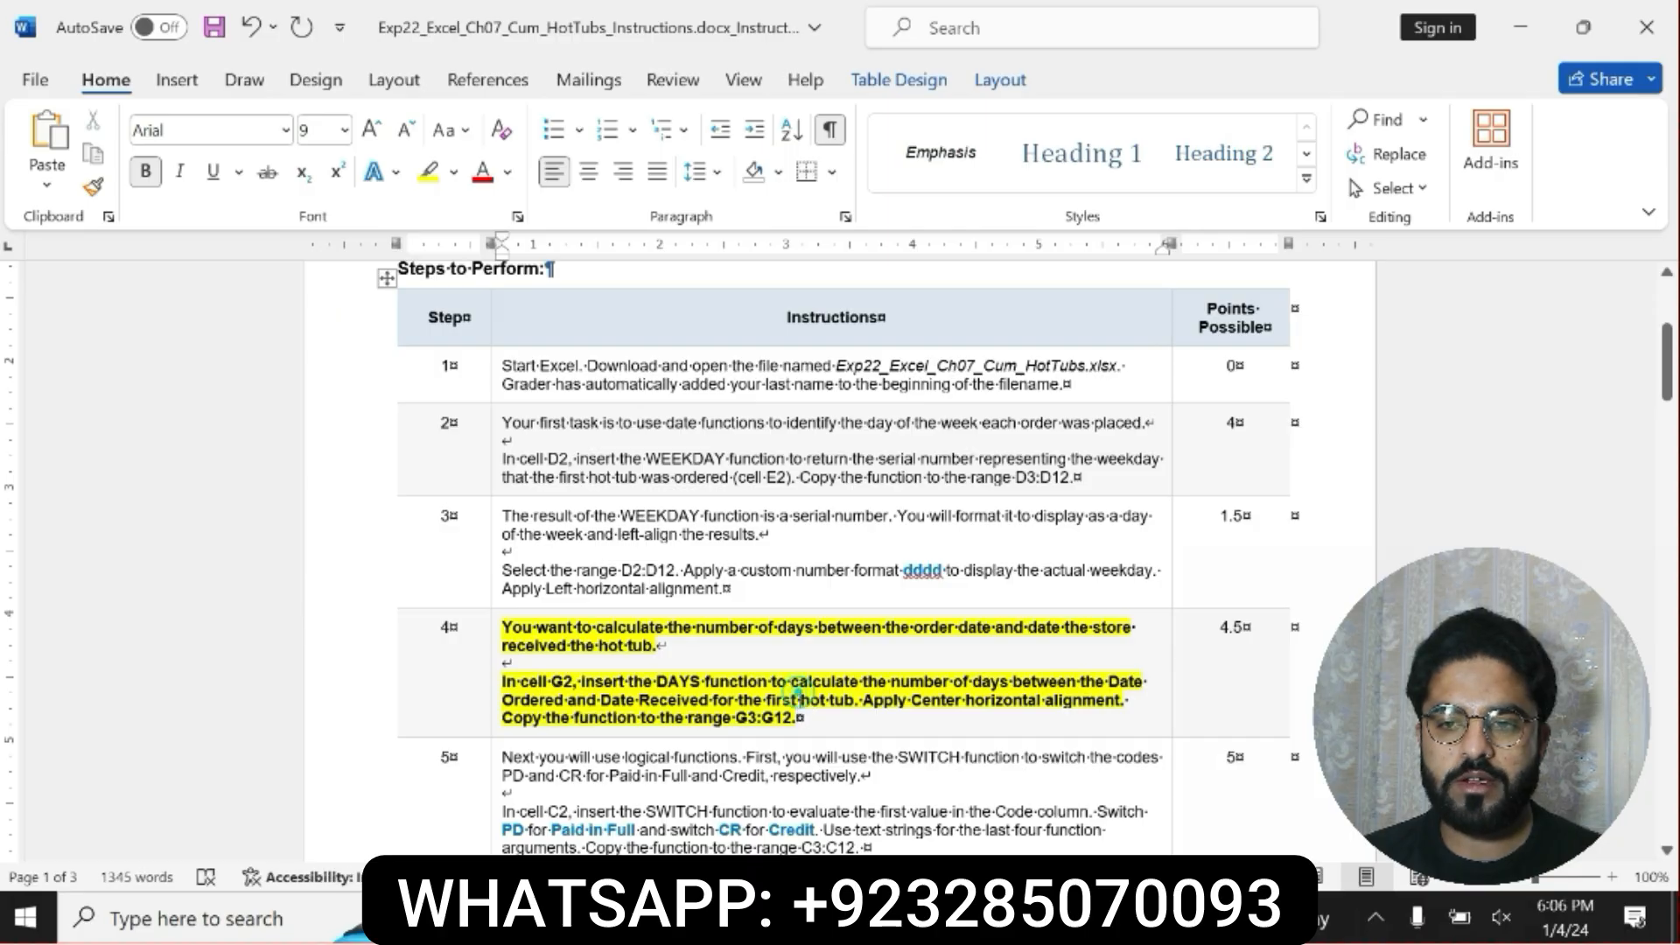
pyautogui.moveTo(798, 719); pyautogui.dragTo(865, 702)
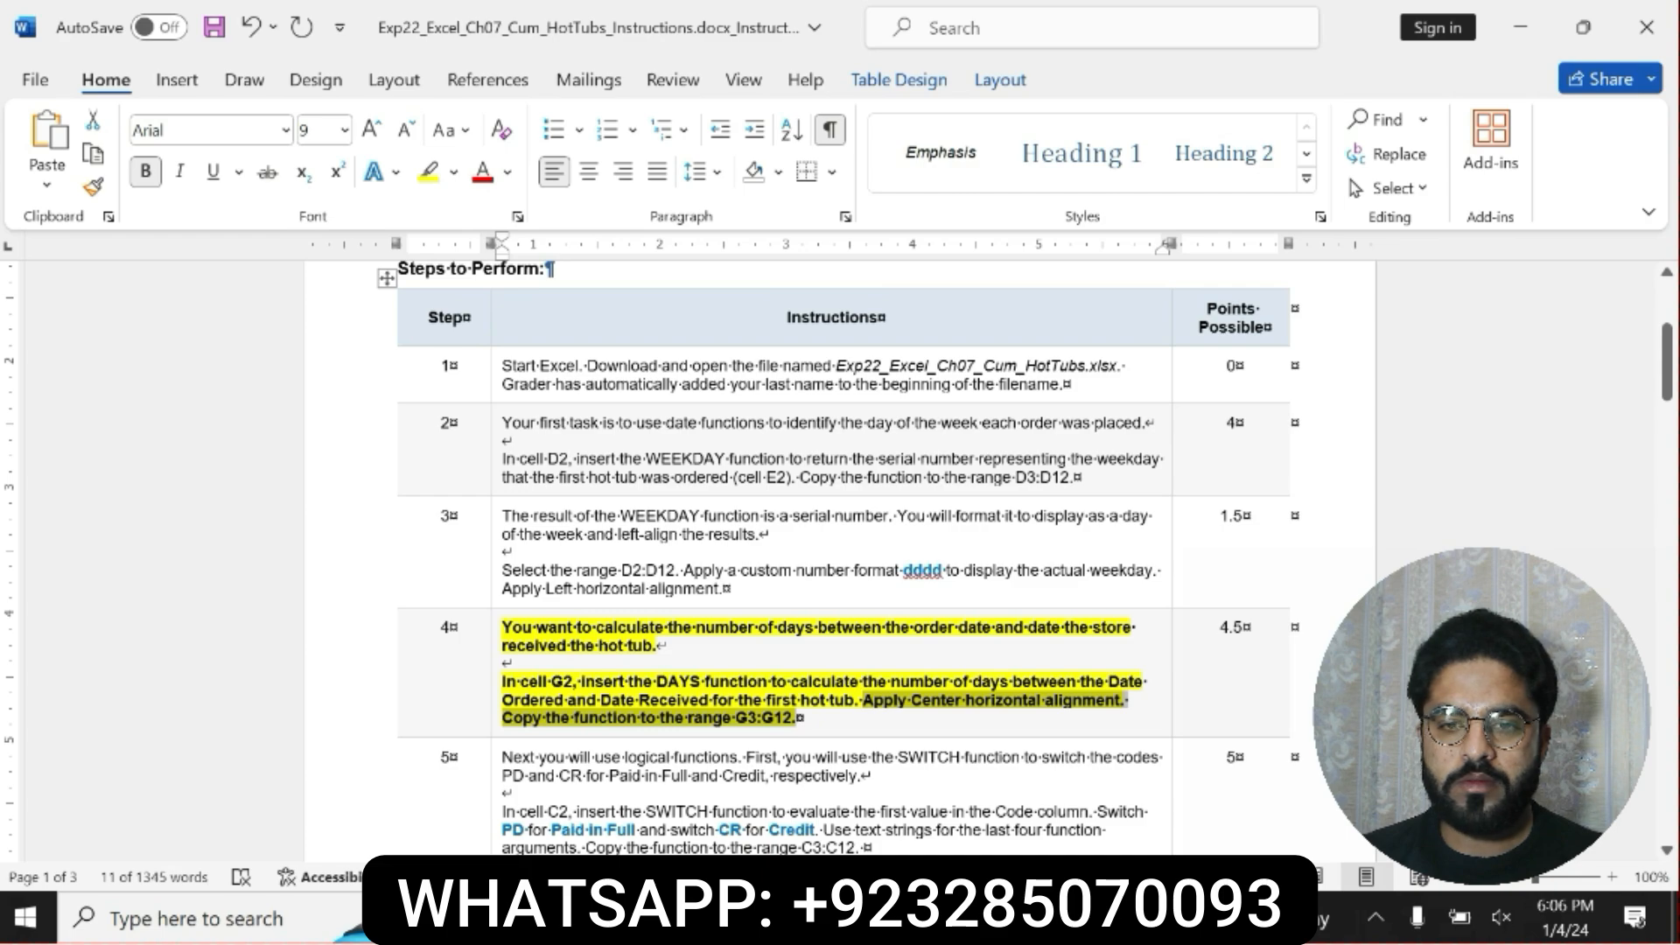
pyautogui.click(522, 717)
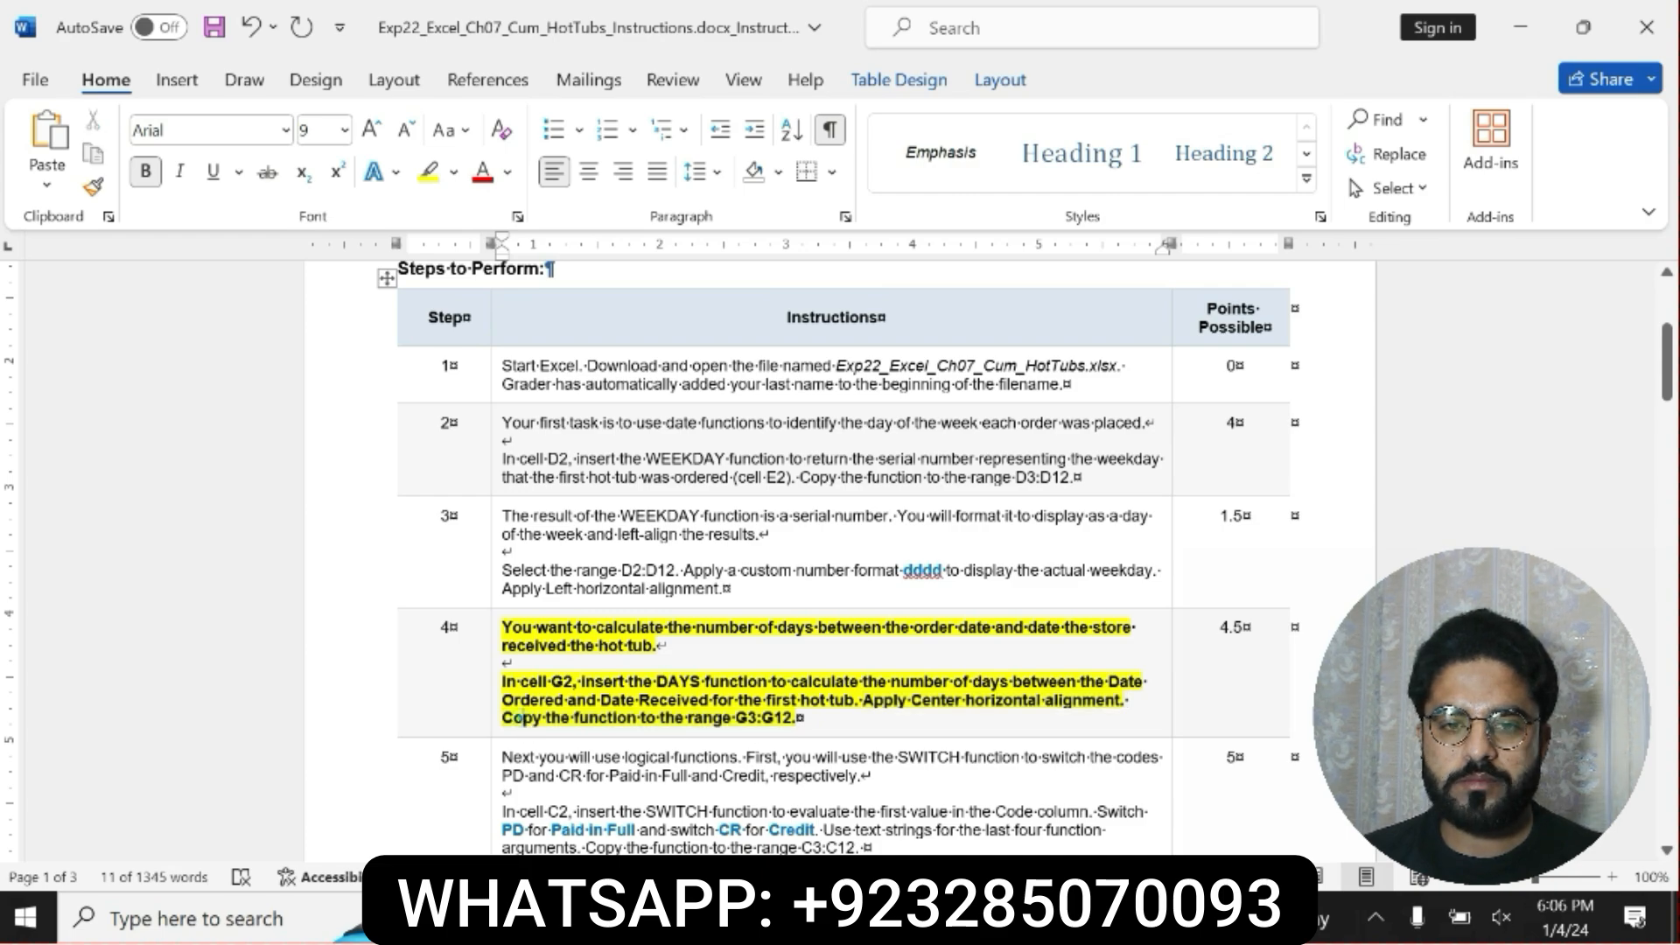
pyautogui.moveTo(502, 718); pyautogui.dragTo(798, 718)
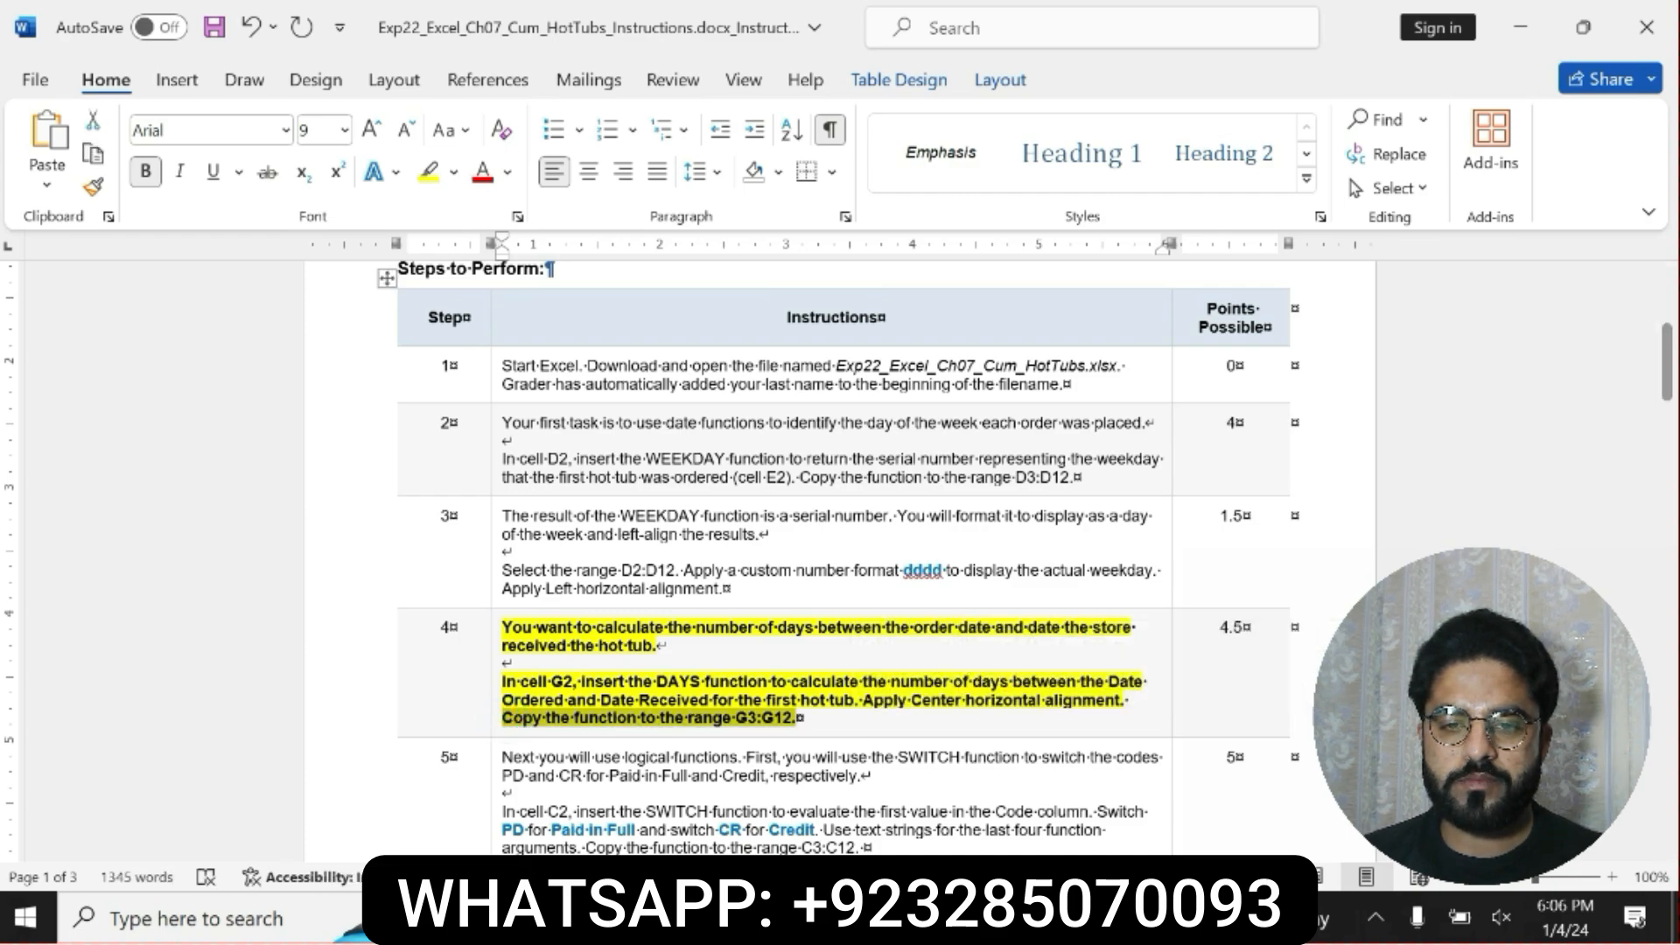
# Return to the Excel workbook and copy the DAYS formula from G2 to G3:G12.
pyautogui.hotkey('alt', 'Tab')
pyautogui.click(813, 348)
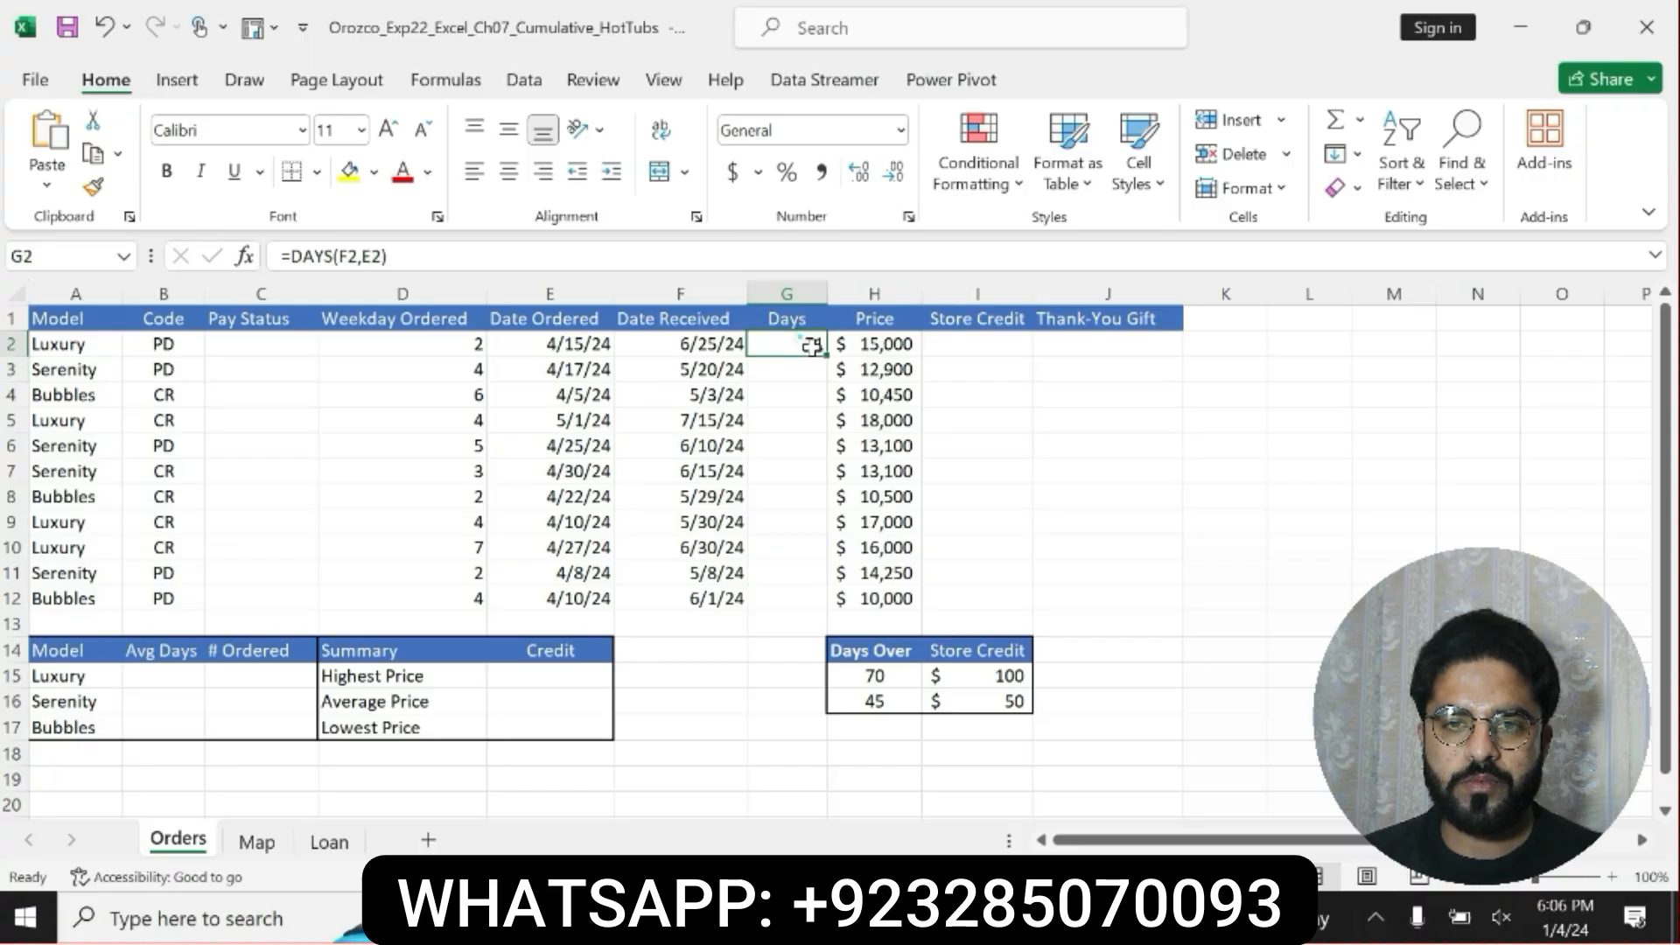
pyautogui.moveTo(826, 355); pyautogui.dragTo(827, 613)
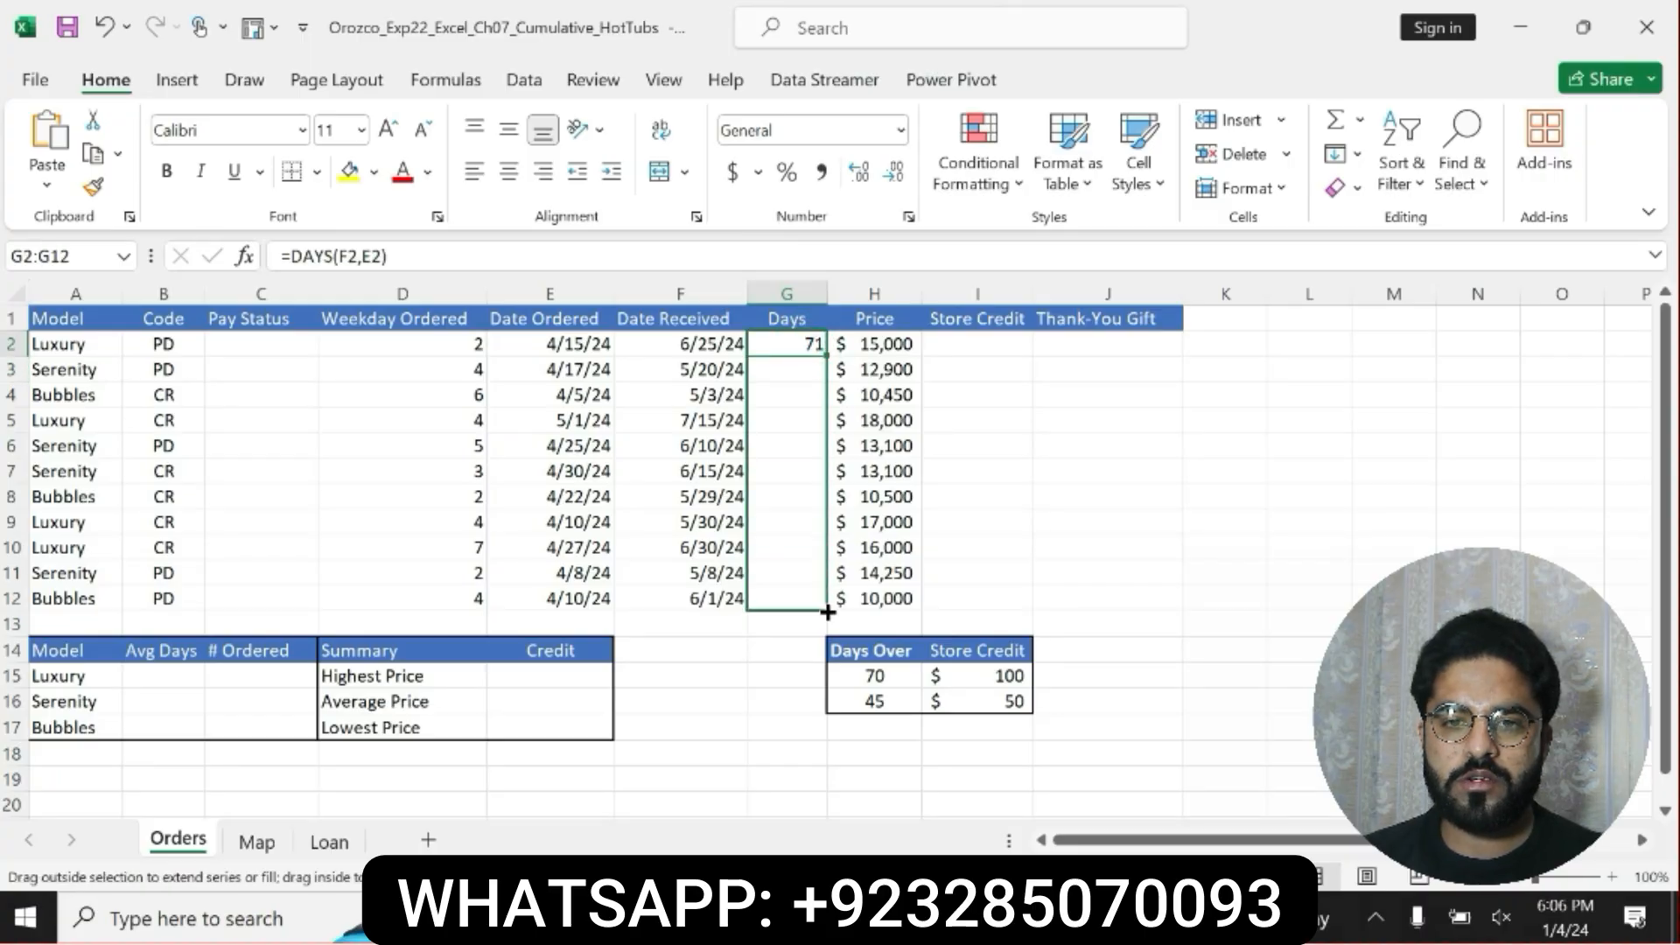
pyautogui.moveTo(828, 613); pyautogui.dragTo(827, 612)
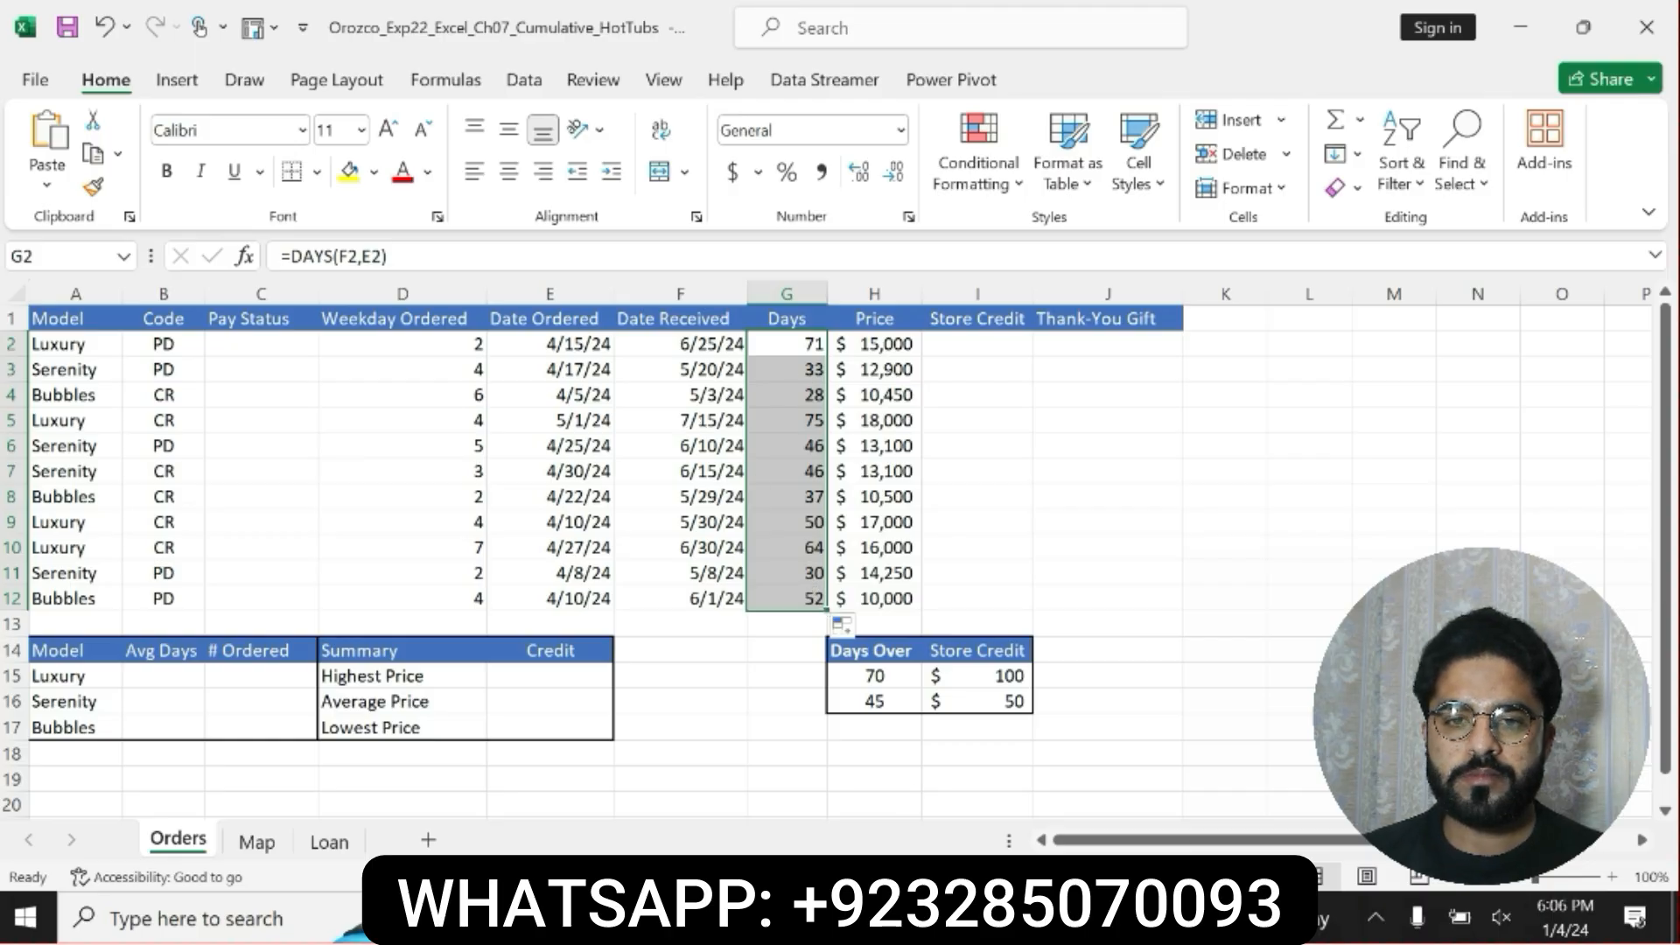
# Switch to the Word instructions and undo the bold and yellow highlighting on step 4.
pyautogui.hotkey('alt', 'Tab')
pyautogui.tripleClick(855, 718)
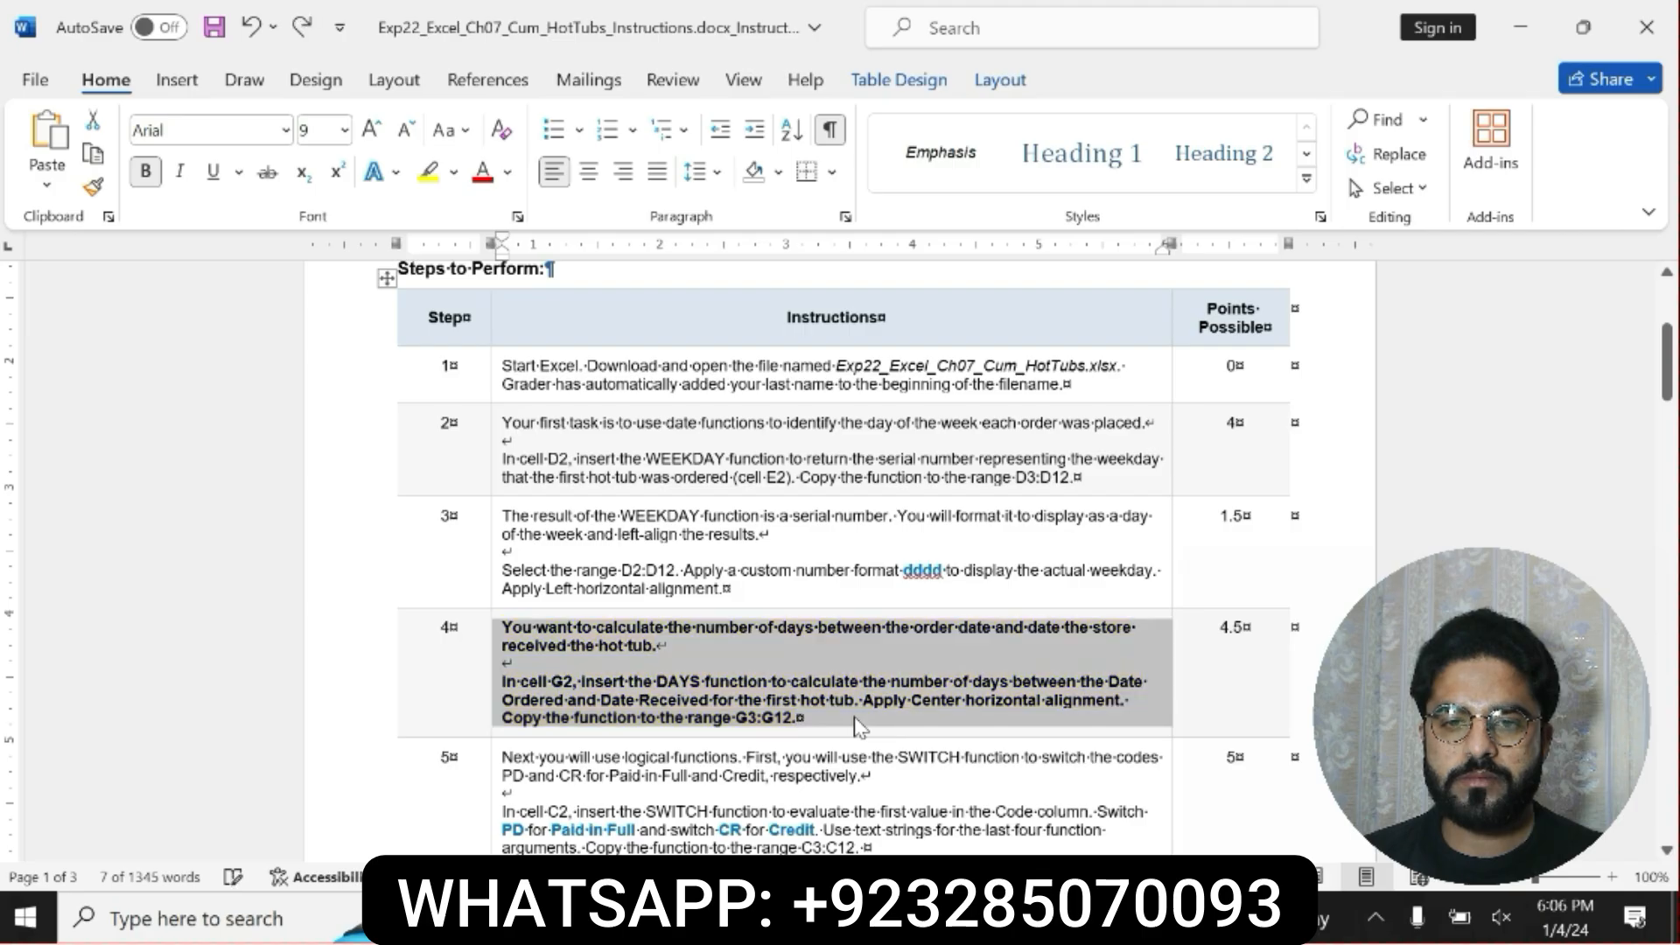
pyautogui.hotkey('ctrl', 'z')
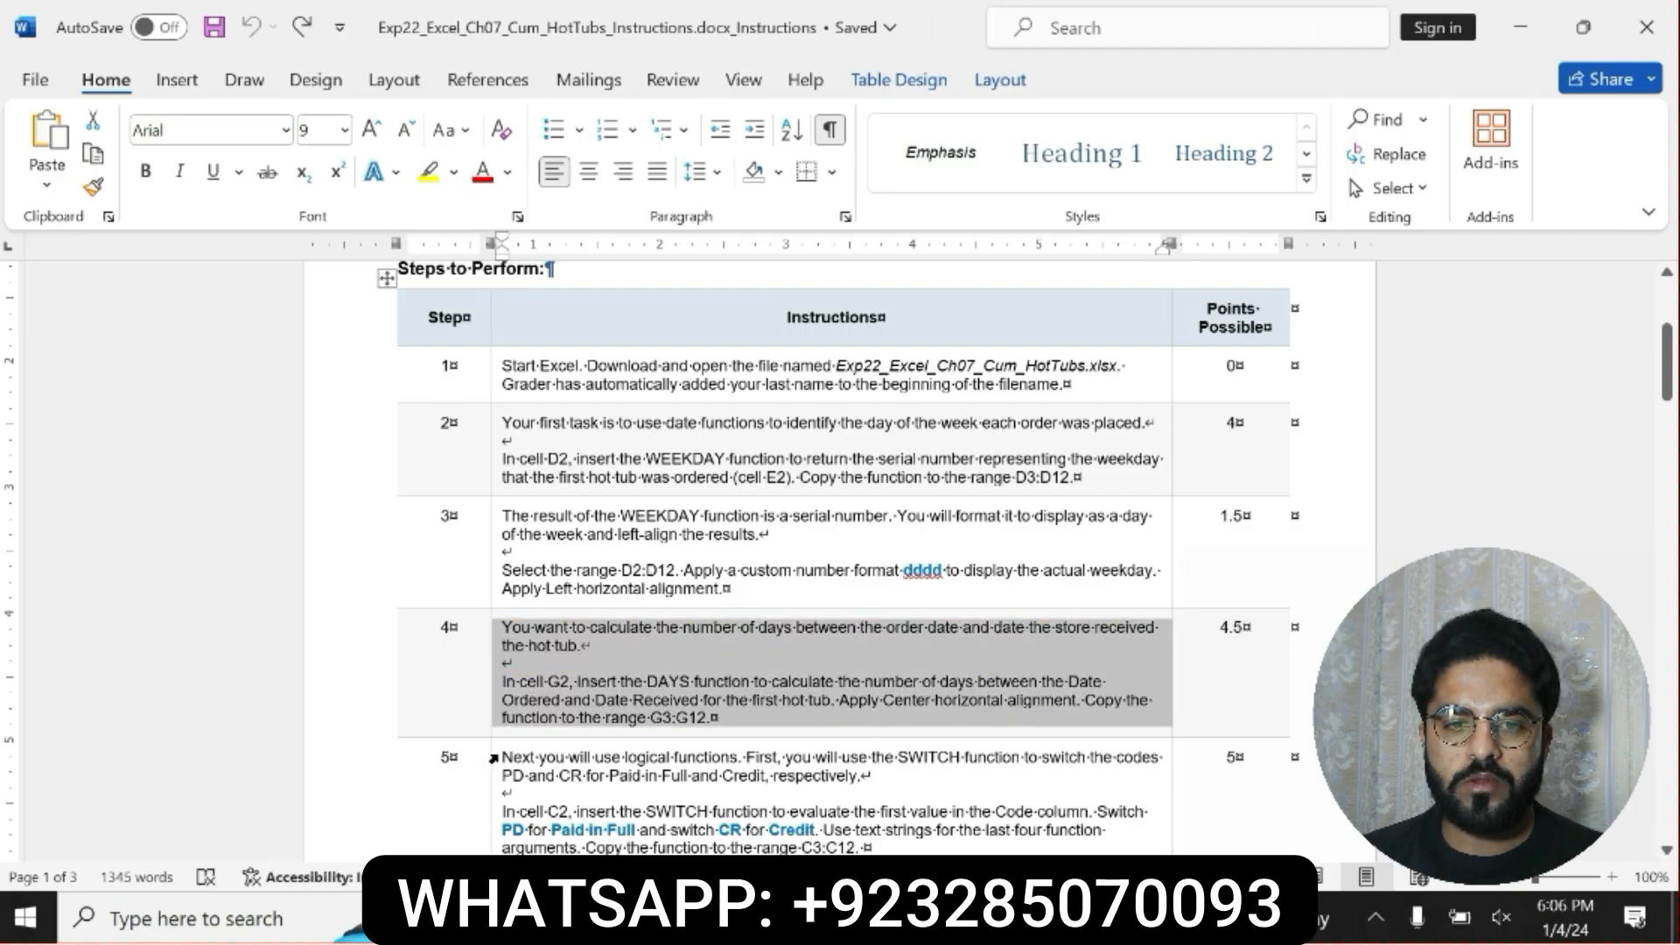
# Make the step 5 instruction bold with yellow highlighting.
pyautogui.click(494, 759)
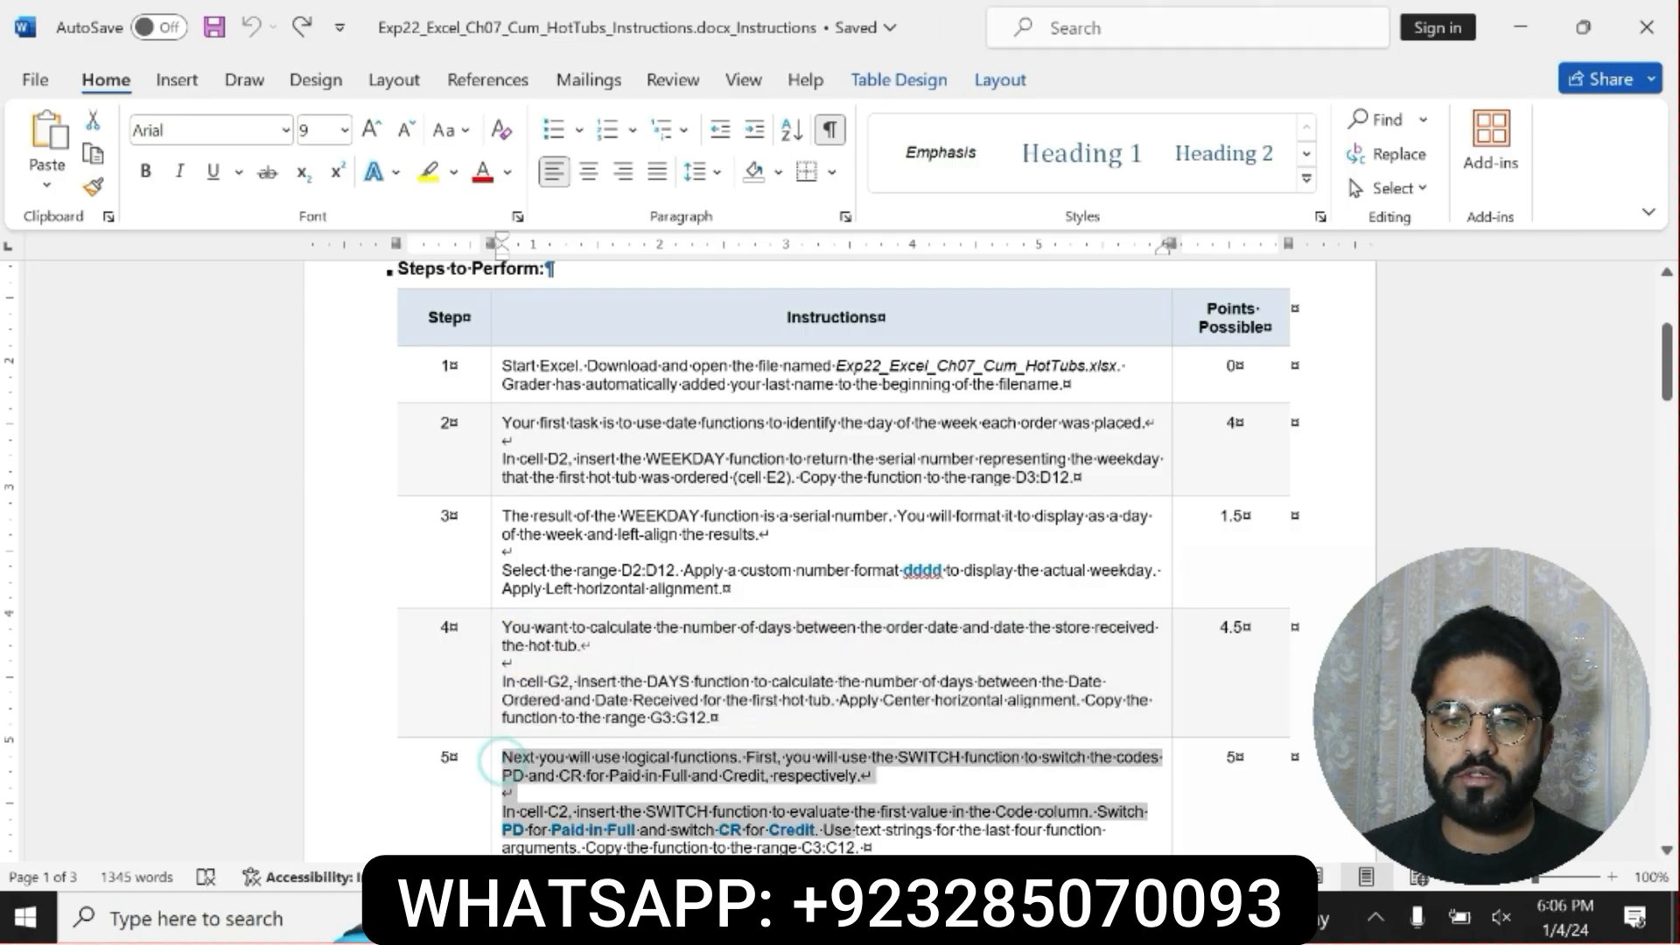
pyautogui.click(878, 805)
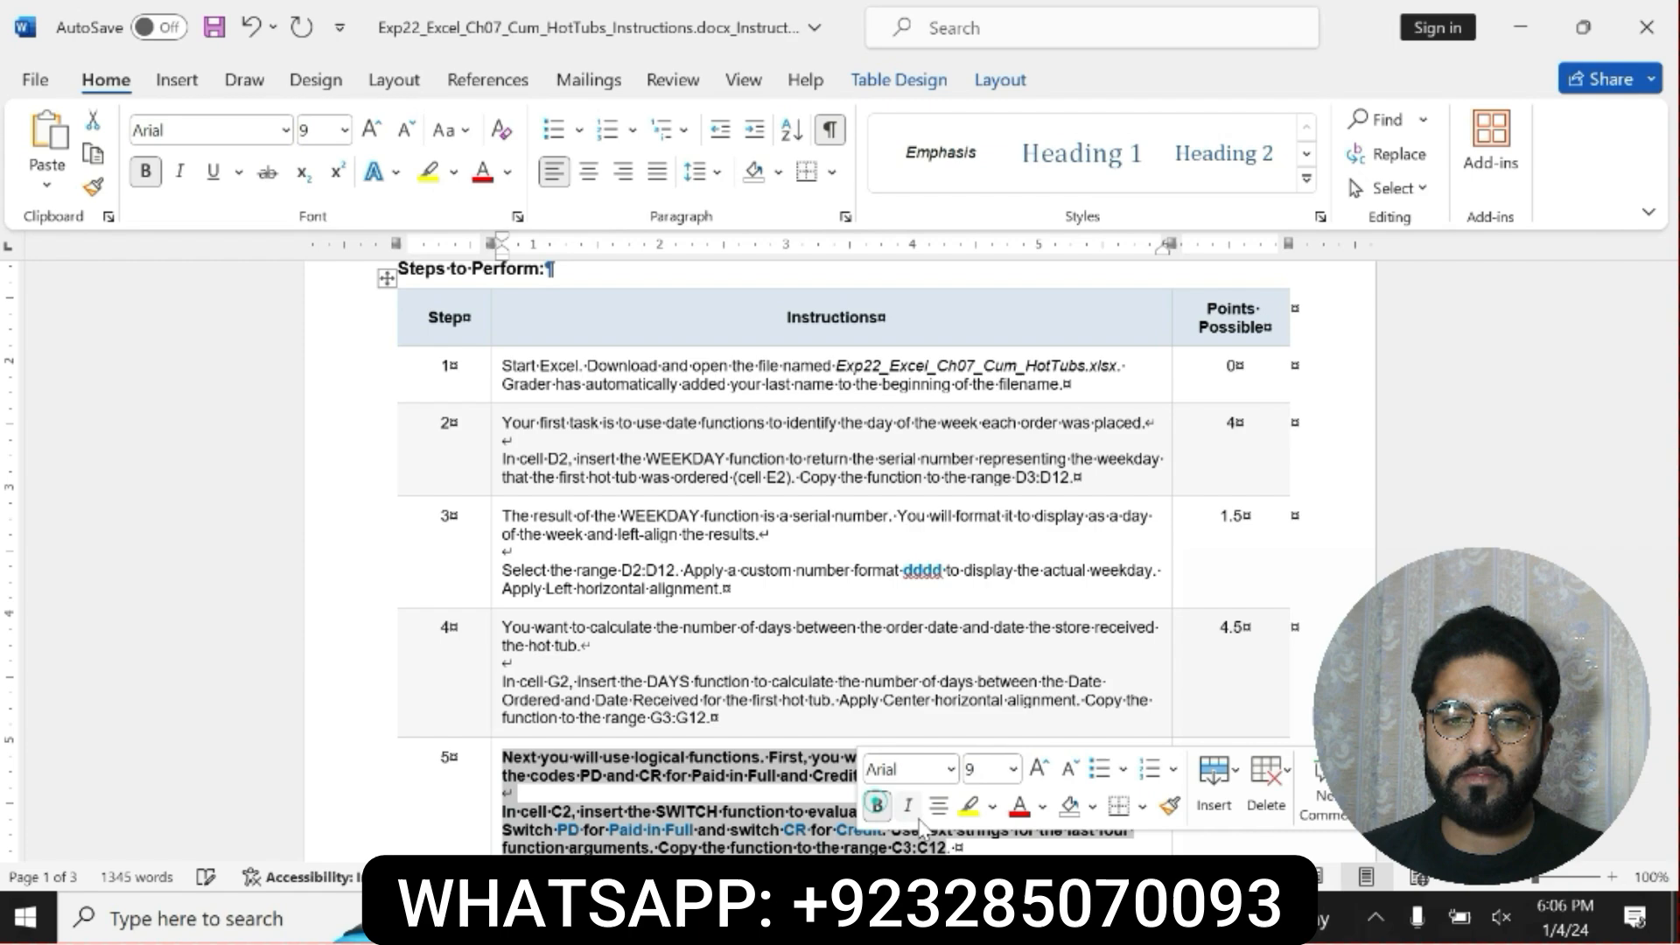
pyautogui.click(969, 806)
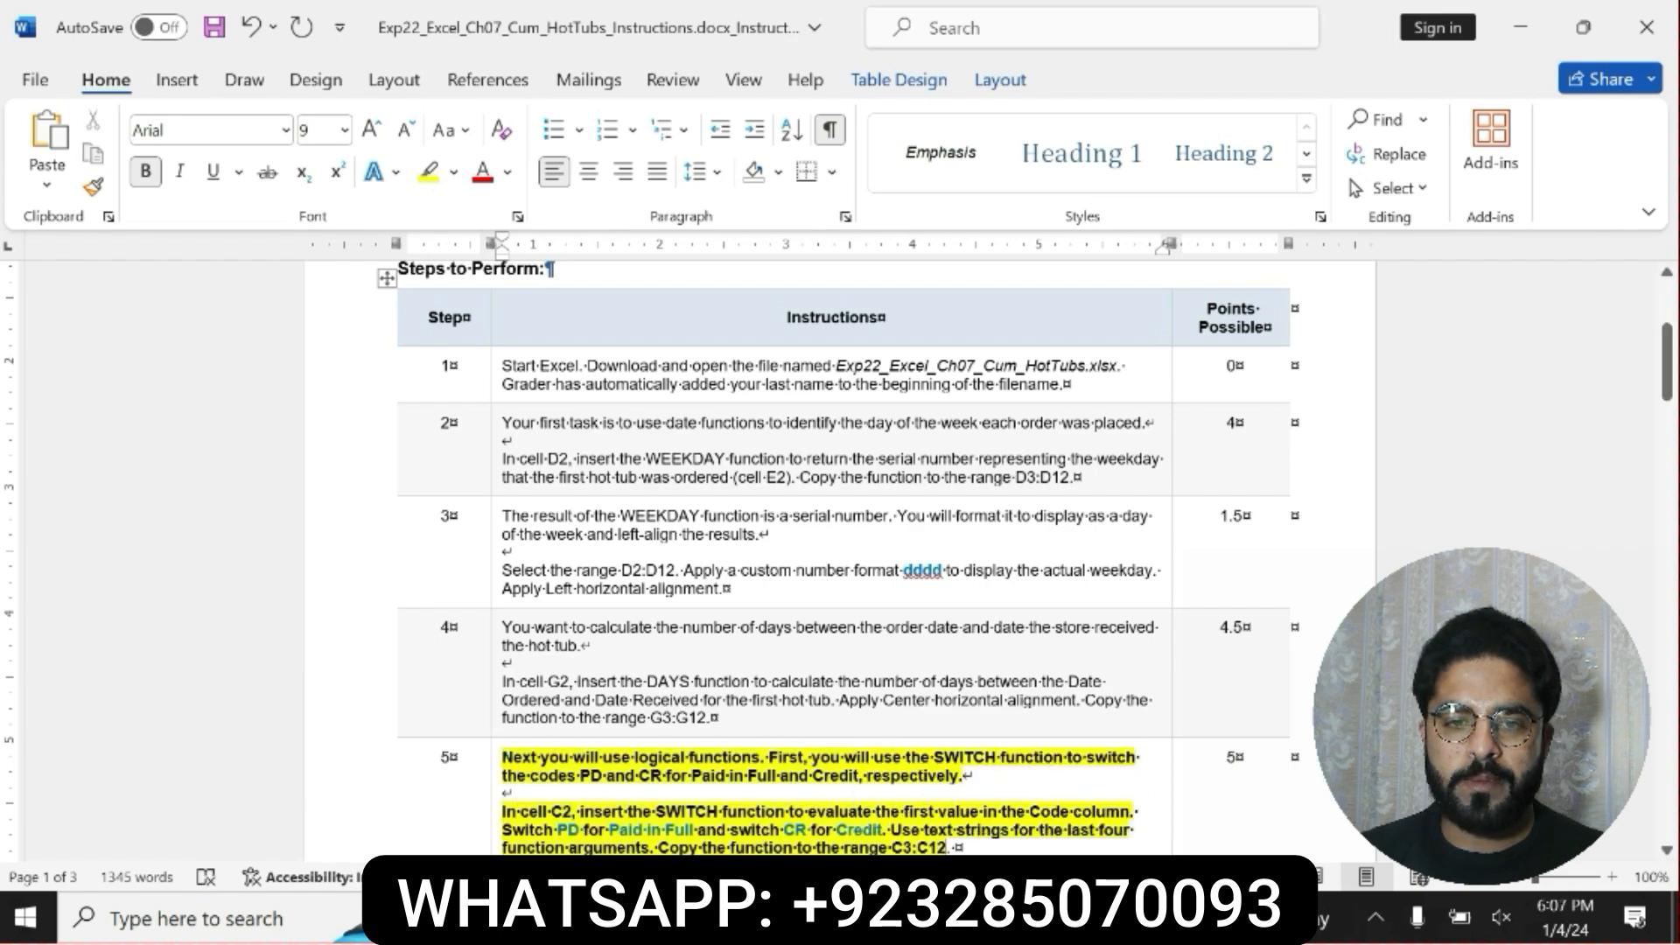
# Read the step 5 instruction, checking the SWITCH function's cell, the text for codes PD and CR, and the copy range.
pyautogui.moveTo(500, 758); pyautogui.dragTo(959, 847)
pyautogui.click(505, 814)
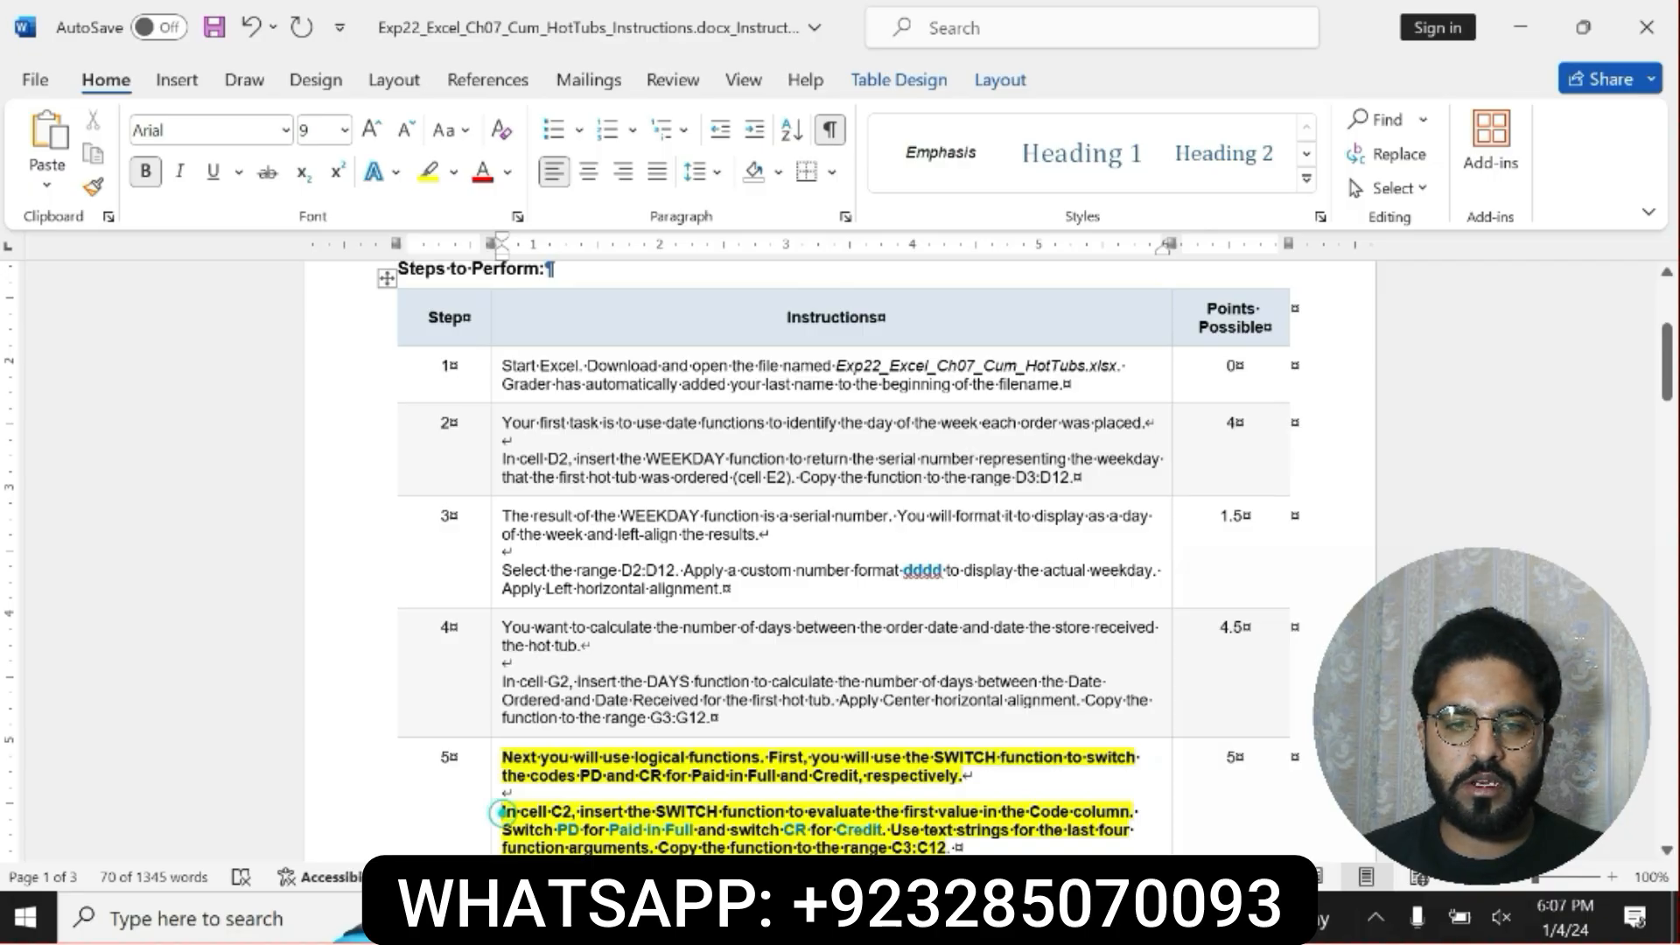
pyautogui.click(501, 813)
pyautogui.click(510, 811)
pyautogui.moveTo(502, 812); pyautogui.dragTo(1073, 812)
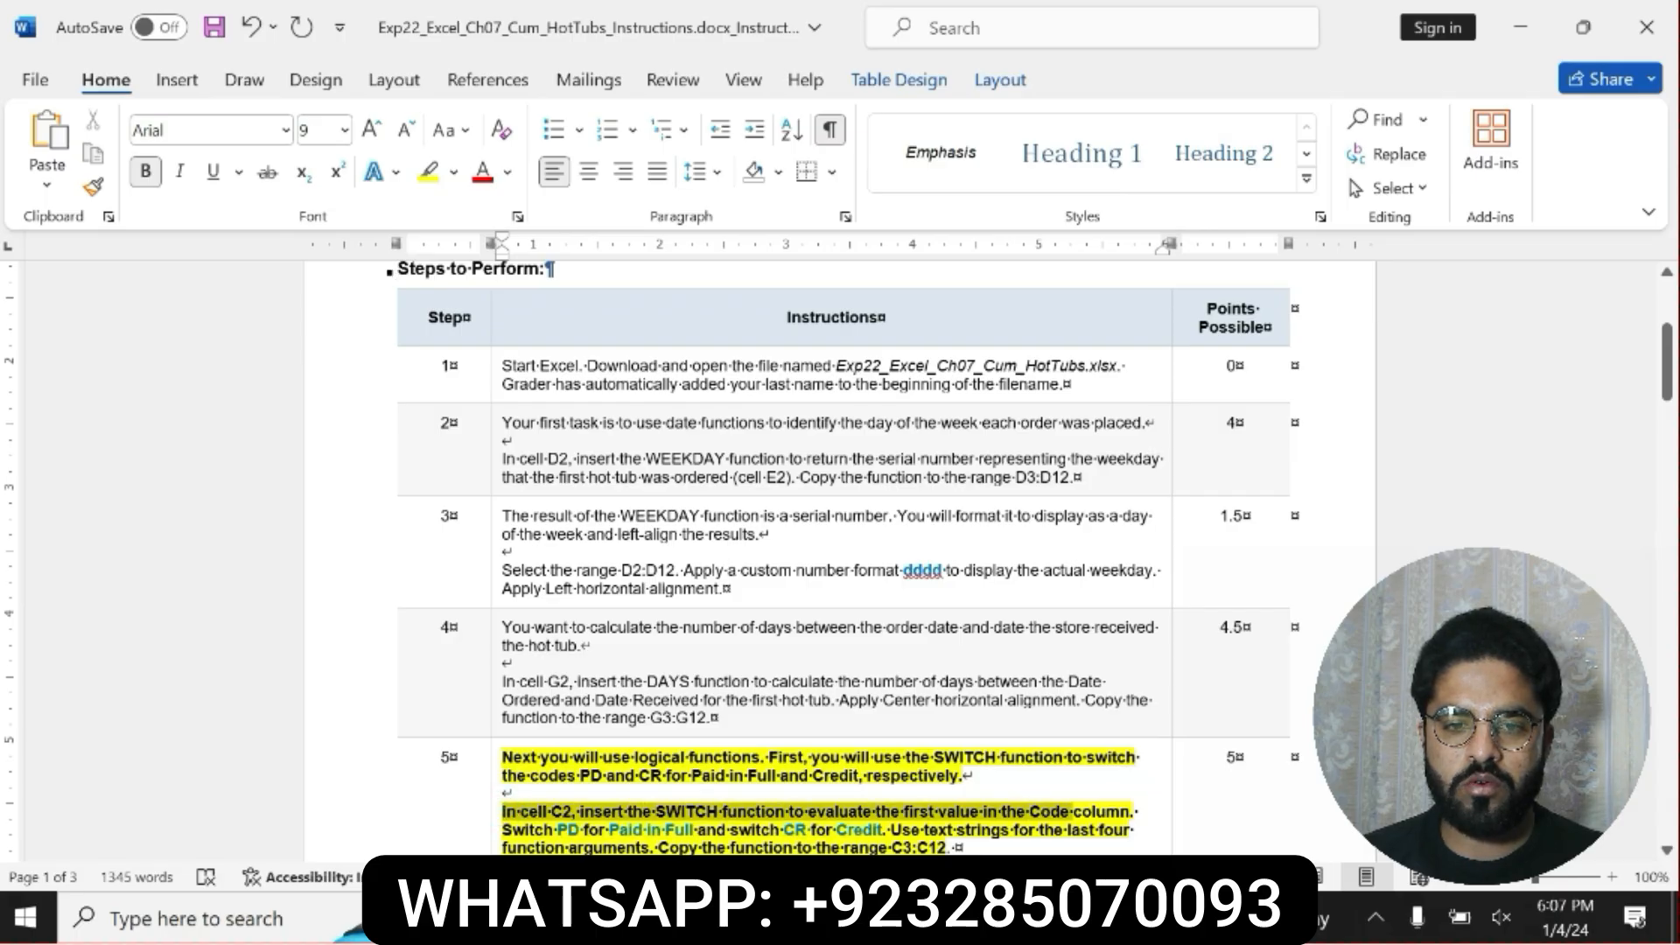
pyautogui.moveTo(1074, 812); pyautogui.dragTo(958, 847)
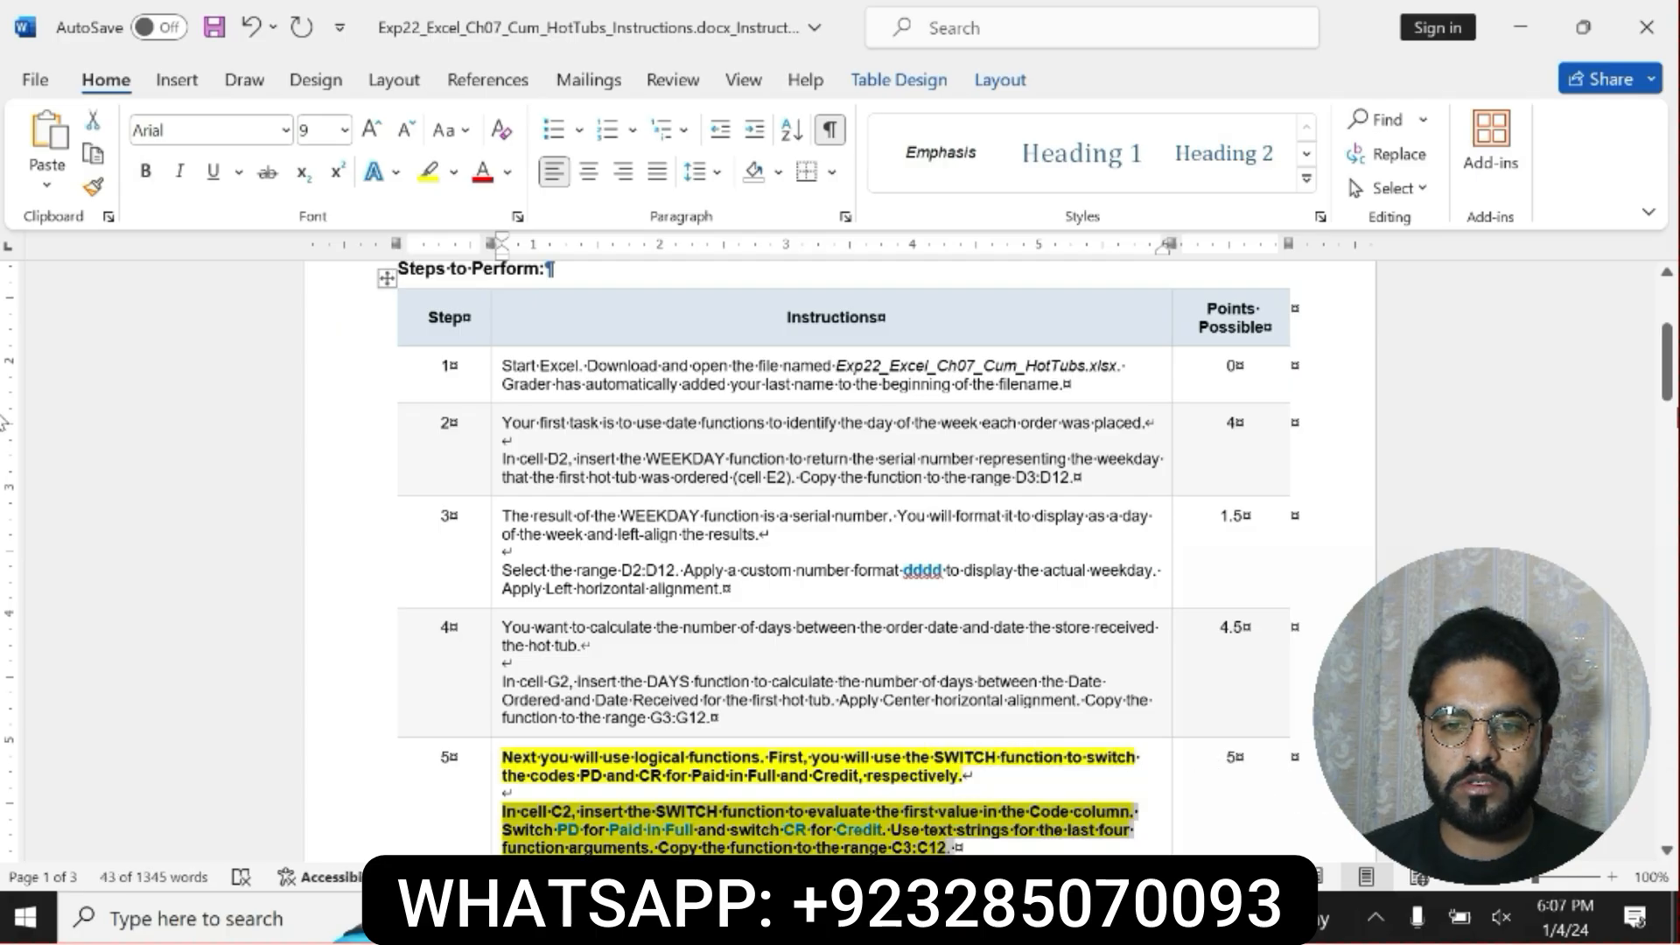
pyautogui.moveTo(1667, 377); pyautogui.dragTo(1668, 415)
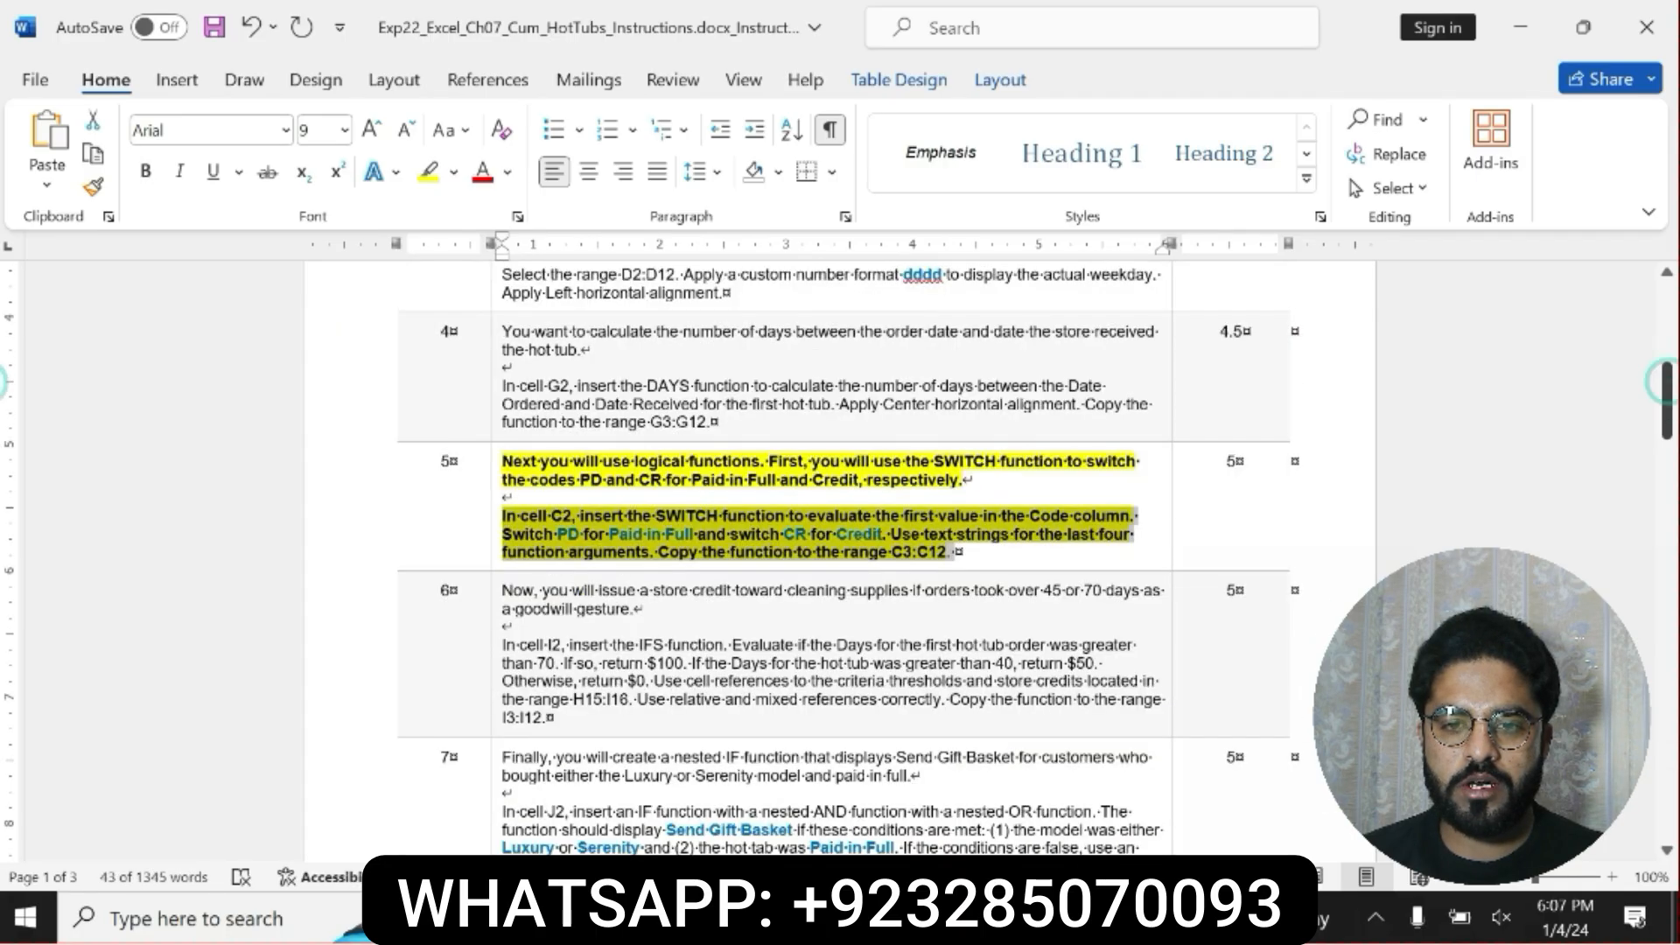
pyautogui.click(510, 522)
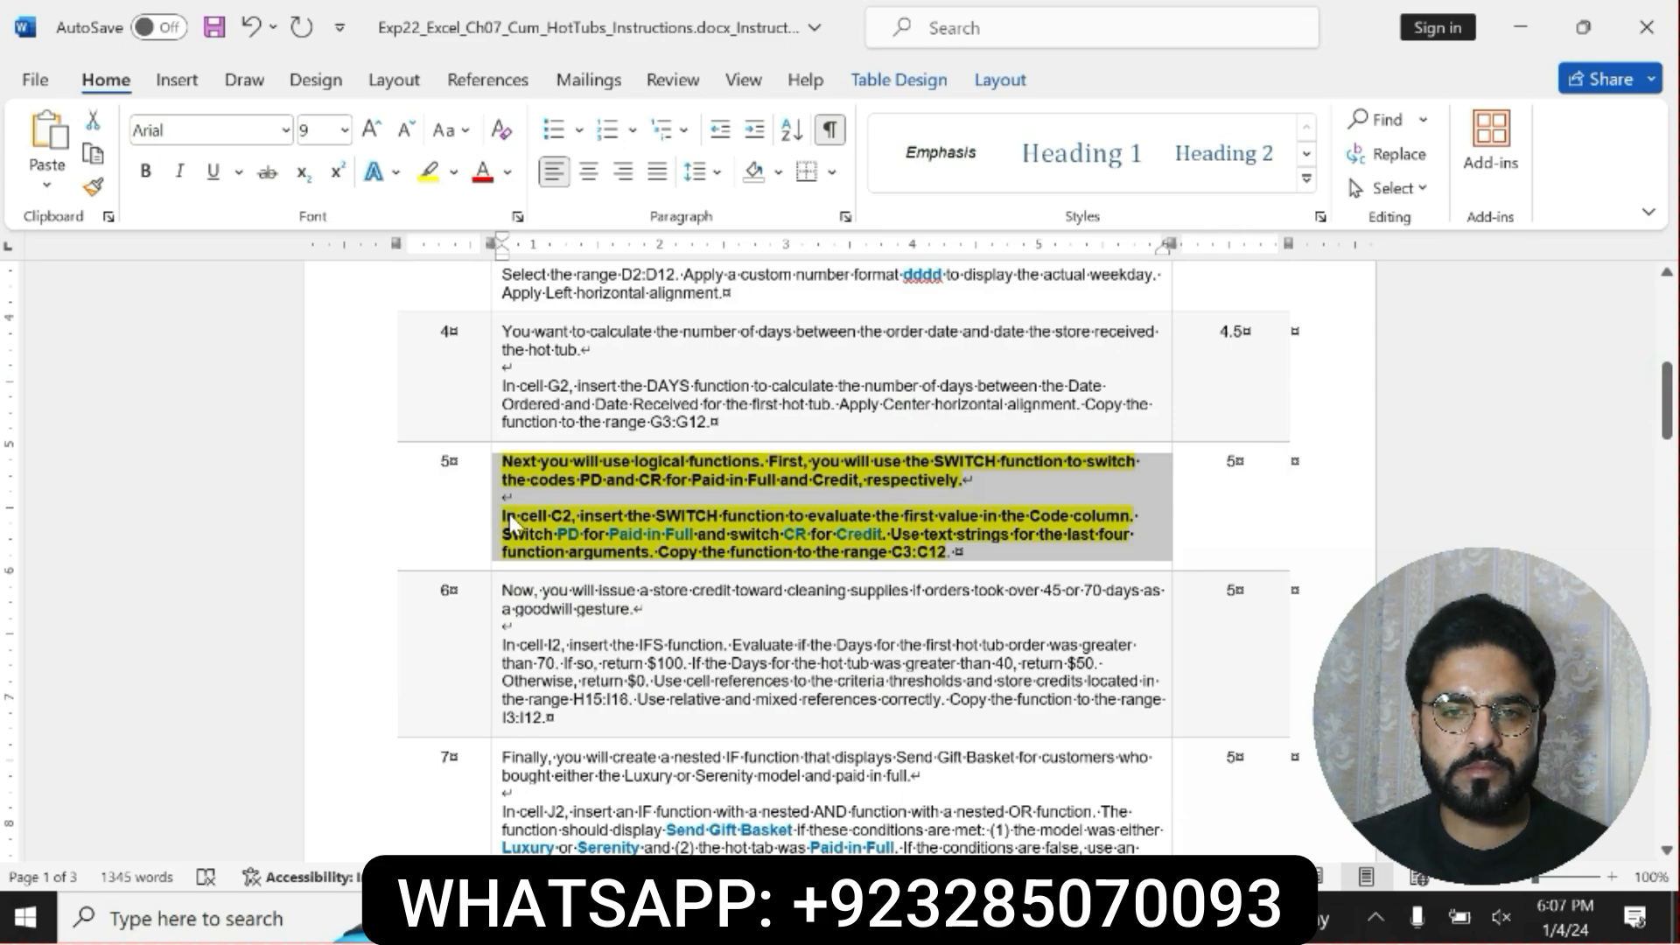
pyautogui.click(512, 523)
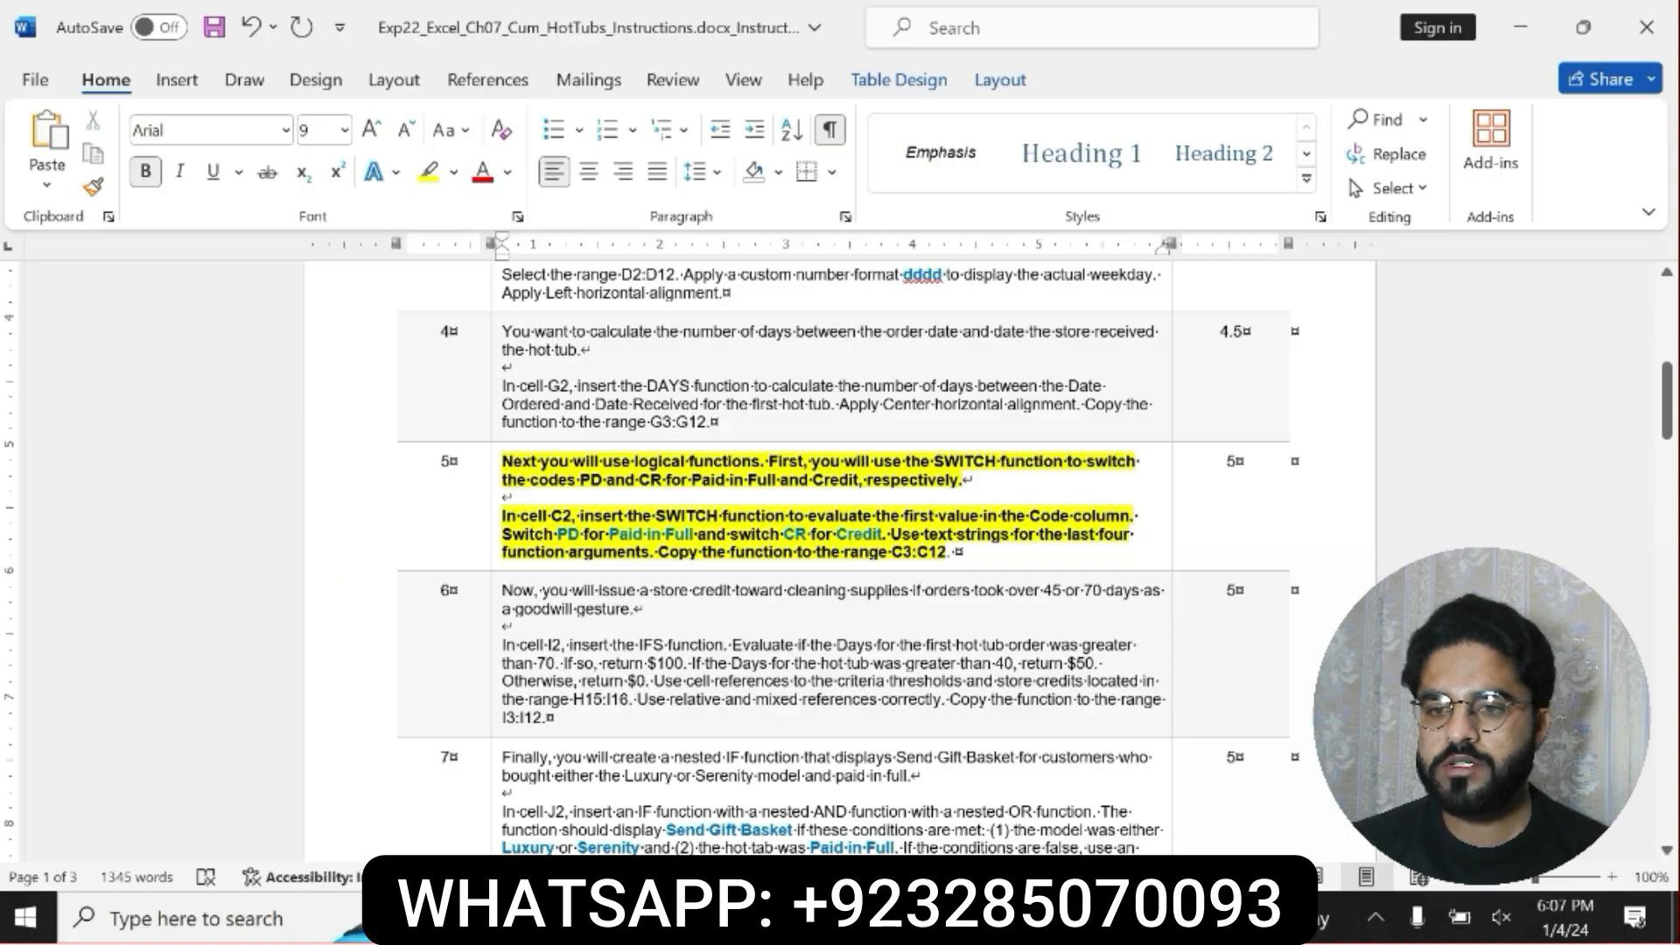
pyautogui.moveTo(502, 516); pyautogui.dragTo(950, 553)
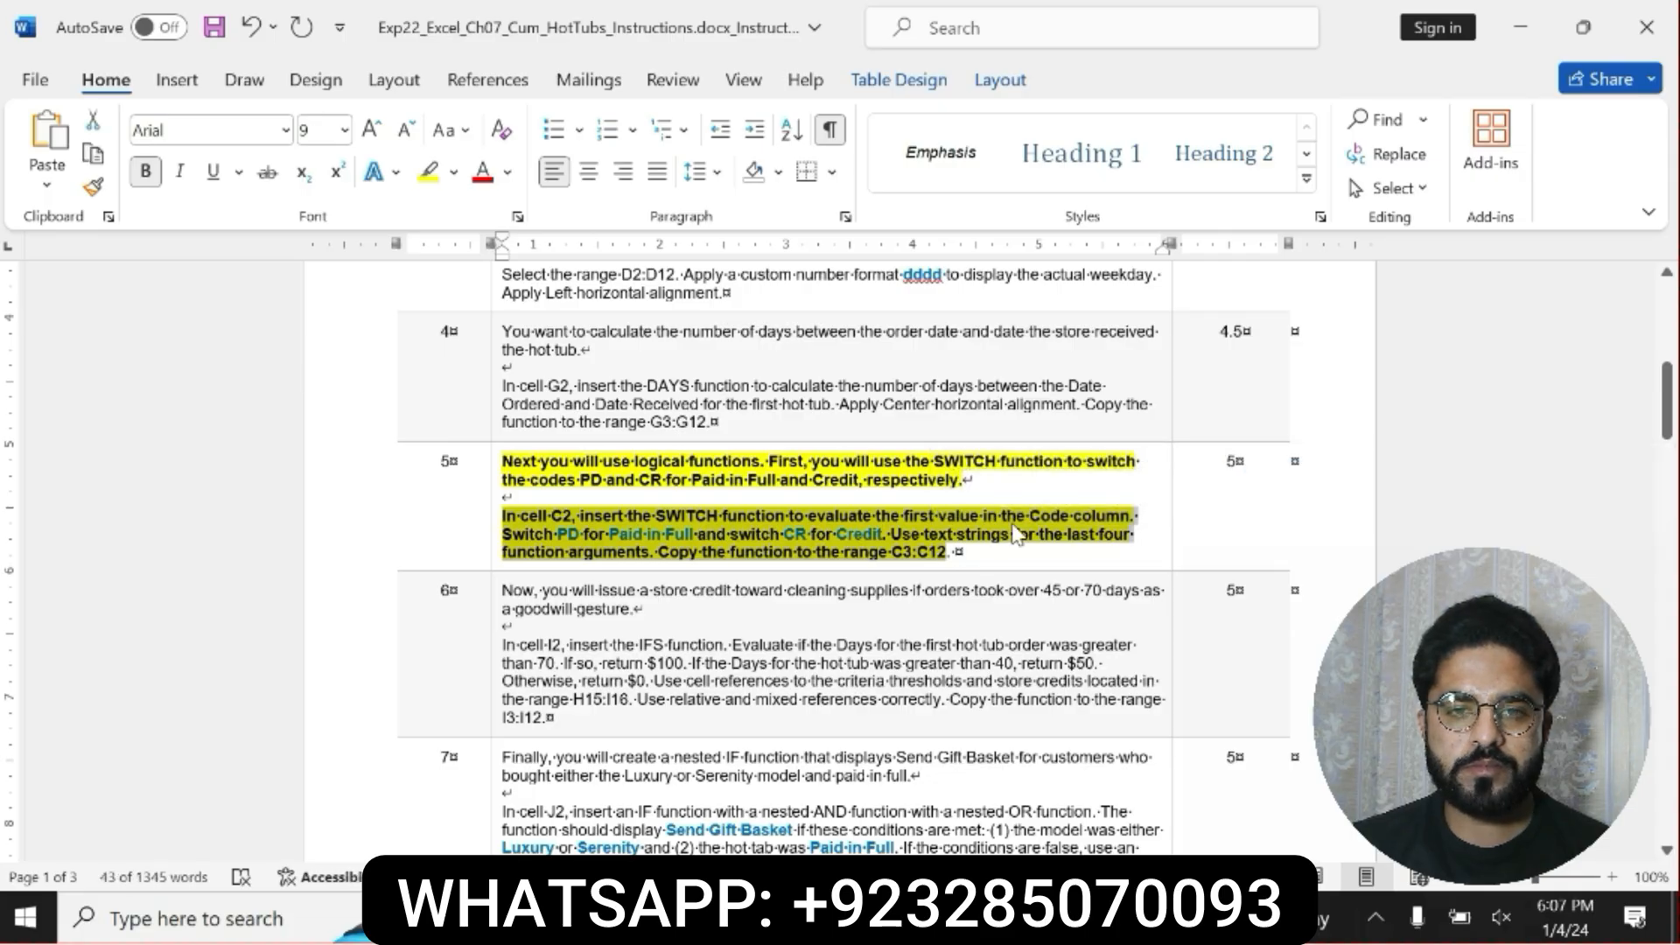
pyautogui.click(950, 559)
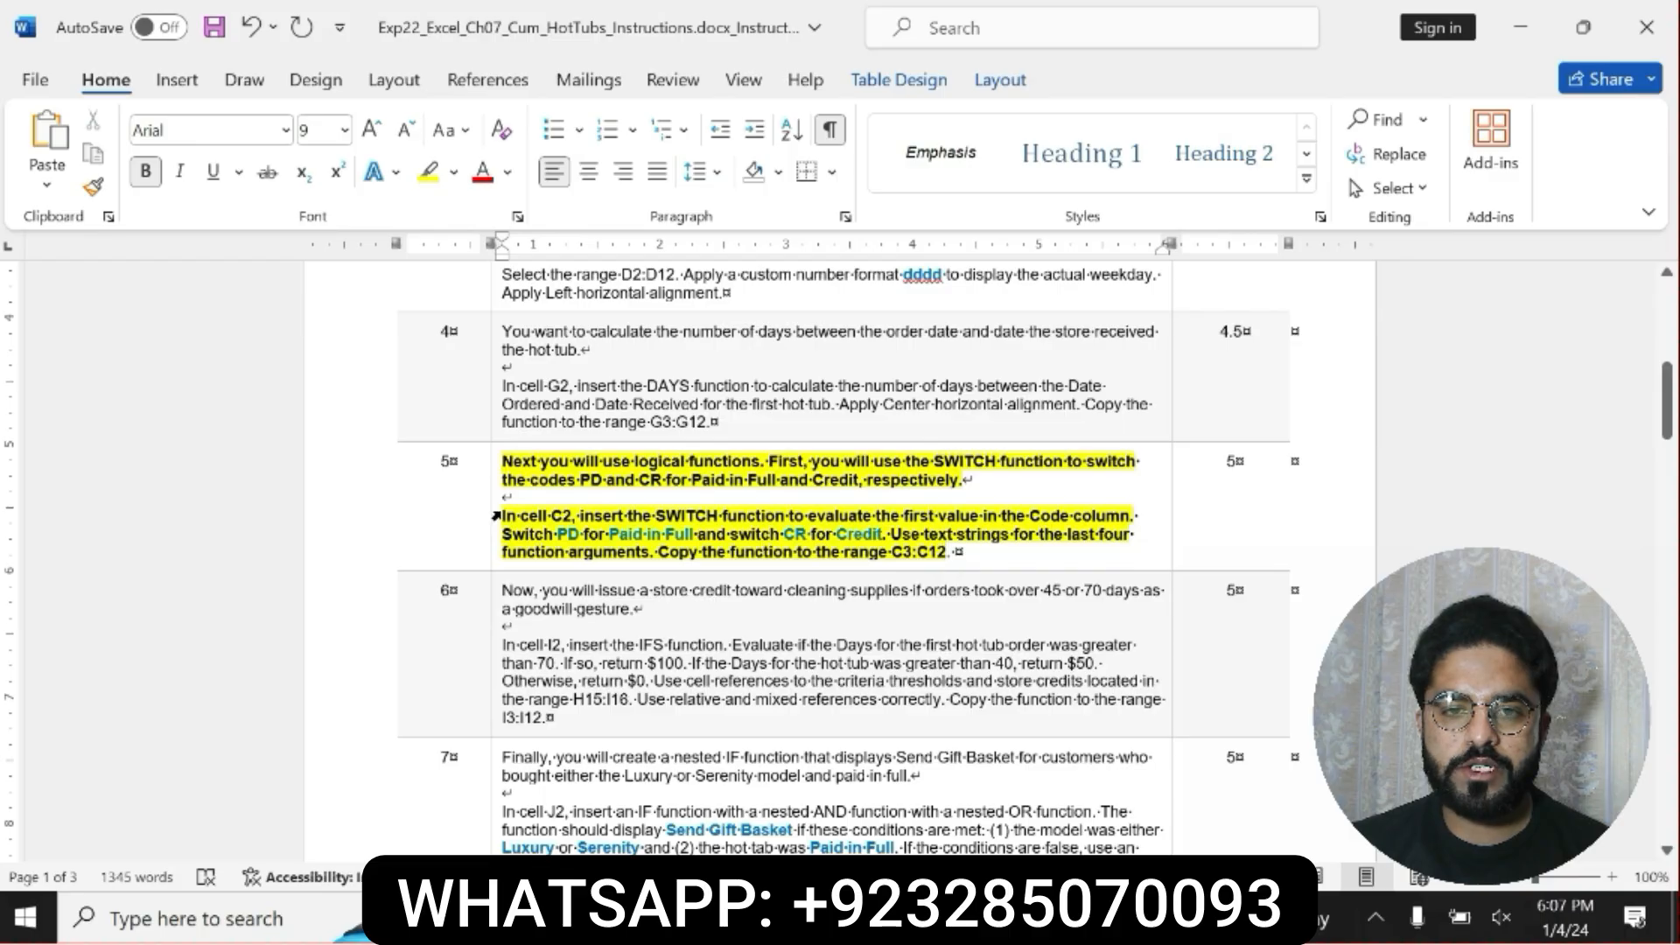
pyautogui.moveTo(501, 516); pyautogui.dragTo(642, 571)
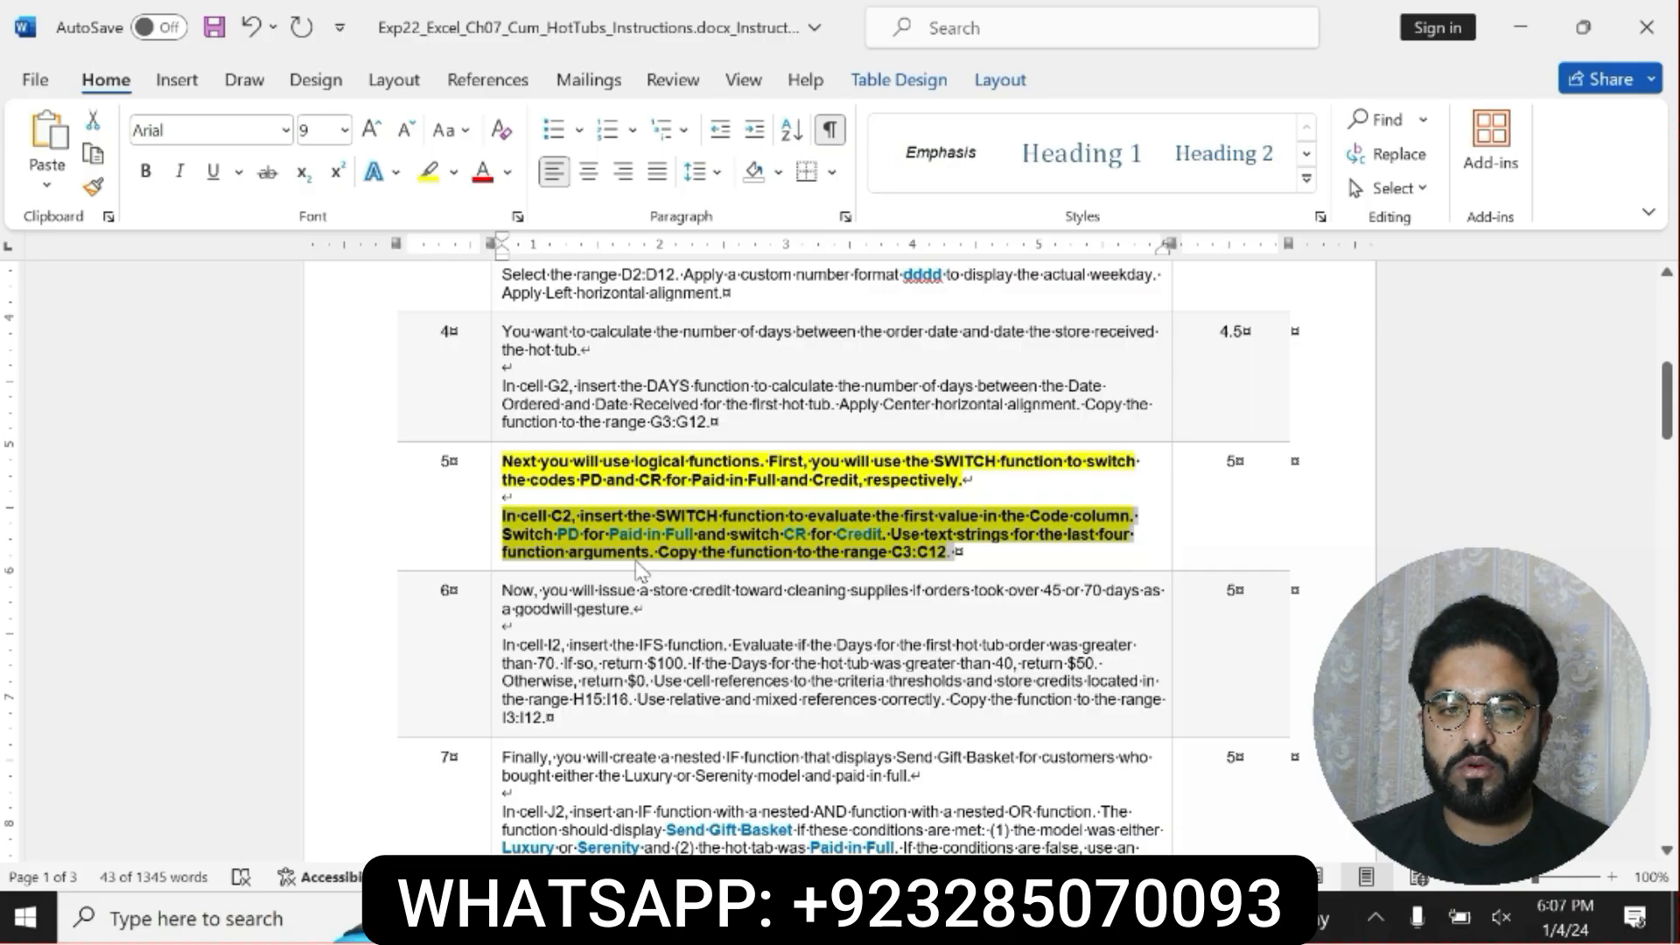
pyautogui.click(515, 516)
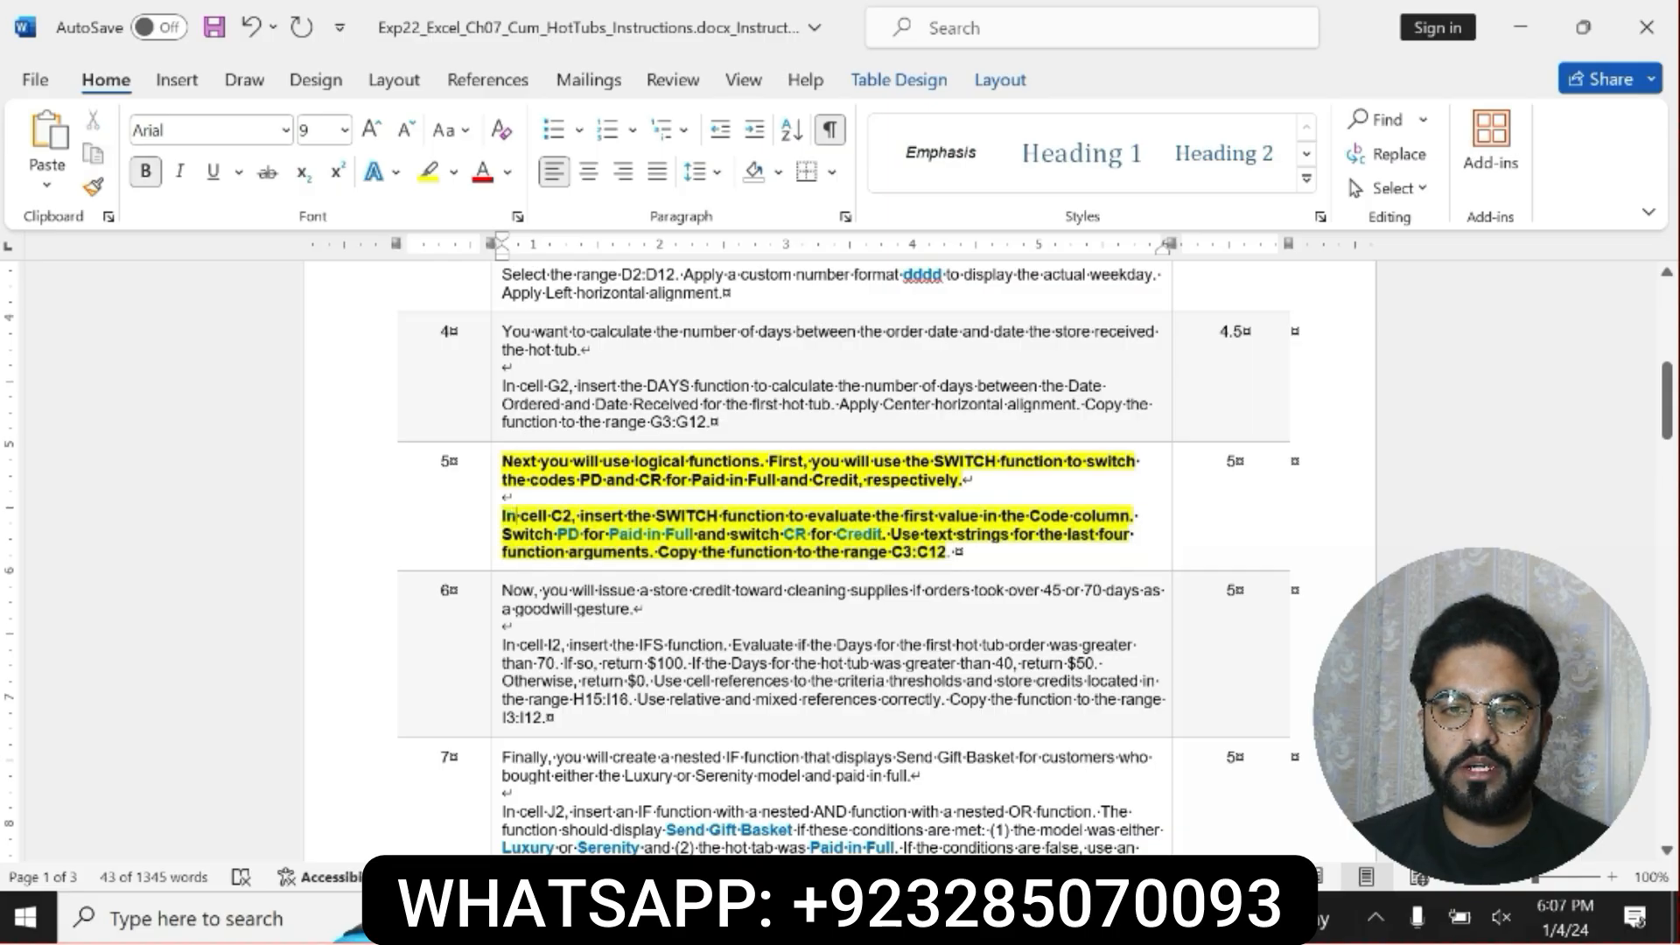
pyautogui.moveTo(504, 514); pyautogui.dragTo(954, 553)
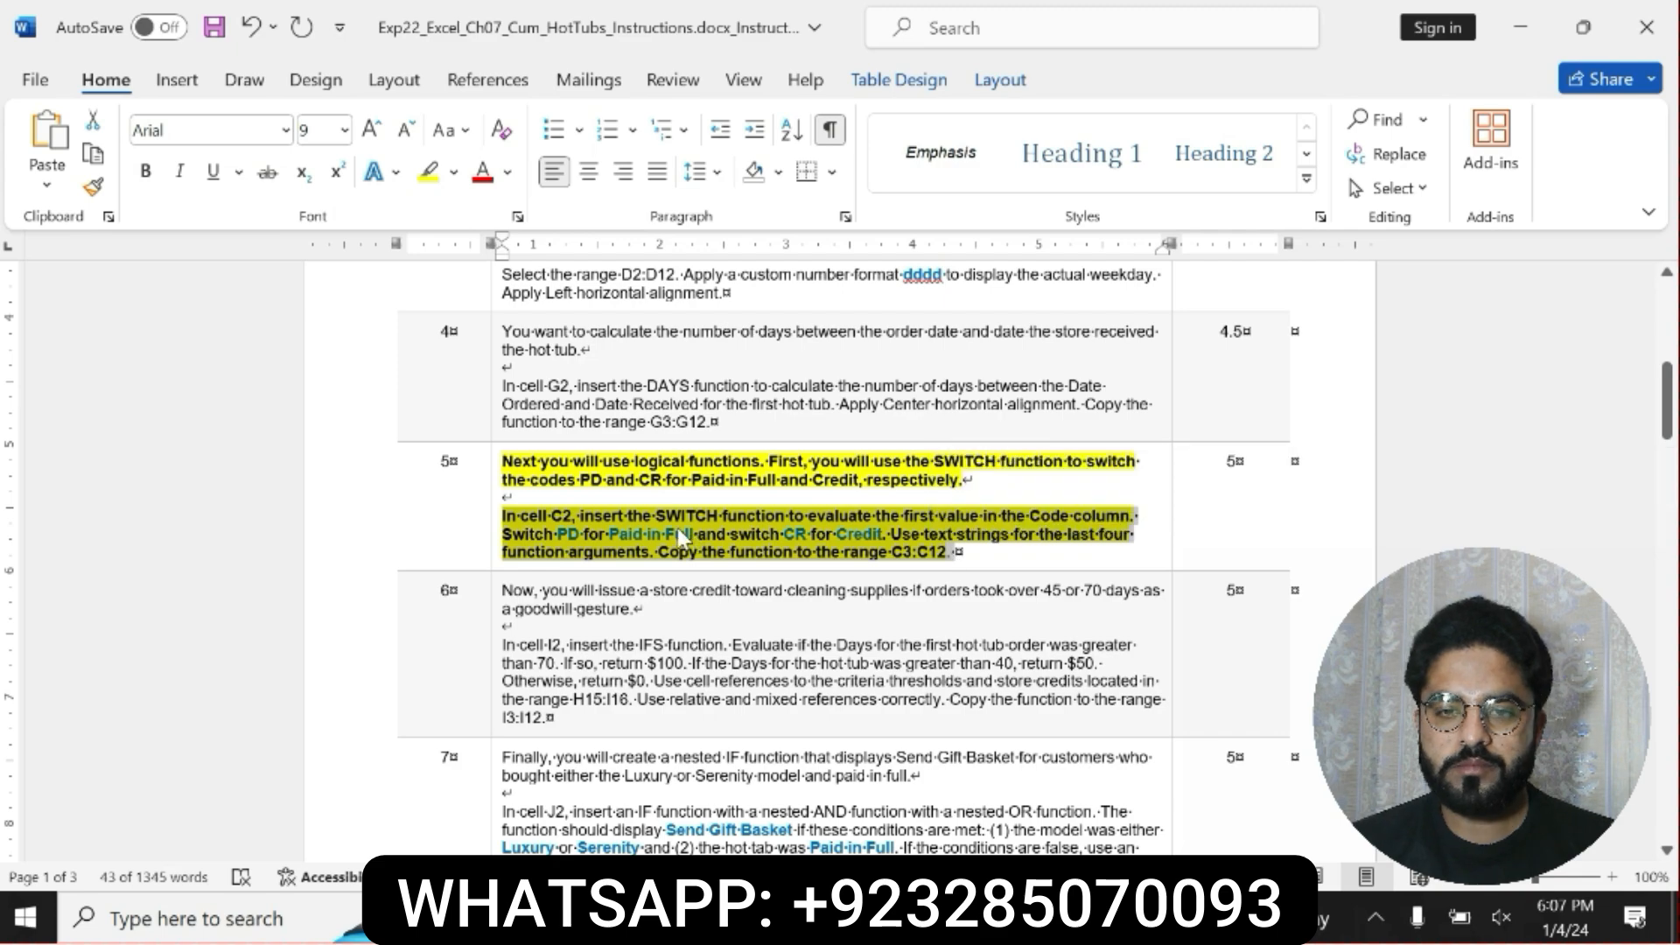
# Switch to the Excel workbook and start a SWITCH function in cell C2 of the Orders sheet.
pyautogui.hotkey('alt', 'Tab')
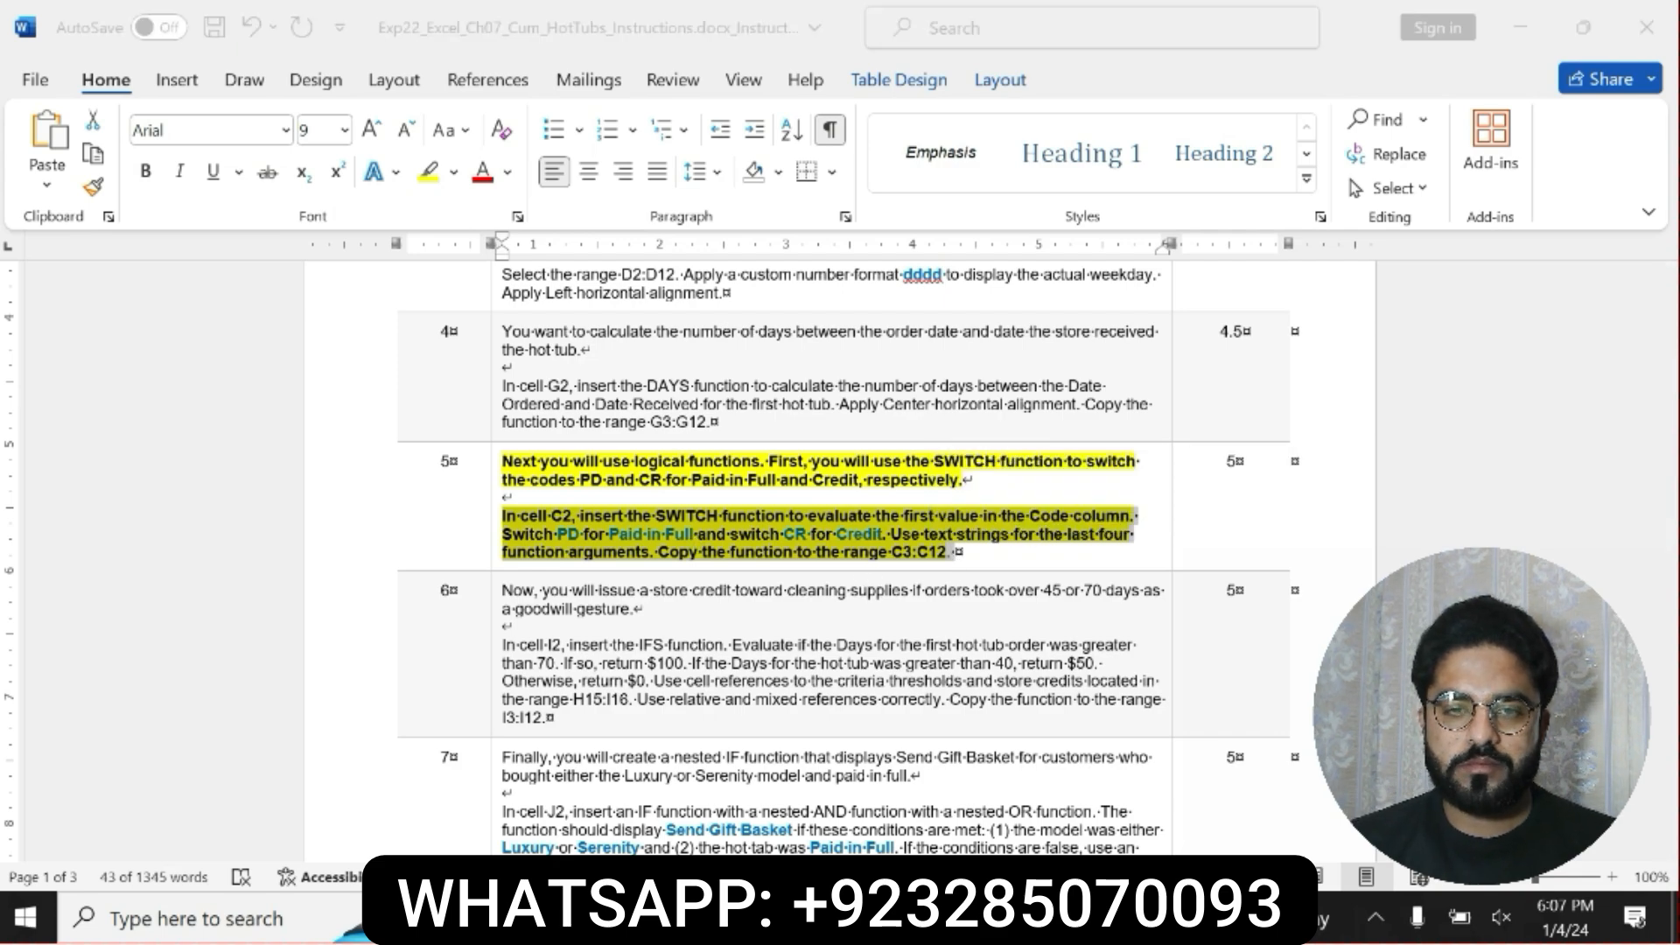
pyautogui.click(265, 348)
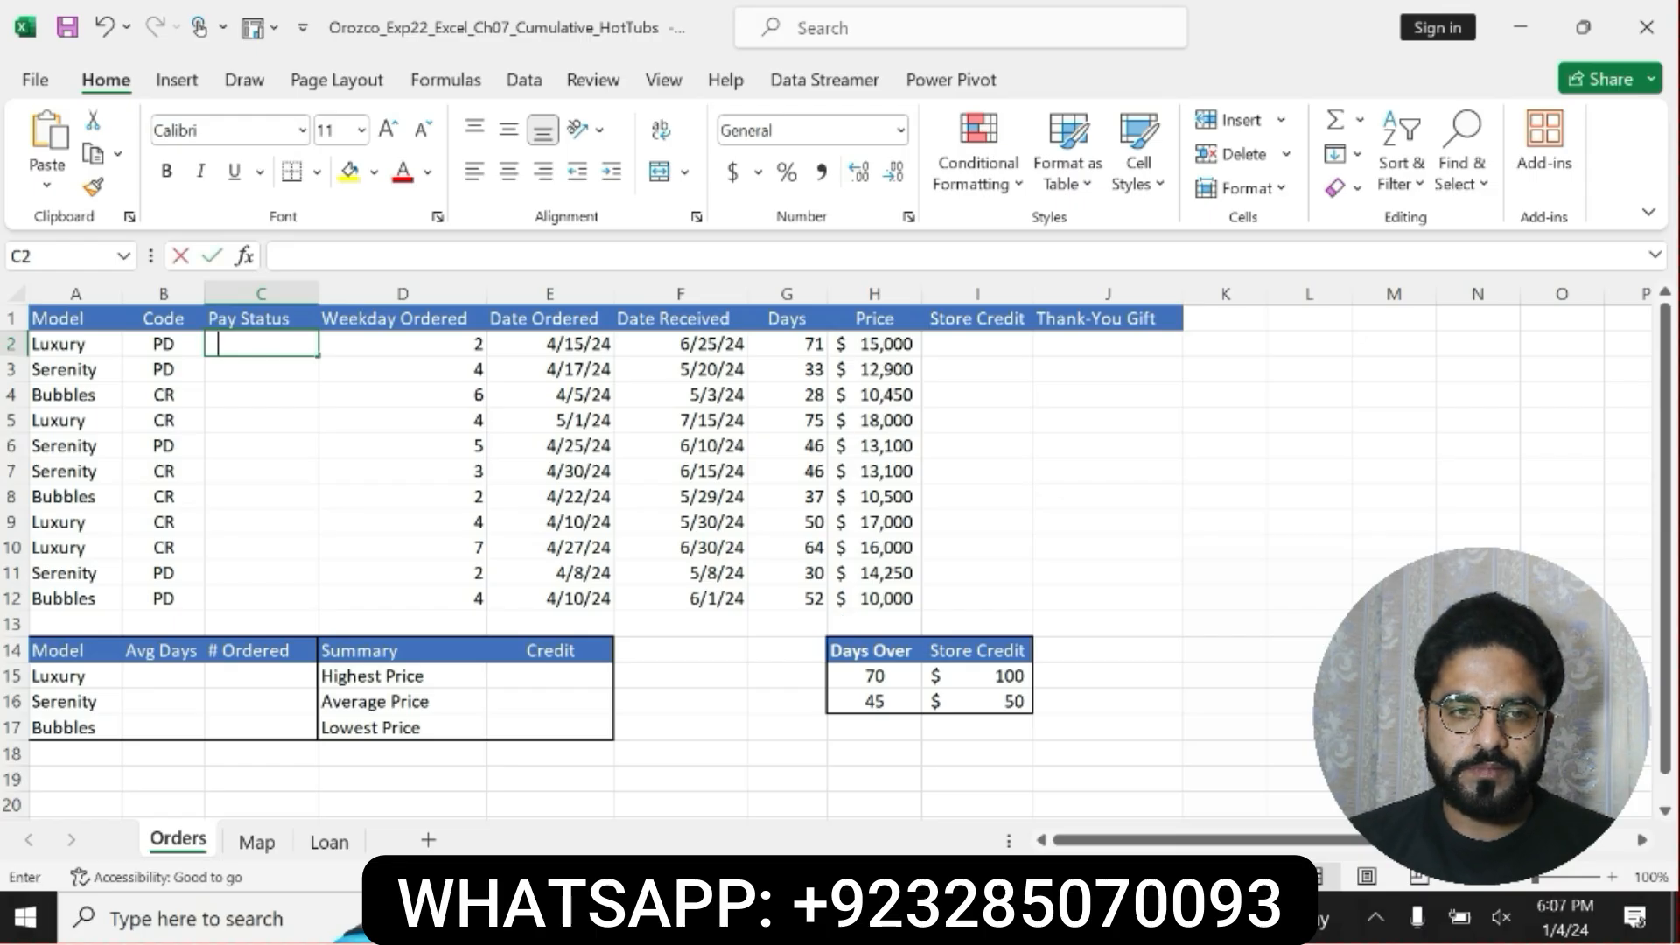
pyautogui.write('=SW')
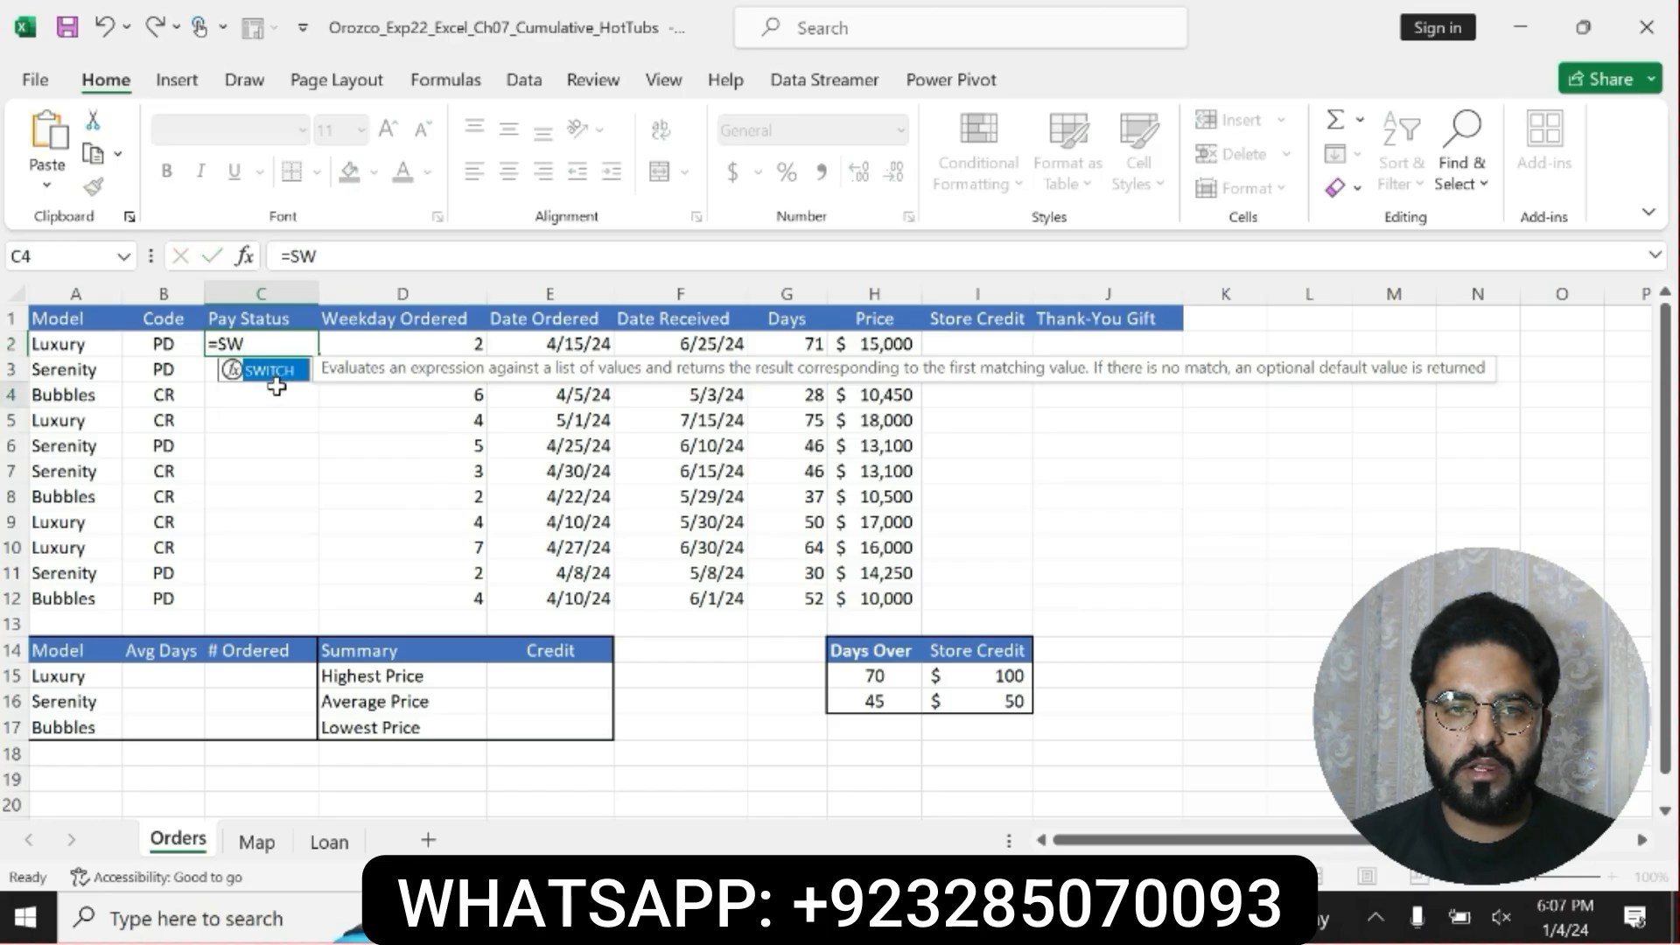
pyautogui.press('Return')
pyautogui.click(274, 343)
pyautogui.click(317, 255)
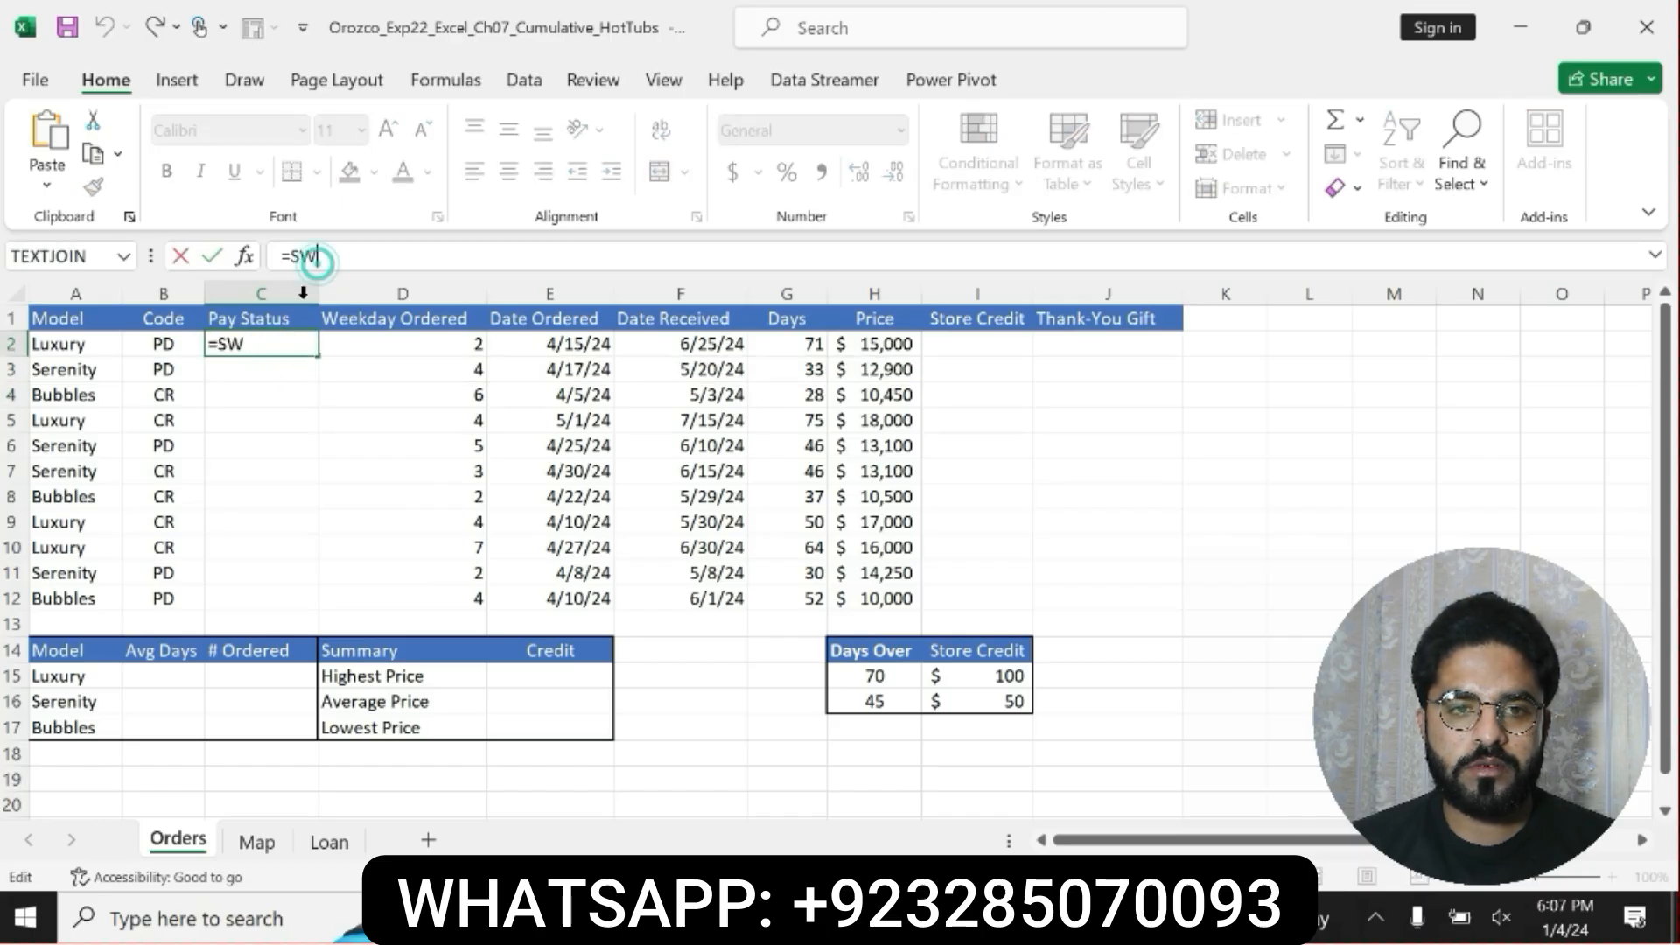
pyautogui.press('BackSpace')
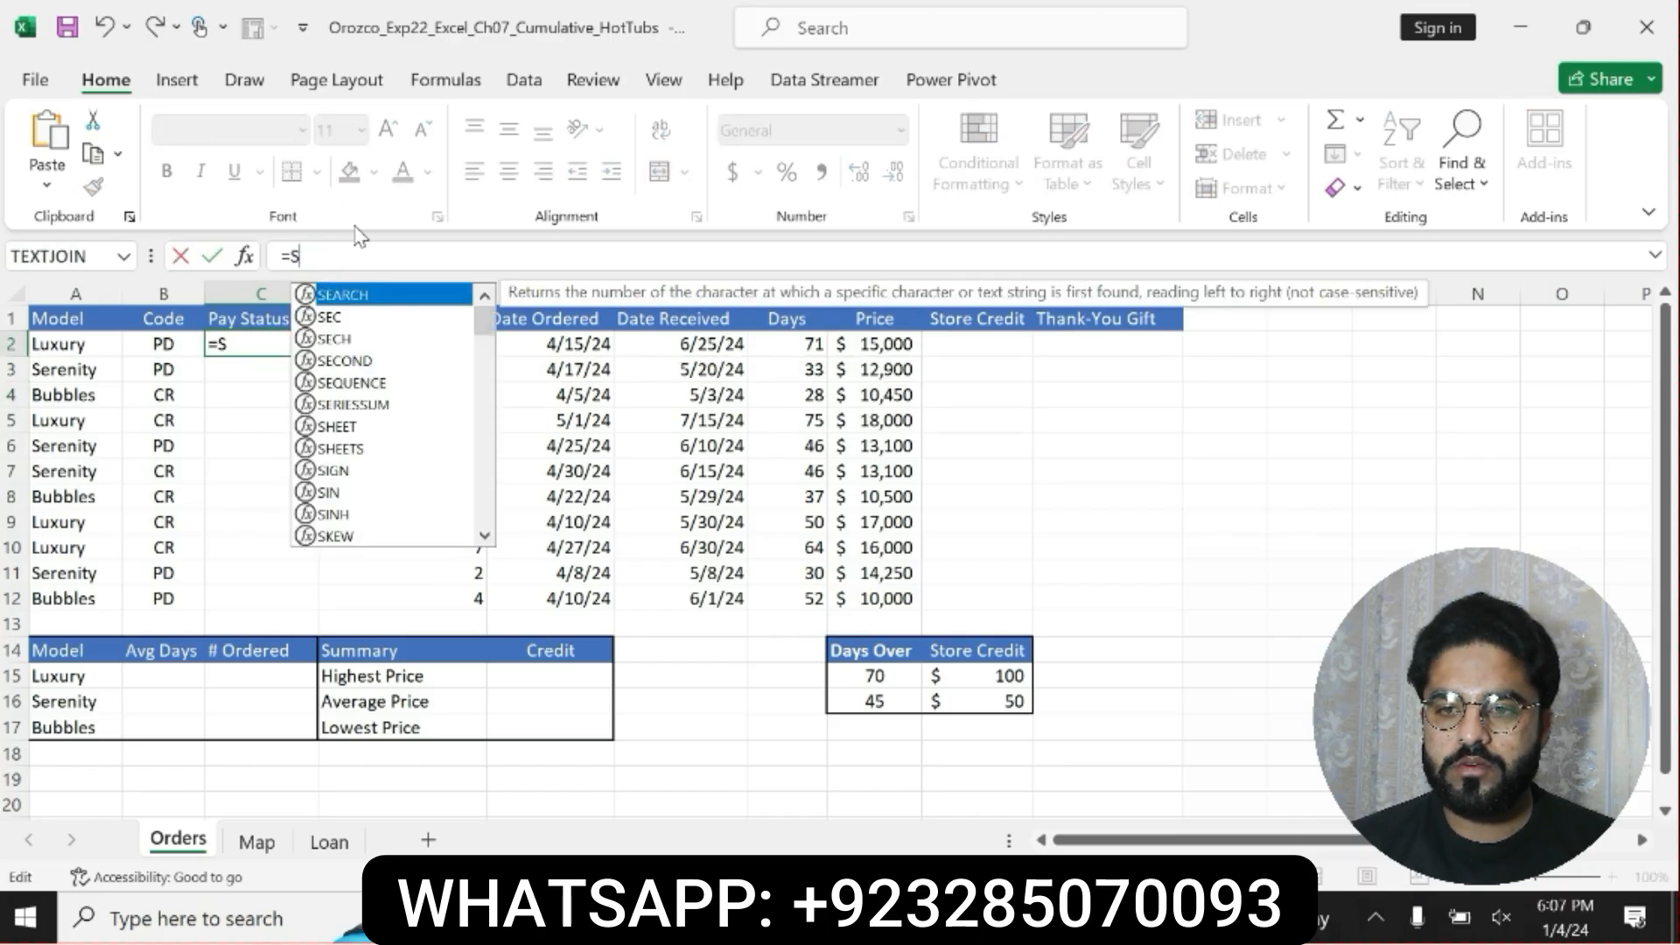
pyautogui.write('W')
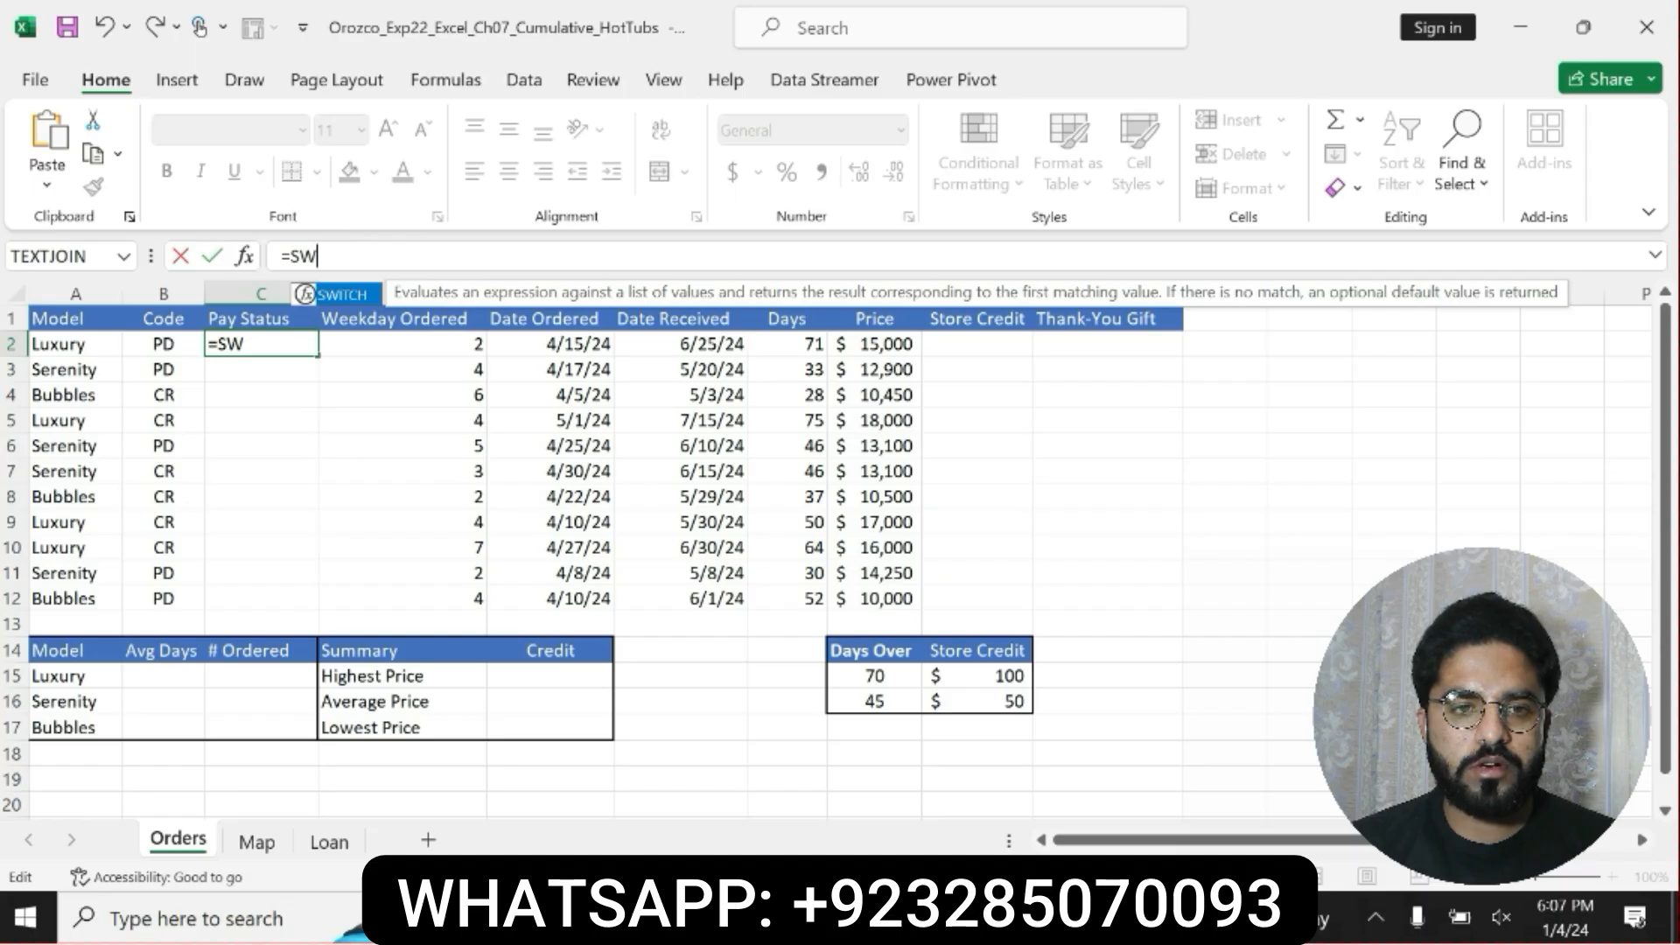
pyautogui.doubleClick(353, 295)
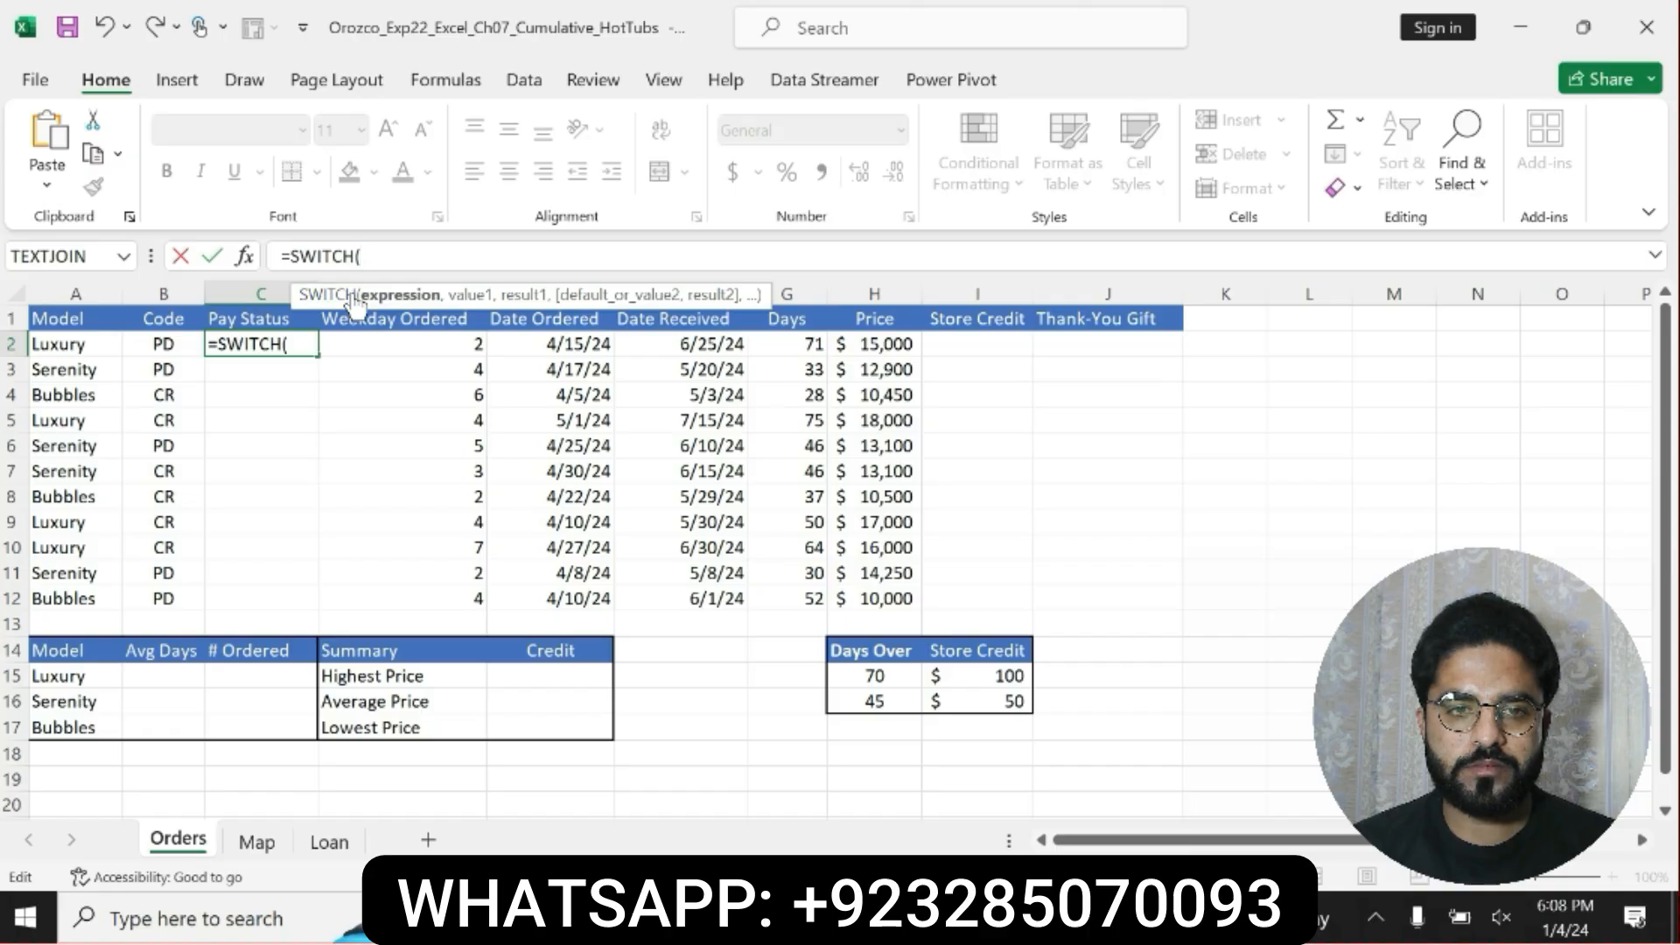
# Give the SWITCH function in C2 the expression B2, the value "PD" and the result Paid in Full, with only a closing quotation mark.
pyautogui.write('B')
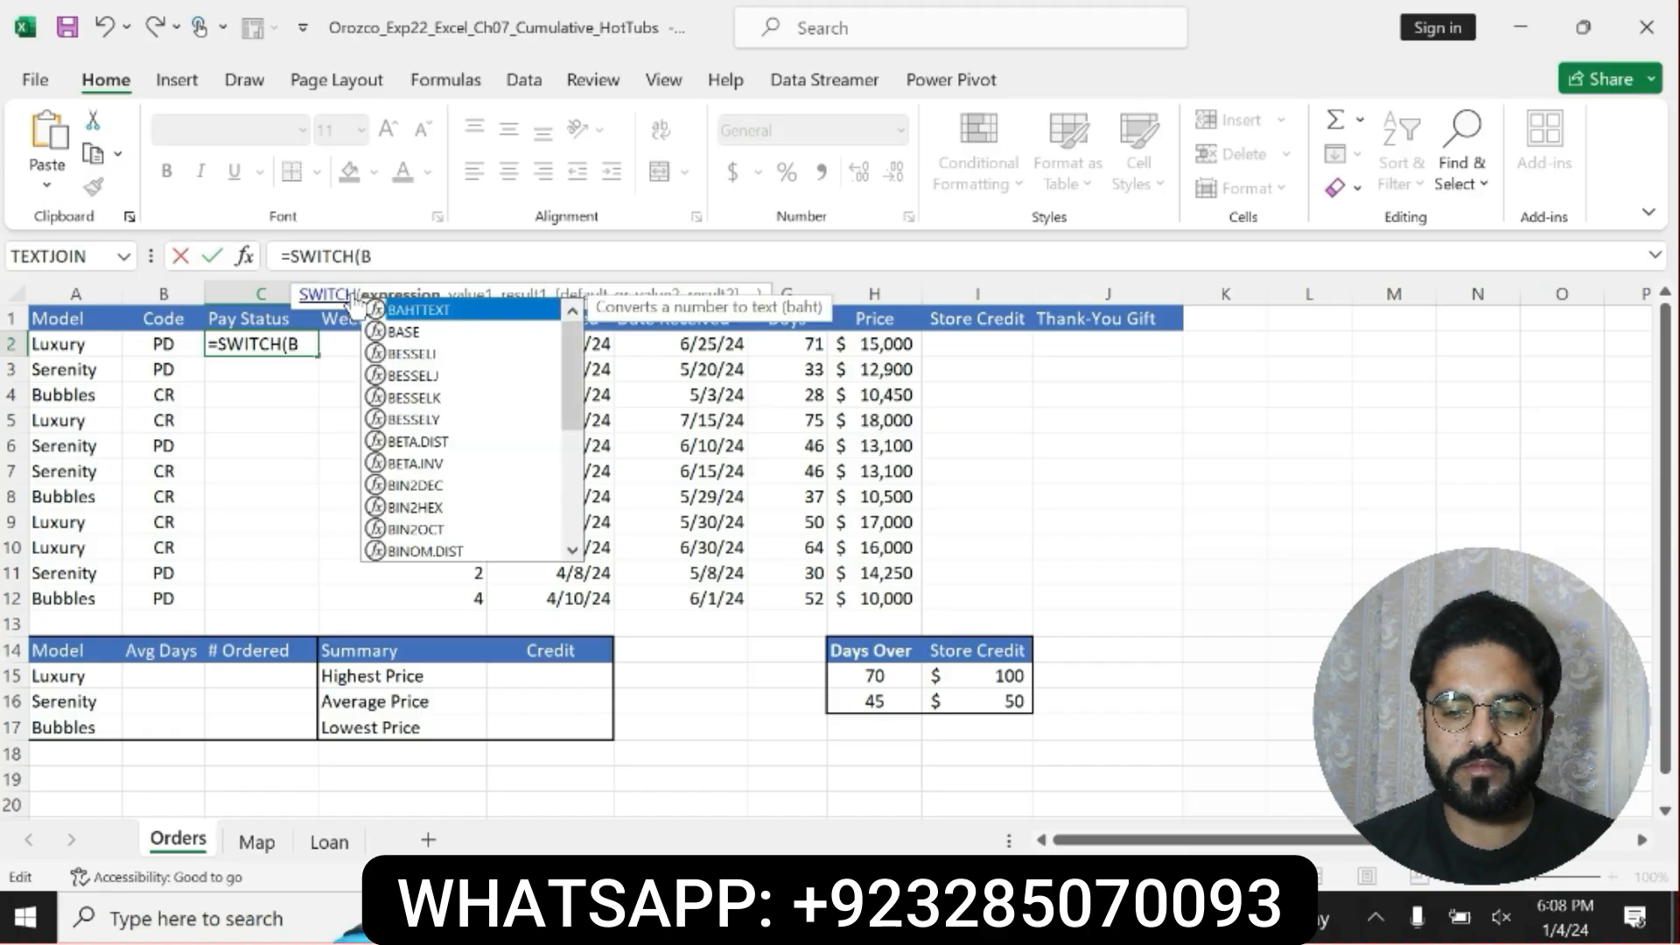
pyautogui.write('2,"')
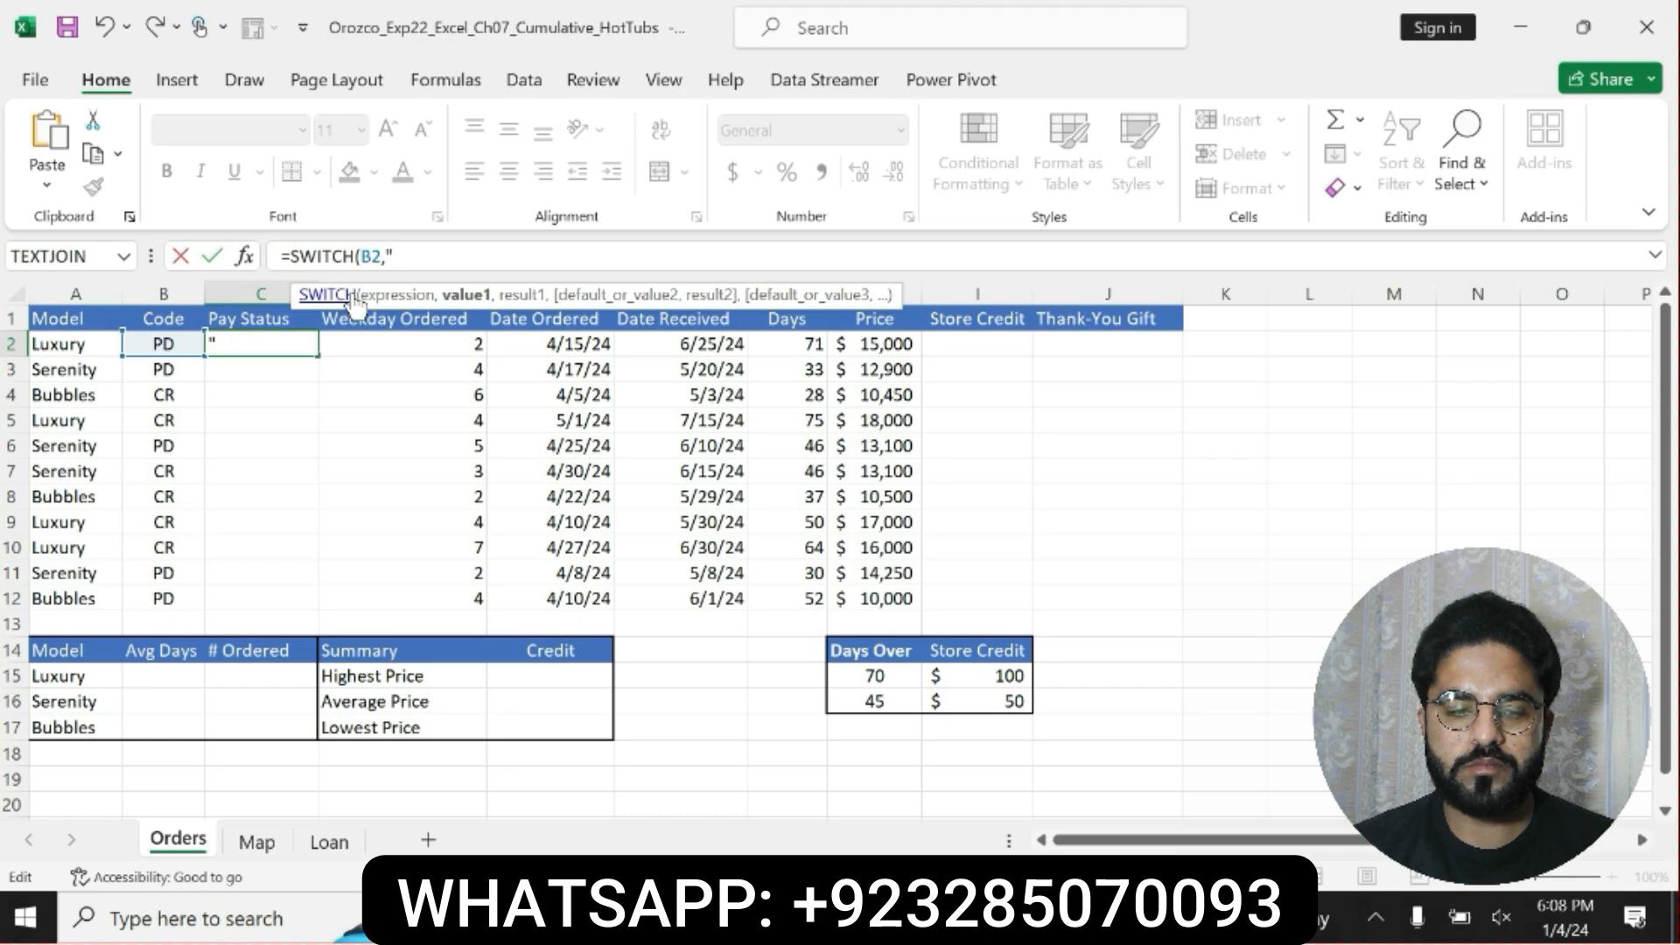
pyautogui.write('PD')
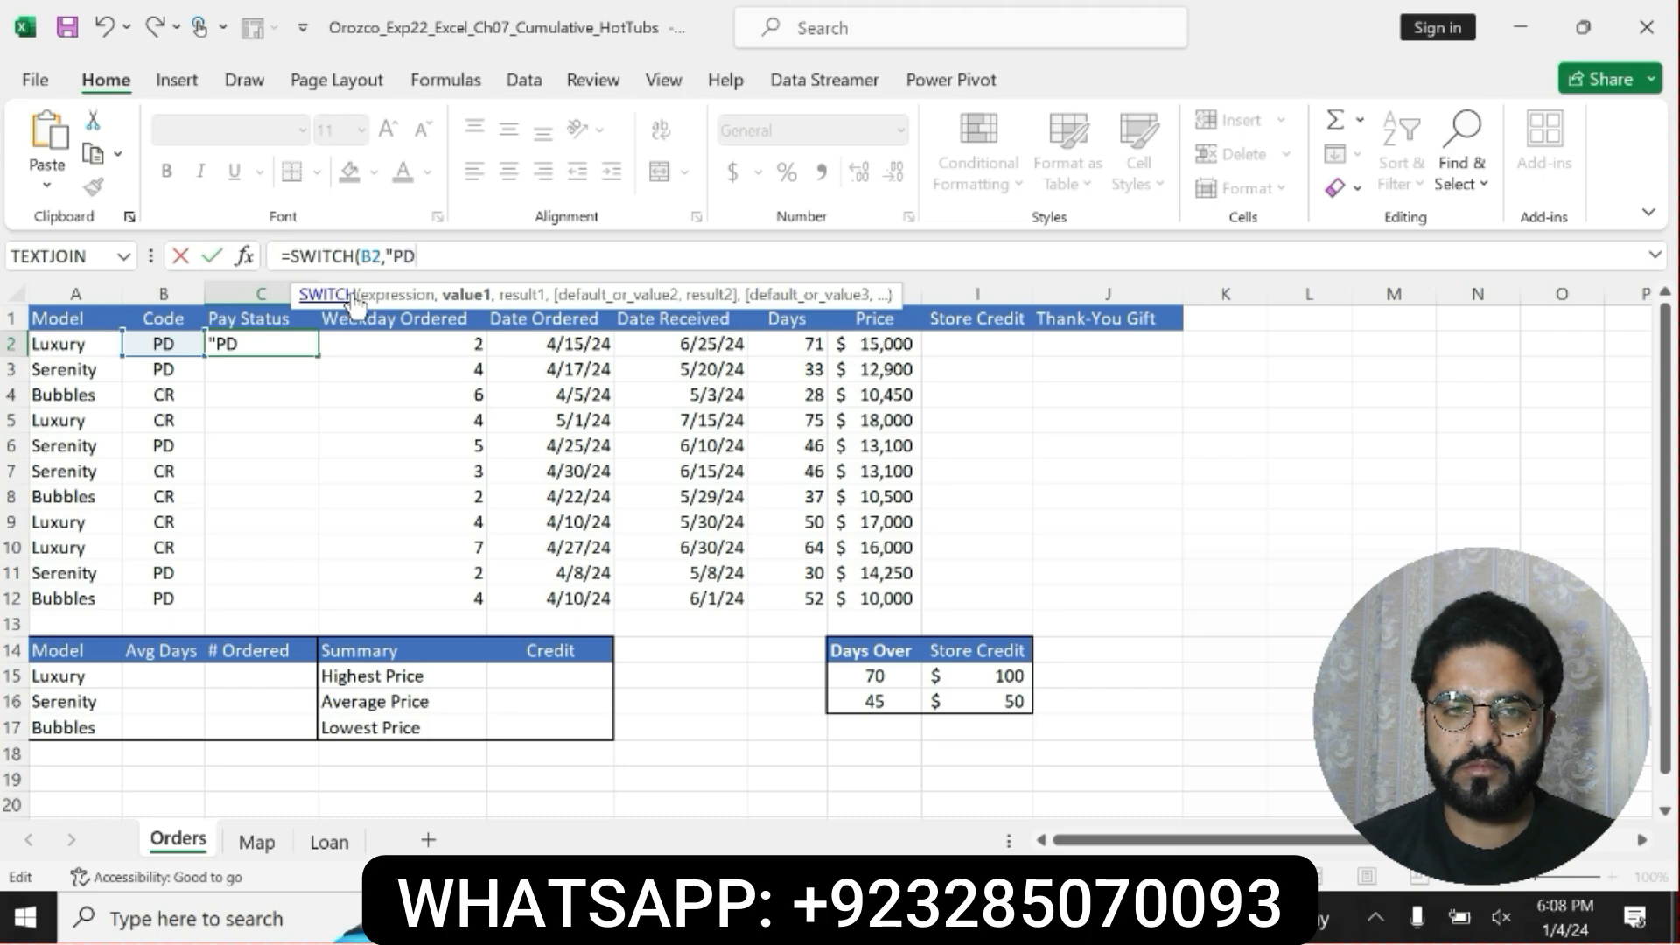
pyautogui.write('"')
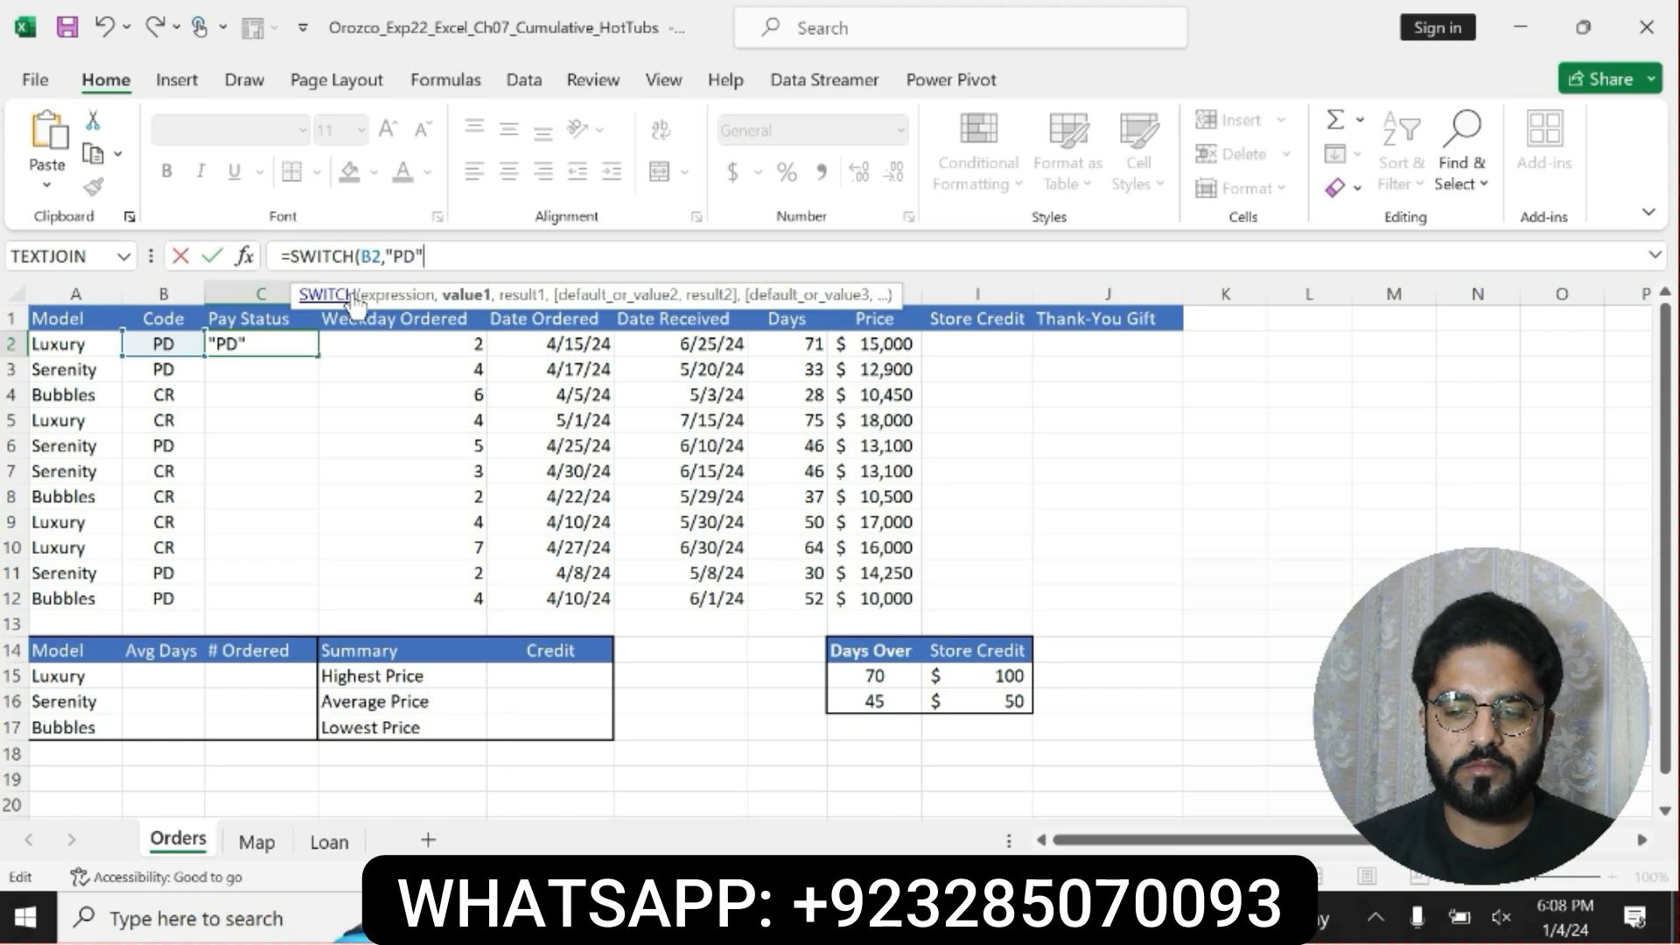
pyautogui.write(',P')
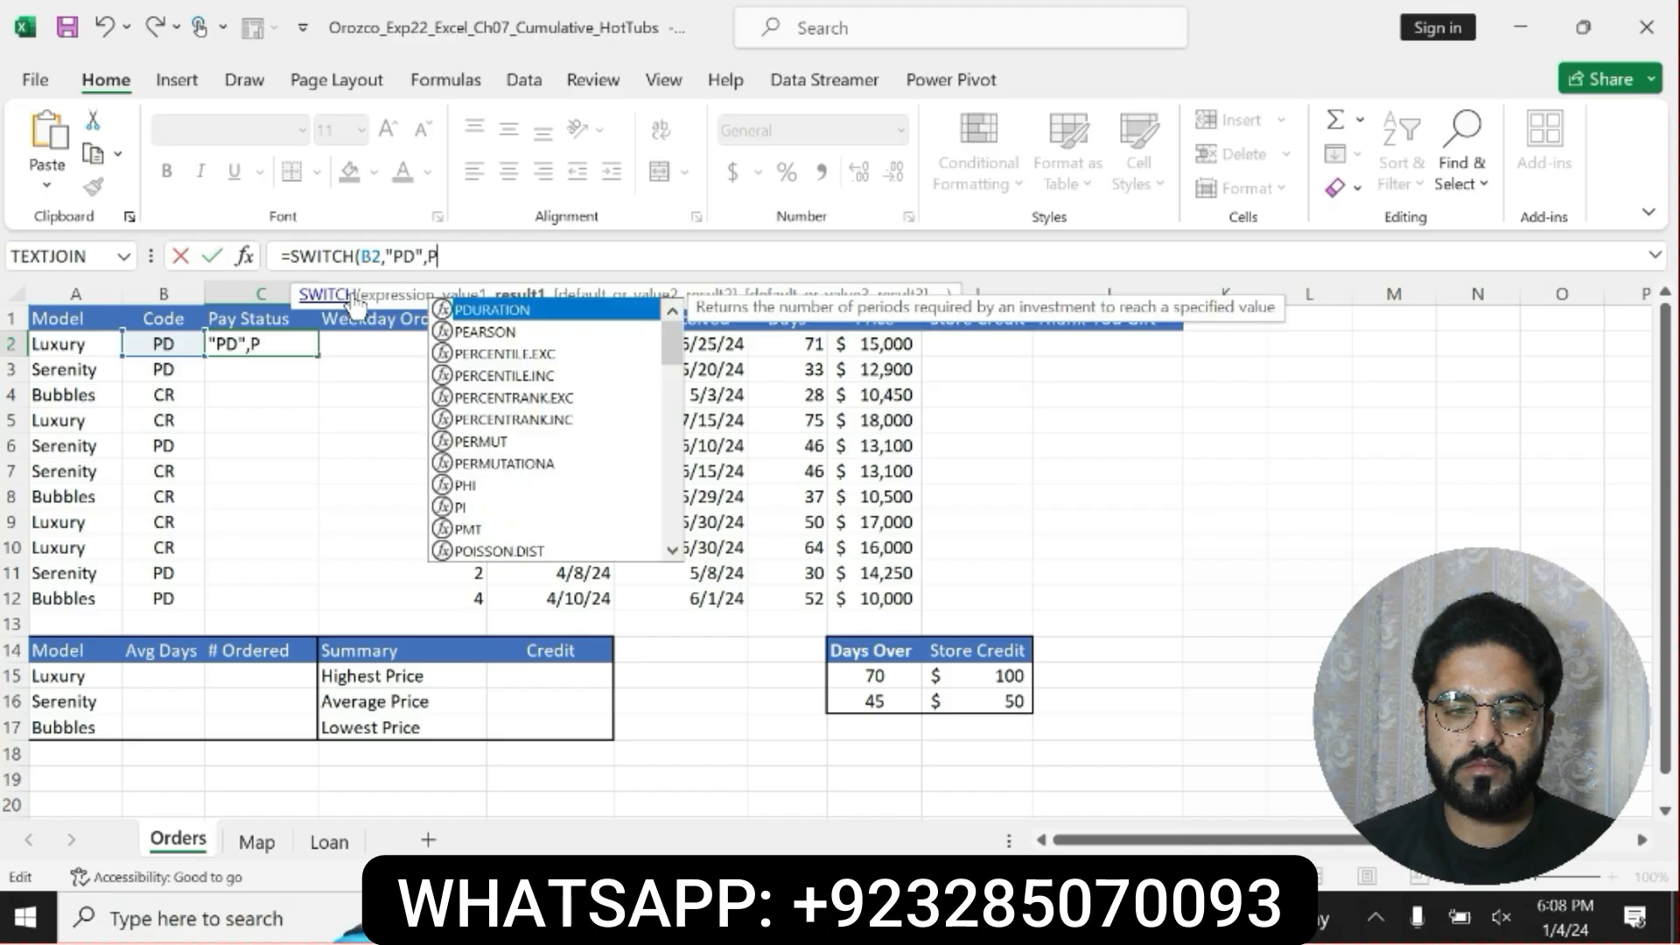
pyautogui.write('aid')
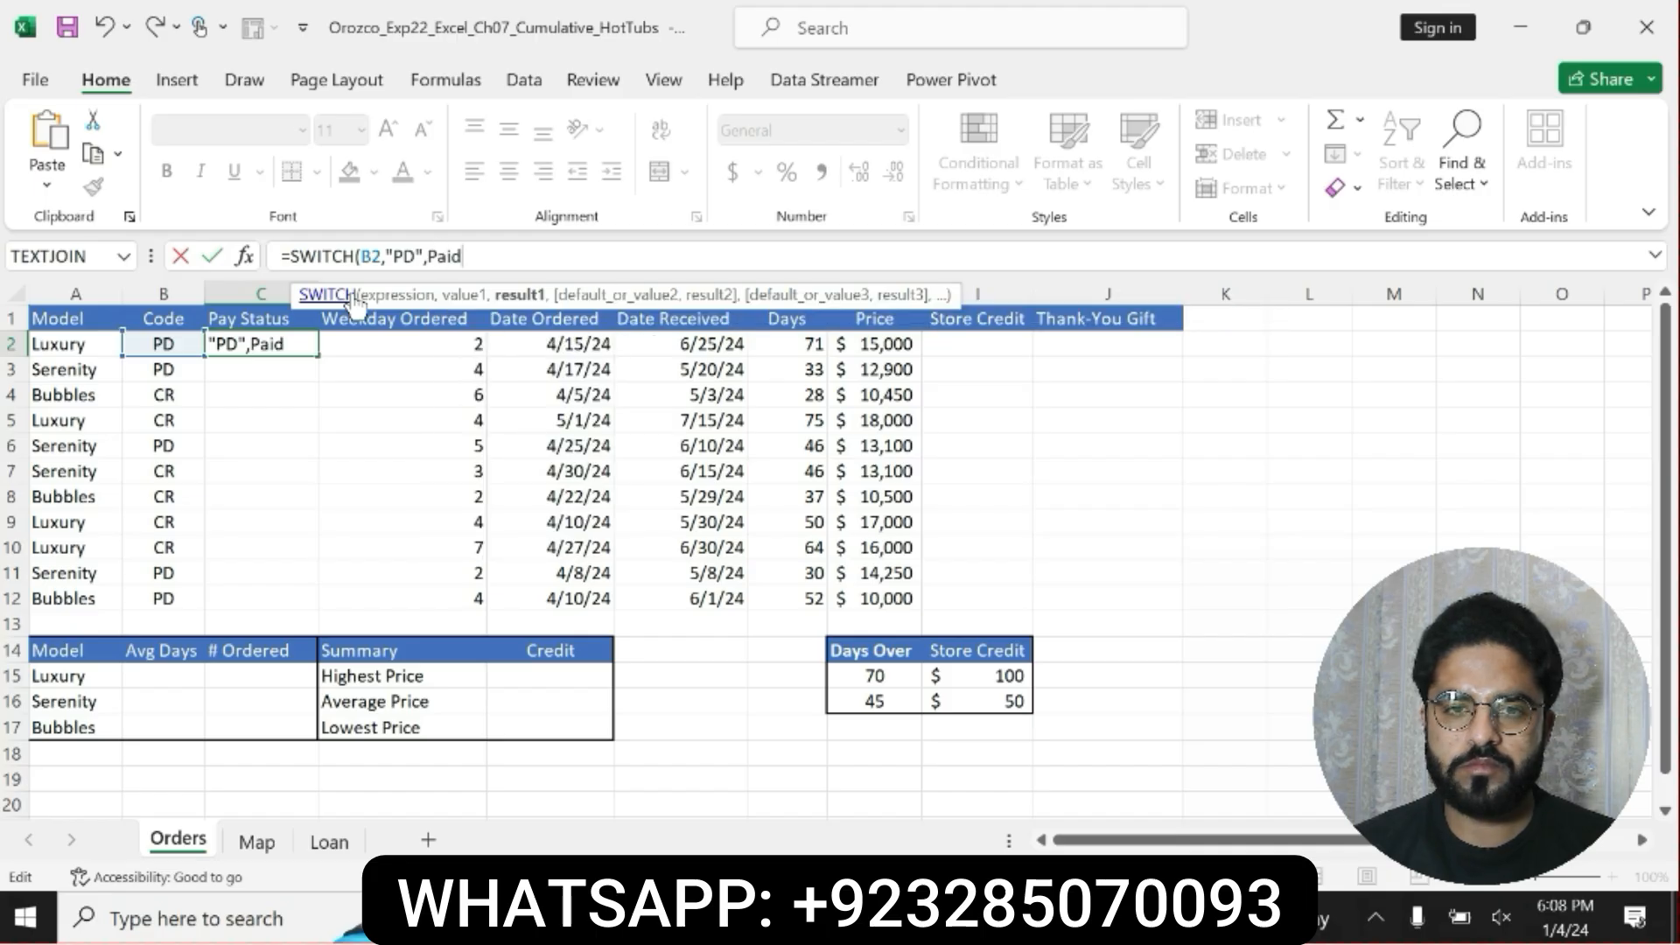
pyautogui.write(' in ')
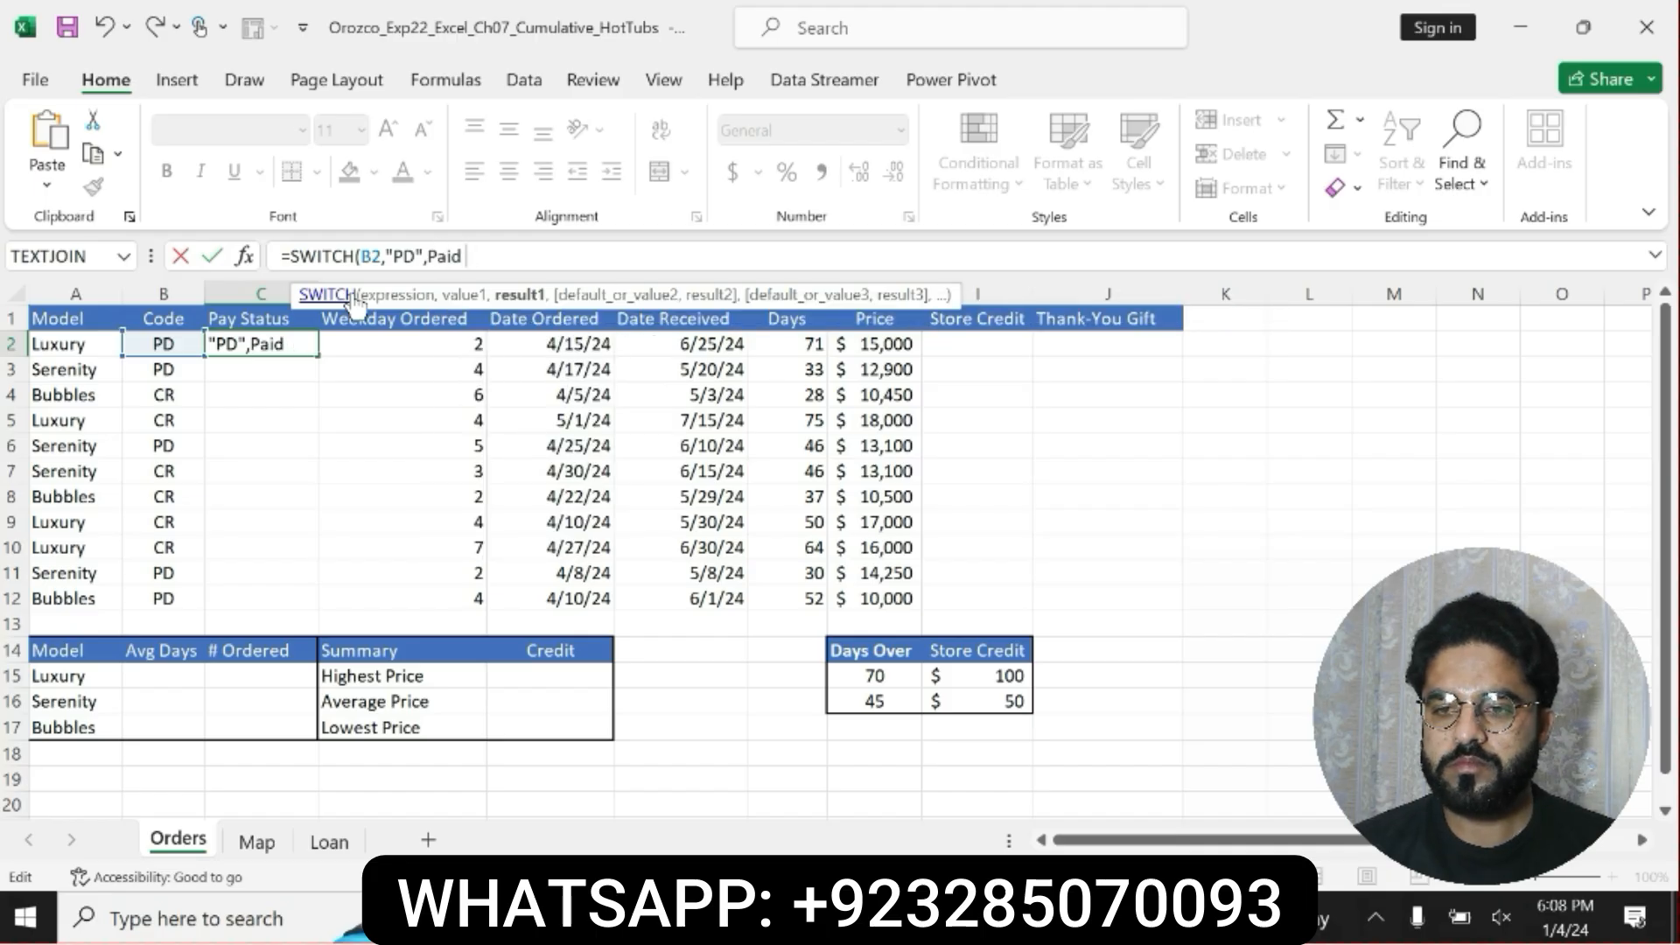
pyautogui.write('F')
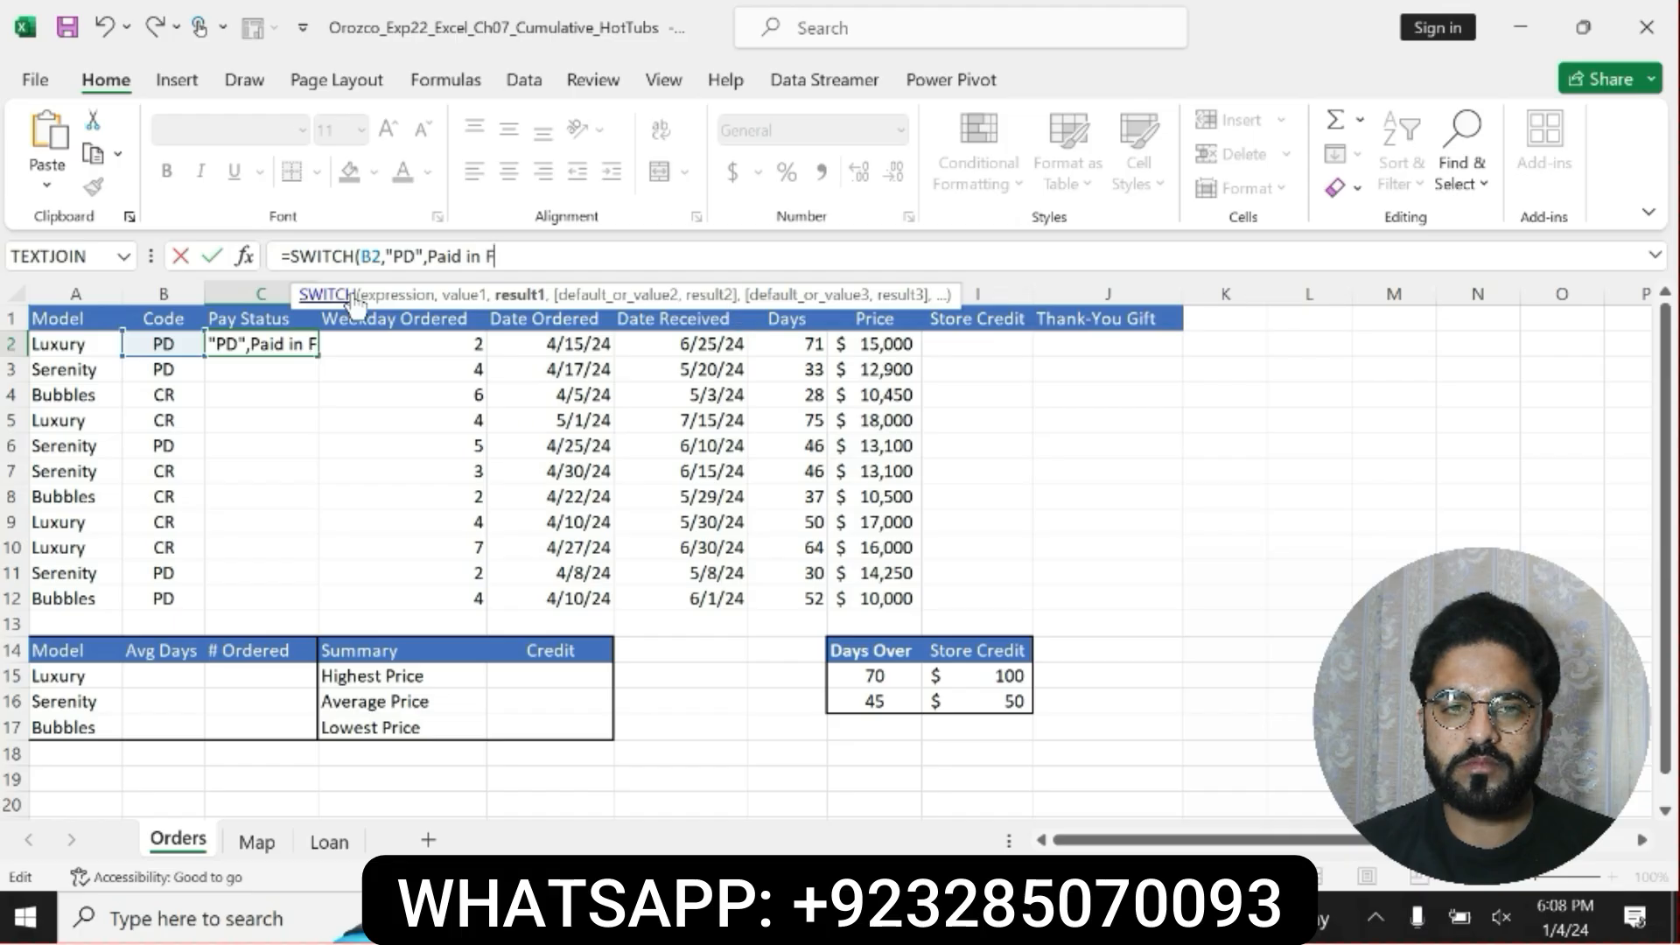
pyautogui.write('ull')
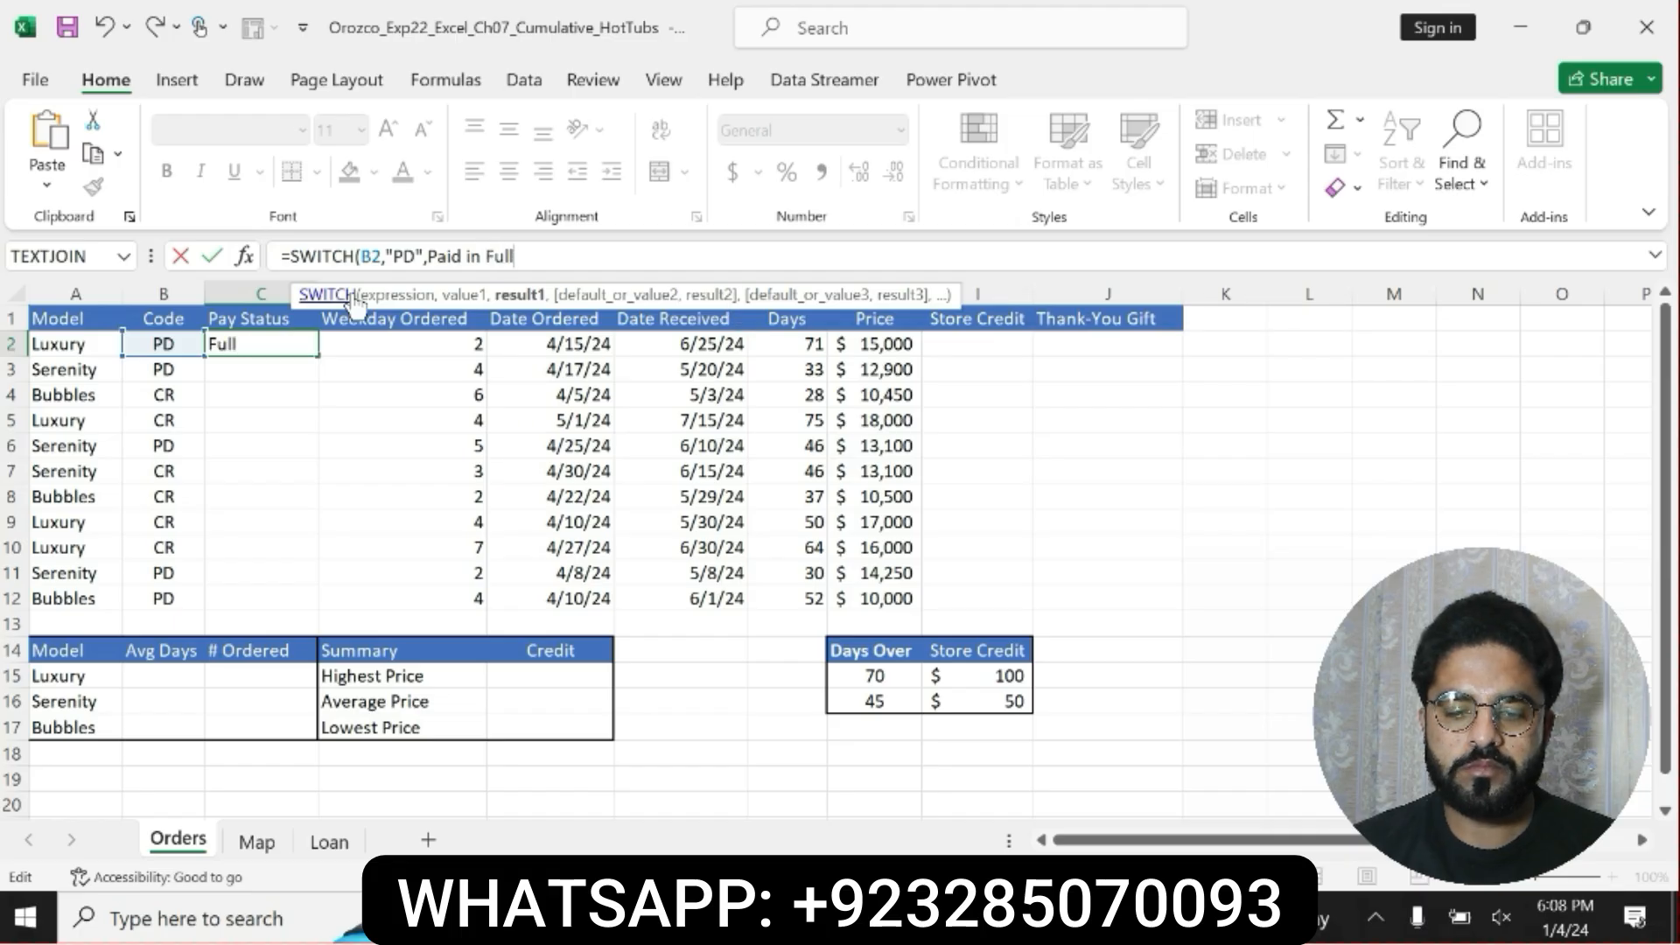
pyautogui.write('"')
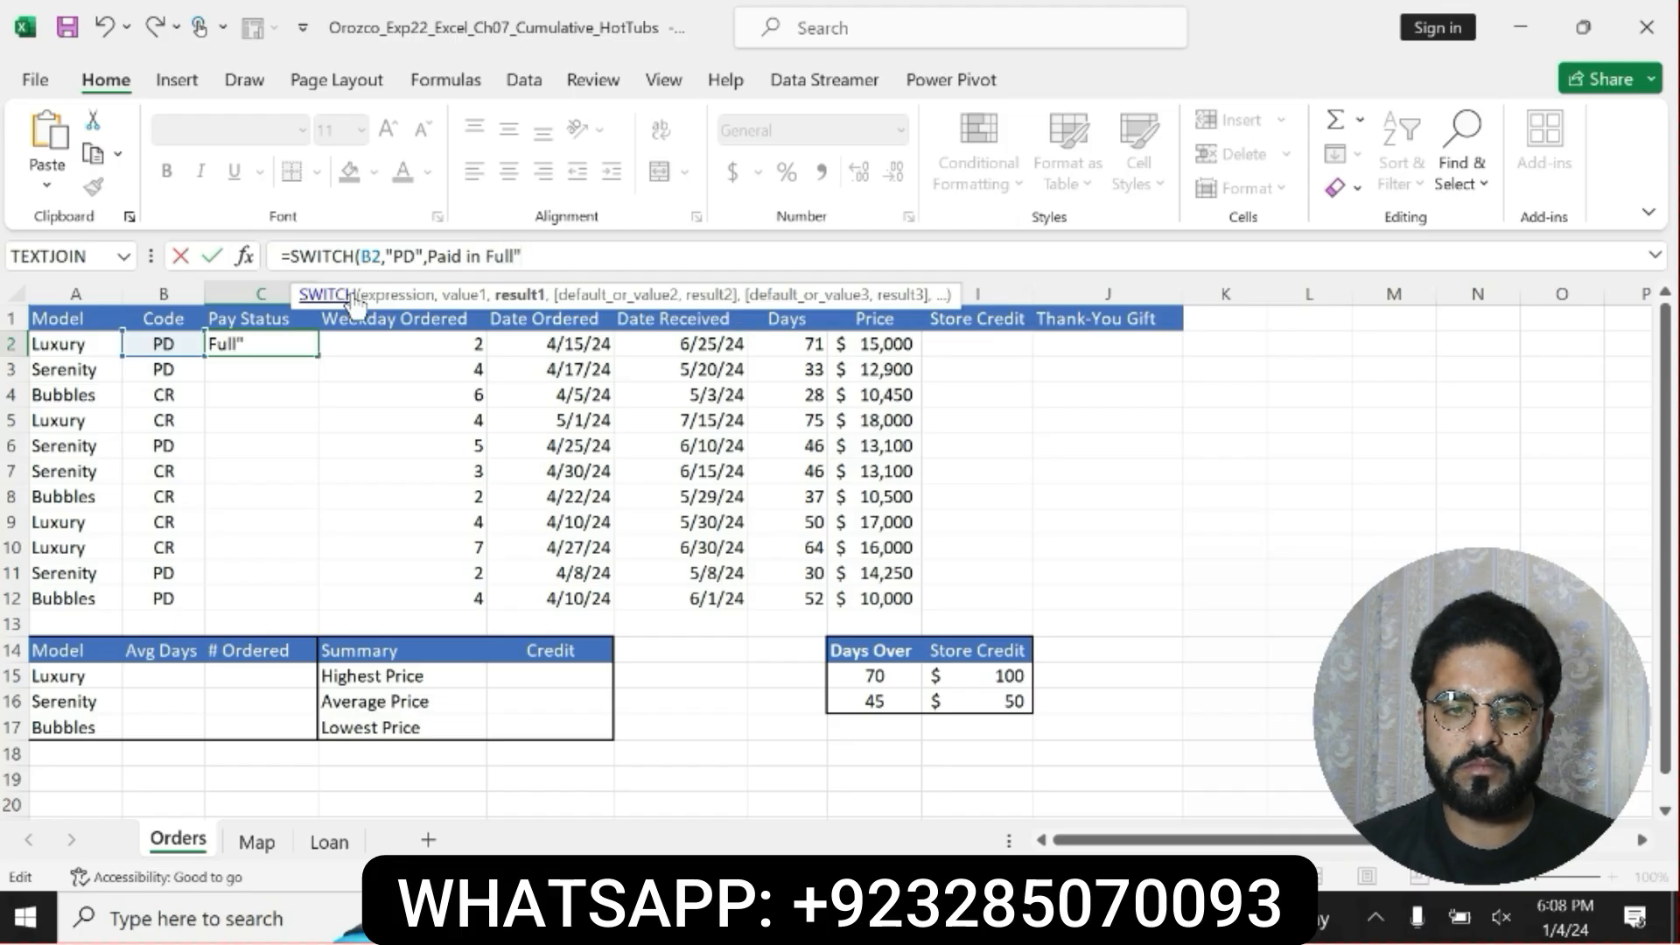
pyautogui.write(',')
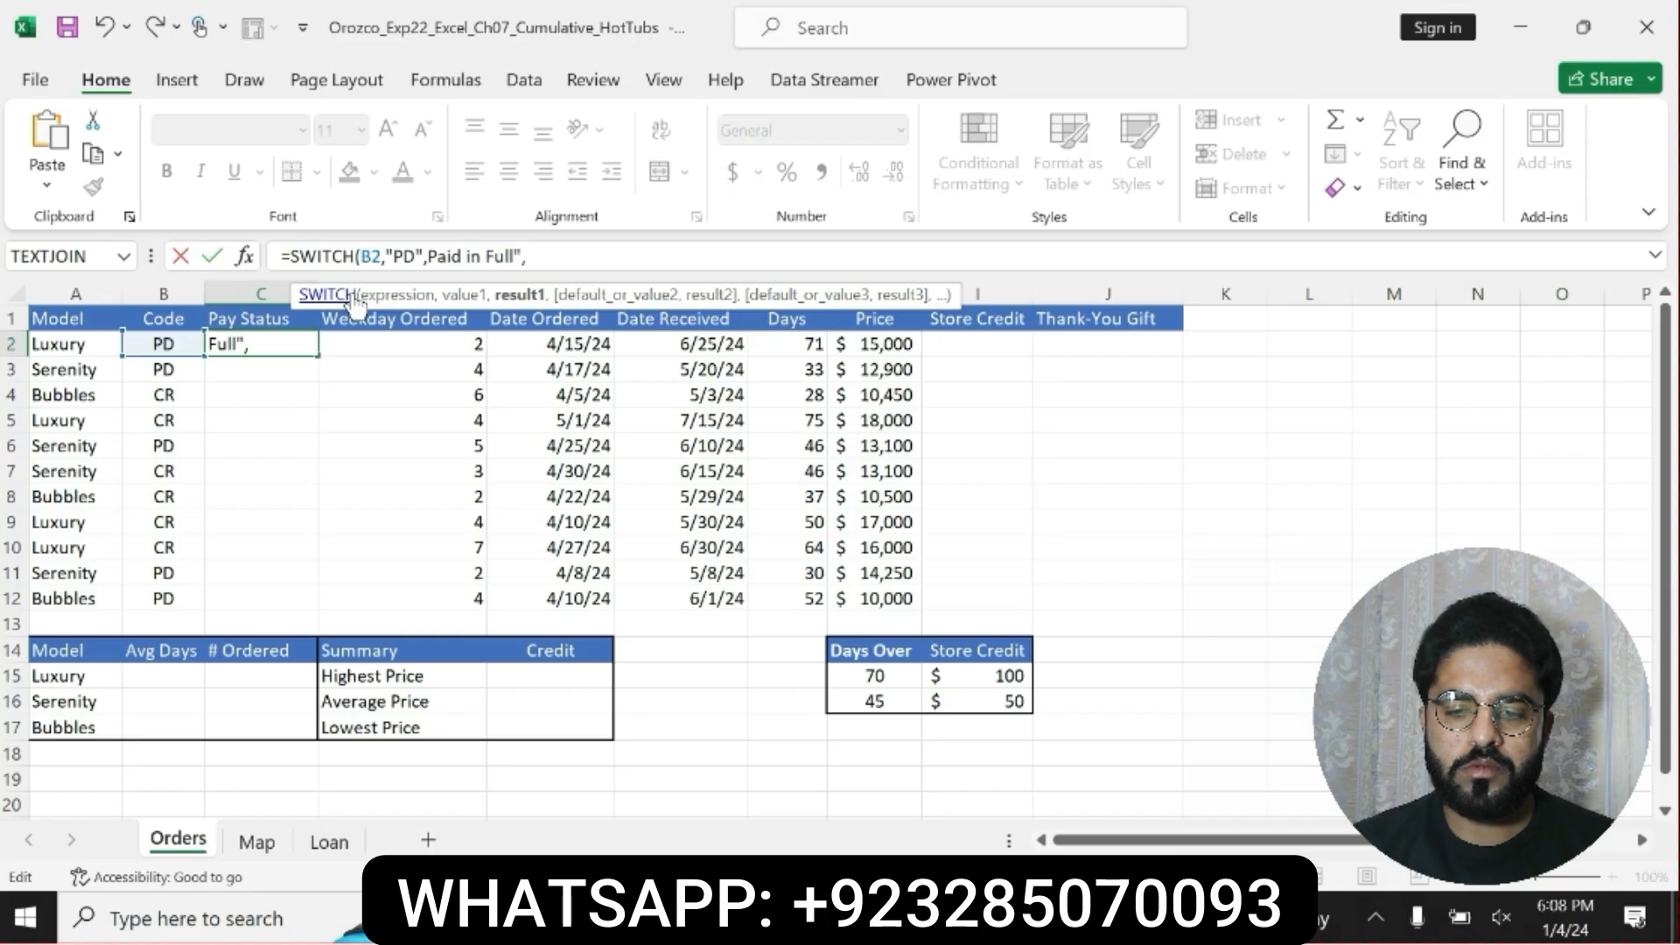
pyautogui.write('"')
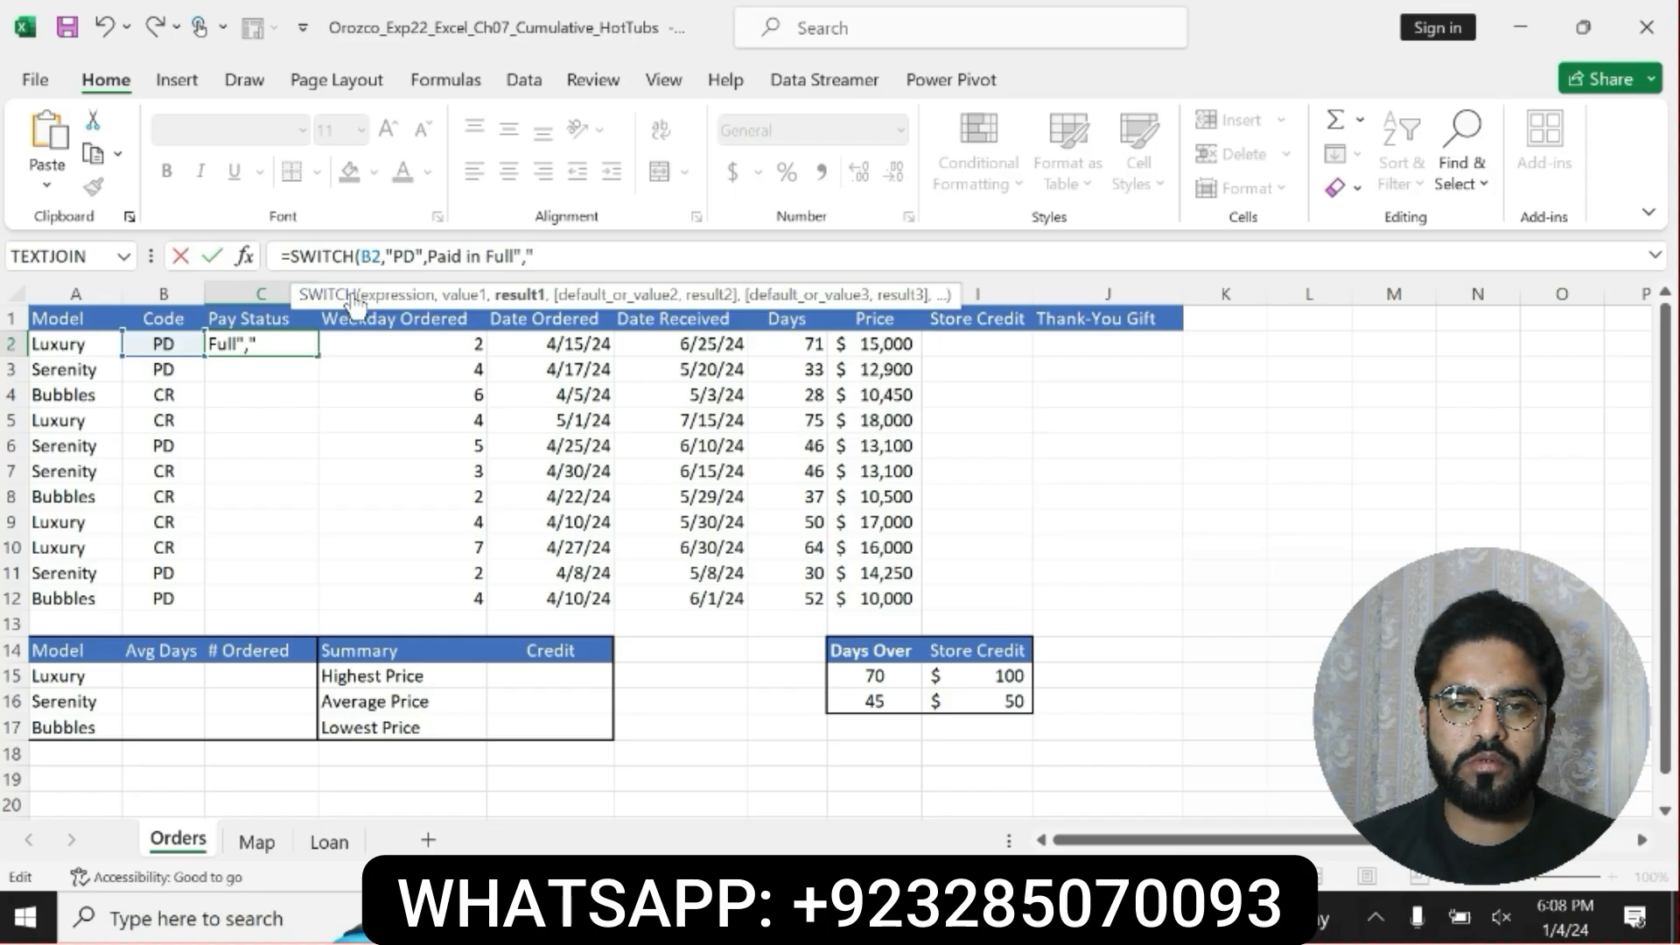
pyautogui.write('CR')
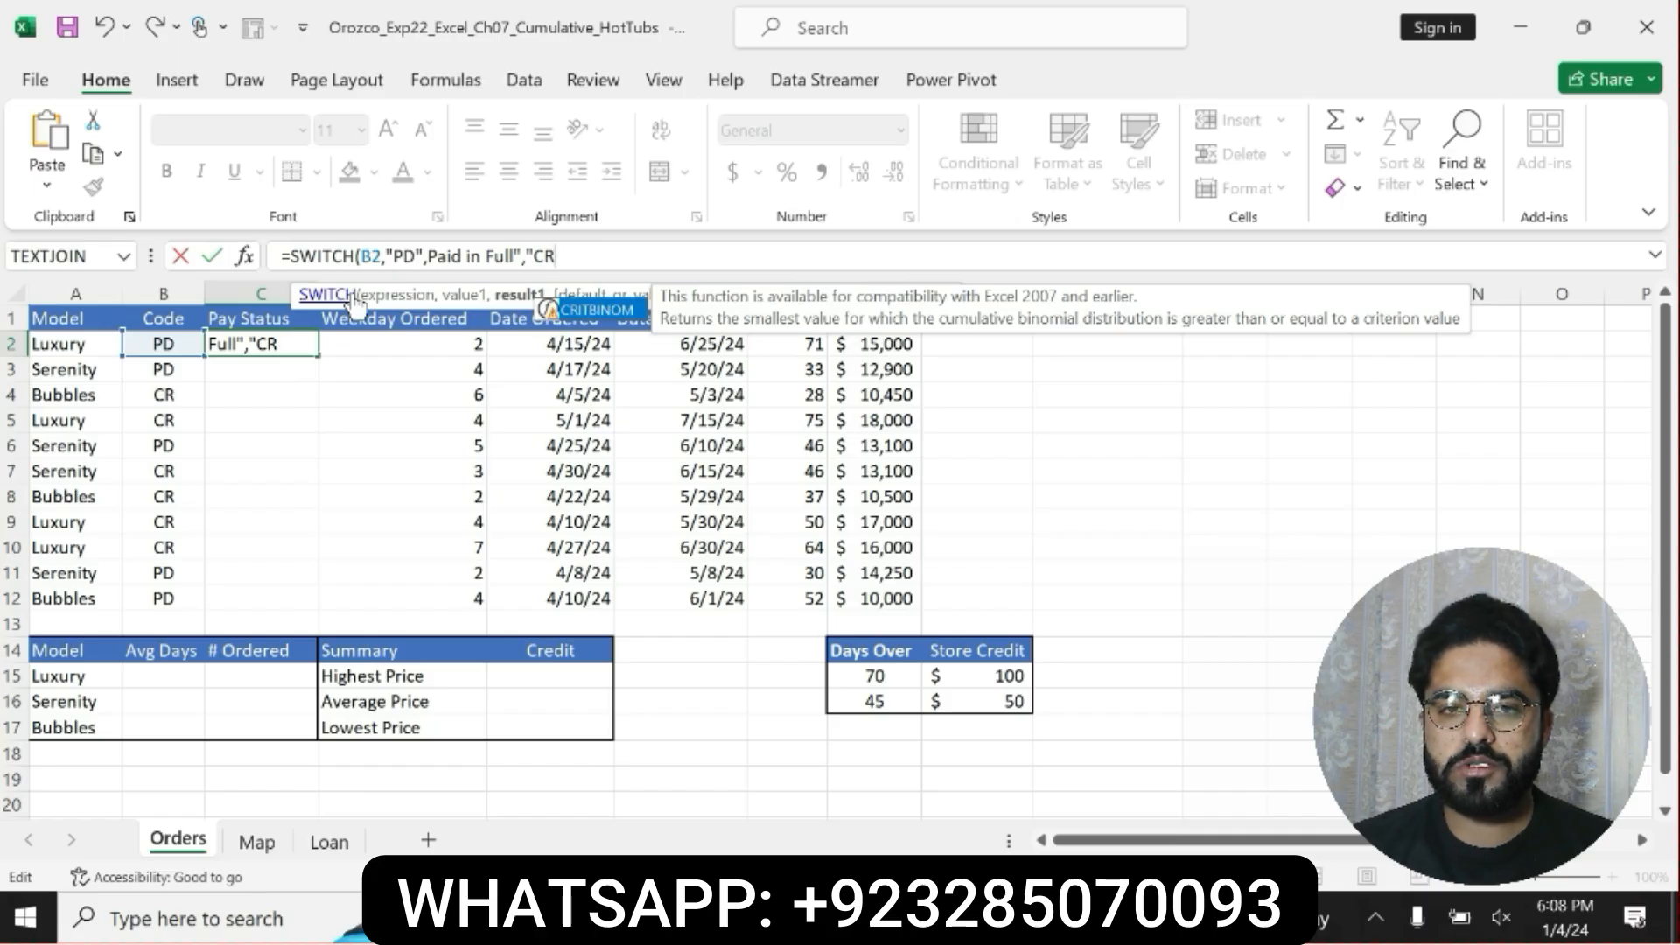
pyautogui.write('",')
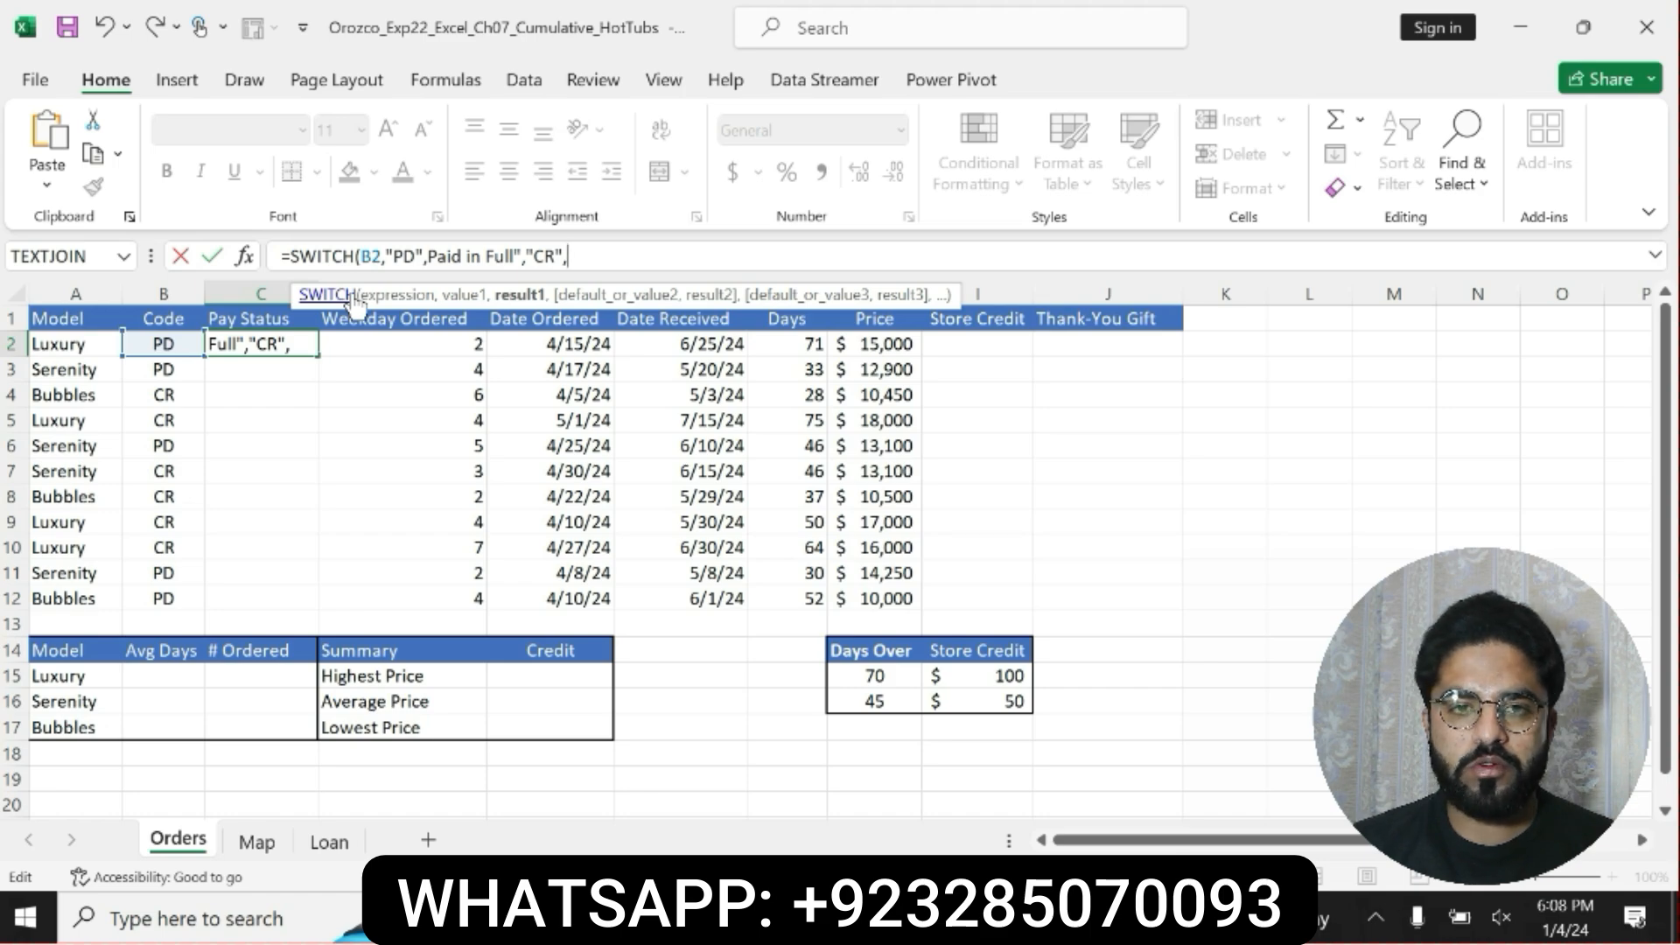
# Add the value "CR" with the result "Credit" to the SWITCH function, close the parenthesis and try to commit the formula.
pyautogui.write('"Cr')
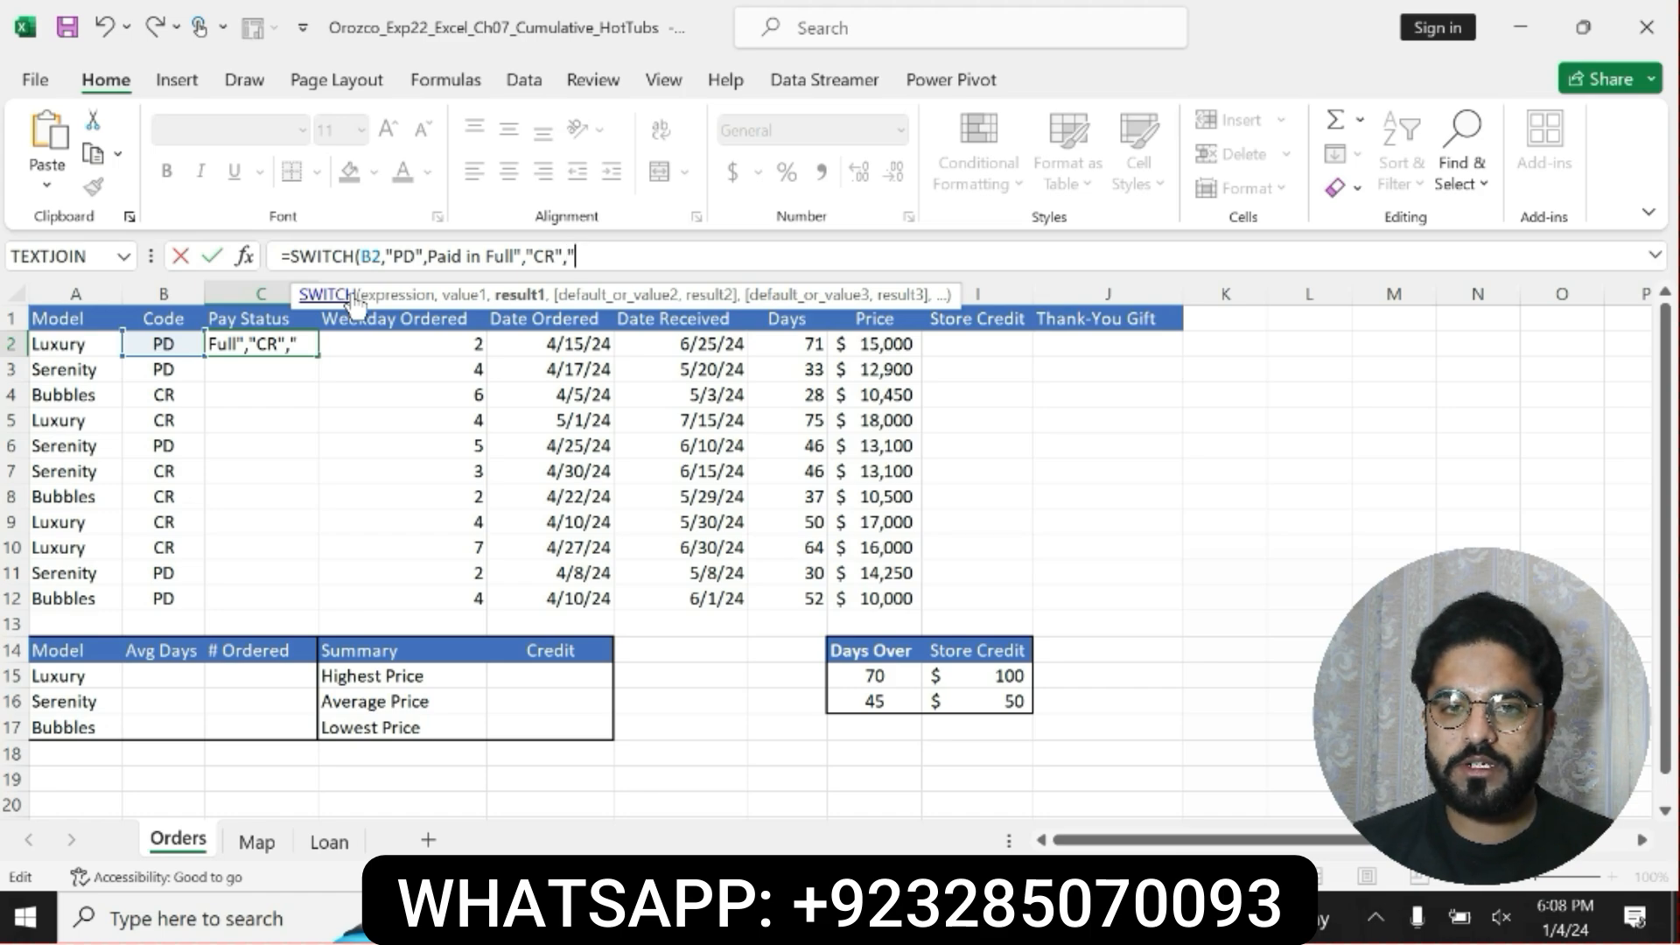
pyautogui.write('edi')
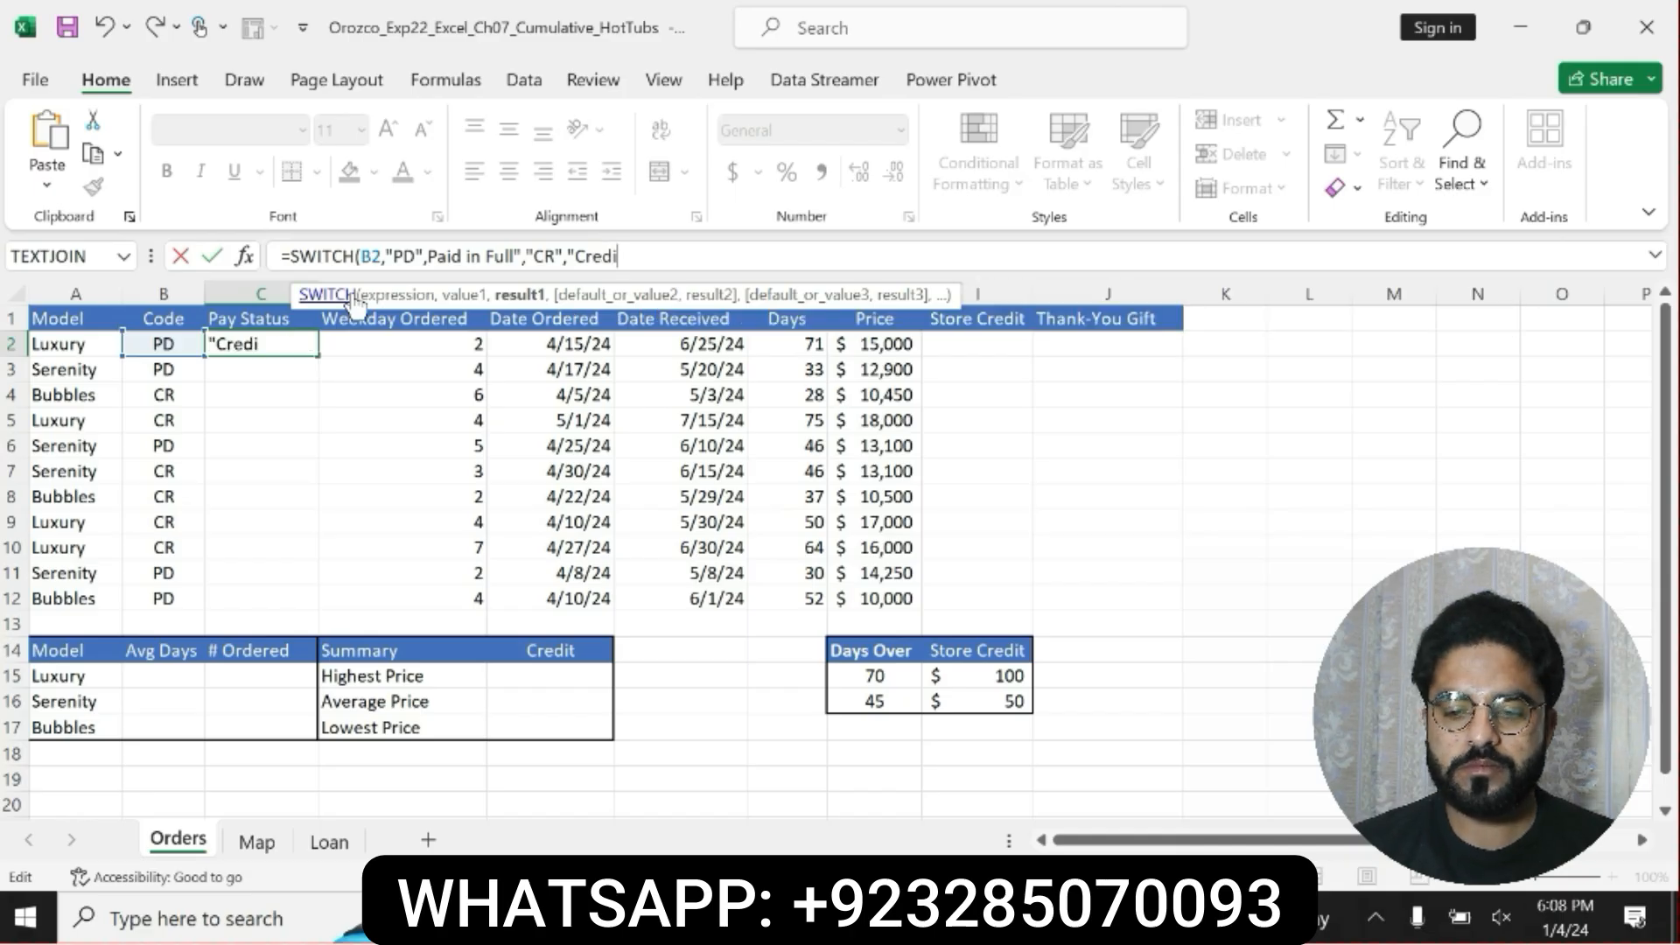
pyautogui.write('t")')
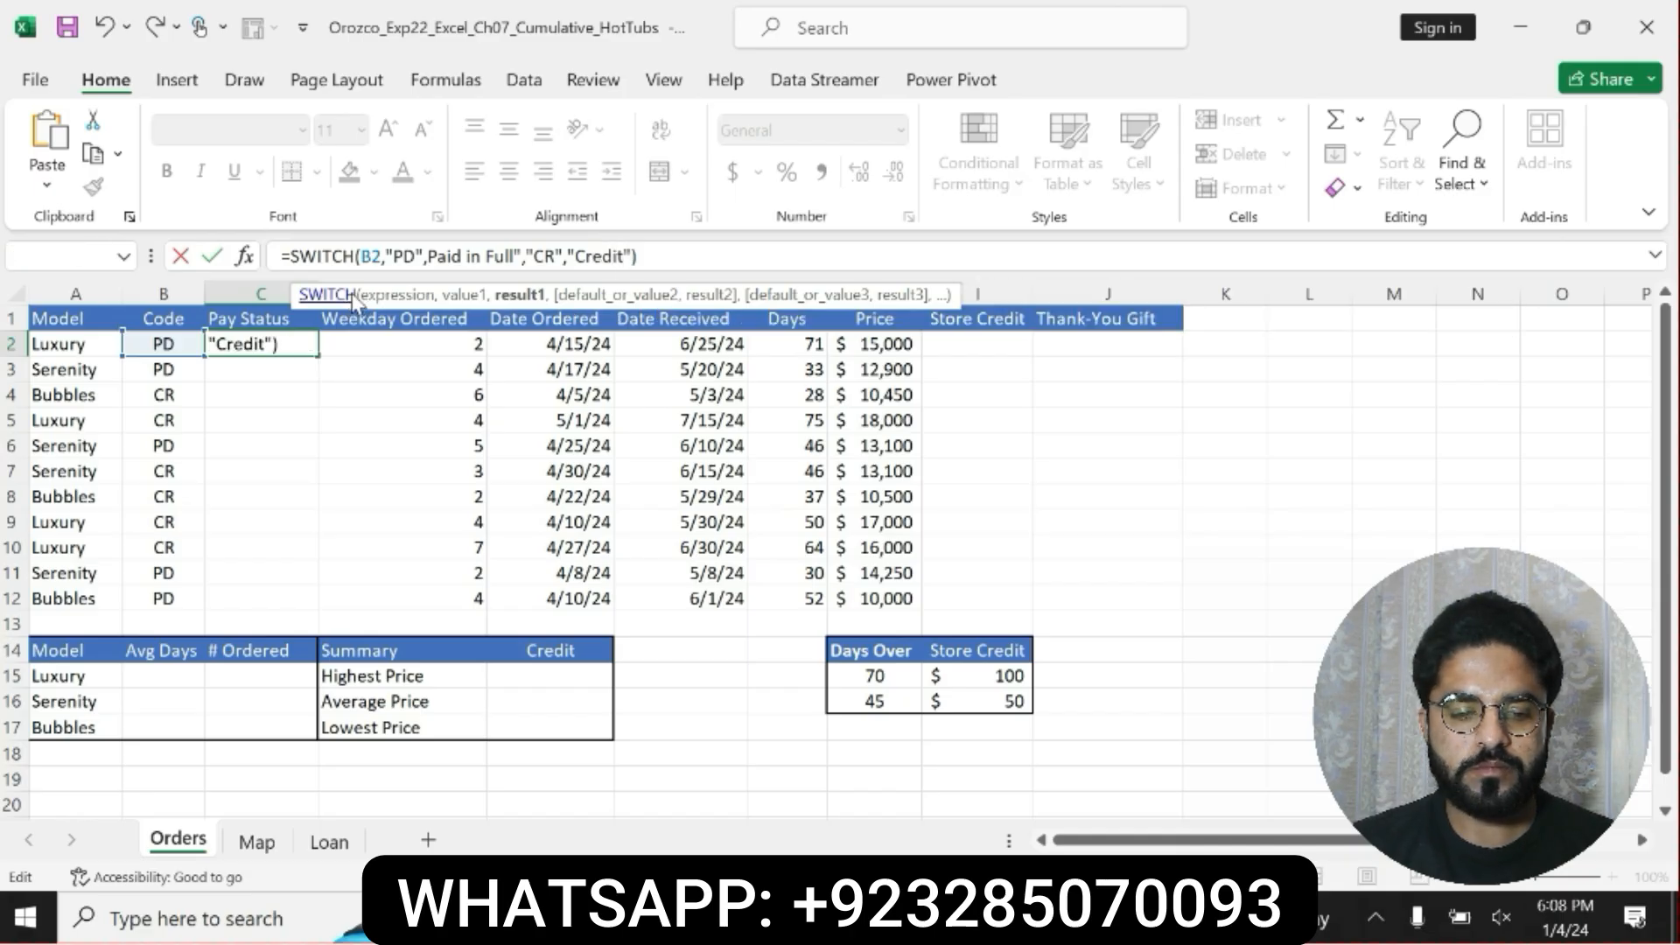
pyautogui.press('Return')
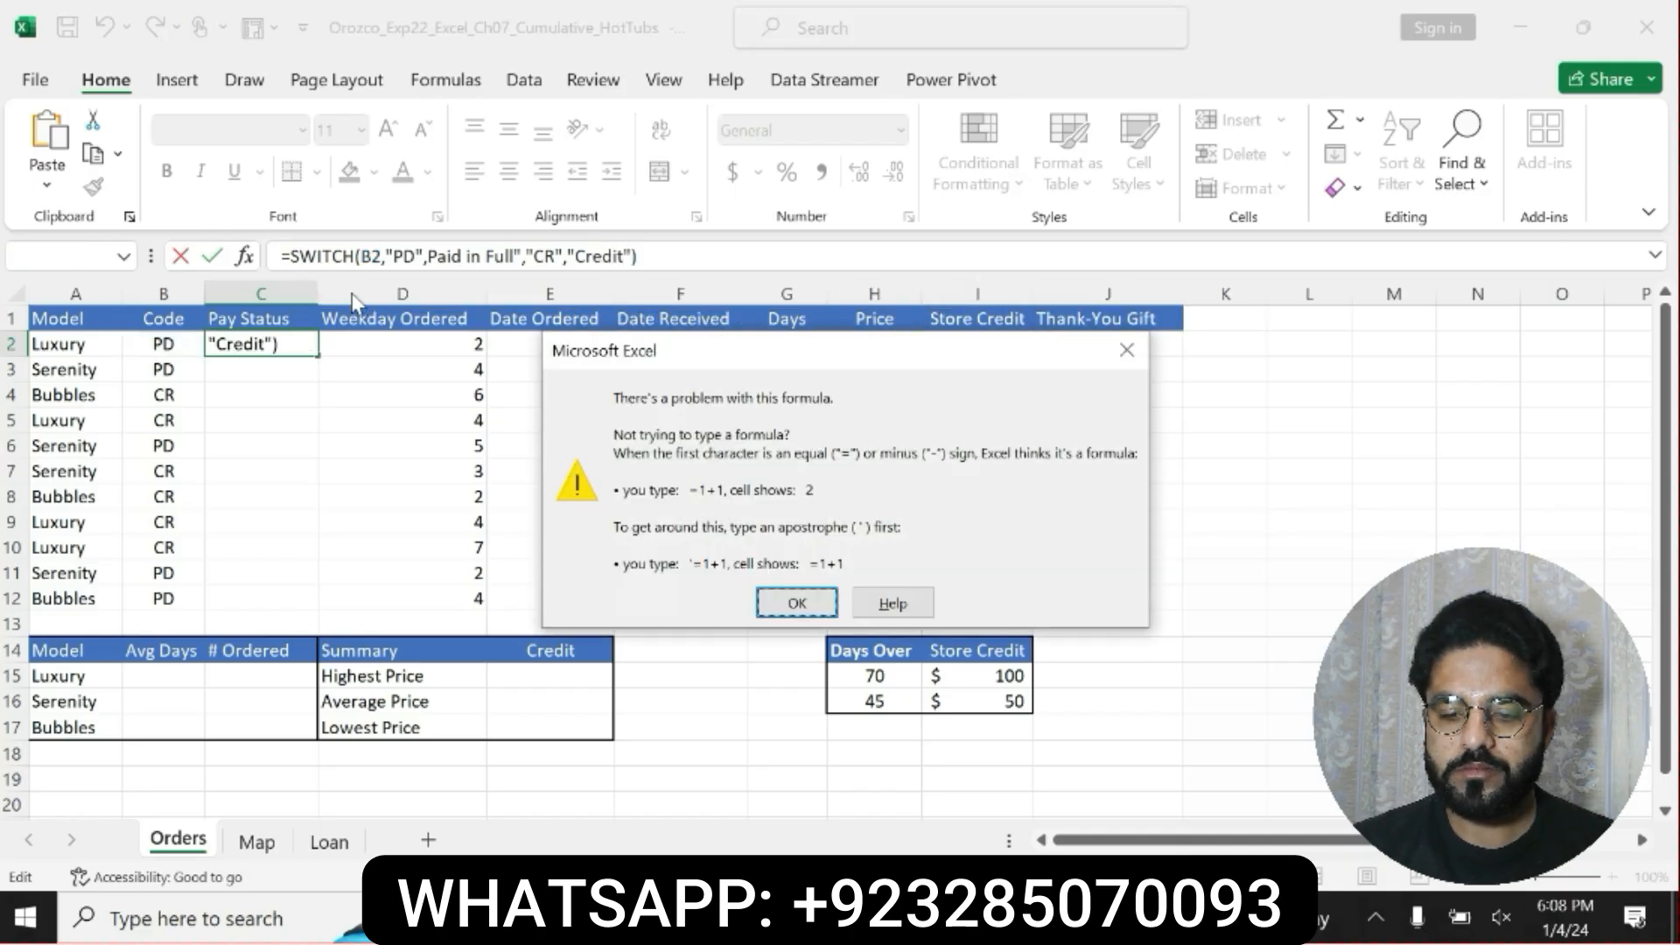
pyautogui.click(1127, 350)
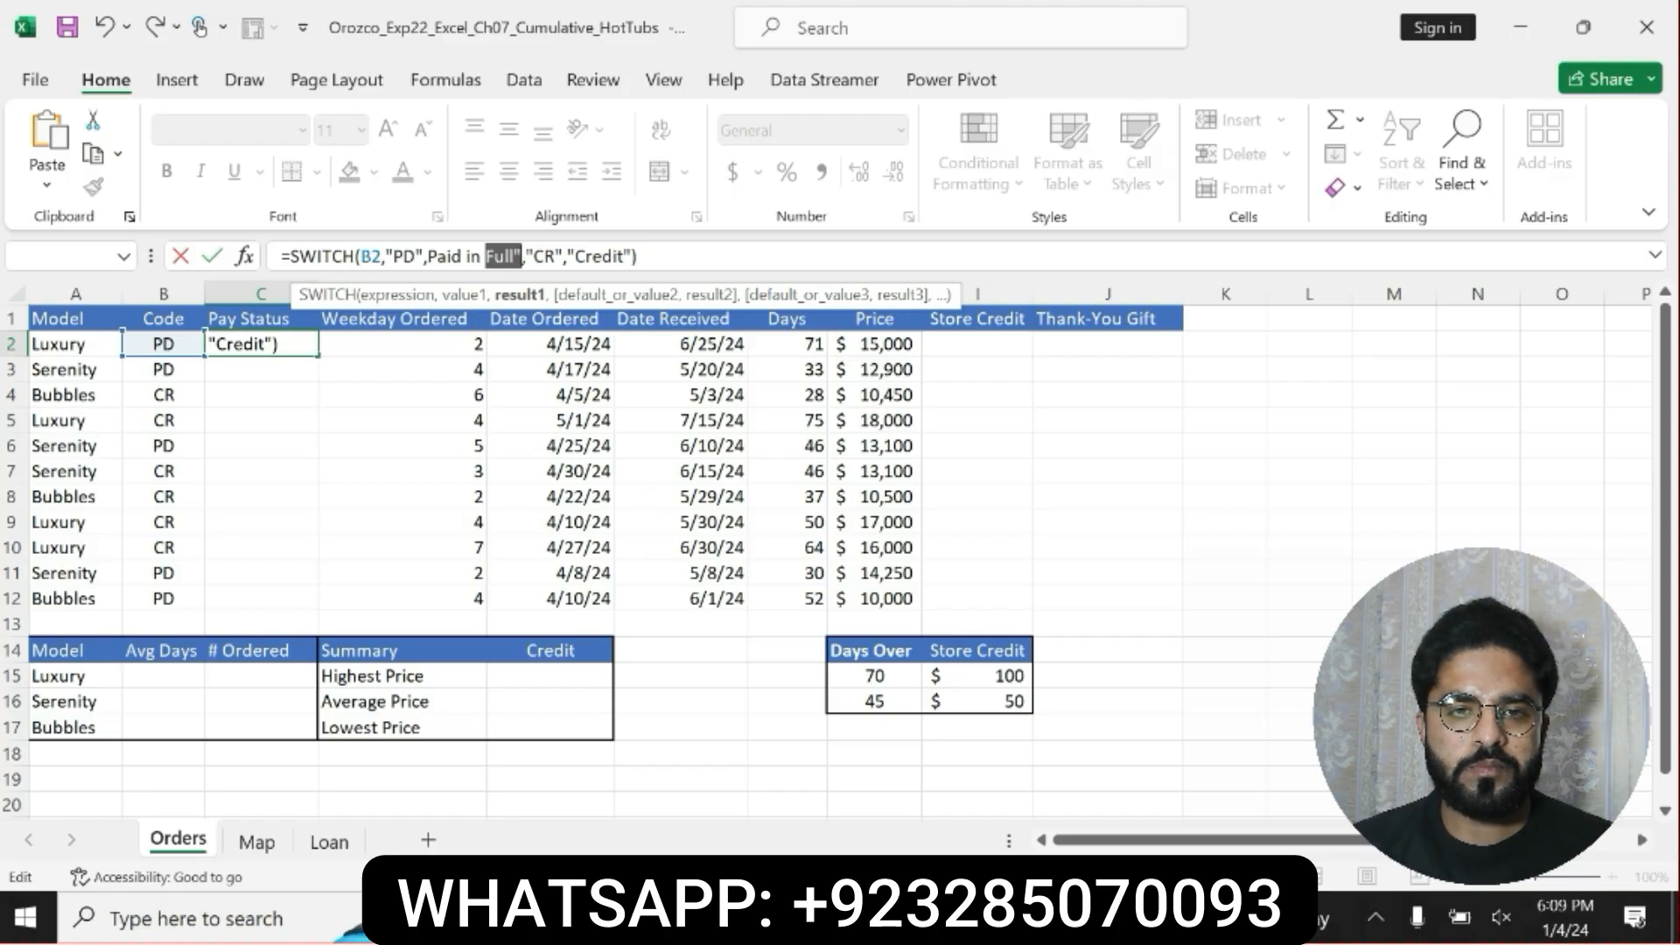
# Check the SWITCH formula's text around "Paid in Full" and try to commit it again as written.
pyautogui.click(523, 255)
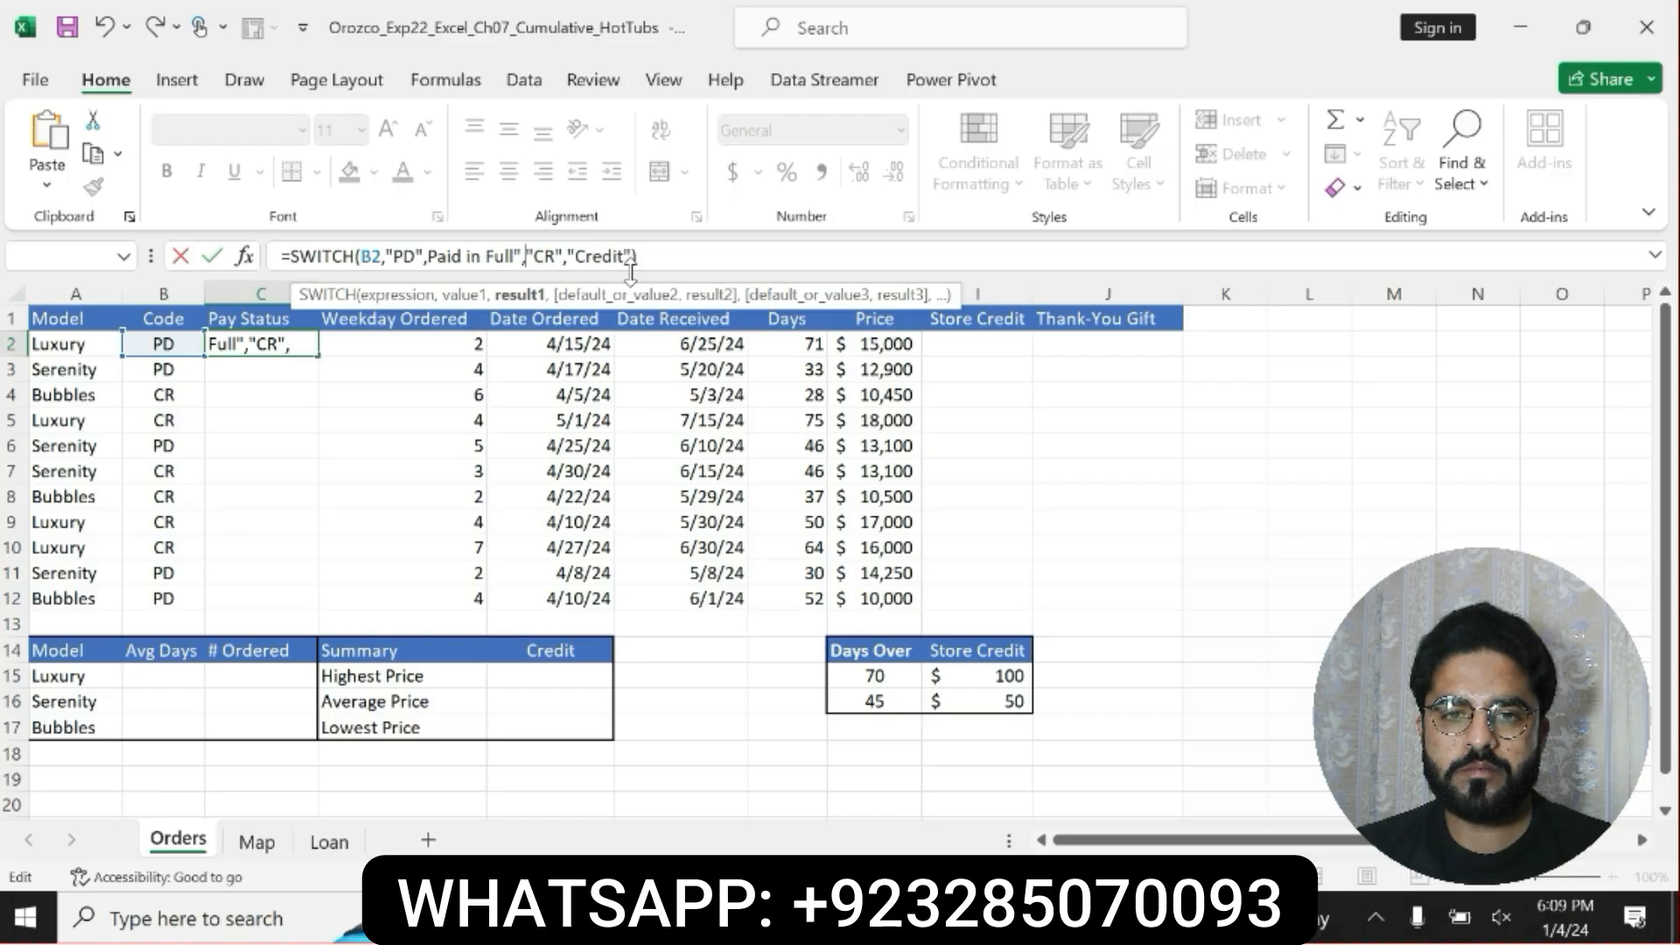
pyautogui.click(669, 251)
pyautogui.press('Return')
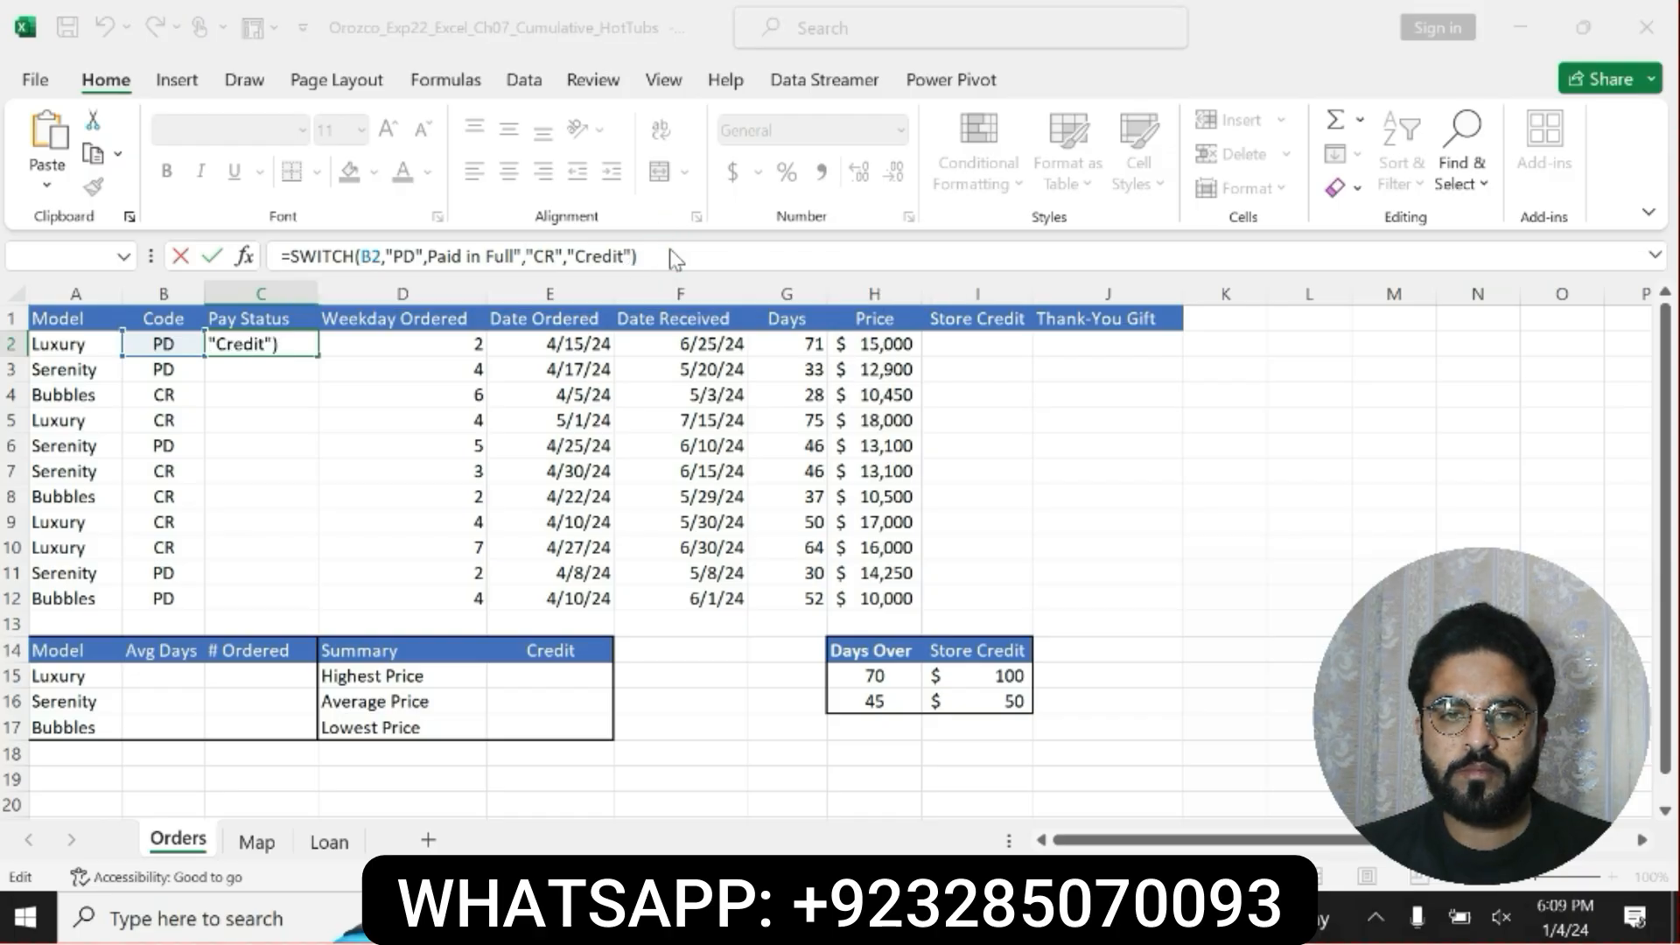
pyautogui.click(797, 604)
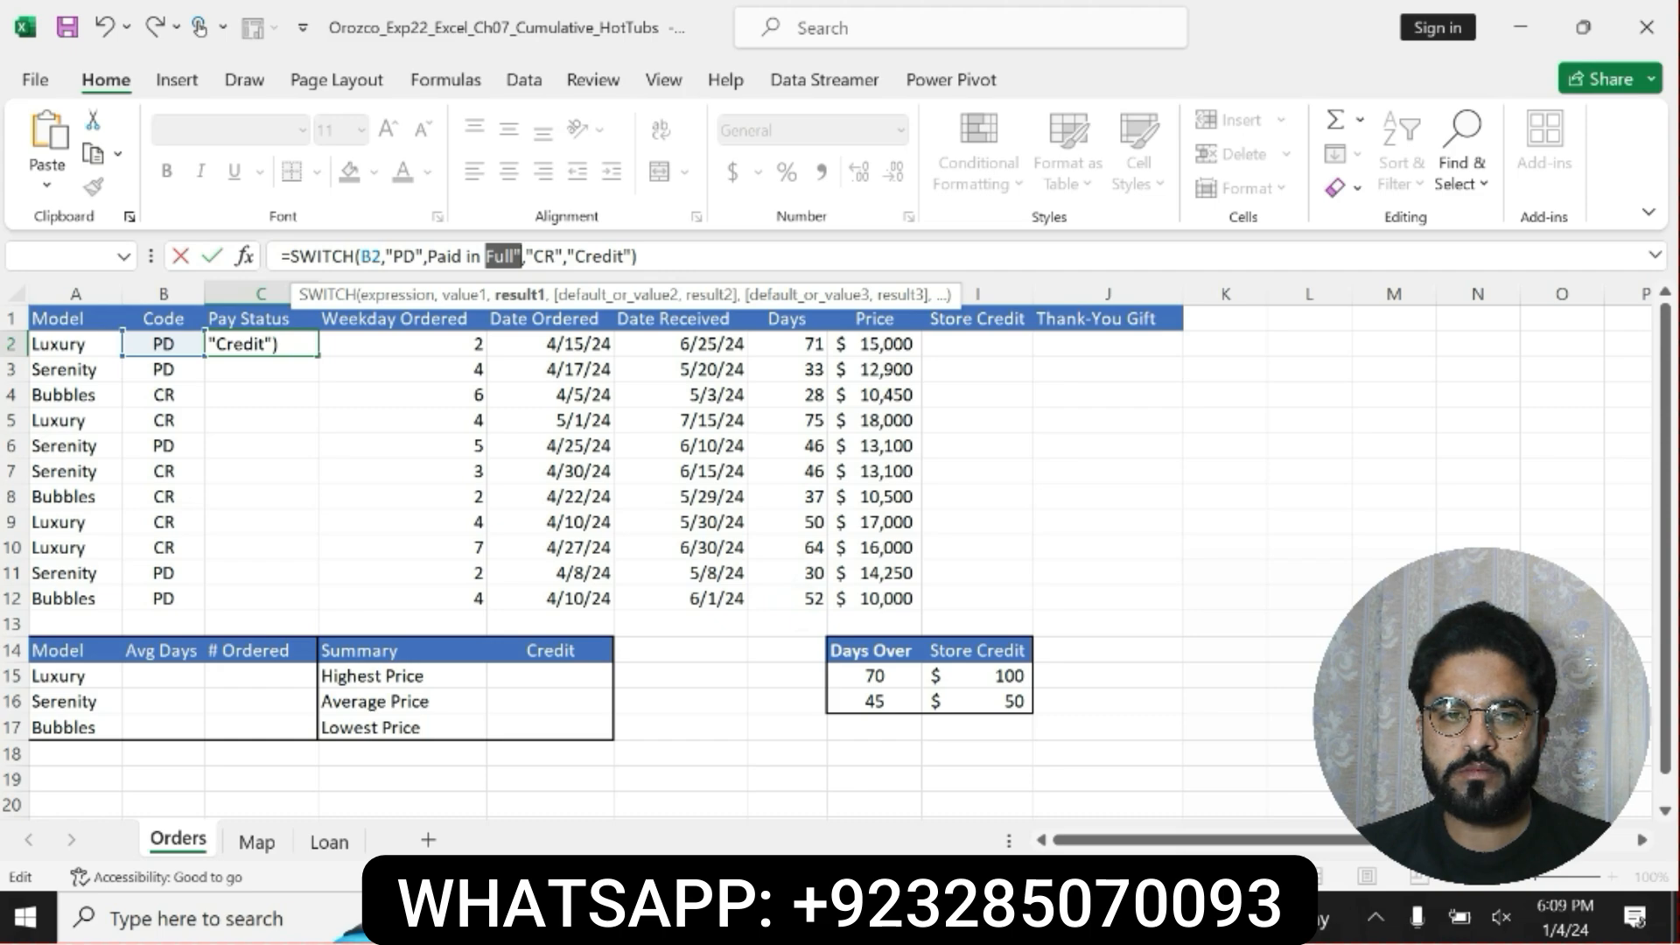
# Insert the missing opening quotation mark before Paid in Full in C2's SWITCH formula and commit it.
pyautogui.click(428, 256)
pyautogui.click(523, 257)
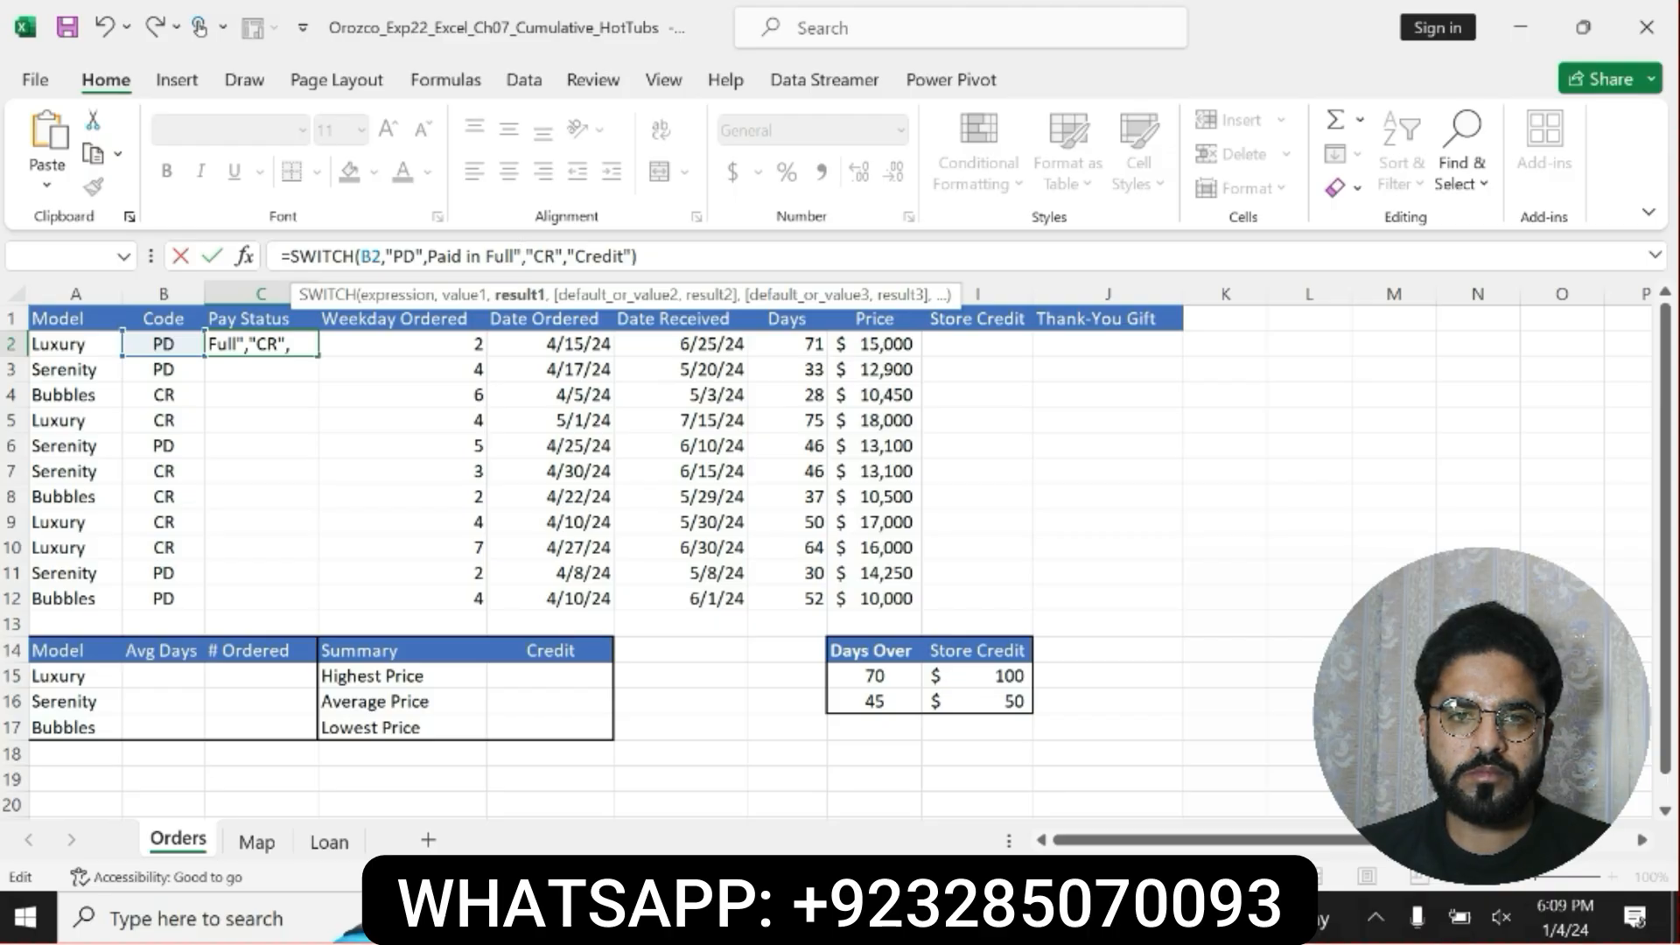
pyautogui.write('"')
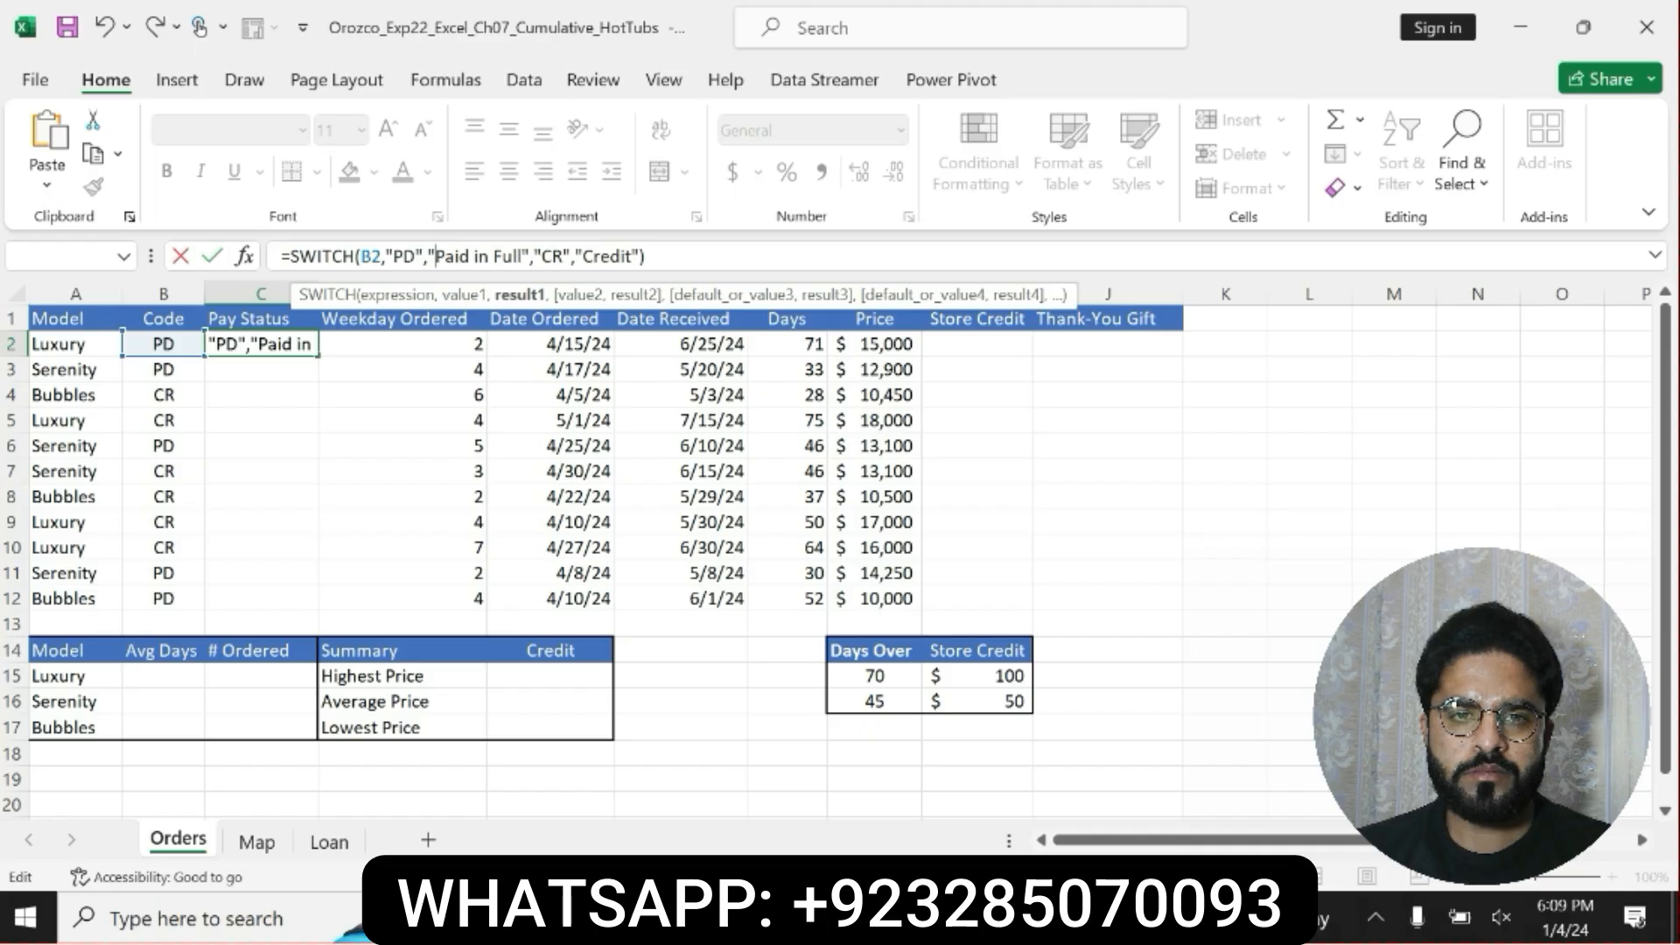
pyautogui.click(666, 255)
pyautogui.press('Return')
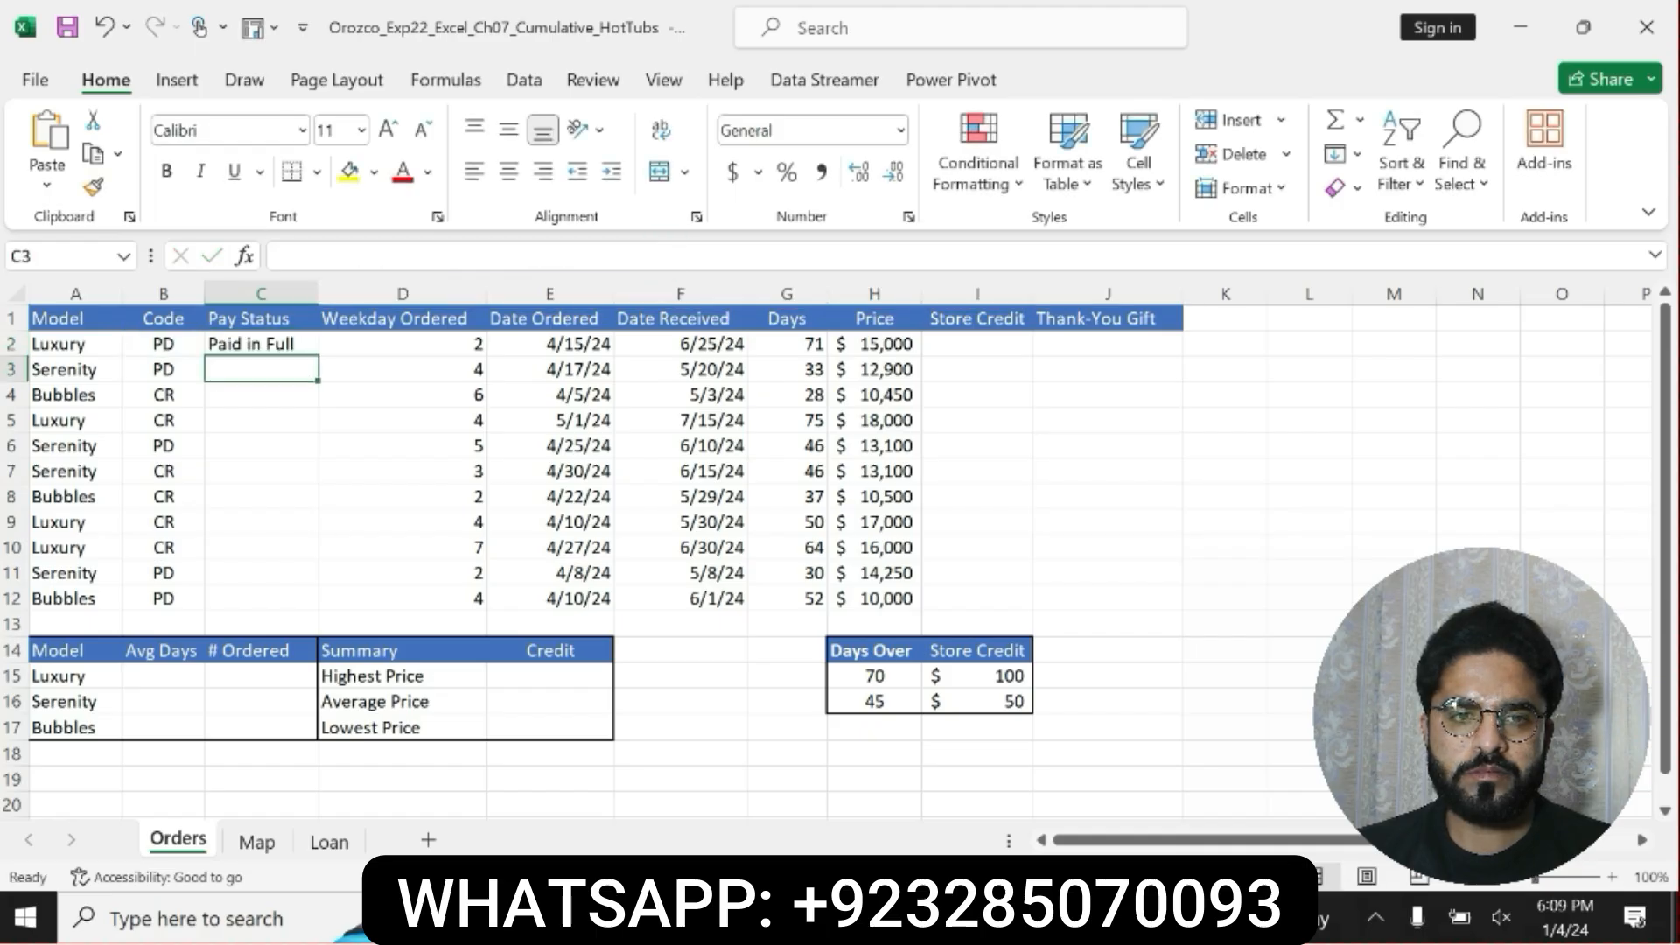
# Review the complete SWITCH formula in cell C2, leaving it as it is.
pyautogui.click(269, 342)
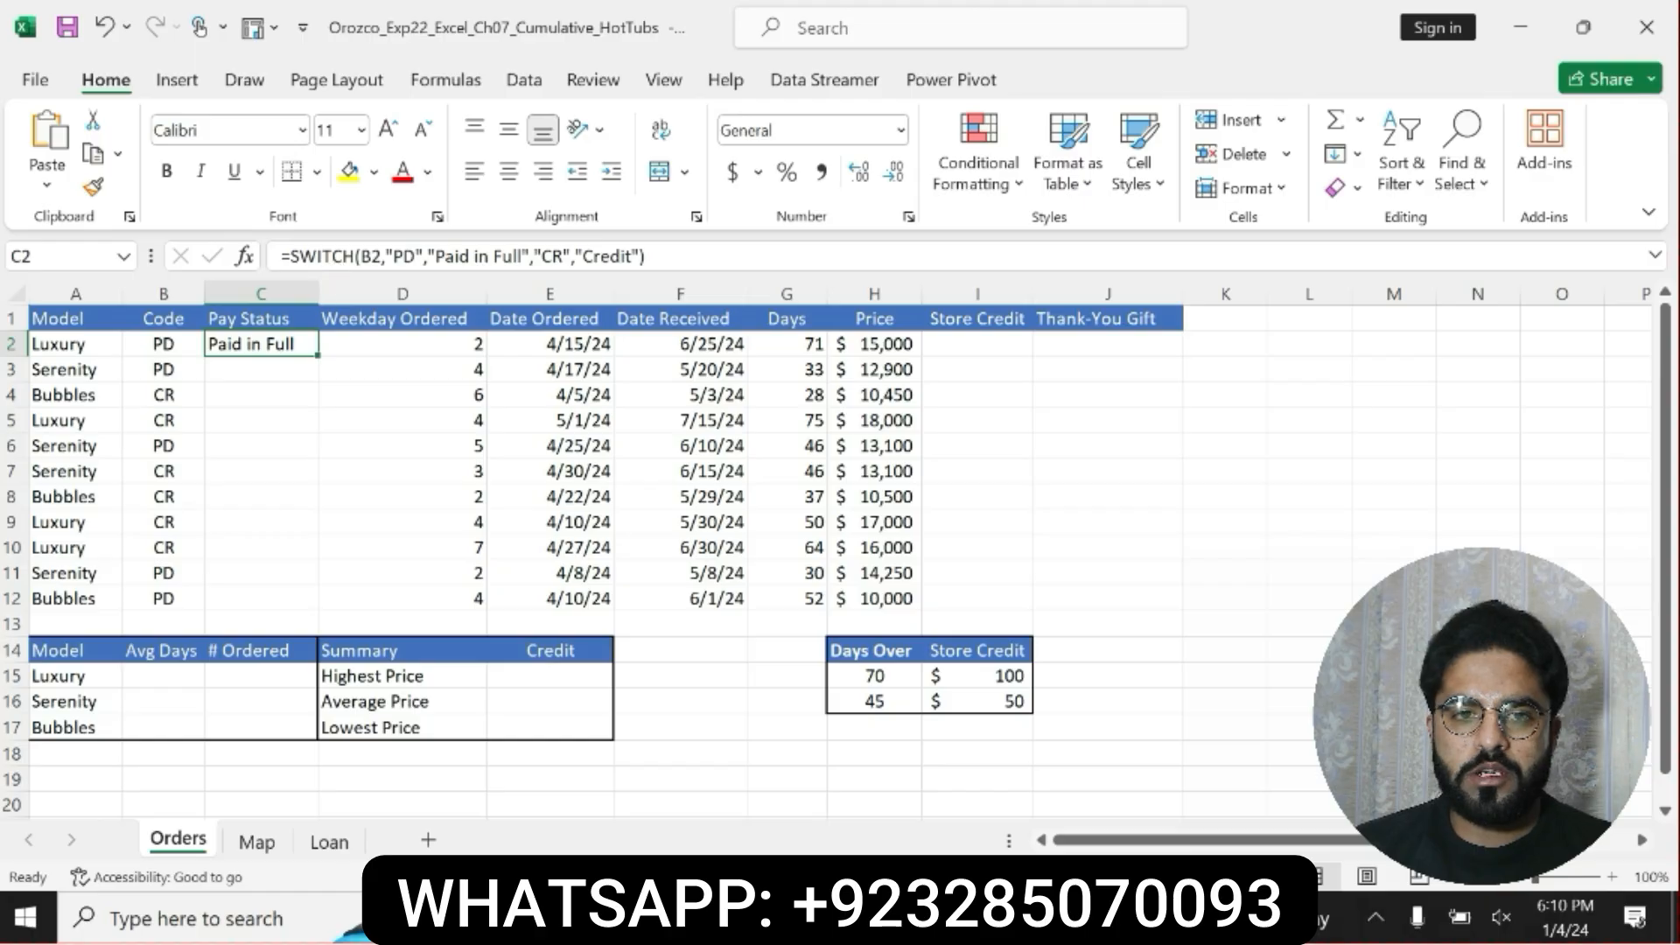
pyautogui.moveTo(280, 255); pyautogui.dragTo(646, 256)
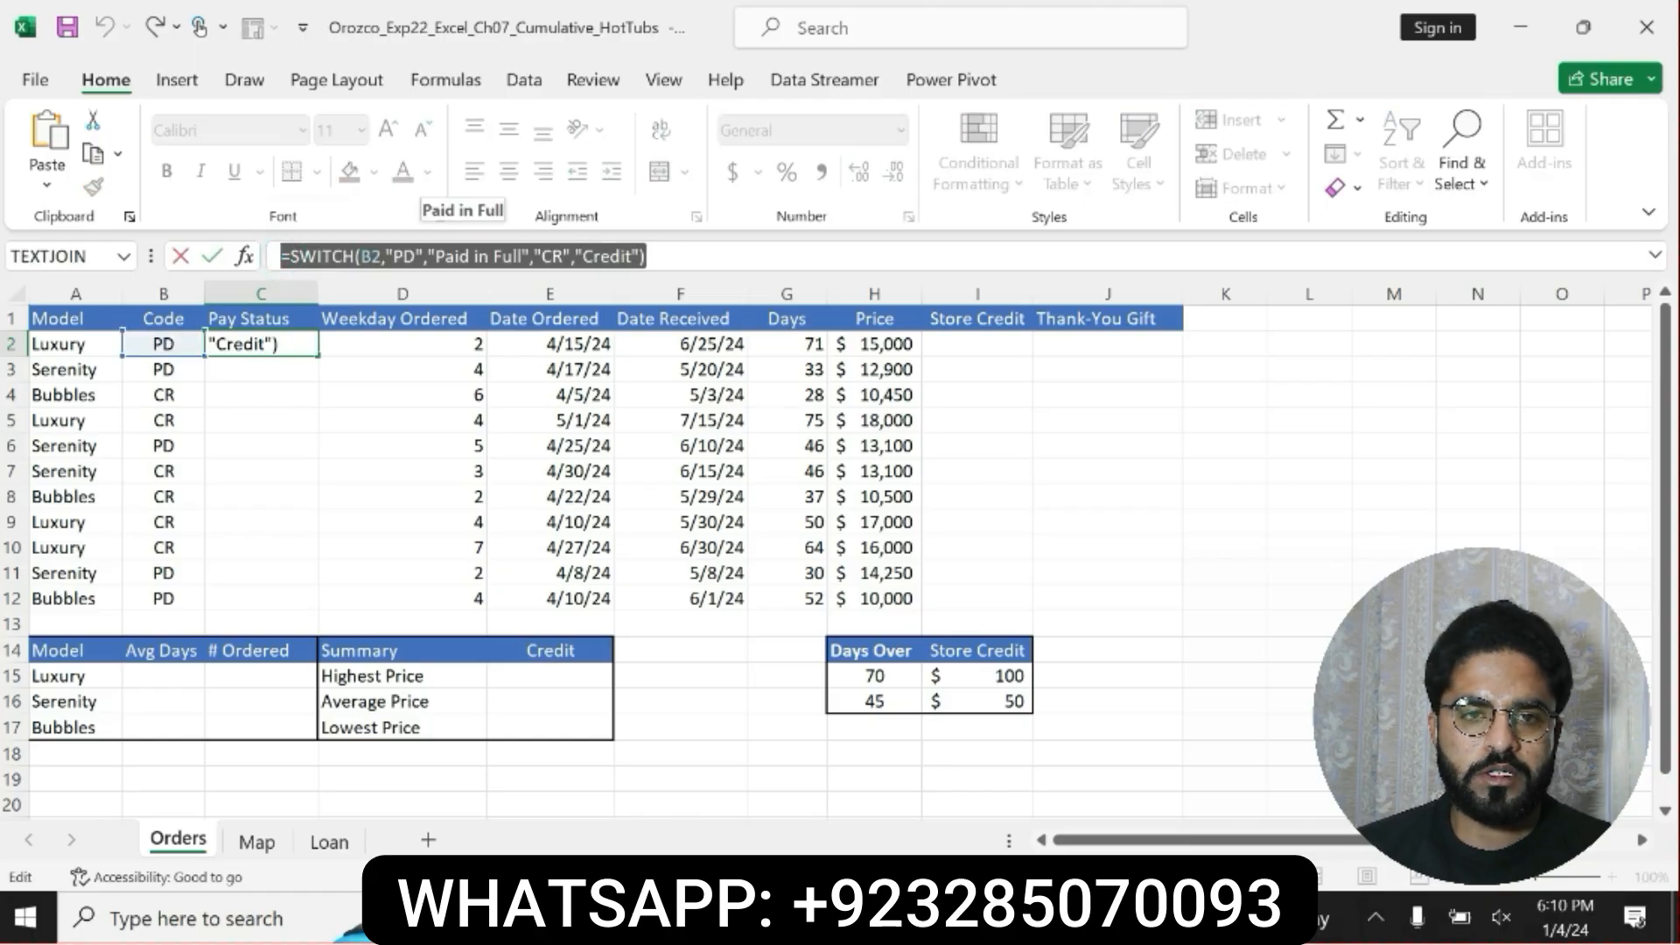
pyautogui.click(646, 256)
pyautogui.press('Return')
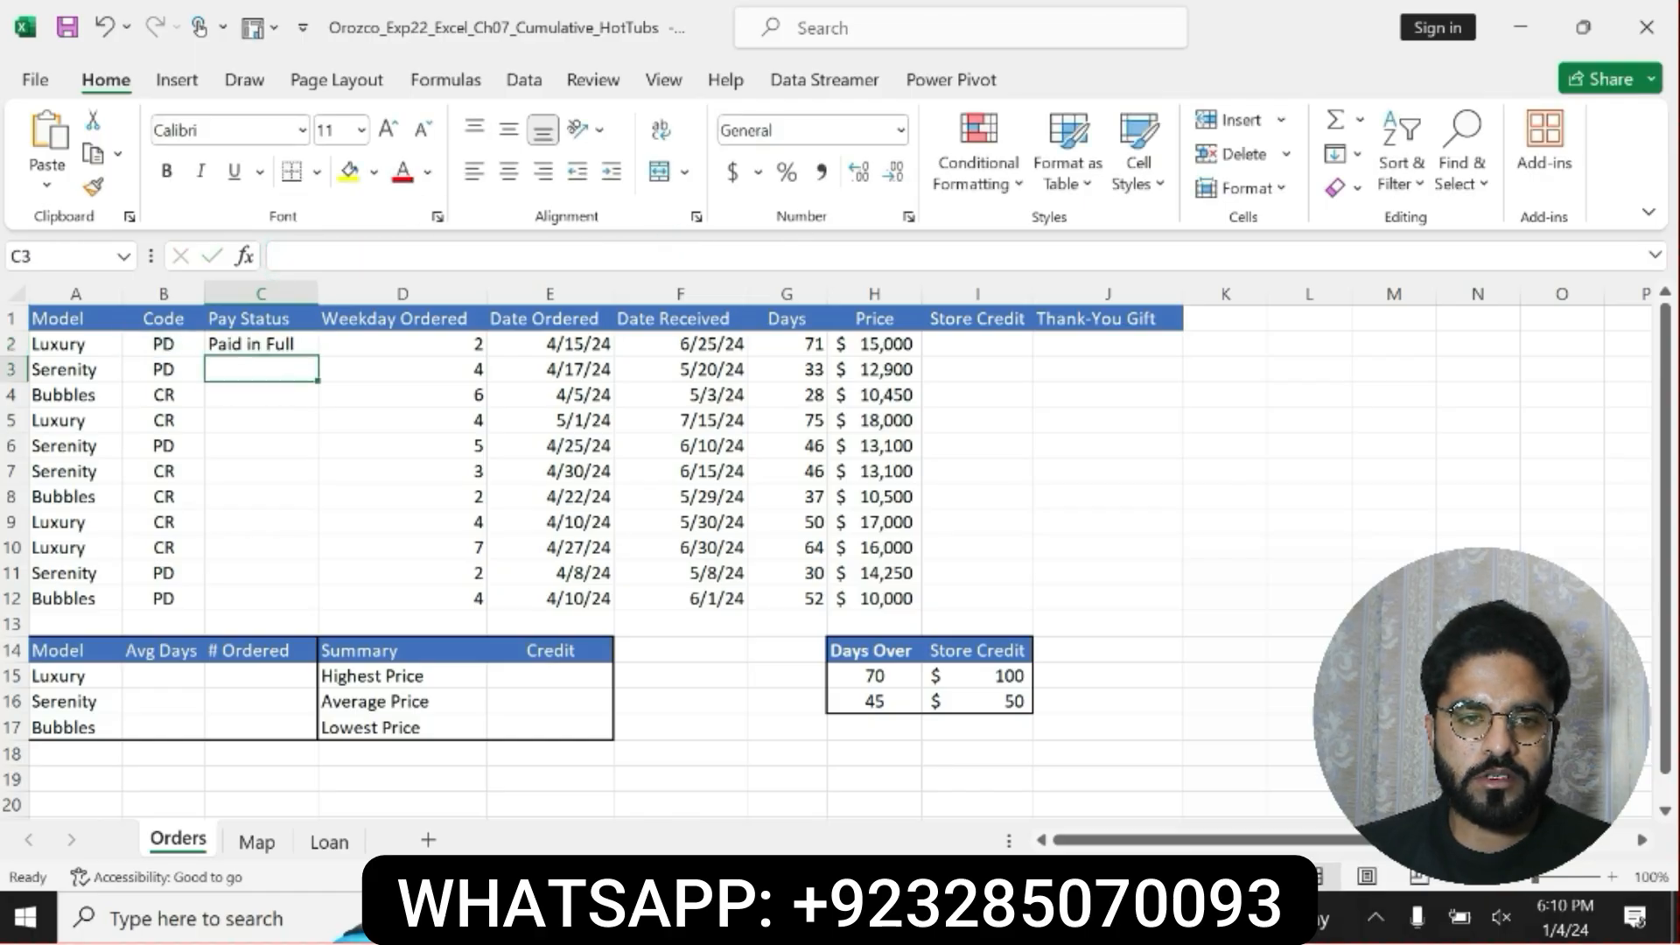
# Switch to the Word instructions and check the step 5 sentence about which range the function is copied to.
pyautogui.click(622, 918)
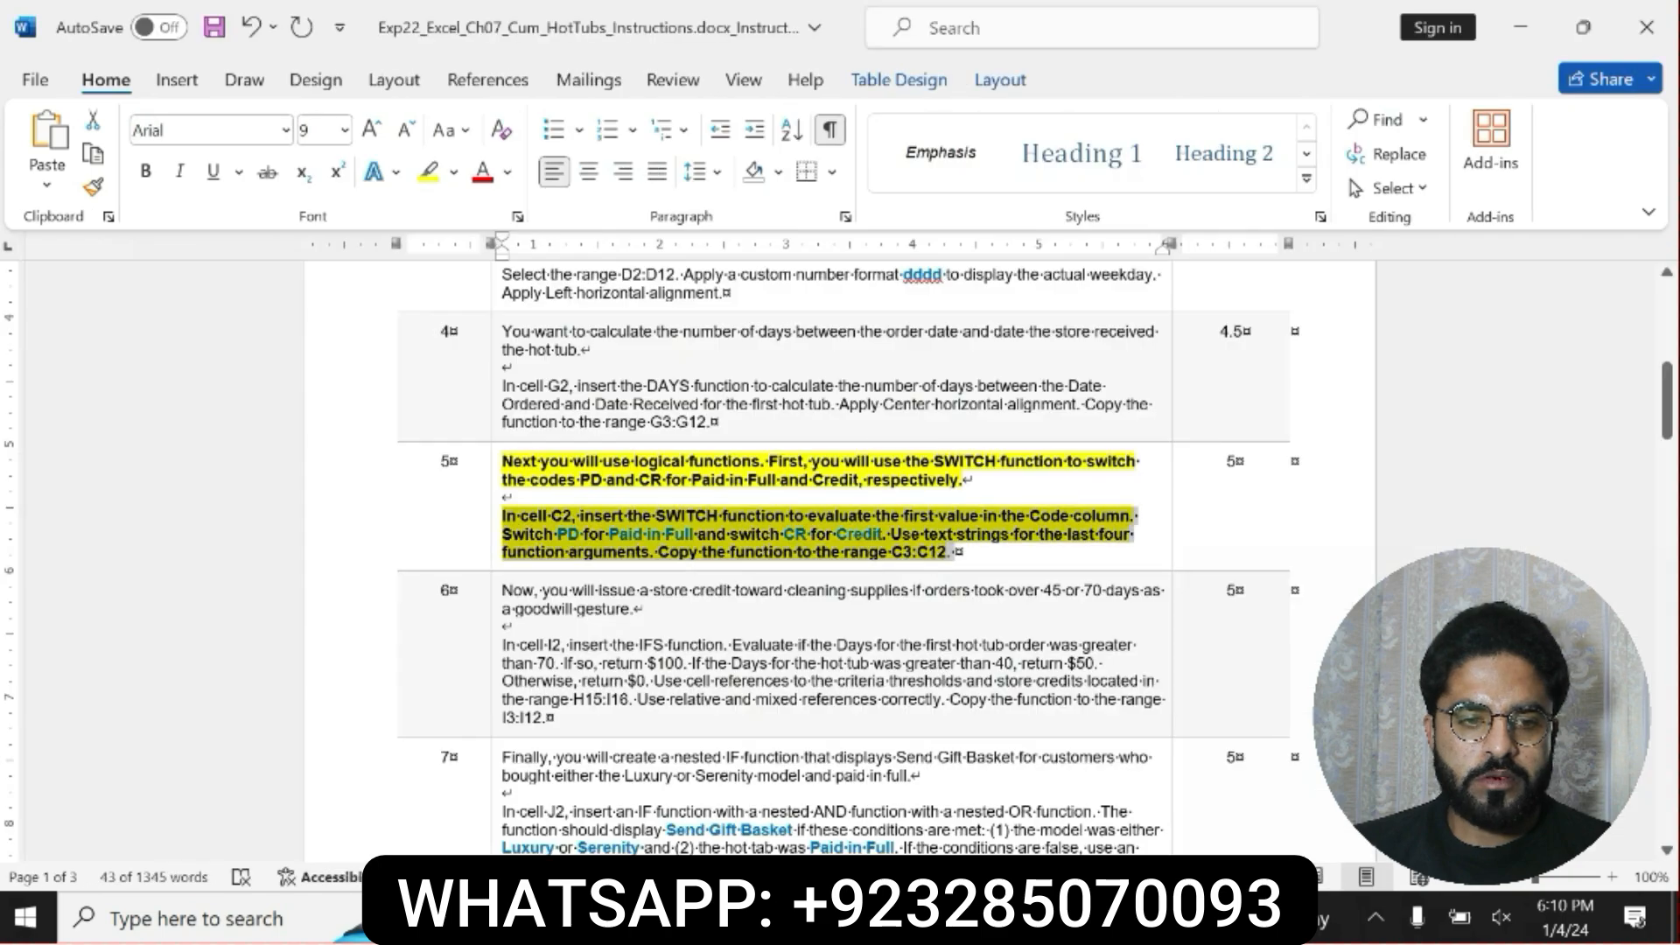
pyautogui.click(842, 560)
pyautogui.moveTo(661, 553); pyautogui.dragTo(955, 553)
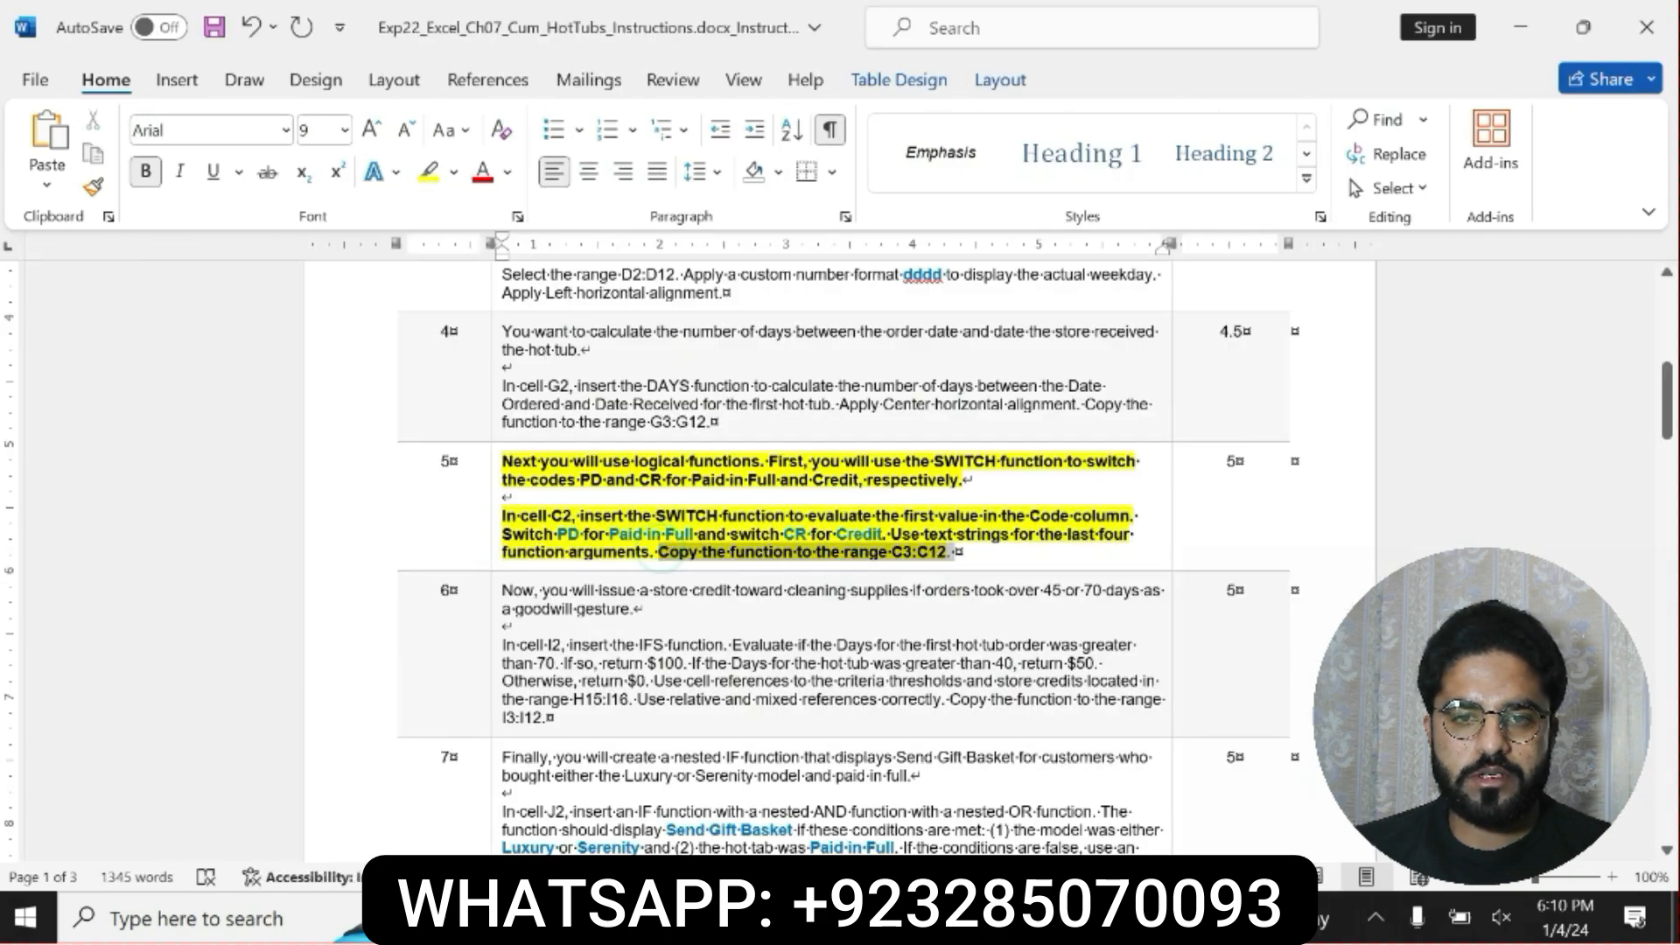
# Switch to the Excel workbook and copy the SWITCH function from C2 down to the range C3:C12.
pyautogui.hotkey('alt', 'Tab')
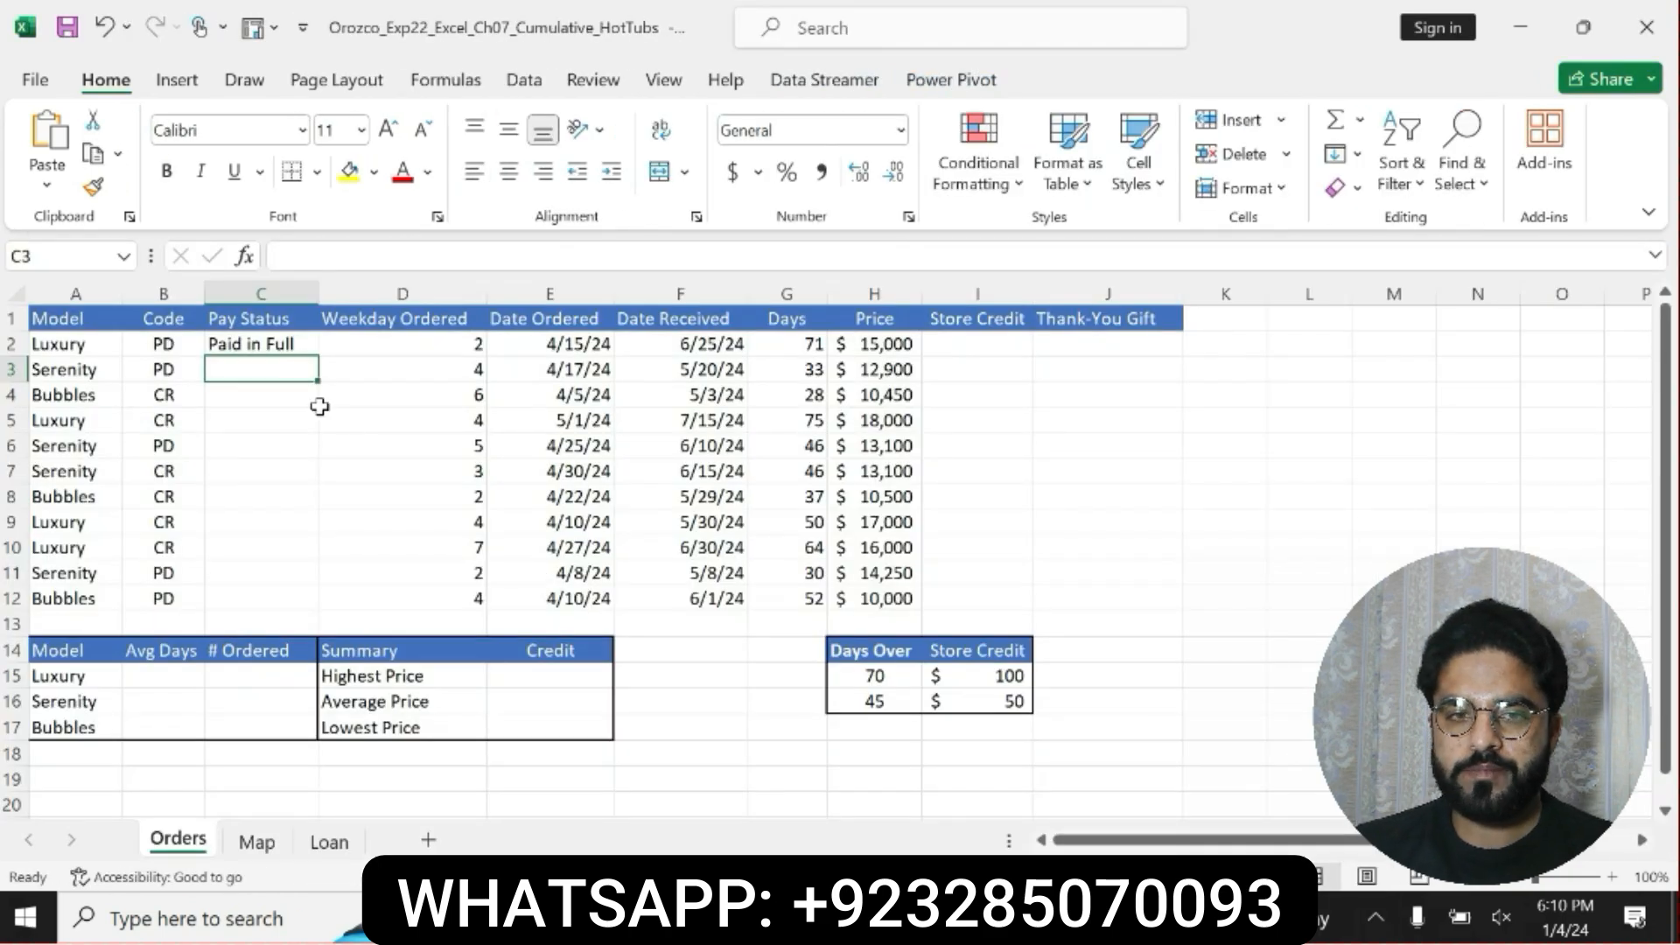
pyautogui.click(302, 348)
pyautogui.moveTo(317, 354); pyautogui.dragTo(315, 623)
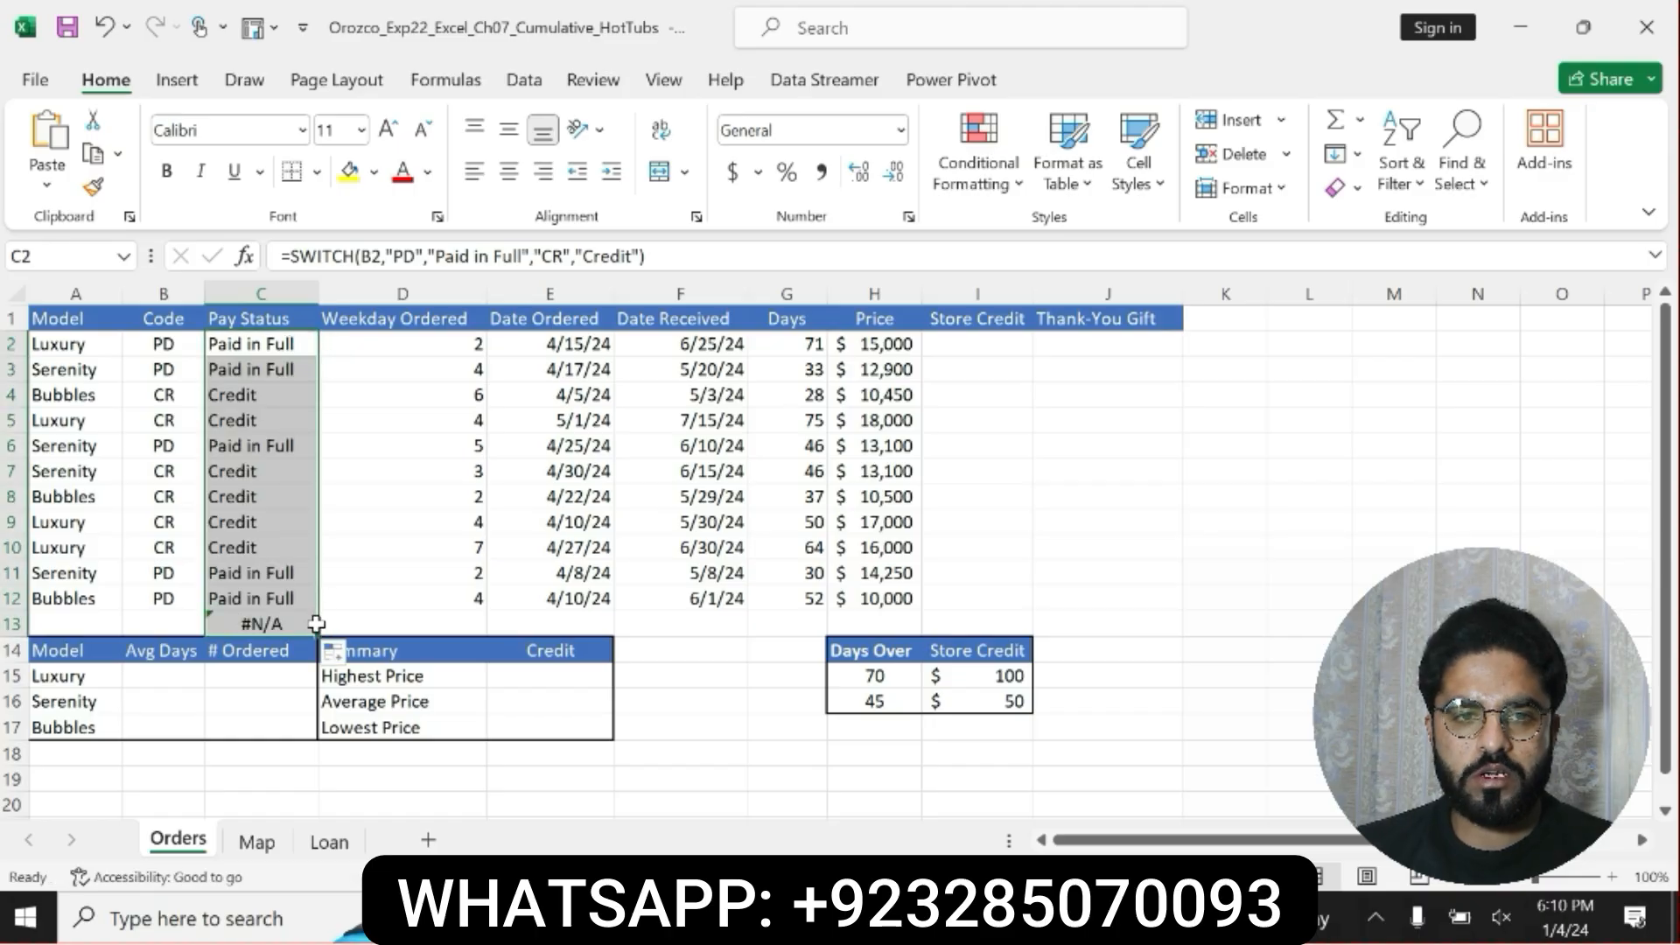
pyautogui.hotkey('ctrl', 'z')
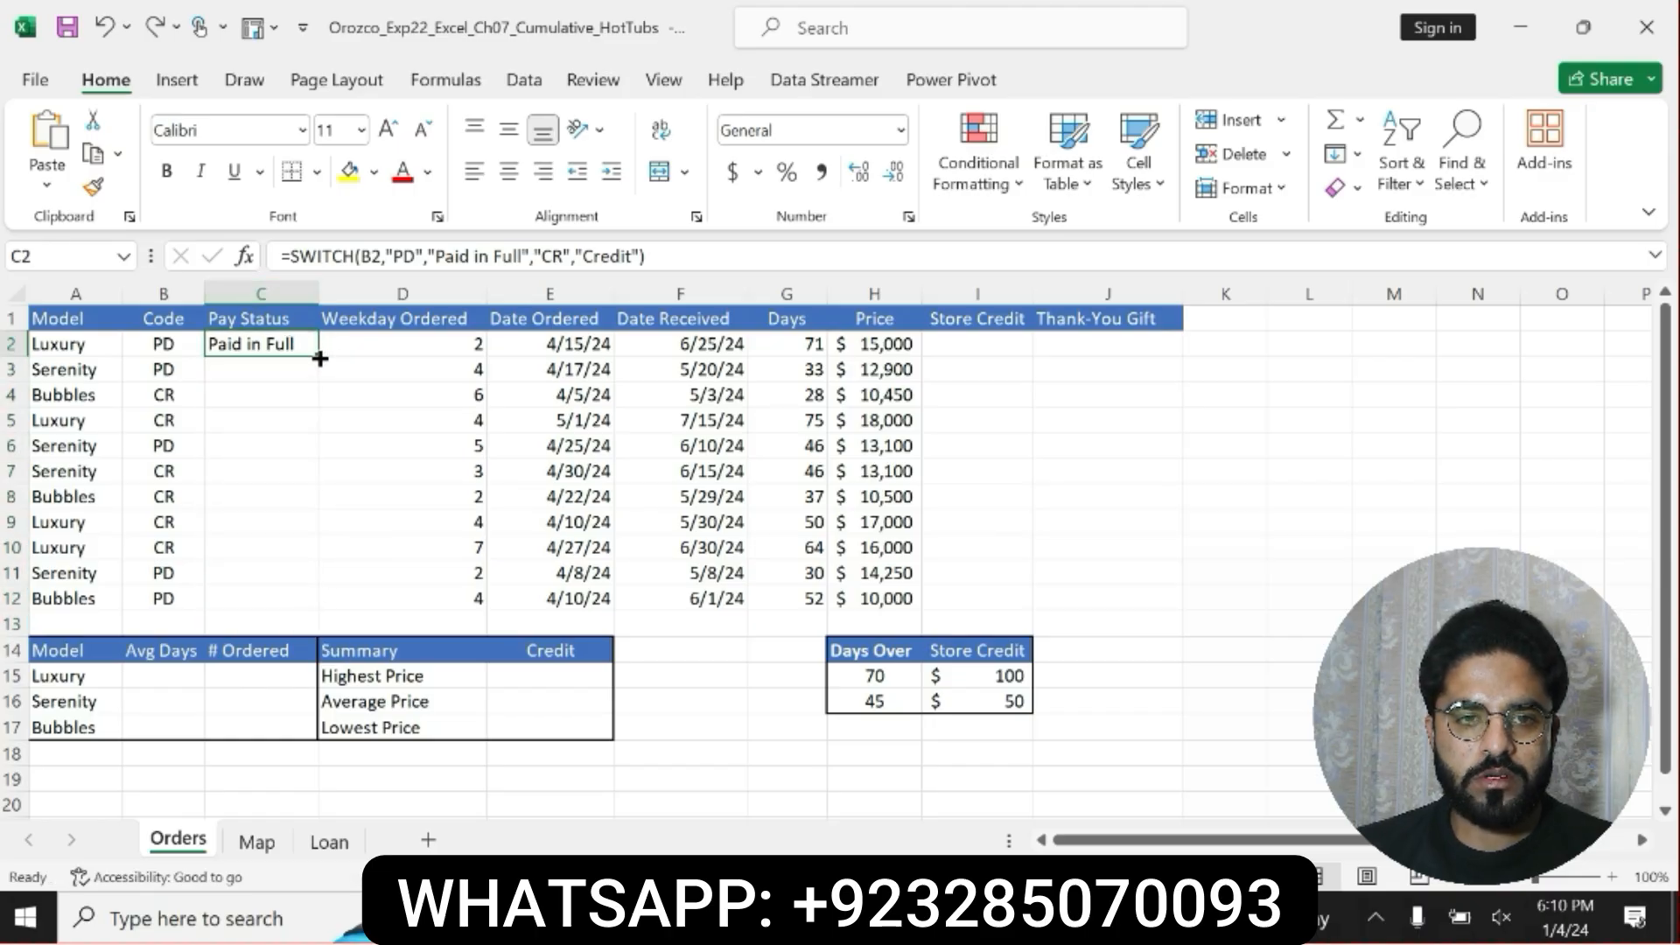
pyautogui.moveTo(319, 358); pyautogui.dragTo(315, 611)
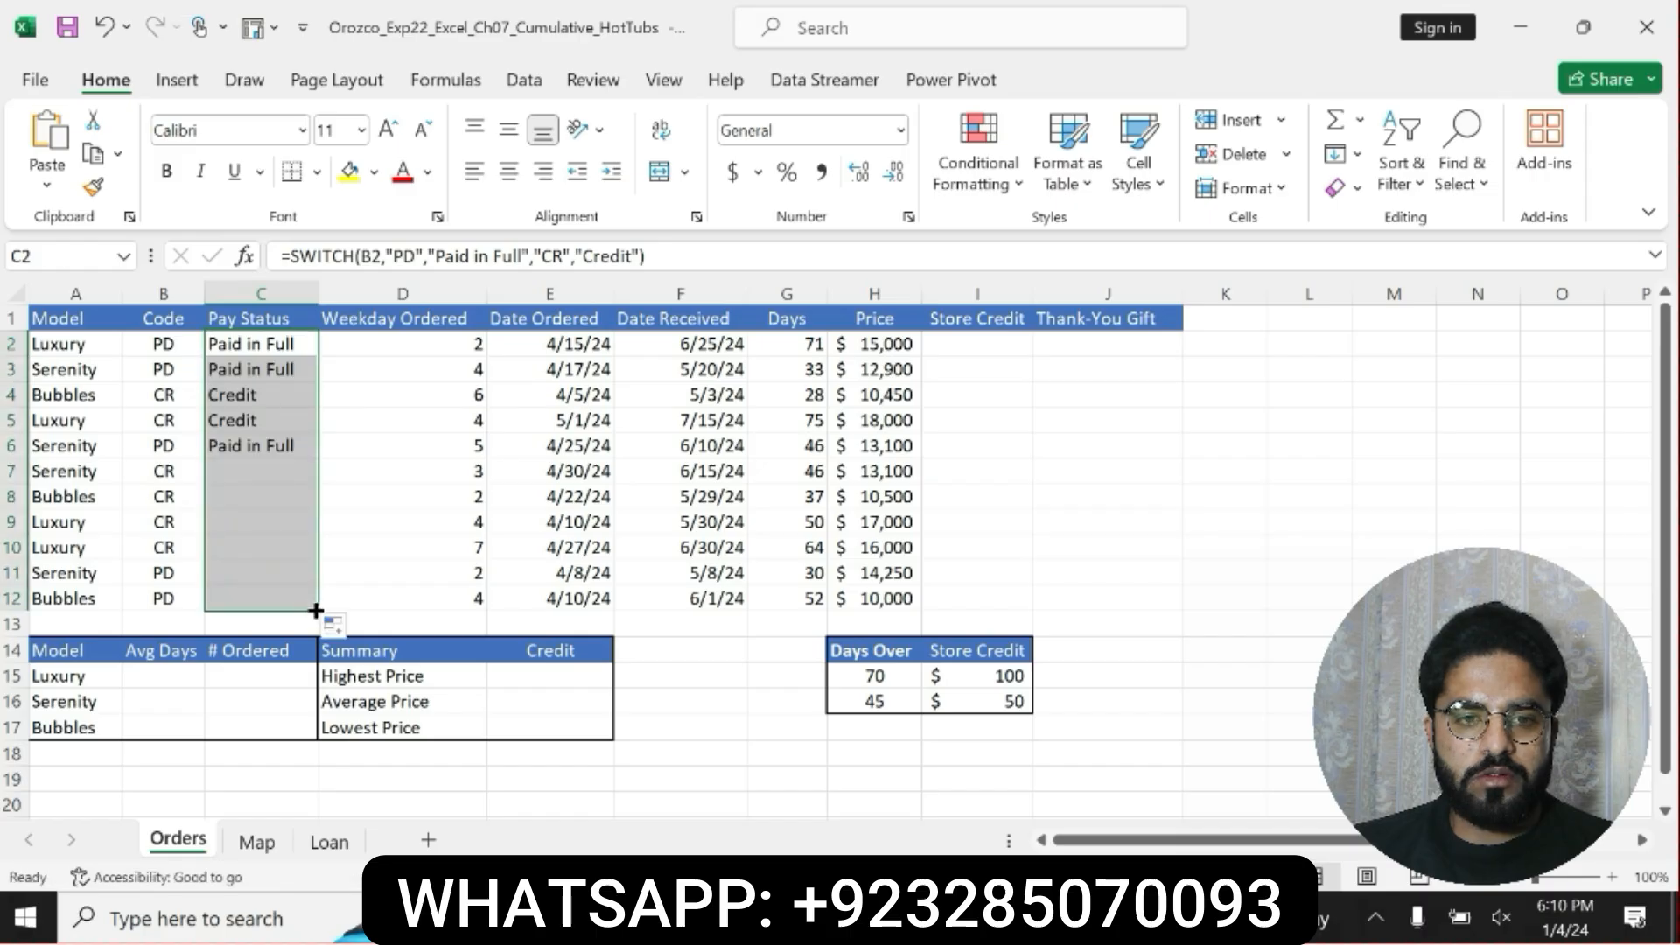
# Switch to the Word instructions and undo the last two formatting changes on the step 5 text.
pyautogui.click(810, 918)
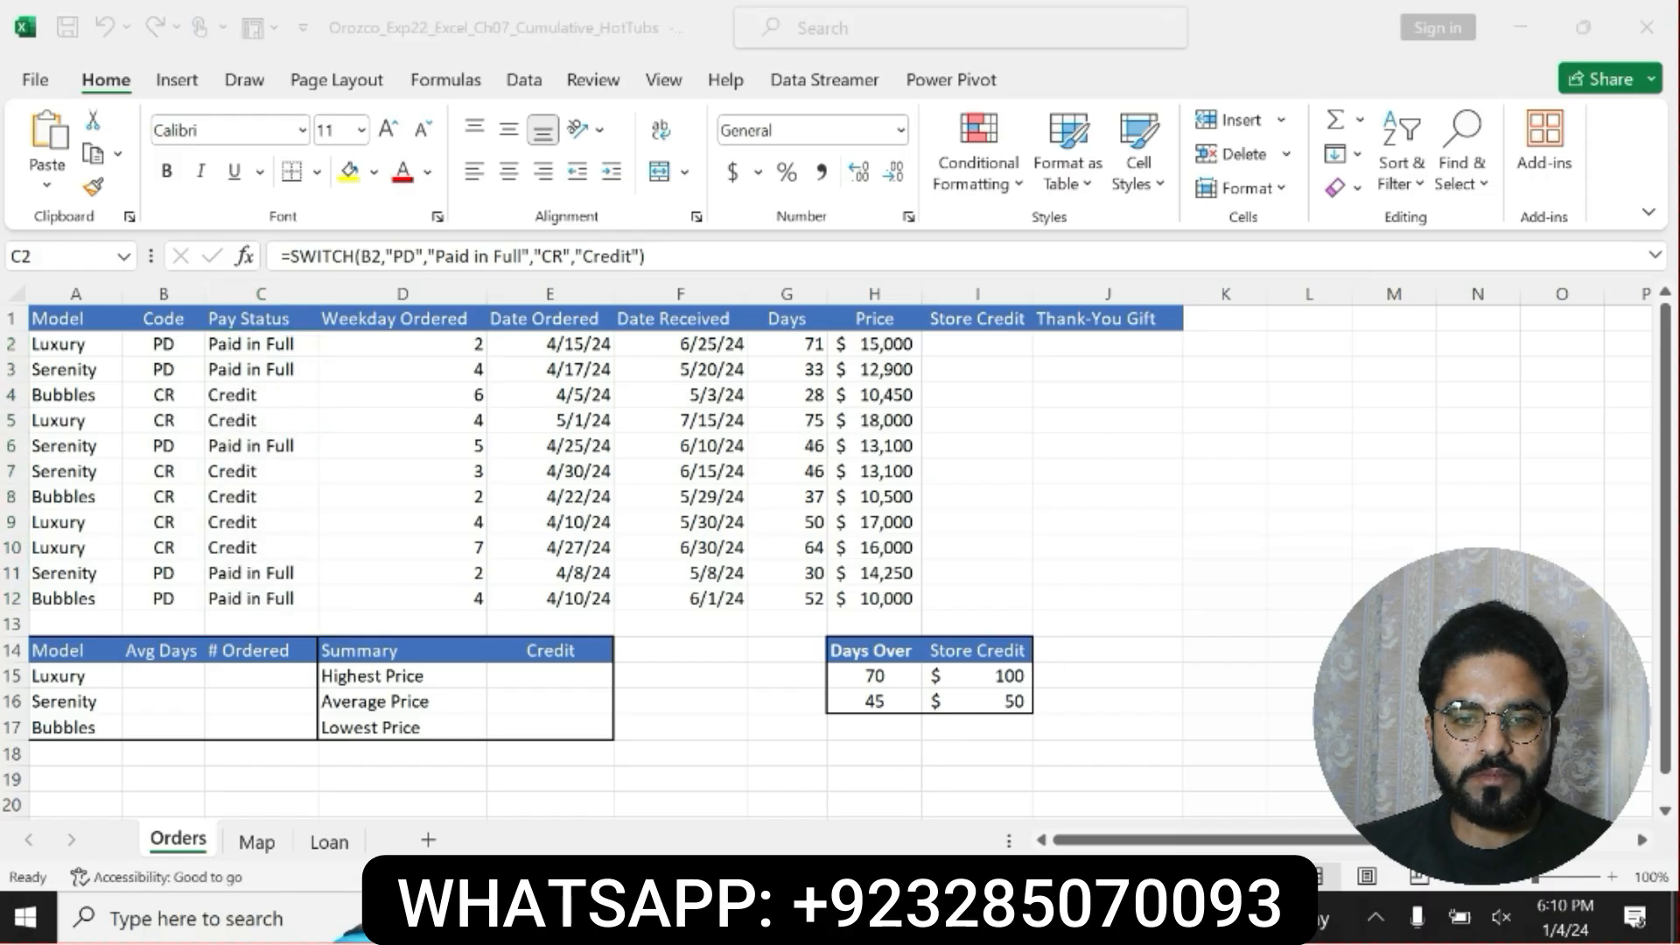
pyautogui.hotkey('ctrl', 'z')
pyautogui.hotkey('ctrl', 'z')
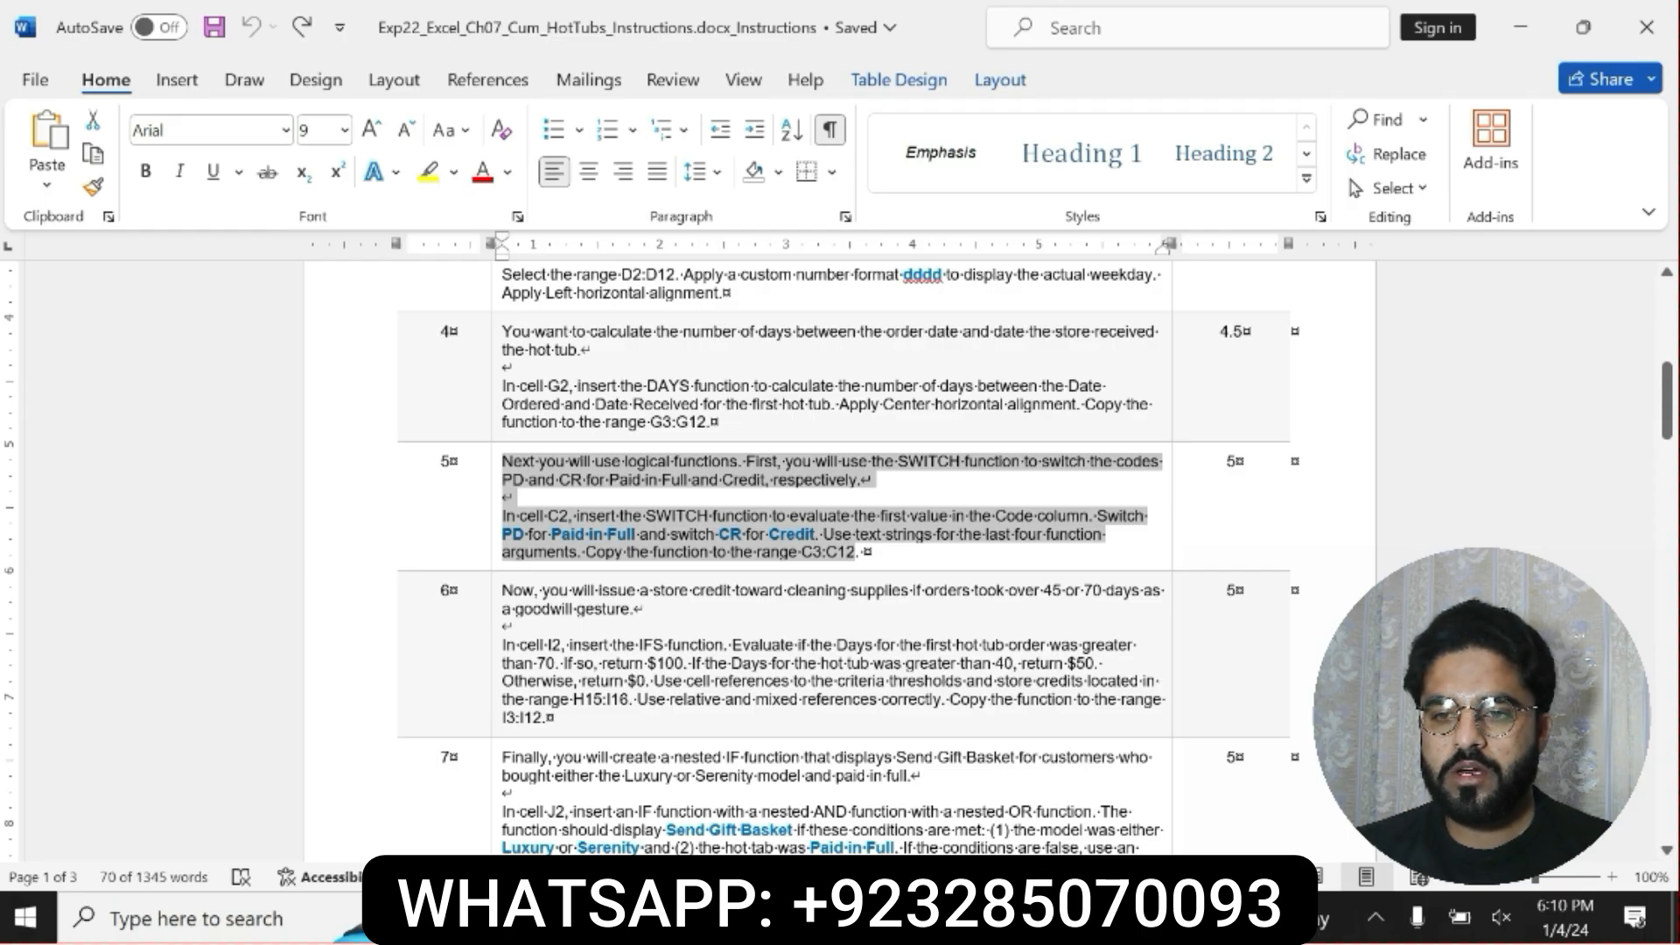
# Make the whole step 6 instruction text bold and highlight it in yellow.
pyautogui.moveTo(502, 591); pyautogui.dragTo(547, 717)
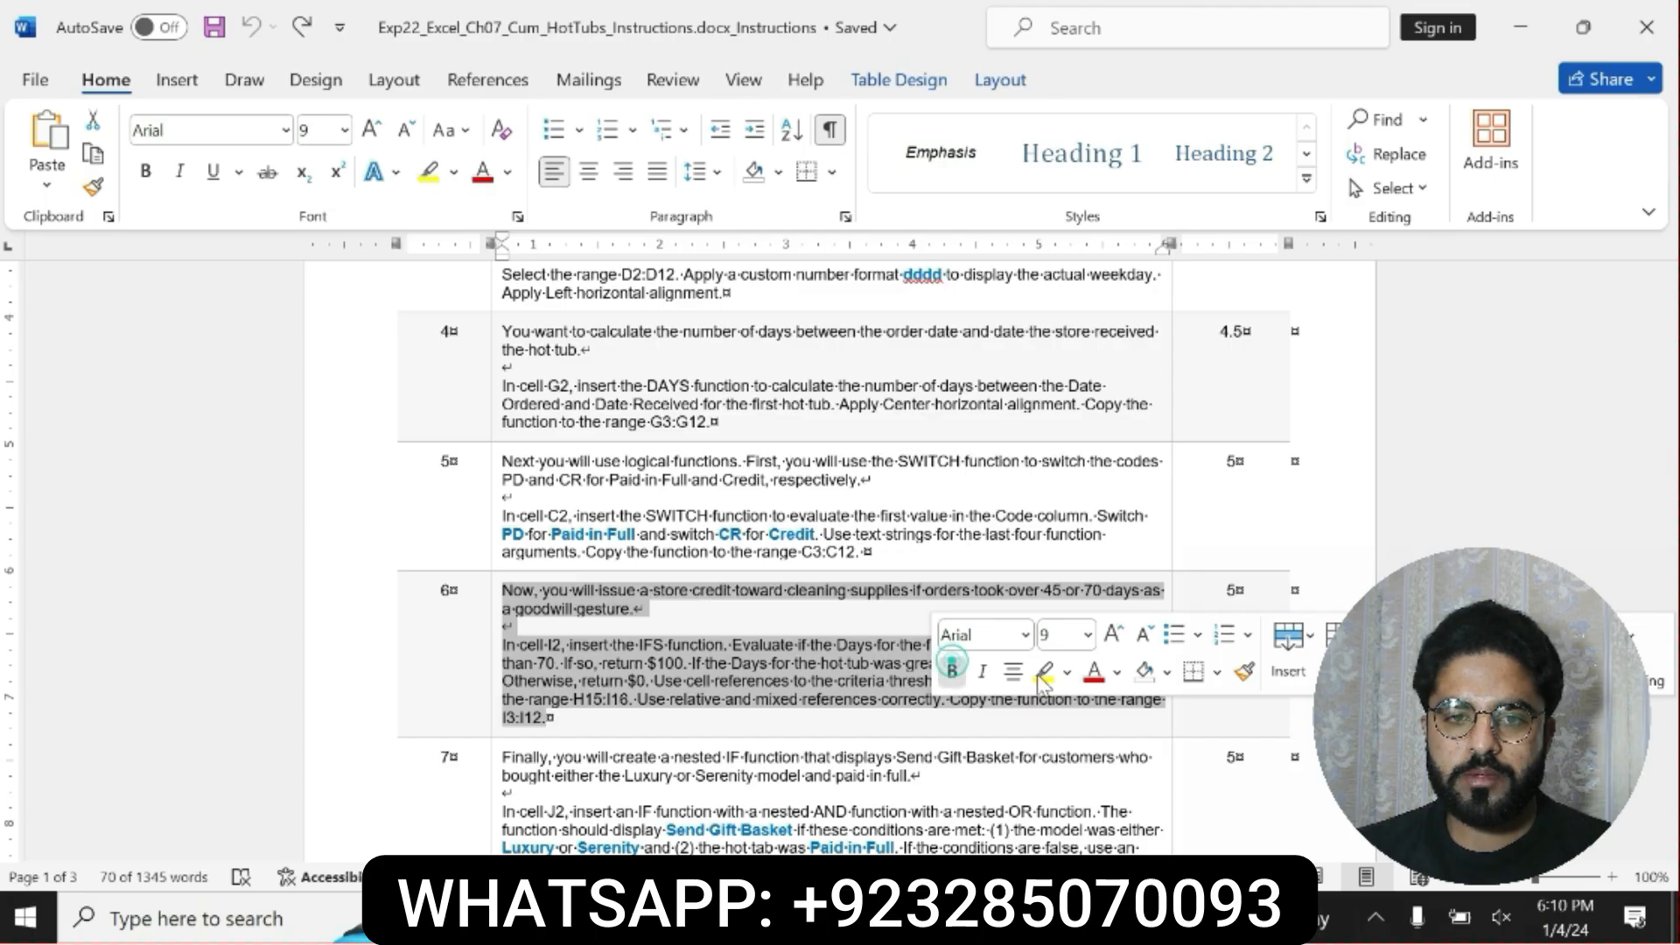
pyautogui.click(952, 671)
pyautogui.click(1044, 672)
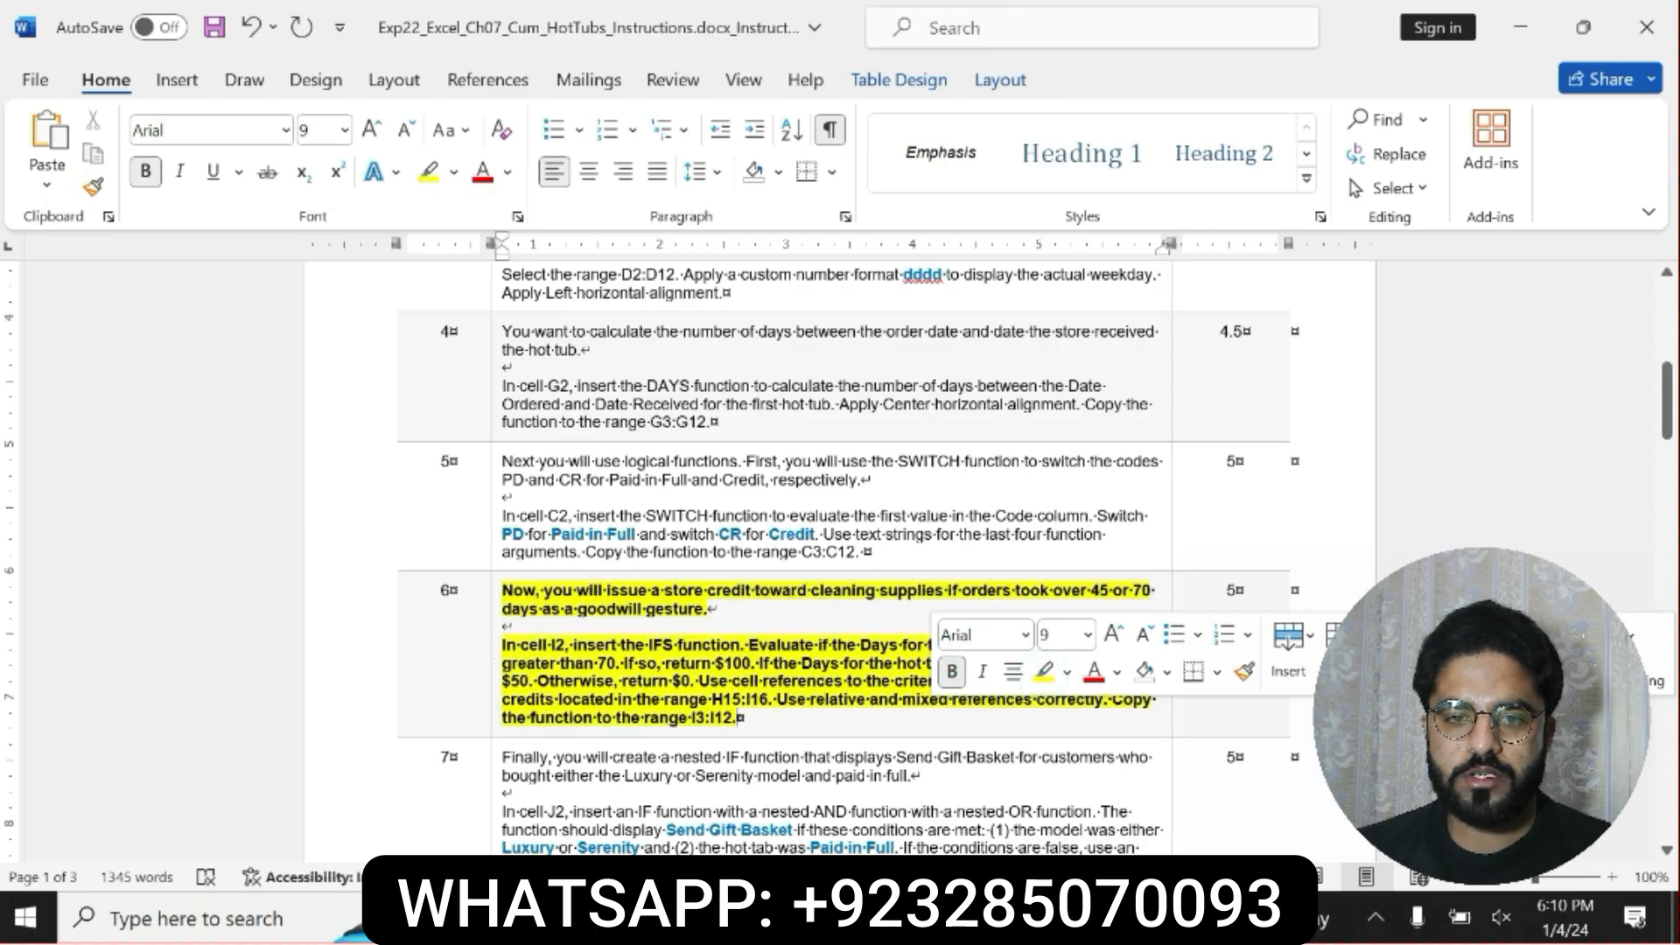
# Read the step 6 paragraph about the IFS function in I2, covering its day thresholds, store credits and reference types.
pyautogui.click(502, 646)
pyautogui.moveTo(621, 664); pyautogui.dragTo(739, 718)
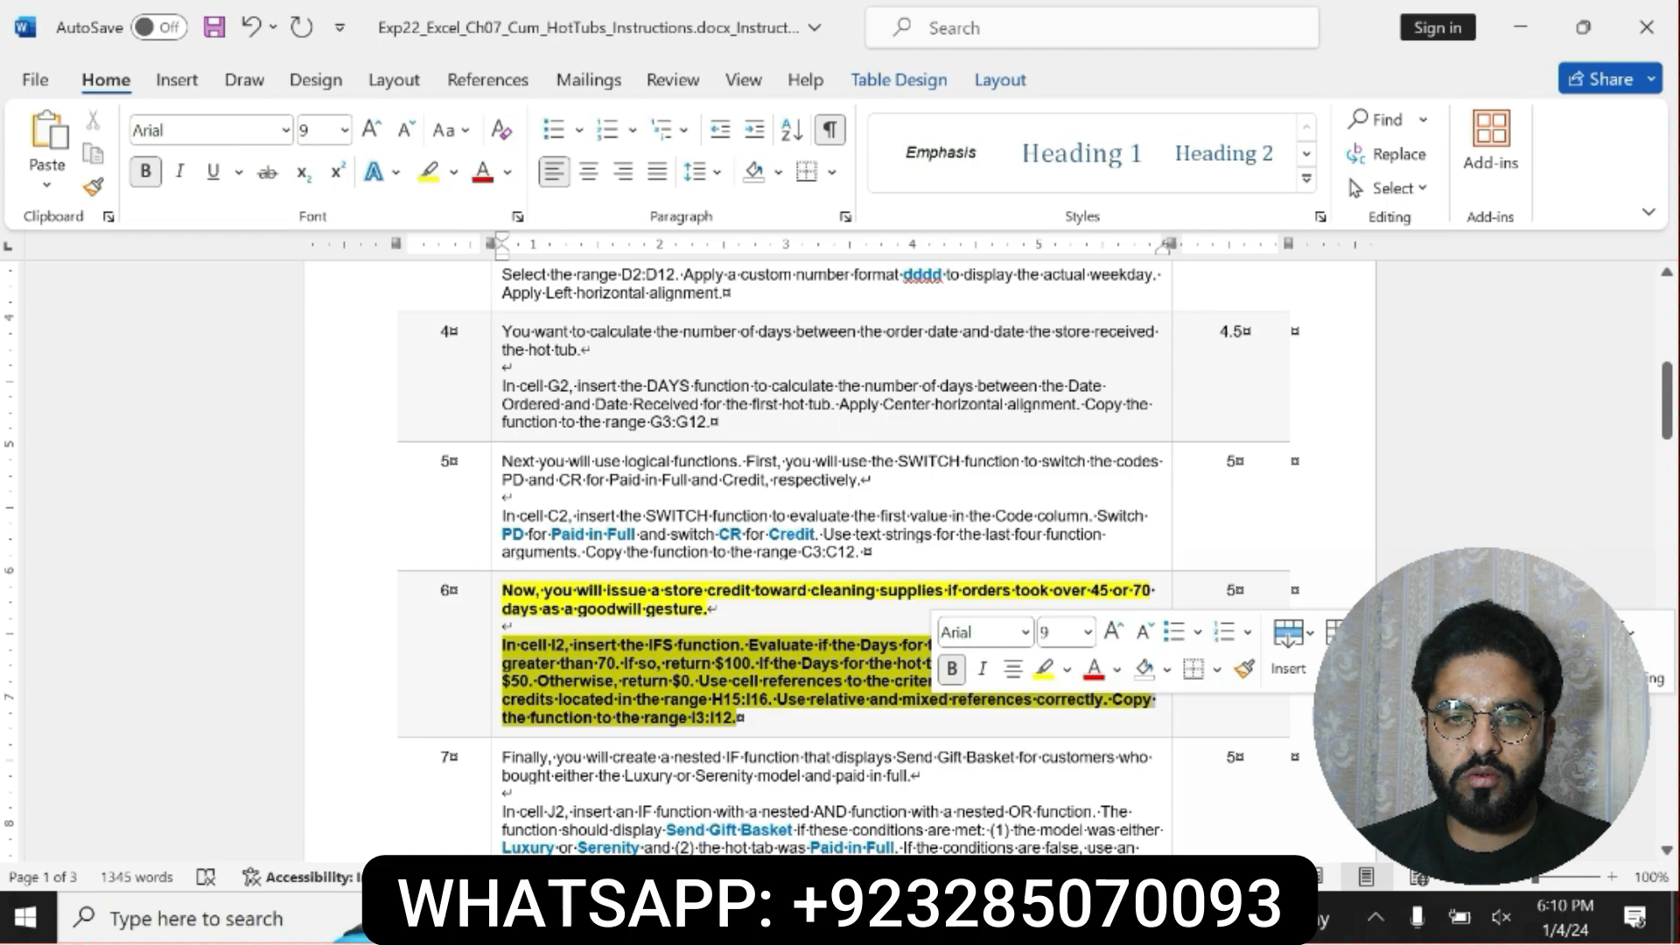
pyautogui.click(504, 648)
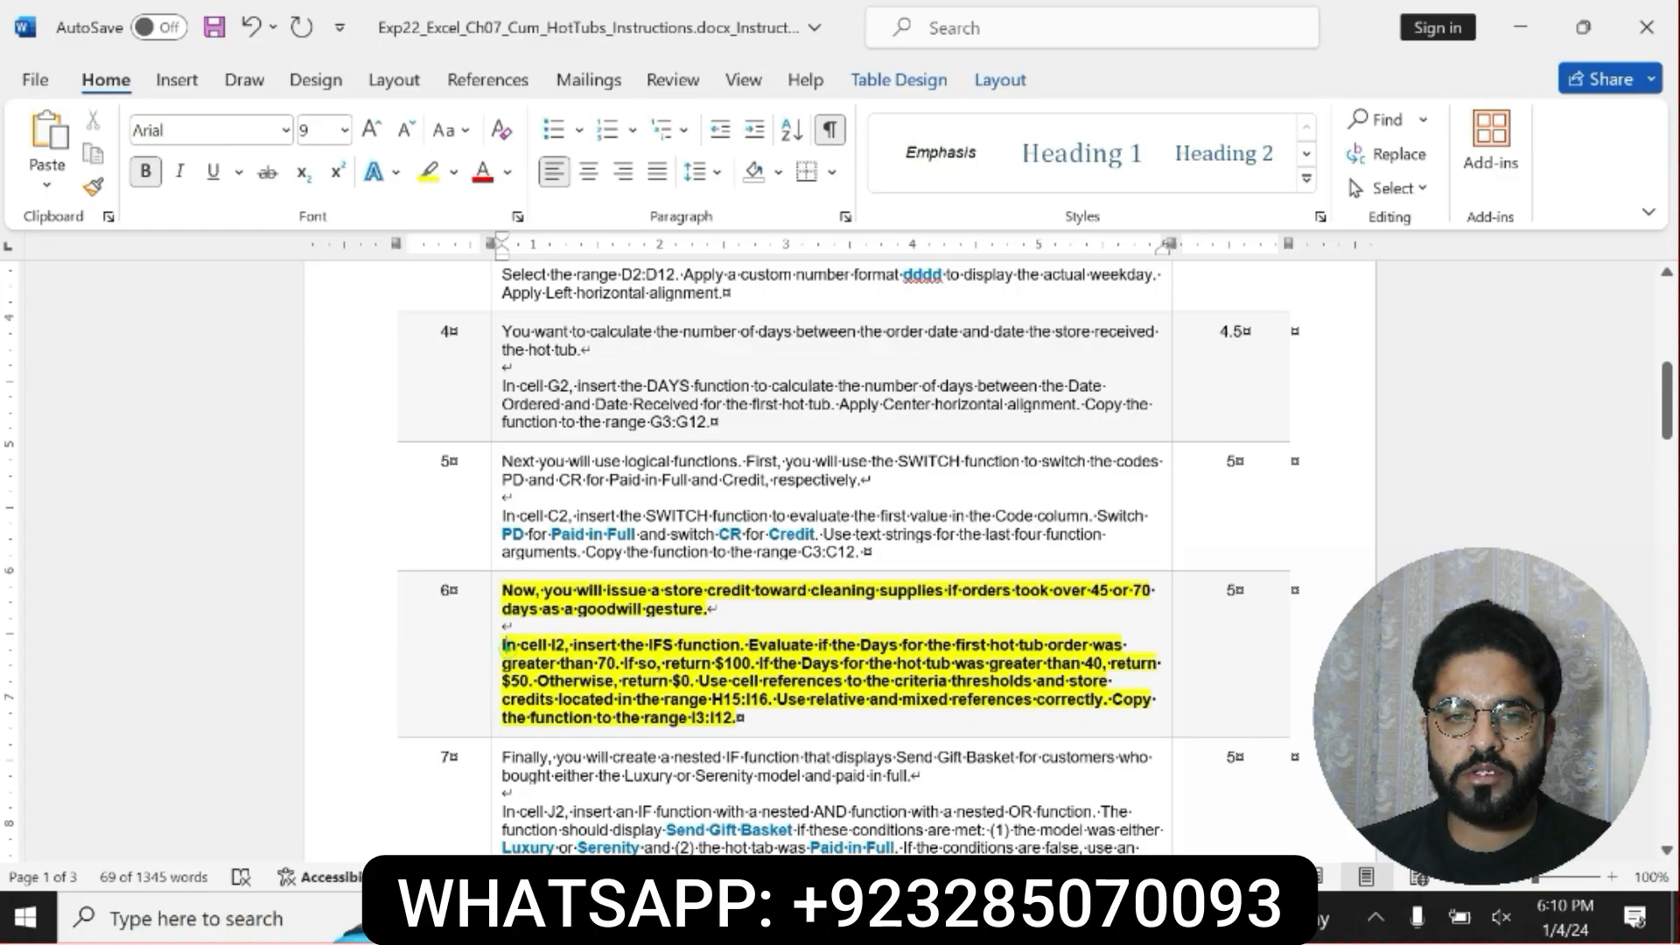
pyautogui.moveTo(506, 645); pyautogui.dragTo(1082, 663)
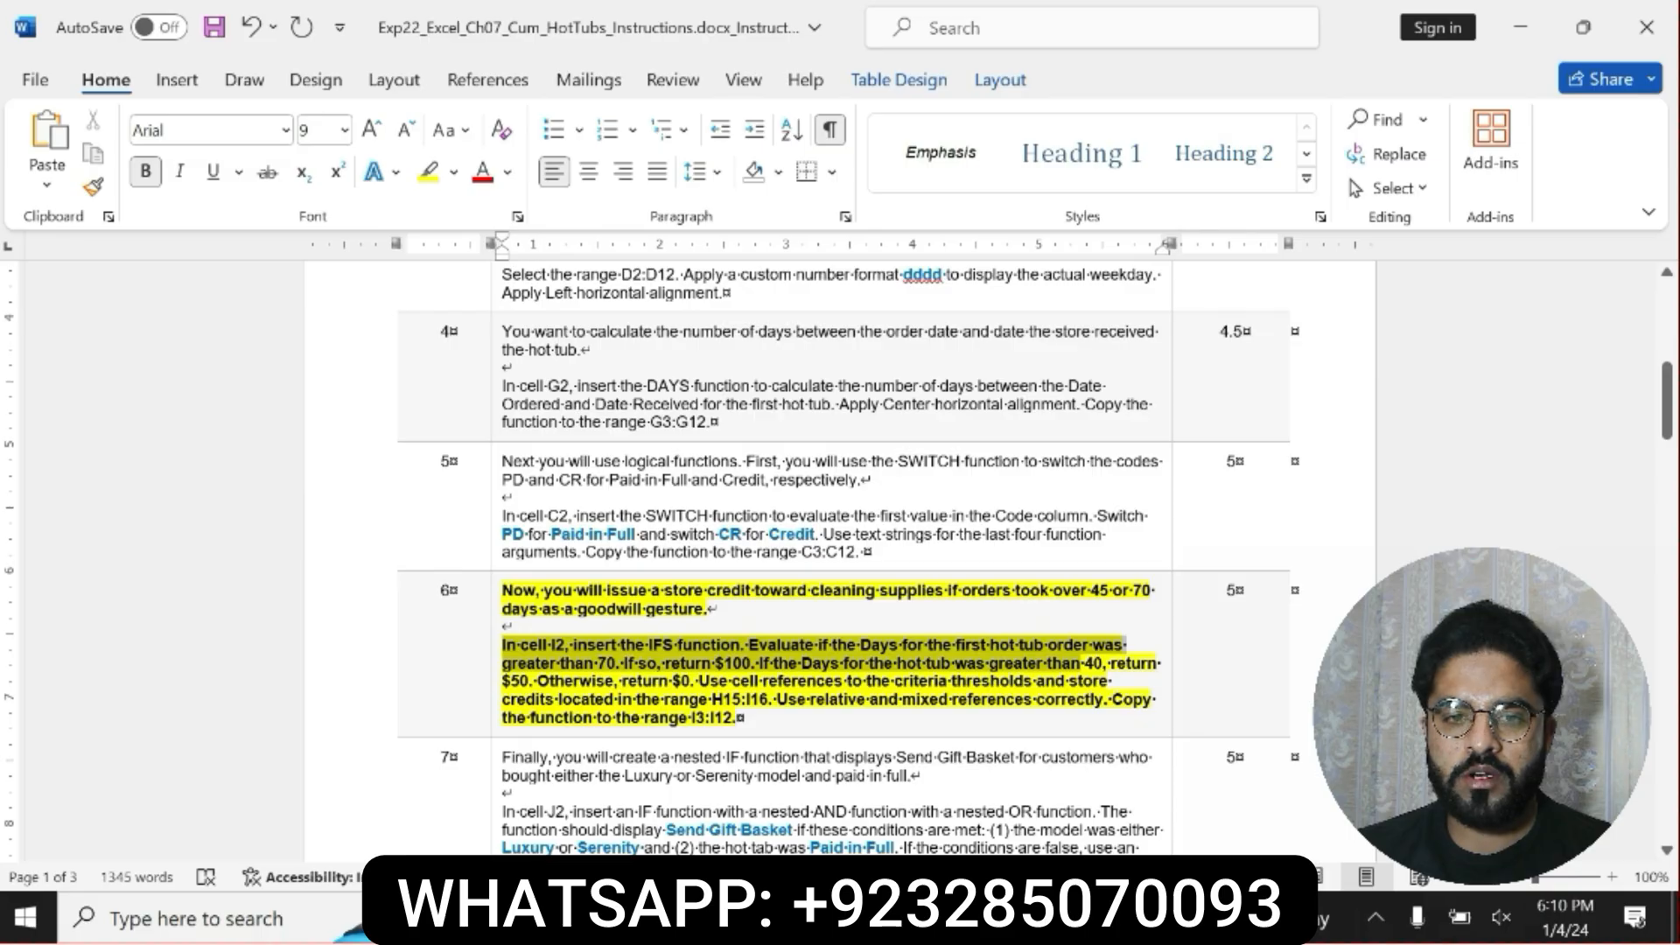
pyautogui.moveTo(1081, 664); pyautogui.dragTo(1113, 682)
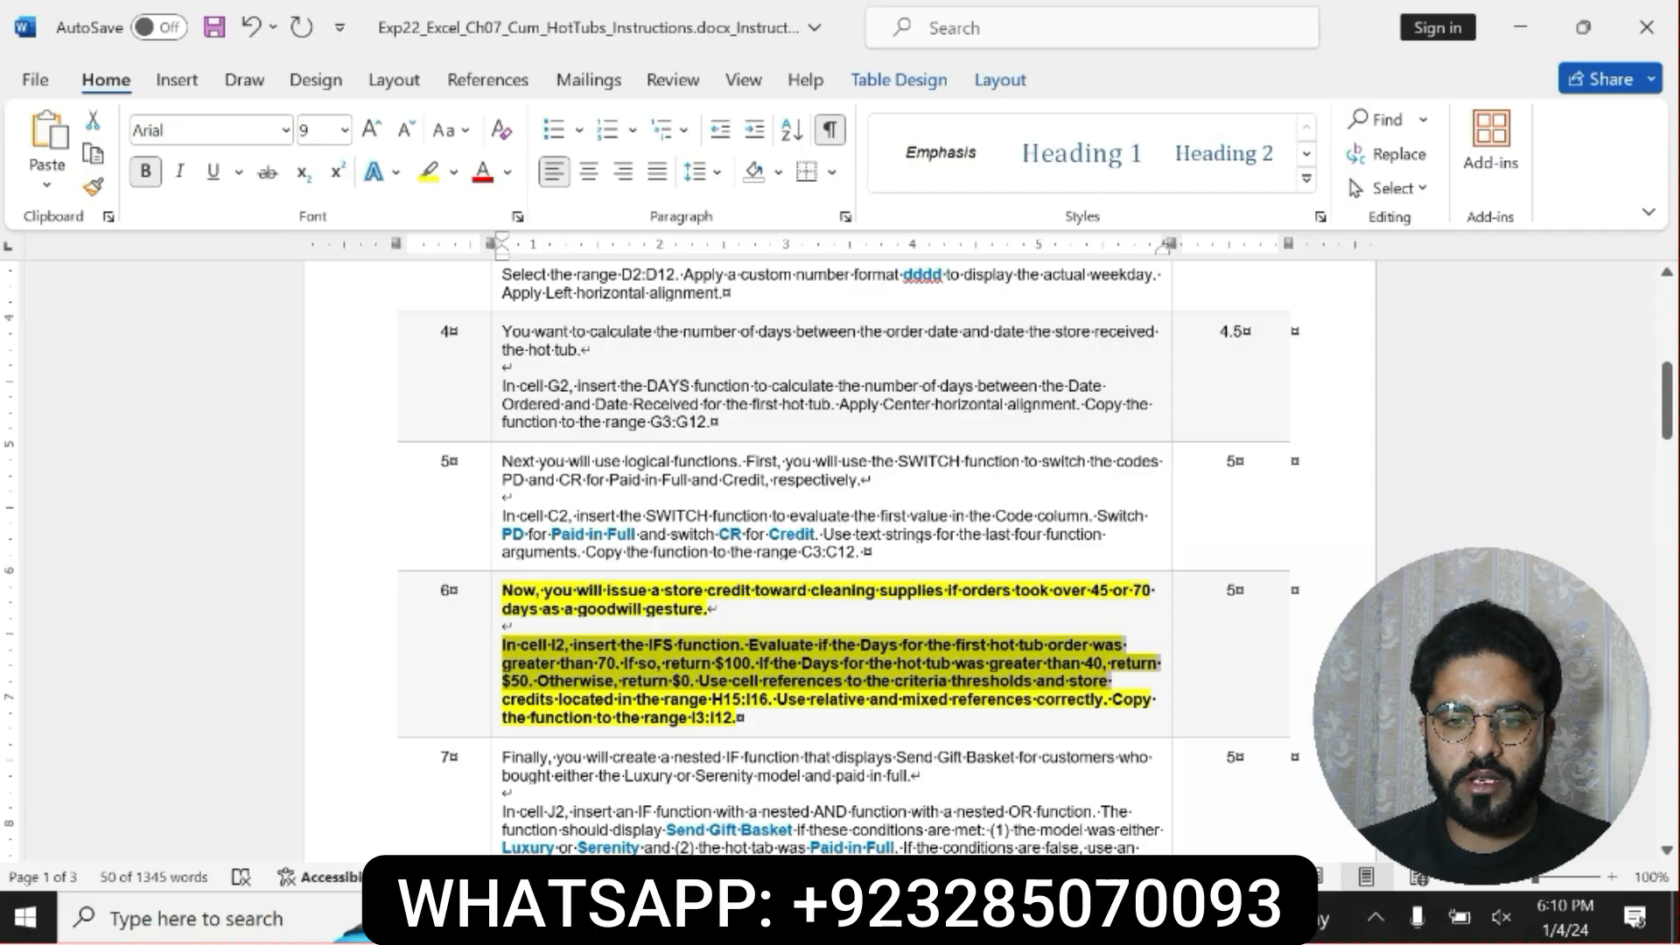
# Switch to the Excel workbook and begin an IFS function in cell I2 of the Orders sheet.
pyautogui.hotkey('alt', 'Tab')
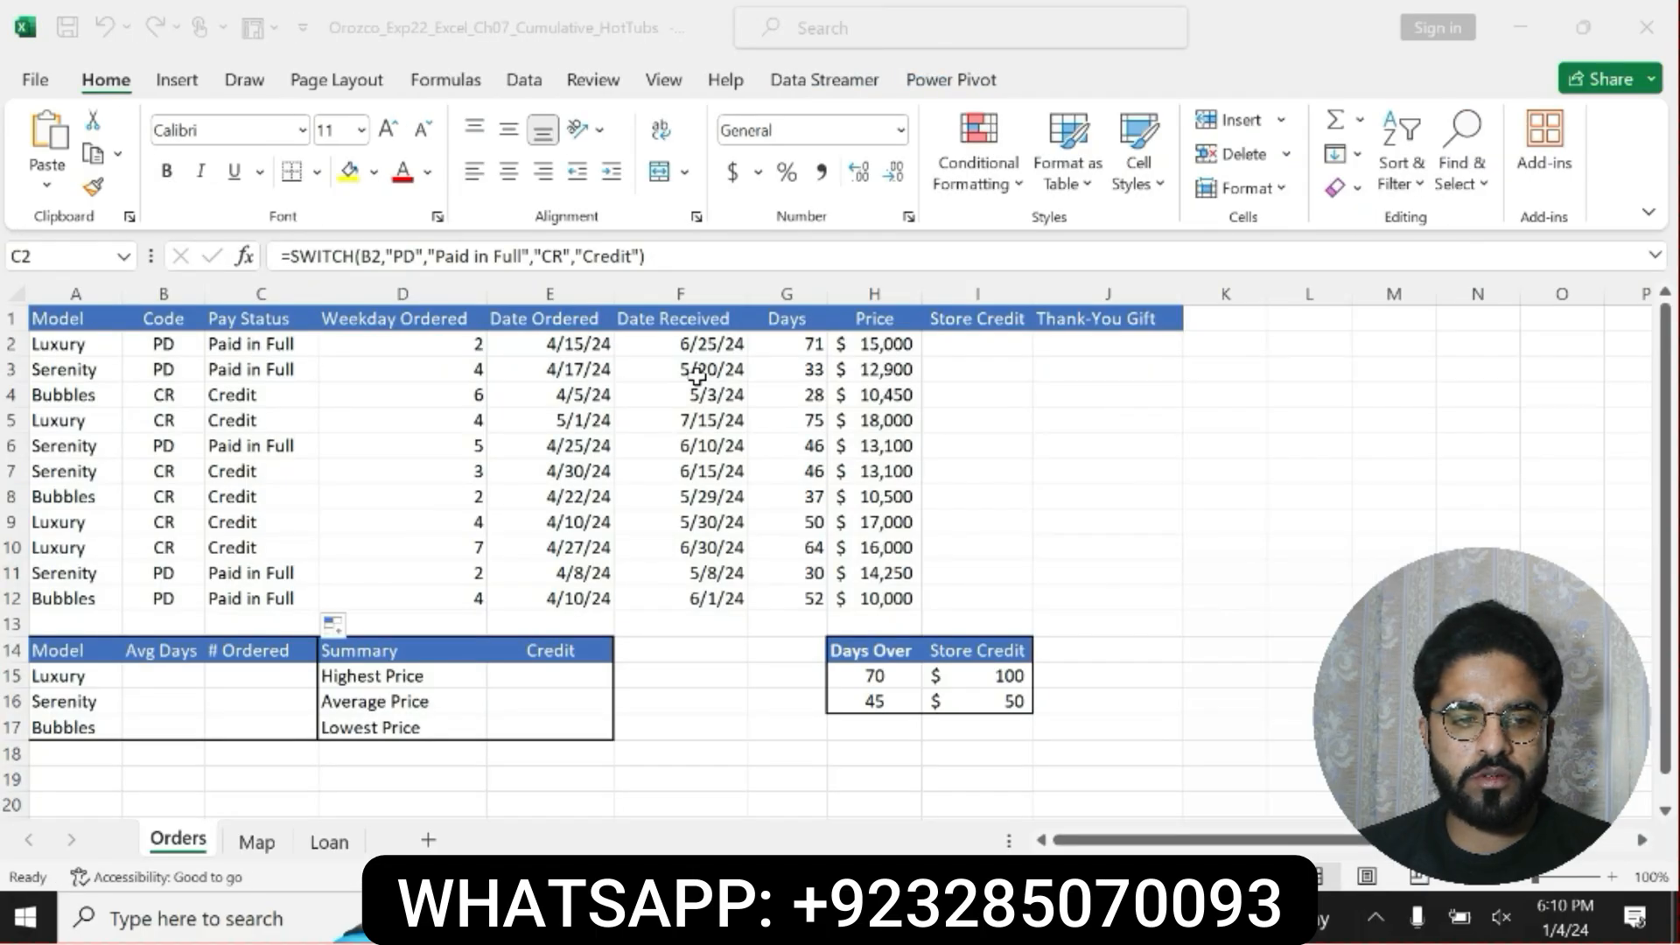
pyautogui.hotkey('ctrl', 'shift', 'Down')
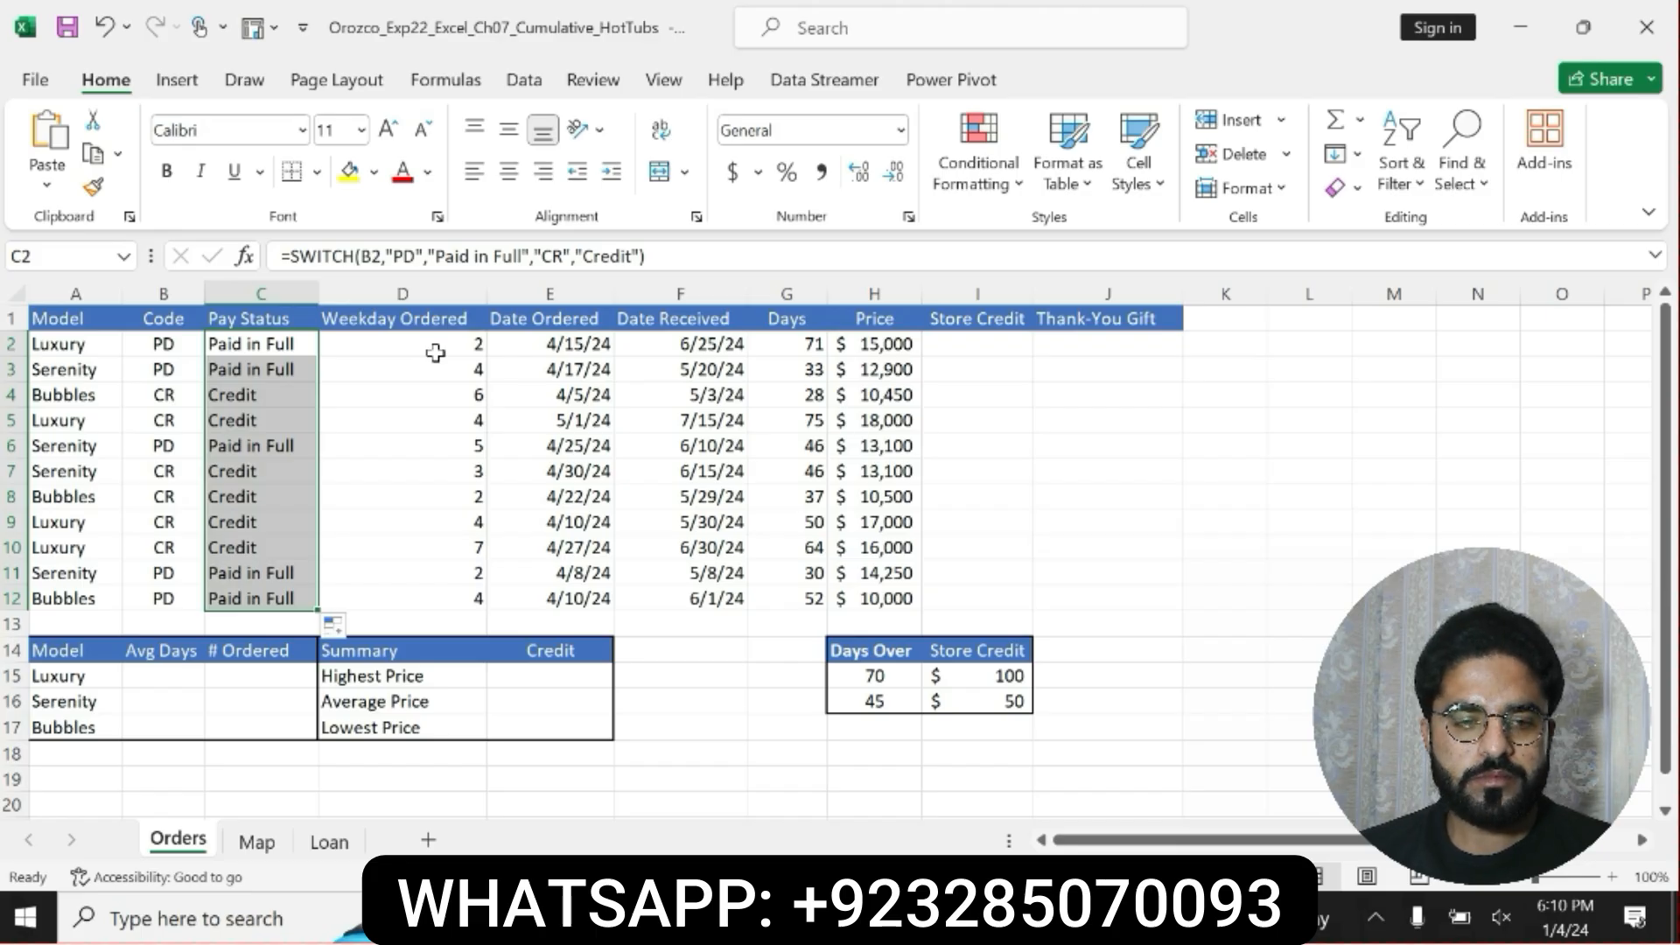
pyautogui.click(985, 341)
pyautogui.write('=if')
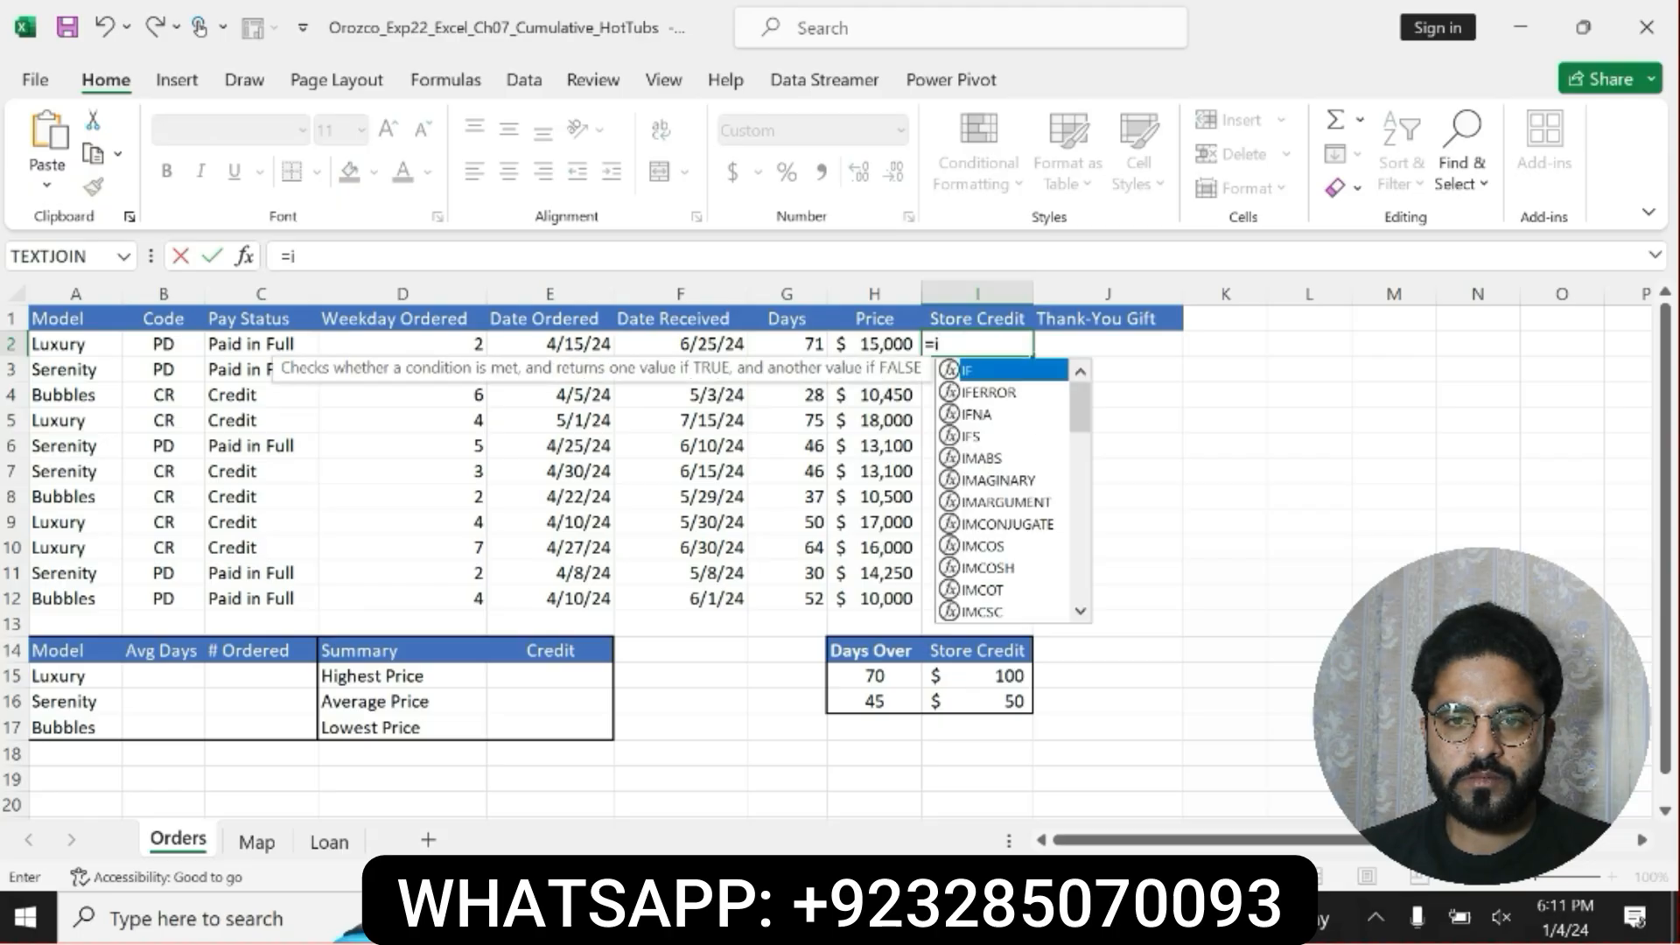
pyautogui.doubleClick(977, 436)
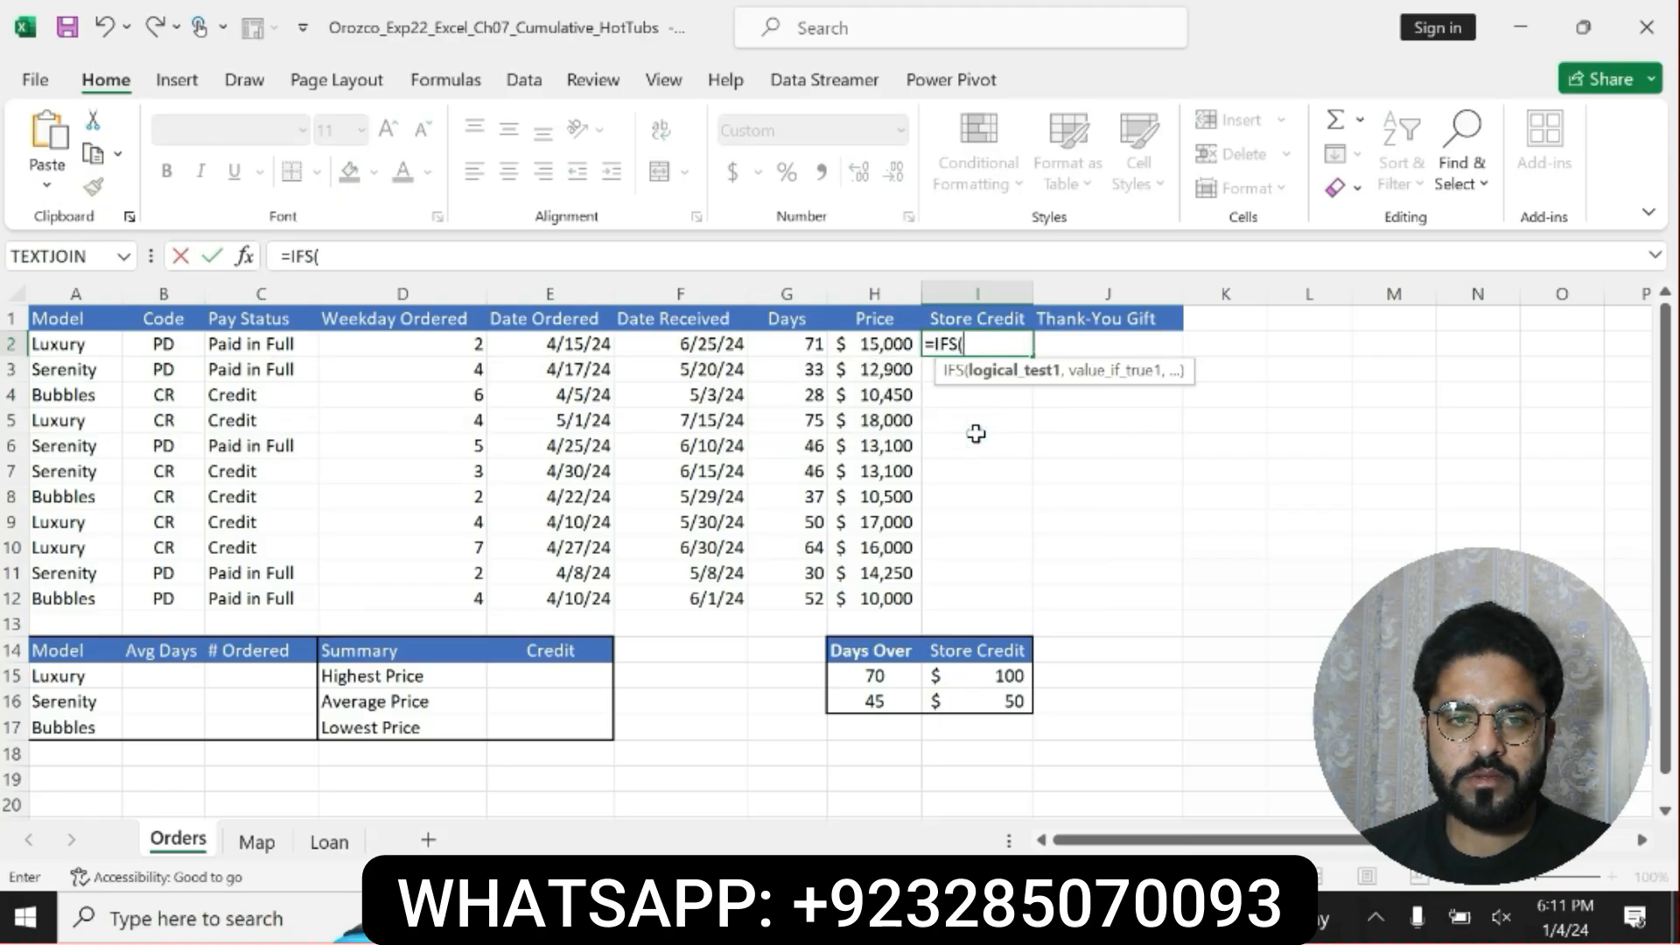
# Enter G2>H15 as the first logical test of the IFS function, with I15 as its value if true.
pyautogui.write('g')
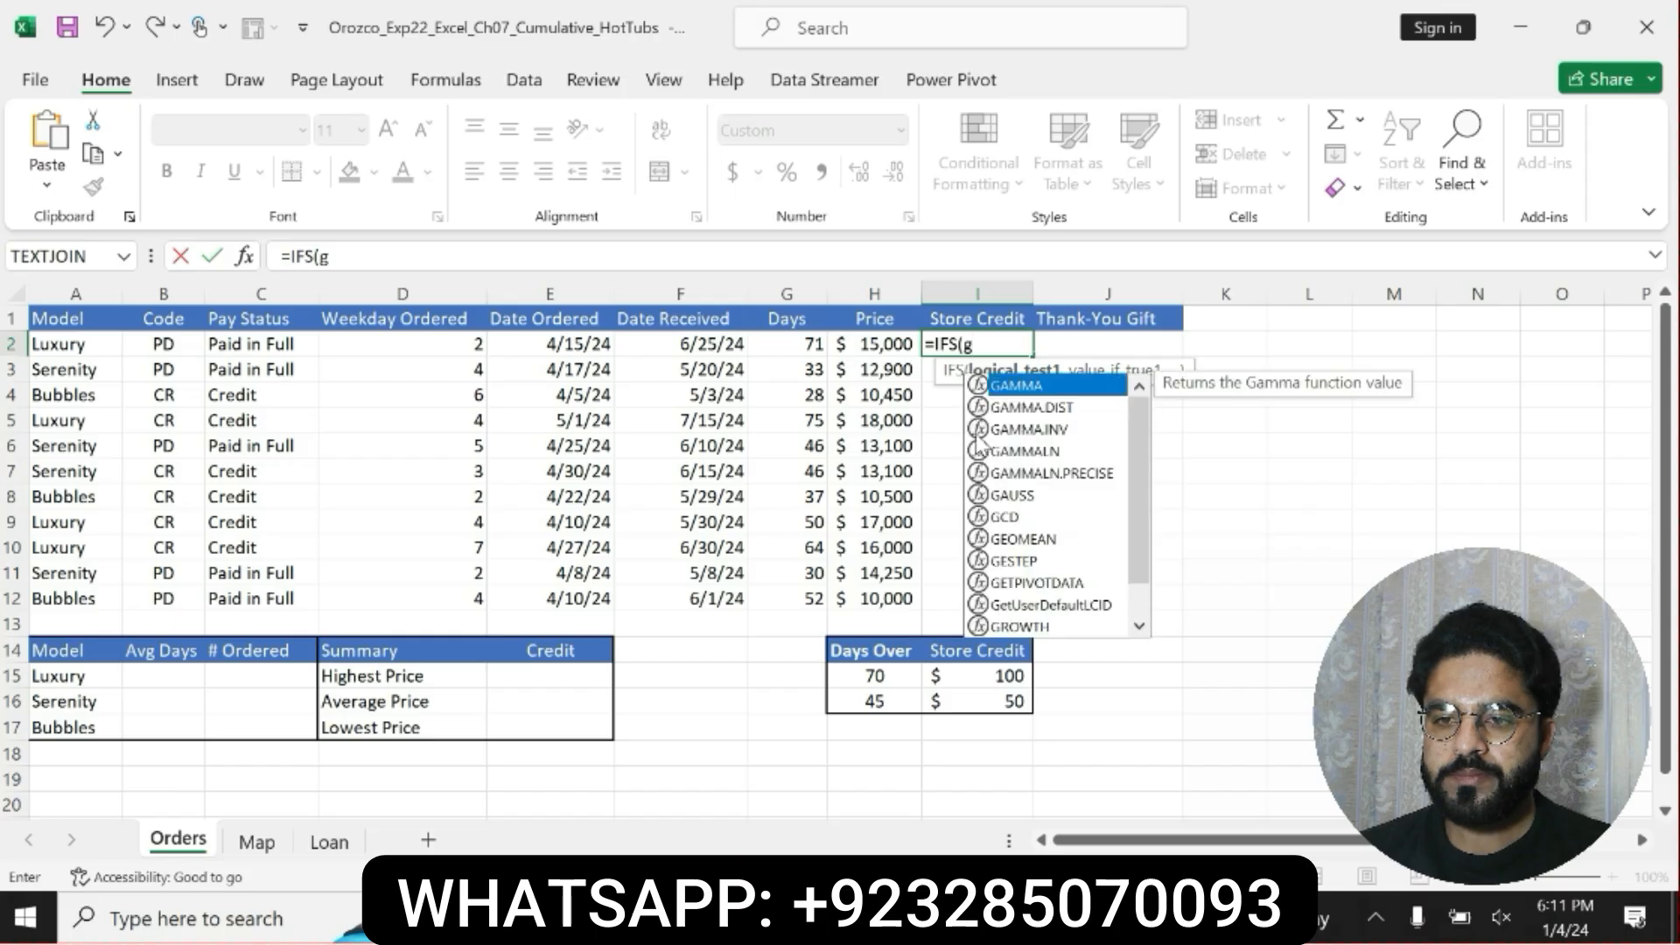
pyautogui.press('BackSpace')
pyautogui.write('G')
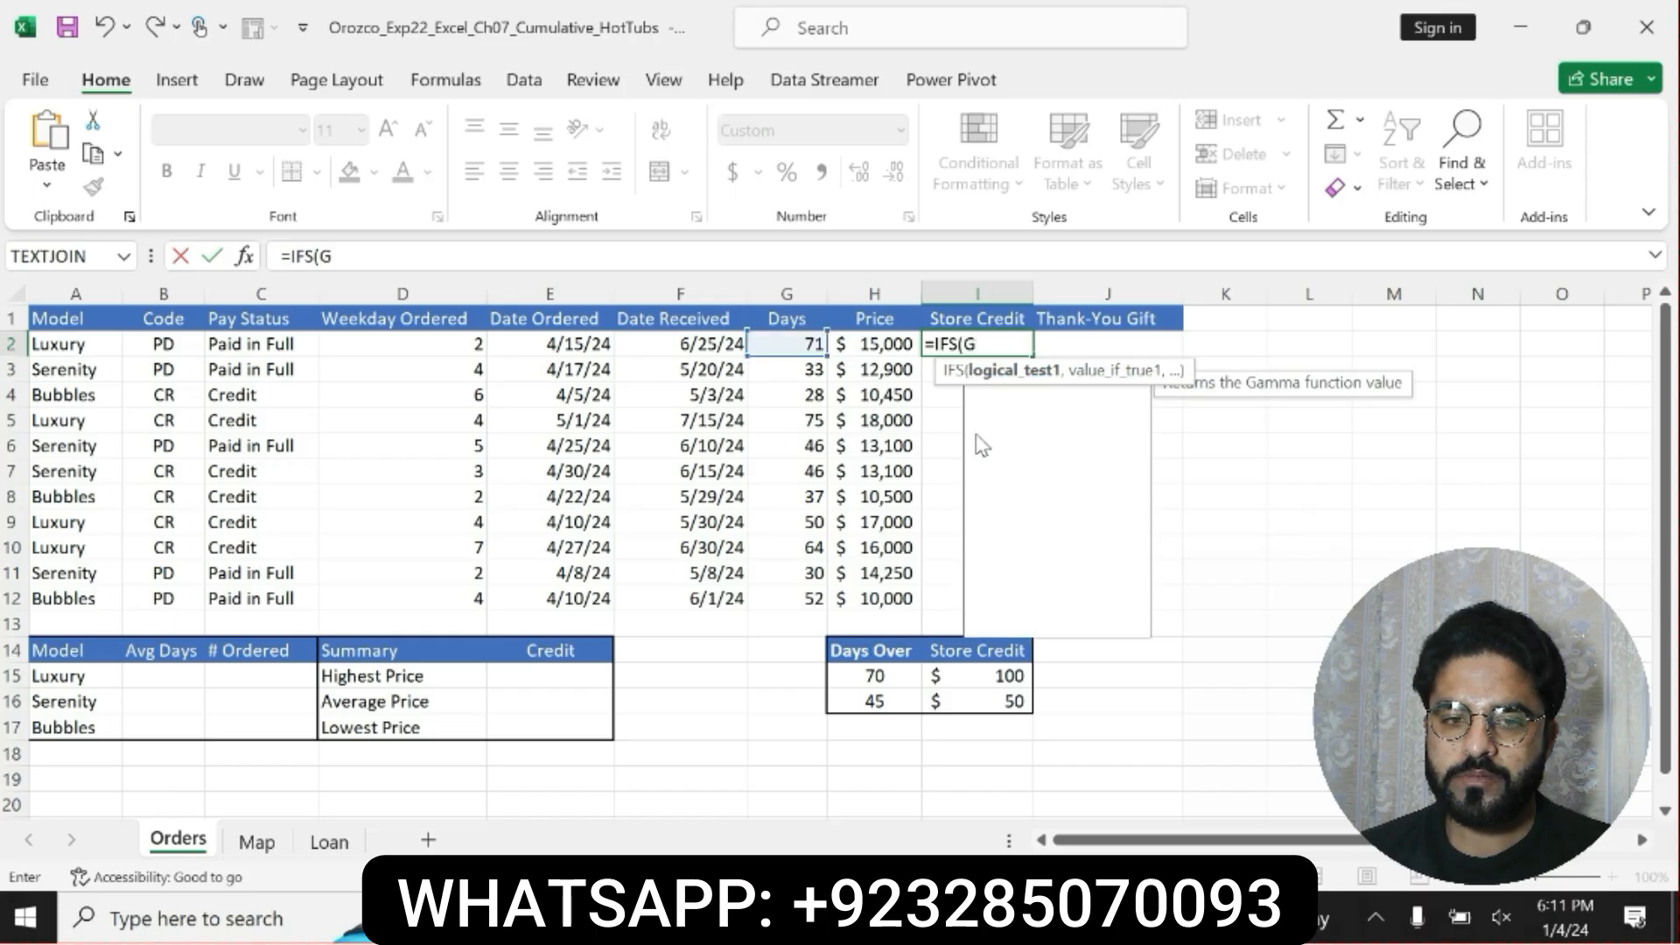
pyautogui.write('2>')
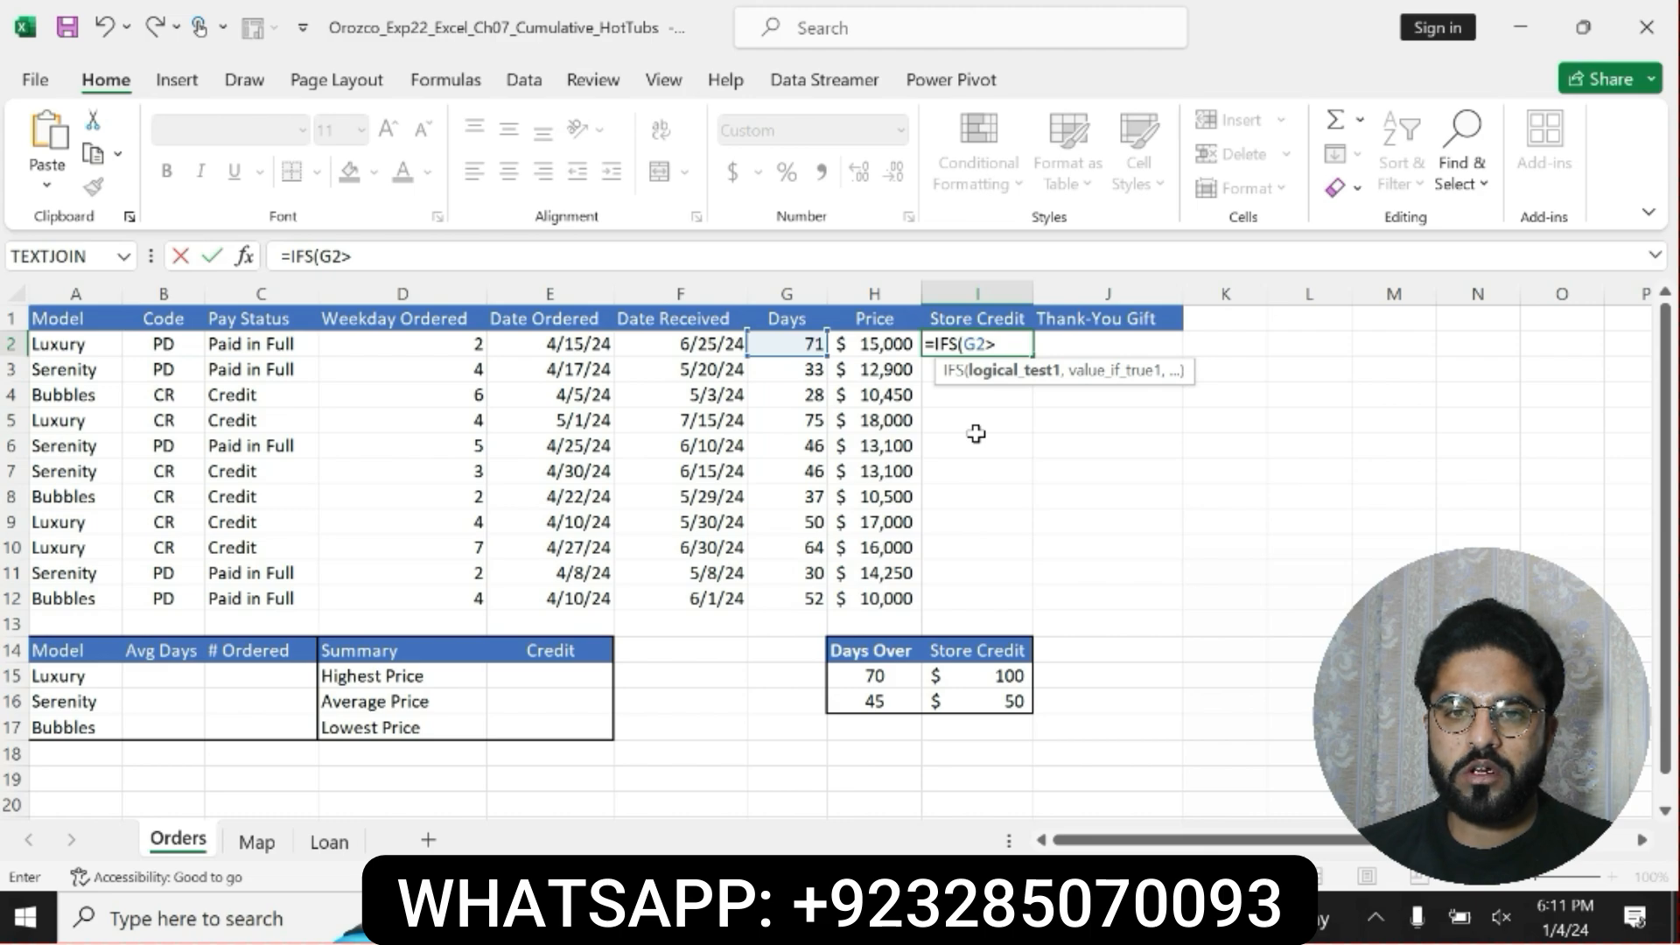
pyautogui.write('H15')
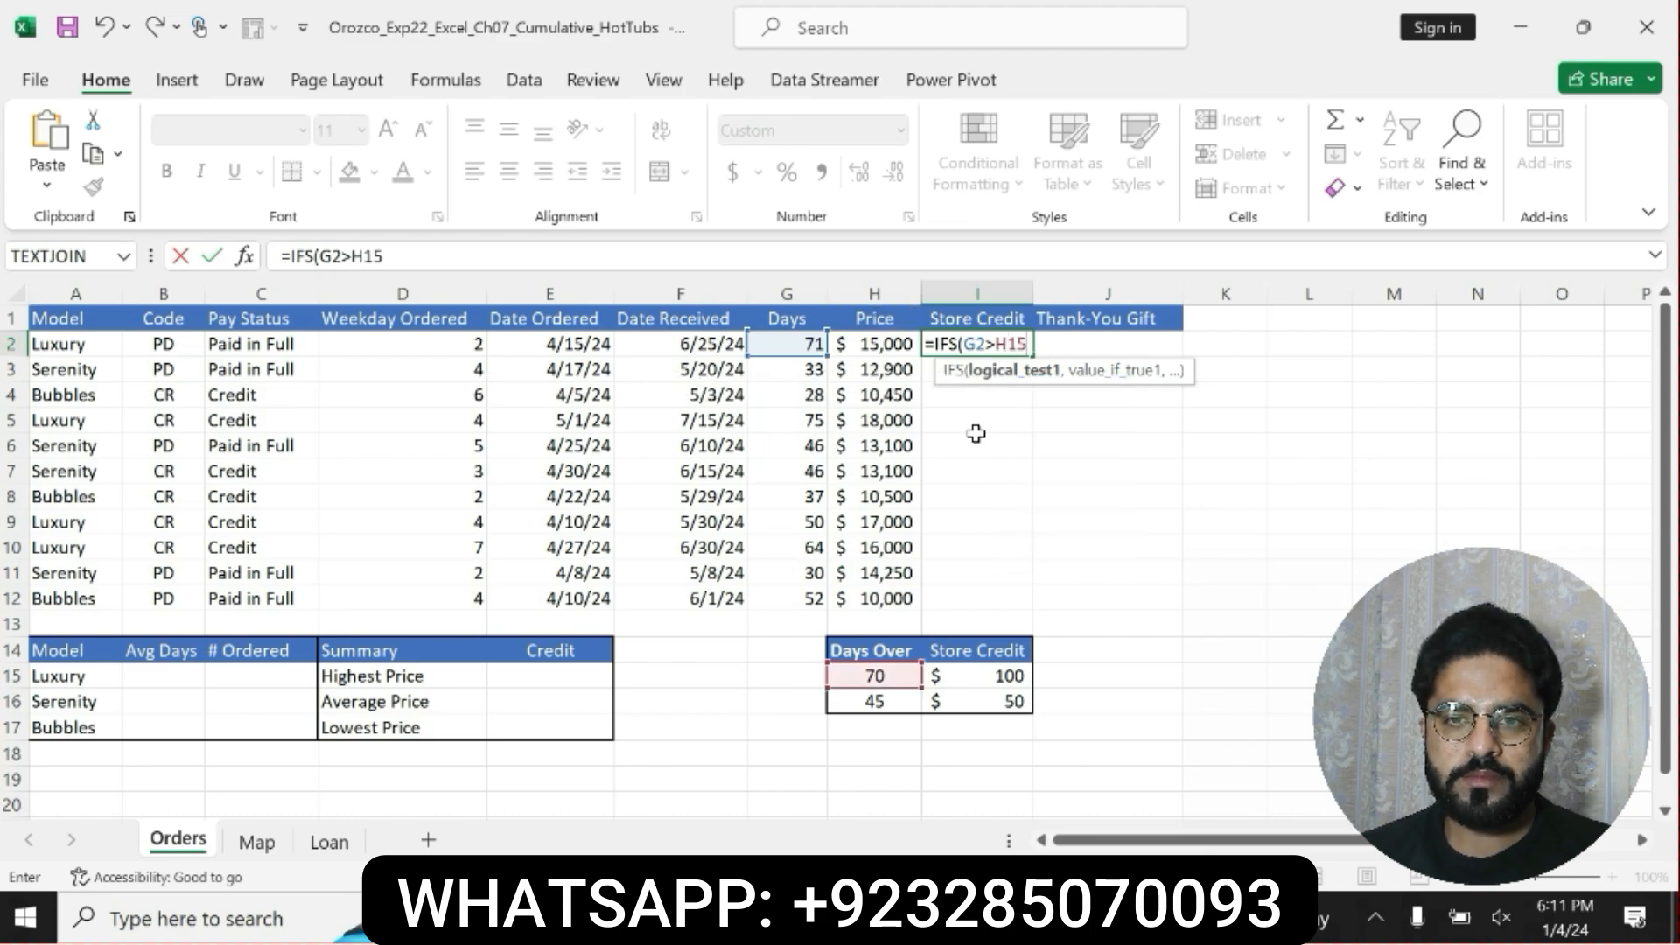
pyautogui.write(',')
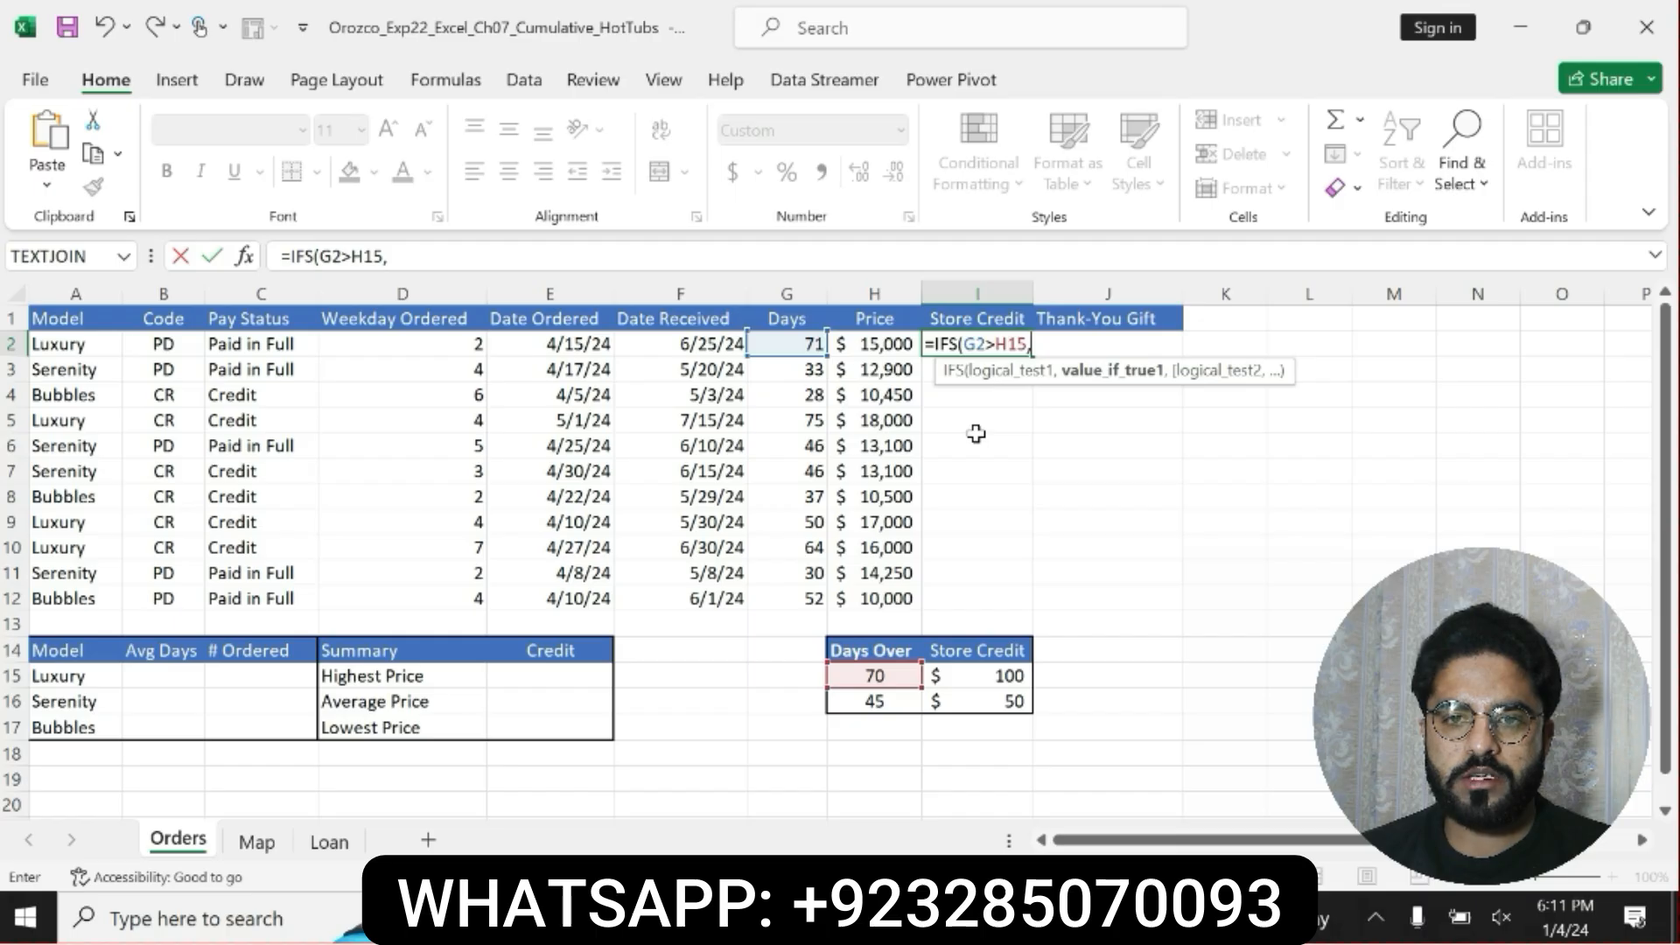
pyautogui.write('I15')
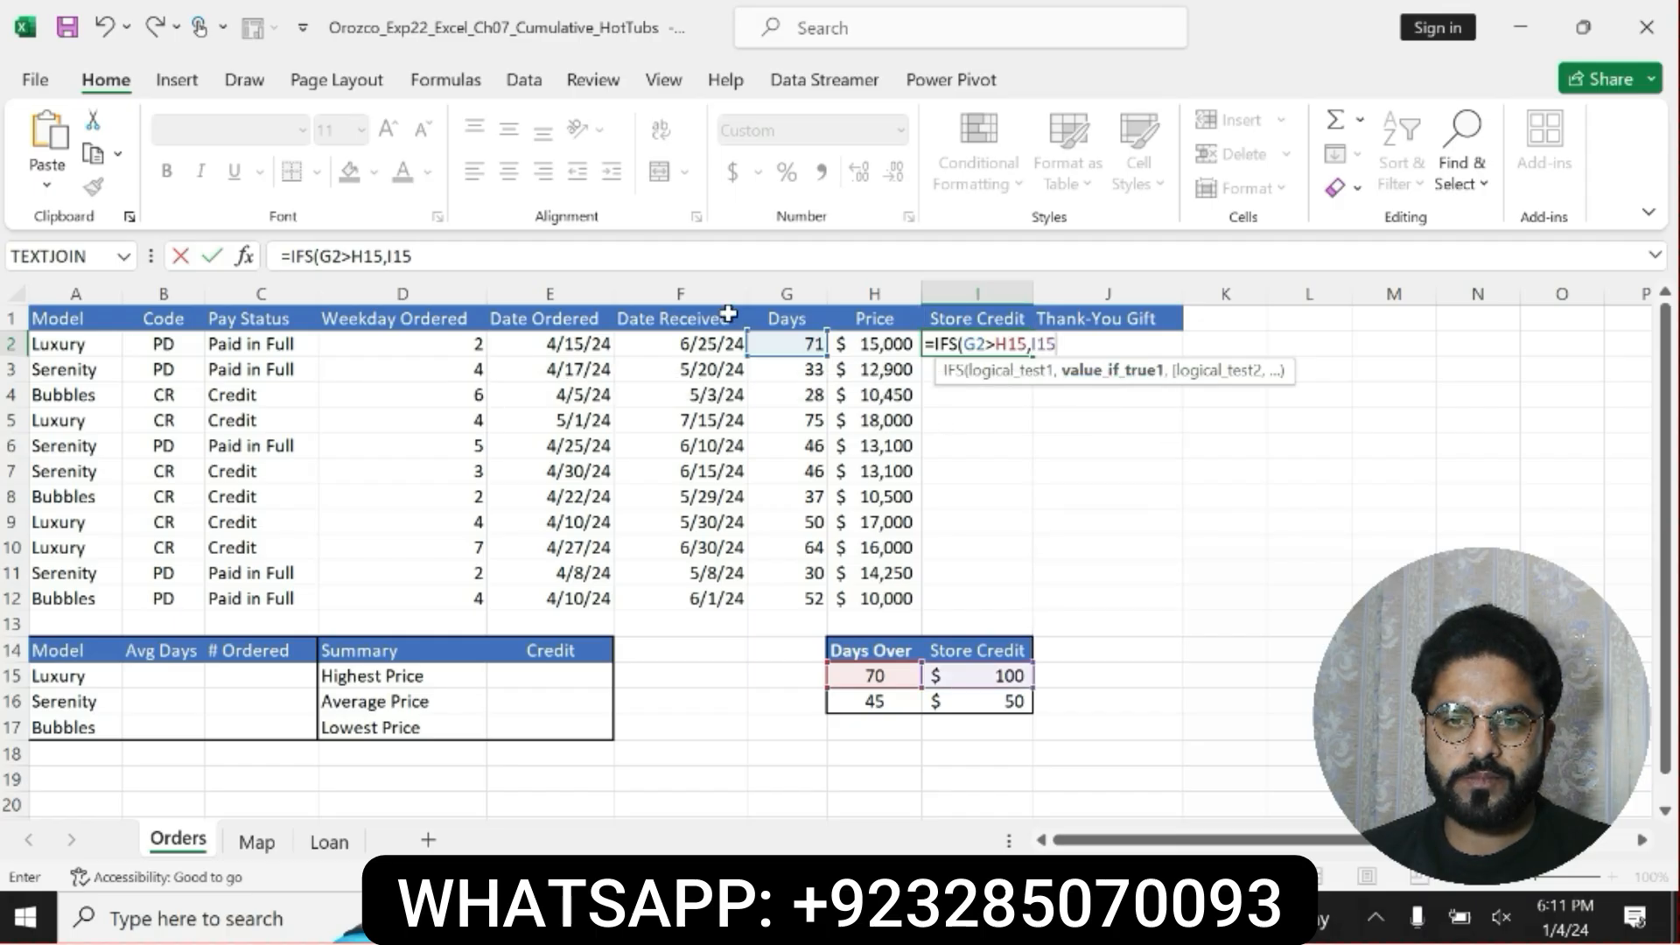
# Make the H15 and I15 references in the IFS formula absolute, as $H$15 and $I$15.
pyautogui.moveTo(352, 257); pyautogui.dragTo(414, 256)
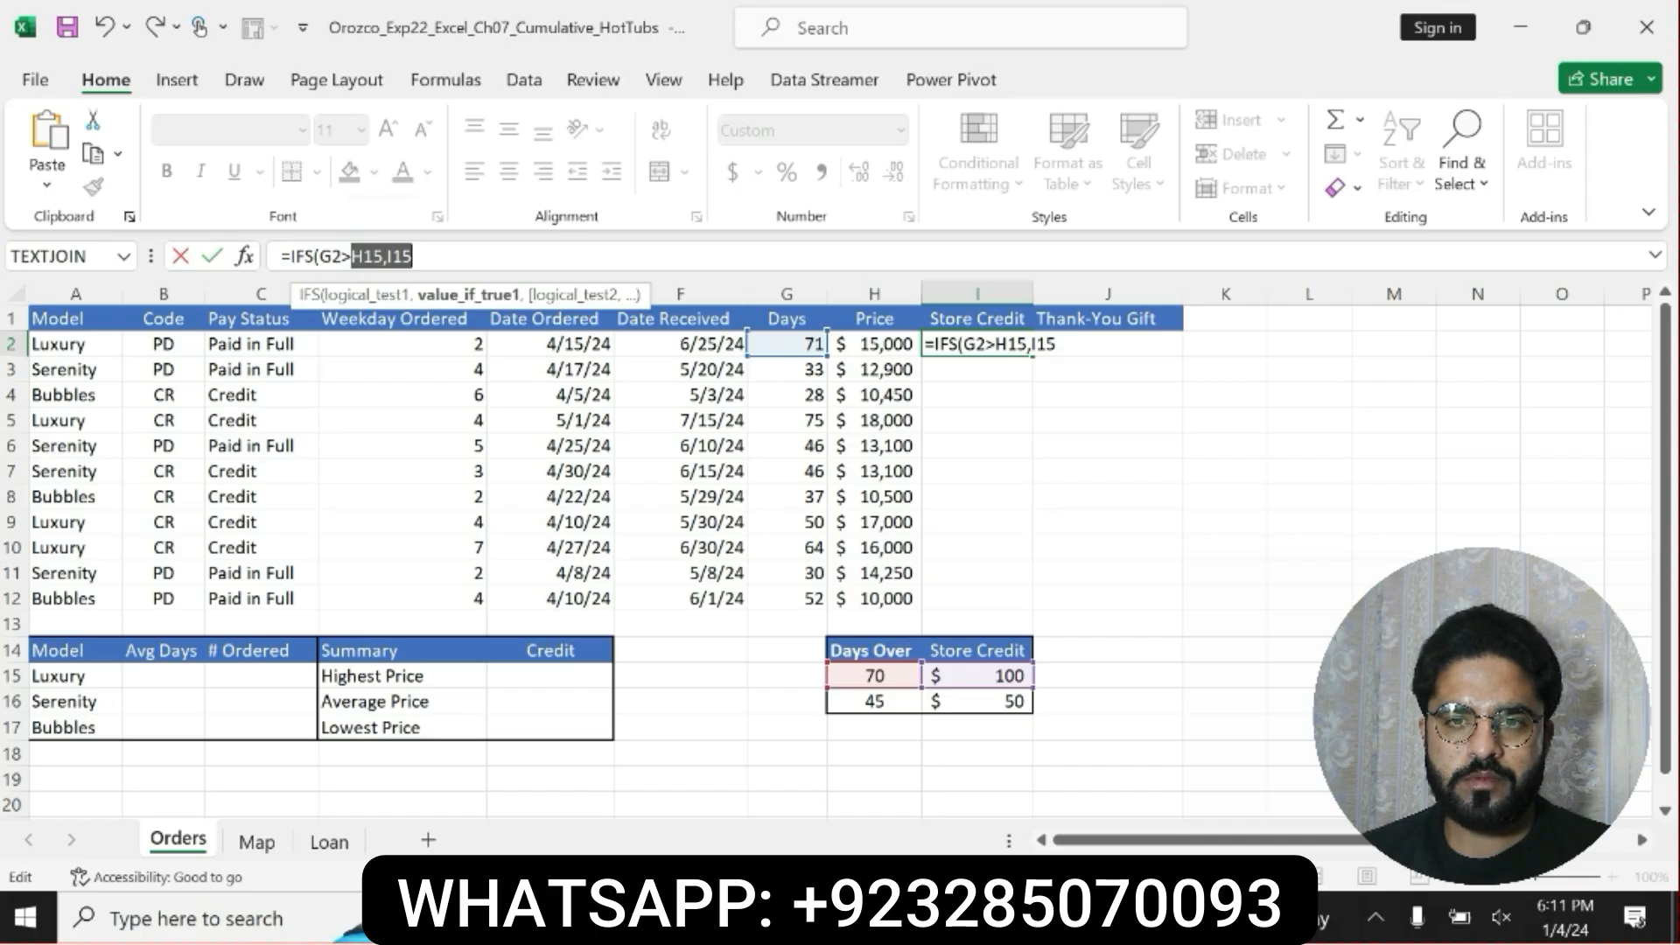
pyautogui.press('F4')
pyautogui.click(466, 260)
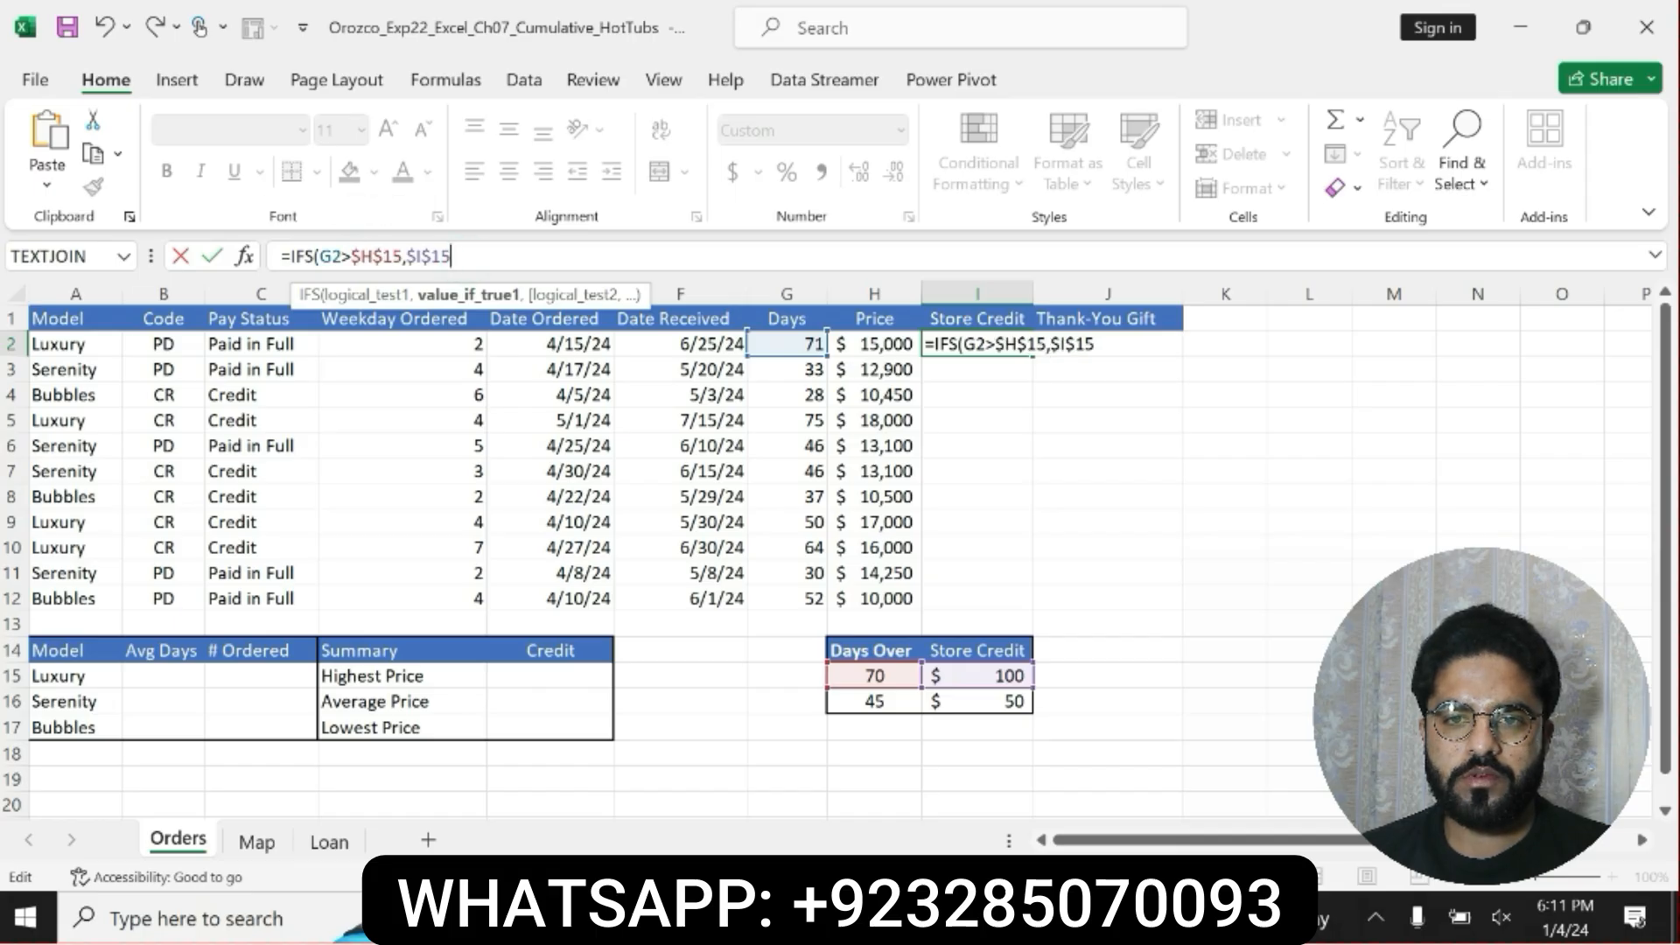
# Add the second logical test G2>$H$16 to the IFS formula, with $I$16 as its value if true.
pyautogui.write(',G2')
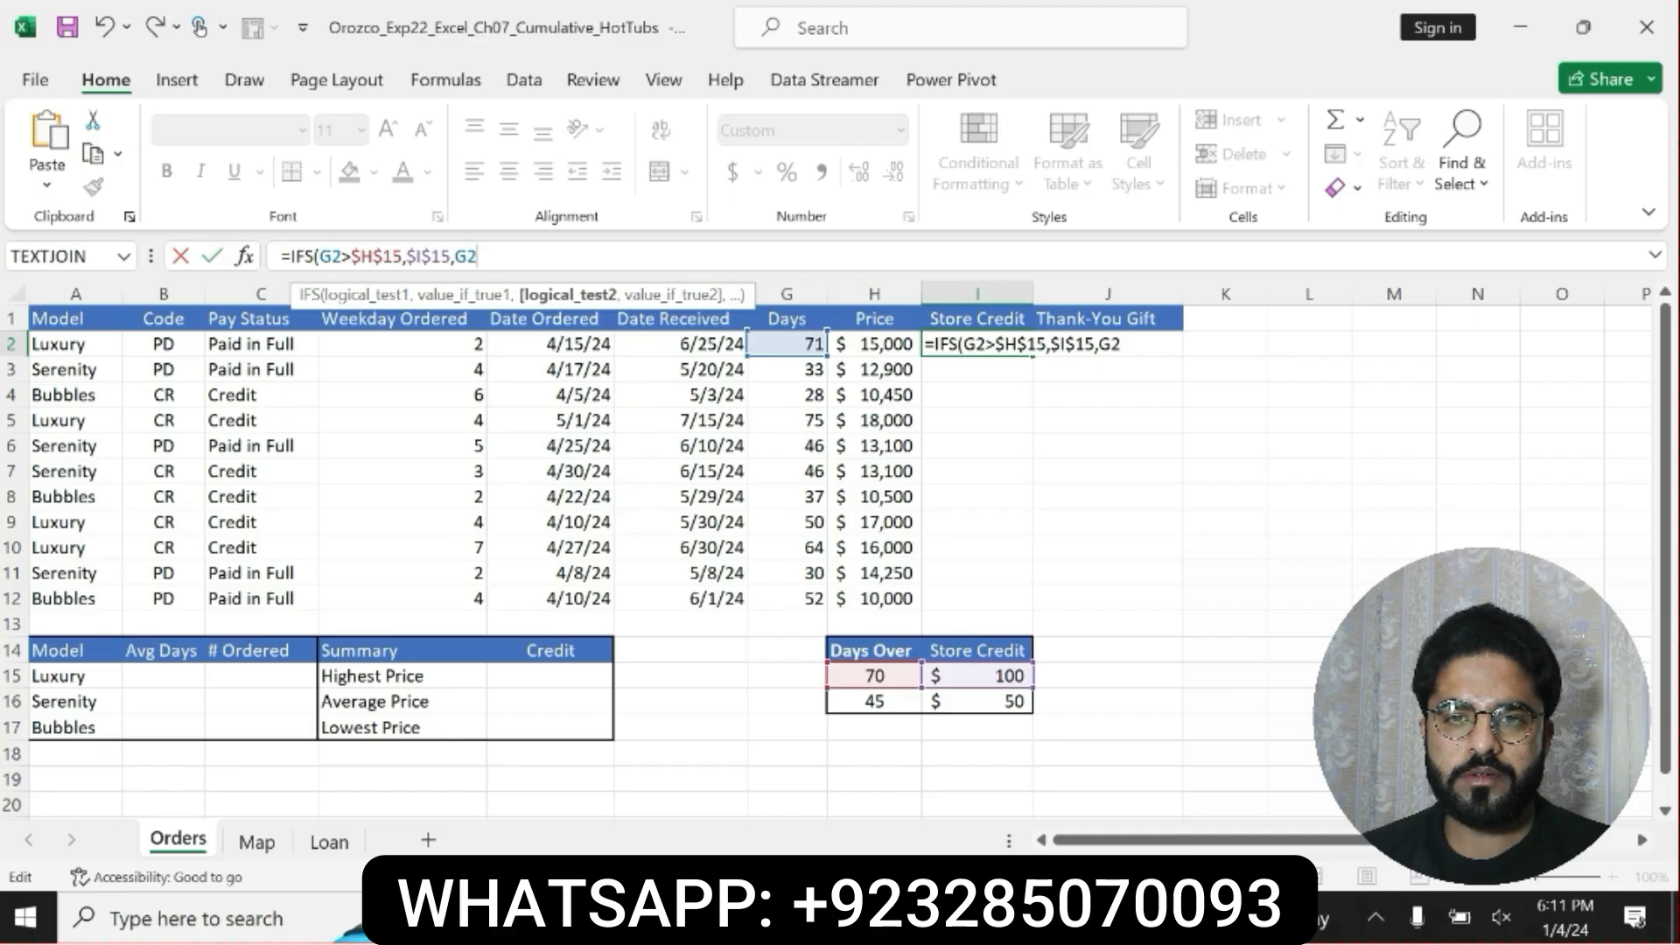
pyautogui.write('>')
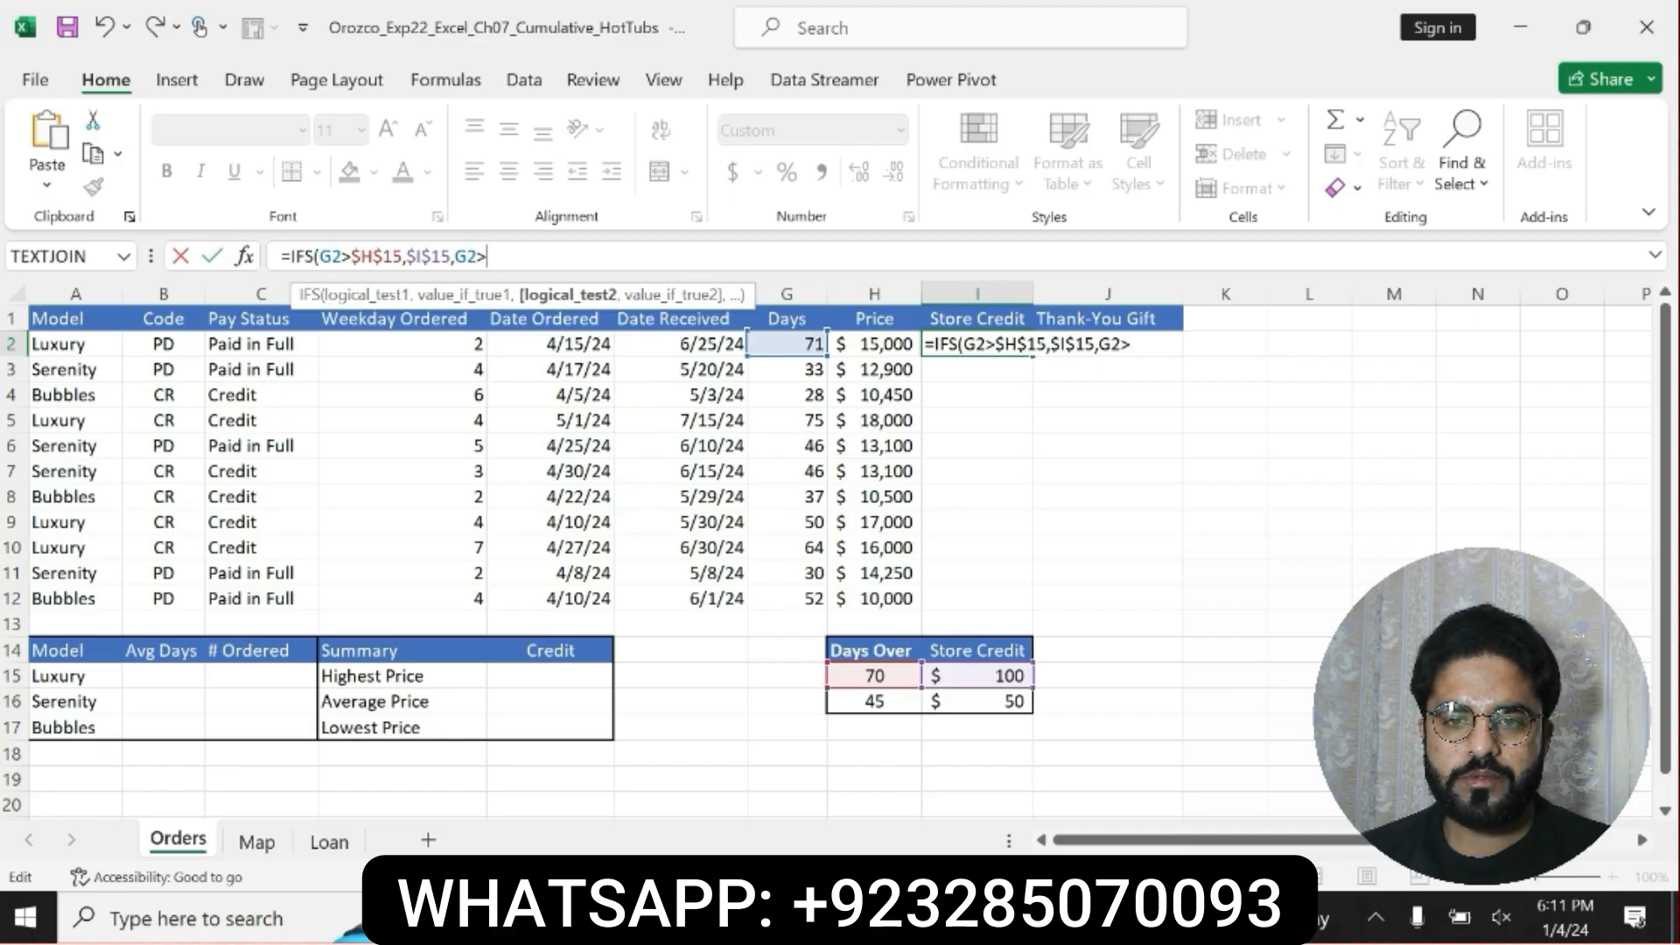
pyautogui.write('H16')
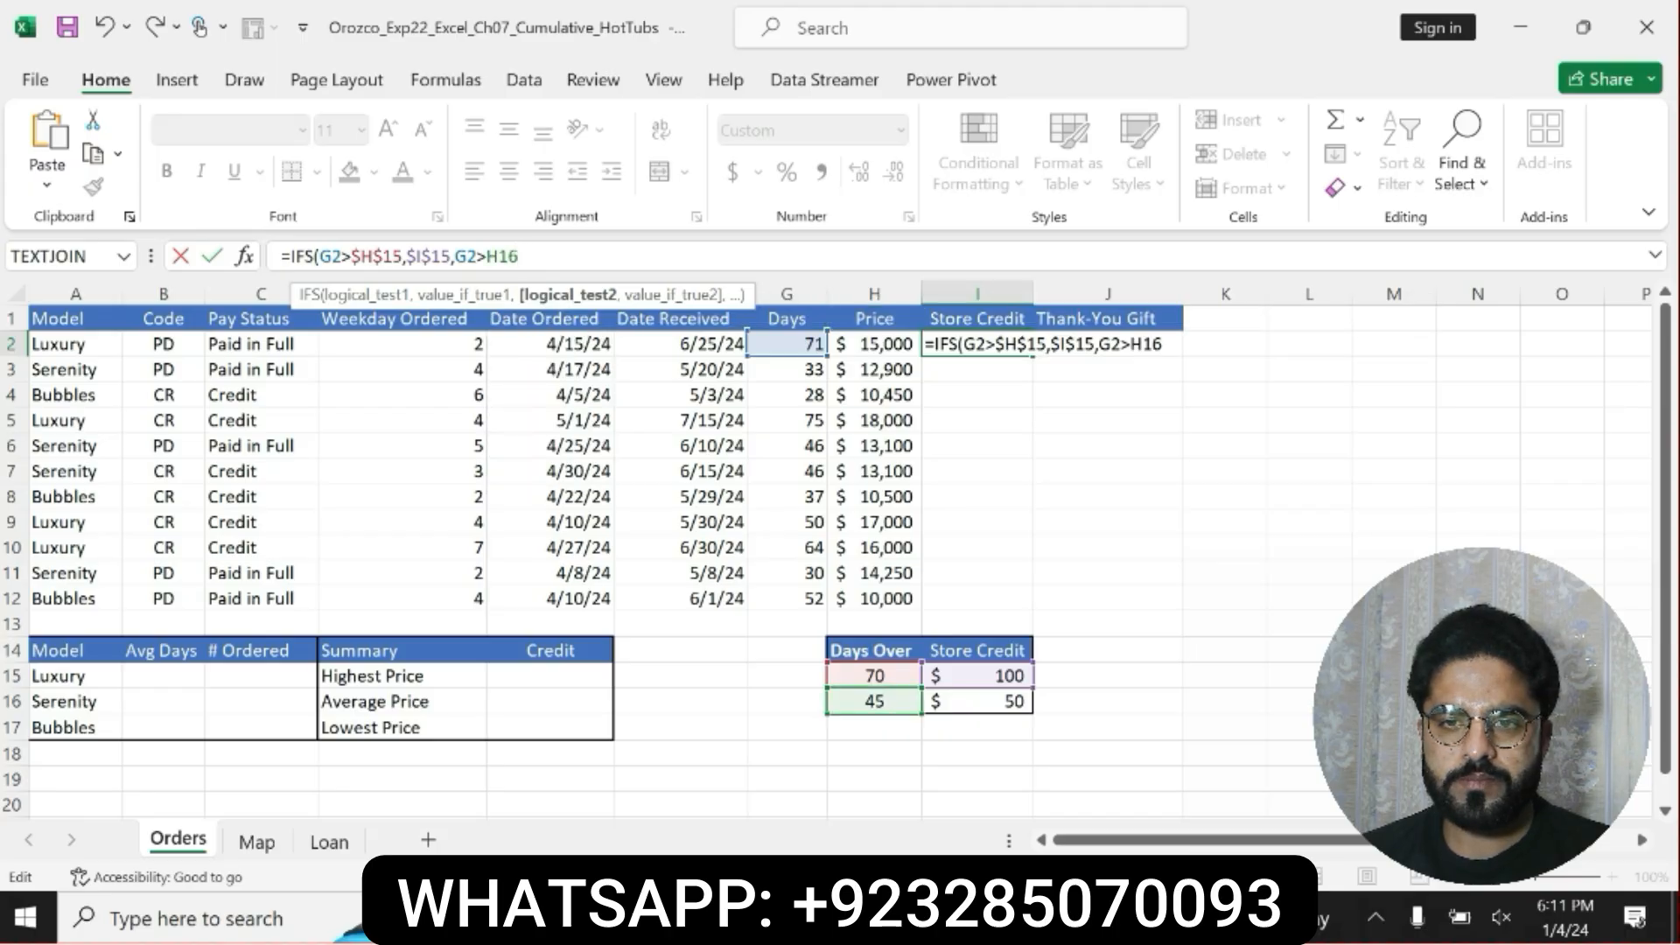
pyautogui.press('F4')
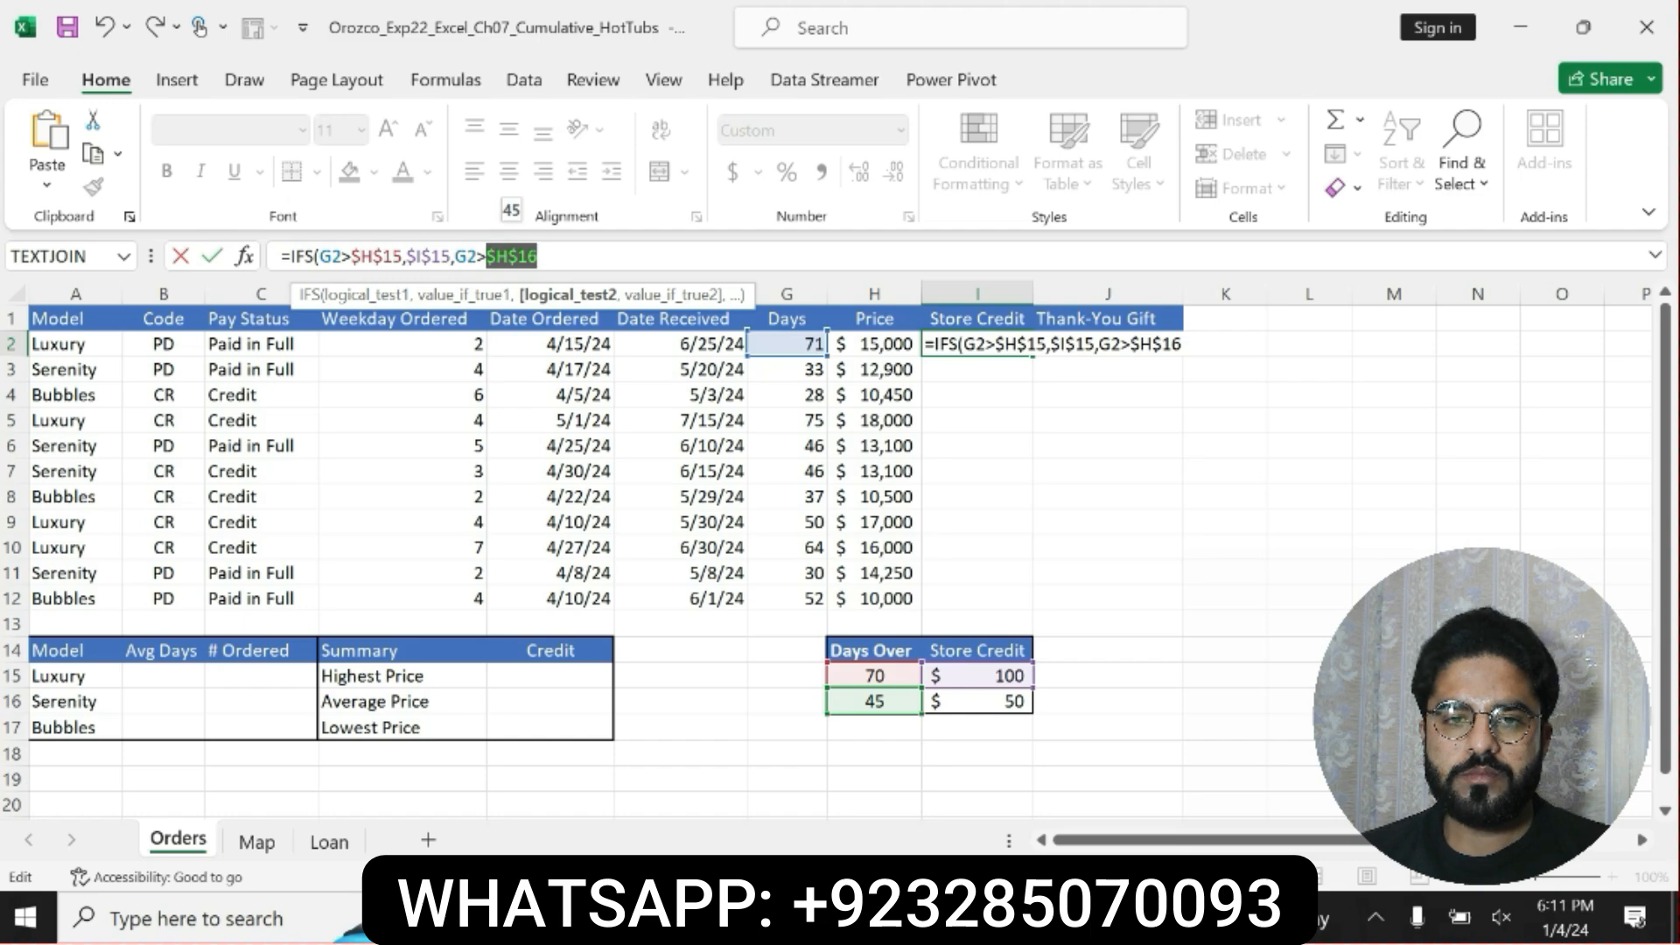
pyautogui.click(550, 256)
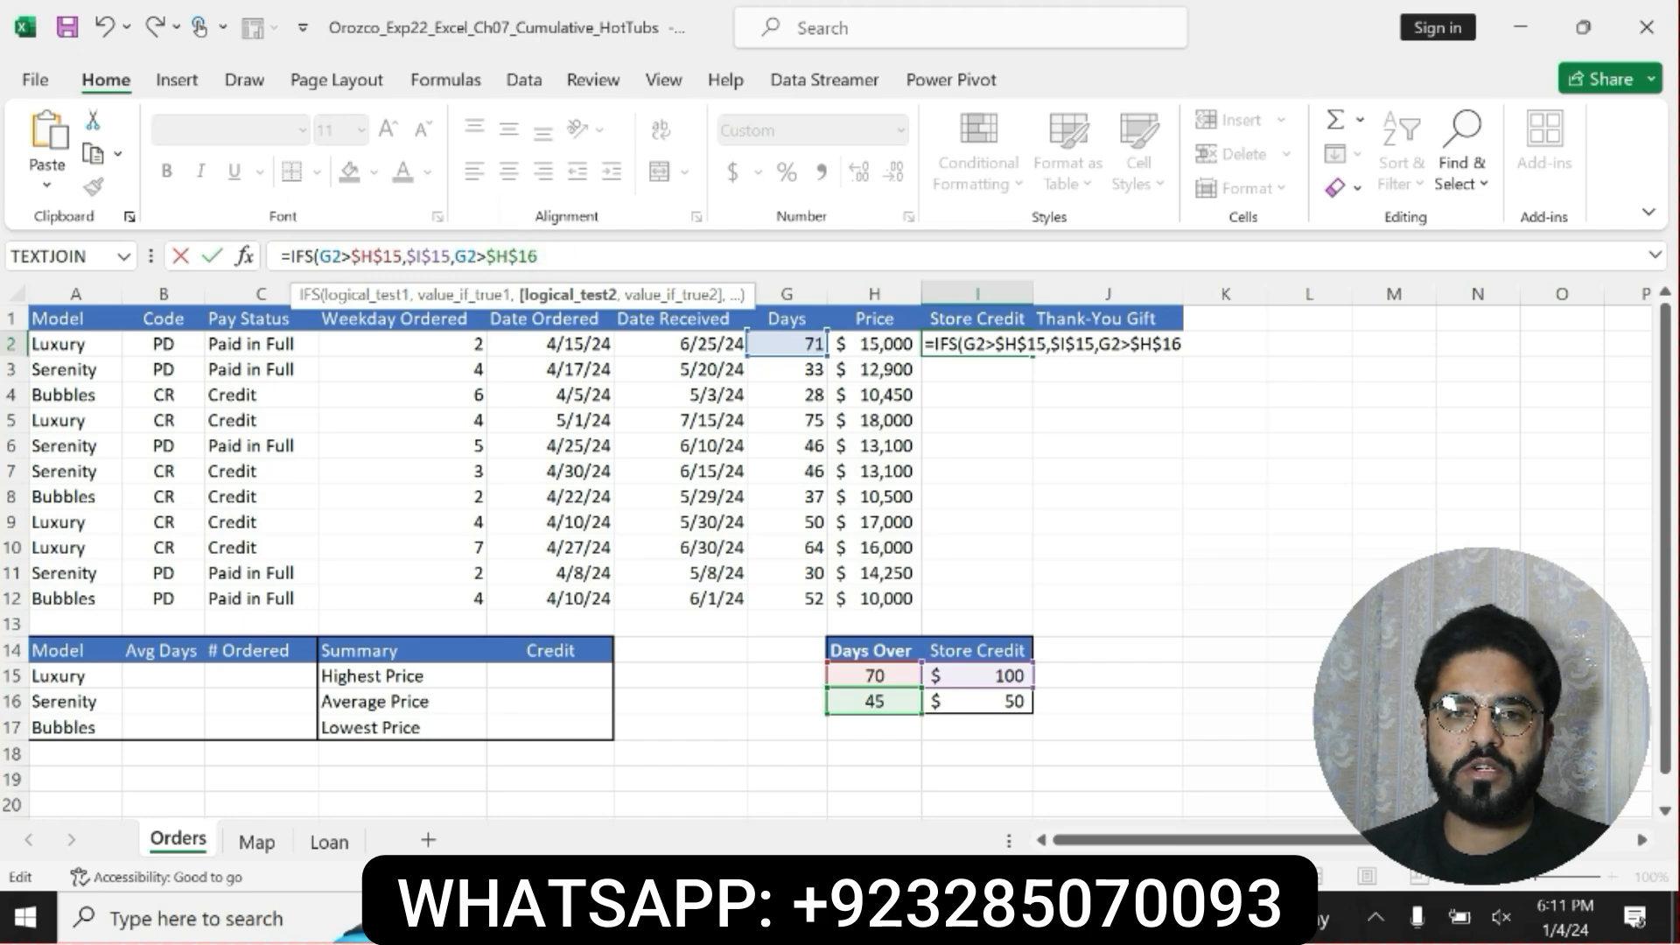
pyautogui.write(',I1')
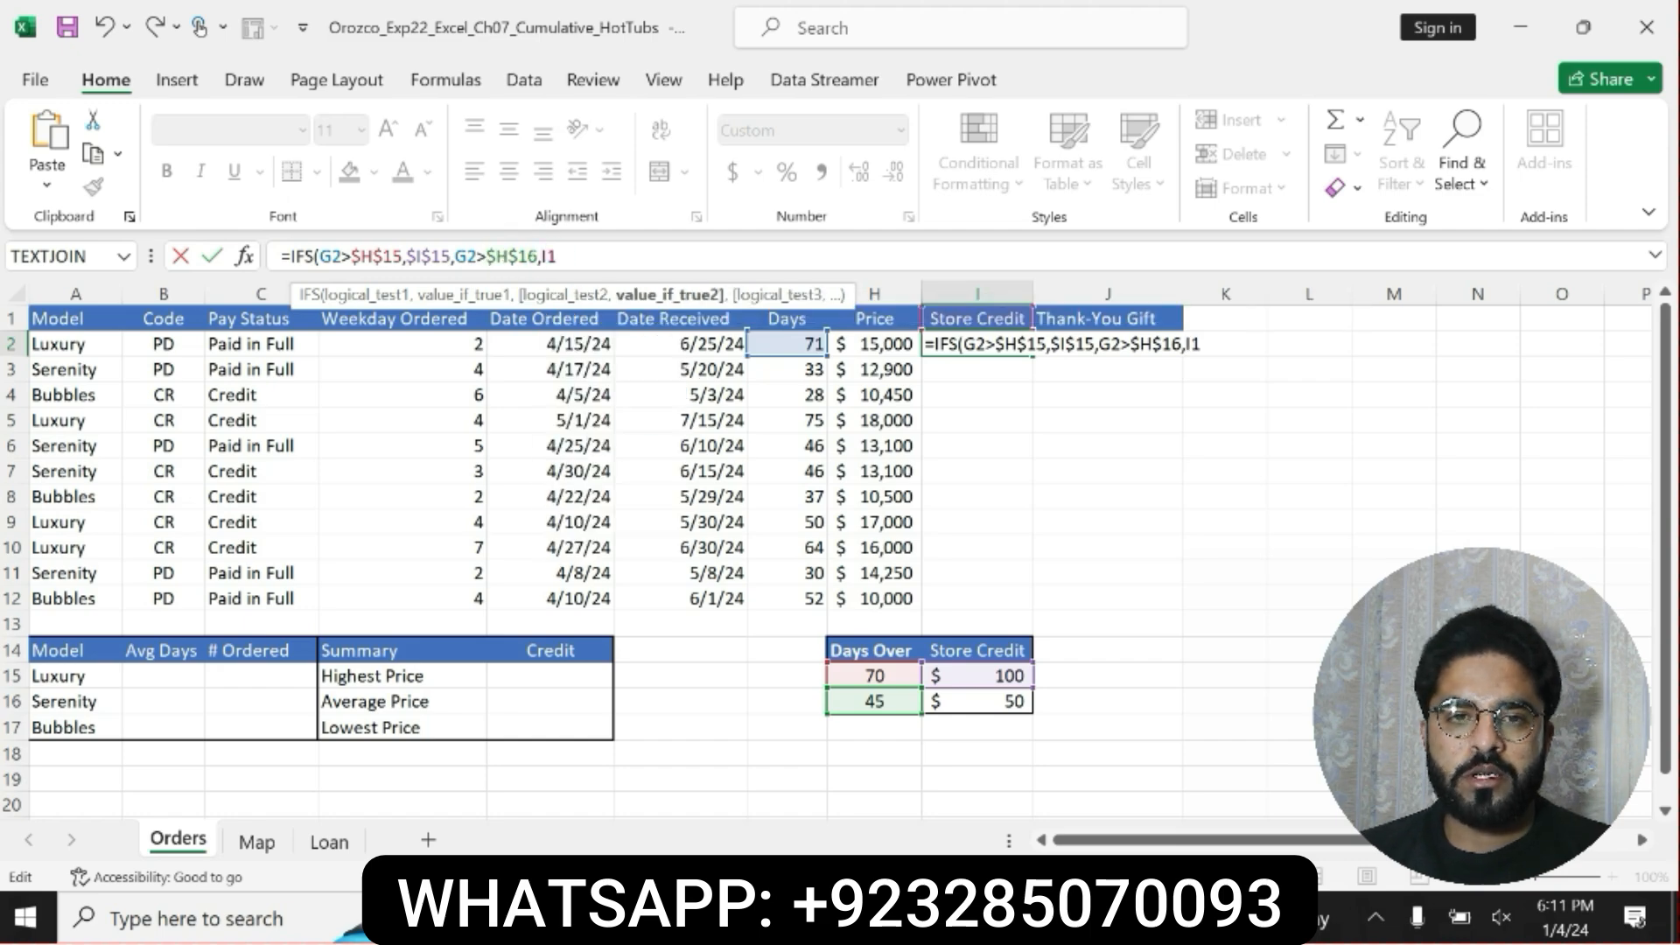
pyautogui.write('6')
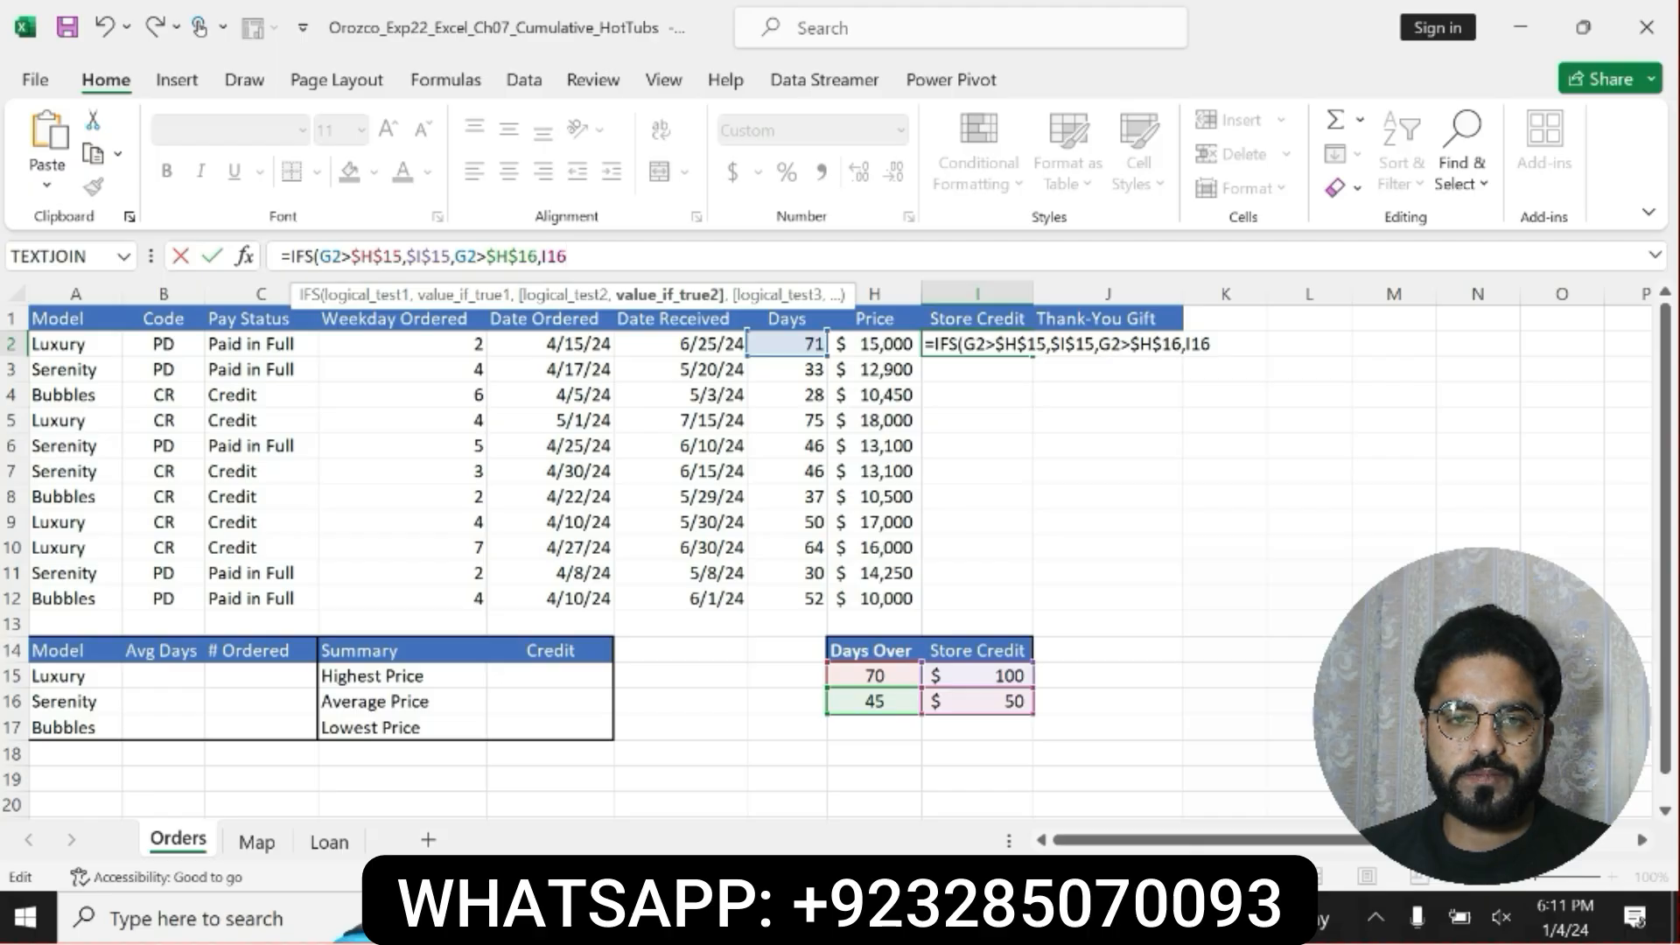
pyautogui.press('F4')
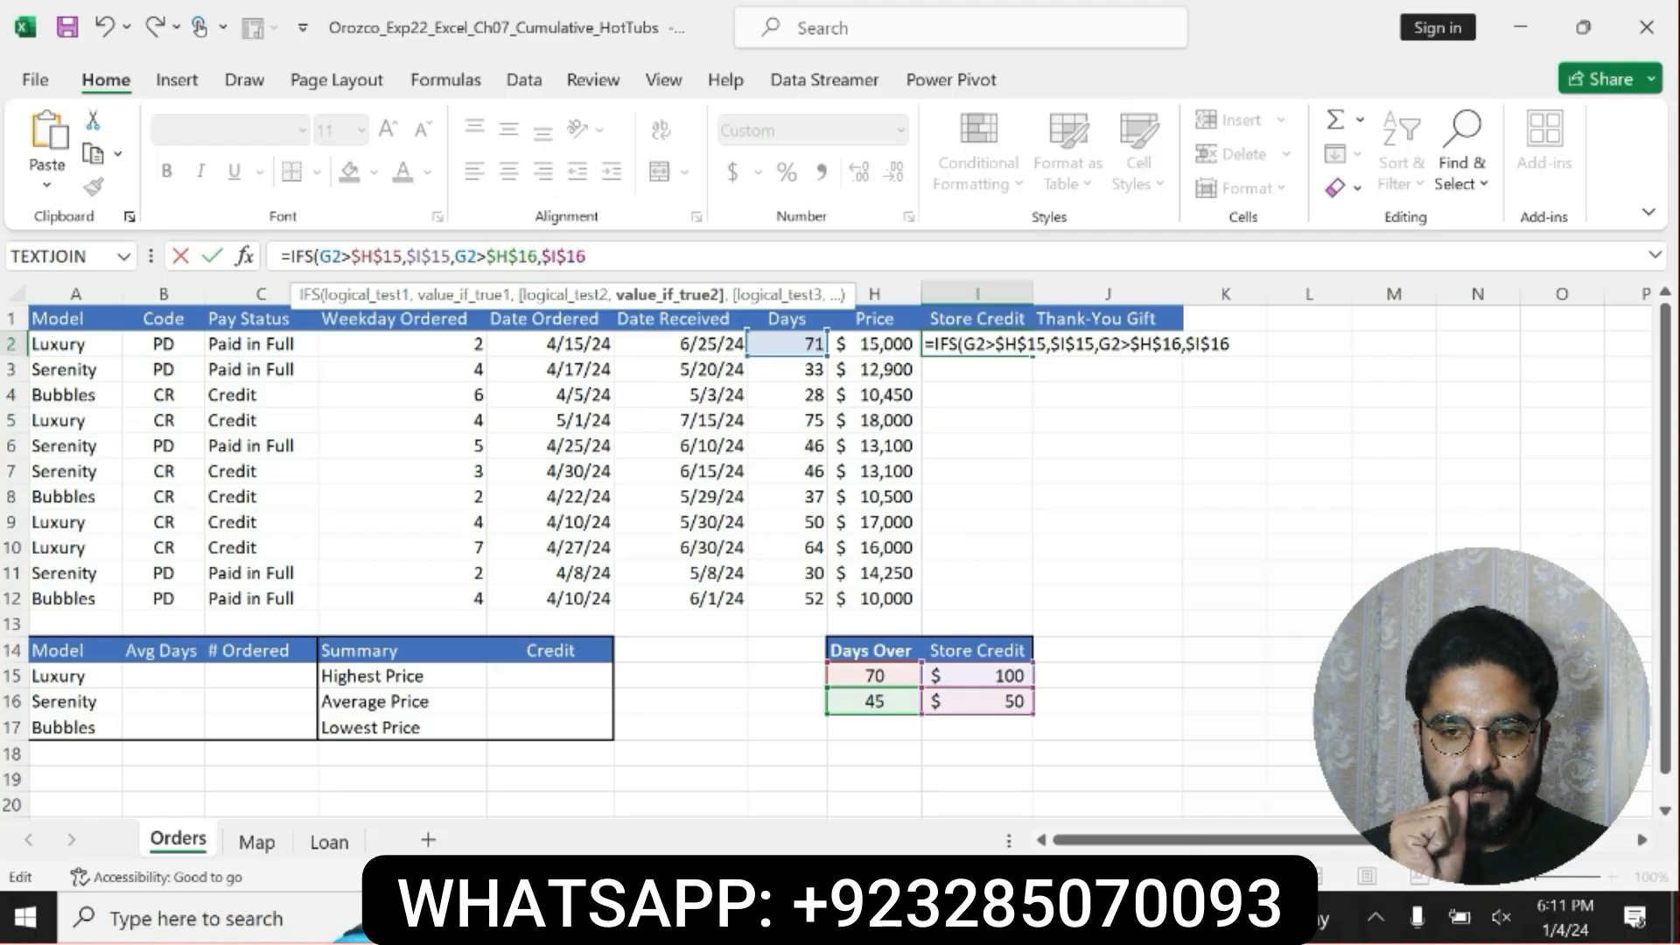
# Add the third test G2<$H$16 with the value "$0, close the parenthesis, and try to commit the IFS formula.
pyautogui.write(',G2')
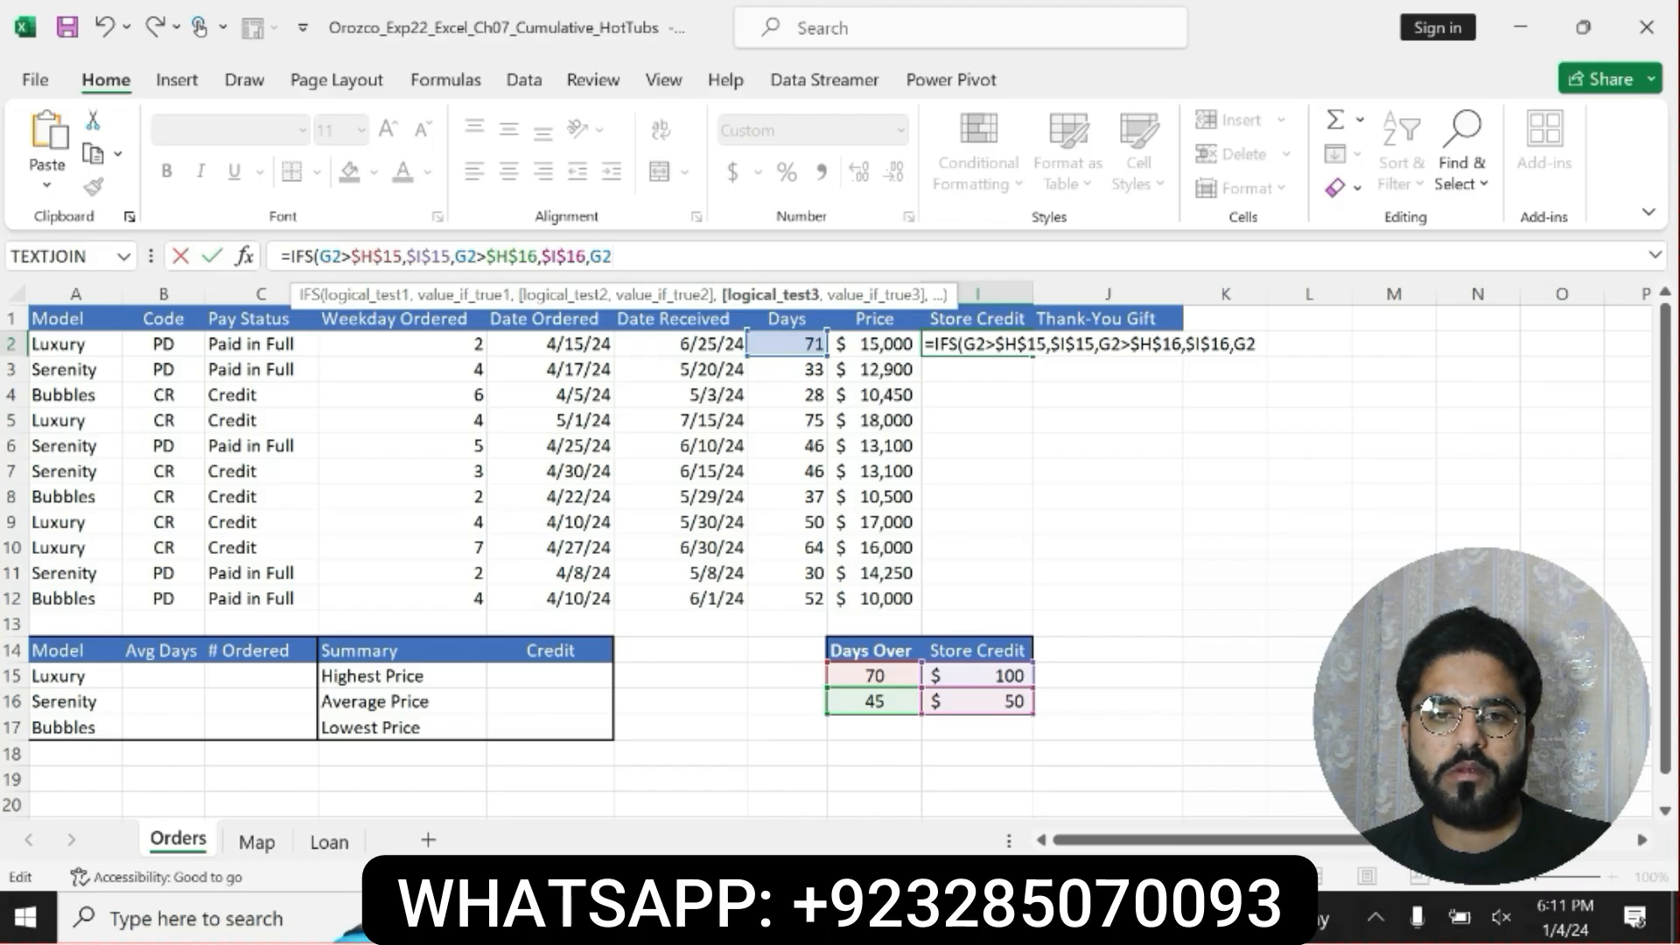
pyautogui.write('<$')
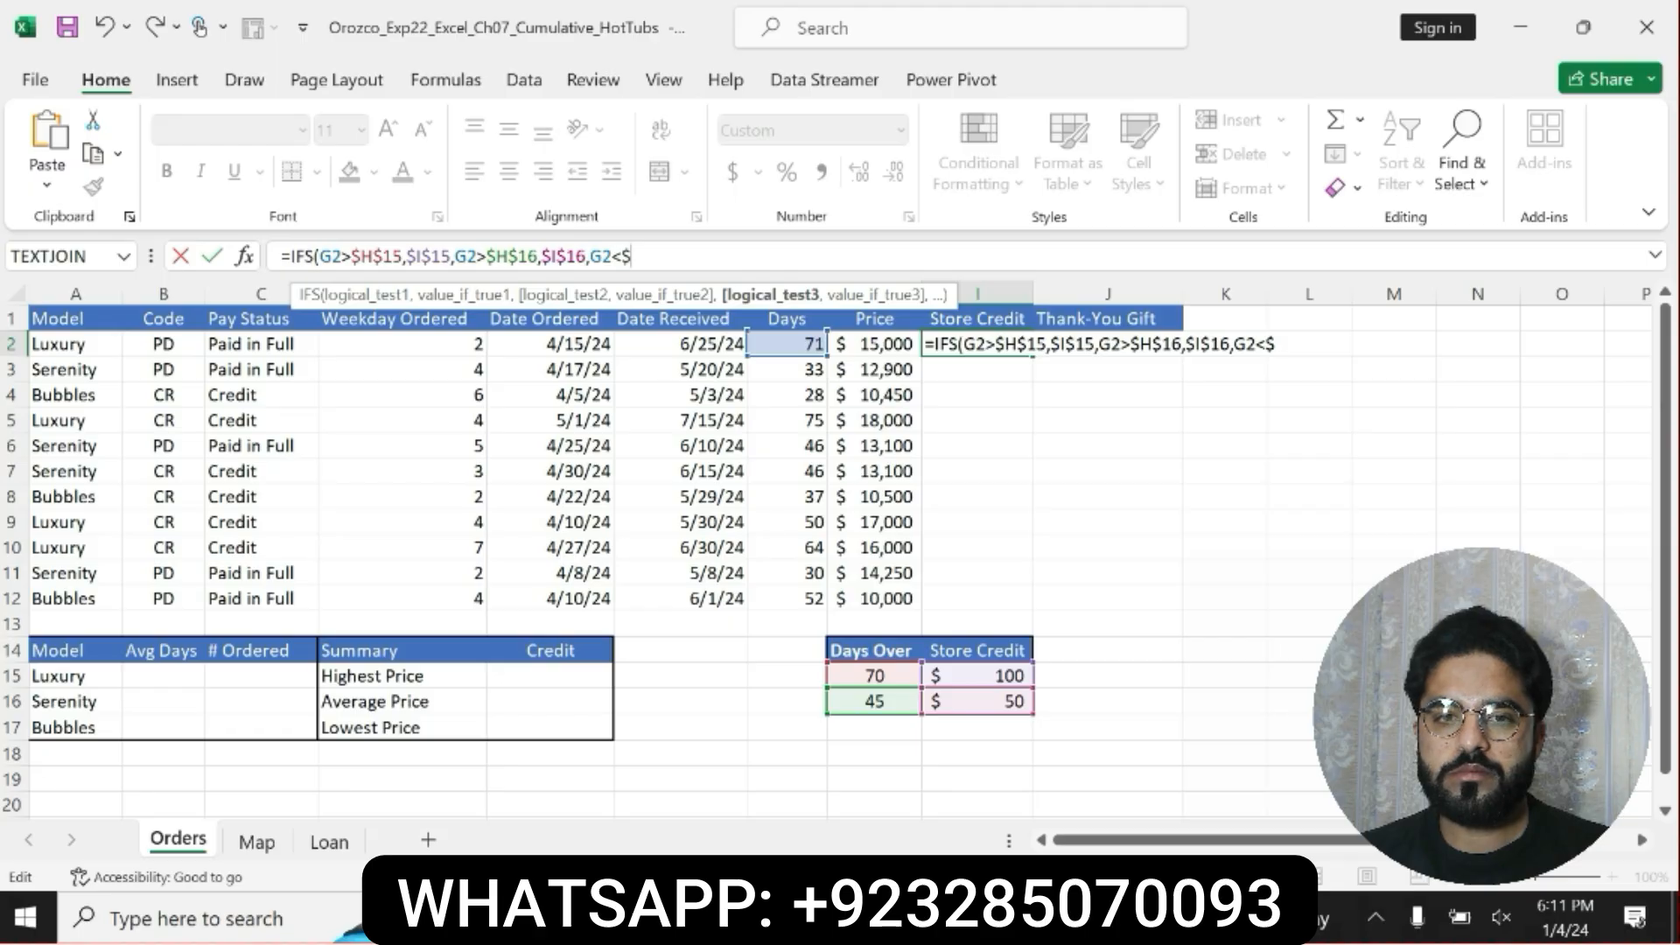
pyautogui.write('H$16')
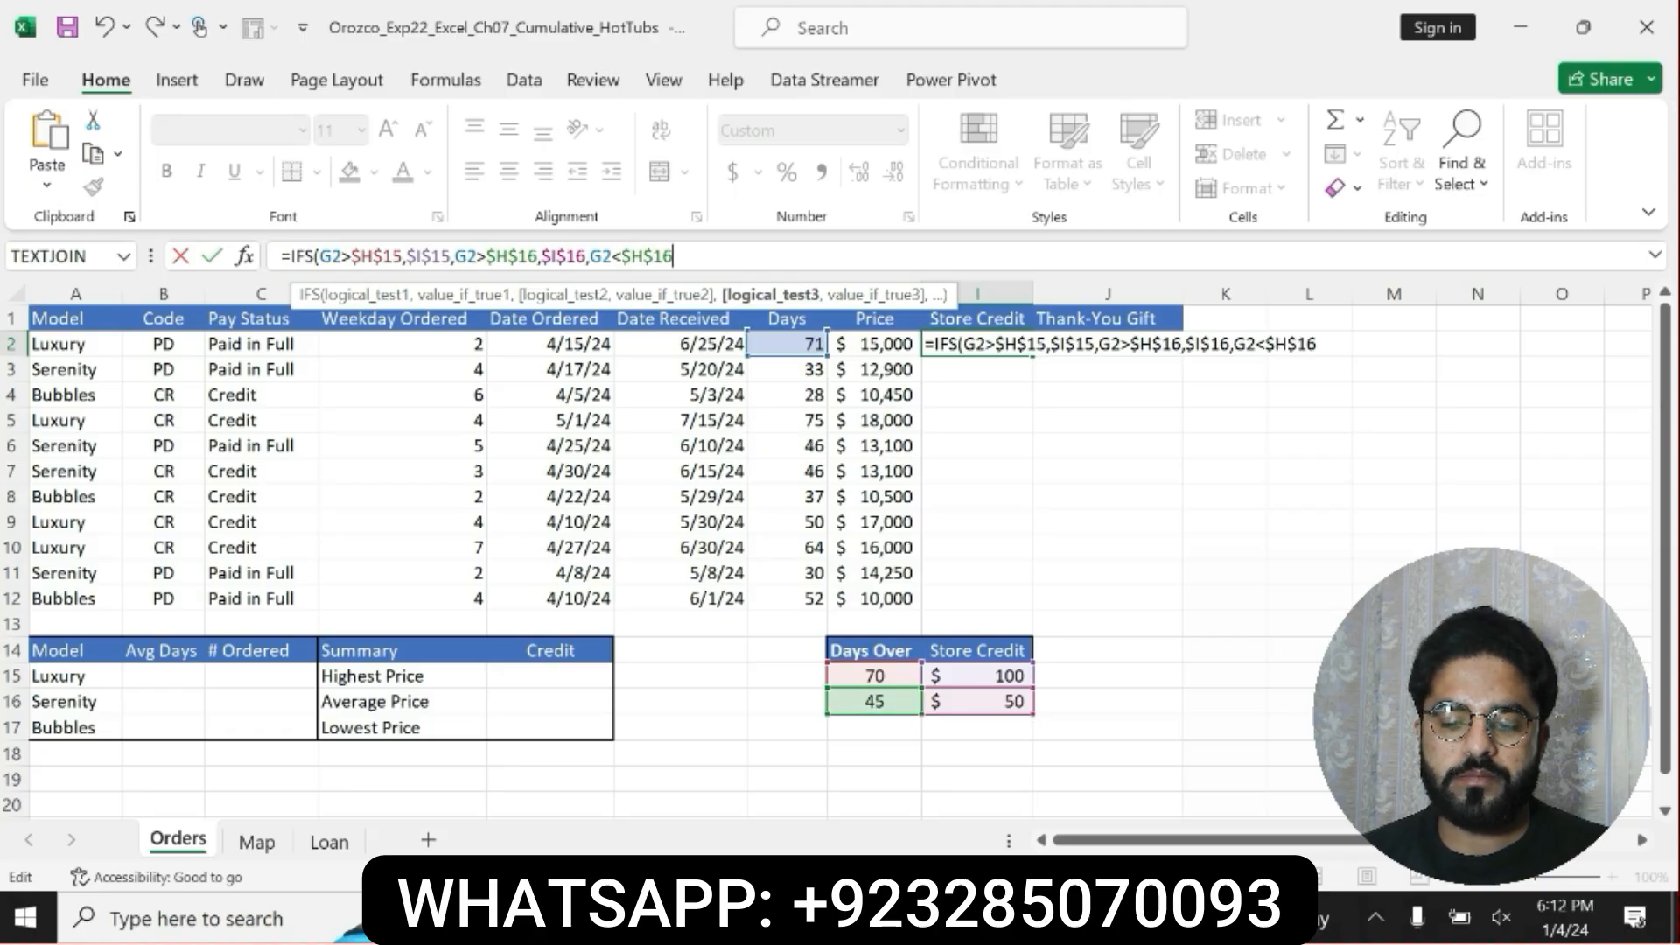
pyautogui.write(',"')
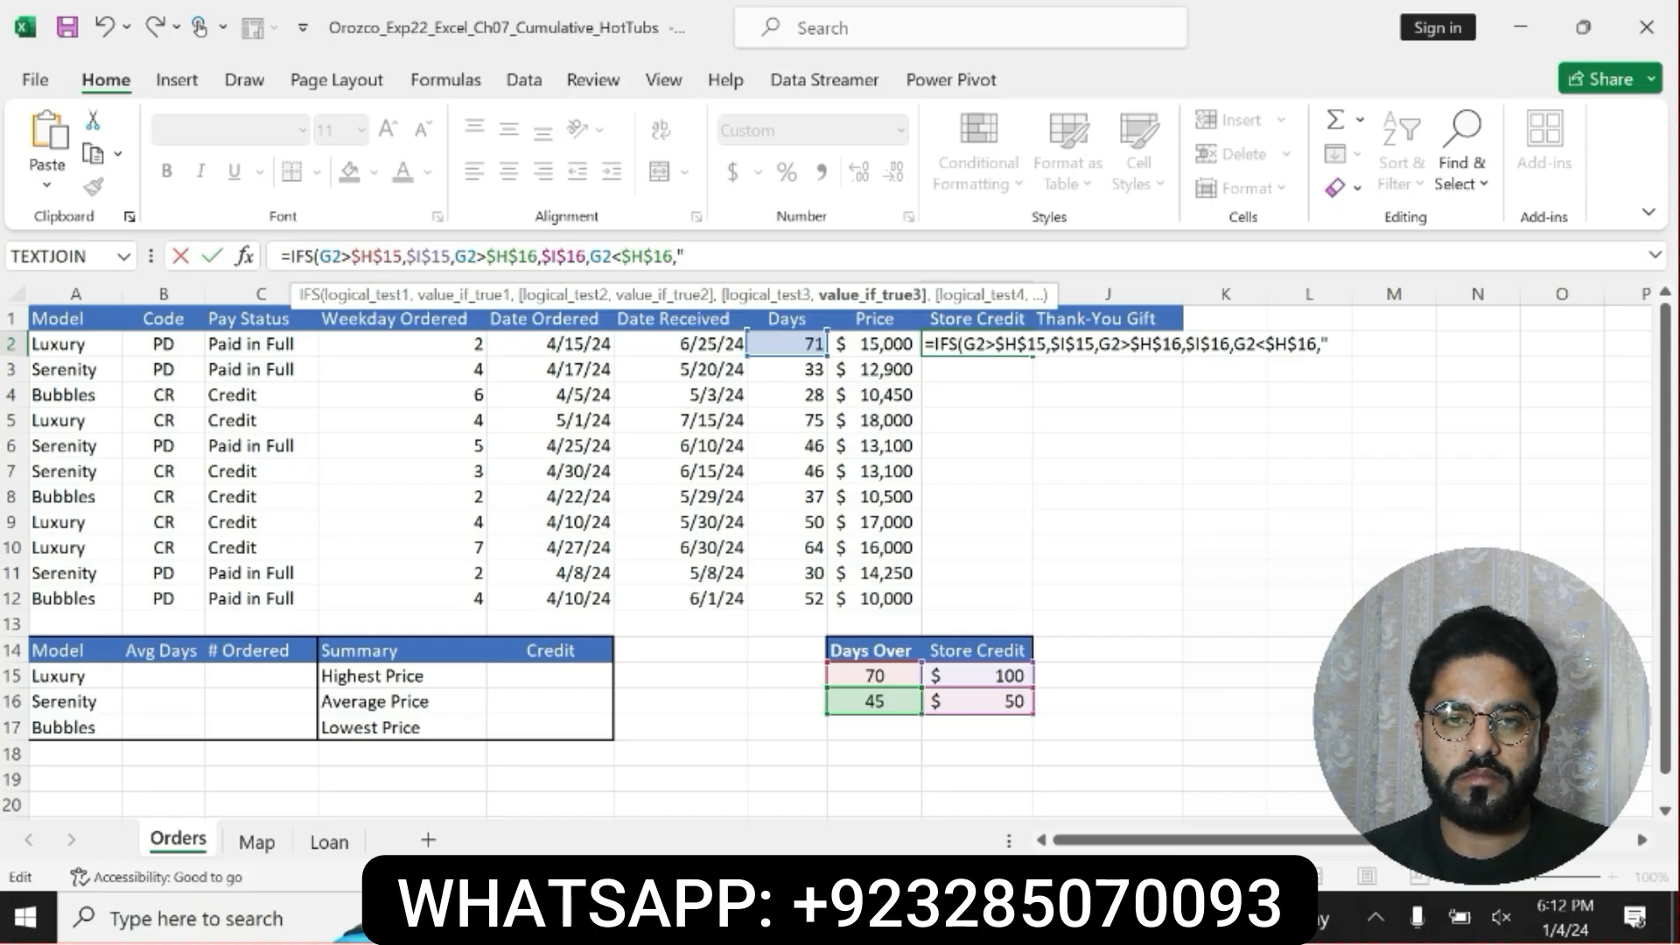
pyautogui.write('$')
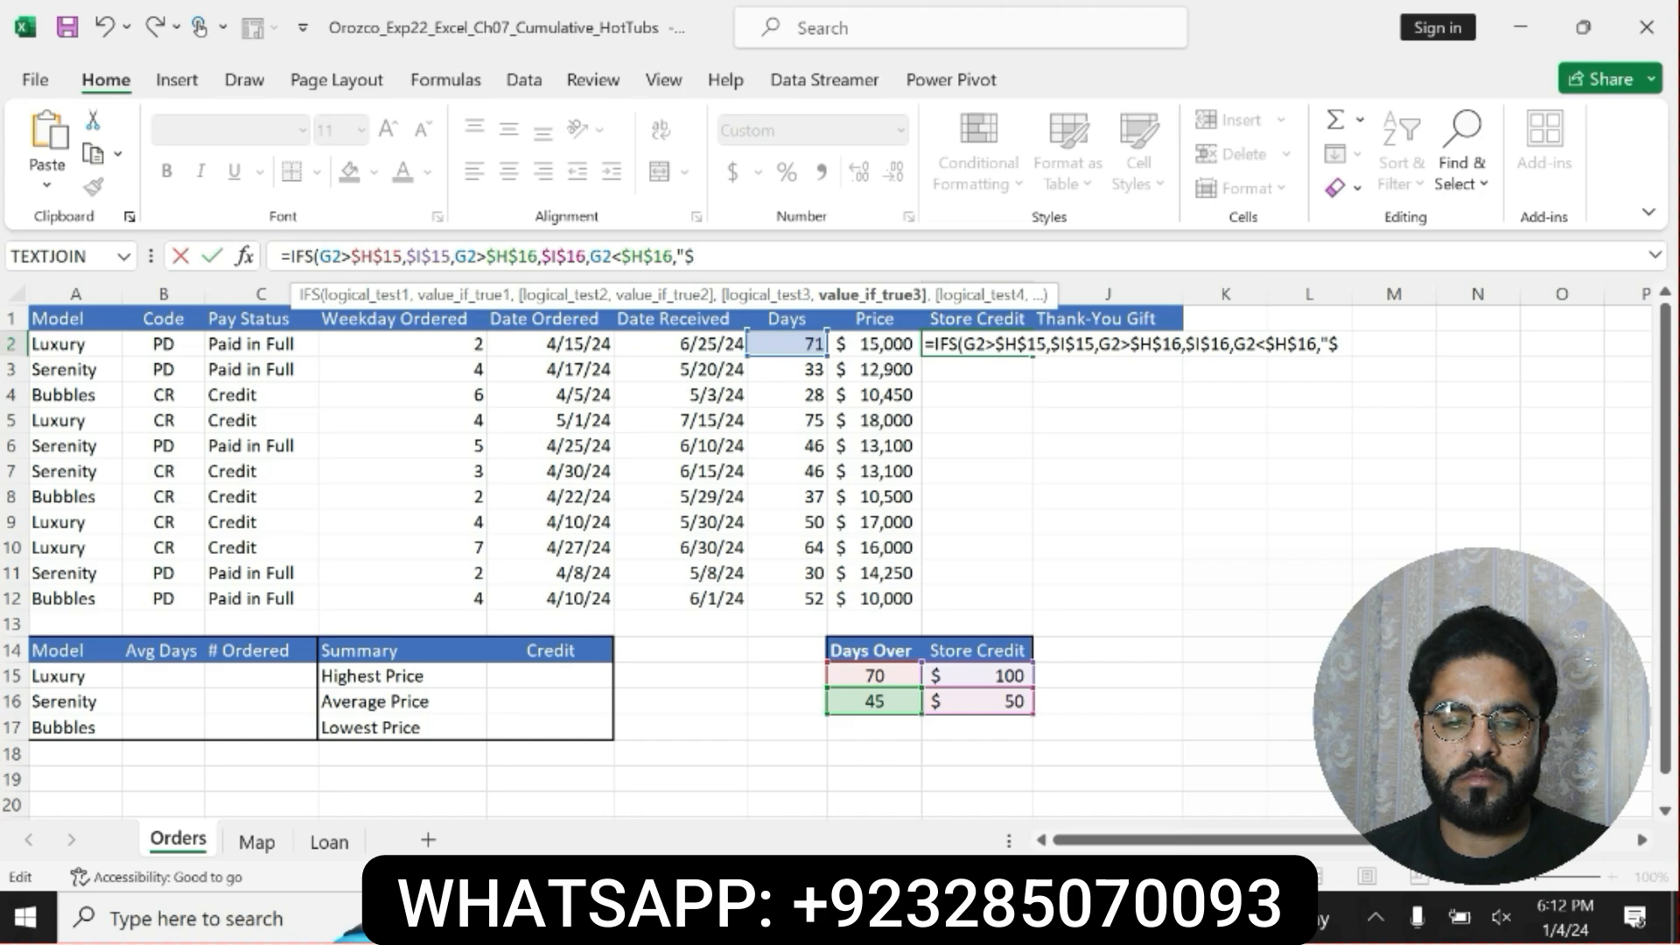
pyautogui.write('0)')
pyautogui.press('Return')
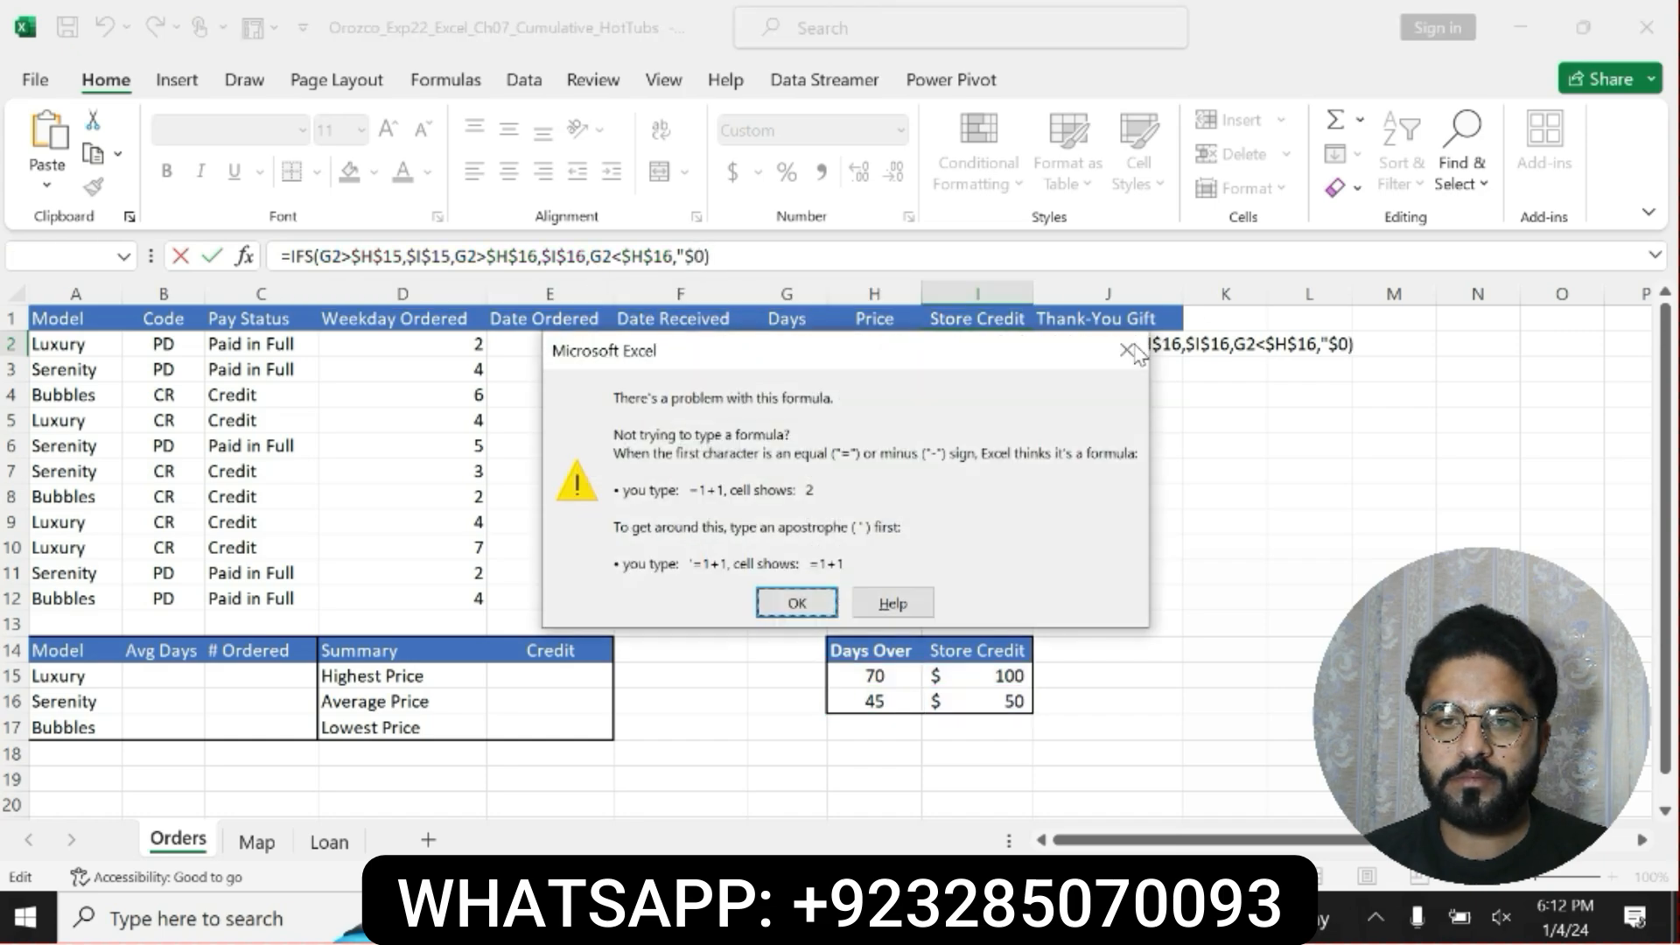
pyautogui.click(792, 604)
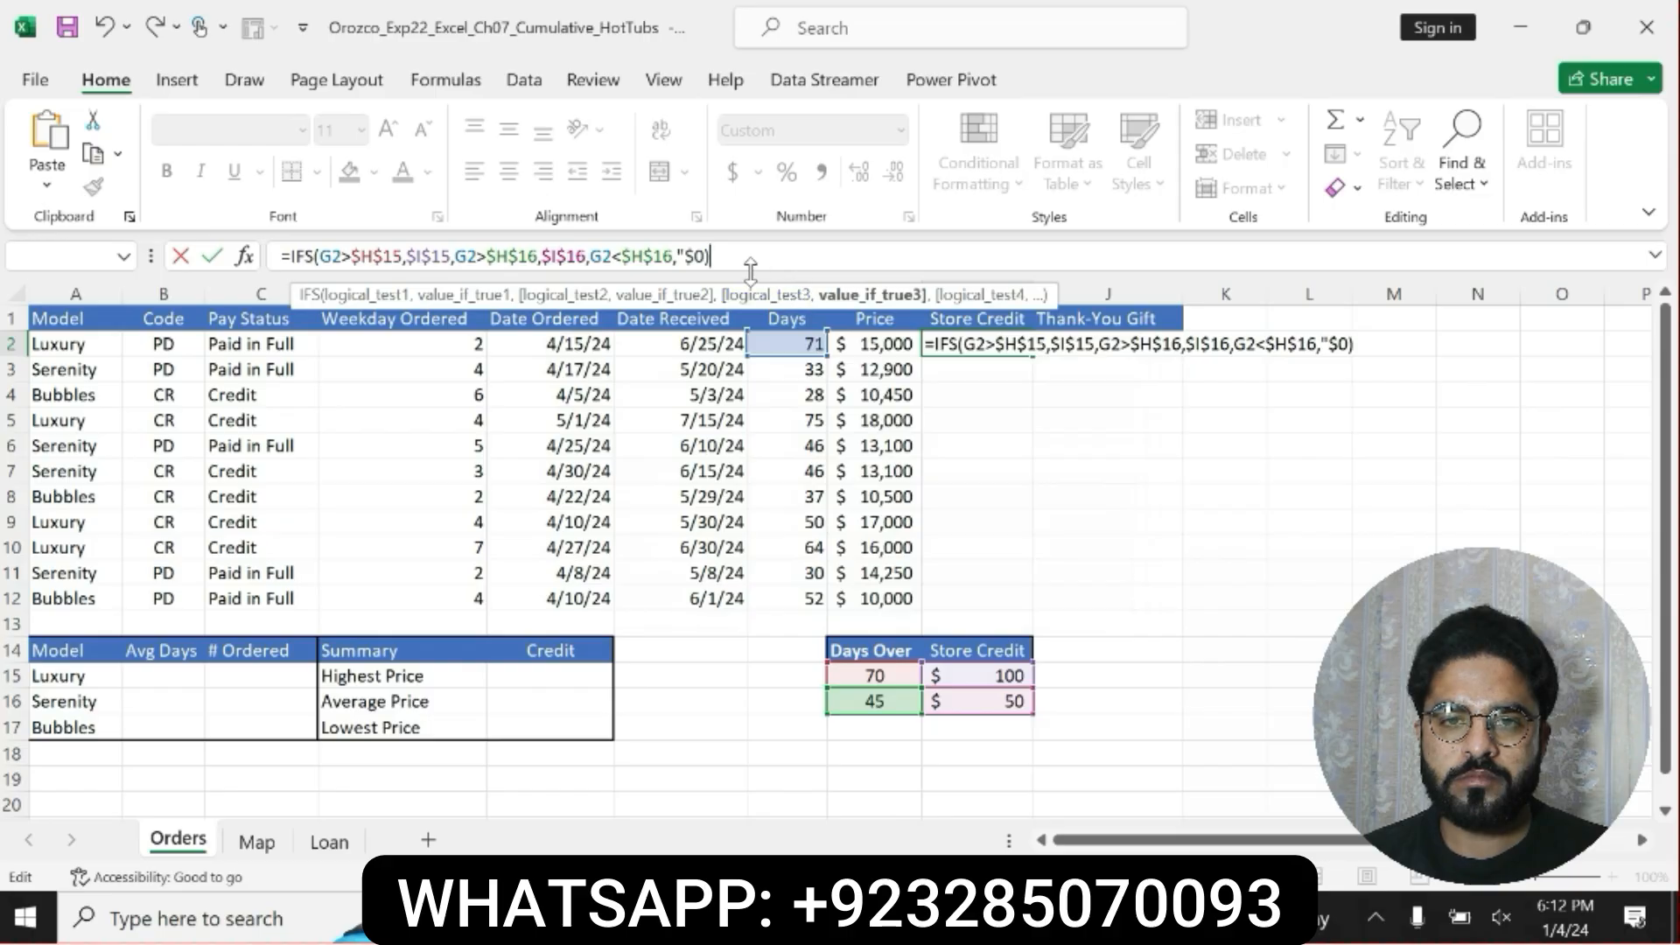
# Add the missing closing quotation mark to "$0" in I2's IFS formula, commit it, and review the formula.
pyautogui.press('Return')
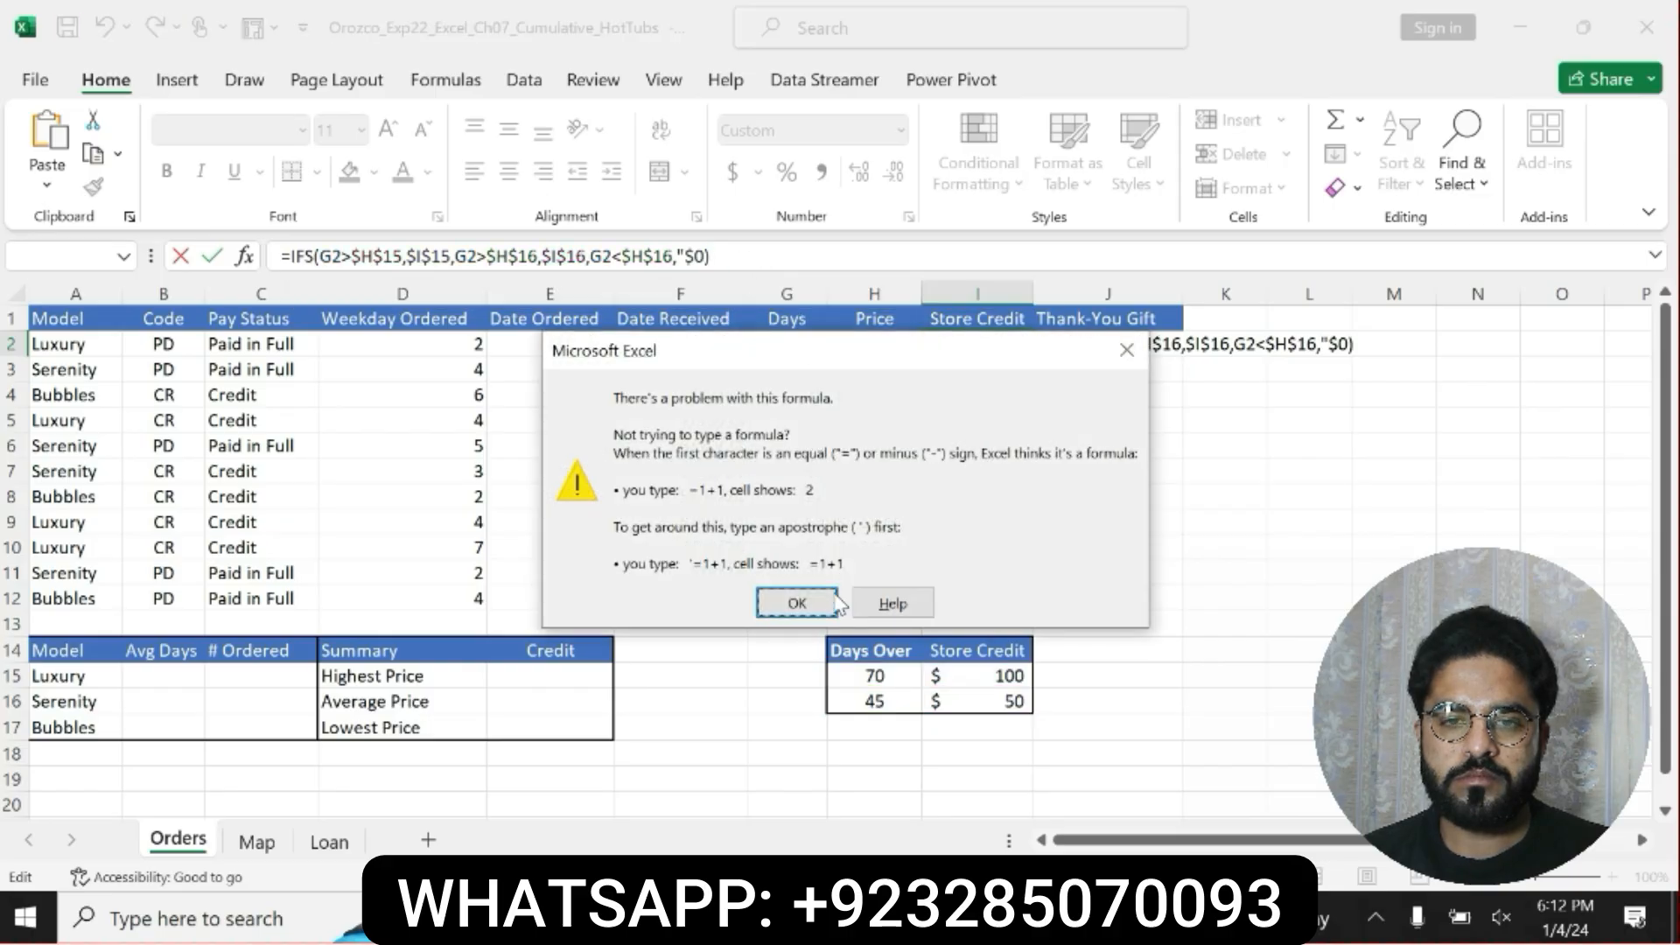
pyautogui.click(813, 602)
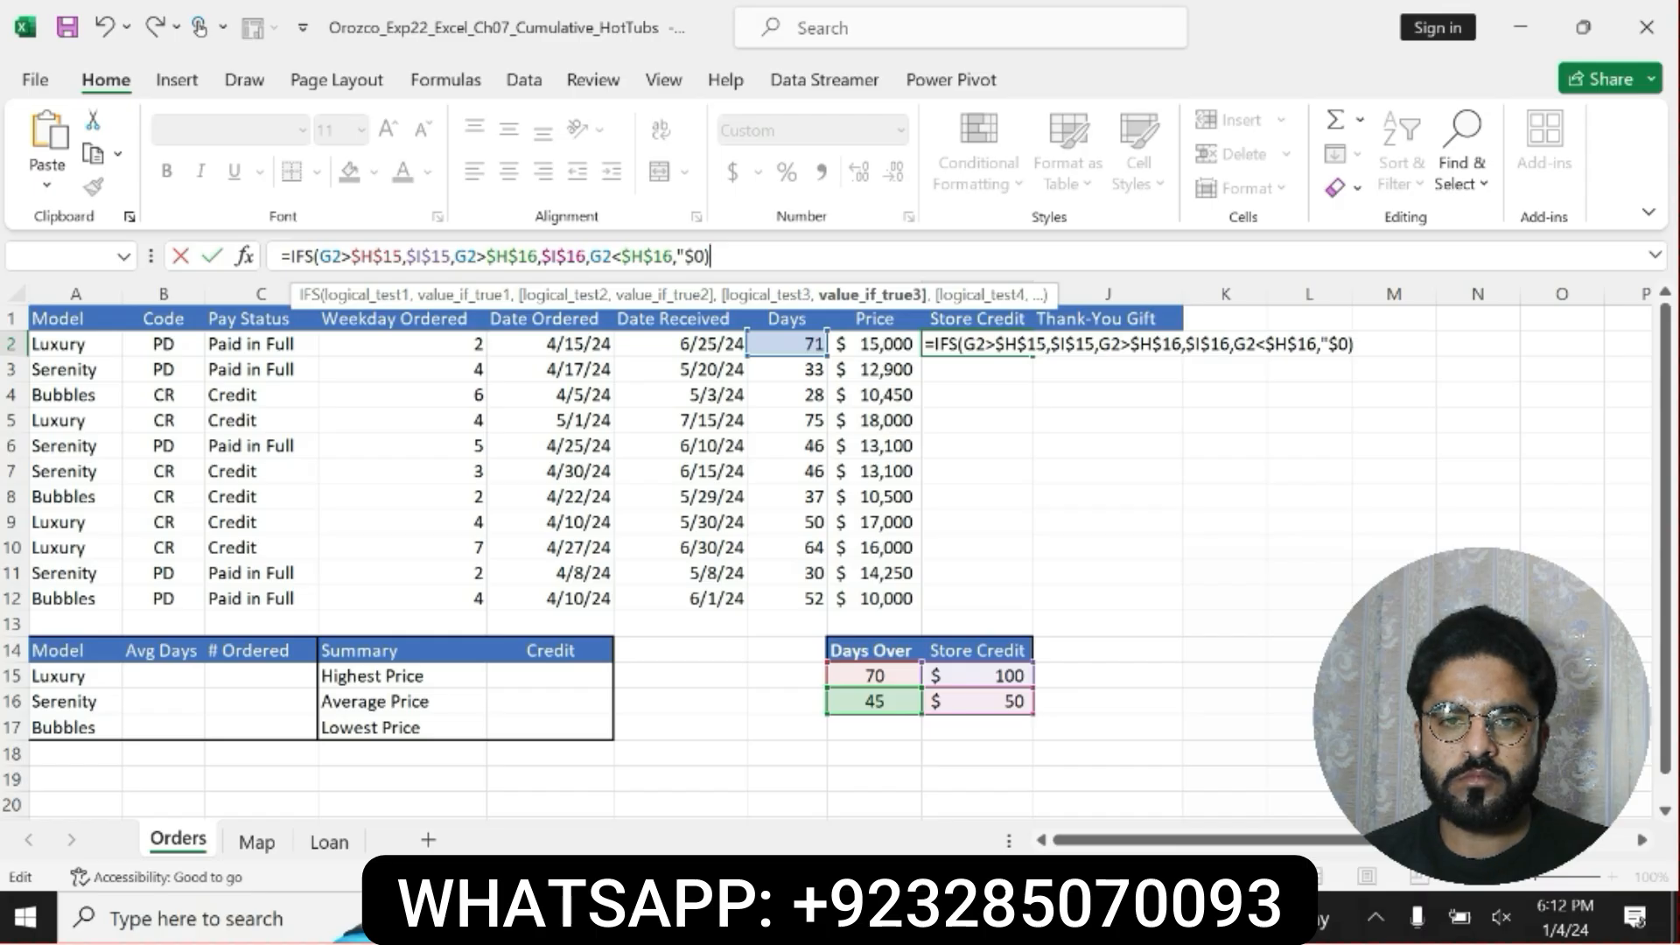
pyautogui.click(707, 257)
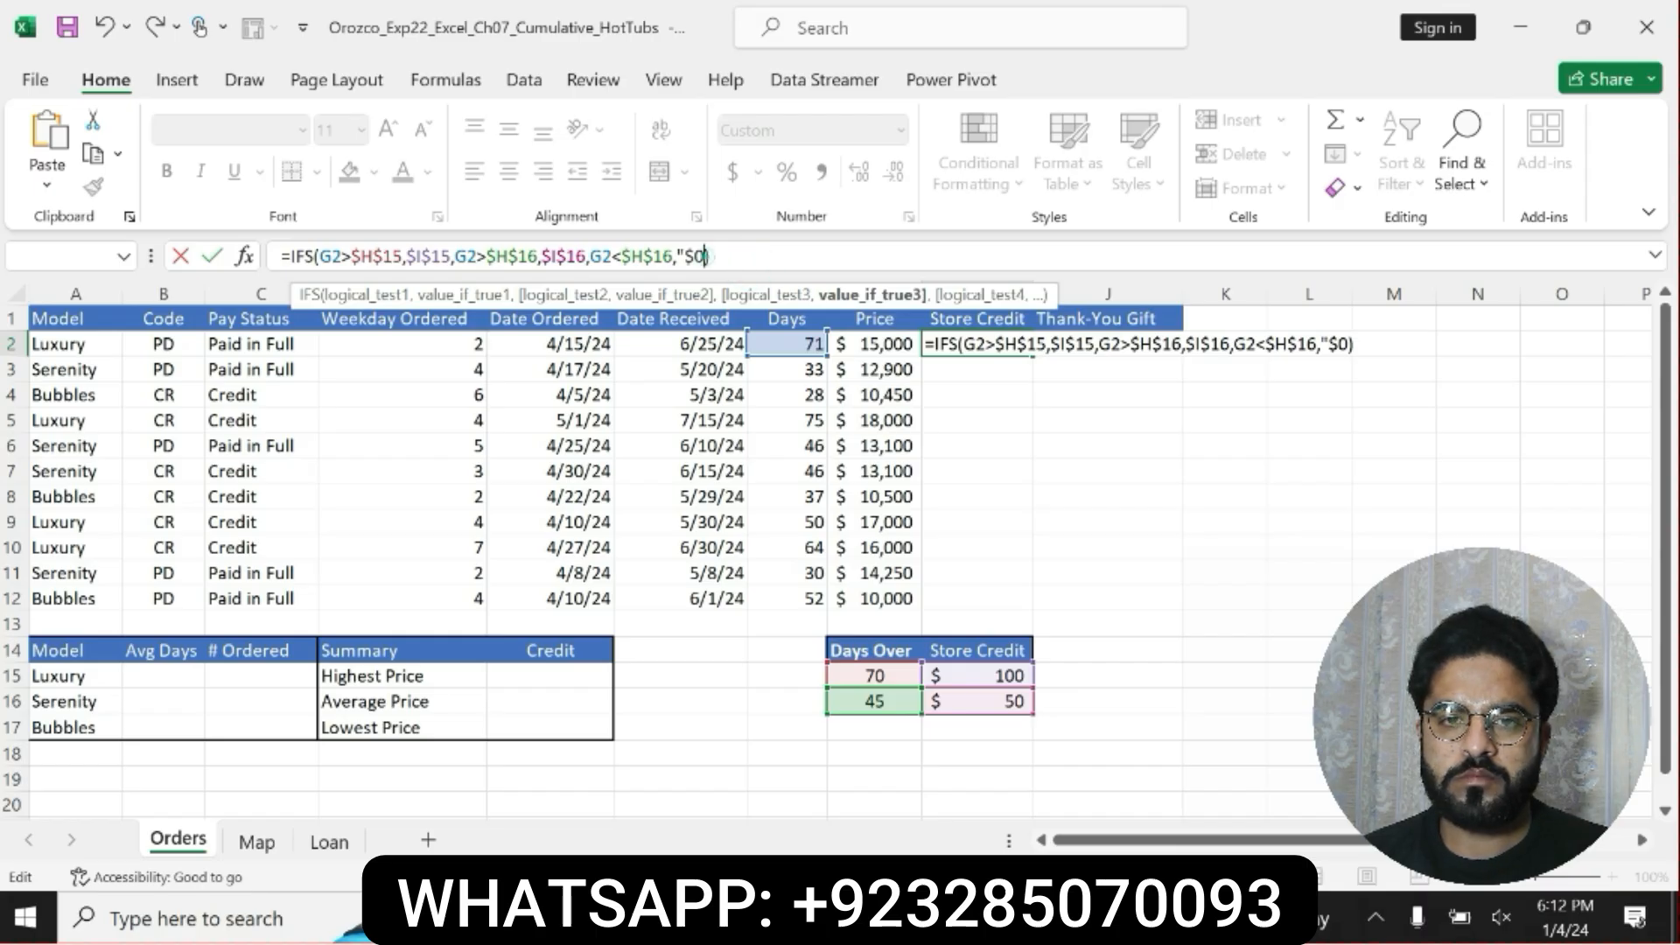
pyautogui.write('"')
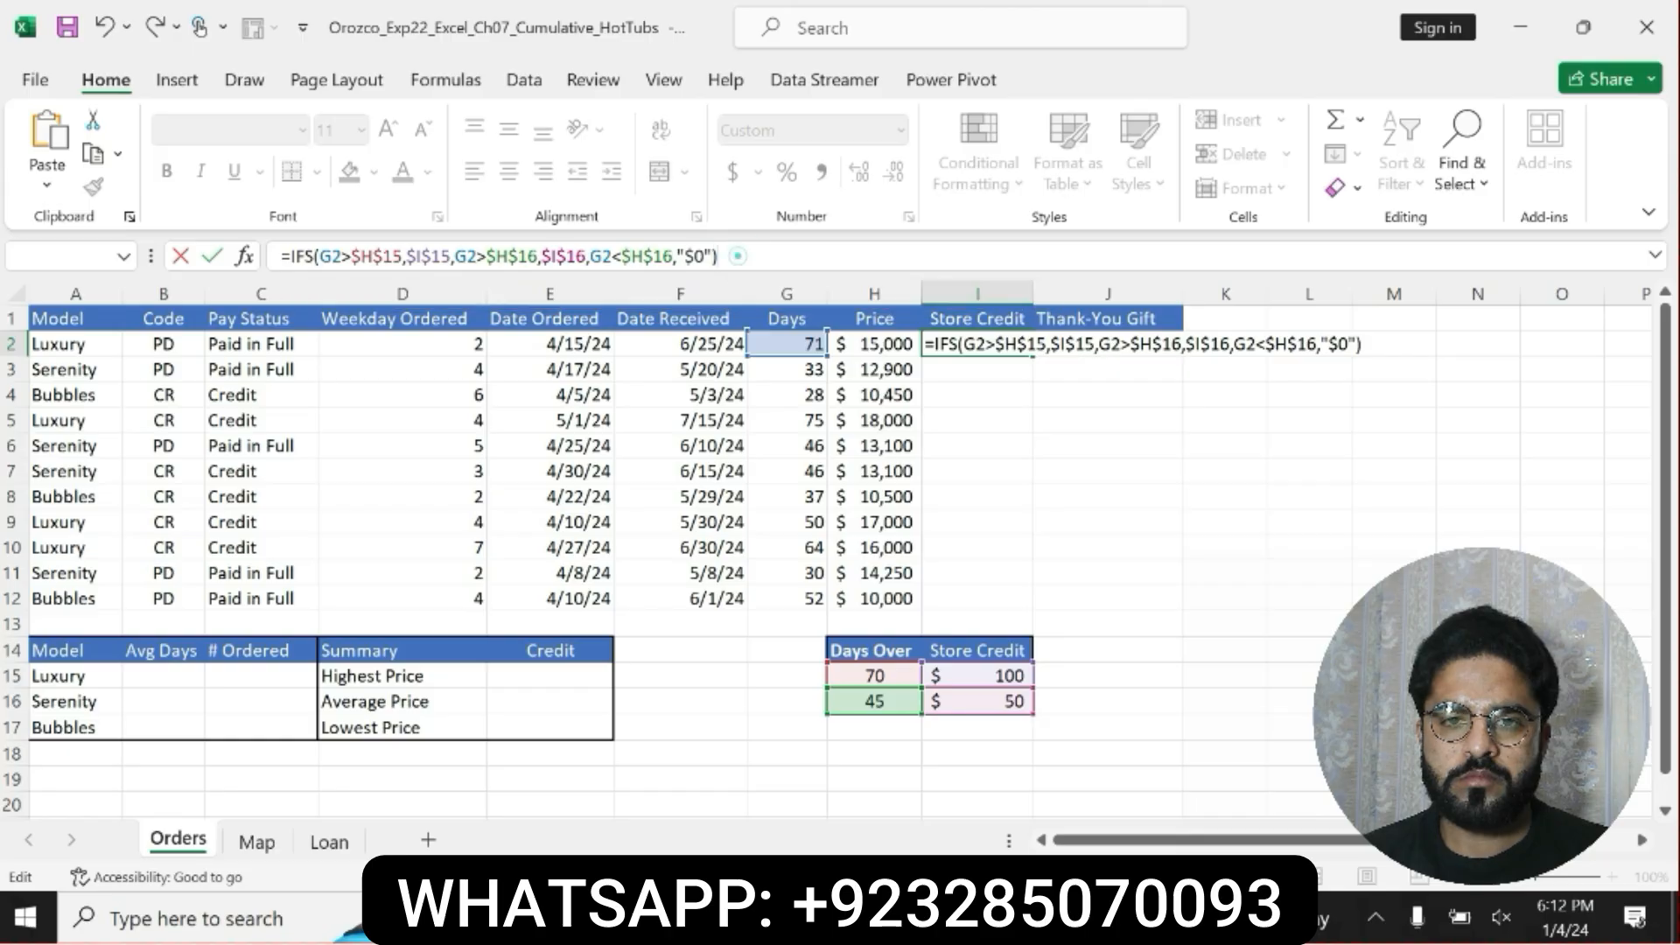
pyautogui.press('Return')
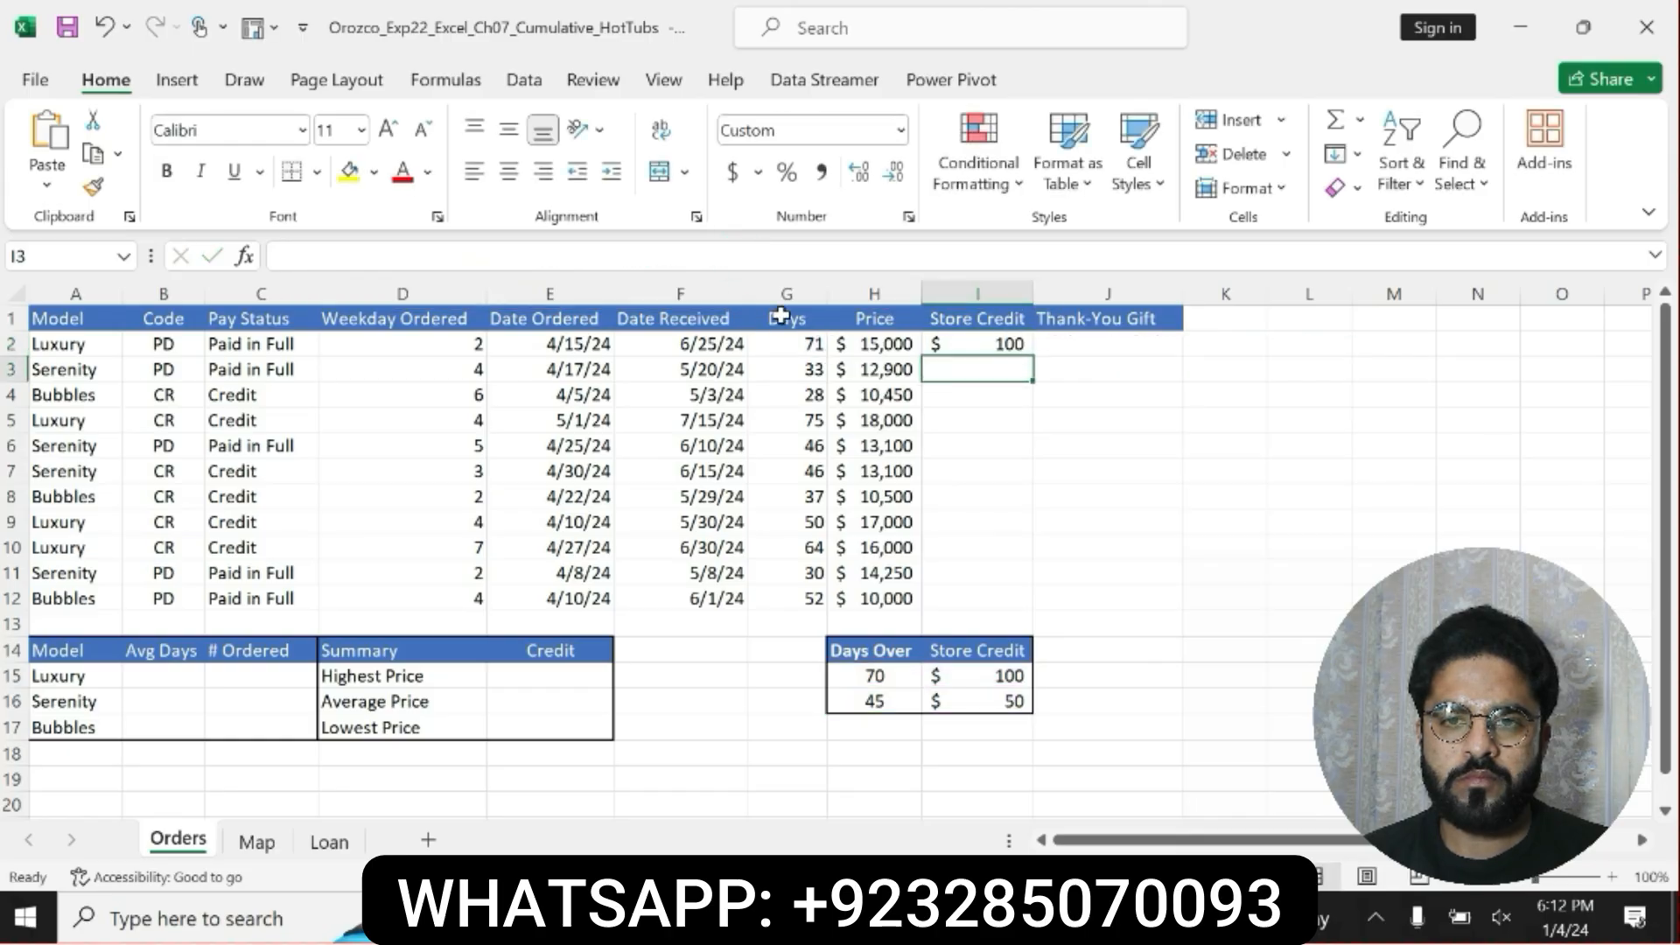
pyautogui.click(974, 341)
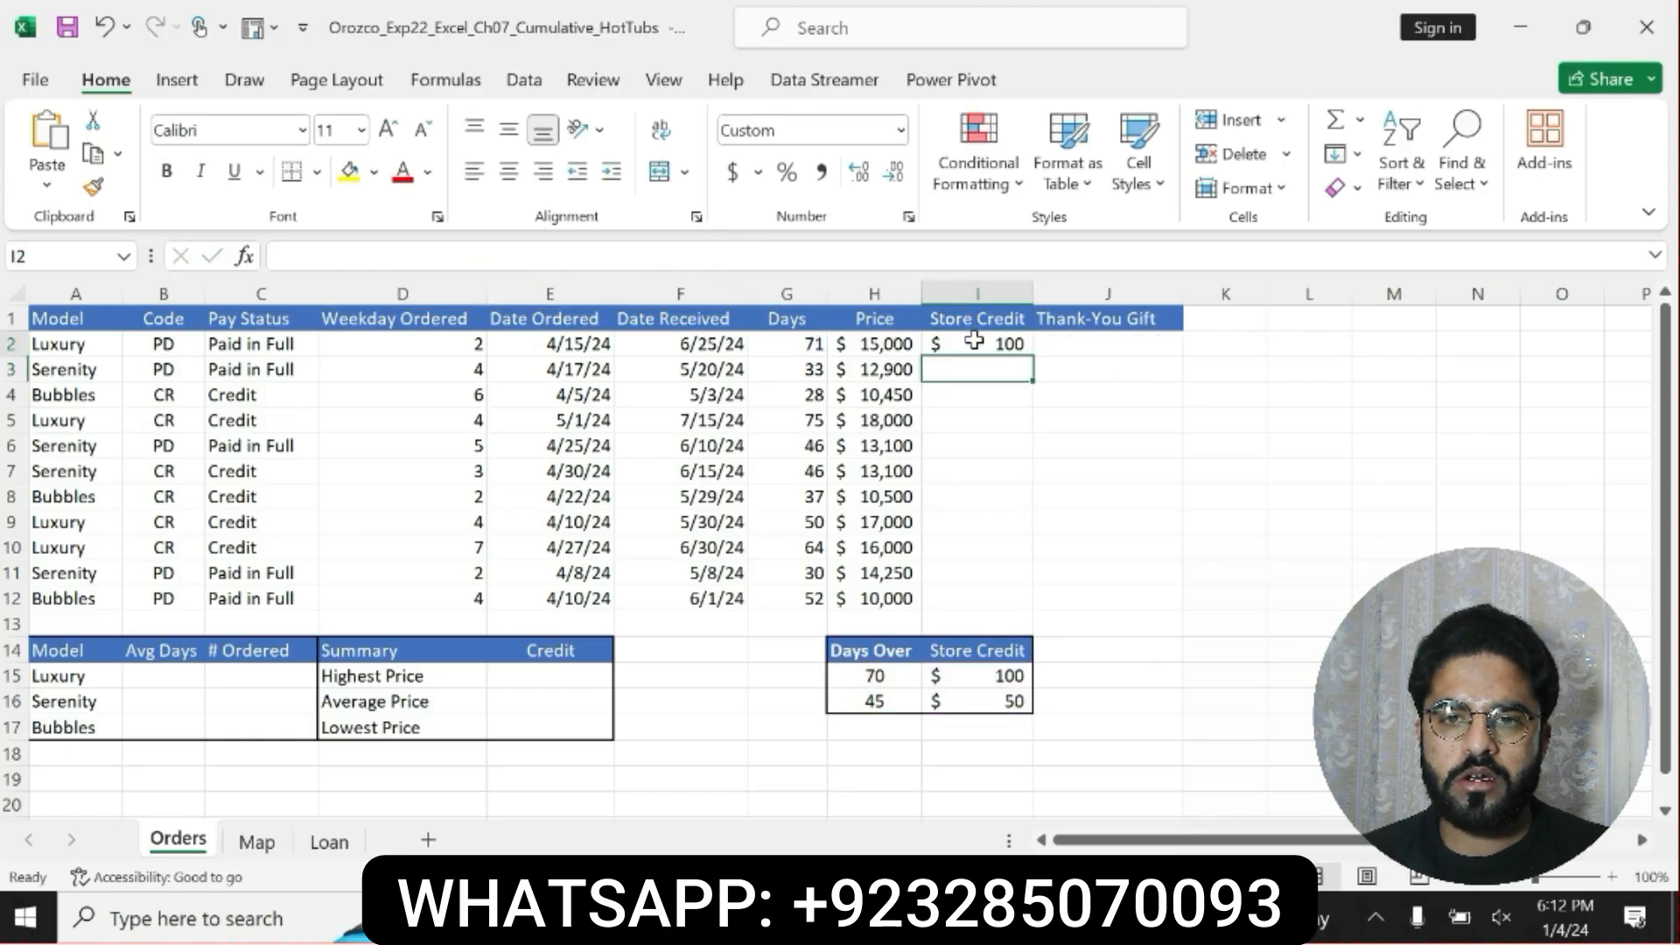
pyautogui.moveTo(576, 256); pyautogui.dragTo(278, 257)
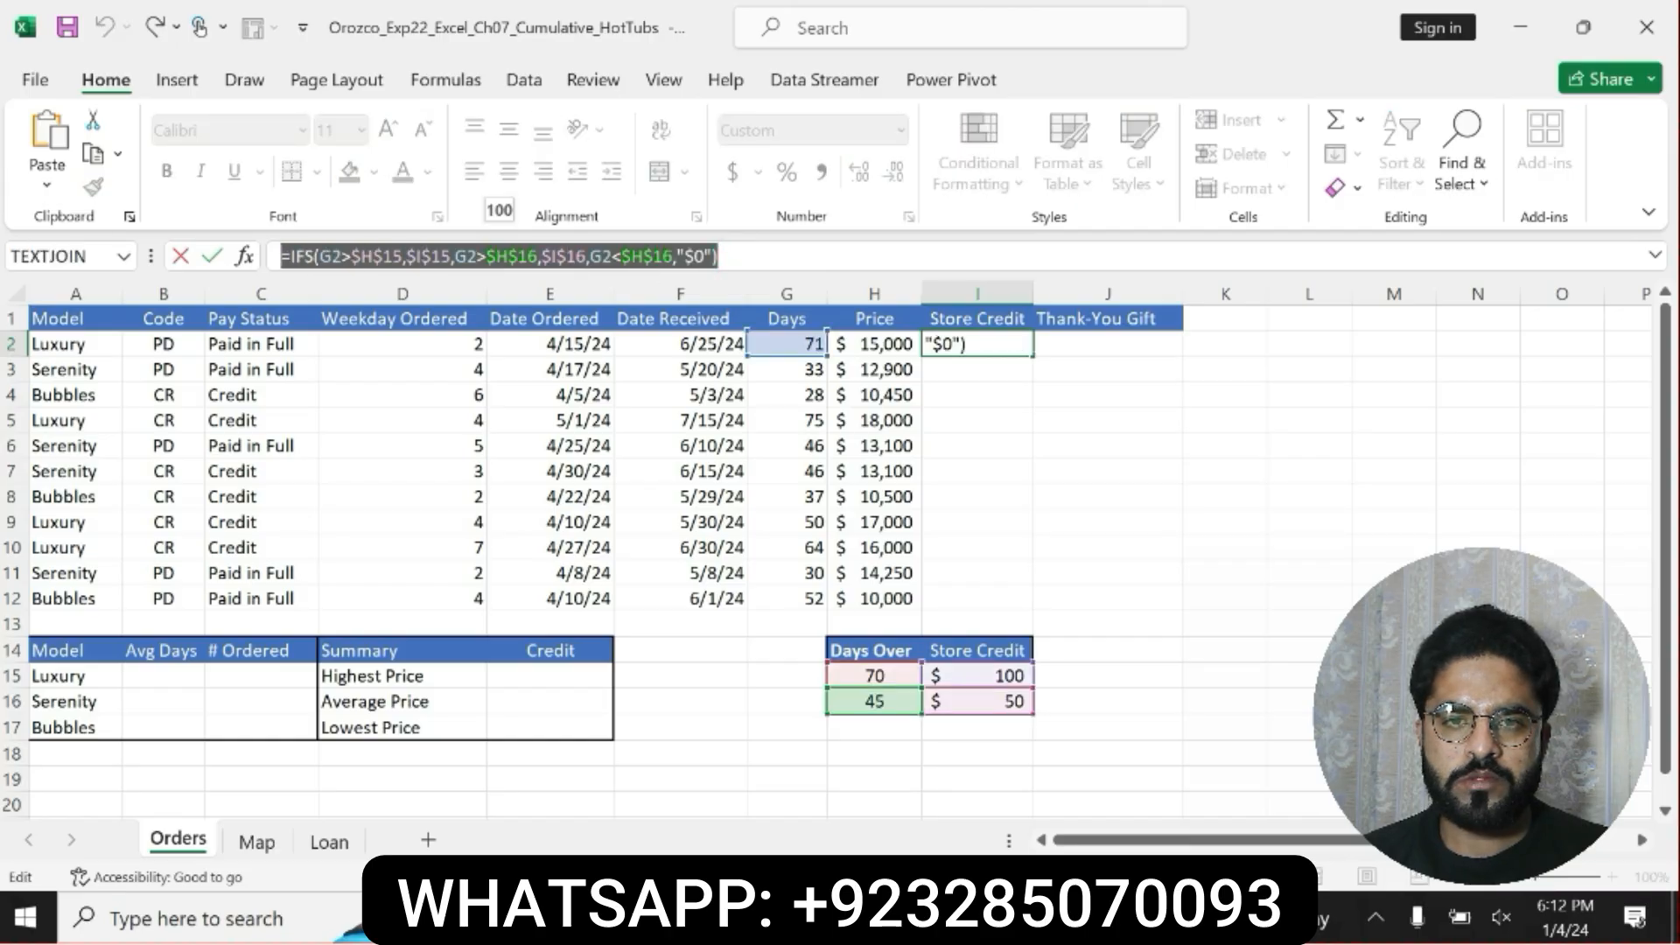
pyautogui.click(731, 256)
pyautogui.press('Return')
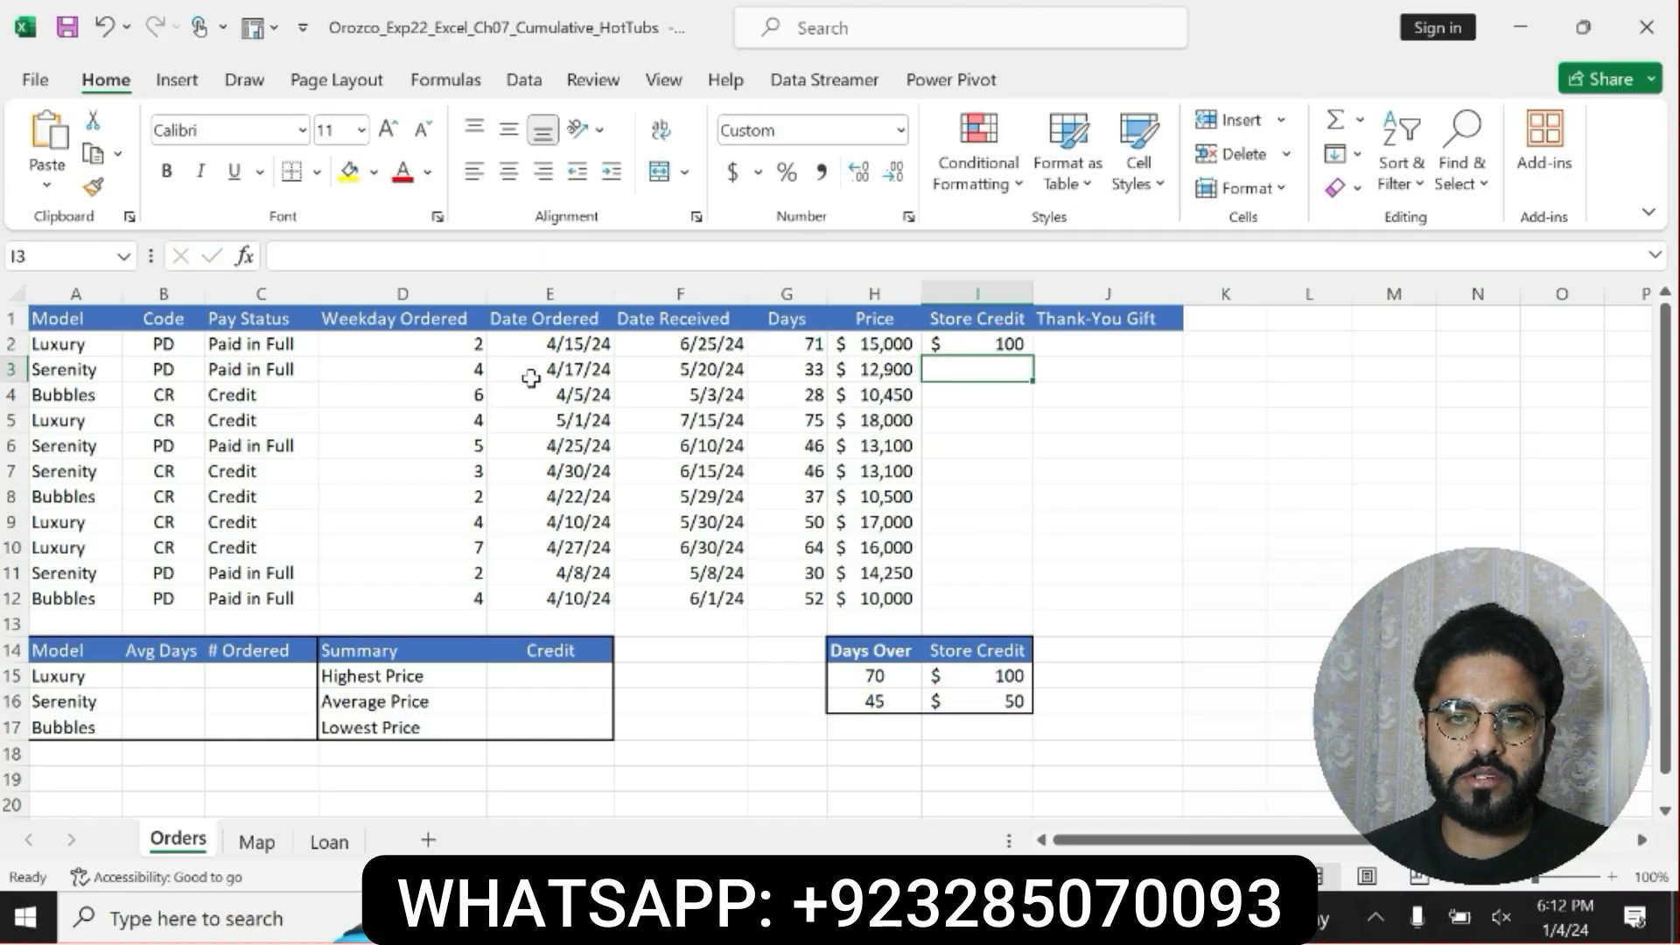
# Check step 6's copy instruction in the Word document, and in Excel copy the IFS formula from I2 to I3:I12.
pyautogui.click(767, 917)
pyautogui.click(863, 691)
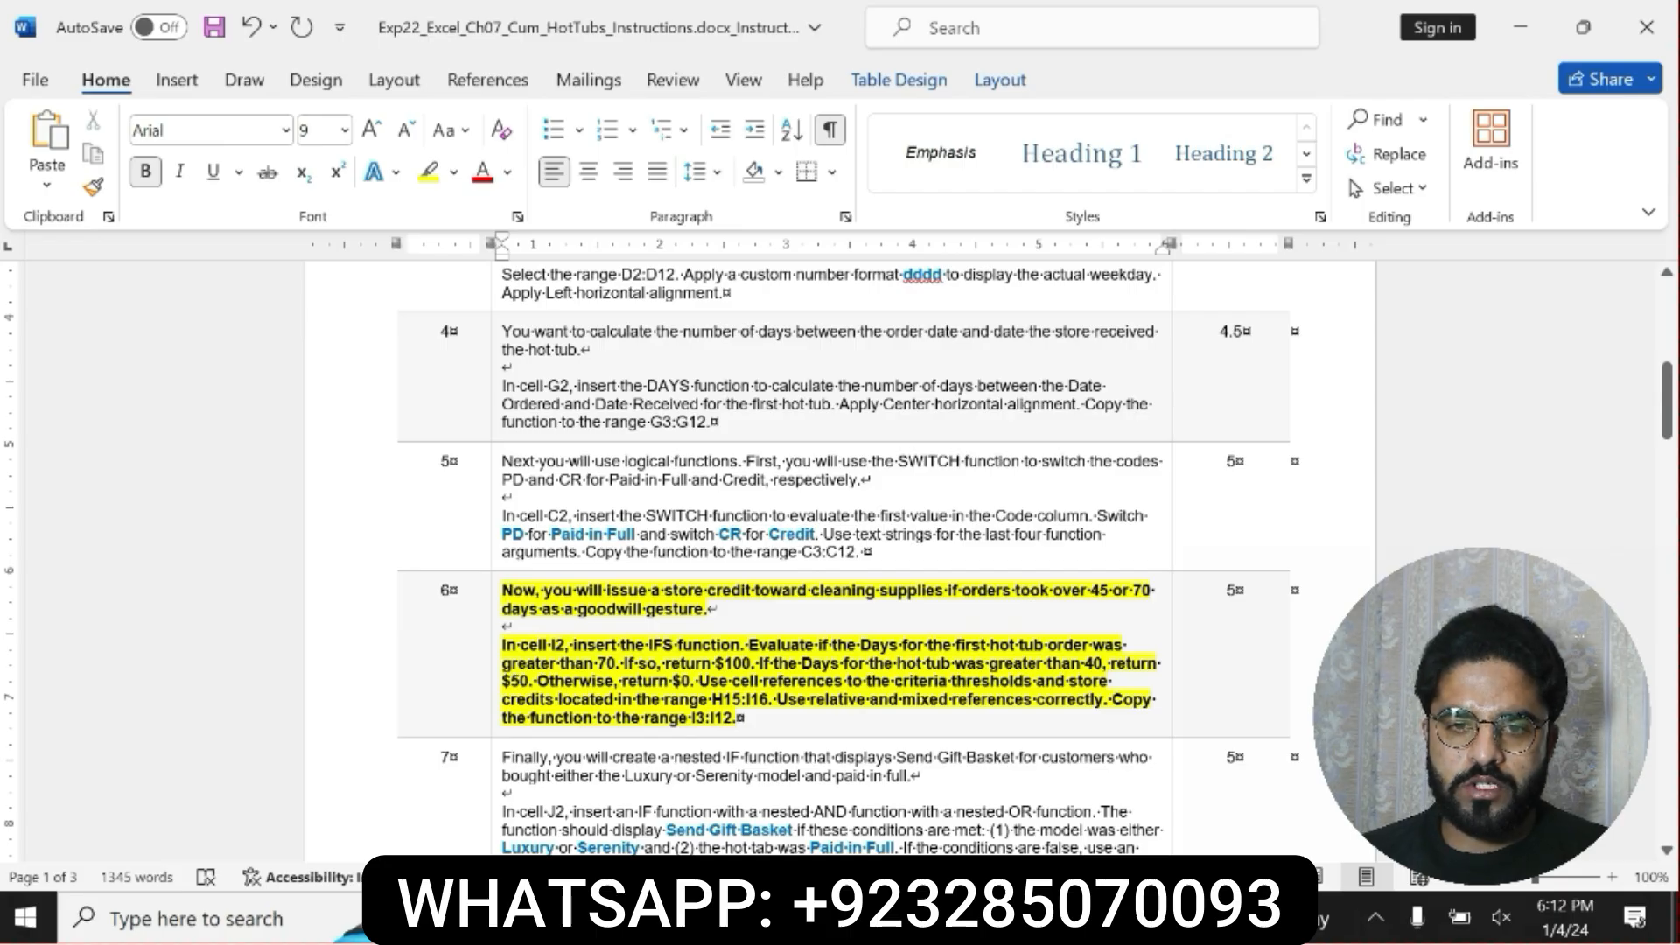
pyautogui.moveTo(737, 717); pyautogui.dragTo(1037, 699)
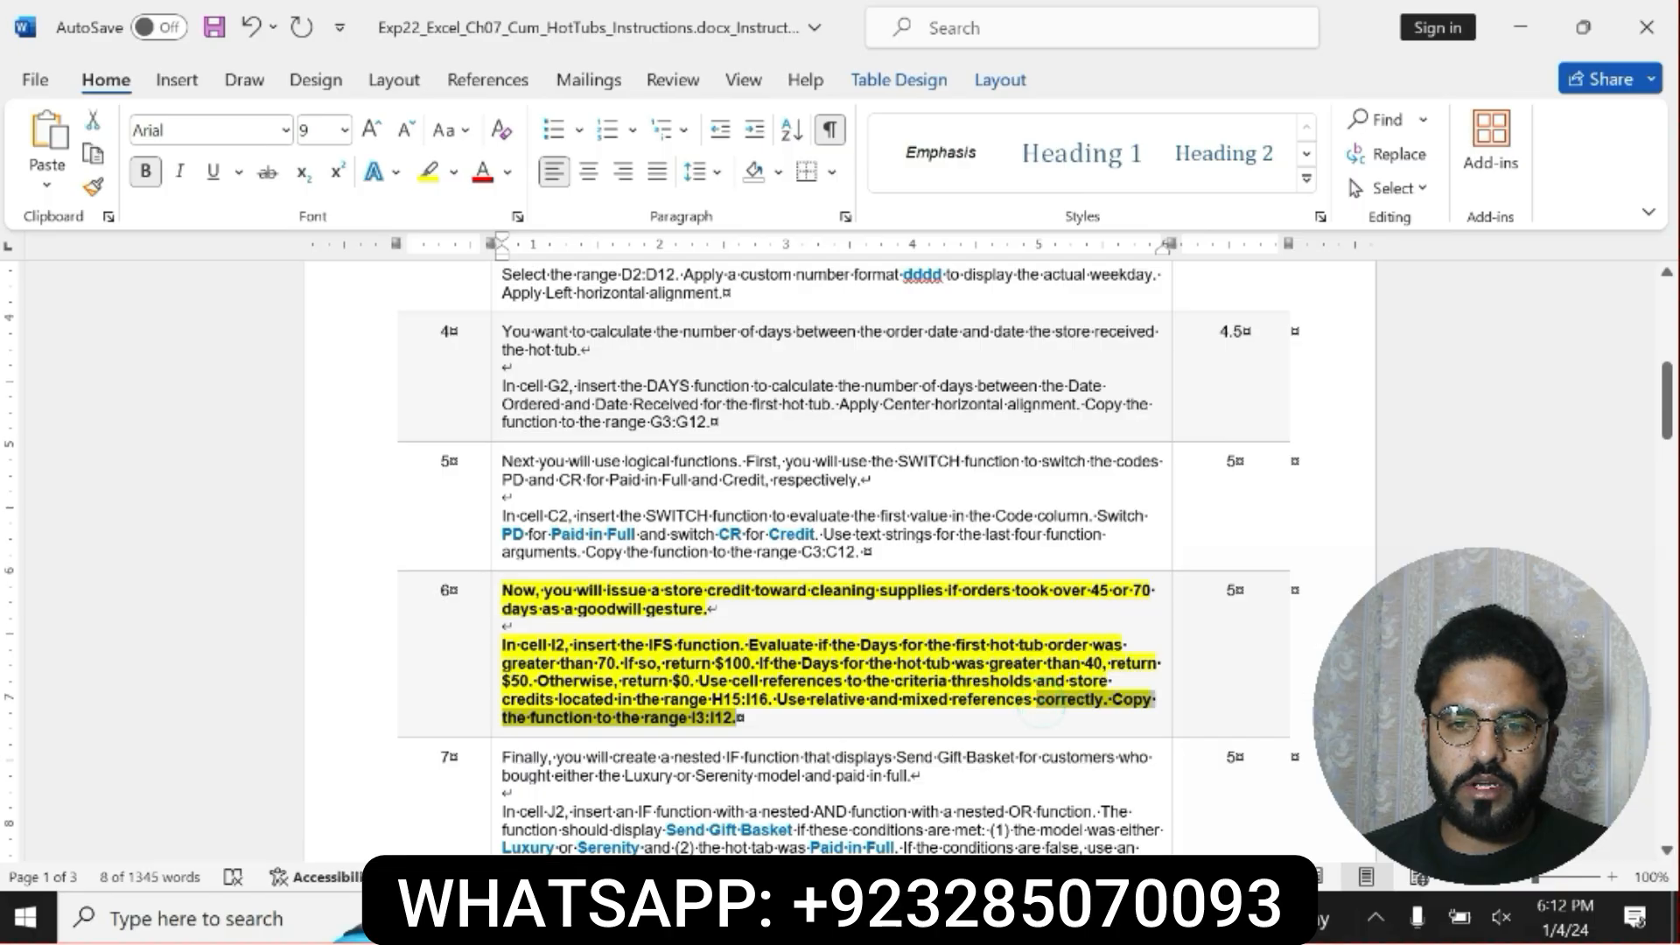
pyautogui.hotkey('alt', 'Tab')
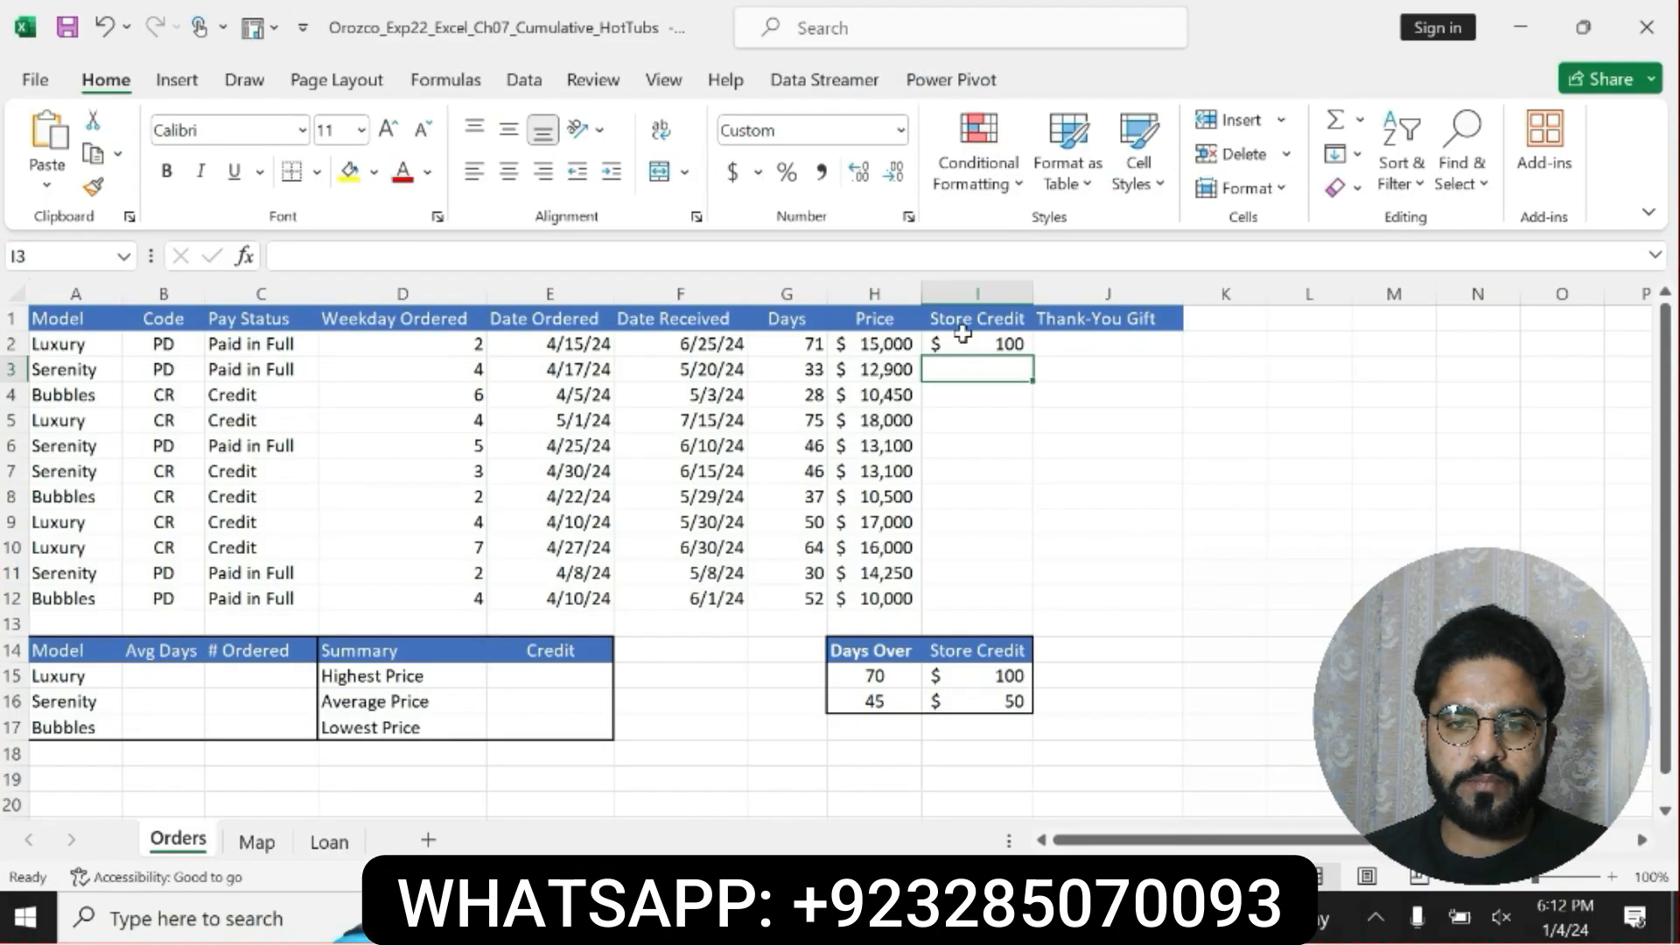
pyautogui.click(994, 344)
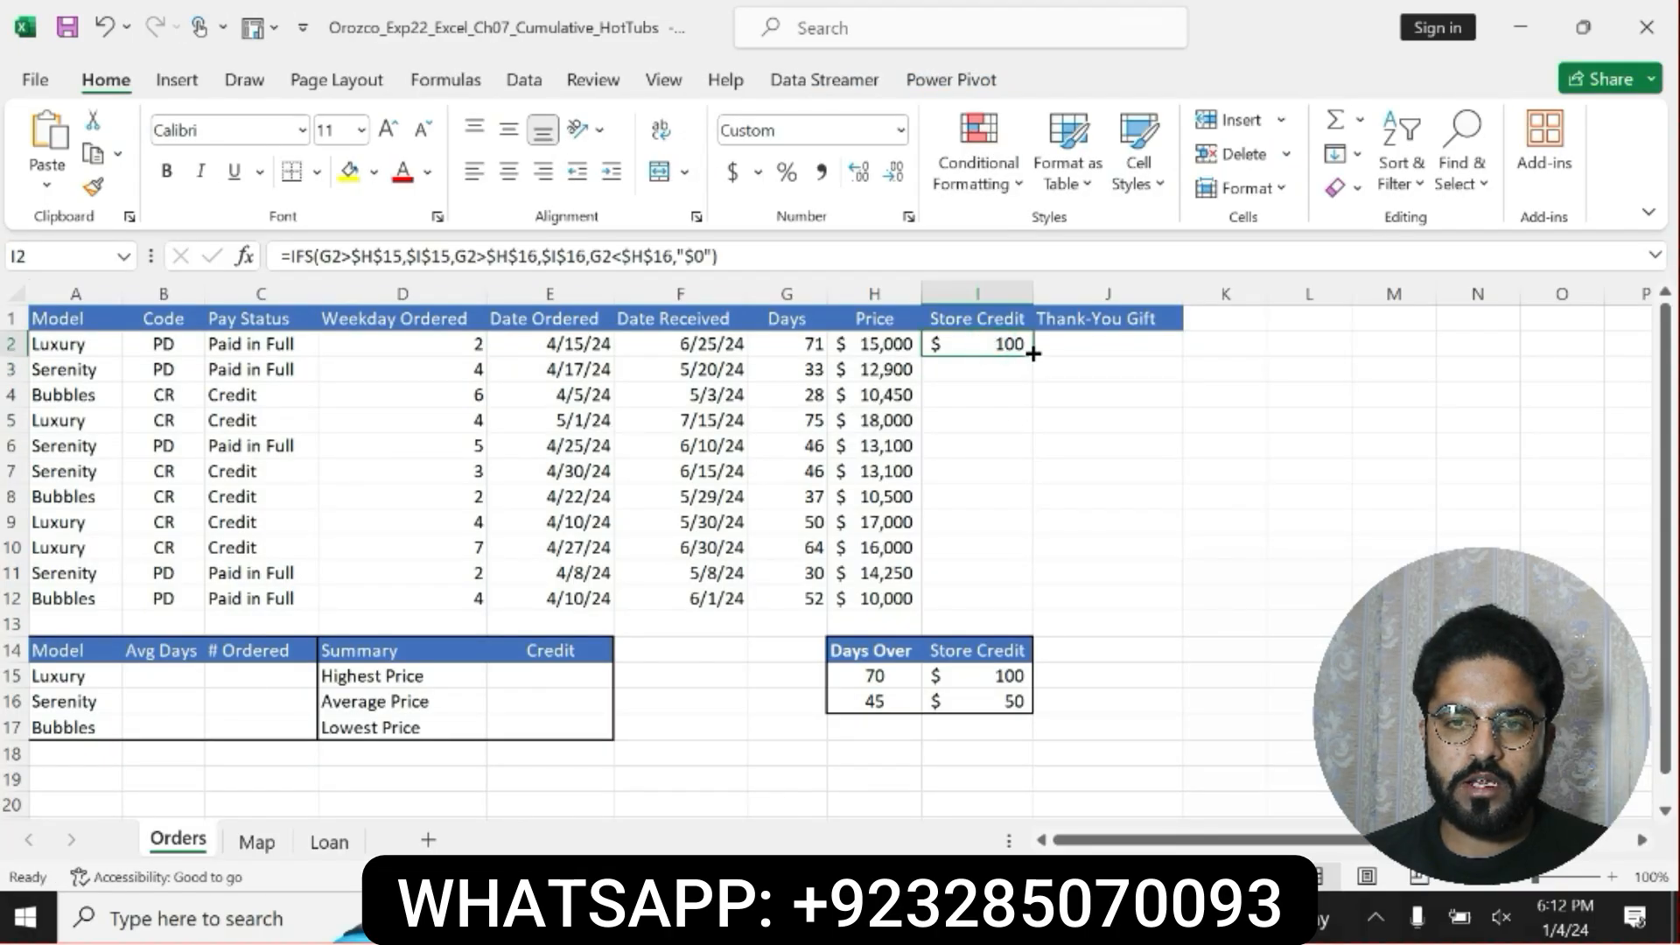
pyautogui.moveTo(1031, 353); pyautogui.dragTo(1016, 602)
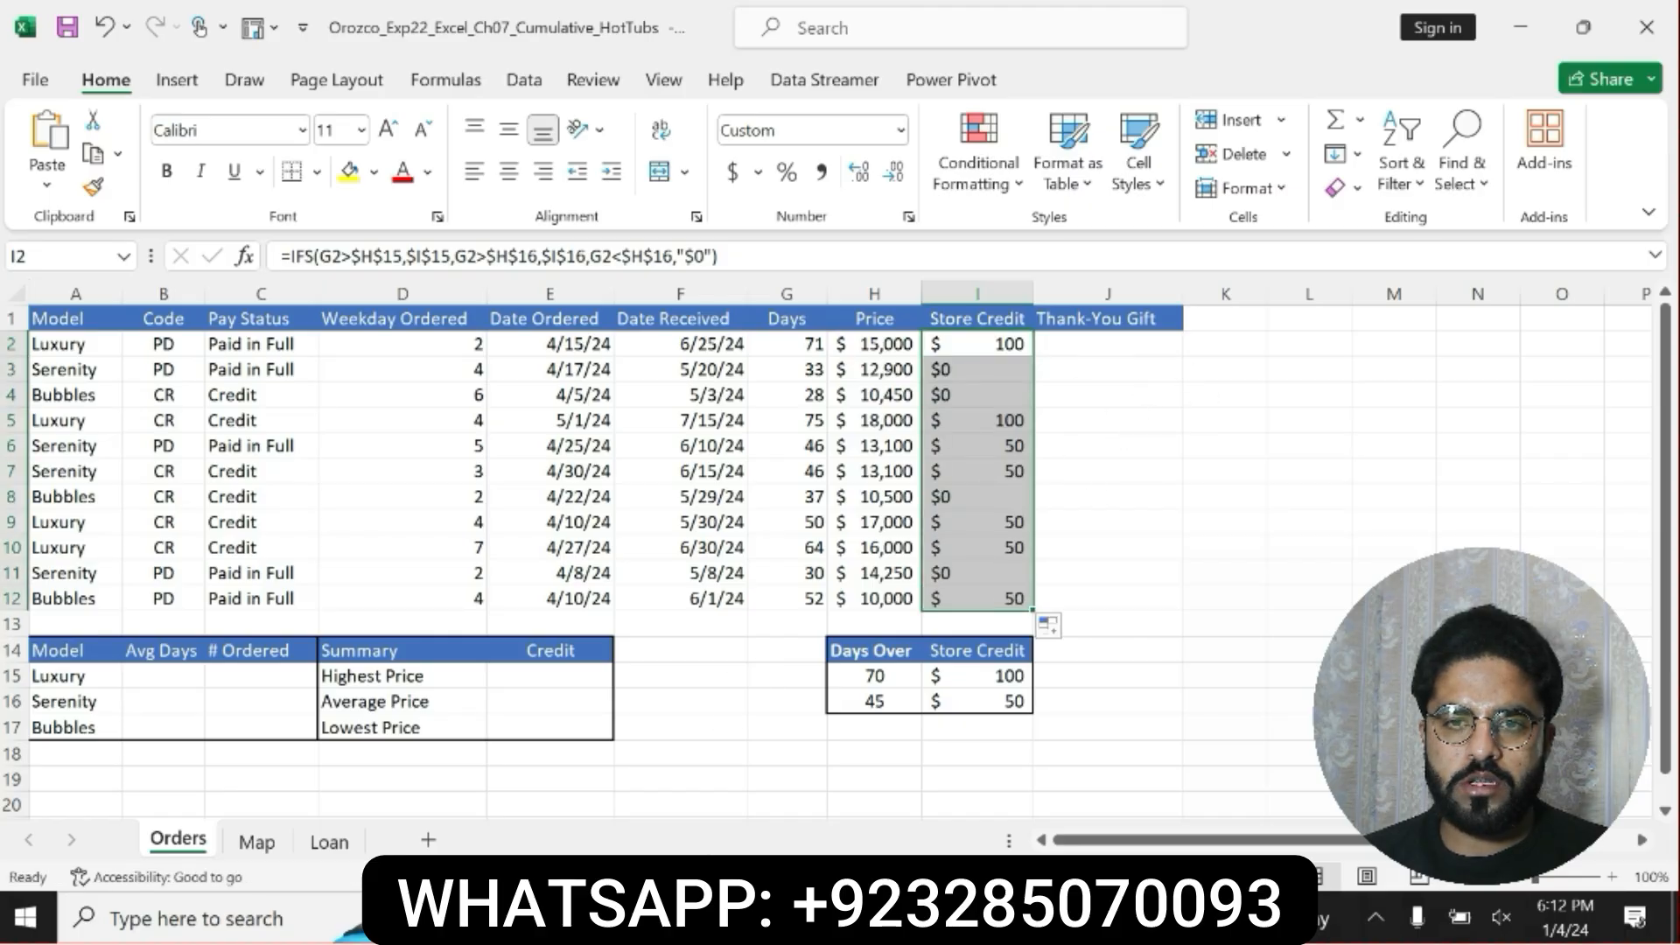
# Switch to the Word instructions and undo the bold and yellow highlight on step 6.
pyautogui.hotkey('alt', 'Tab')
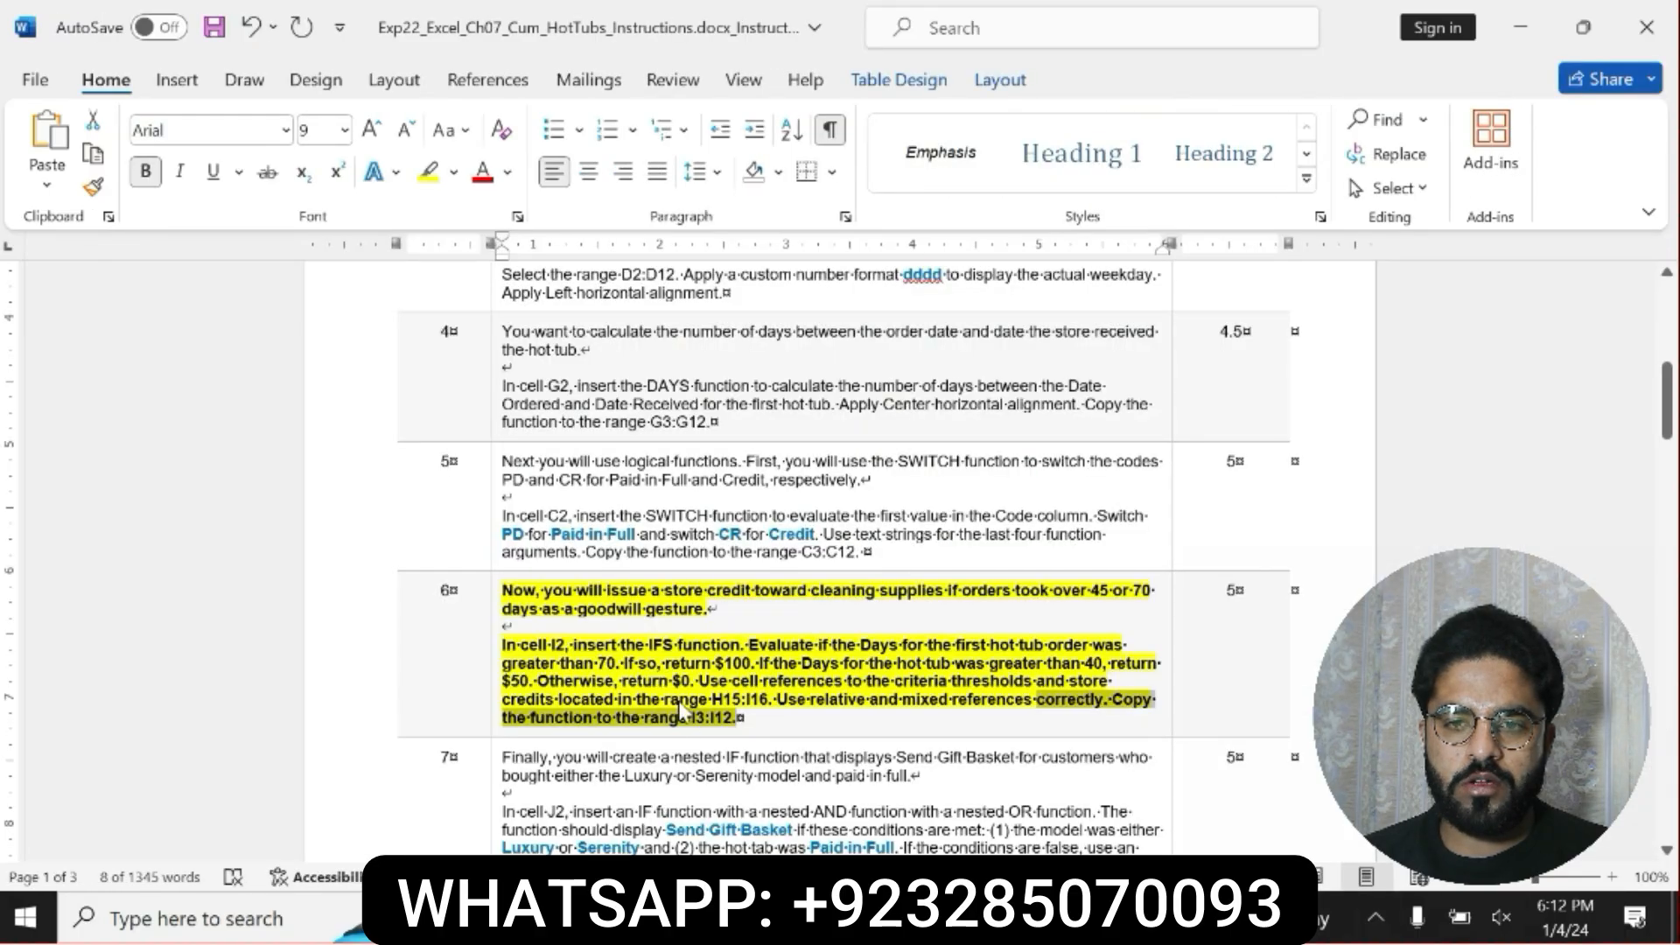
pyautogui.hotkey('ctrl', 'z')
pyautogui.hotkey('ctrl', 'z')
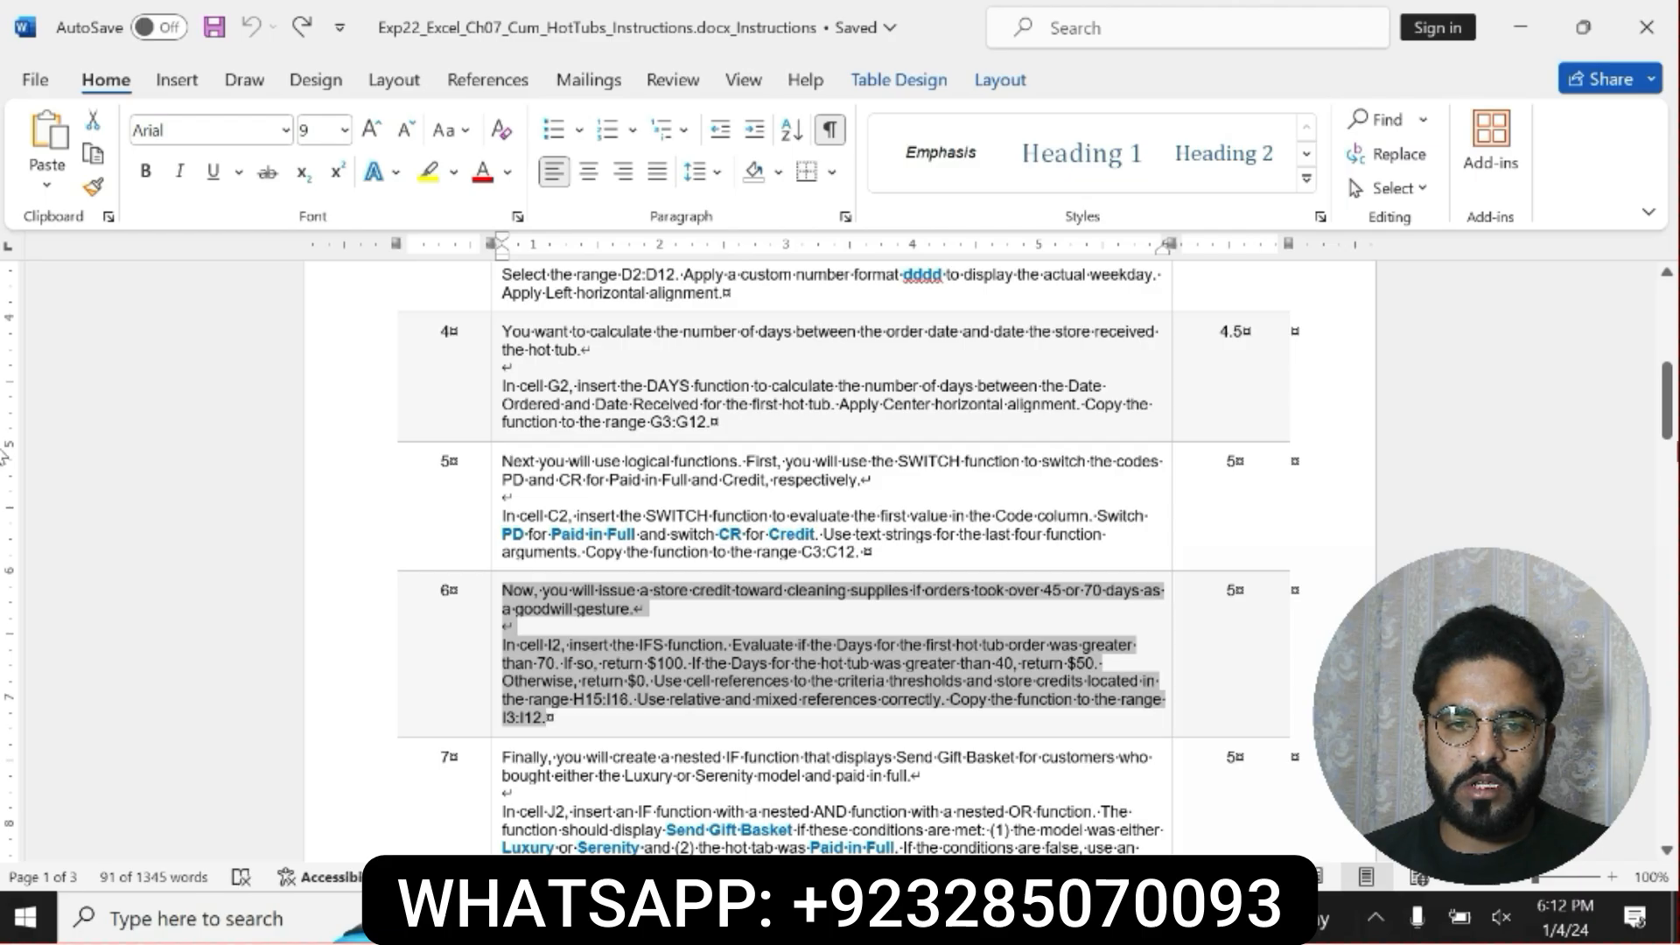
# Make the step 7 instruction text bold and highlight it in yellow.
pyautogui.moveTo(1674, 423); pyautogui.dragTo(1673, 447)
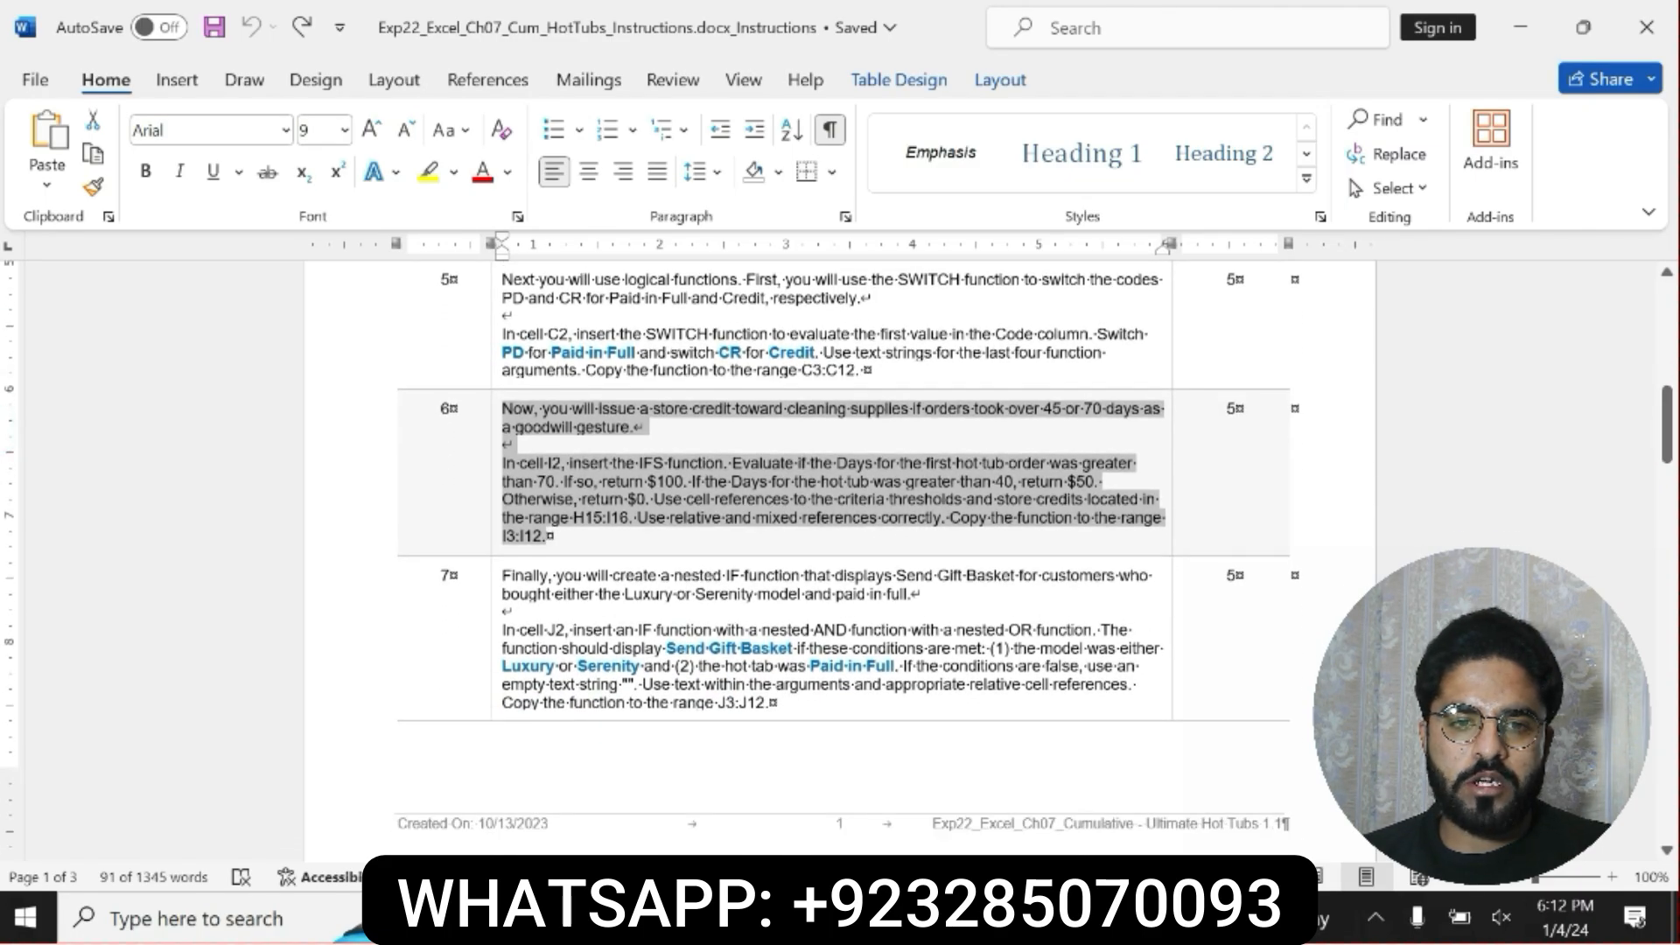
pyautogui.click(495, 575)
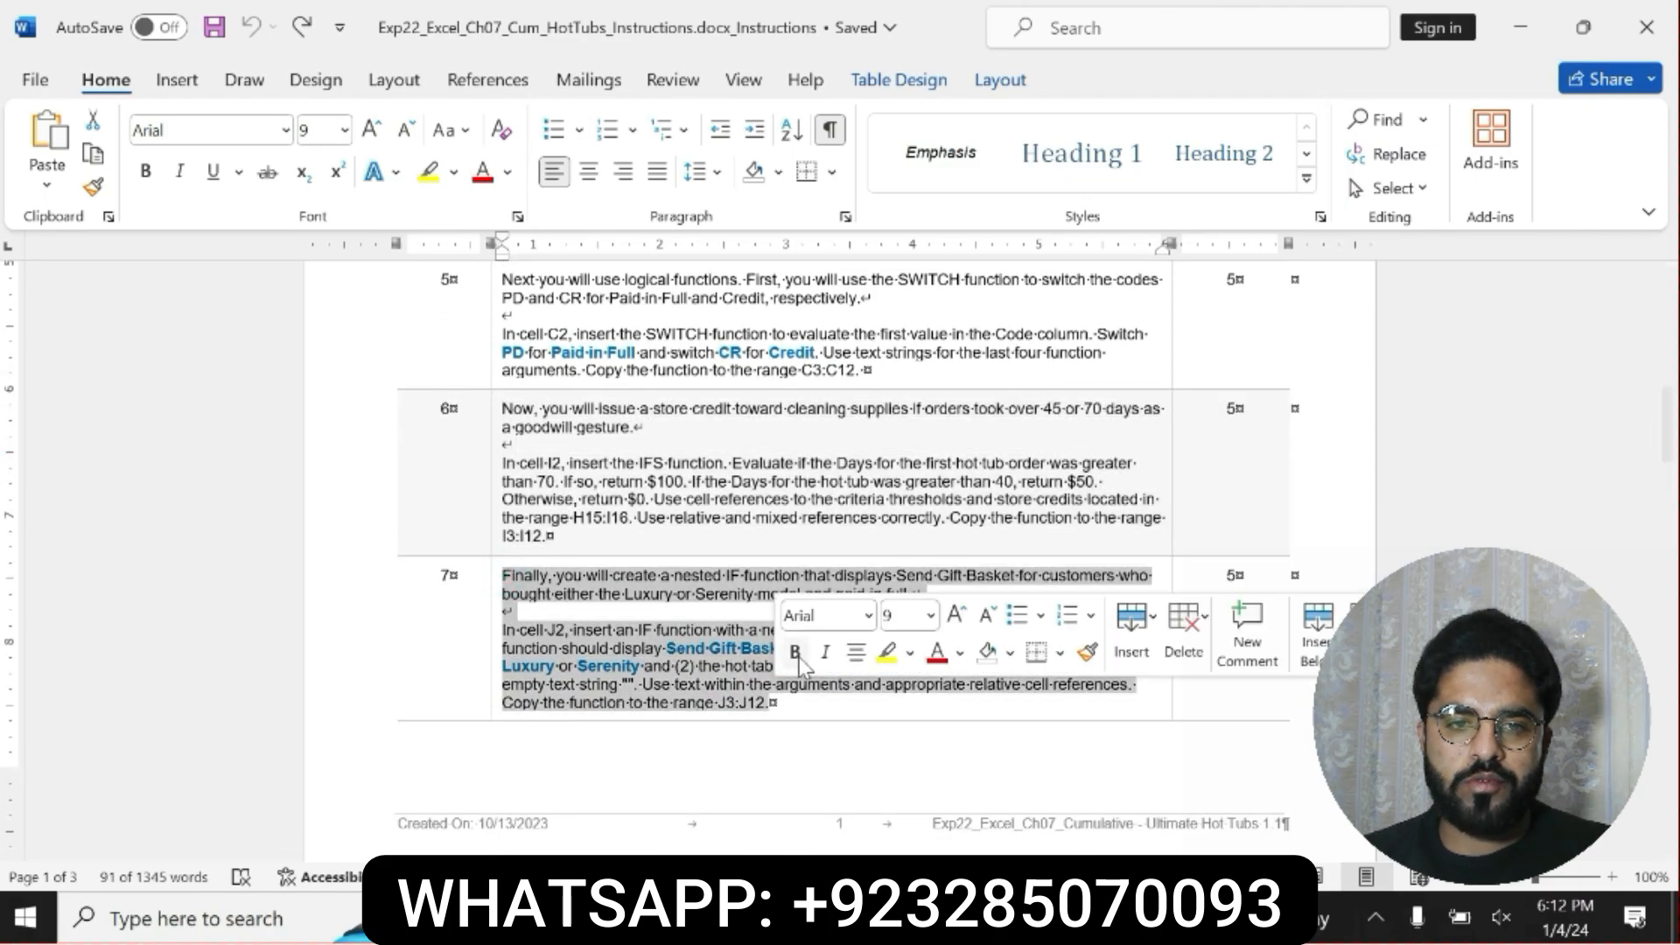
pyautogui.click(794, 652)
pyautogui.click(888, 652)
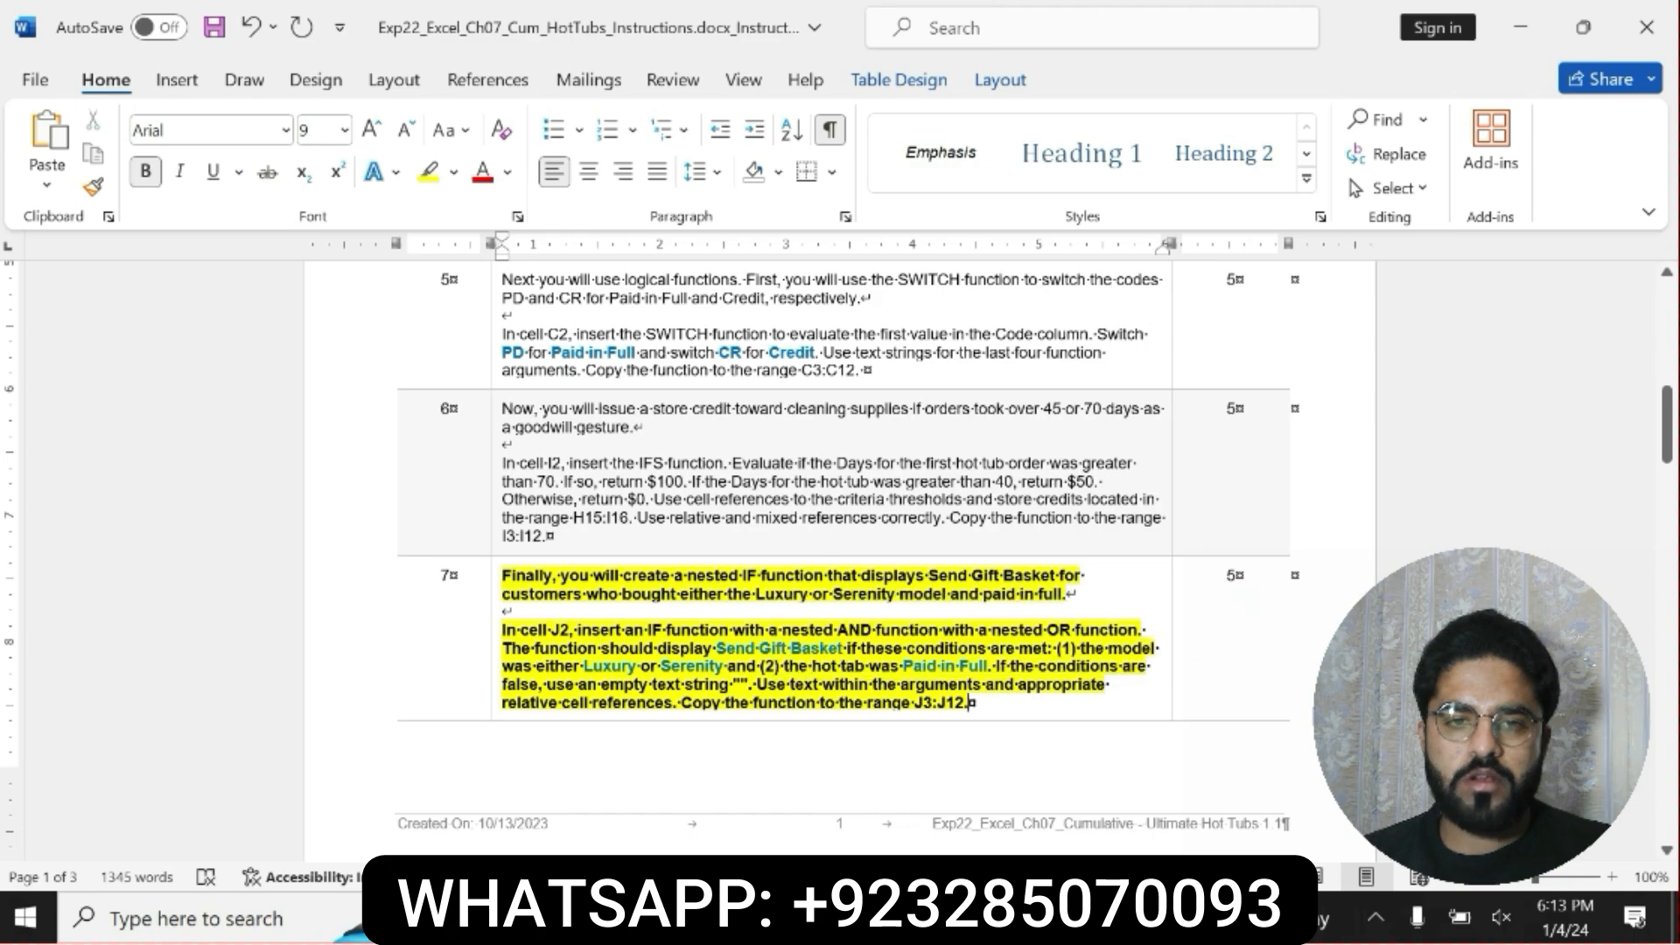
# Read step 7's instructions for the IF function with nested AND and OR functions in cell J2.
pyautogui.click(508, 577)
pyautogui.moveTo(507, 578); pyautogui.dragTo(972, 703)
pyautogui.click(507, 639)
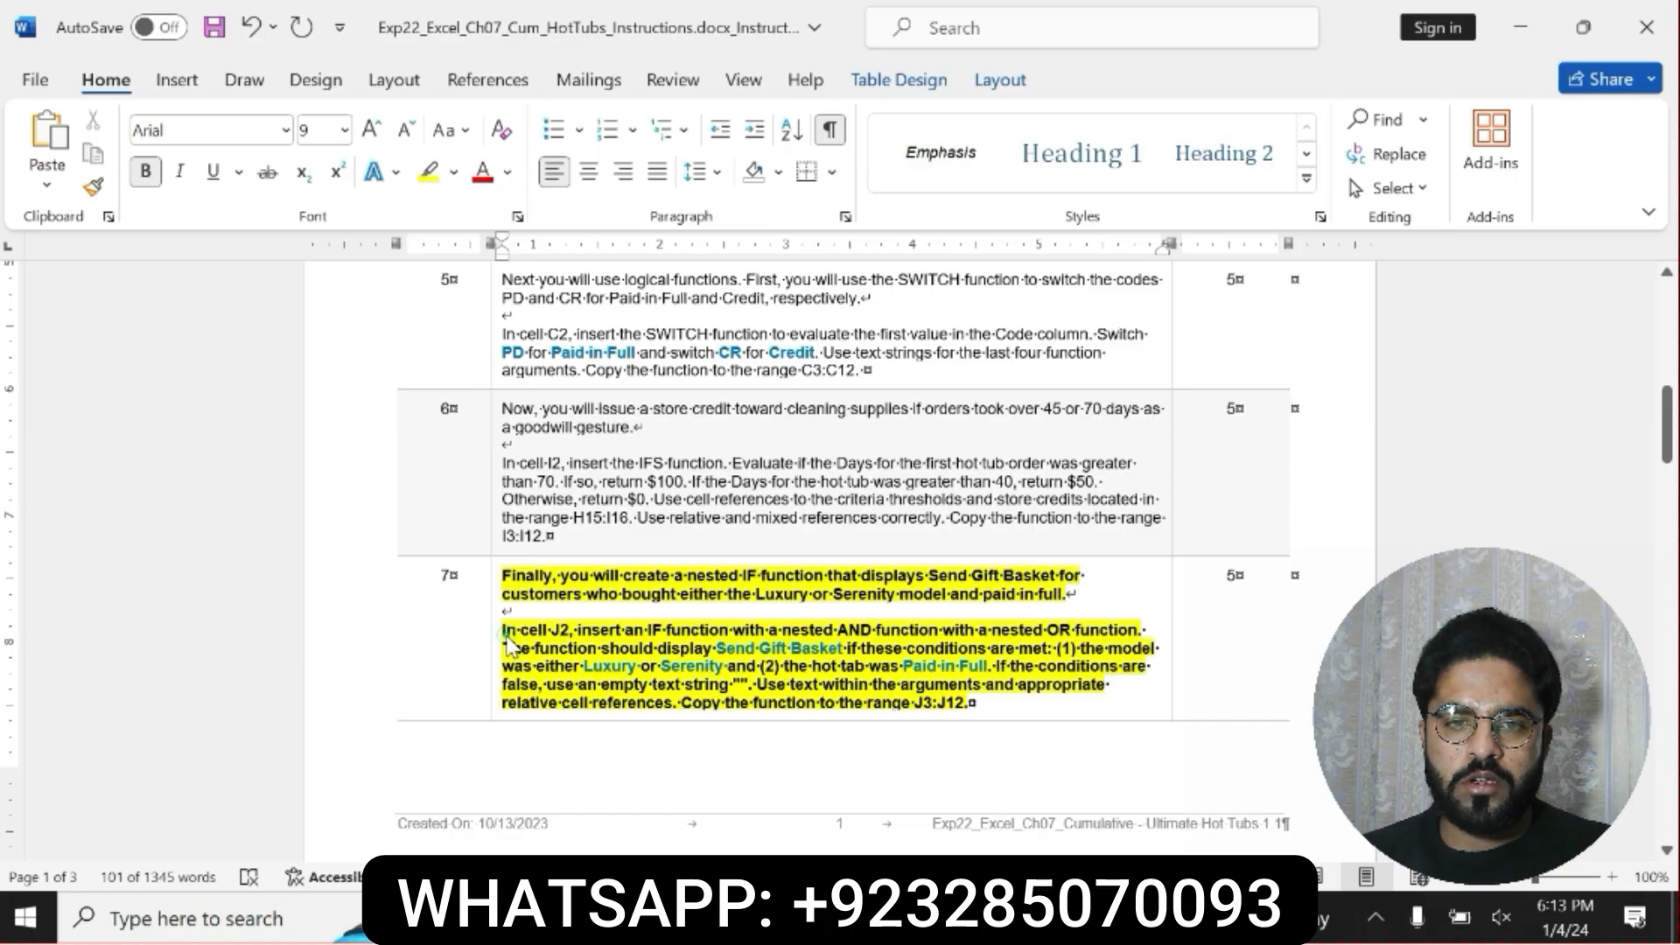
pyautogui.tripleClick(508, 633)
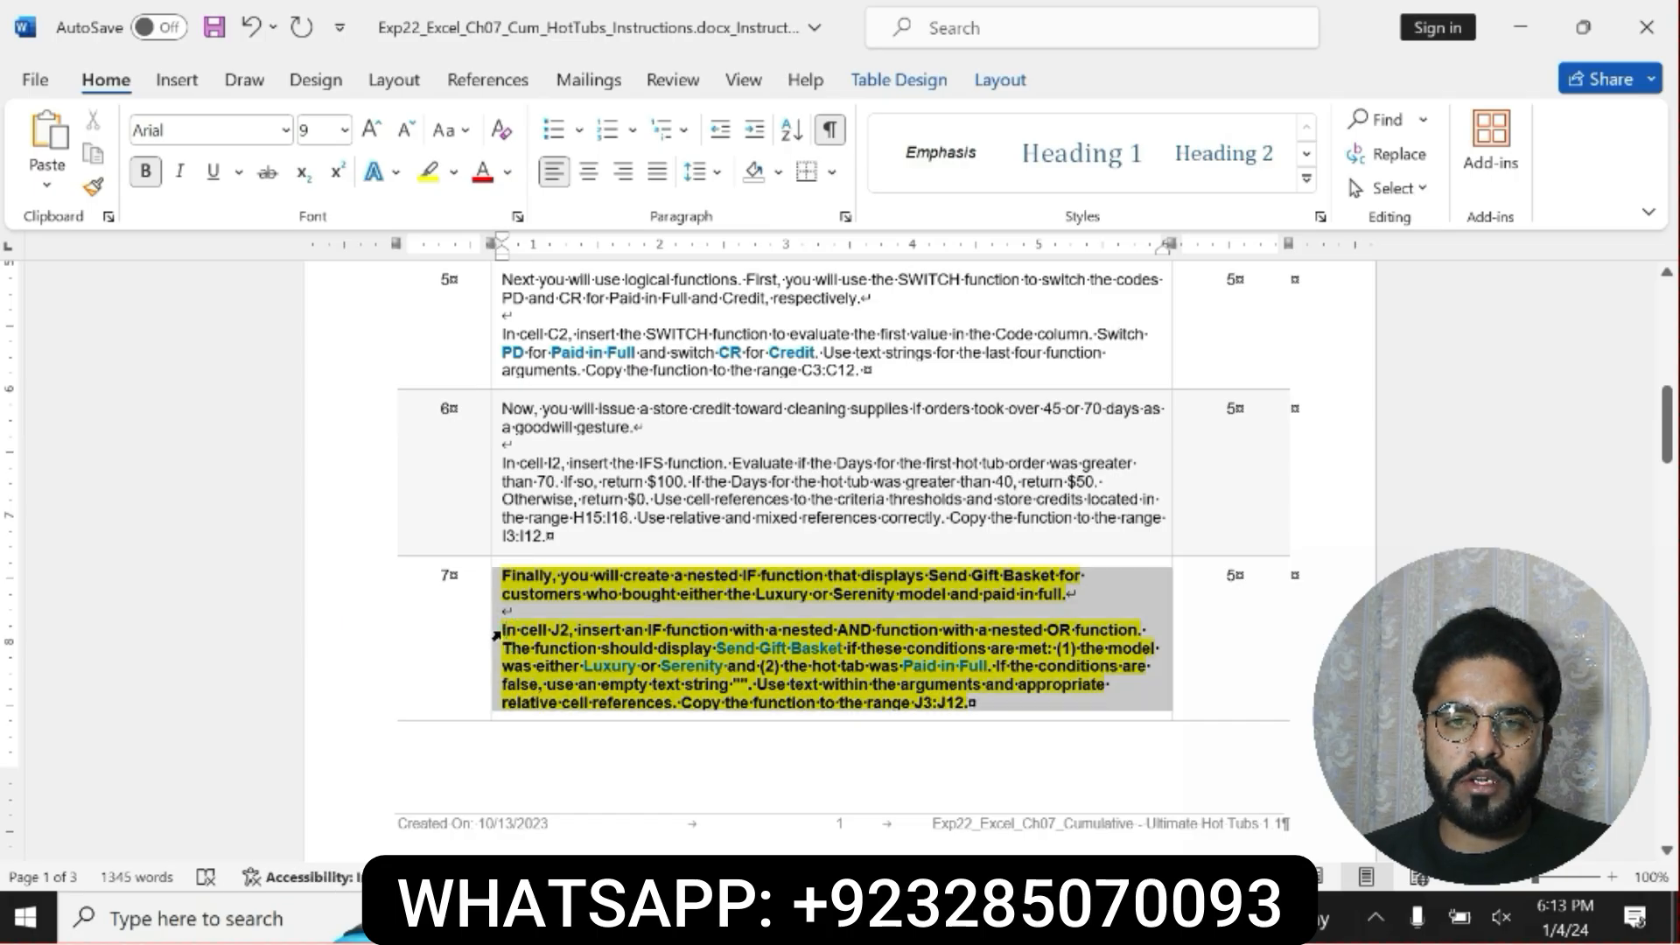
pyautogui.click(508, 634)
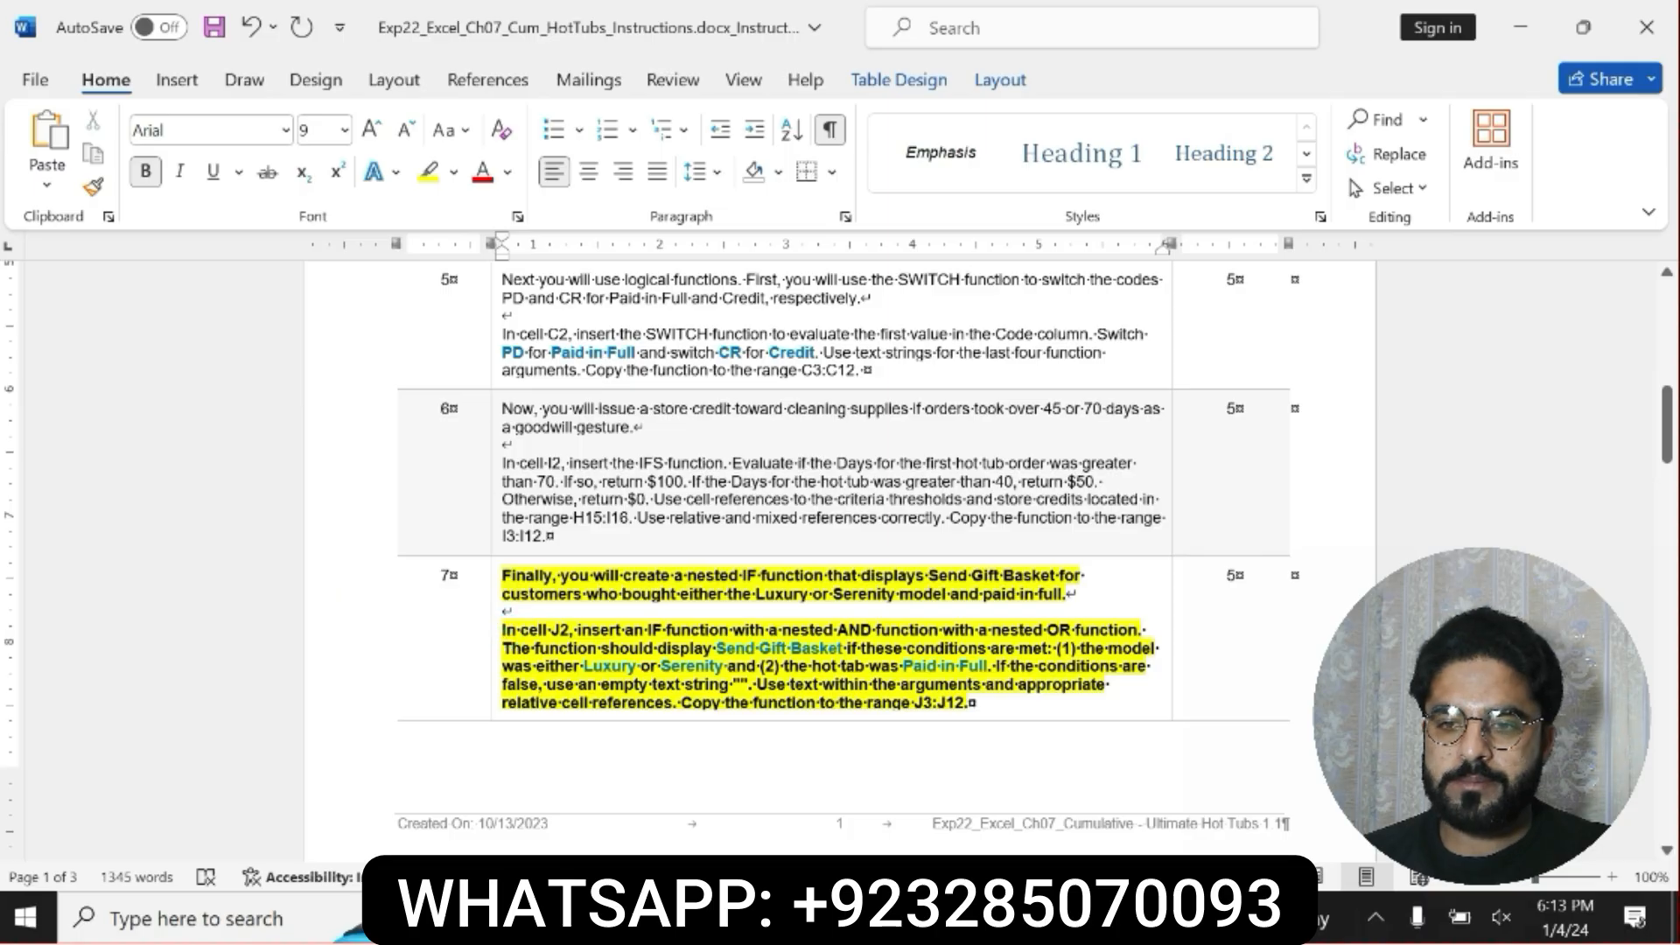
pyautogui.moveTo(505, 631); pyautogui.dragTo(971, 705)
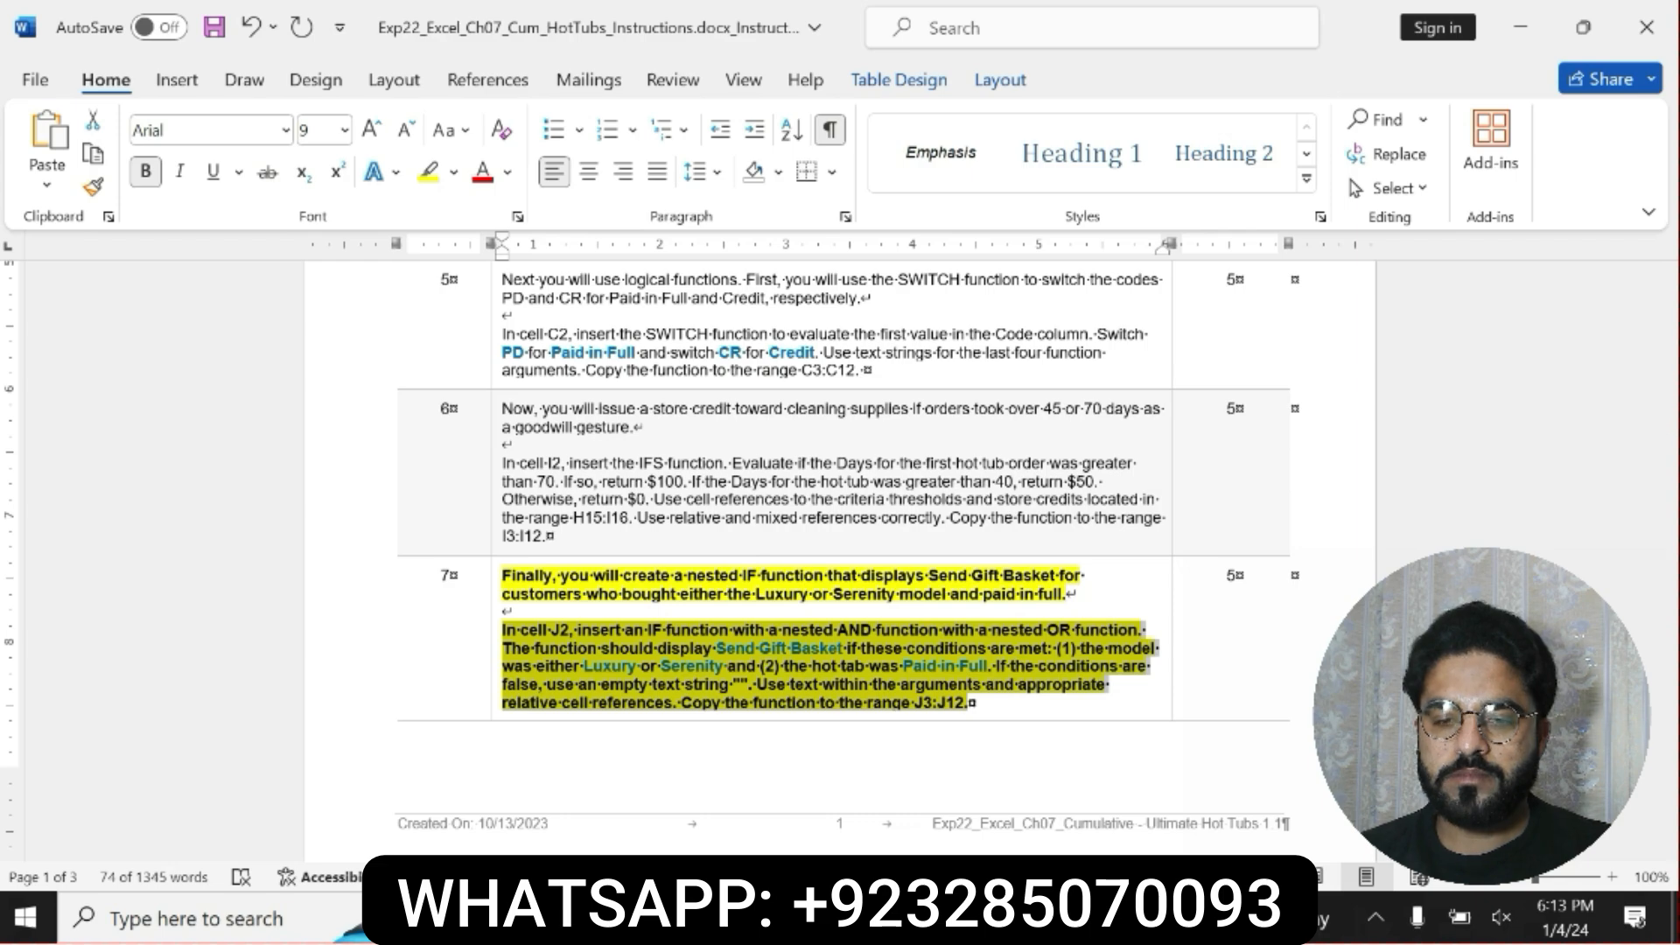
# Switch to Excel and start an IFS function in cell J2 under Thank-You Gift.
pyautogui.click(1006, 919)
pyautogui.click(1100, 353)
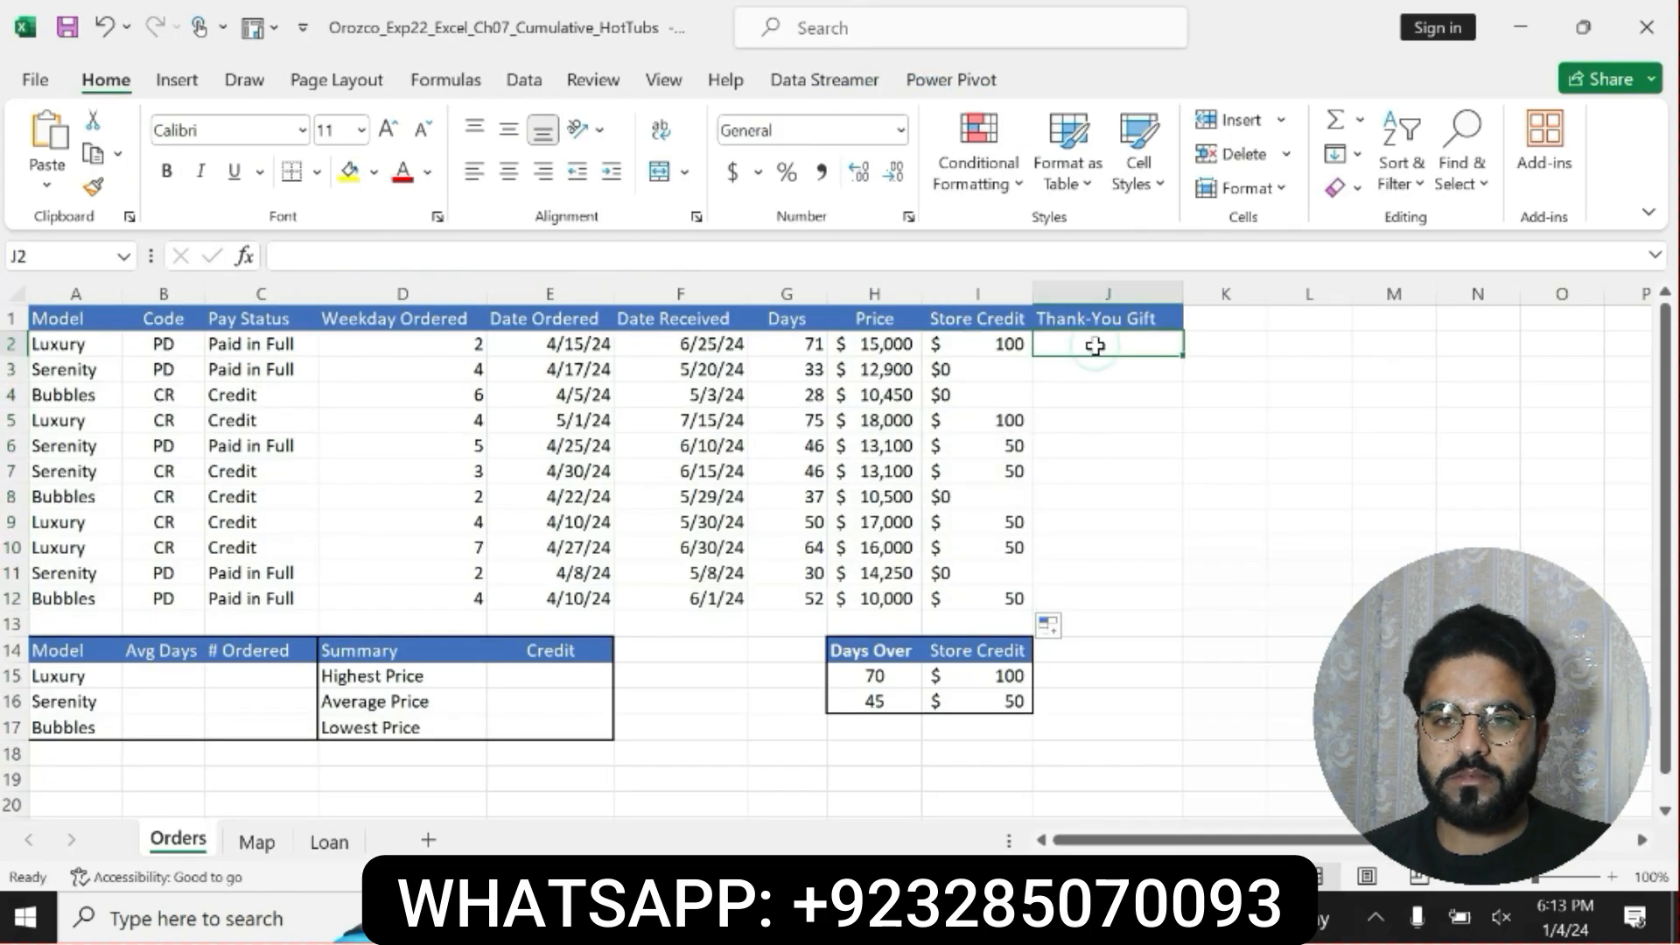
pyautogui.write('=')
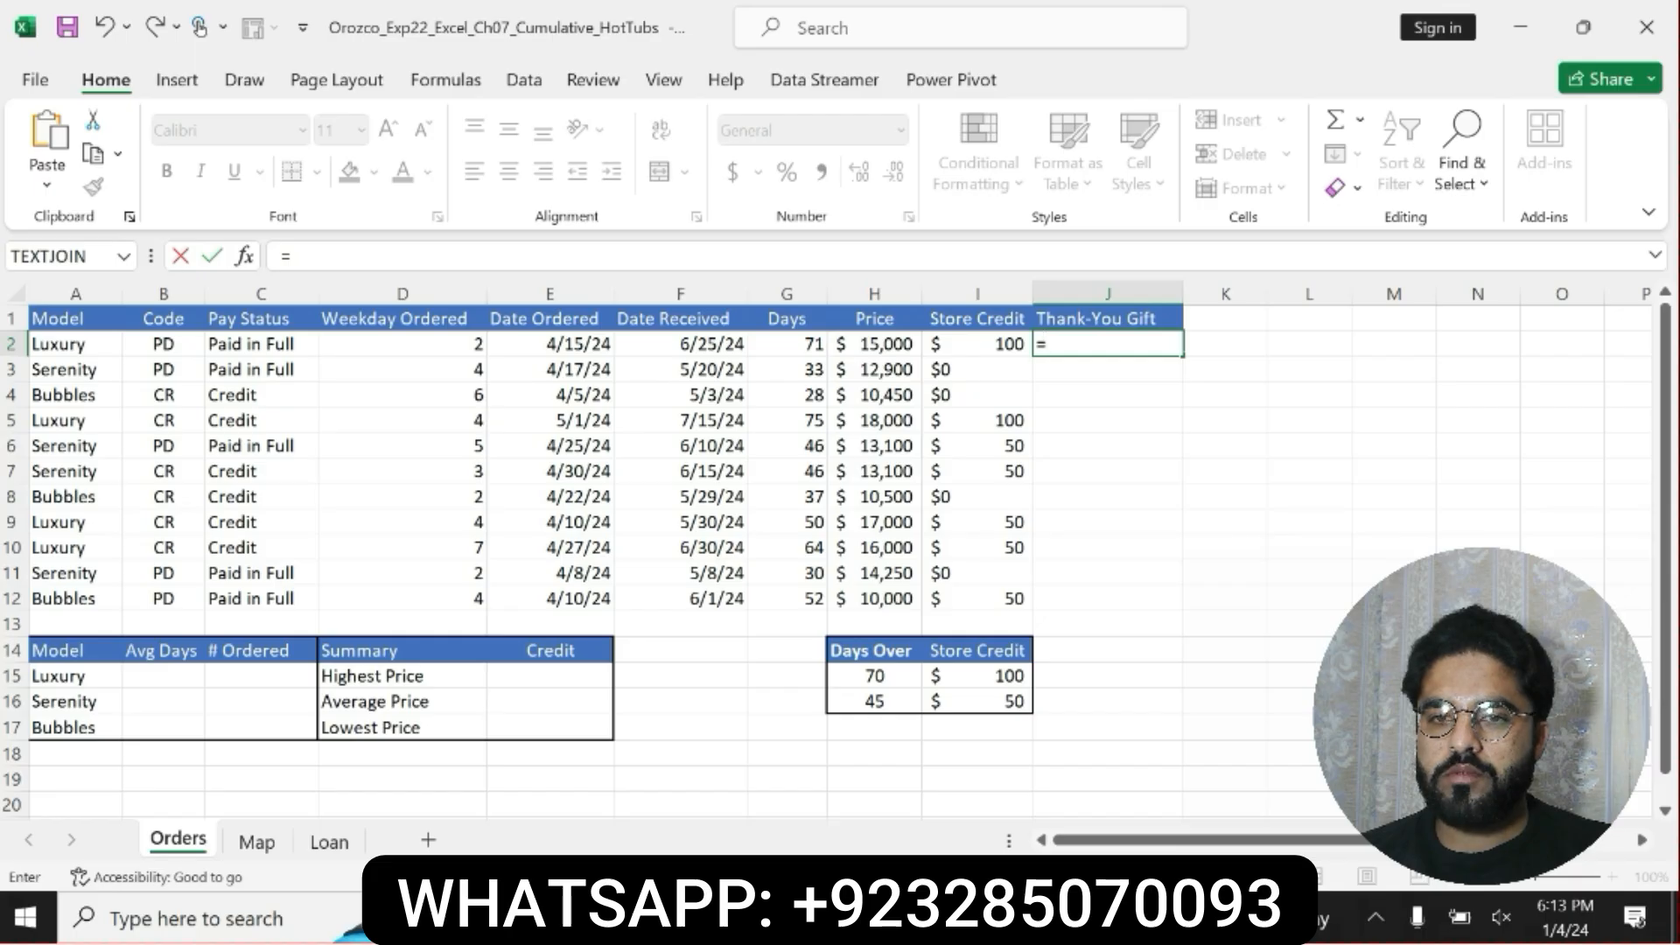
pyautogui.write('I')
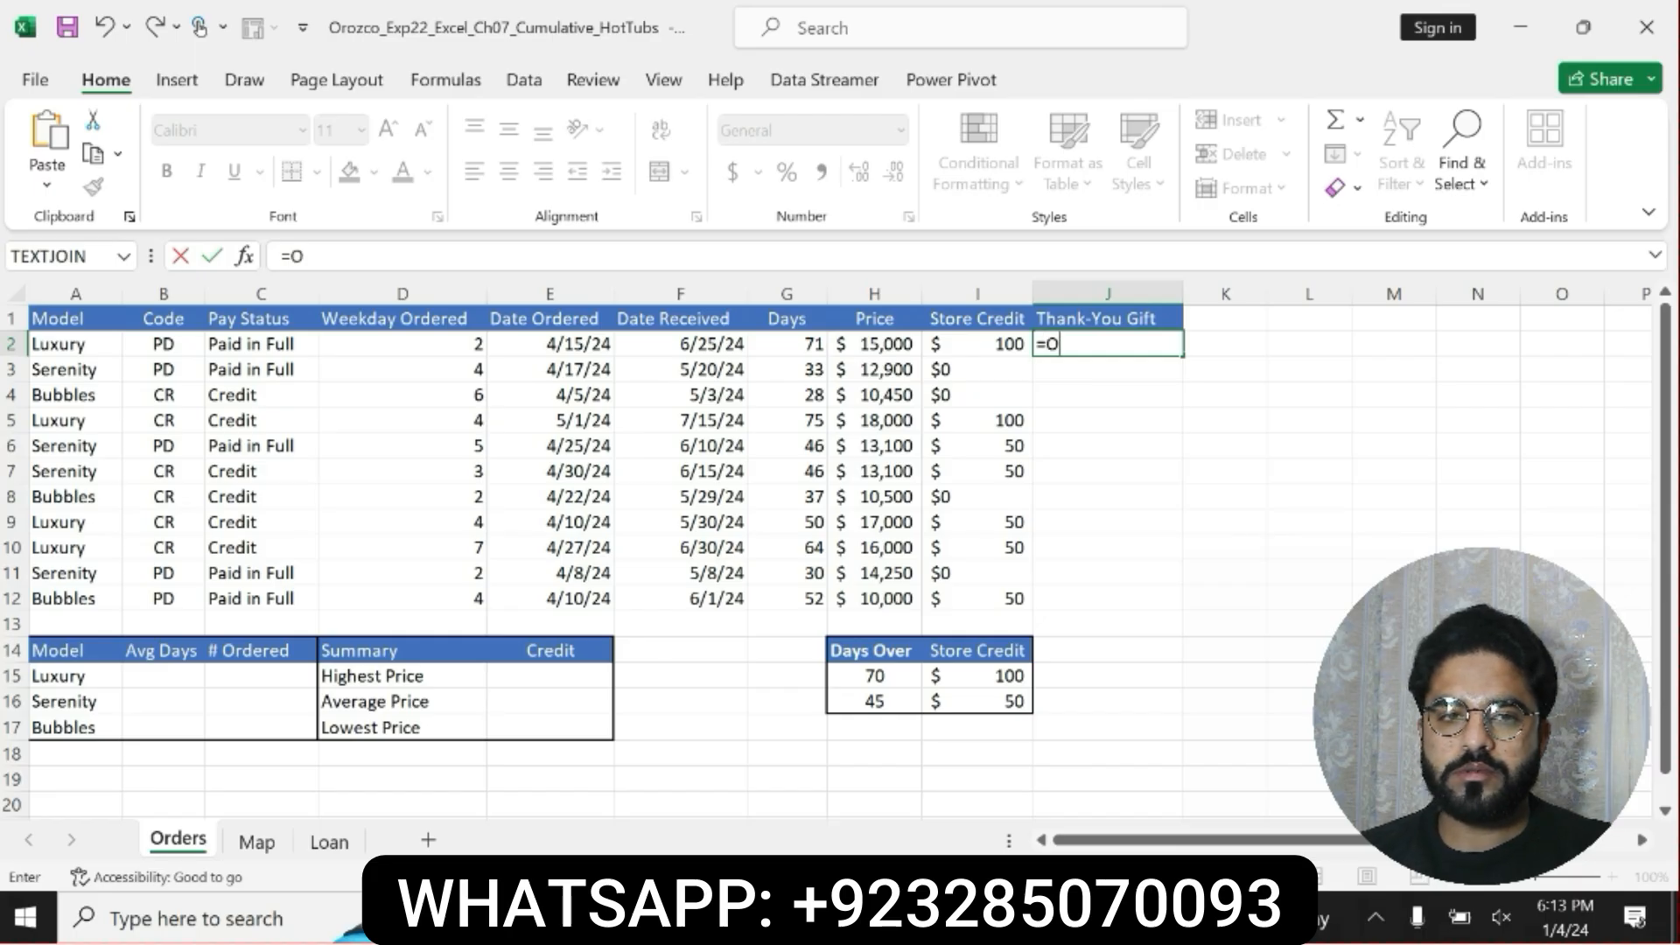
pyautogui.write('F')
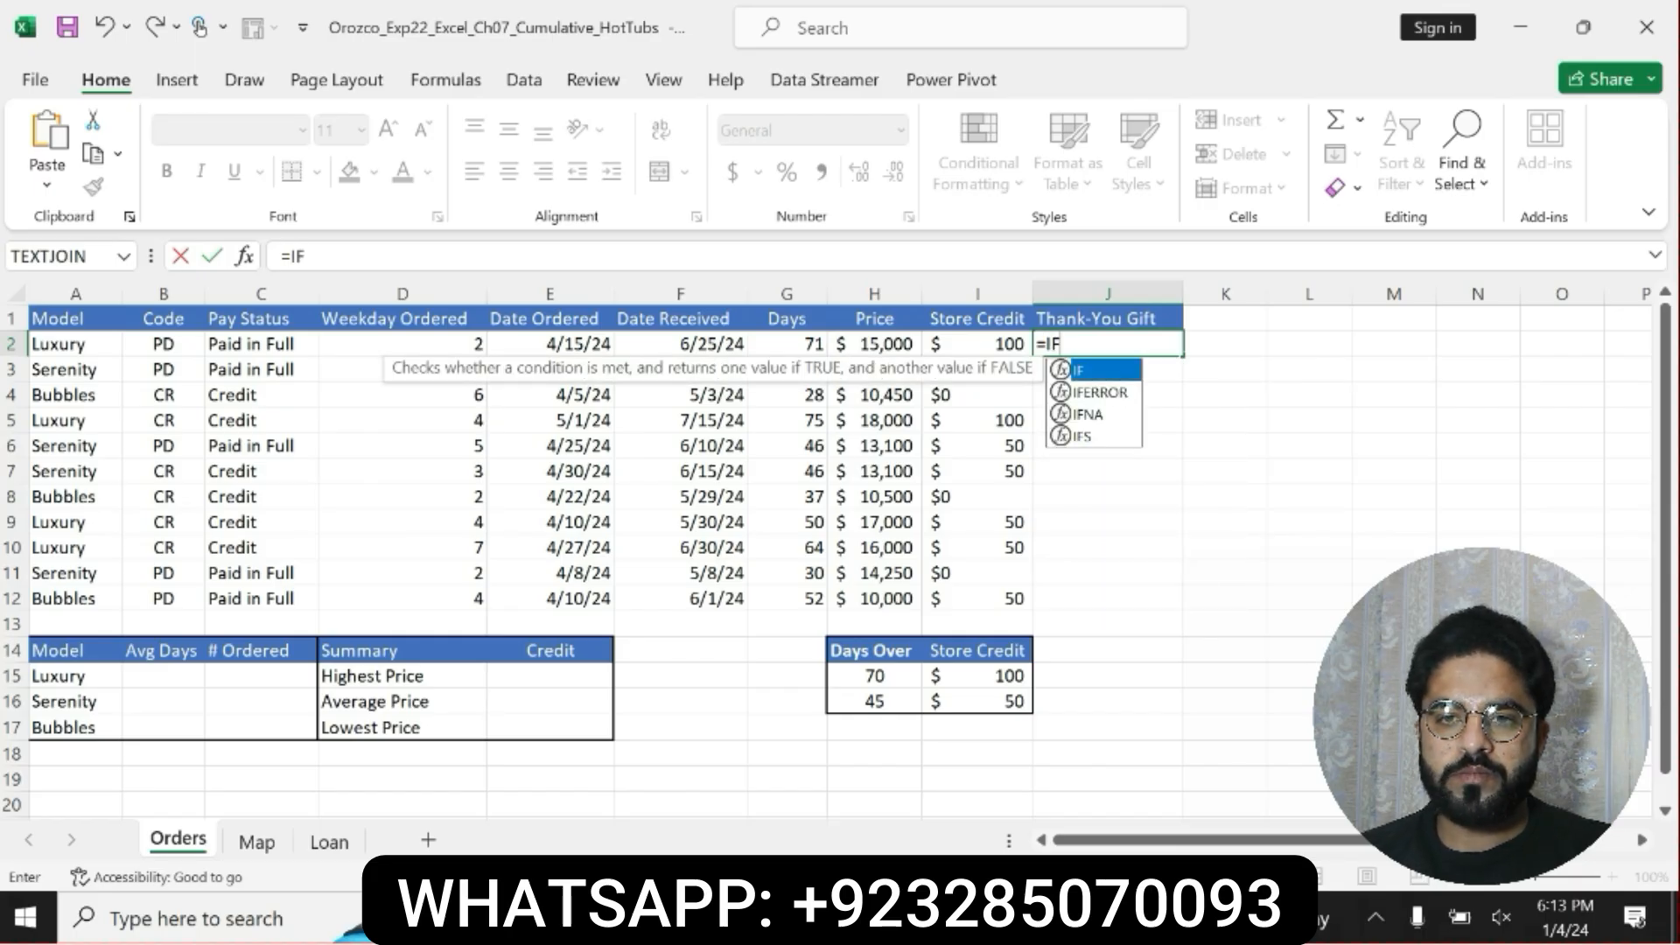
pyautogui.doubleClick(1093, 436)
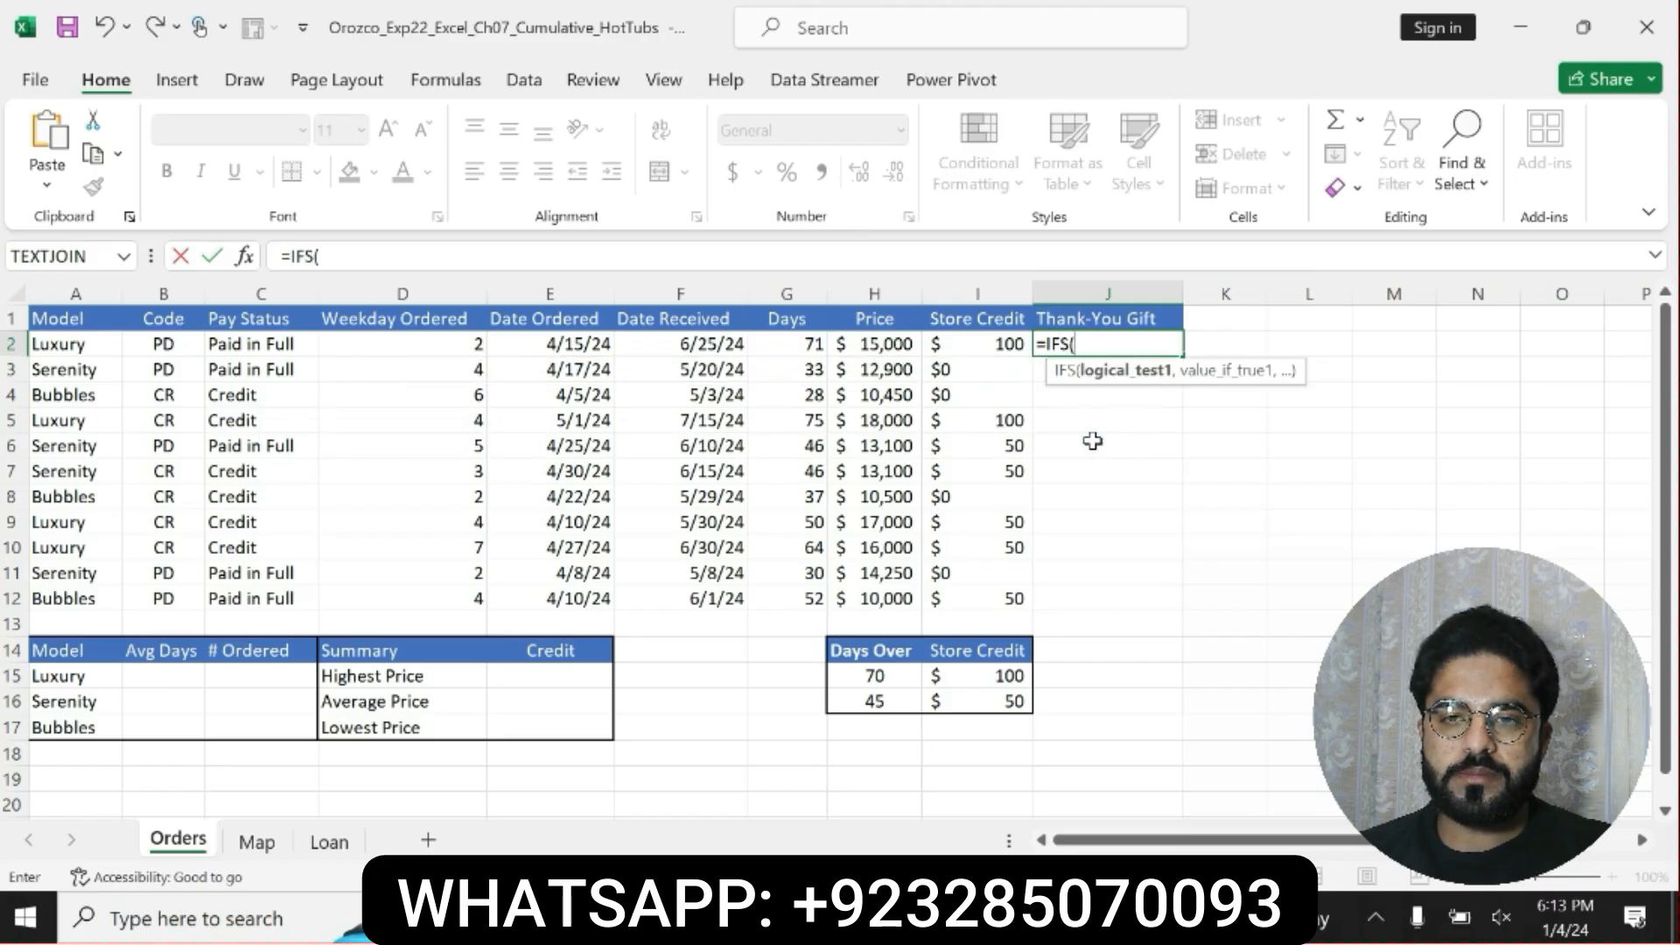
# Enter the first IFS condition in J2: if G2>$H$15, return the store credit in $I$15.
pyautogui.write('G2')
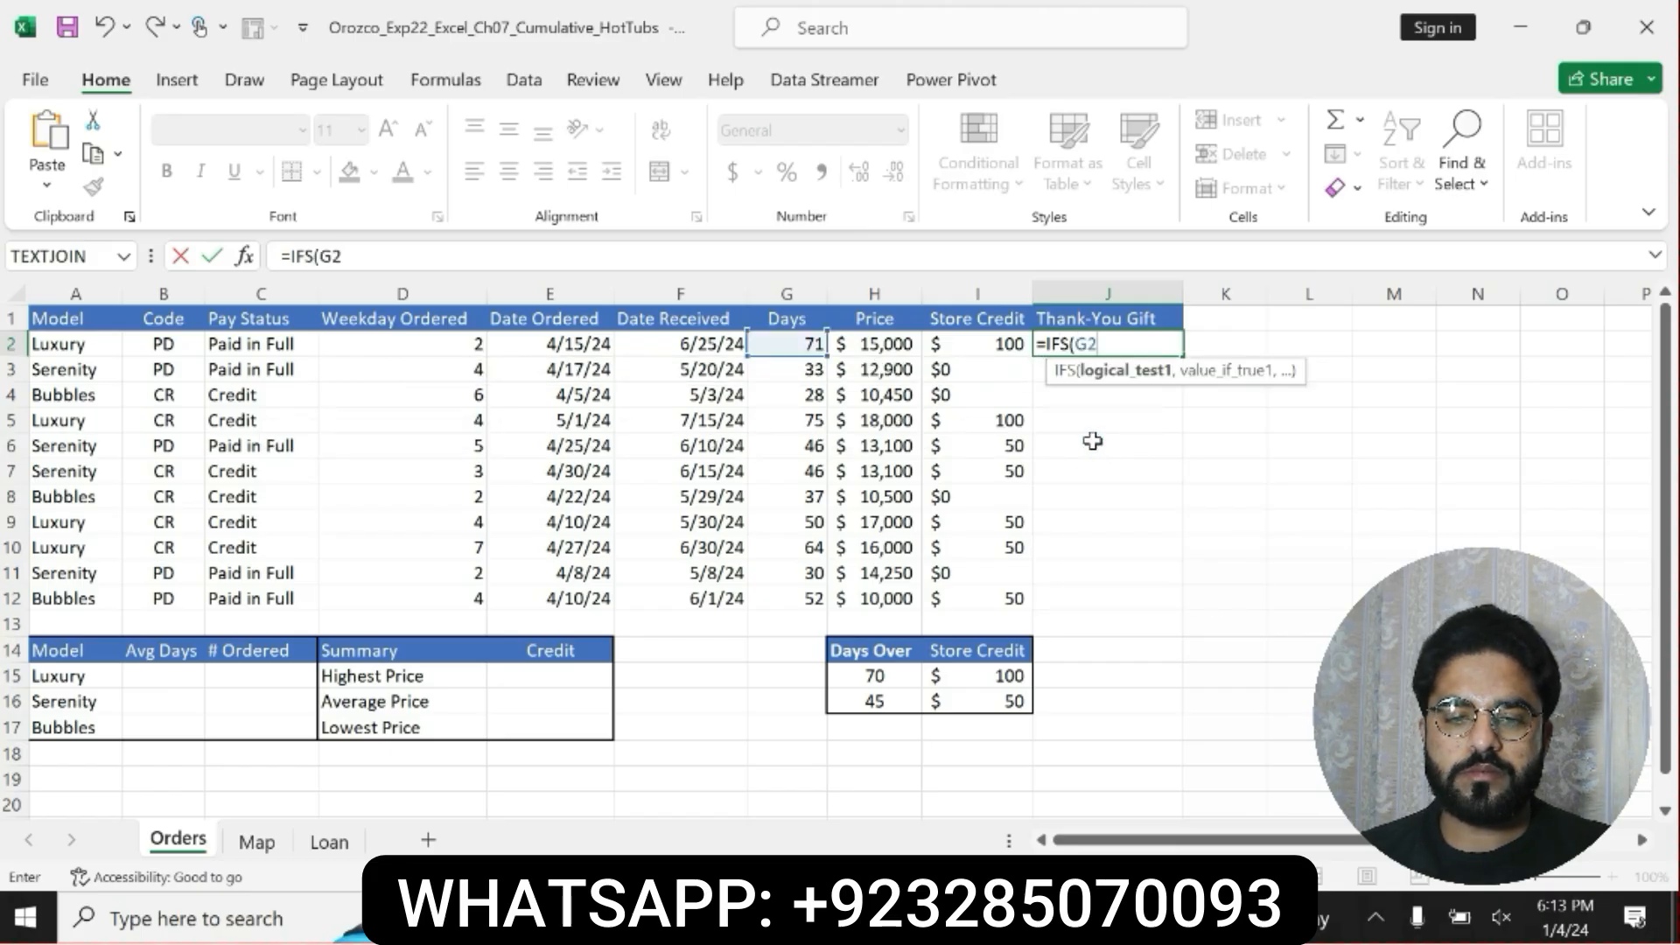
pyautogui.write('>')
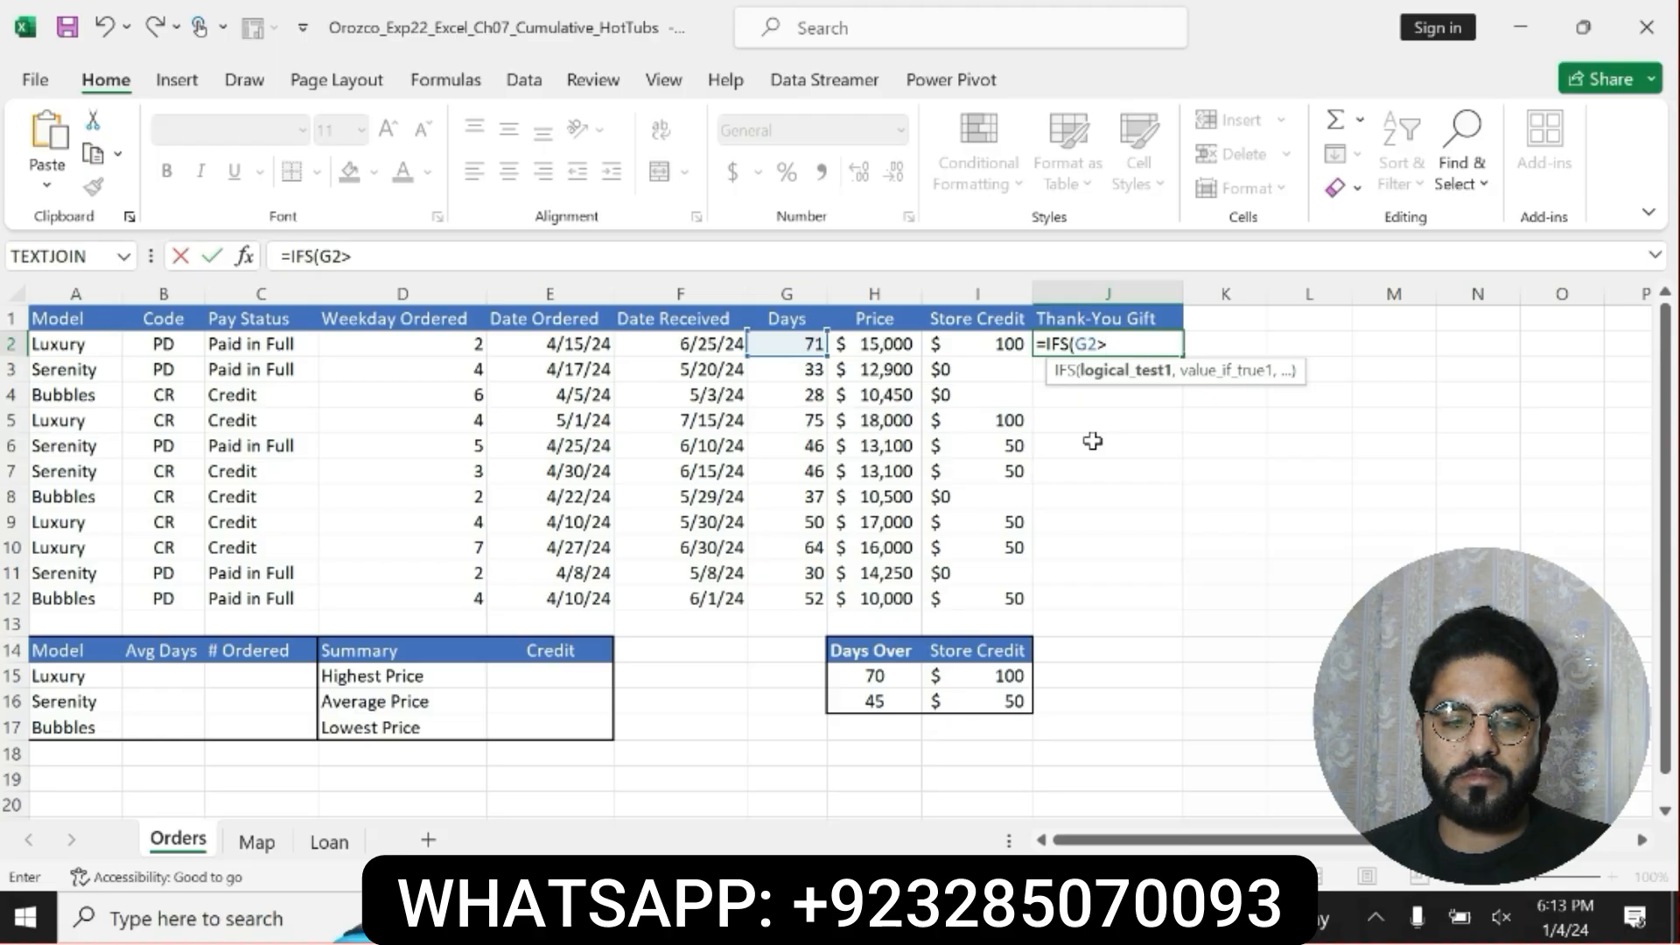
pyautogui.write('$H')
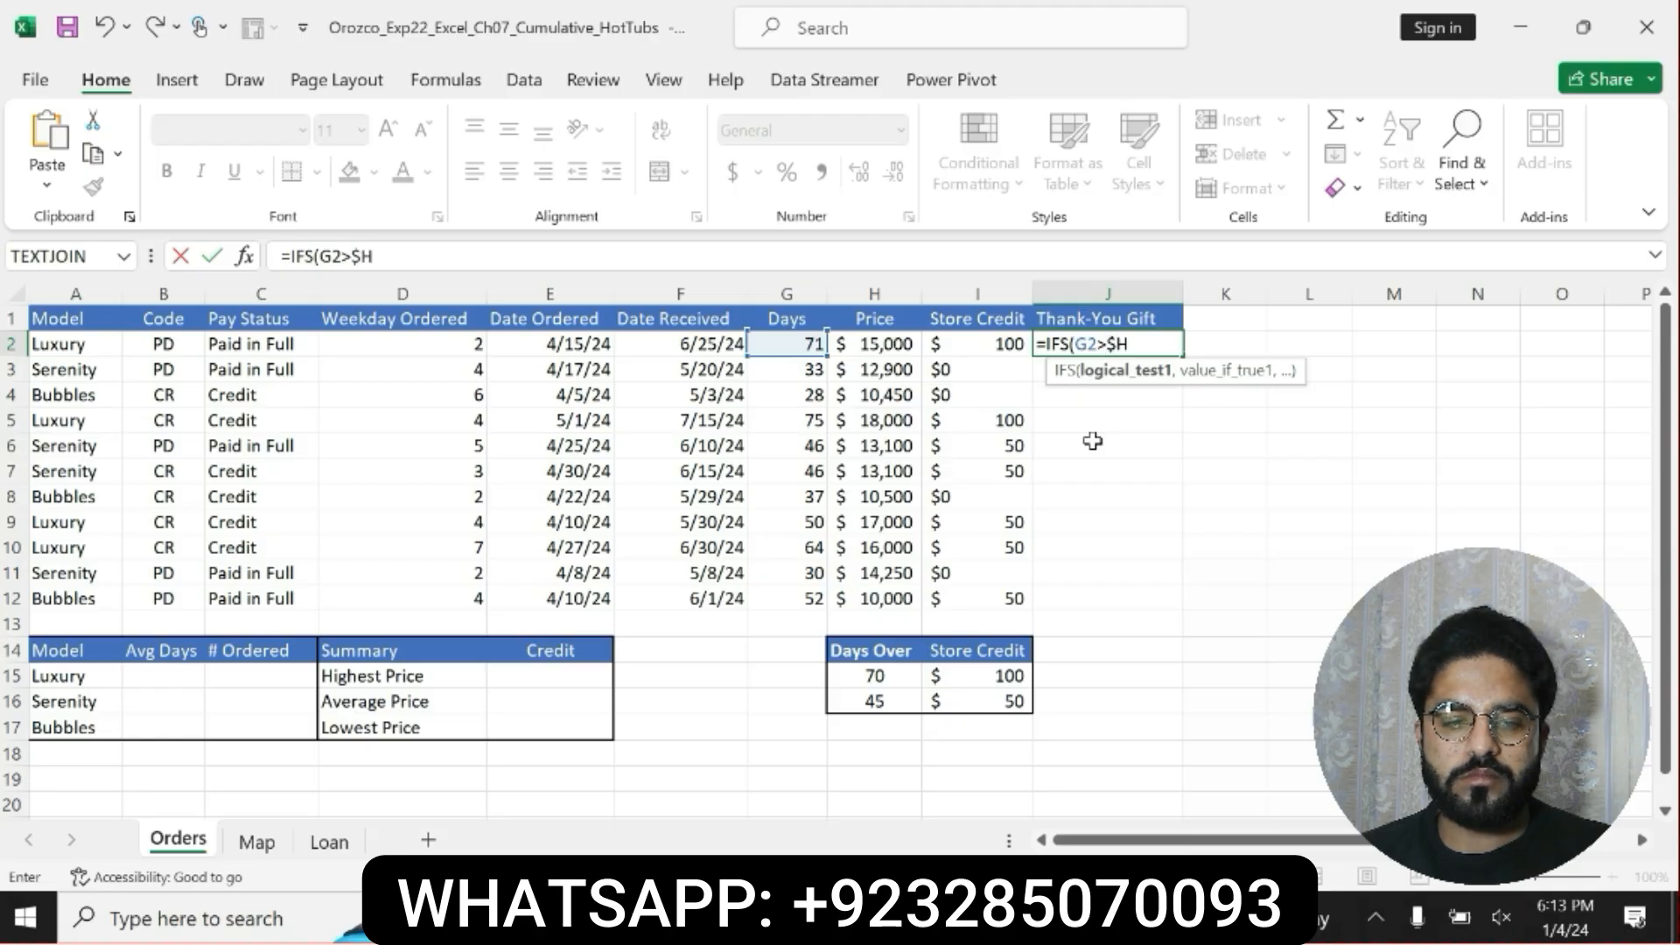
pyautogui.write('$15')
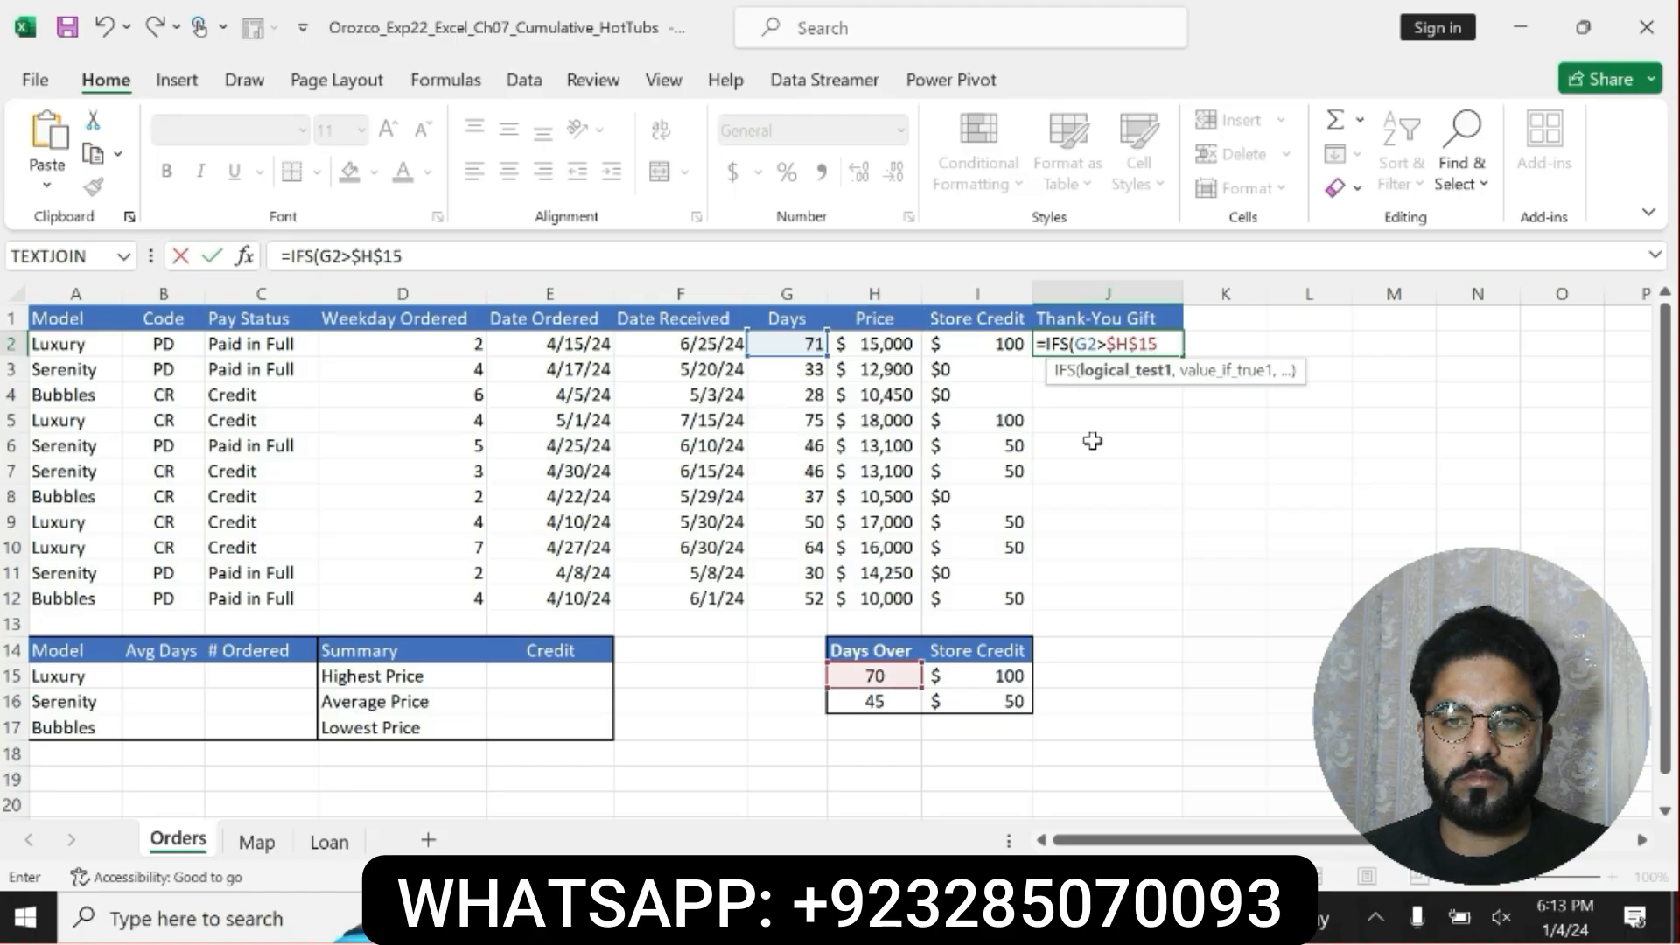
pyautogui.write(',')
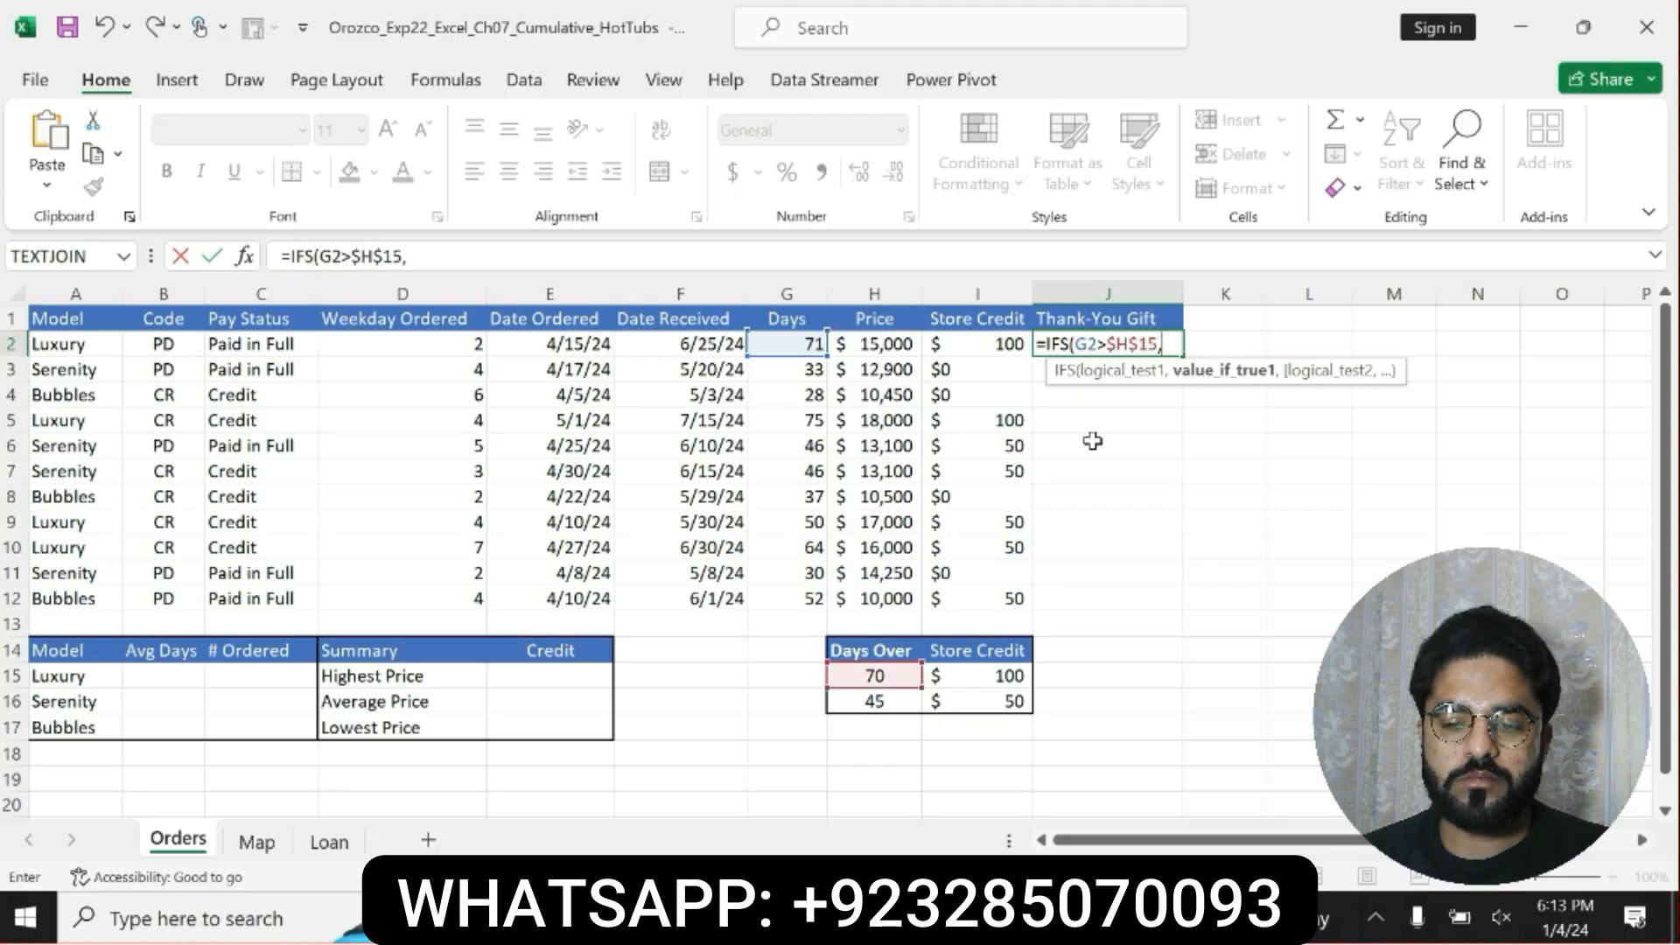
pyautogui.write('$I')
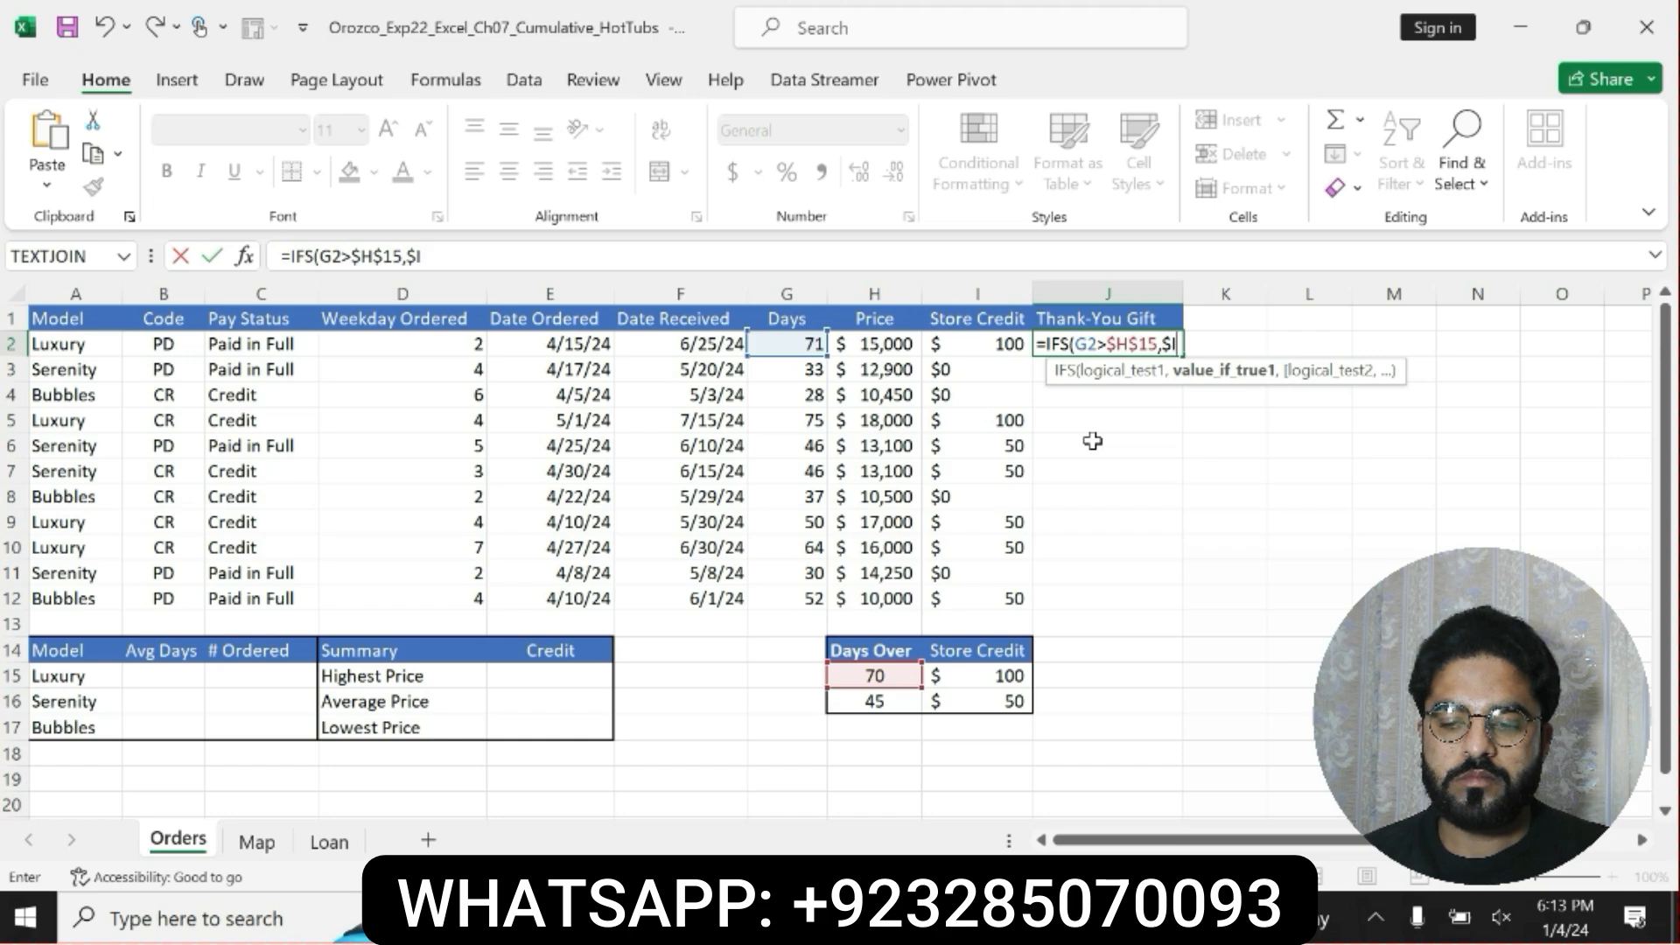
pyautogui.write('$15')
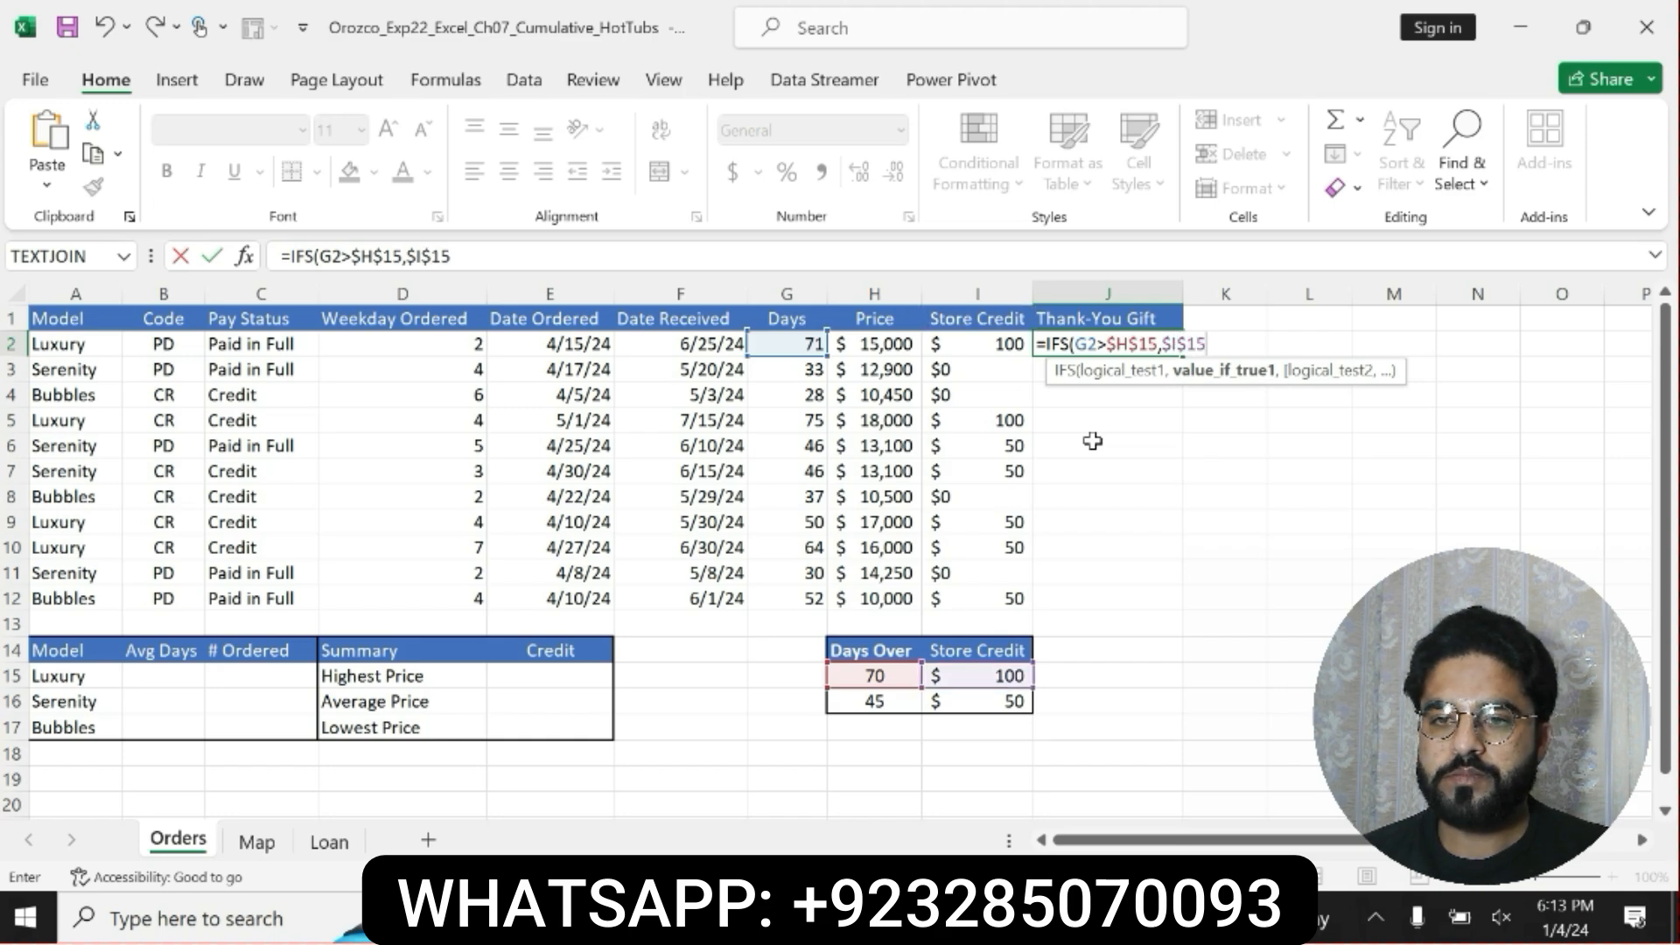
pyautogui.write(',G2>')
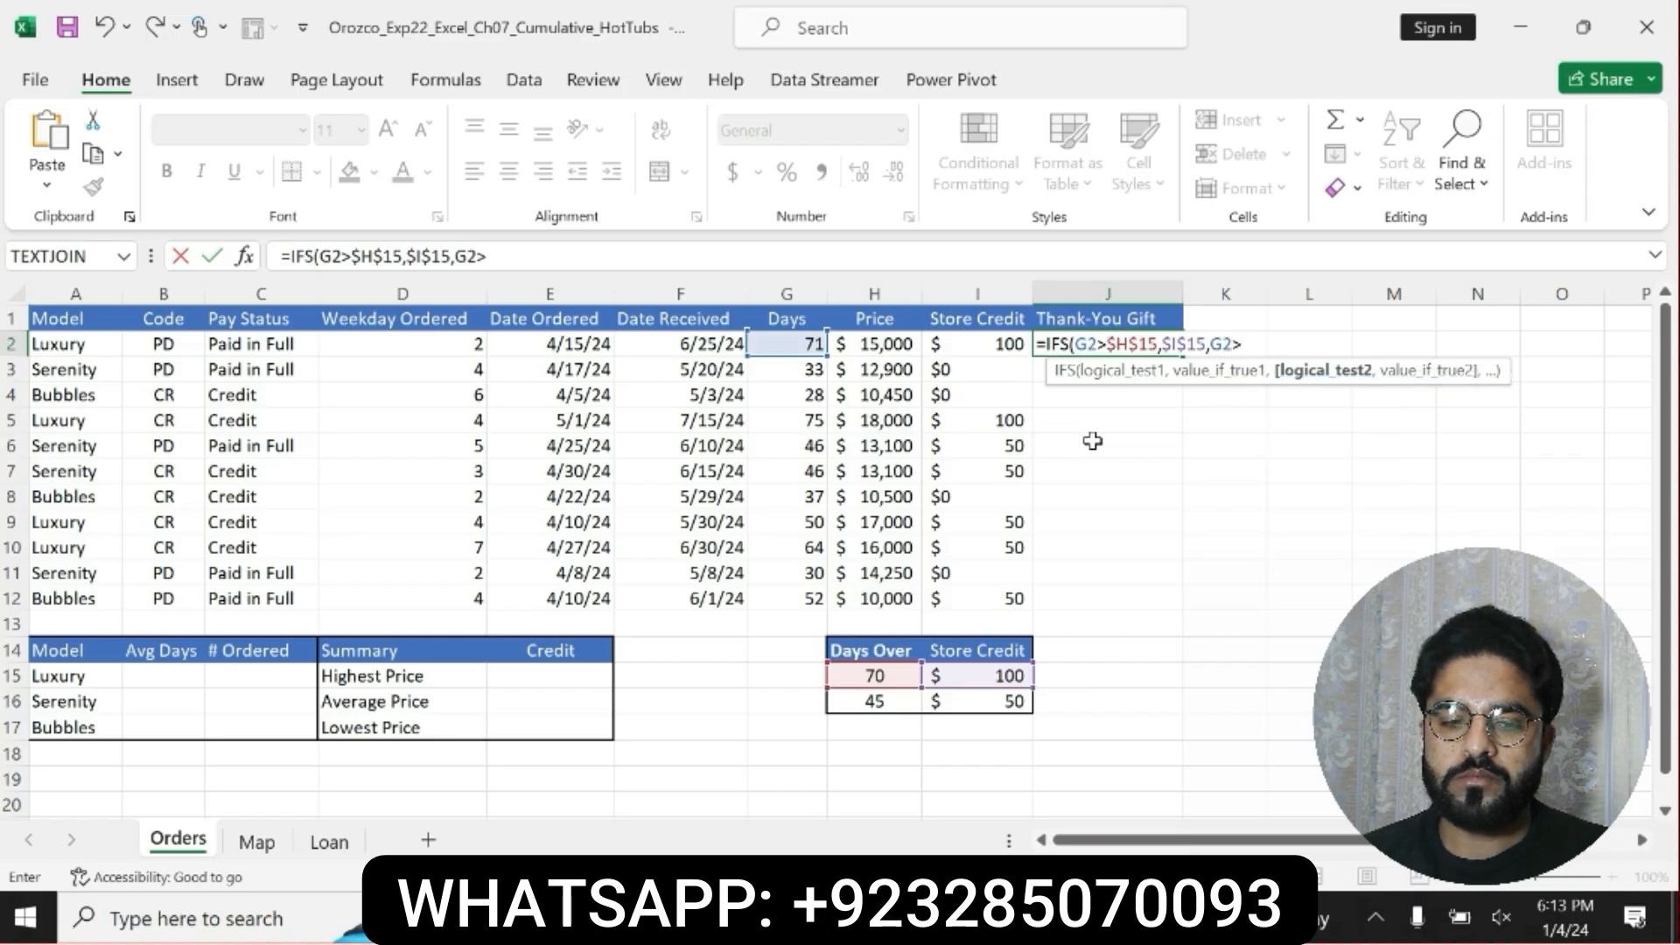
# Add the second condition to J2's IFS formula: if G2>$H$16, return $I$16.
pyautogui.write('$H$')
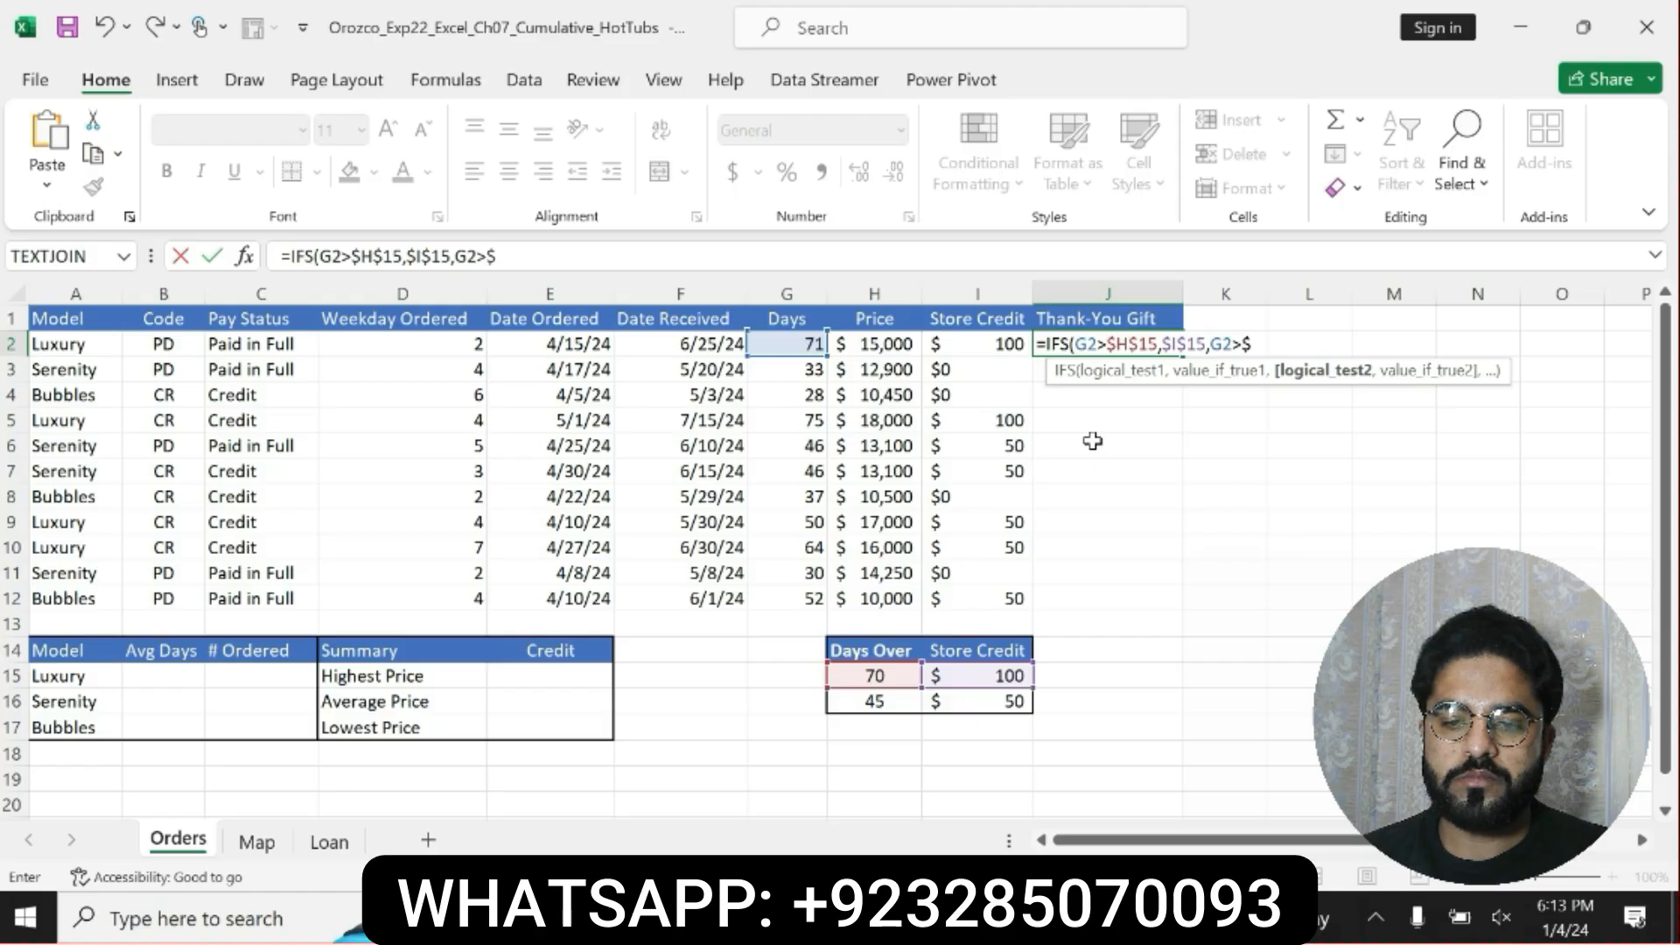
pyautogui.write('16')
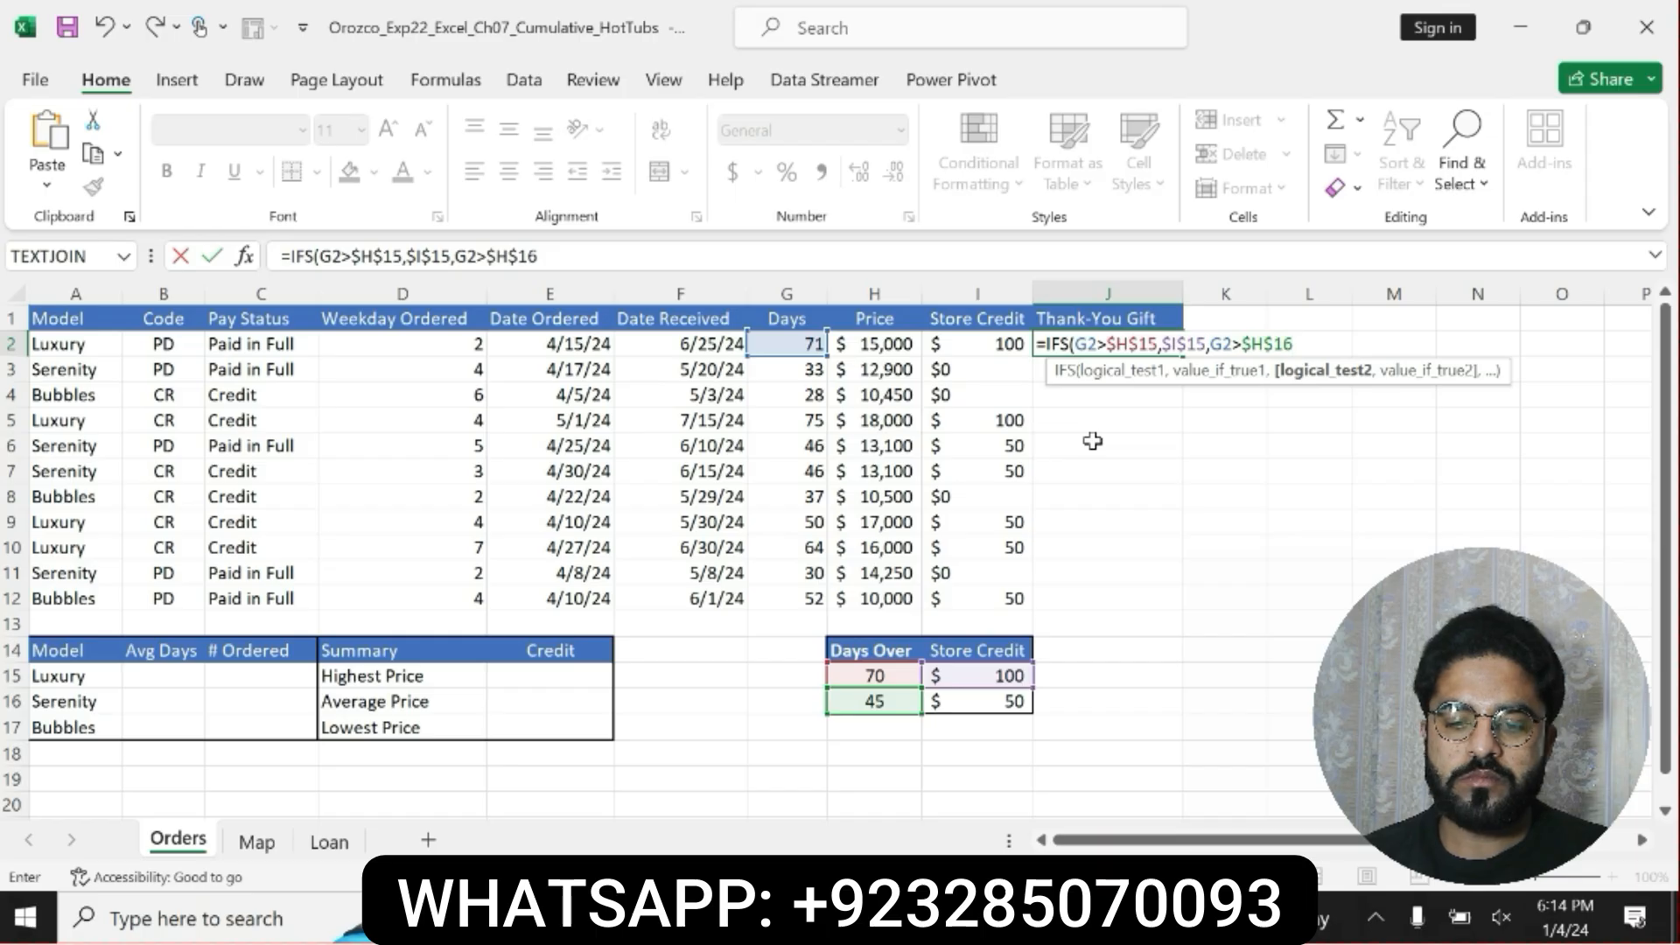
pyautogui.write(',$1')
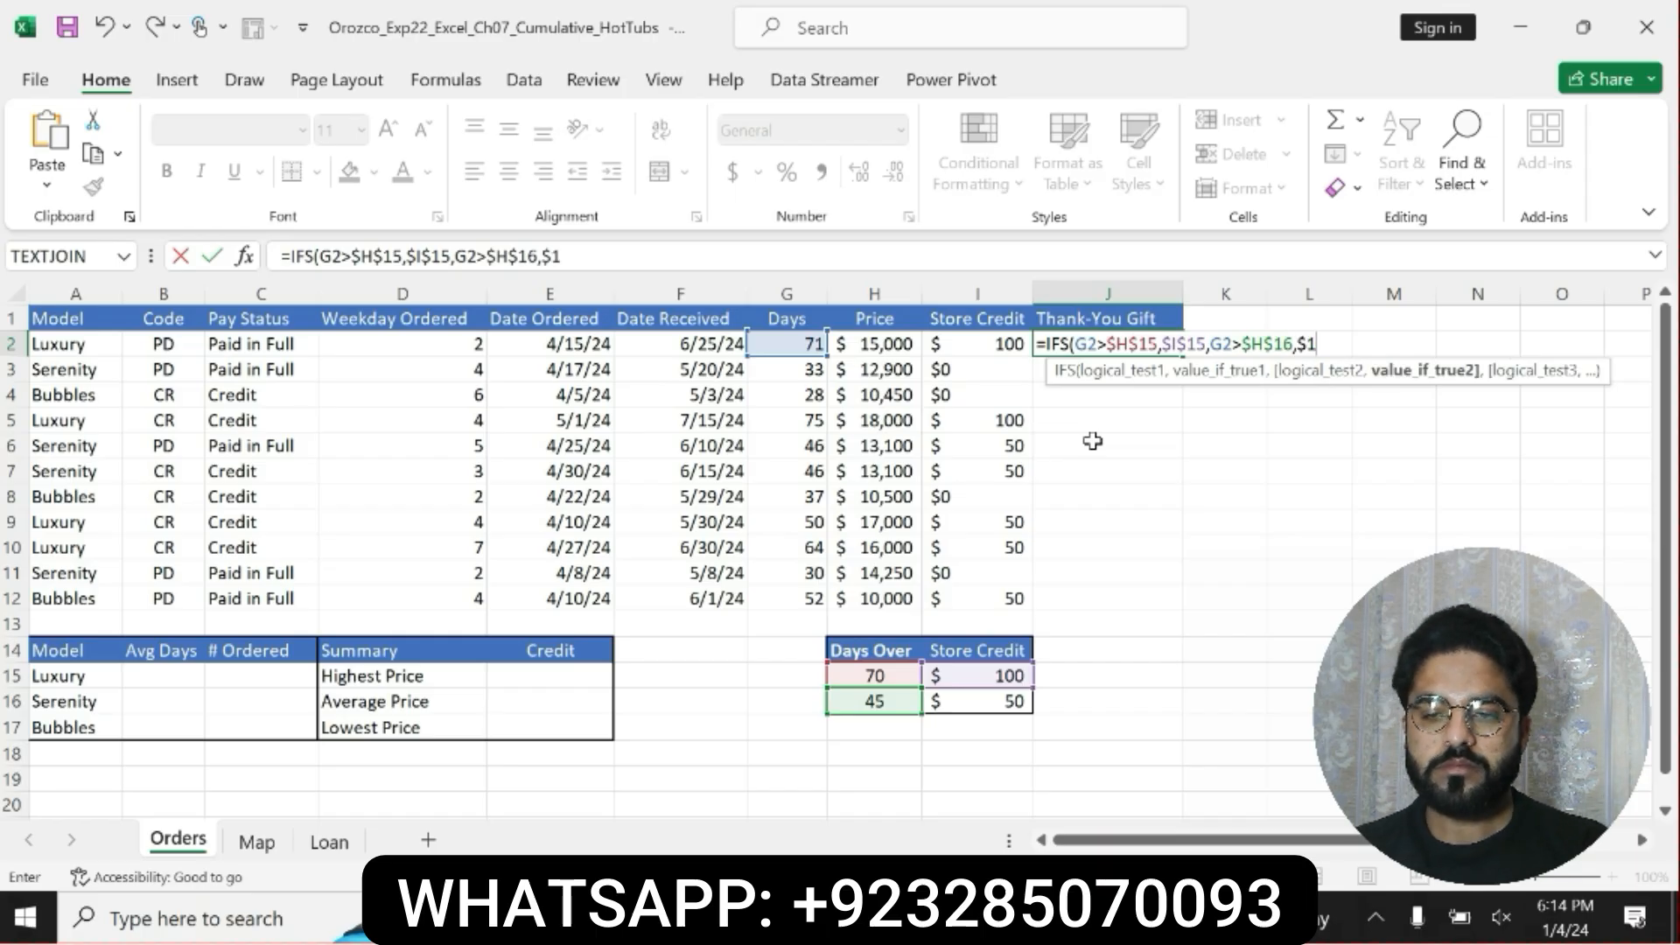
pyautogui.press('BackSpace')
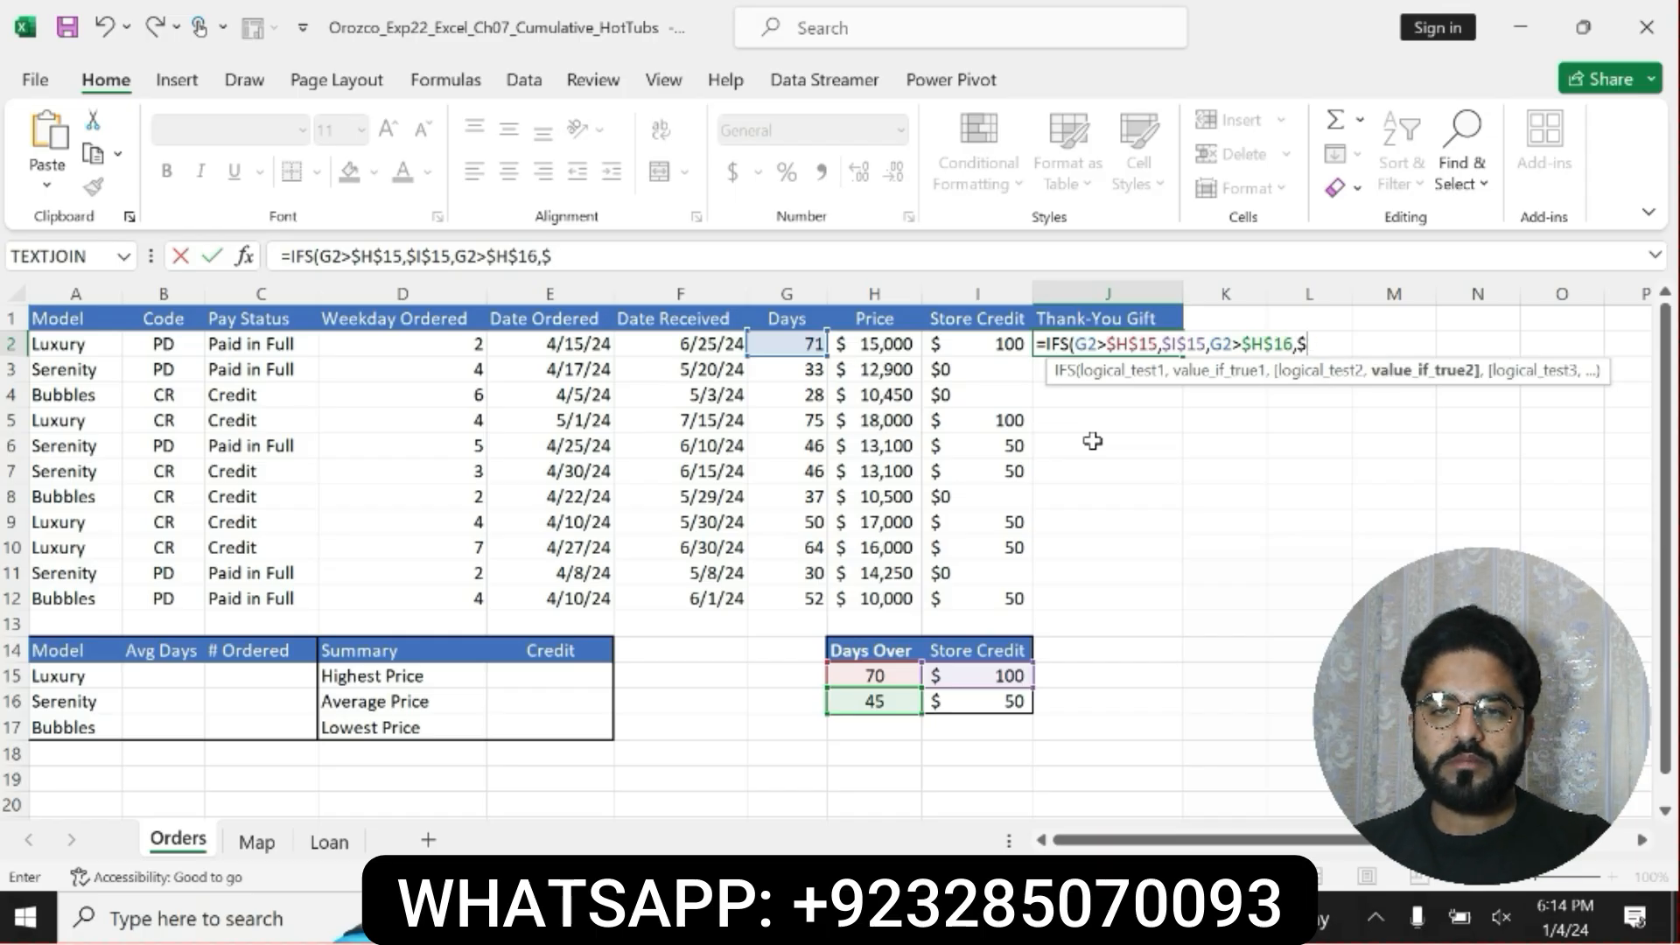
pyautogui.write('I')
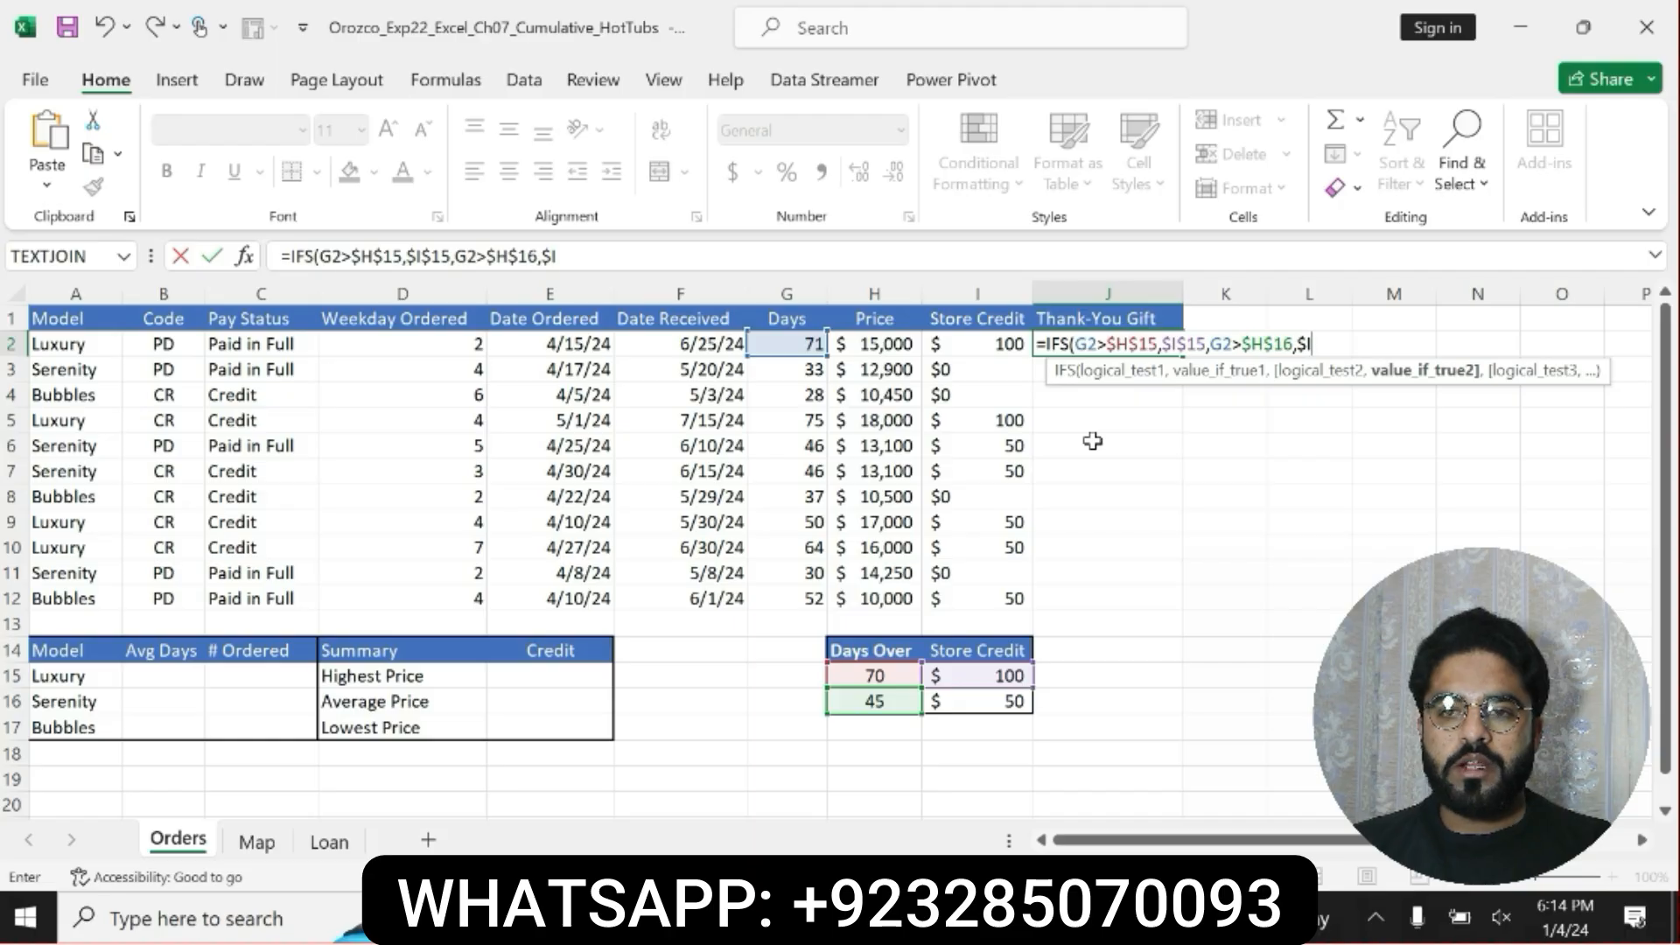
pyautogui.write('$1')
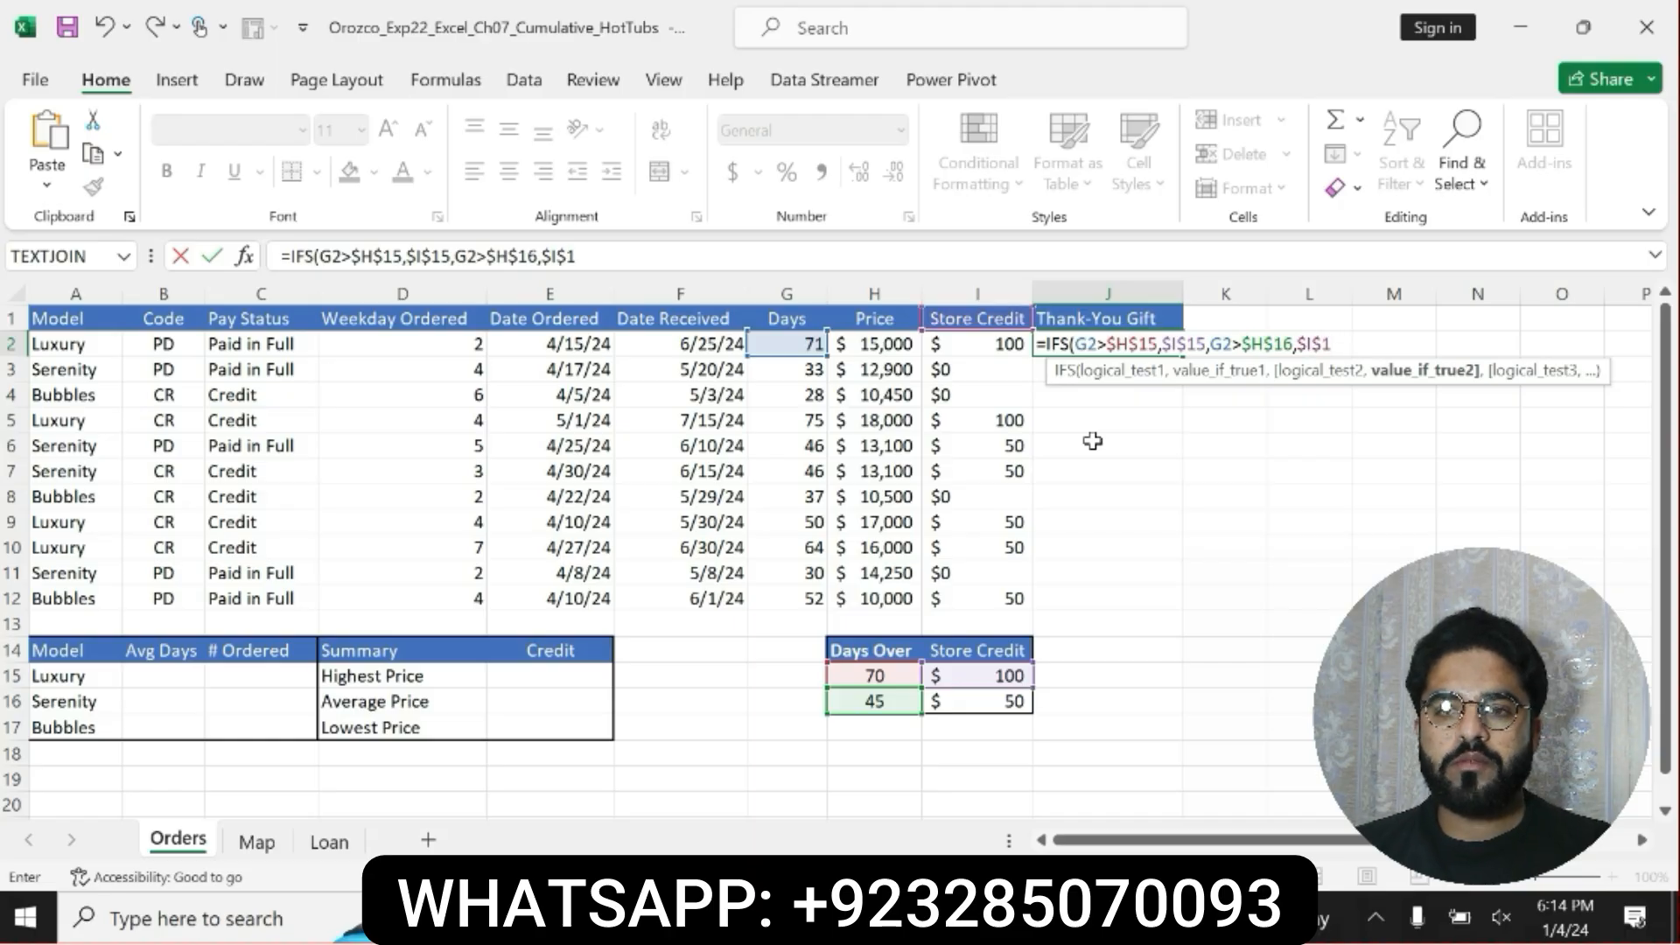
pyautogui.write('6')
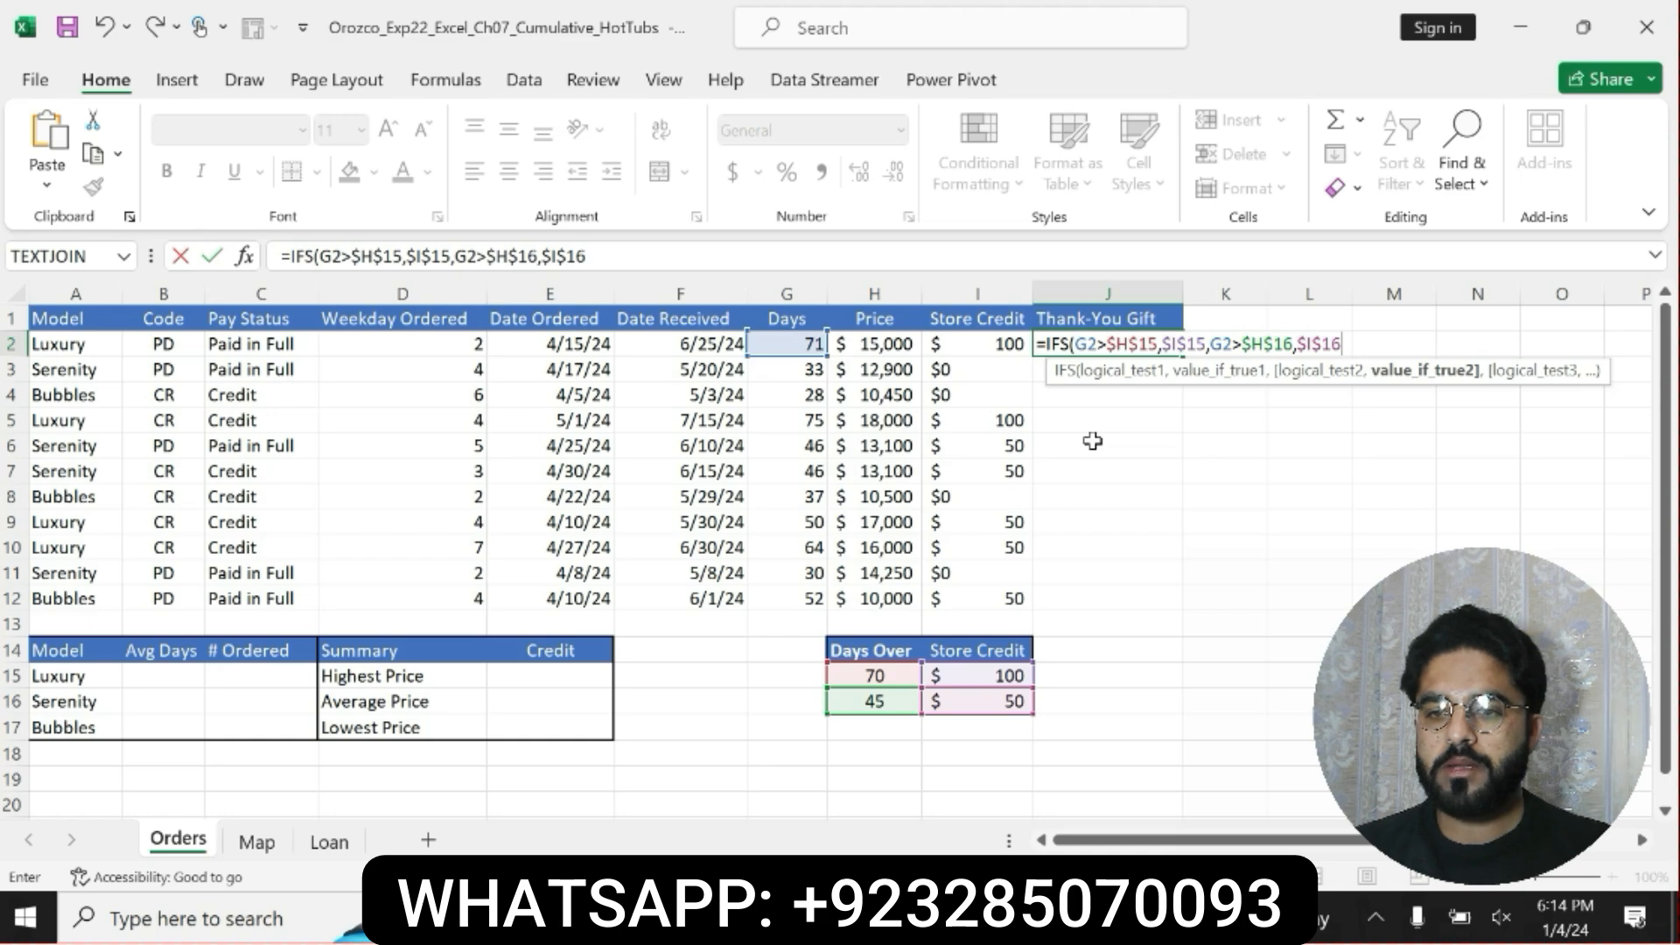
pyautogui.write(',G2')
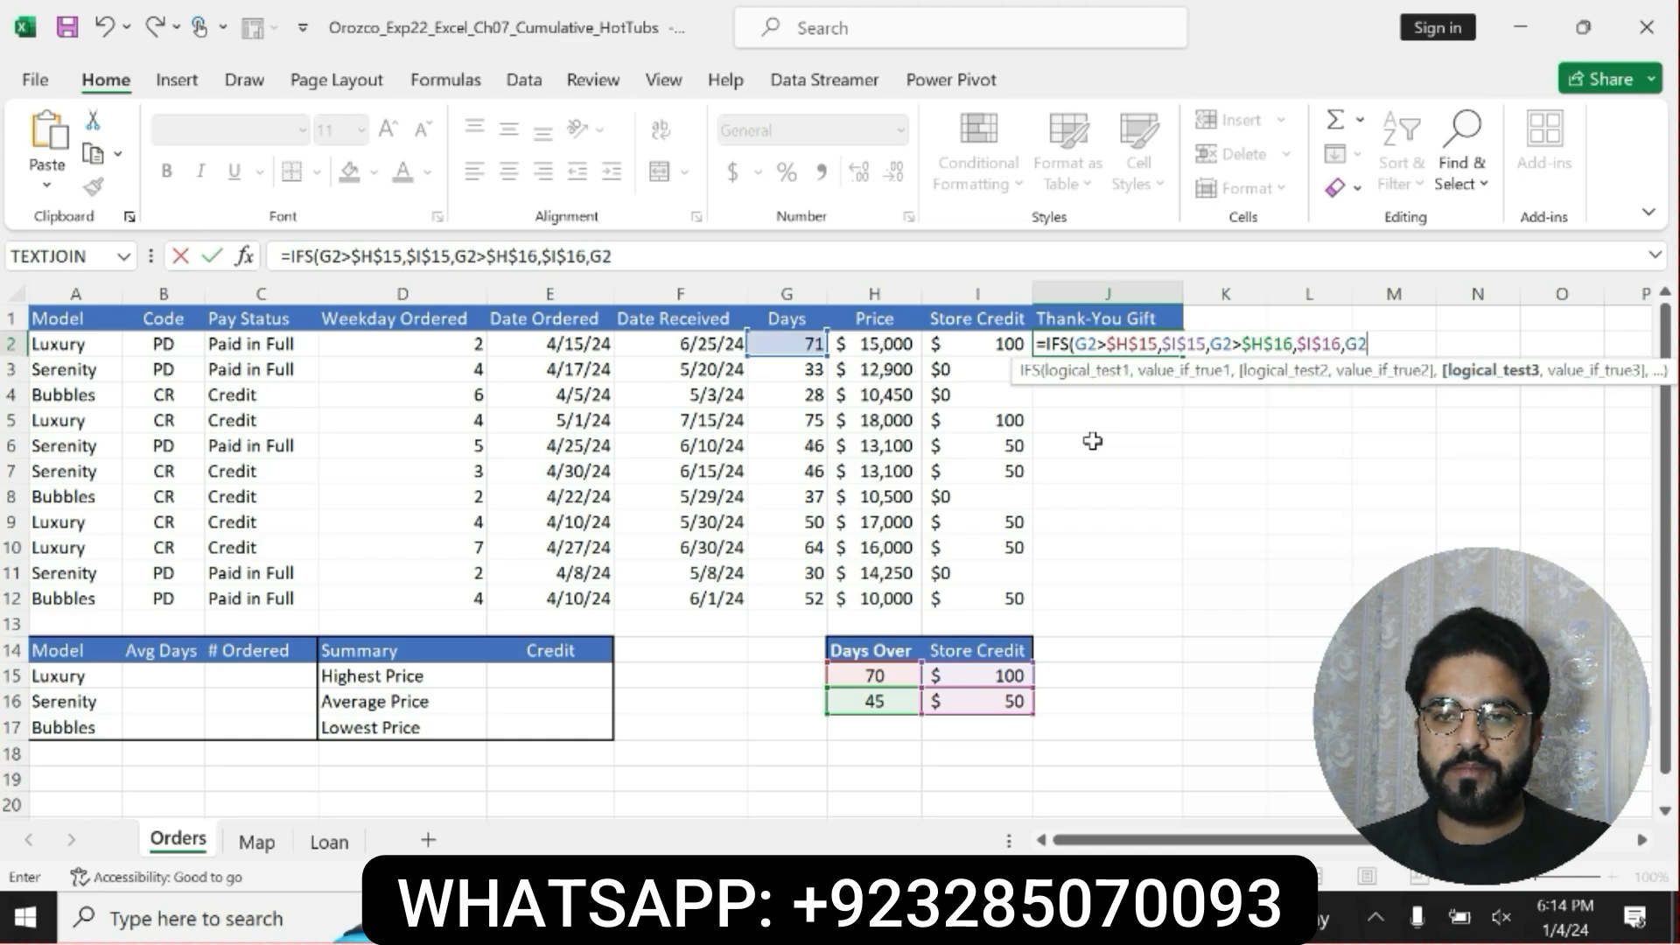
pyautogui.write('<')
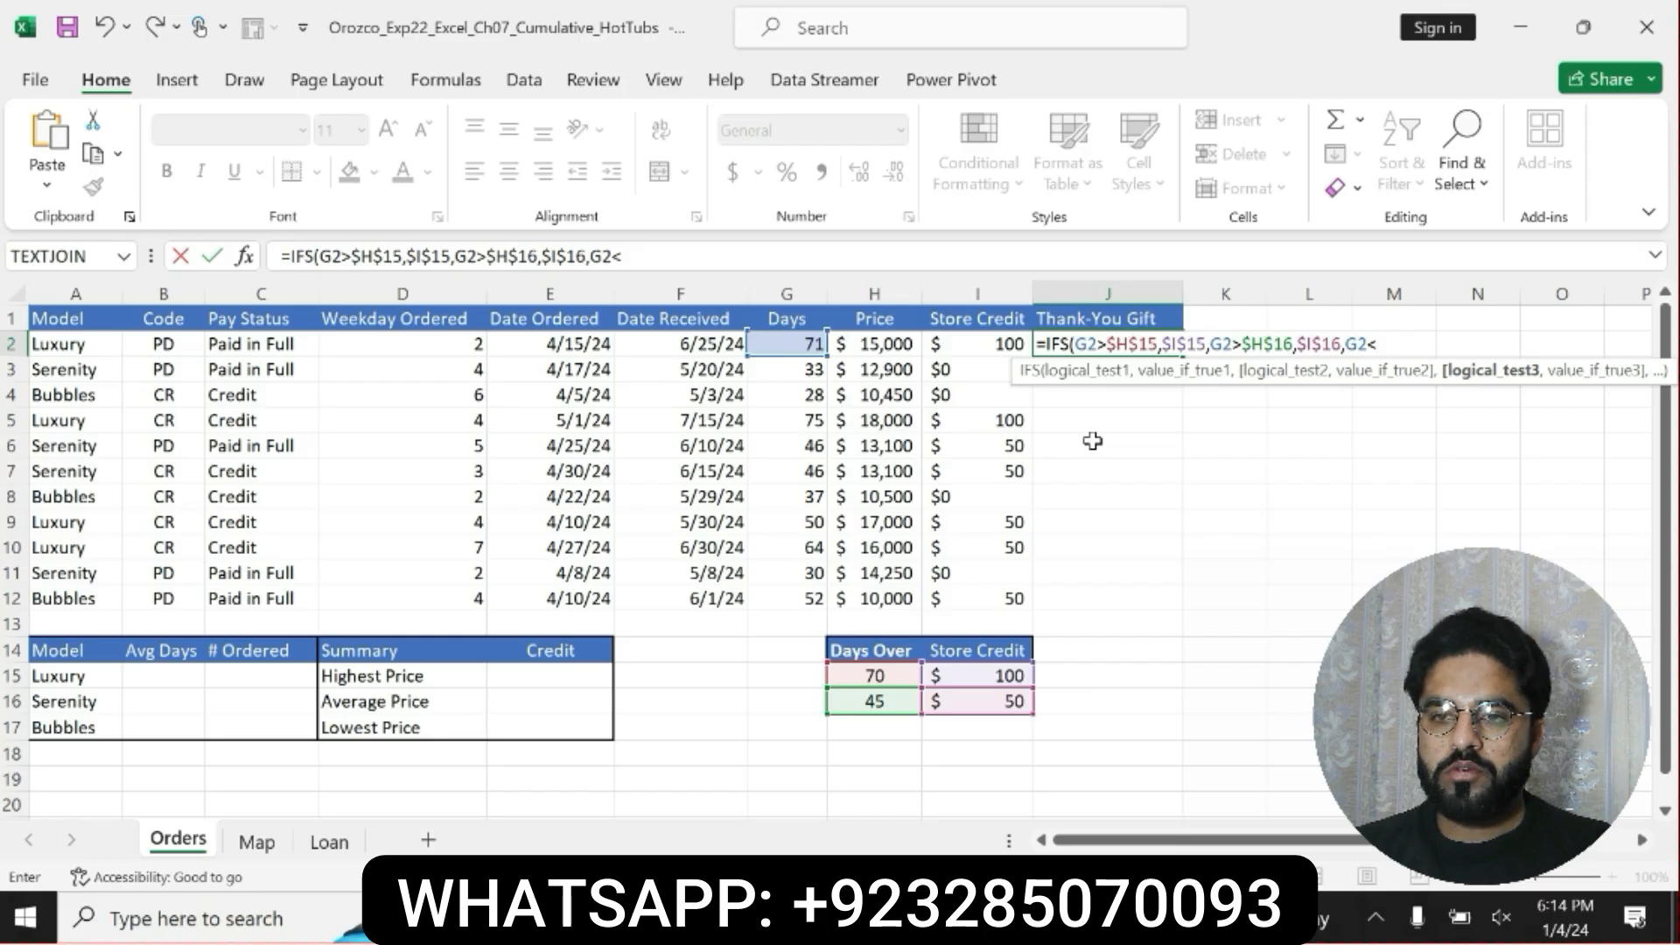
pyautogui.write('$H')
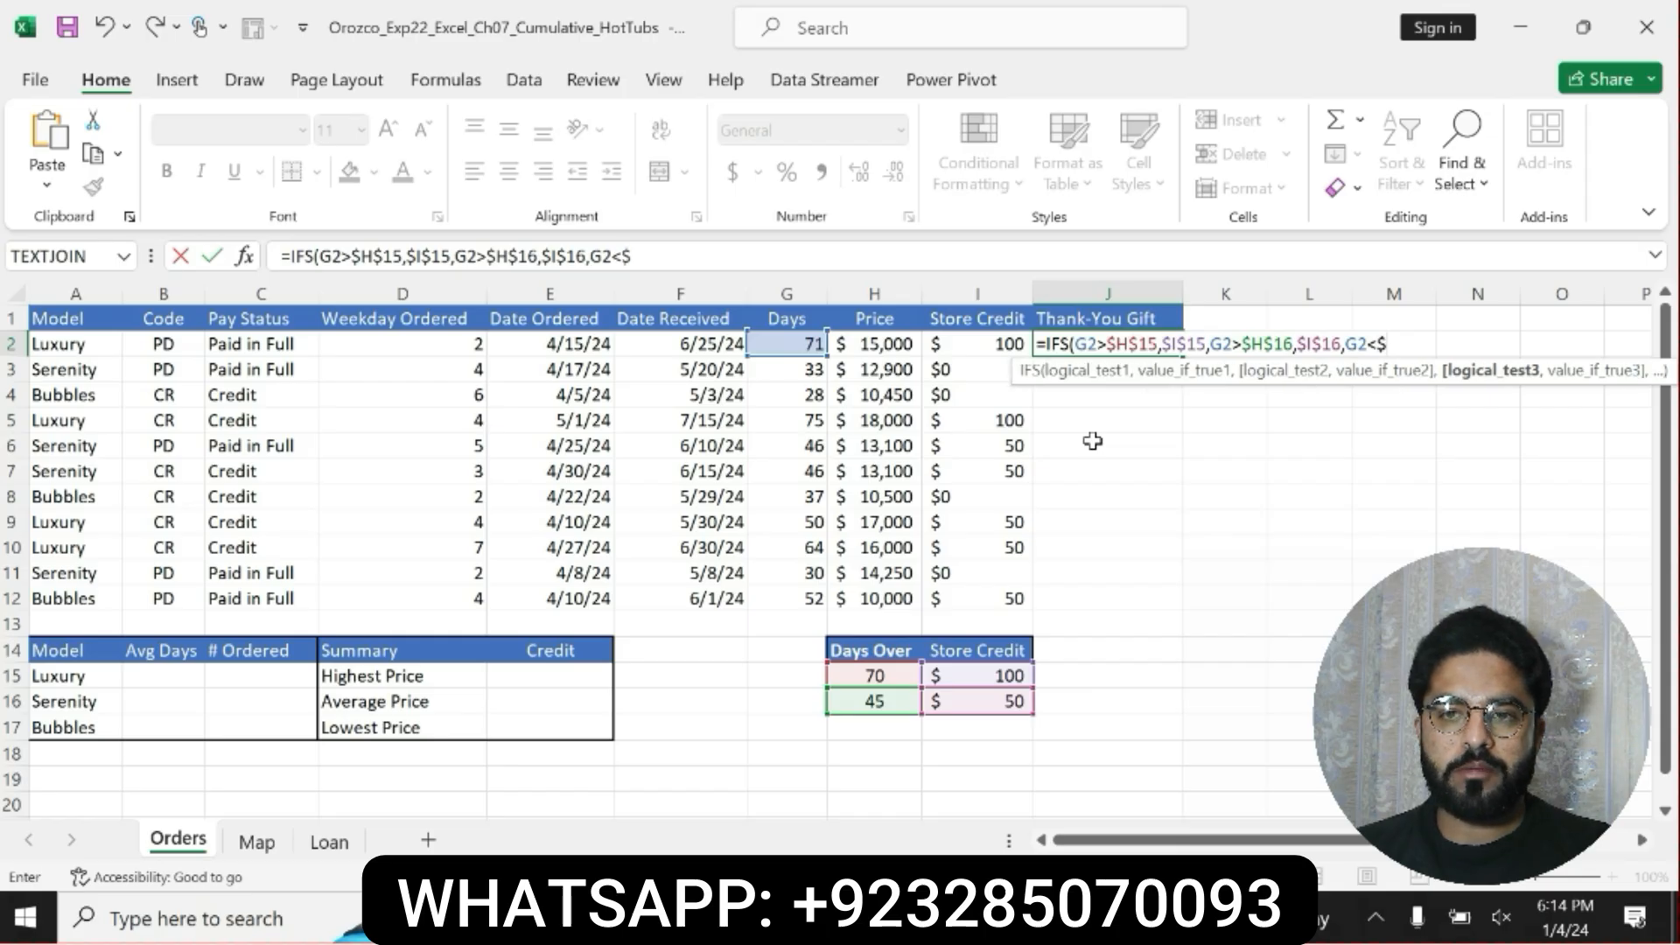
pyautogui.write('$')
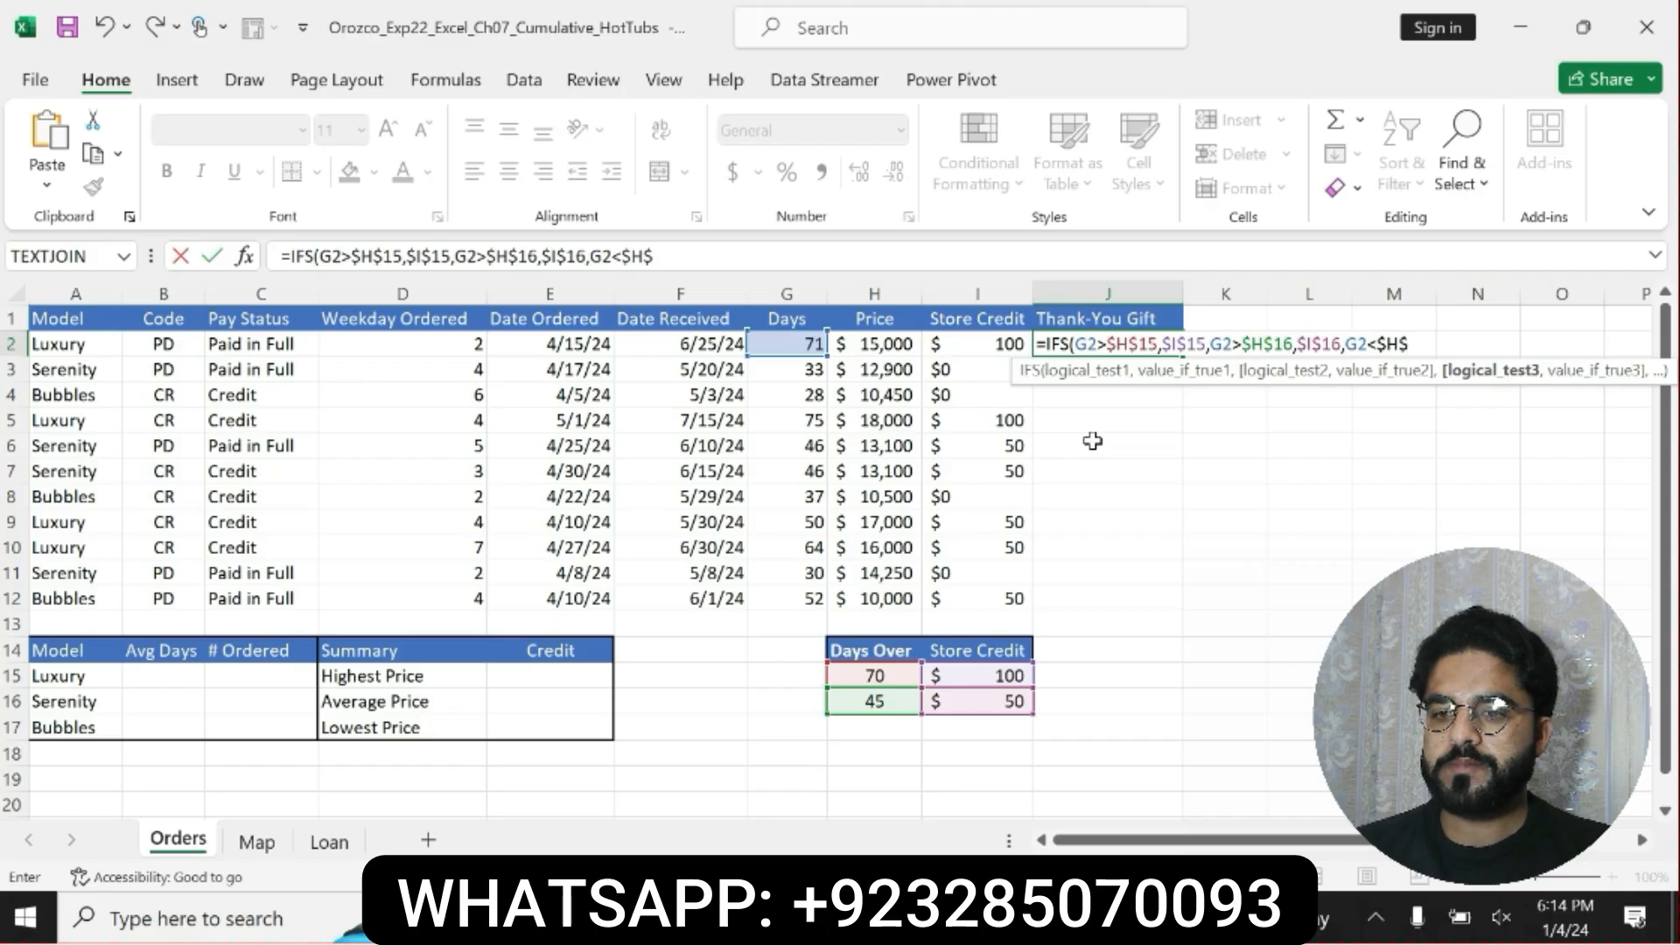
pyautogui.write('16')
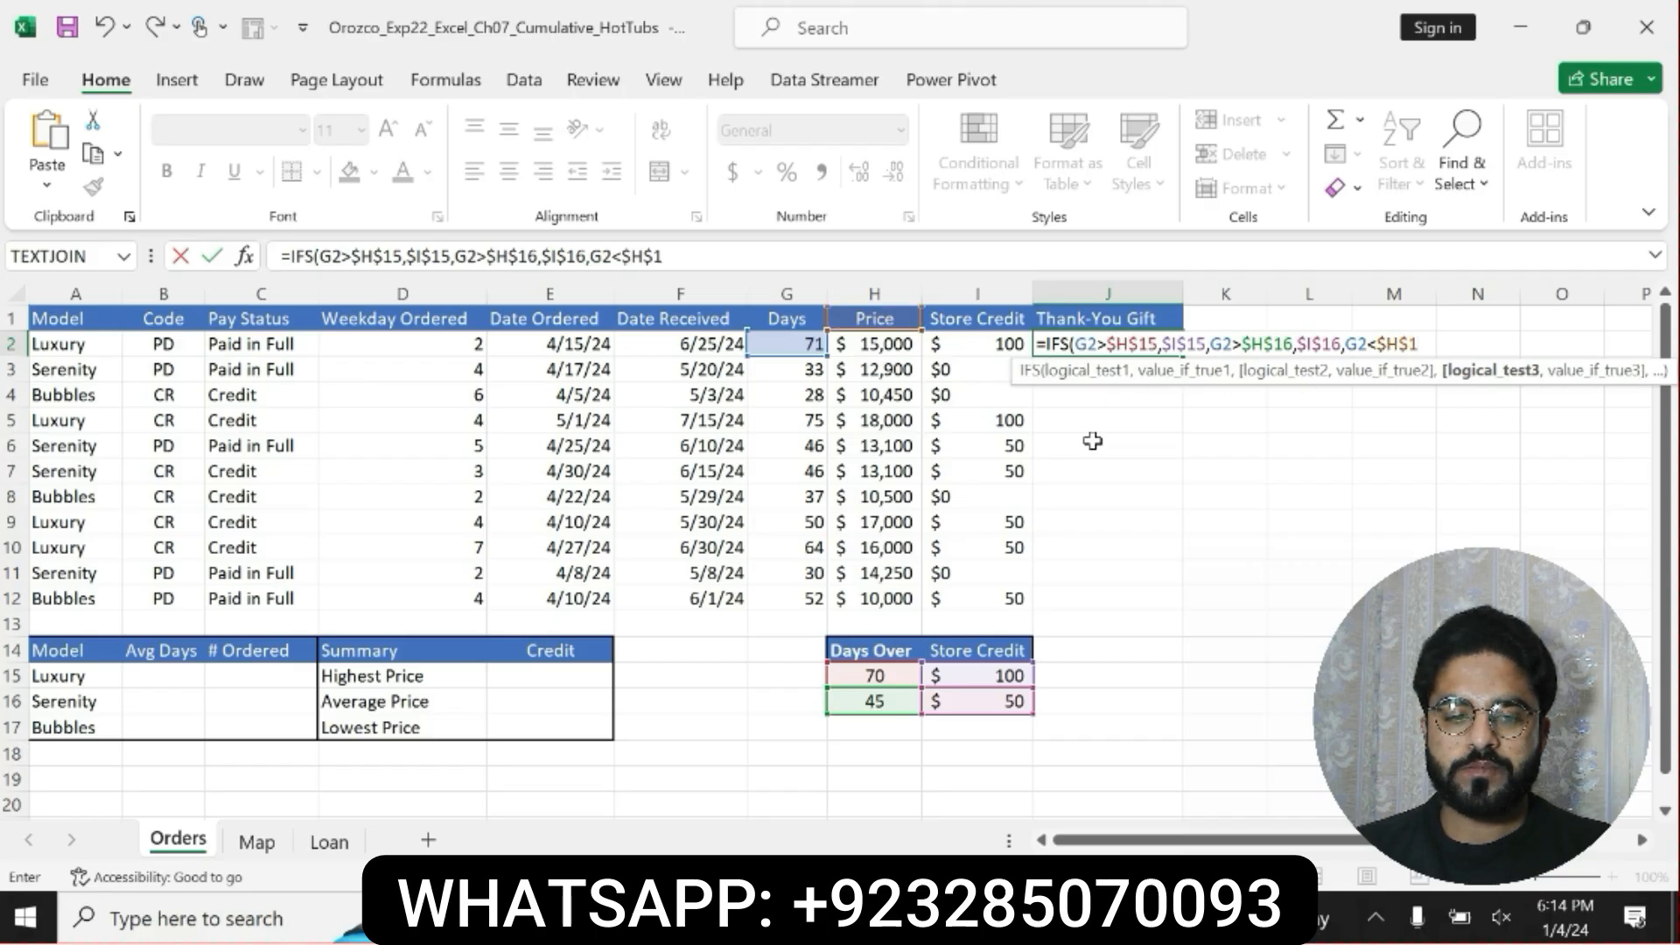
pyautogui.write(',')
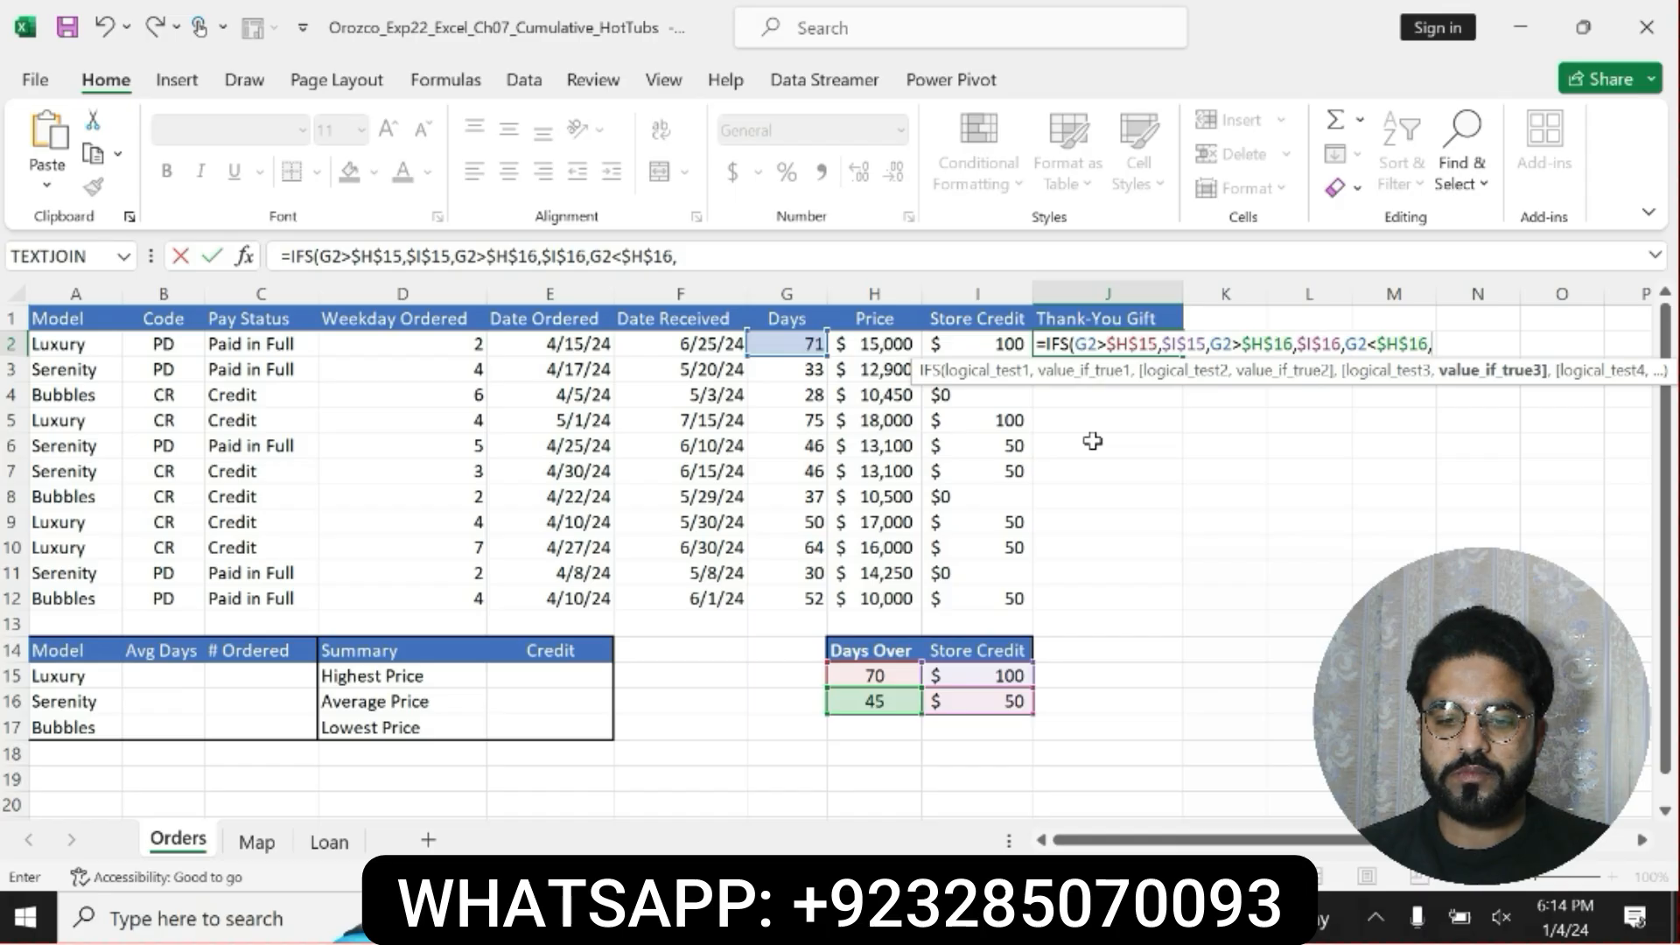
pyautogui.write('"')
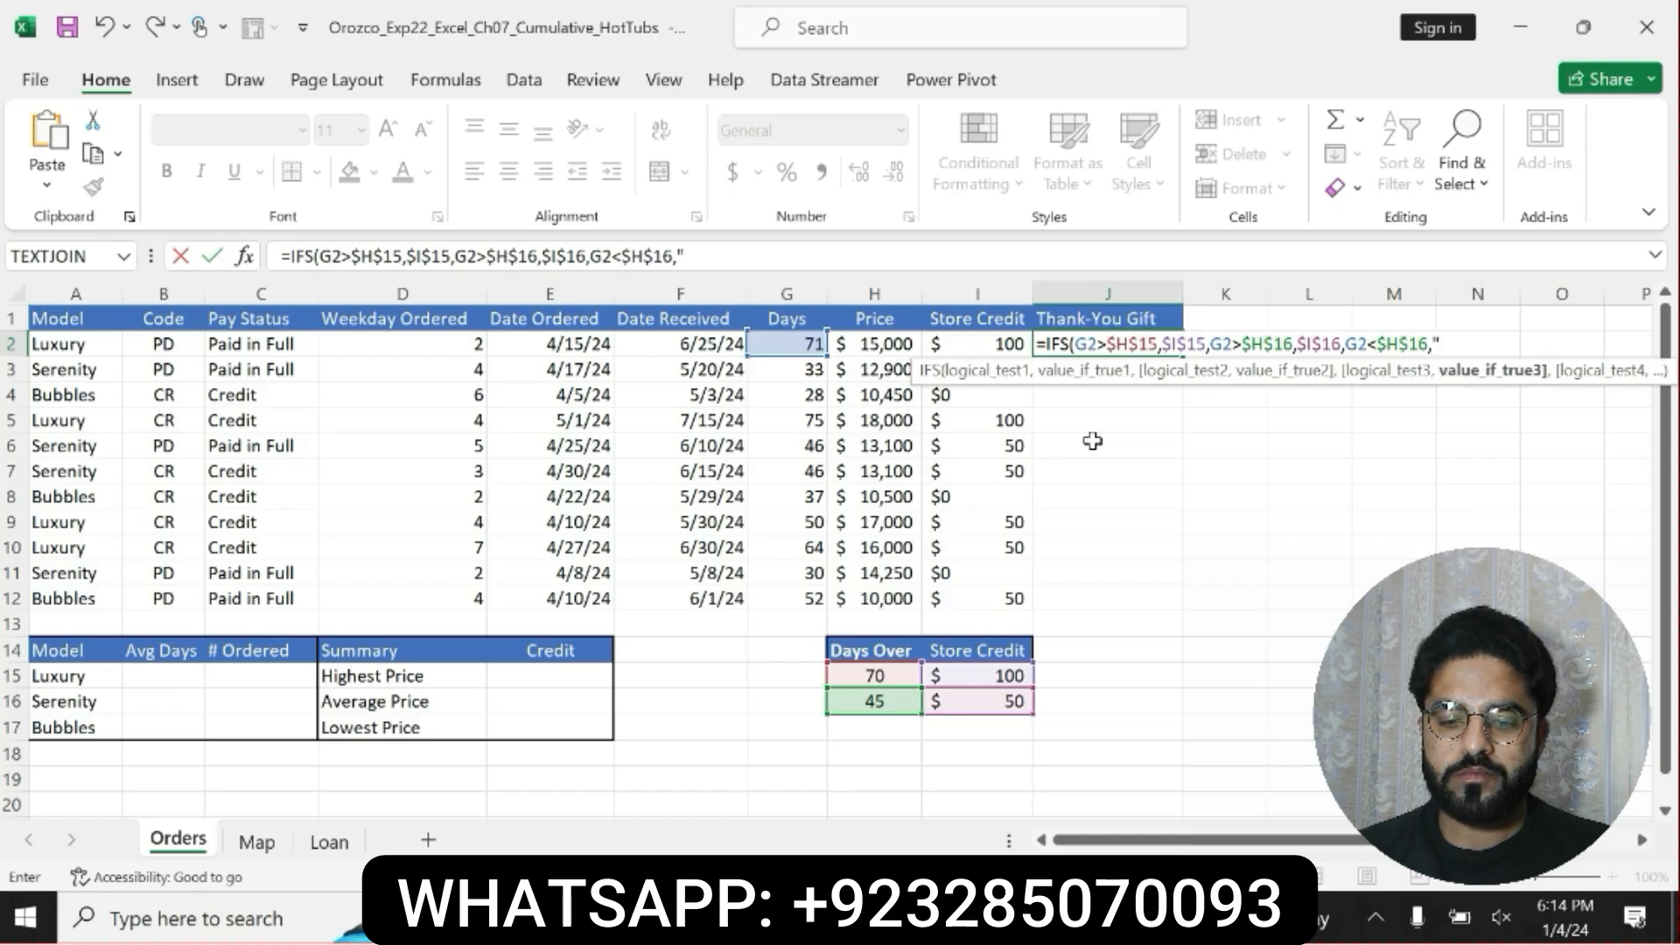
pyautogui.write('$0"')
# Finish J2's IFS formula with the third condition G2<$H$16 returning "$0", and commit it.
pyautogui.press('Return')
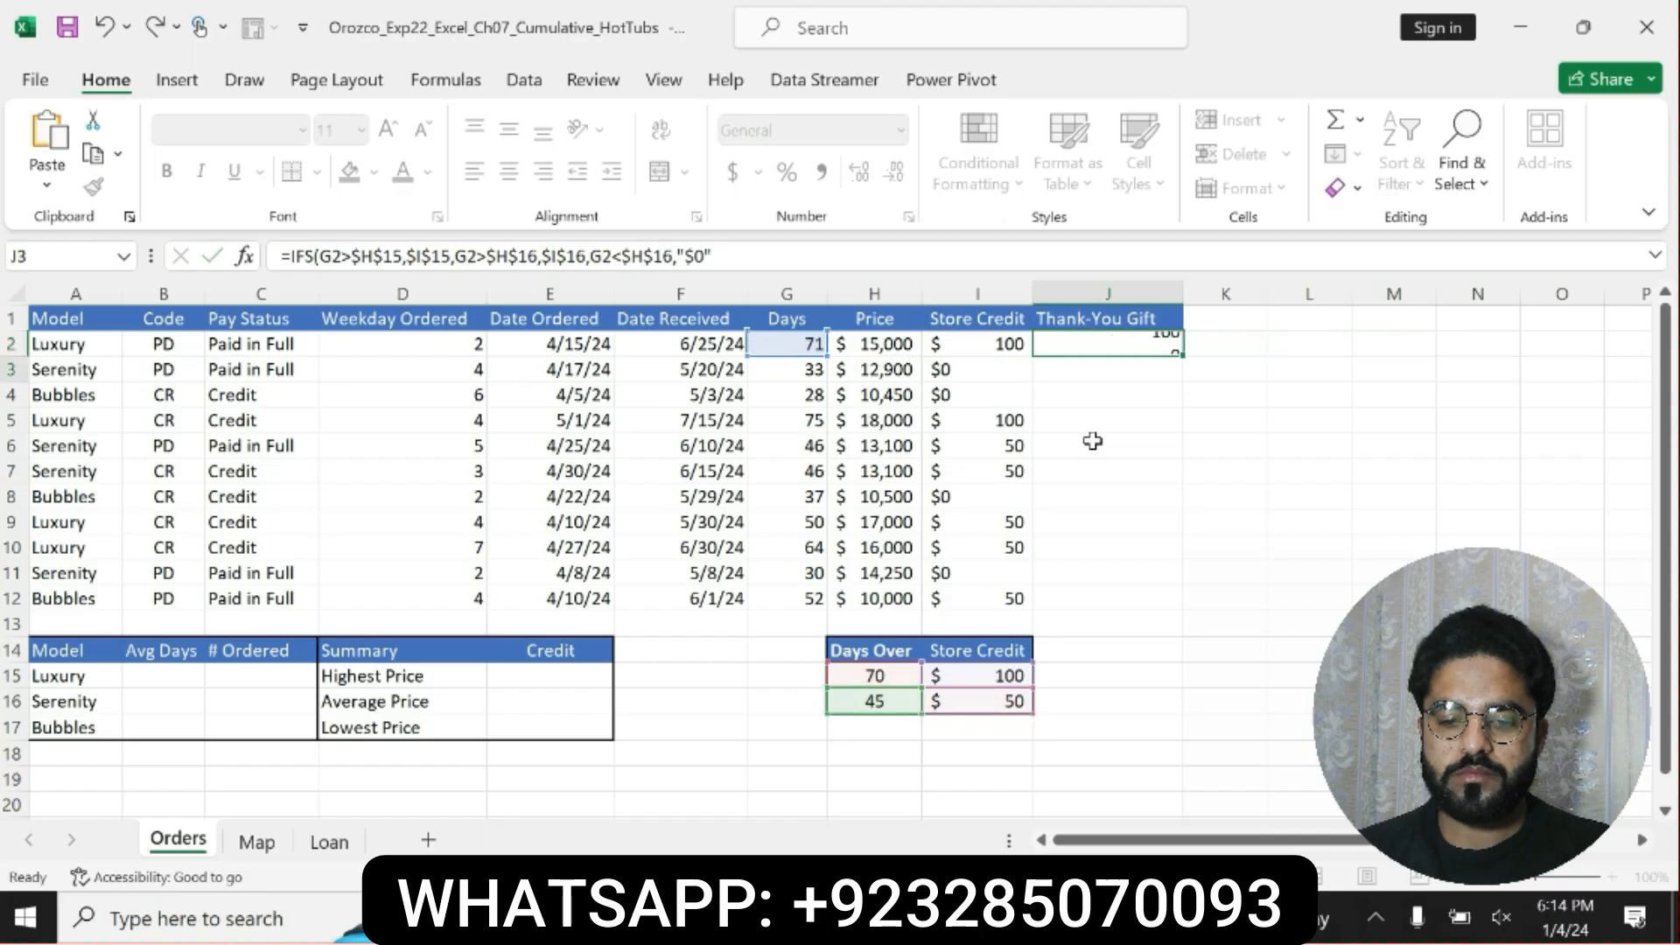
# Review the complete IFS formula in cell J2 without changing it.
pyautogui.click(1151, 346)
pyautogui.moveTo(577, 257); pyautogui.dragTo(278, 256)
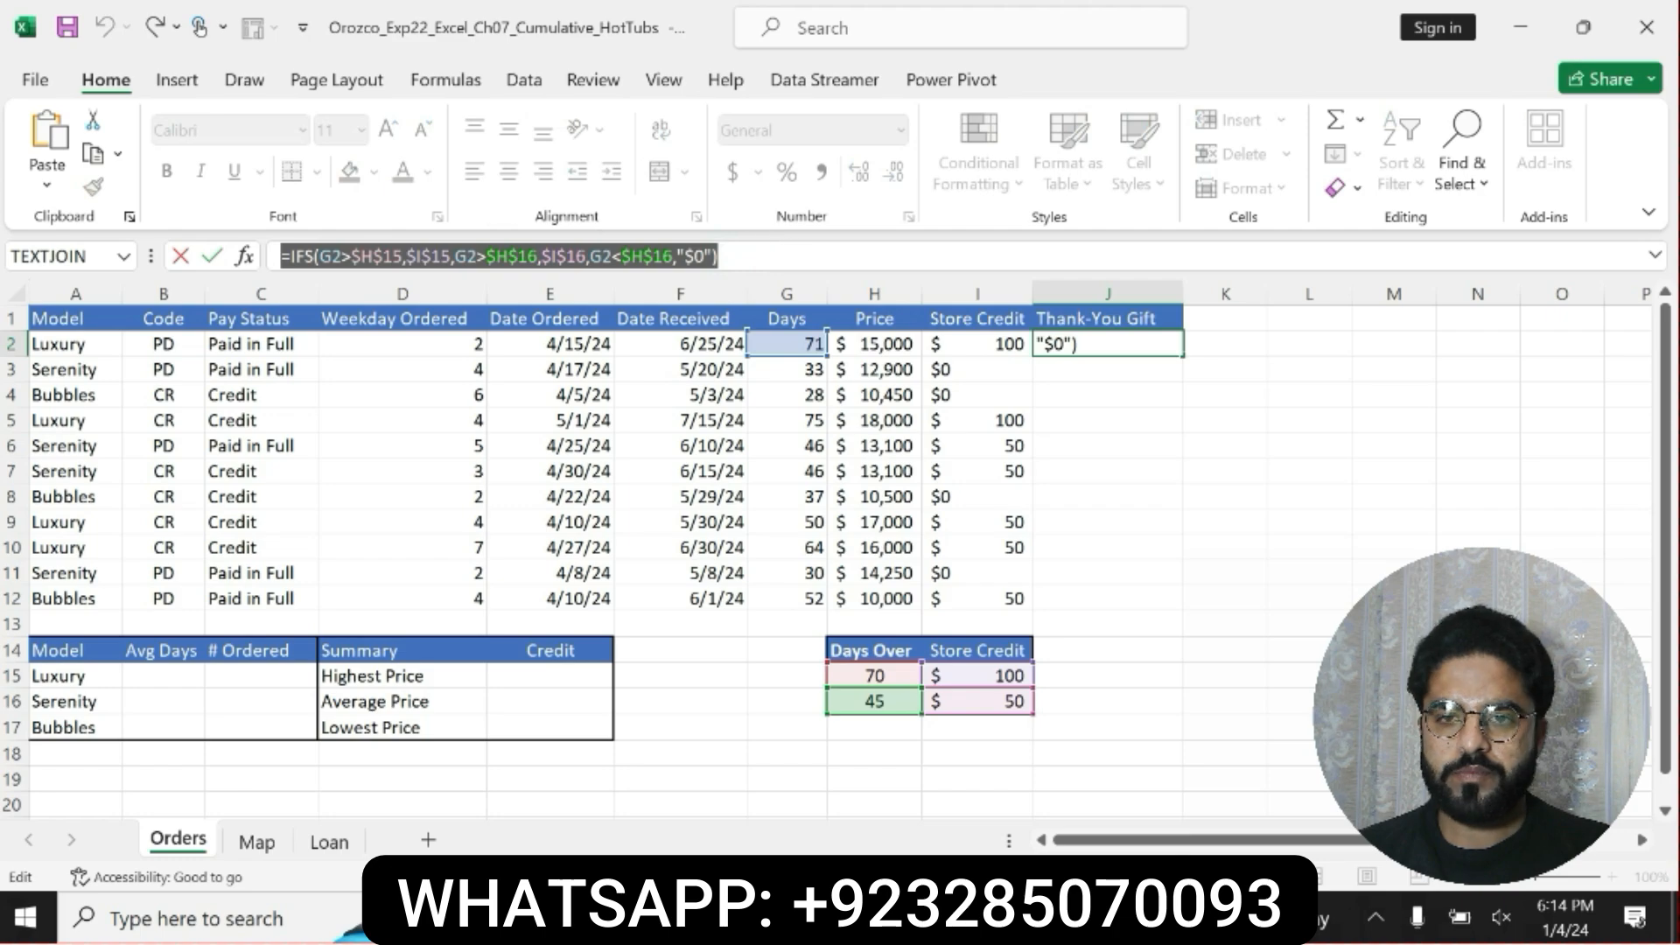
pyautogui.click(731, 256)
pyautogui.press('Return')
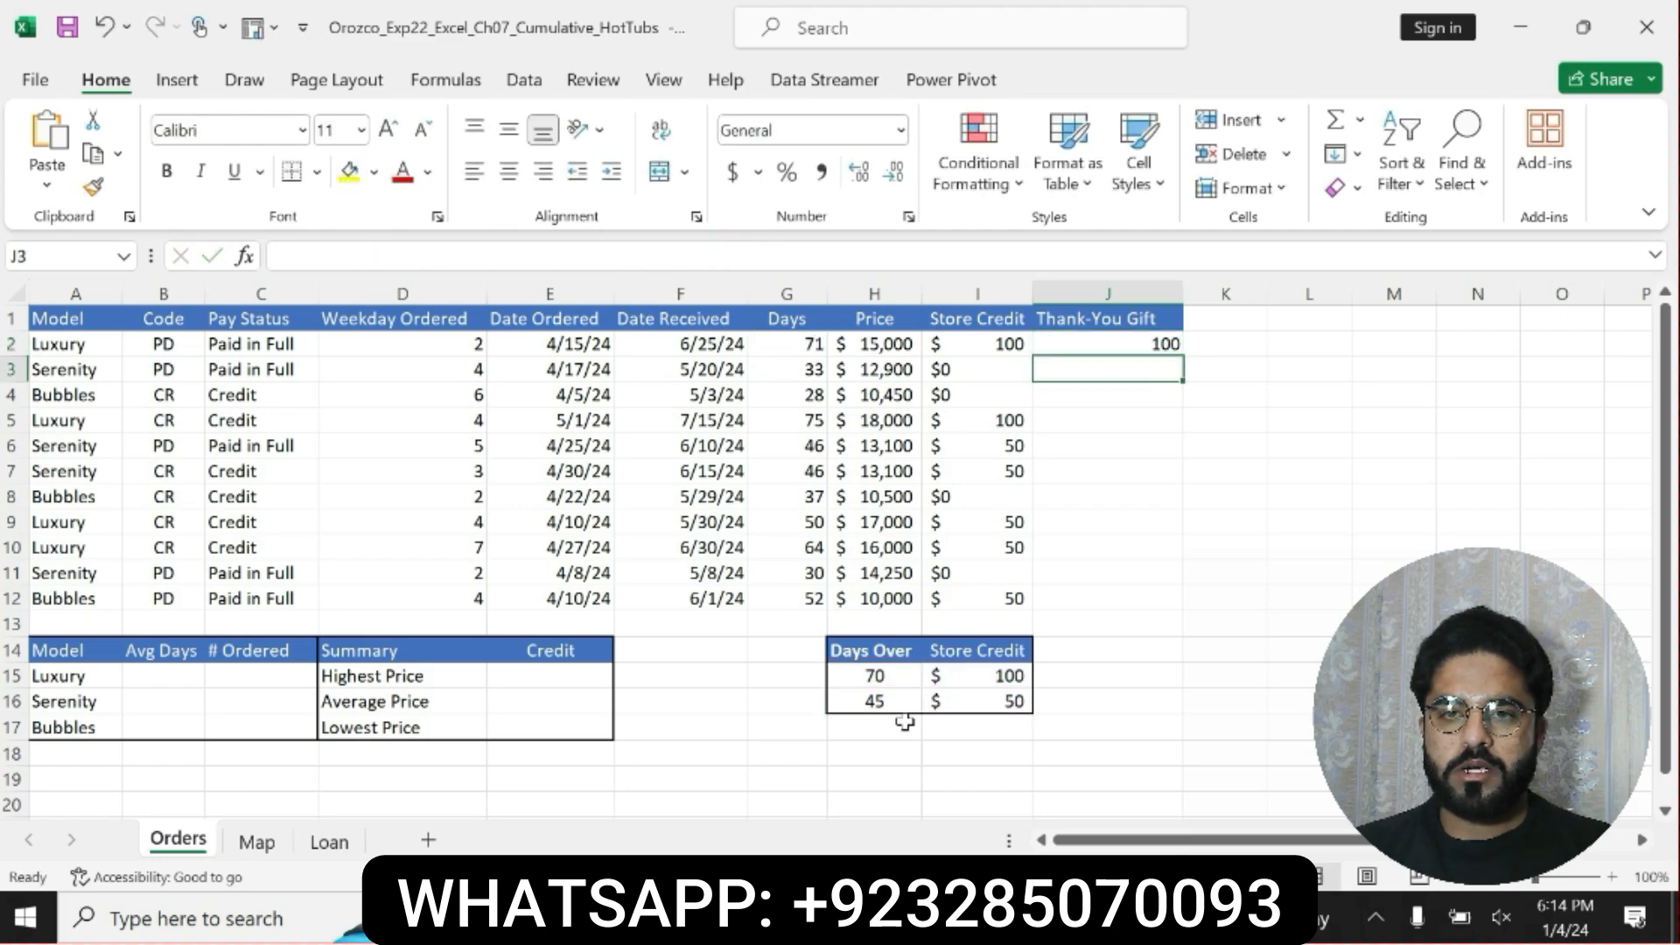
# Switch to the Word instructions and reread step 7's J2 requirements, including the range to copy the function to.
pyautogui.hotkey('alt', 'Tab')
pyautogui.click(864, 650)
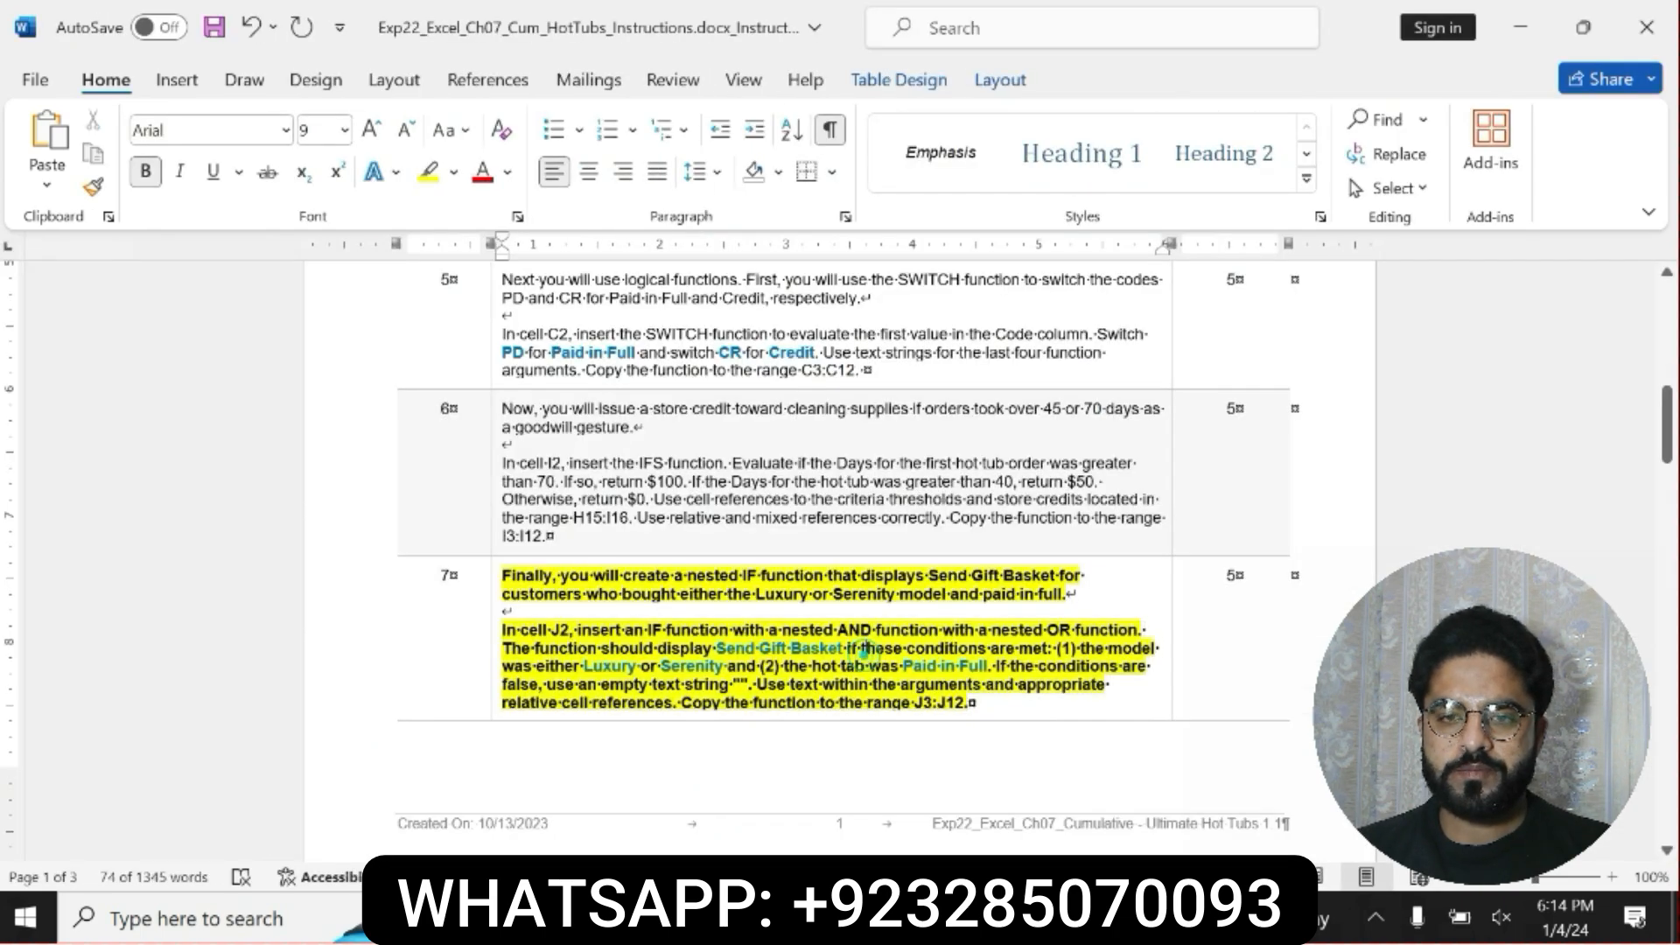
pyautogui.moveTo(503, 630); pyautogui.dragTo(971, 705)
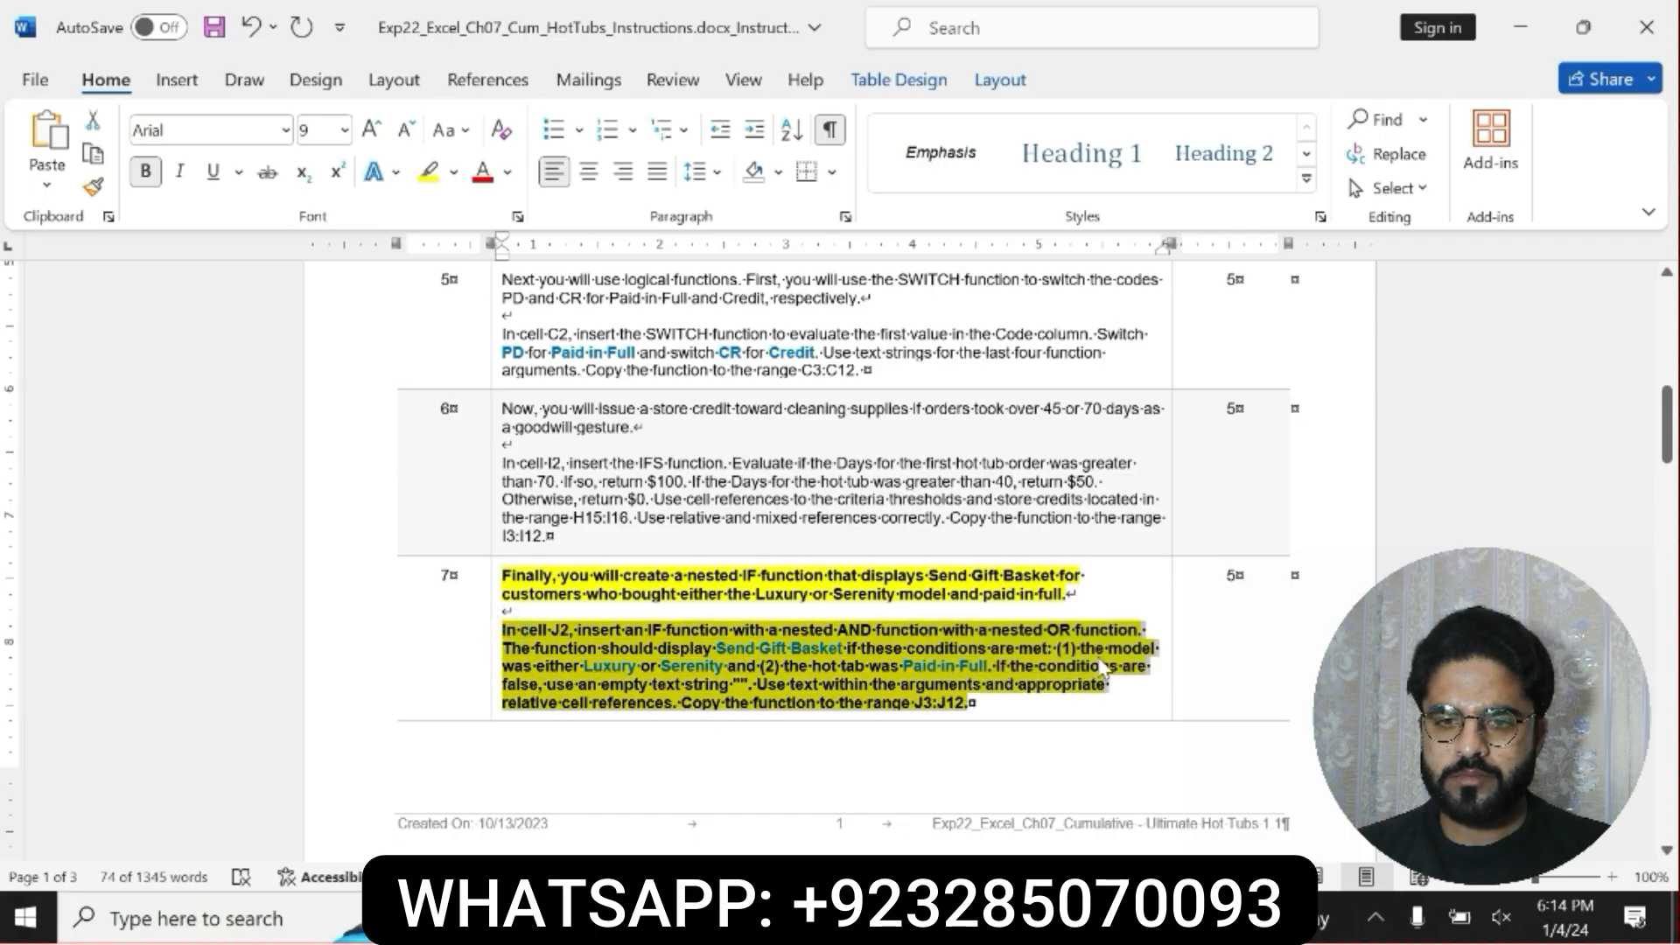
pyautogui.moveTo(682, 704); pyautogui.dragTo(970, 703)
# Switch to Excel and copy the J2 formula down through J3:J12 in the Thank-You Gift column.
pyautogui.hotkey('alt', 'Tab')
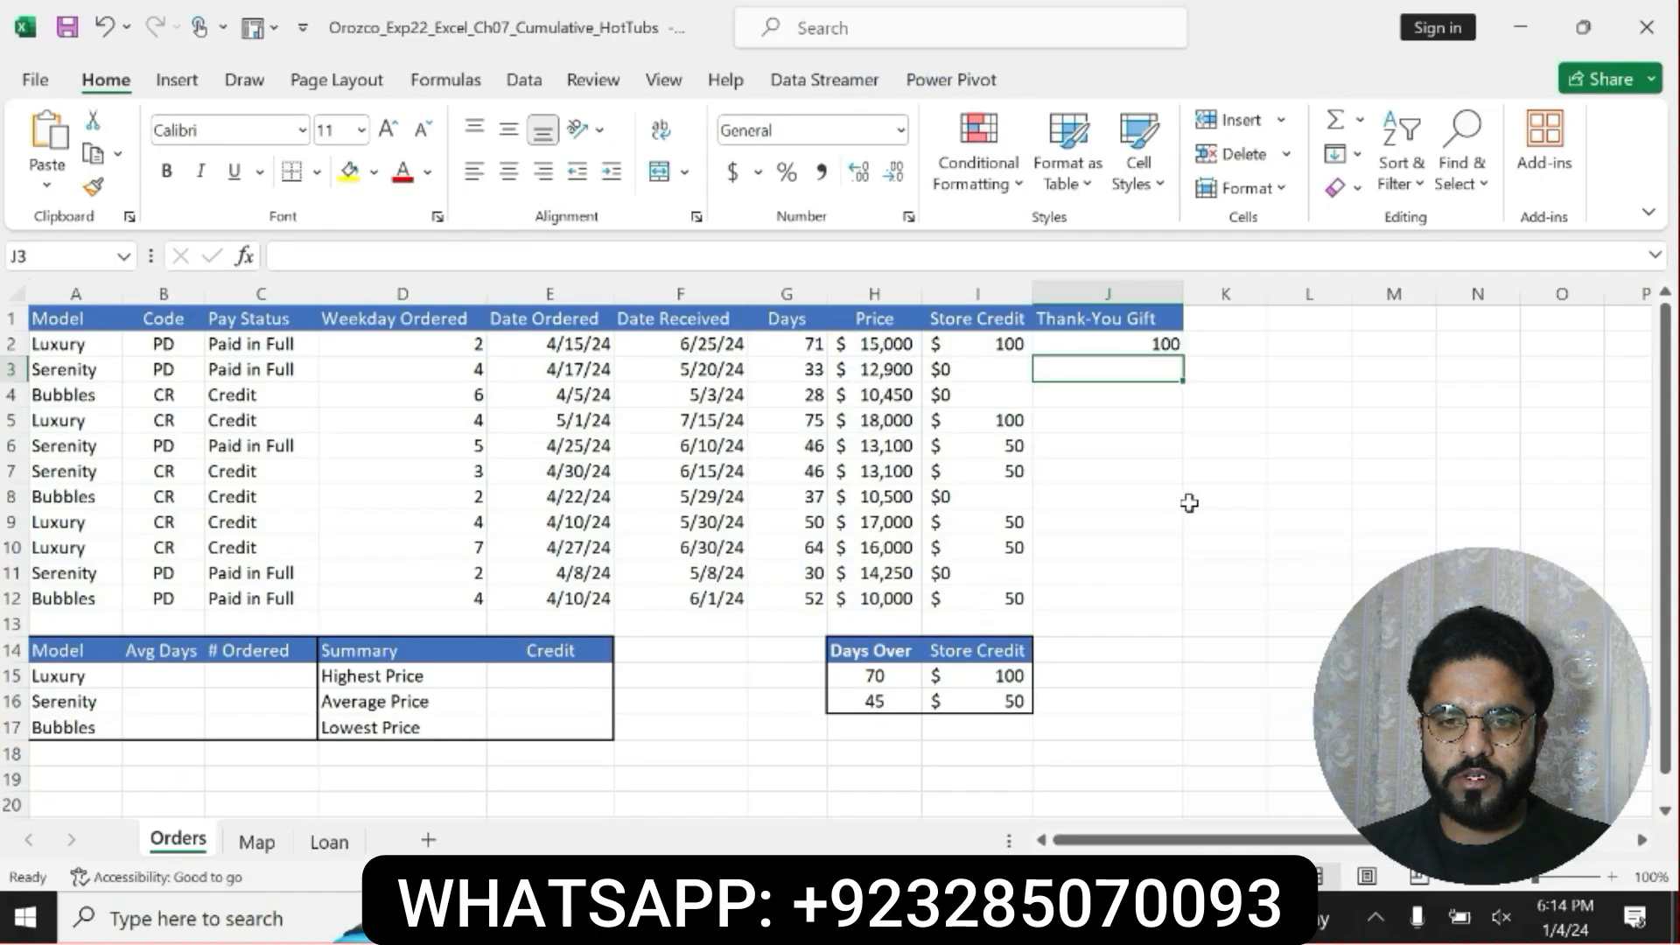
pyautogui.click(1160, 345)
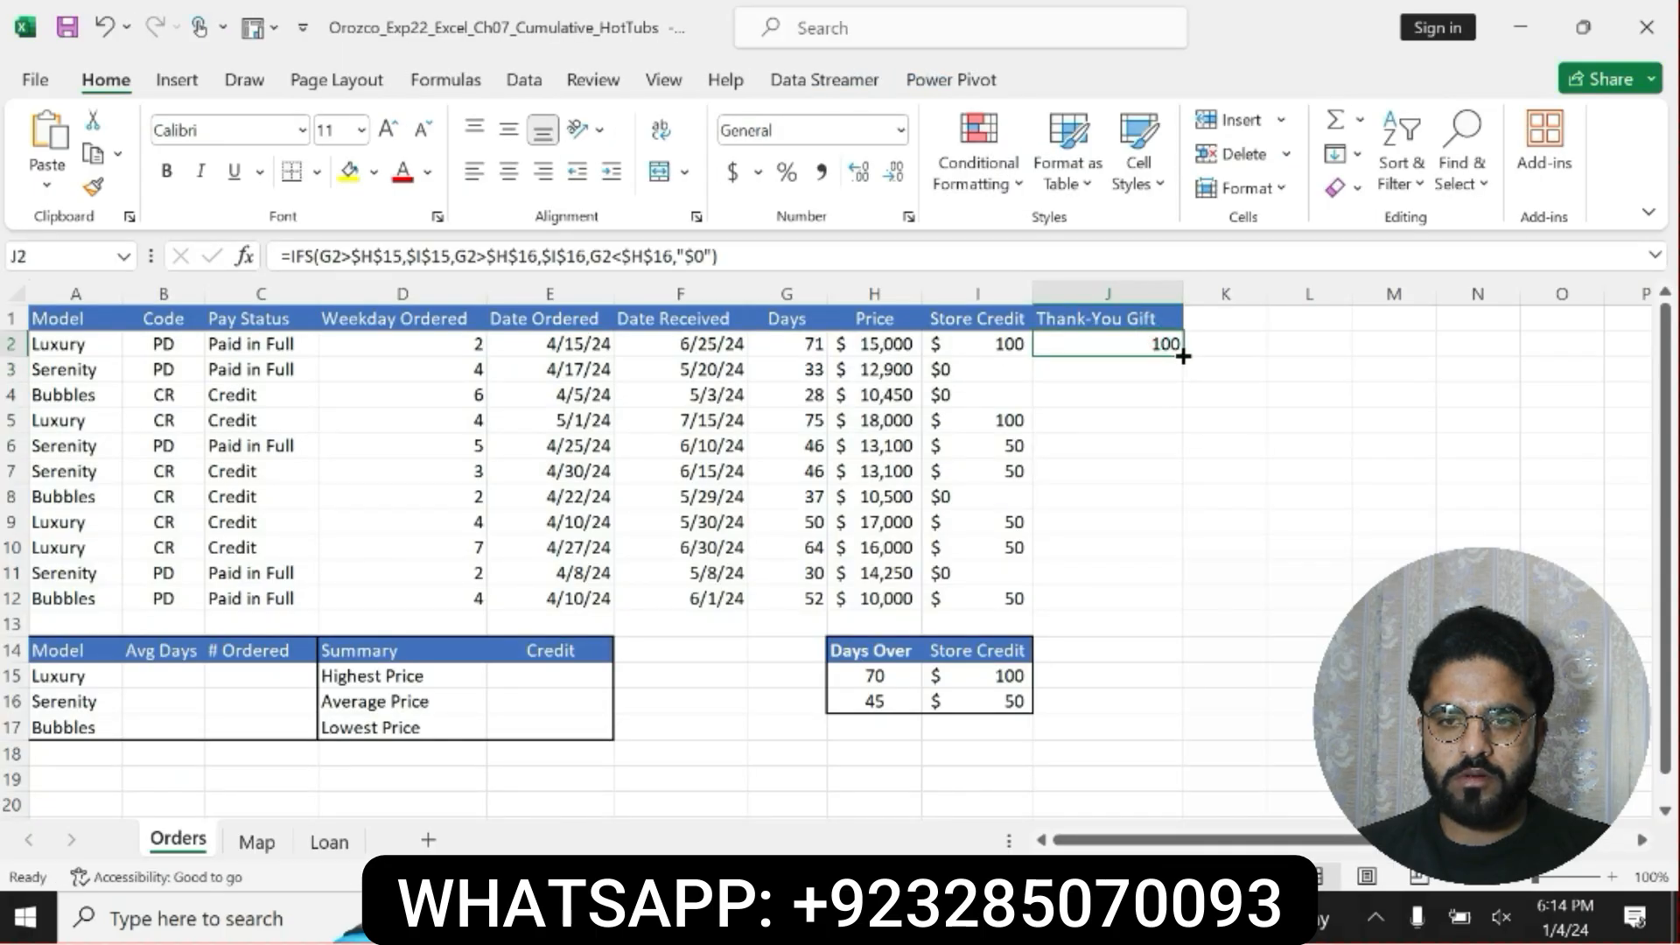
pyautogui.moveTo(1183, 356); pyautogui.dragTo(1182, 615)
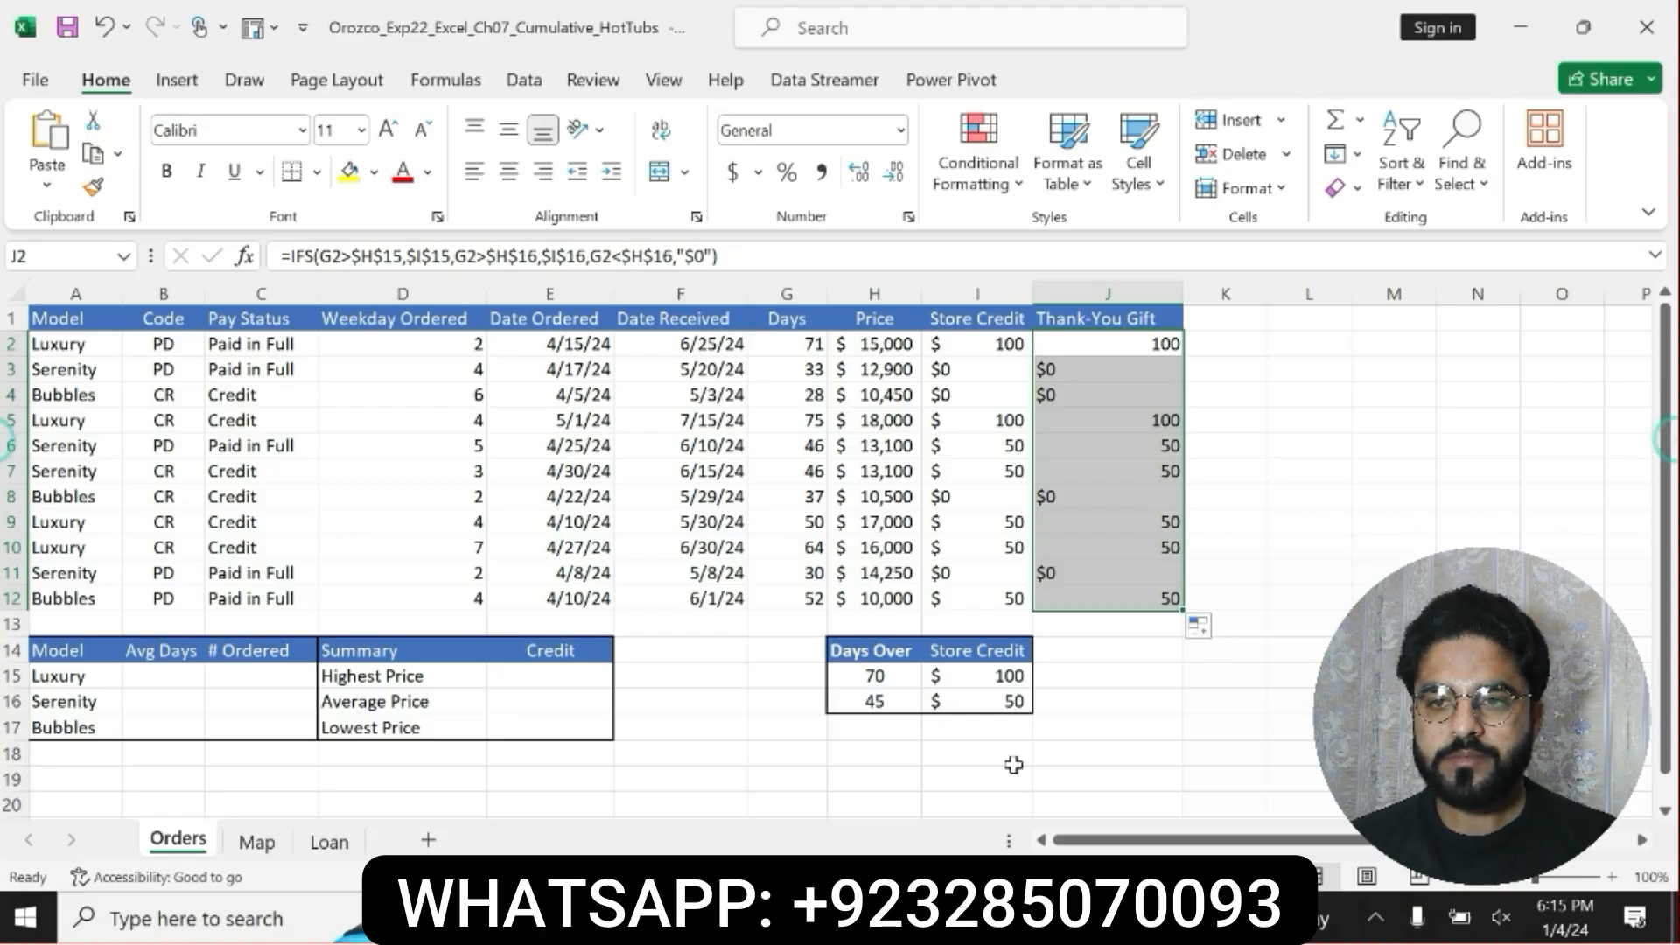
# Switch to the Word instructions and undo the yellow highlight and bold on step 7.
pyautogui.hotkey('alt', 'Tab')
pyautogui.hotkey('ctrl', 'z')
pyautogui.hotkey('ctrl', 'z')
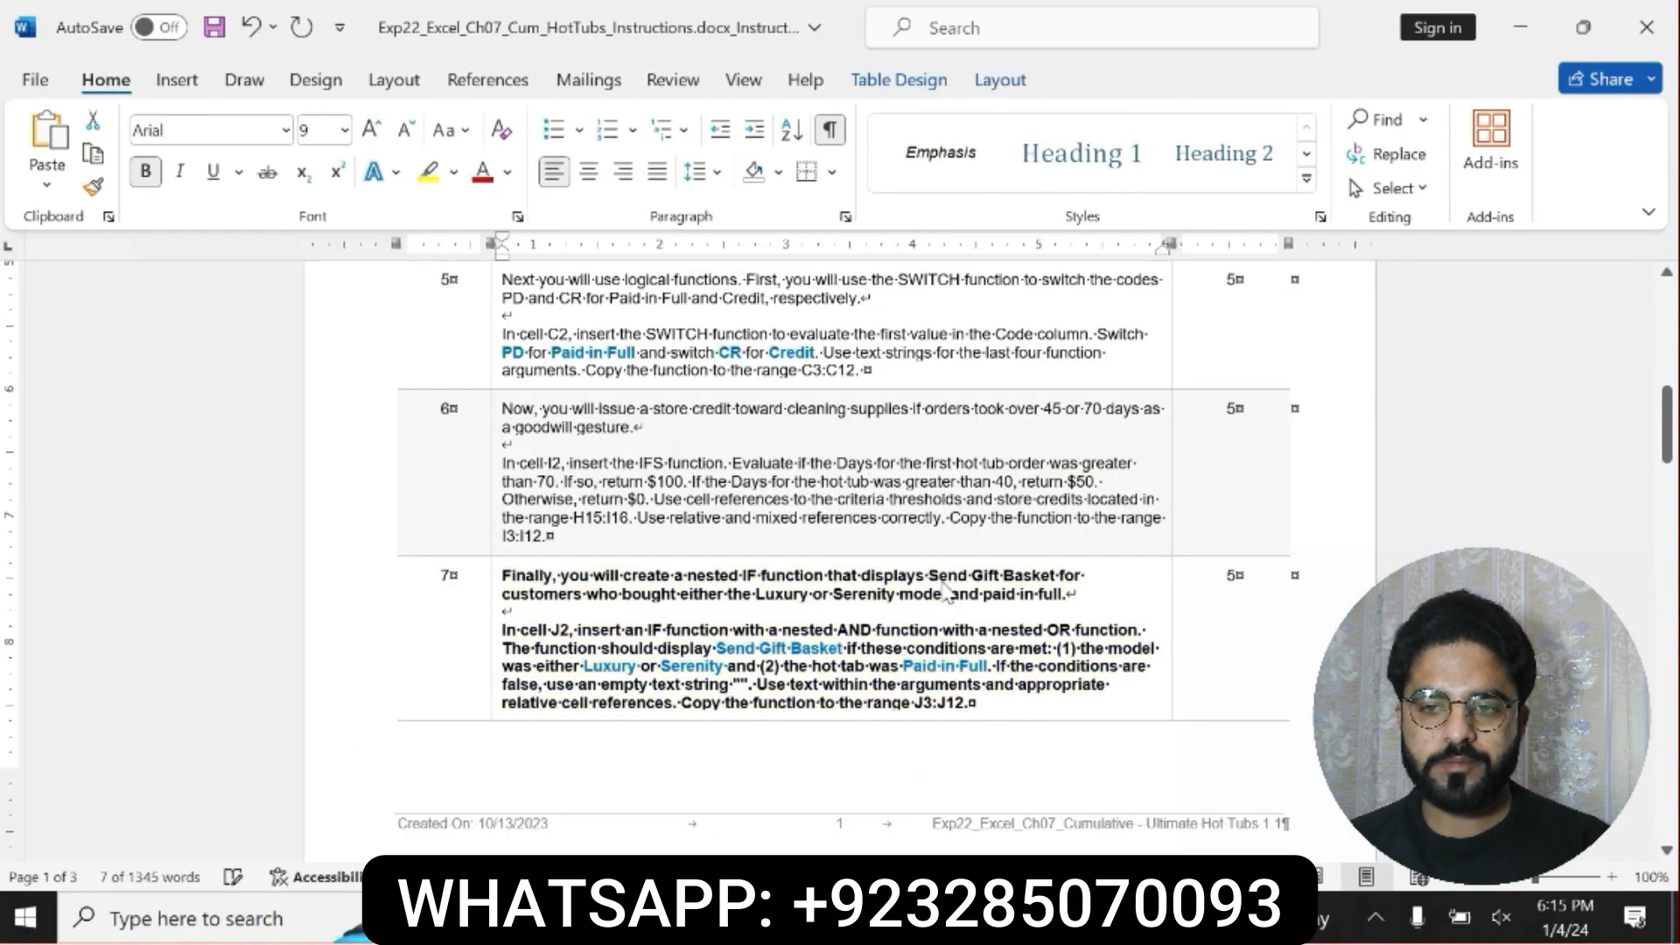
# Make the step 8 instruction text bold and highlight it in yellow.
pyautogui.moveTo(1668, 422); pyautogui.dragTo(1673, 490)
pyautogui.moveTo(503, 606); pyautogui.dragTo(1029, 735)
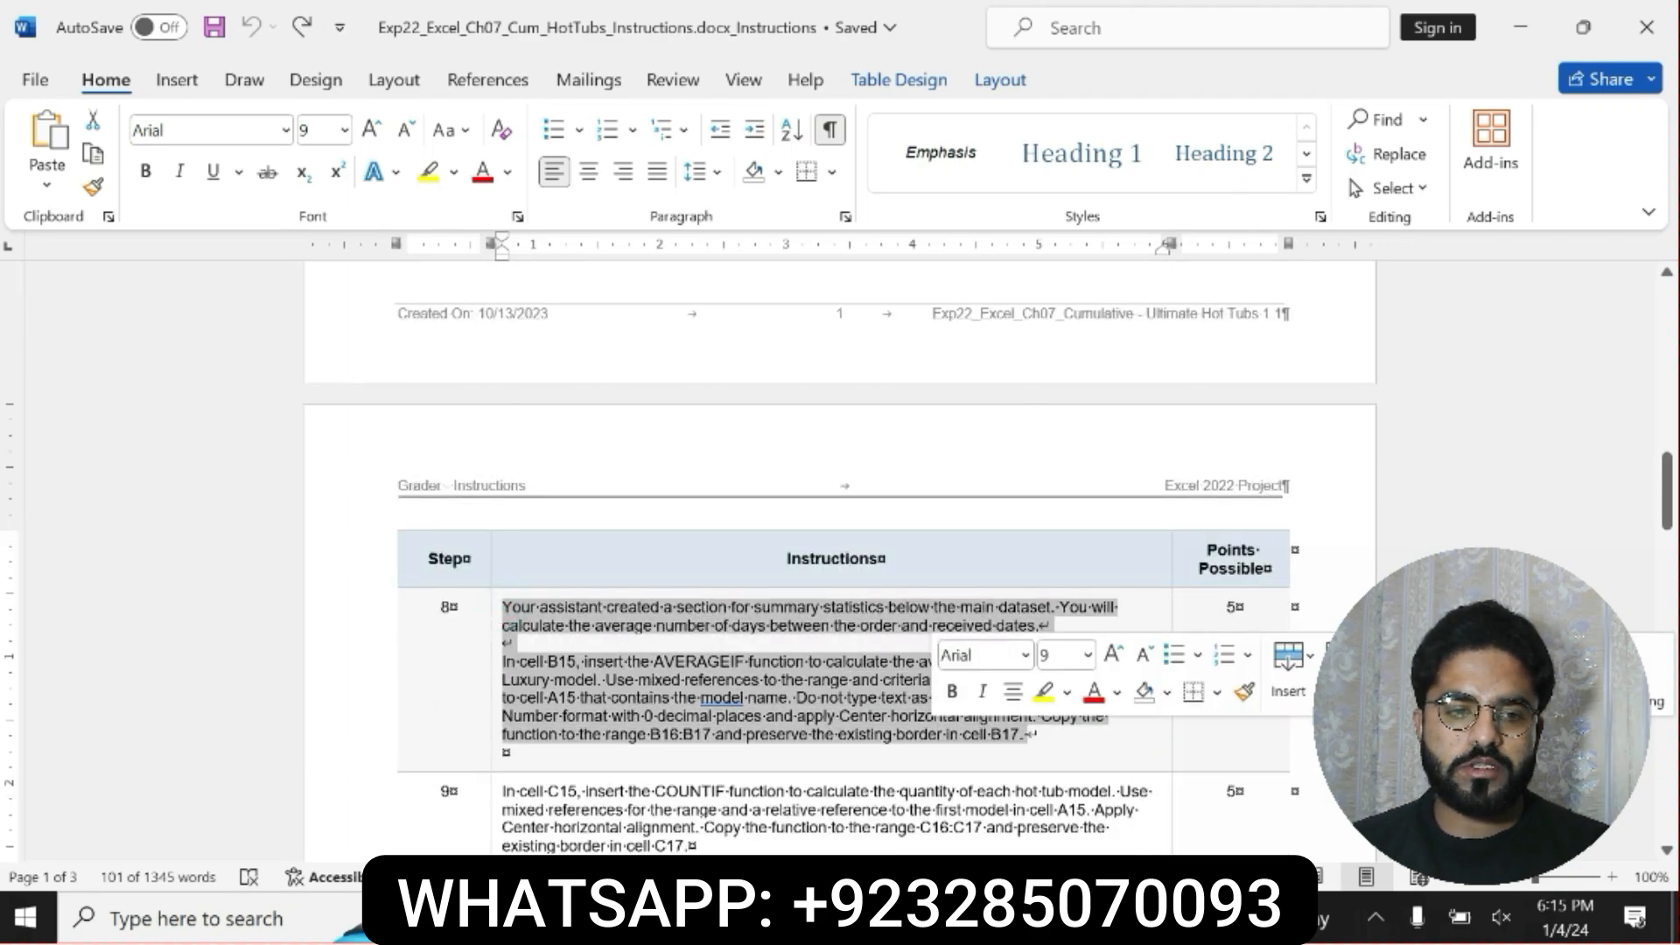
pyautogui.click(952, 691)
pyautogui.click(1044, 697)
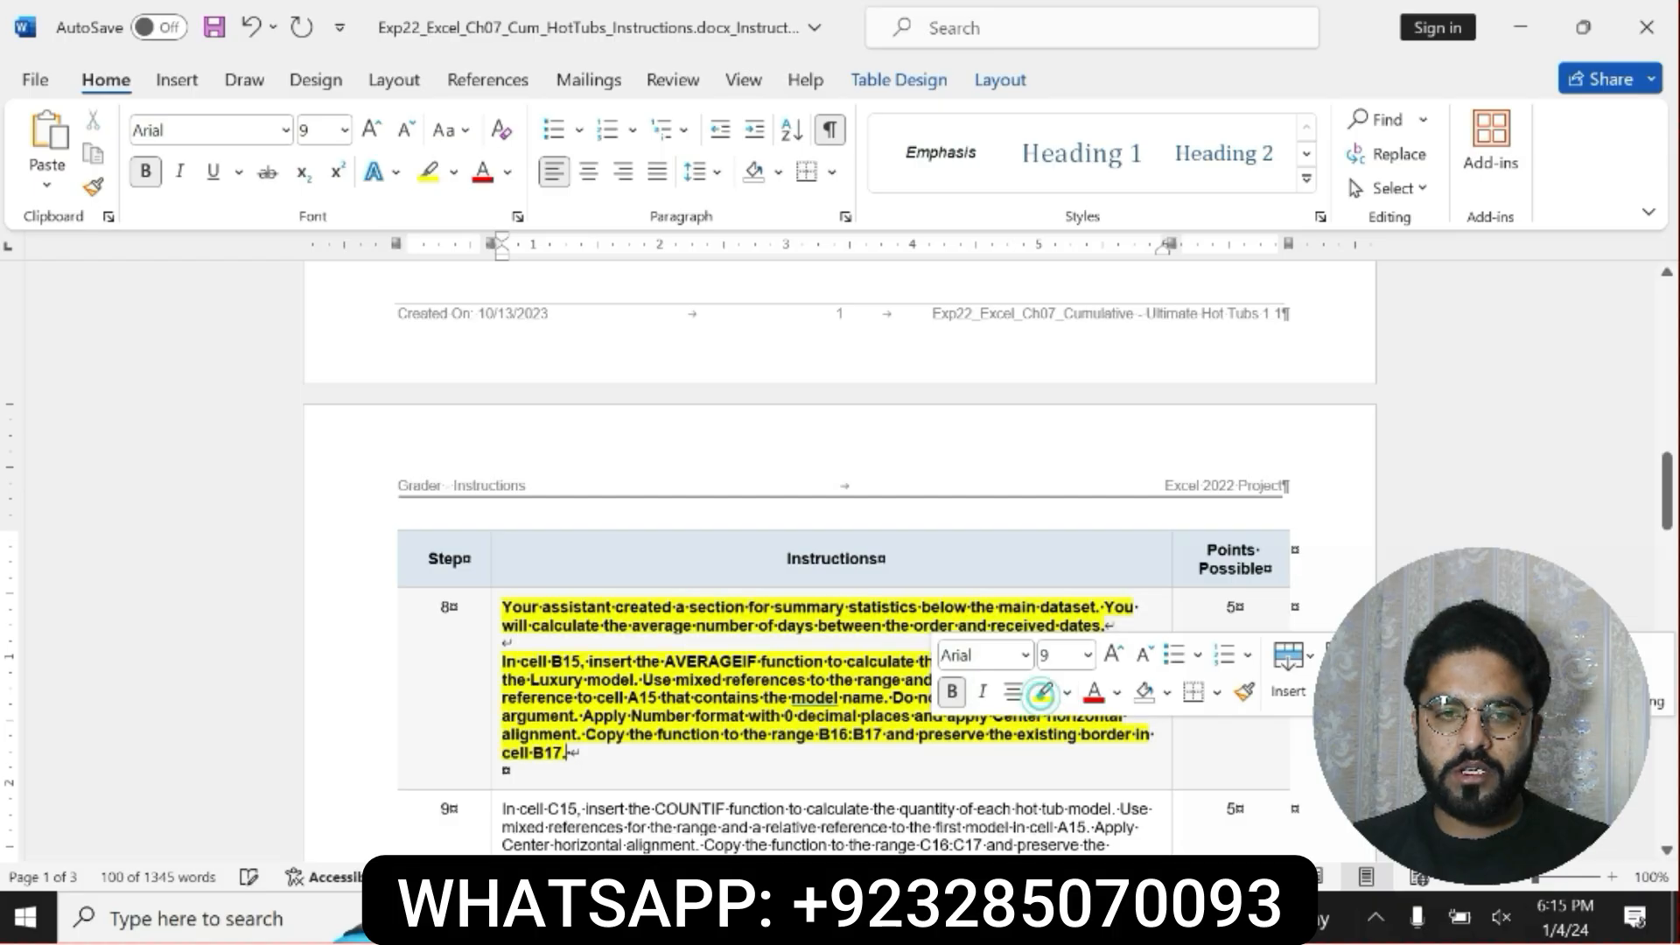
# Read step 8's instructions for the AVERAGEIF function in cell B15, its number format, alignment and copy range.
pyautogui.moveTo(505, 660); pyautogui.dragTo(585, 752)
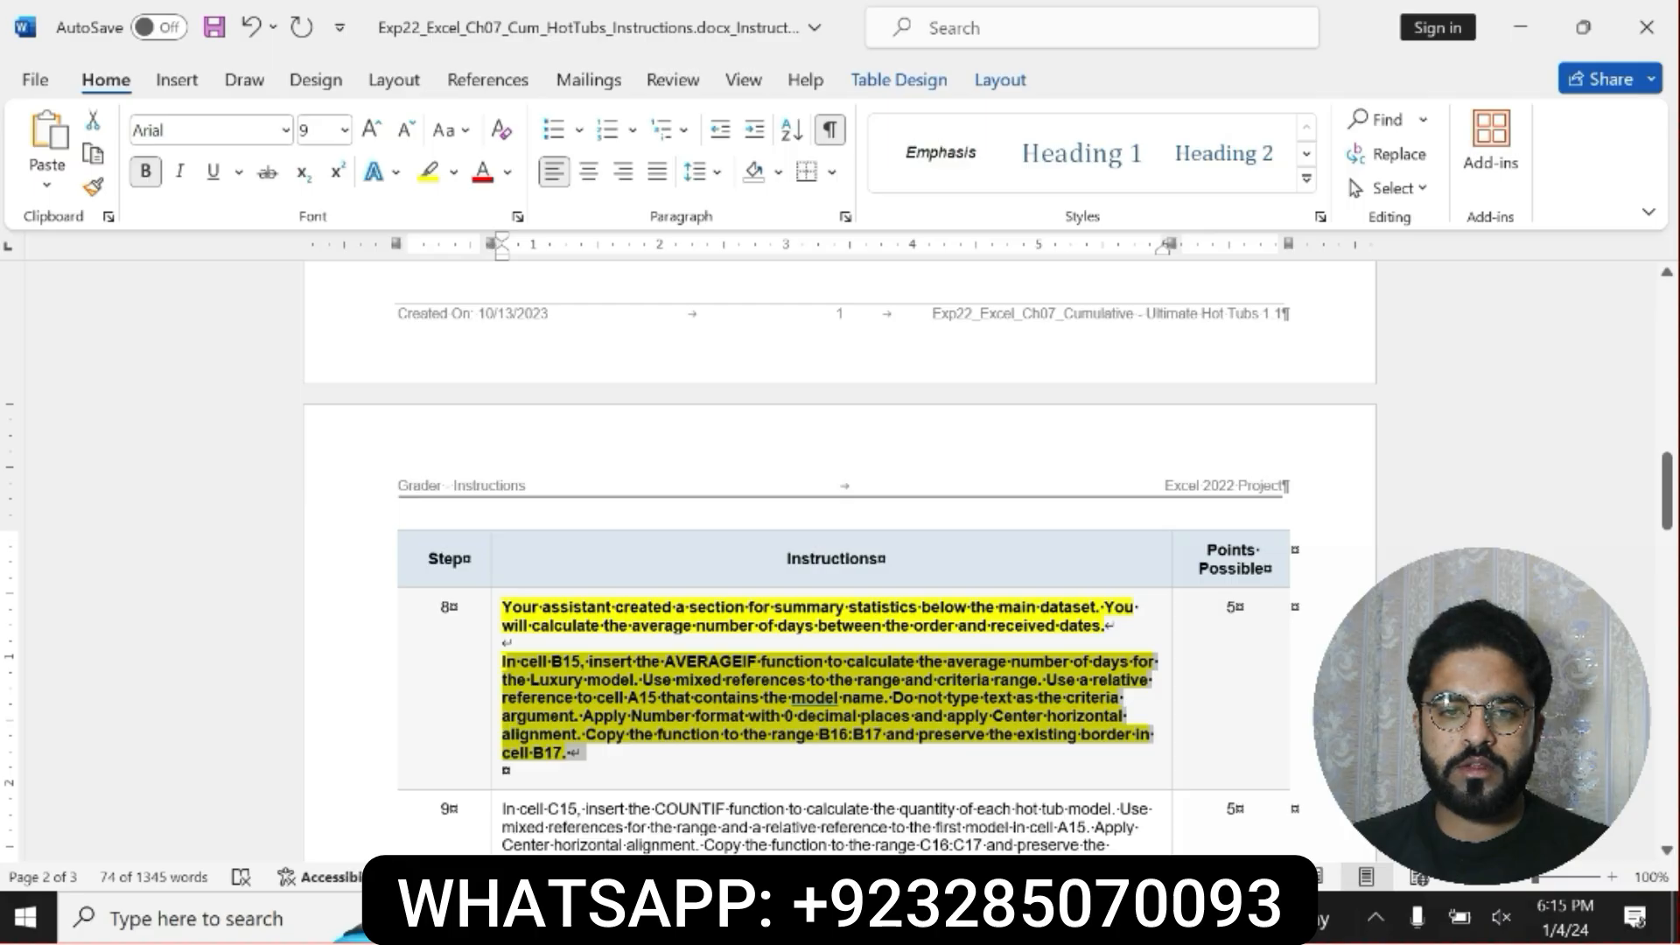
pyautogui.click(505, 662)
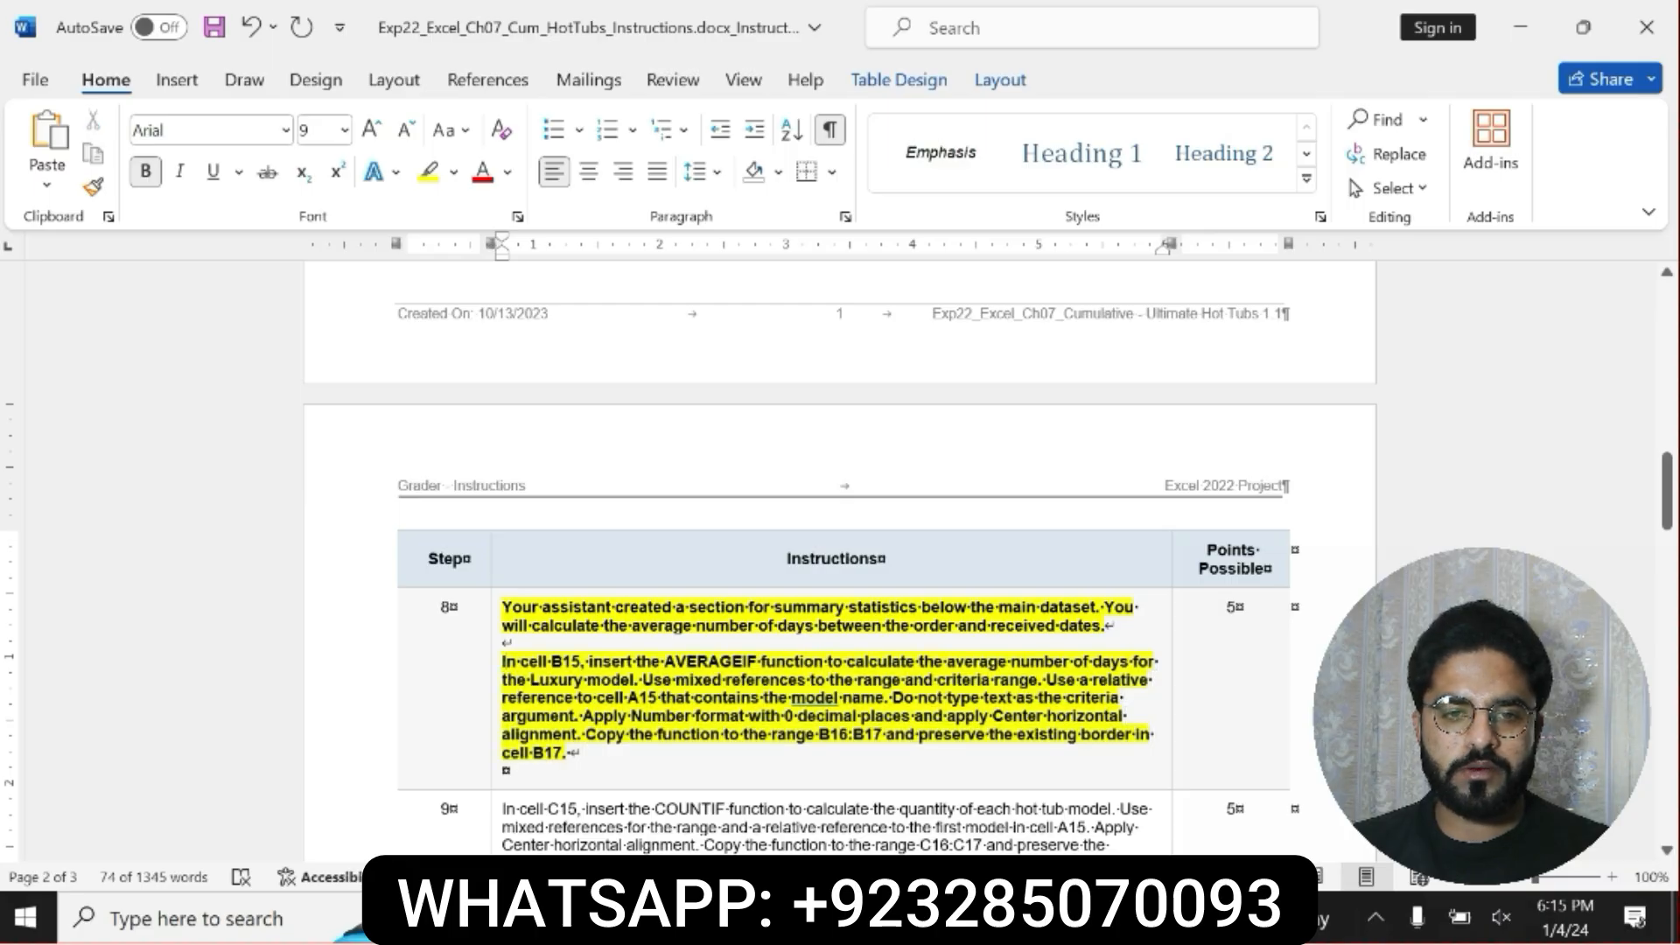
# Try red text without highlighting on step 8's phrase "In cell B15, insert the AVERAGEIF function", and undo both formatting changes.
pyautogui.moveTo(798, 663); pyautogui.dragTo(825, 663)
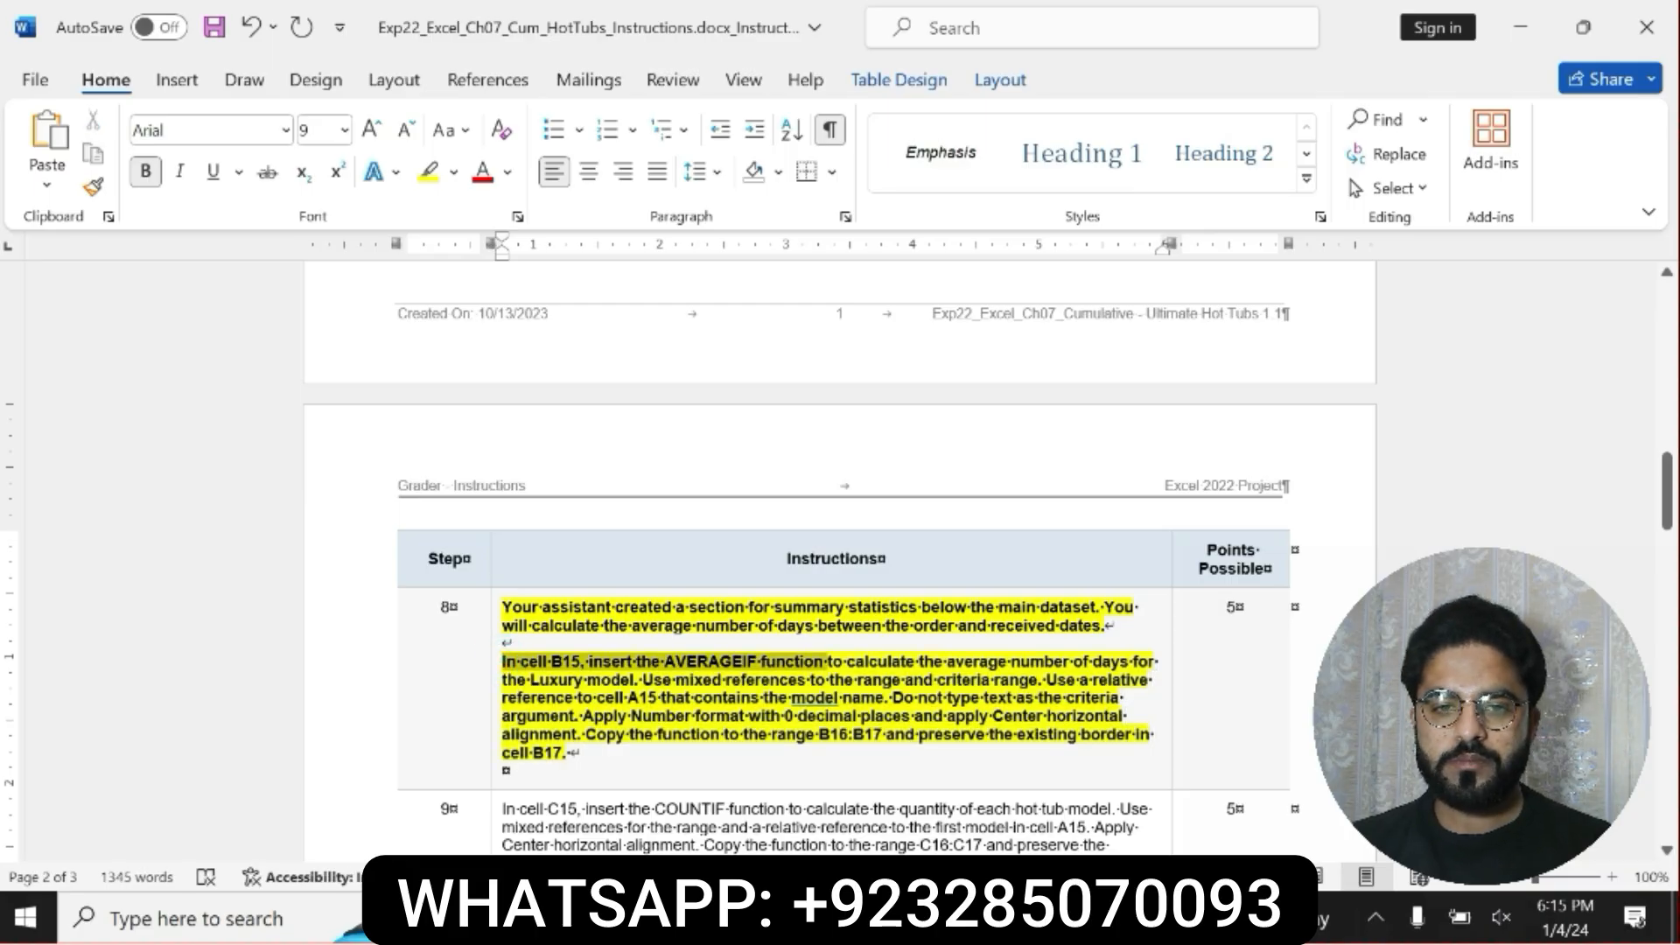
pyautogui.click(985, 619)
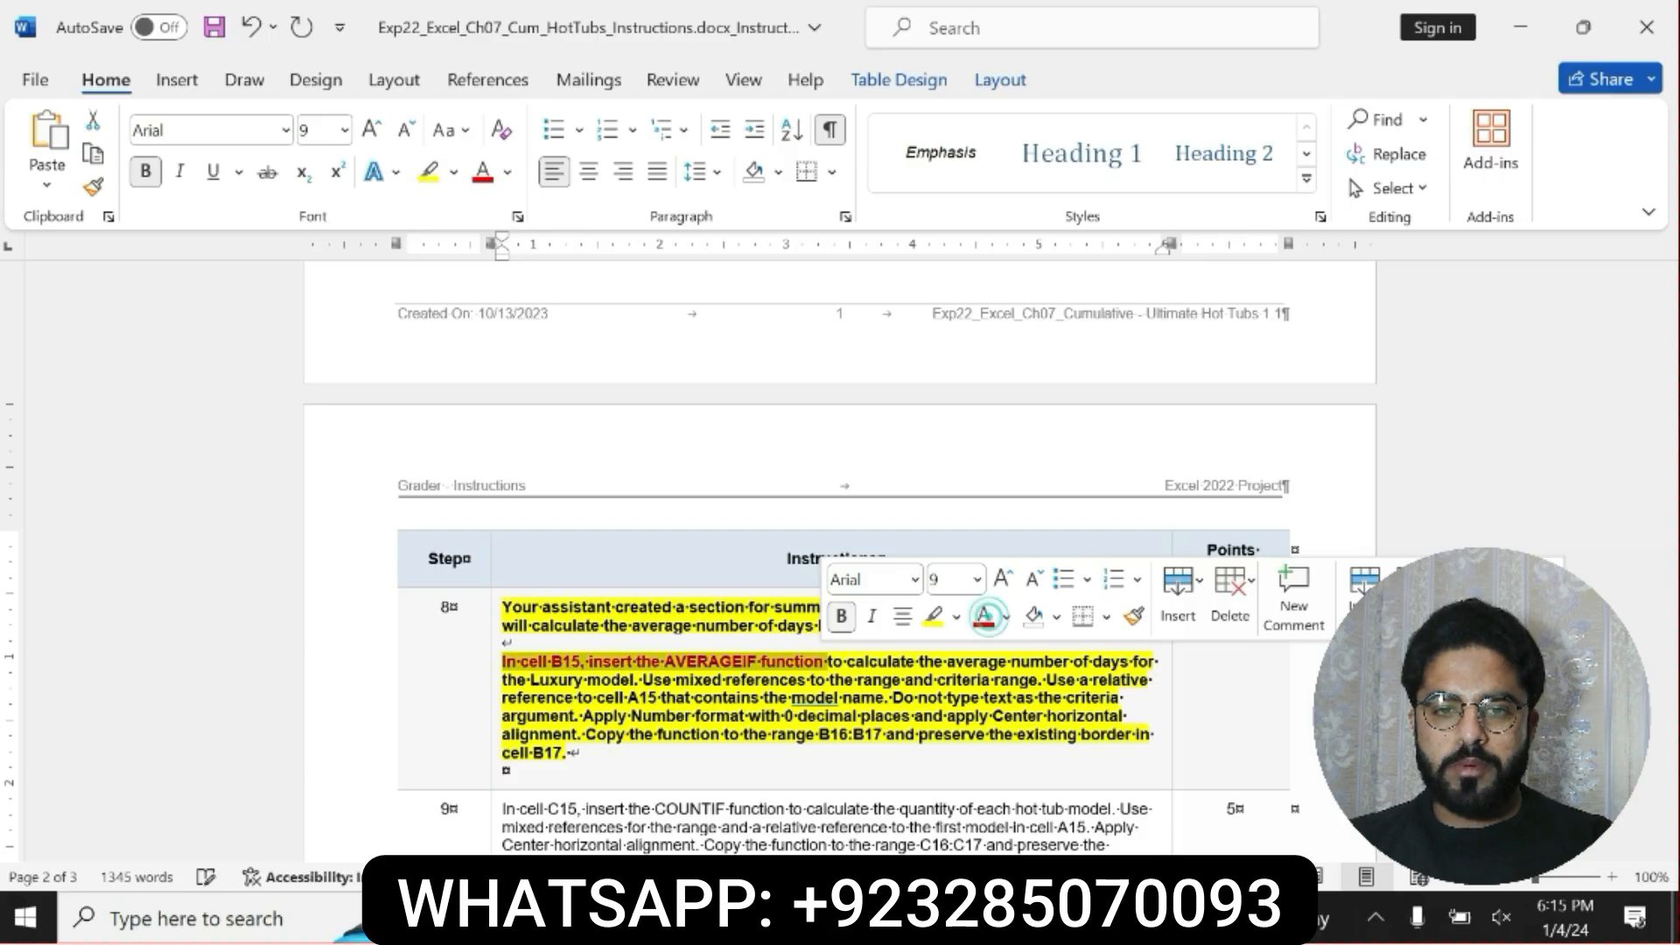
pyautogui.click(932, 619)
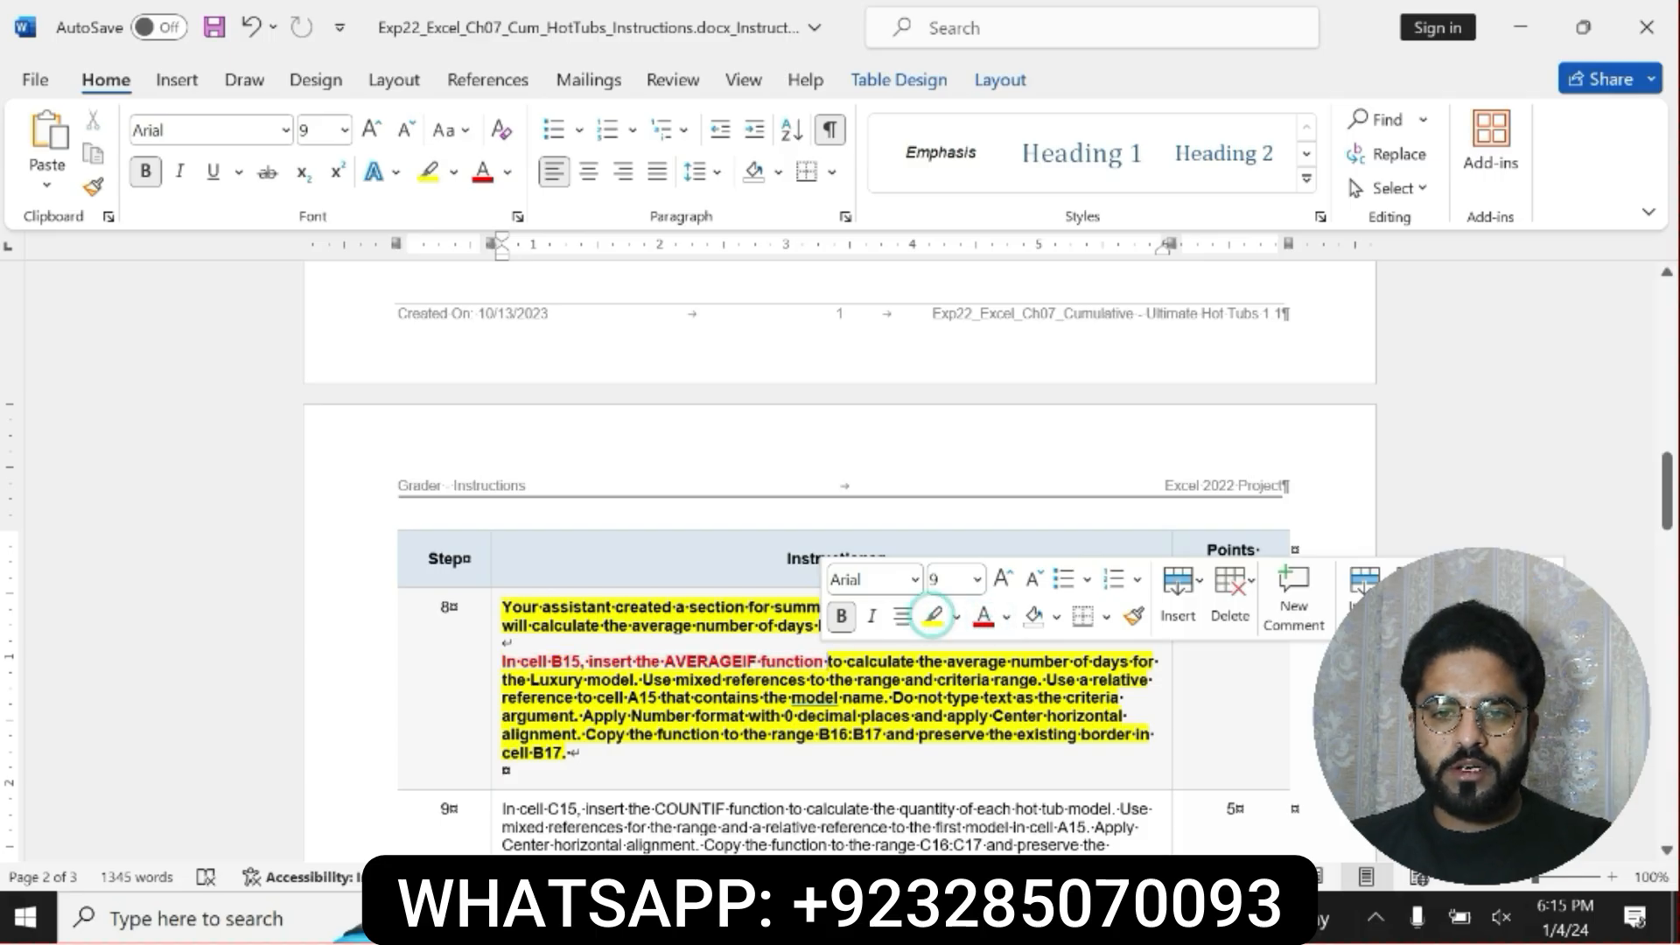
pyautogui.click(940, 623)
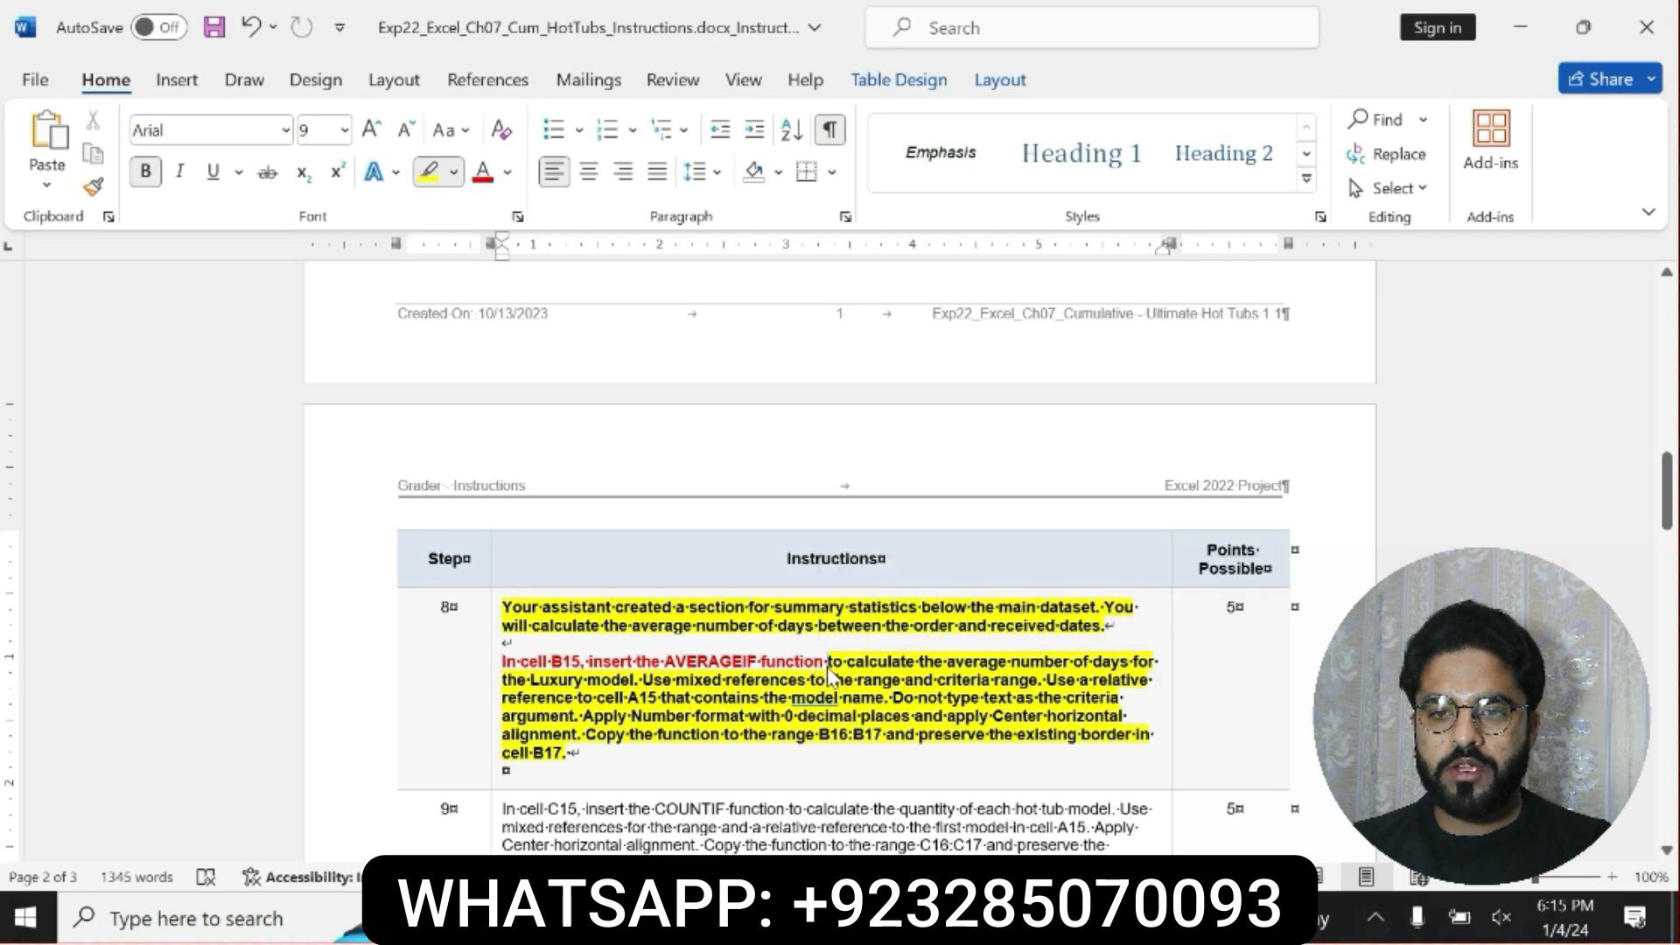
pyautogui.hotkey('ctrl', 'z')
pyautogui.hotkey('ctrl', 'z')
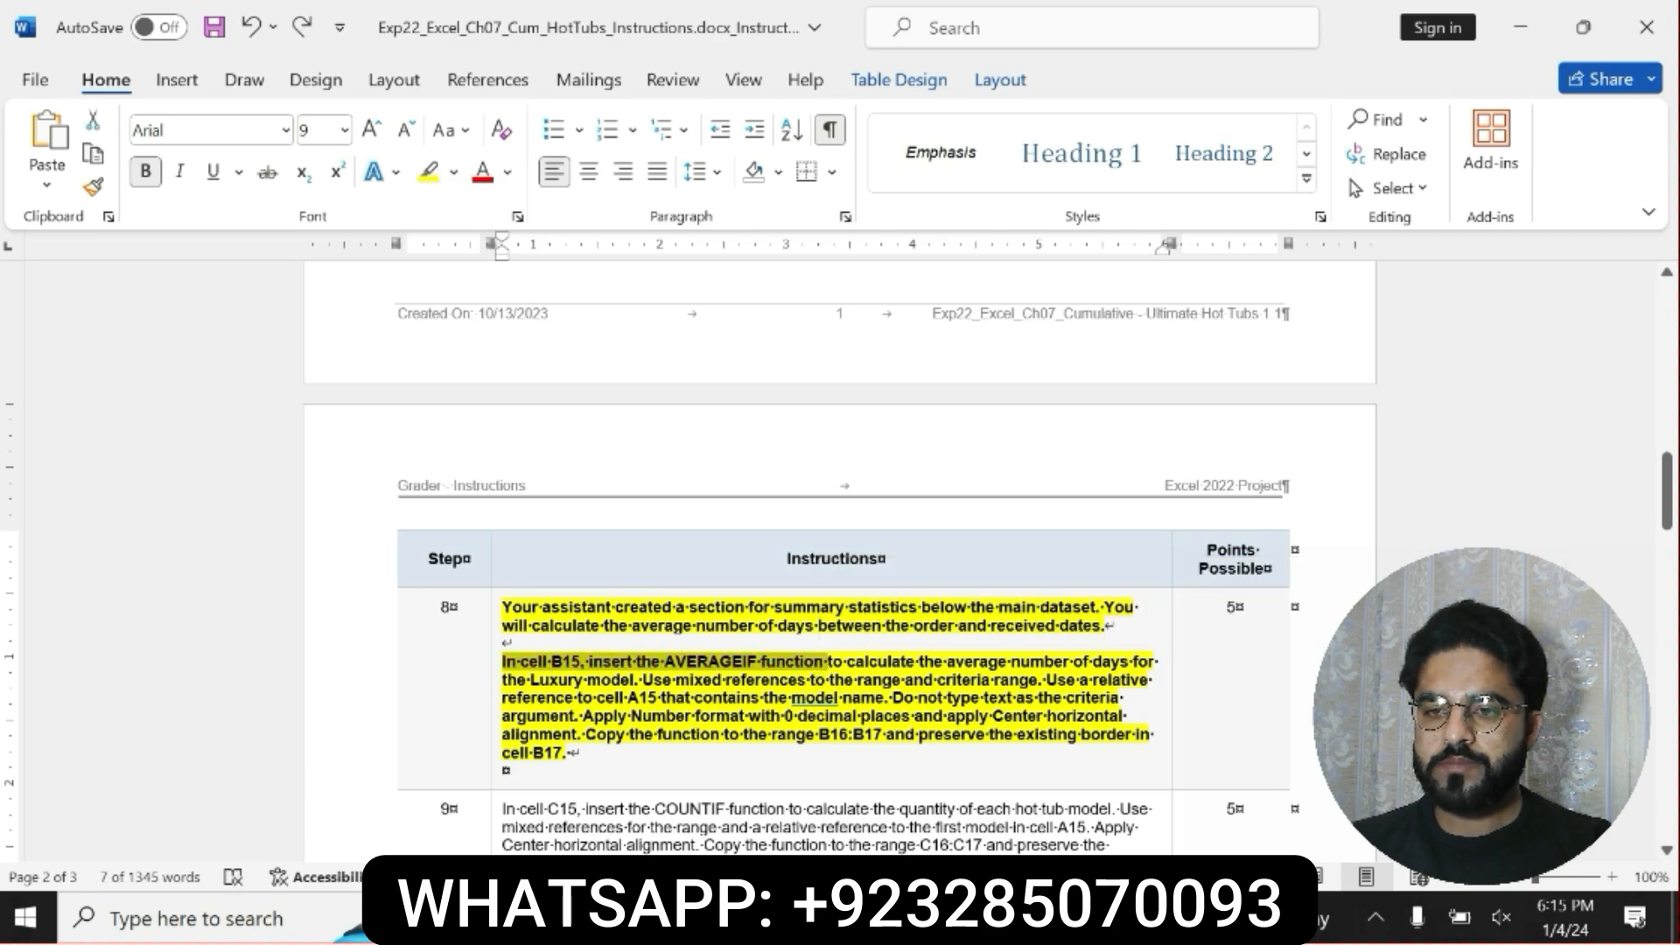
# Switch to Excel and start an AVERAGEIF formula in cell B15, the Luxury model's Avg Days cell.
pyautogui.hotkey('alt', 'Tab')
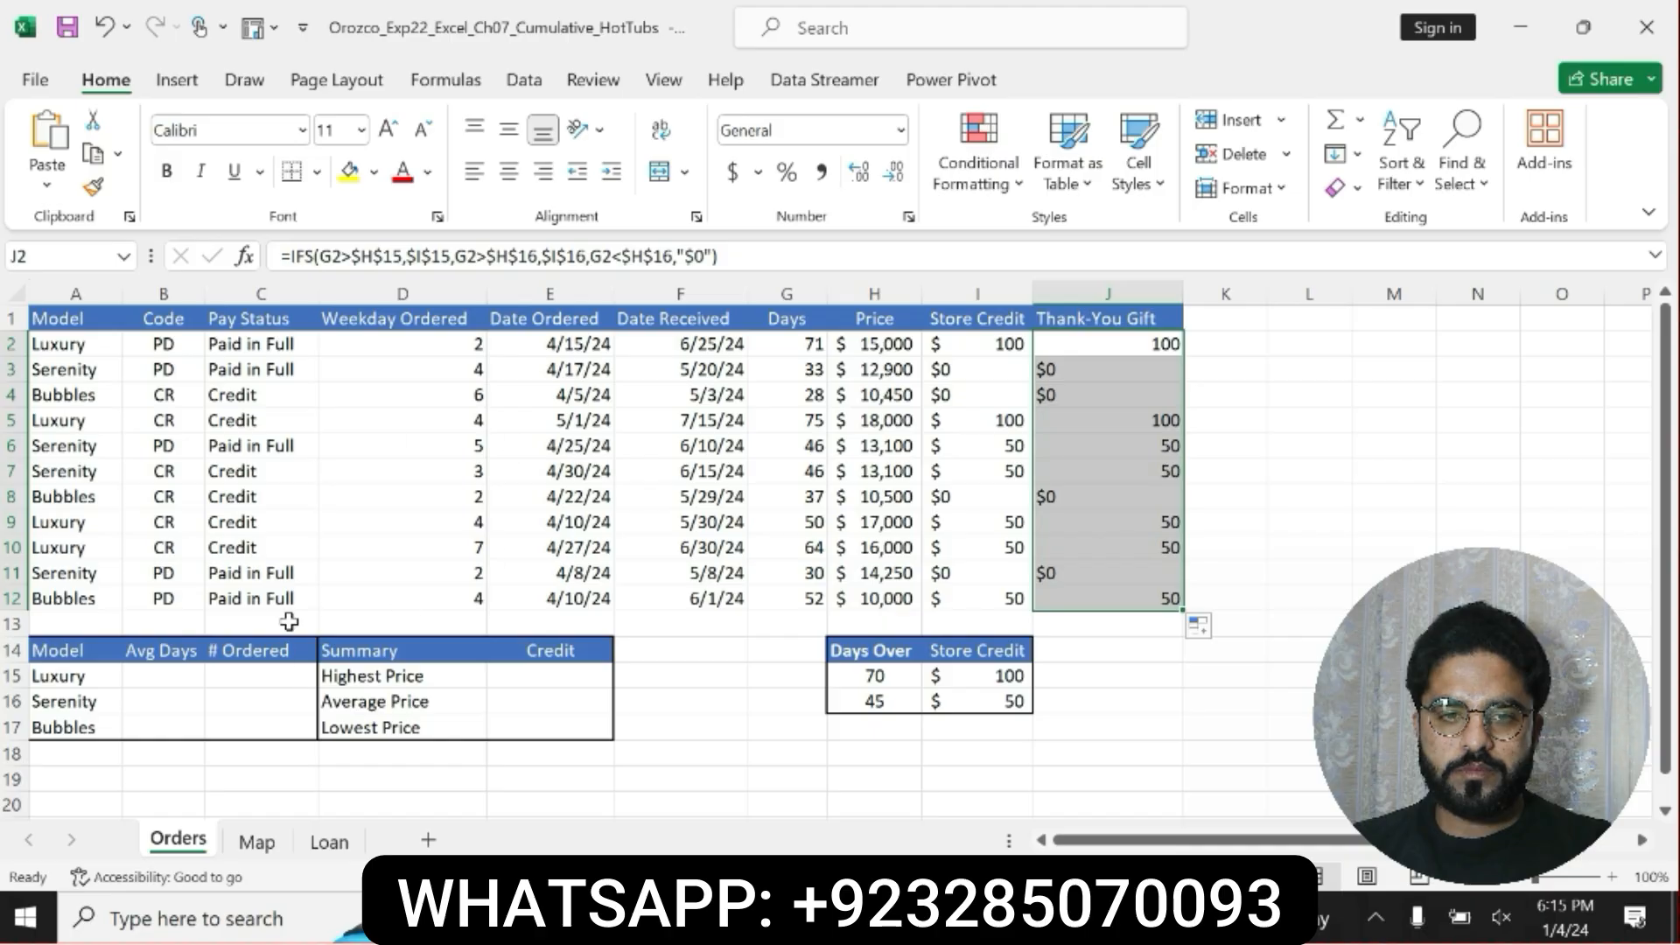
pyautogui.click(157, 675)
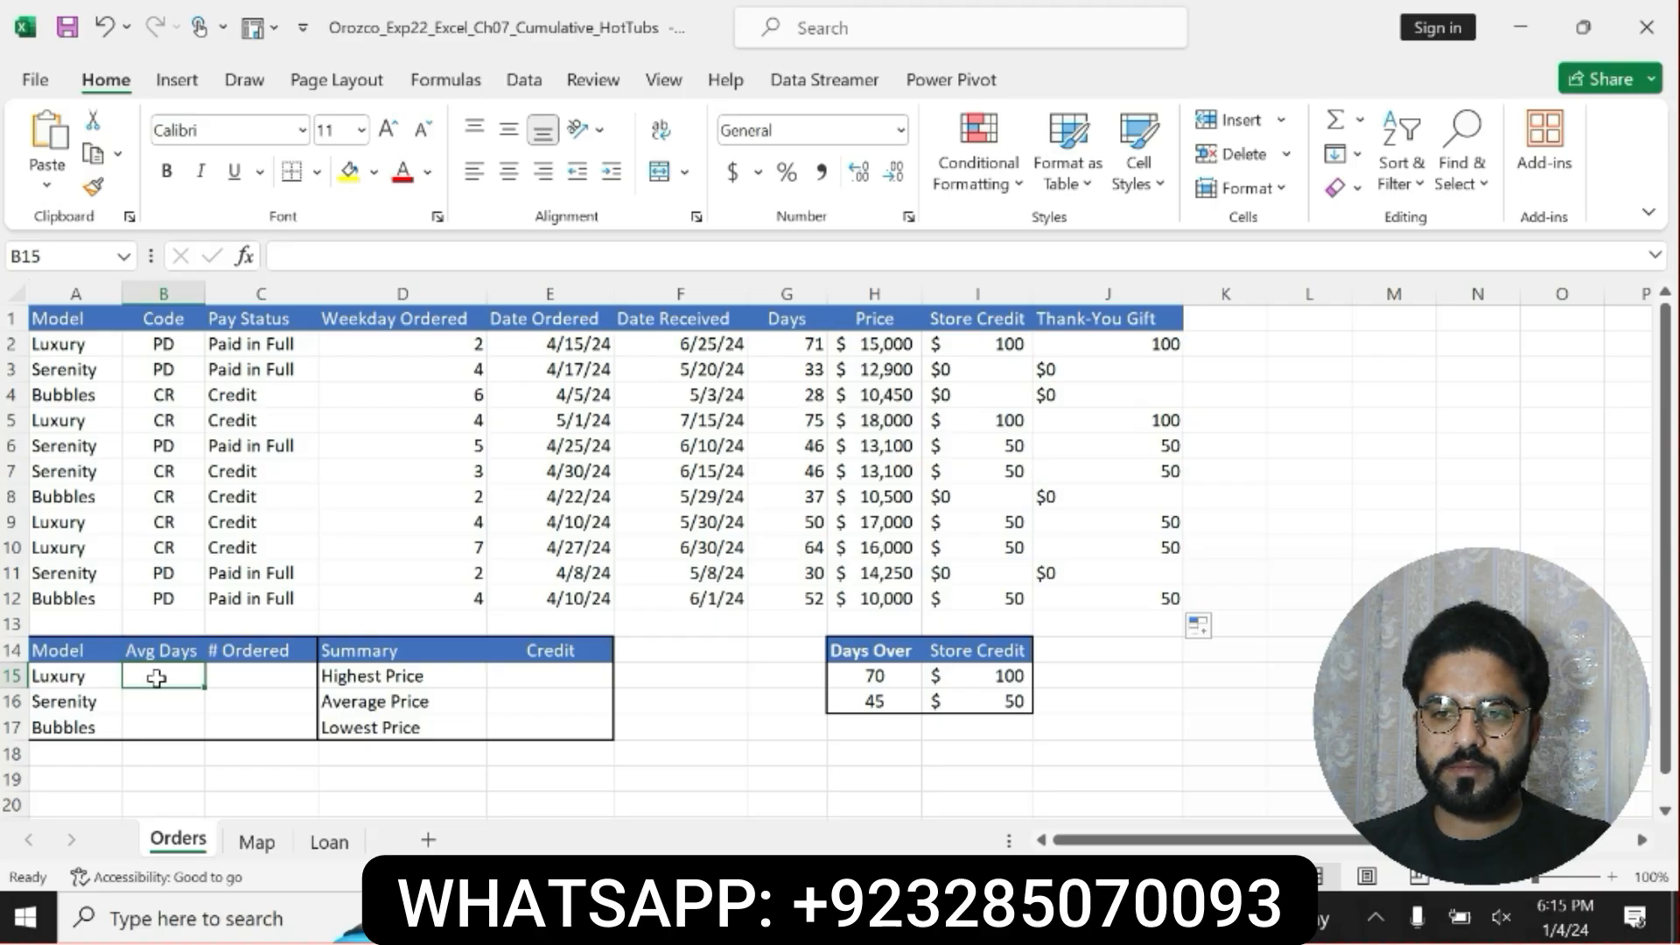
pyautogui.write('=')
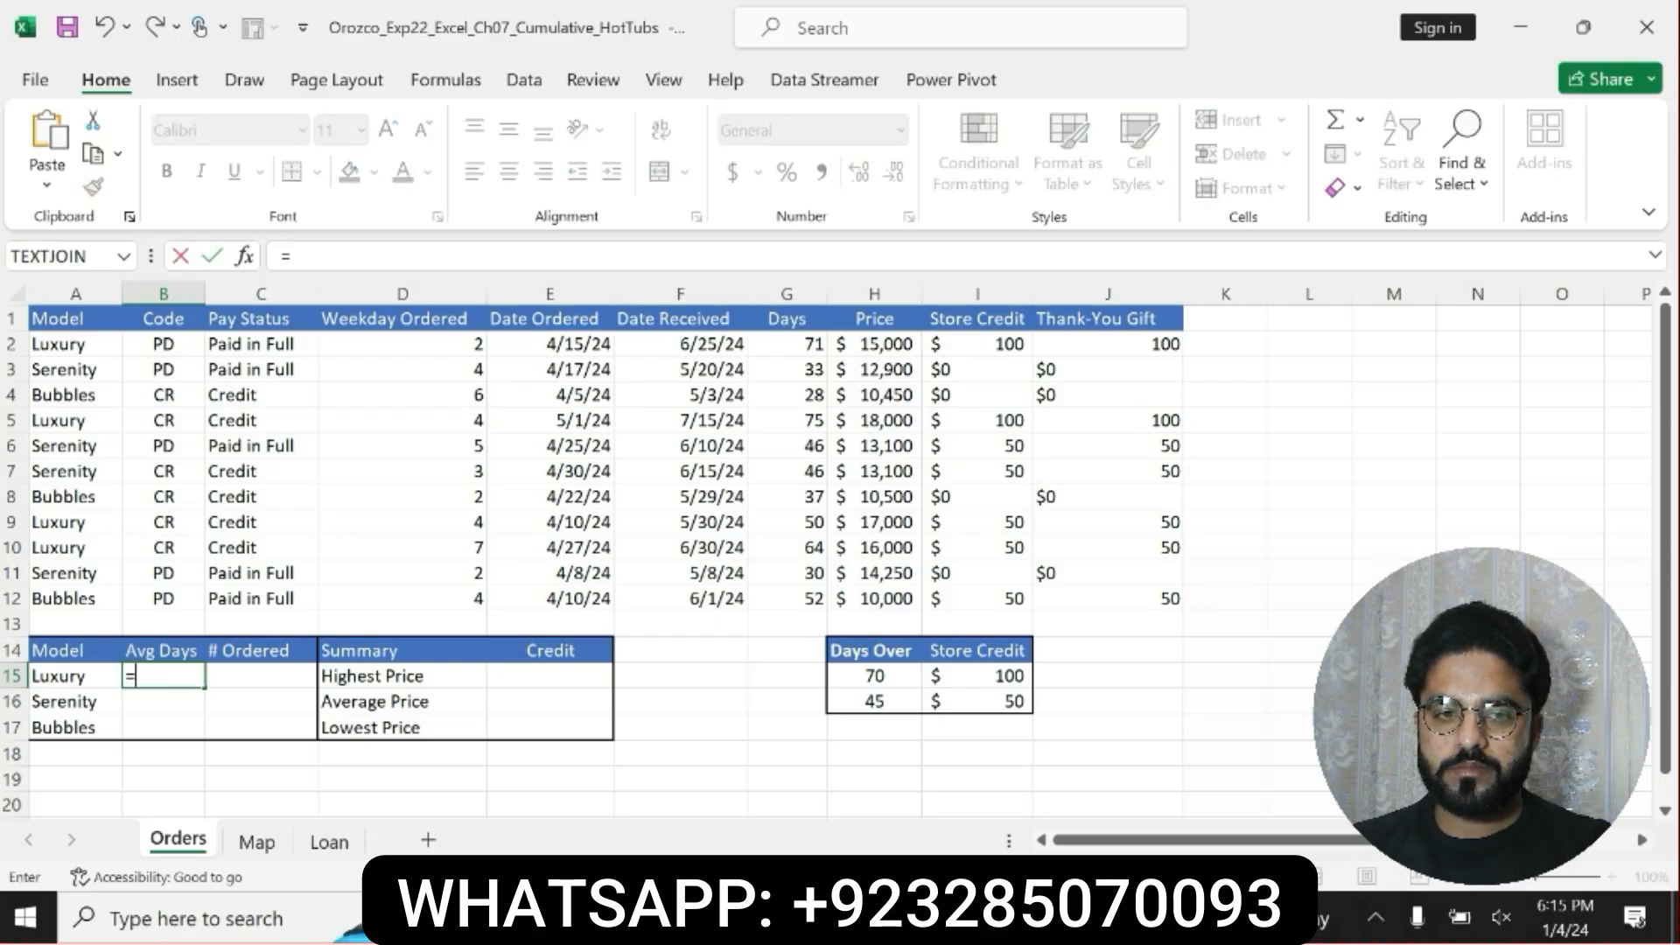
pyautogui.write('AV')
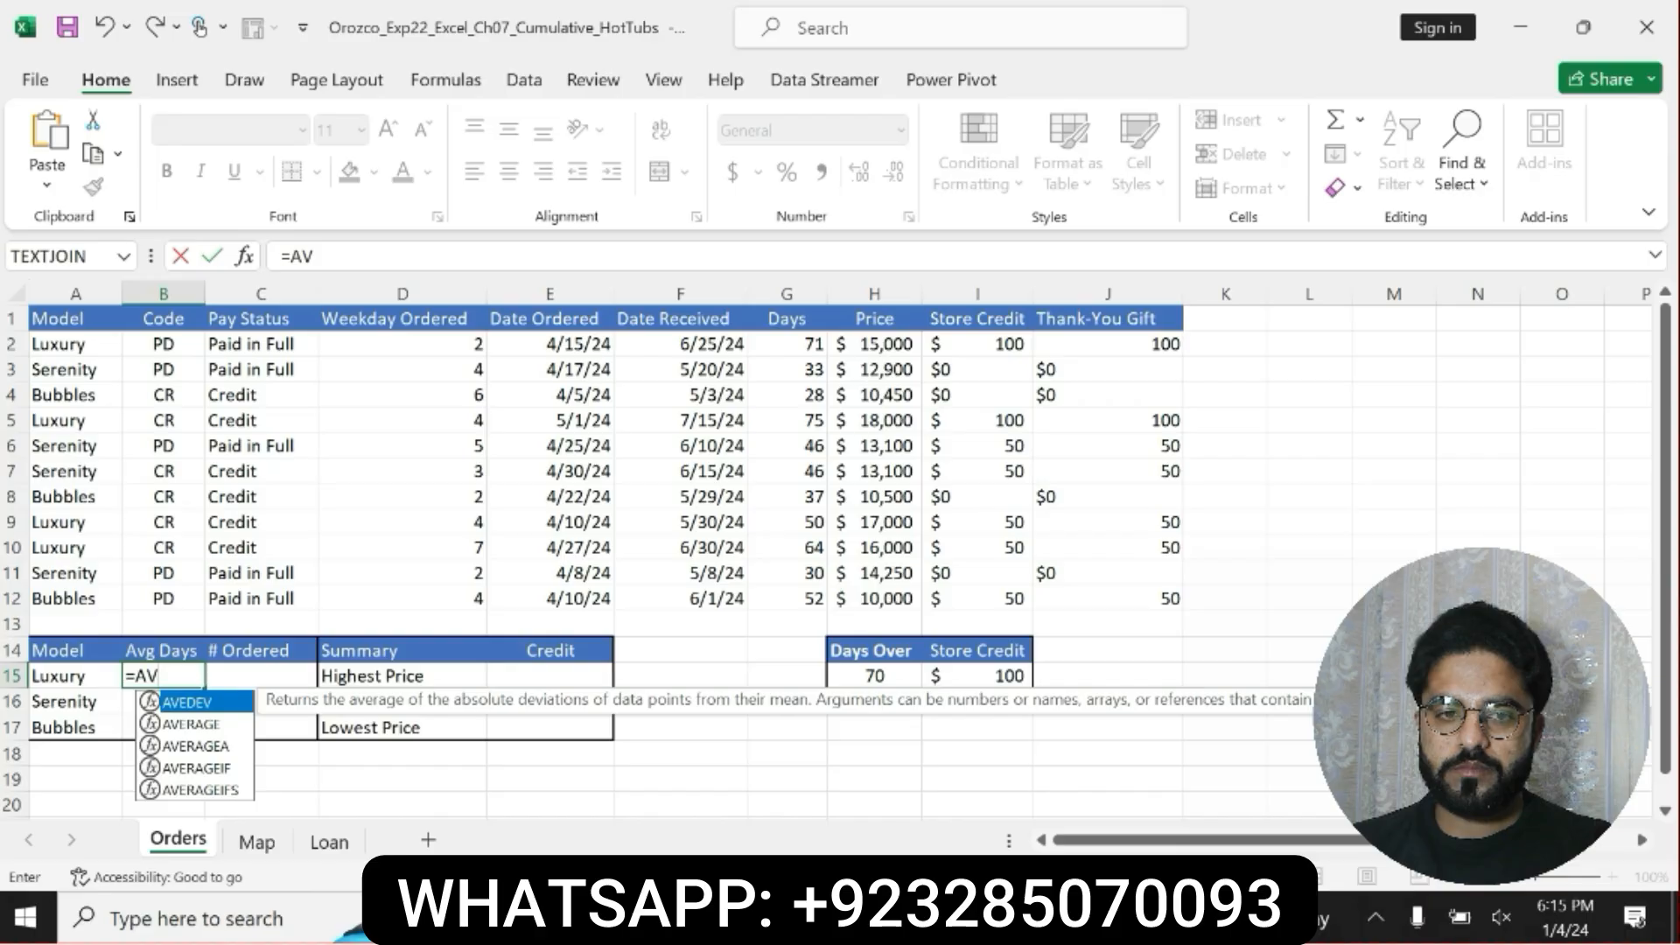
pyautogui.doubleClick(213, 769)
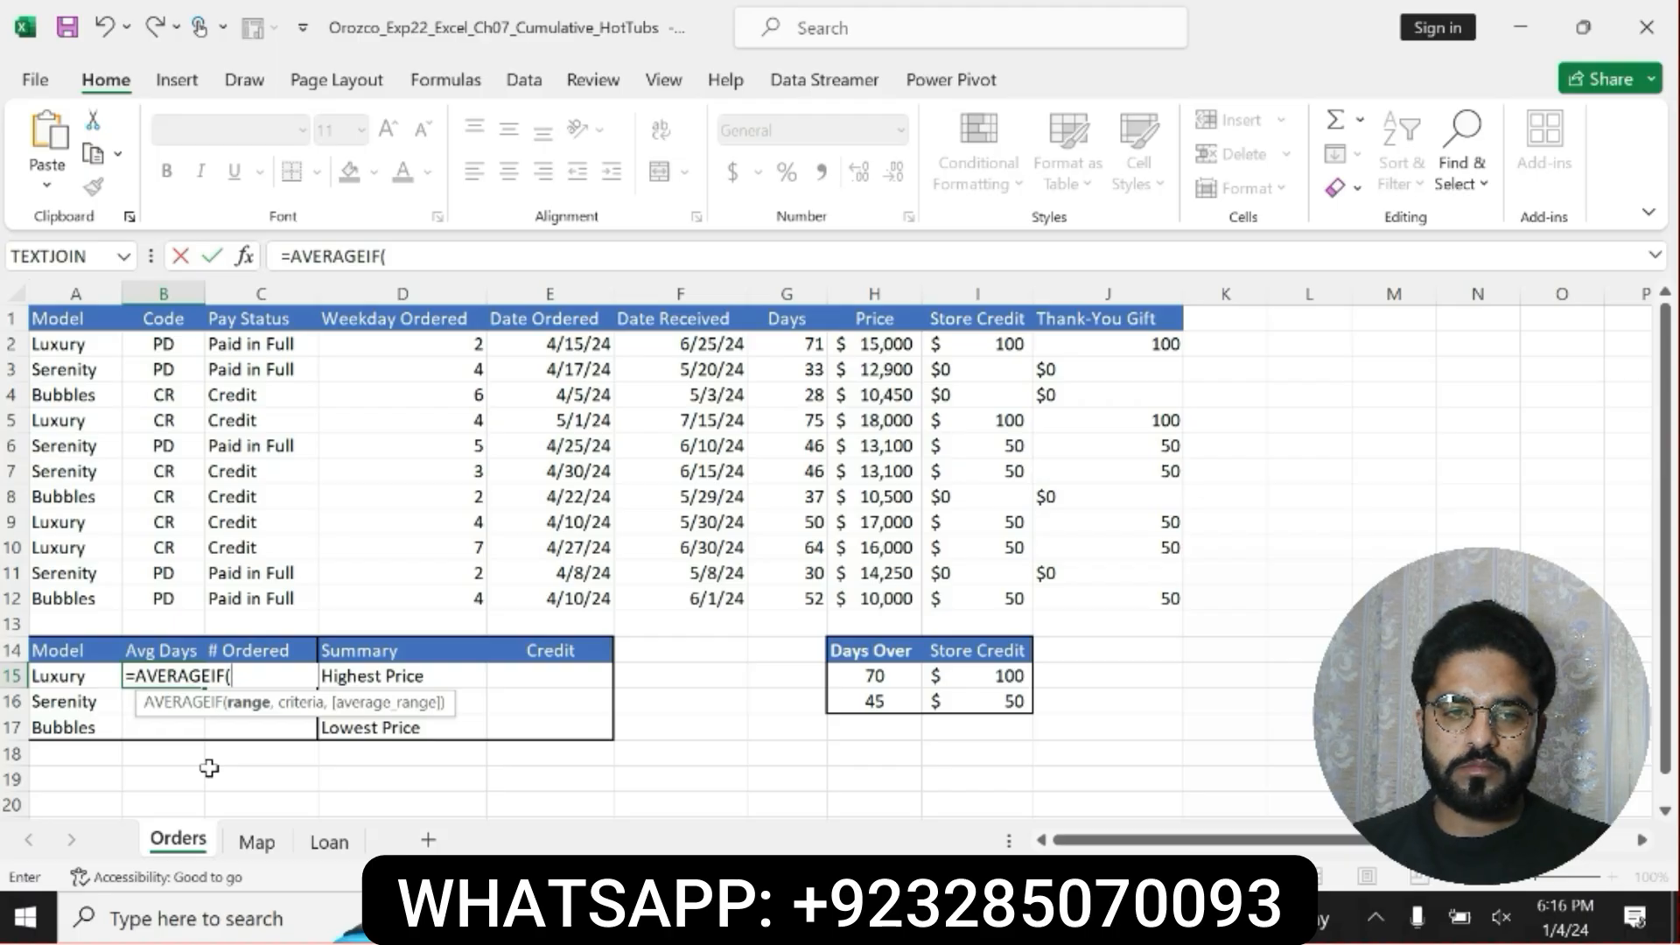
# Enter the model cells A2:A12 as the AVERAGEIF range argument and lock the references as $A$2:$A$12.
pyautogui.write('A2')
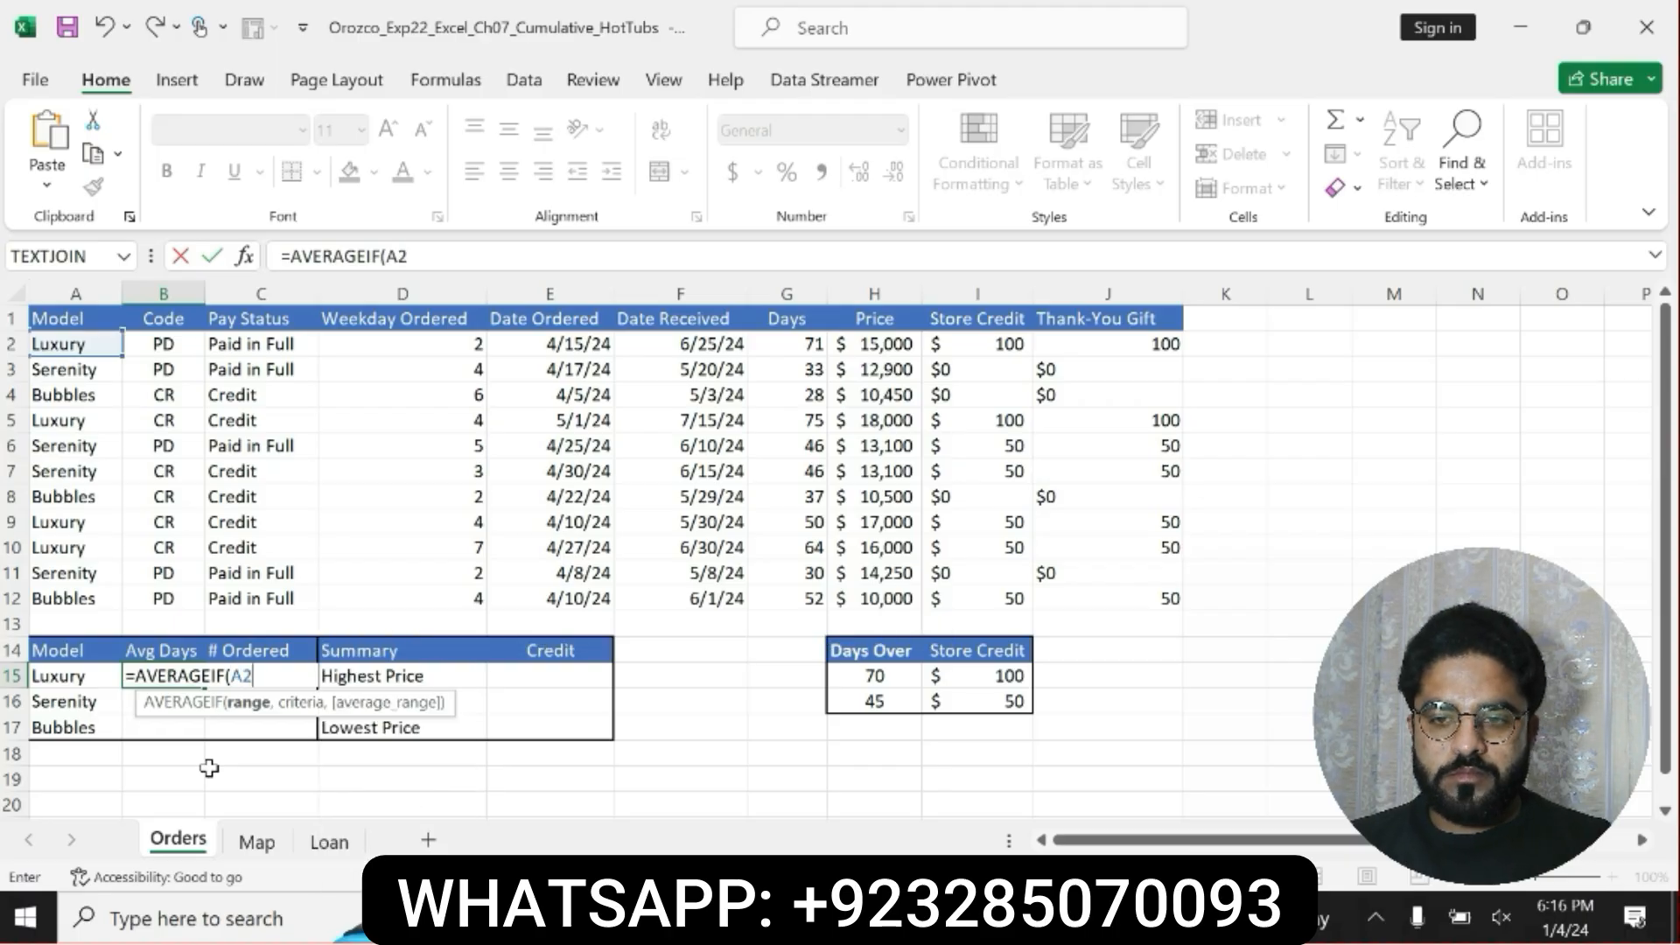
pyautogui.write(':S')
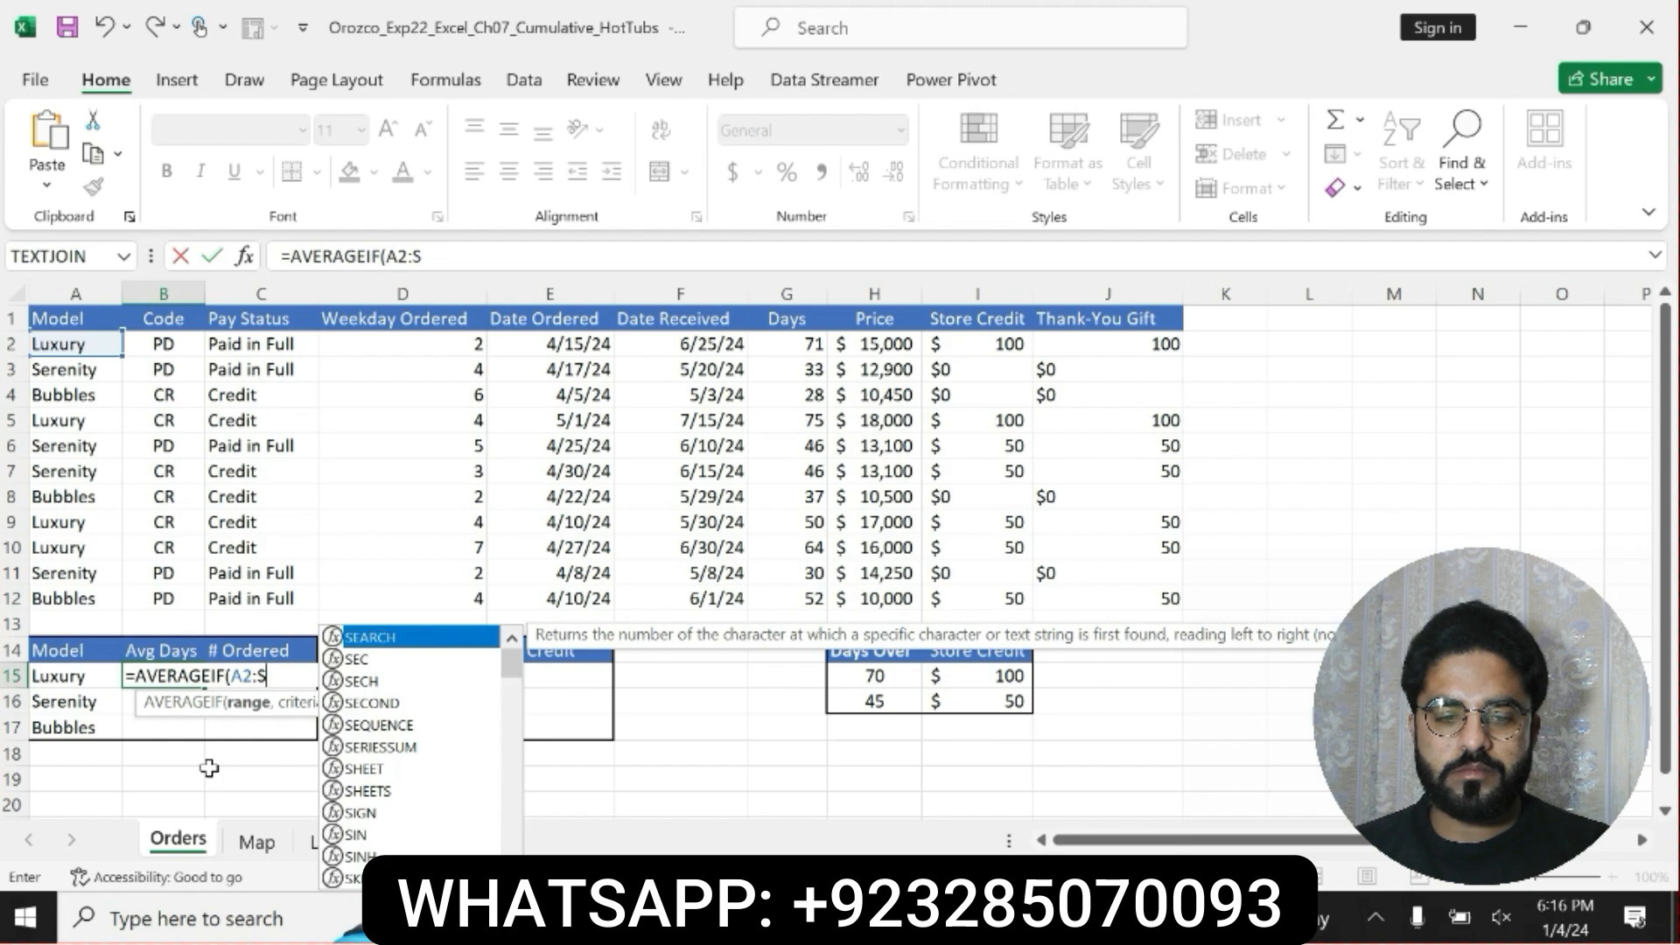
pyautogui.press('BackSpace')
pyautogui.write('A12')
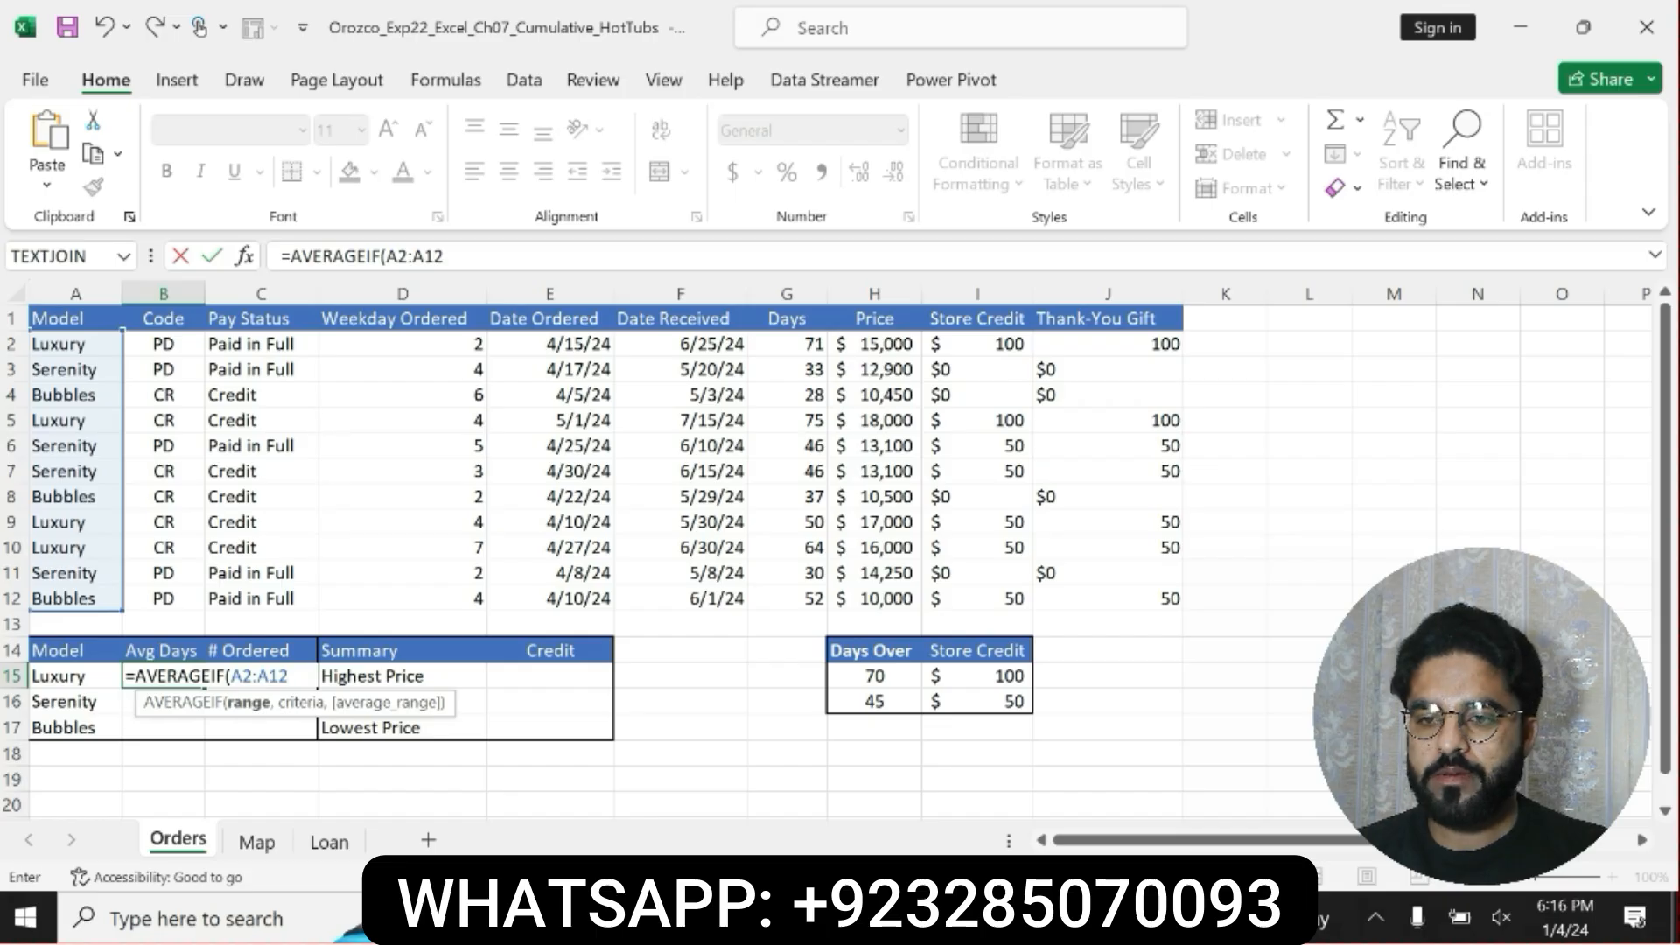
pyautogui.moveTo(386, 255); pyautogui.dragTo(444, 255)
pyautogui.press('F4')
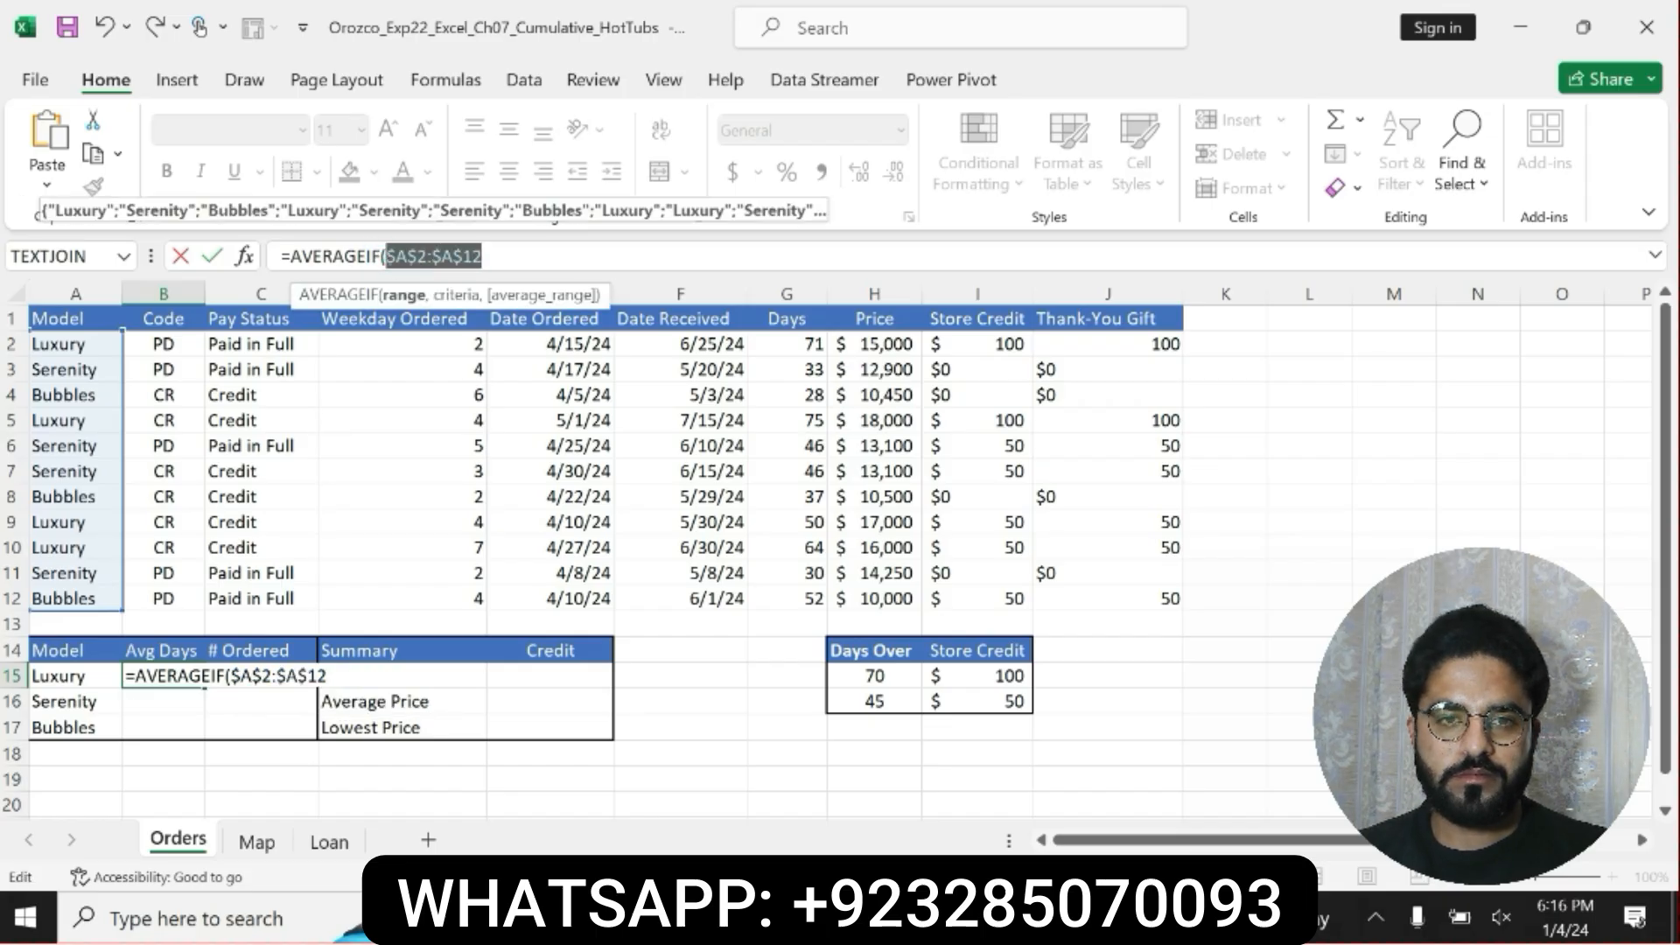
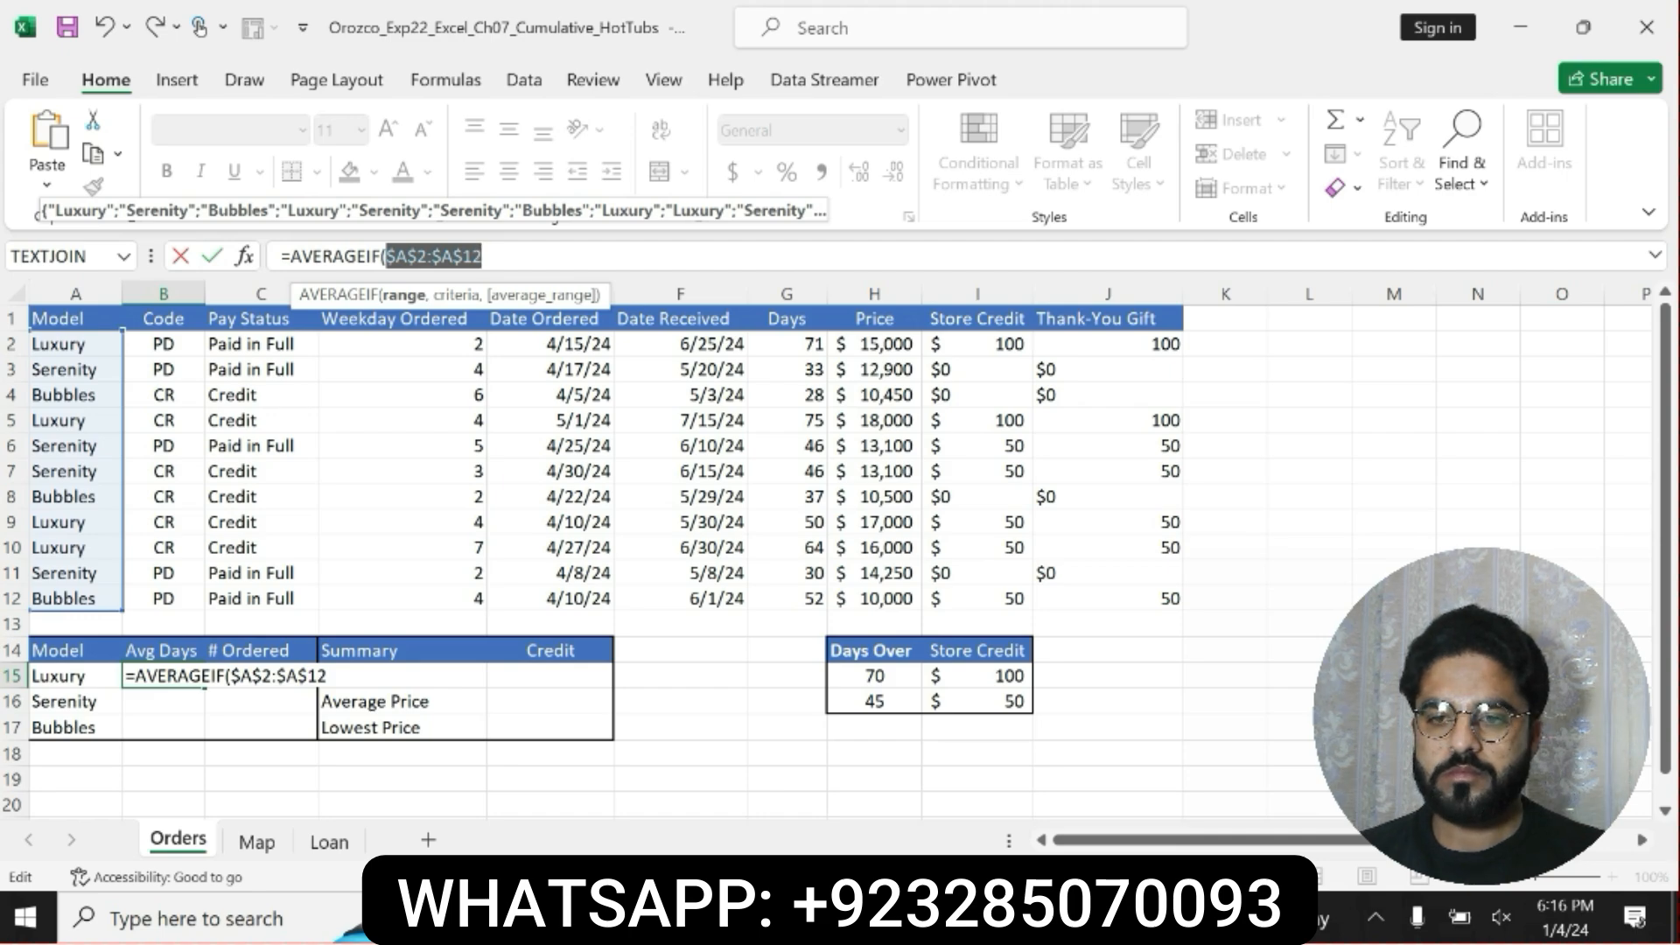
# Complete B15's AVERAGEIF formula with A15 as the relative criteria and $G$2:$G$12 as the average range.
pyautogui.write(',')
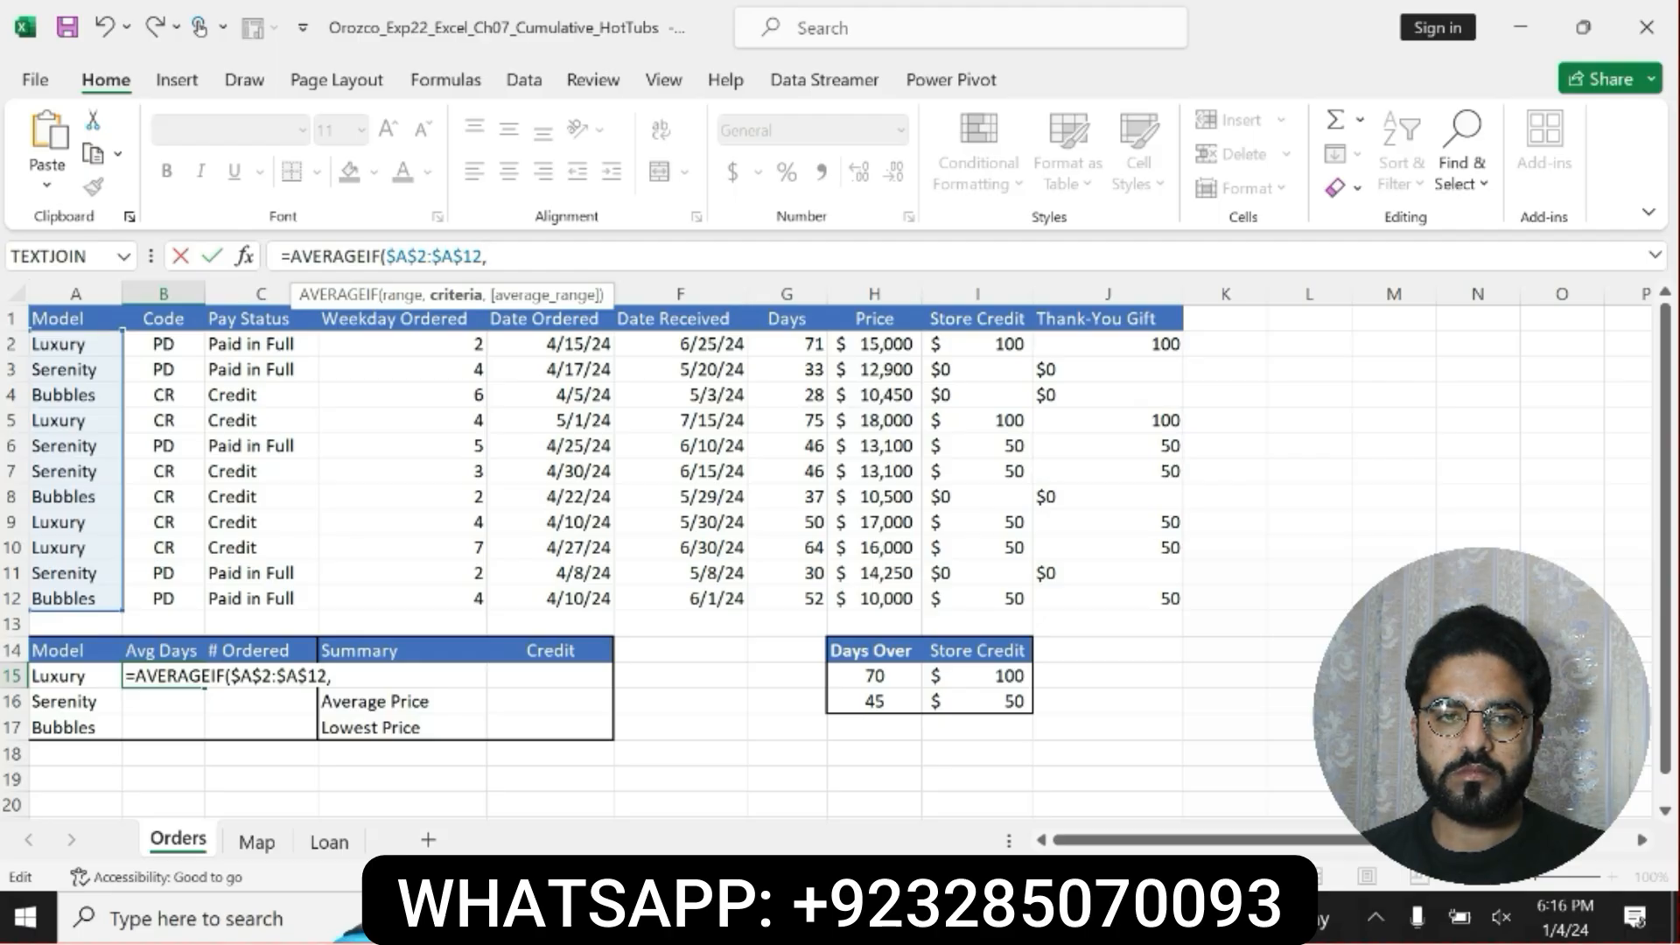
pyautogui.write('A15')
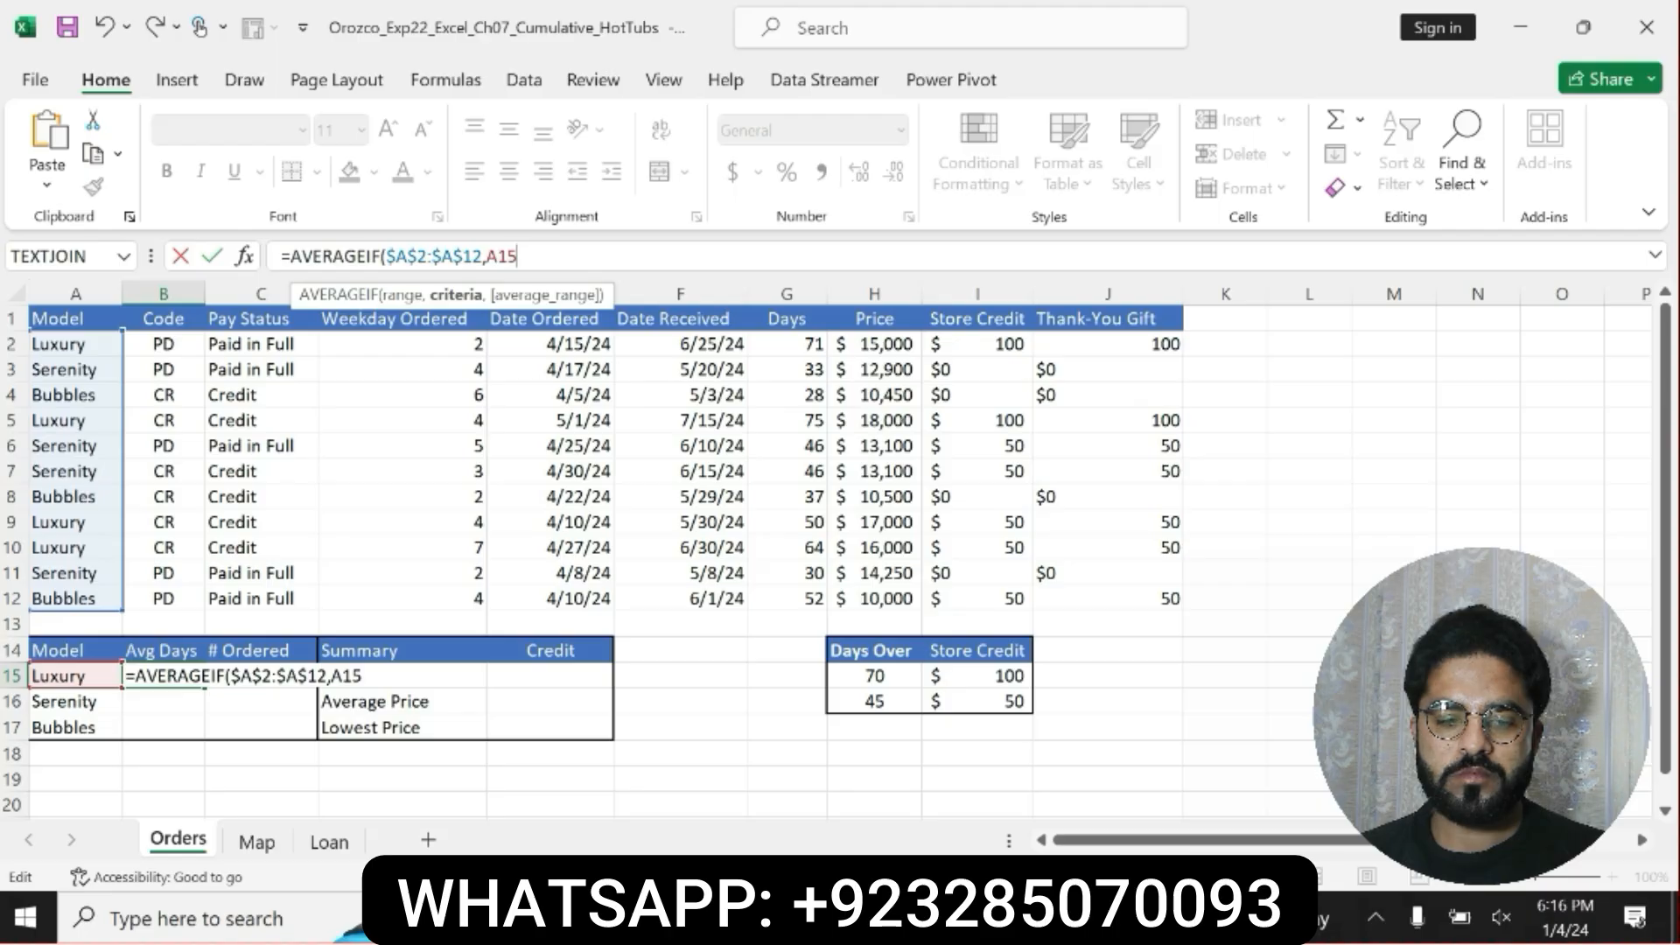
pyautogui.write(',$')
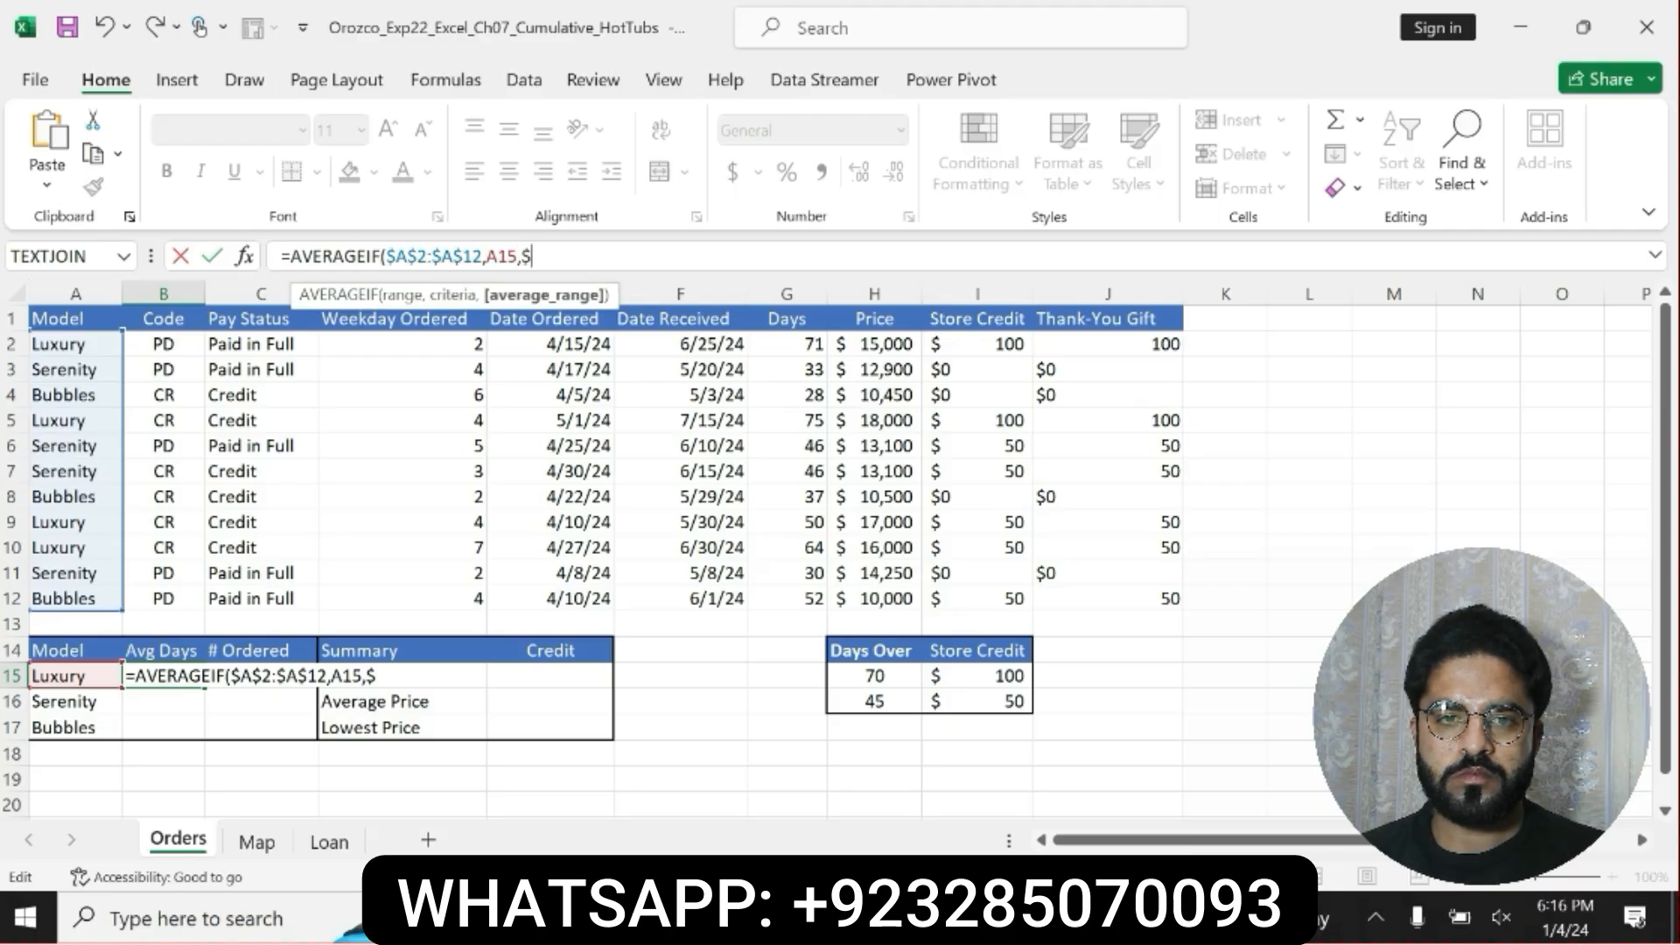
pyautogui.write('G$2')
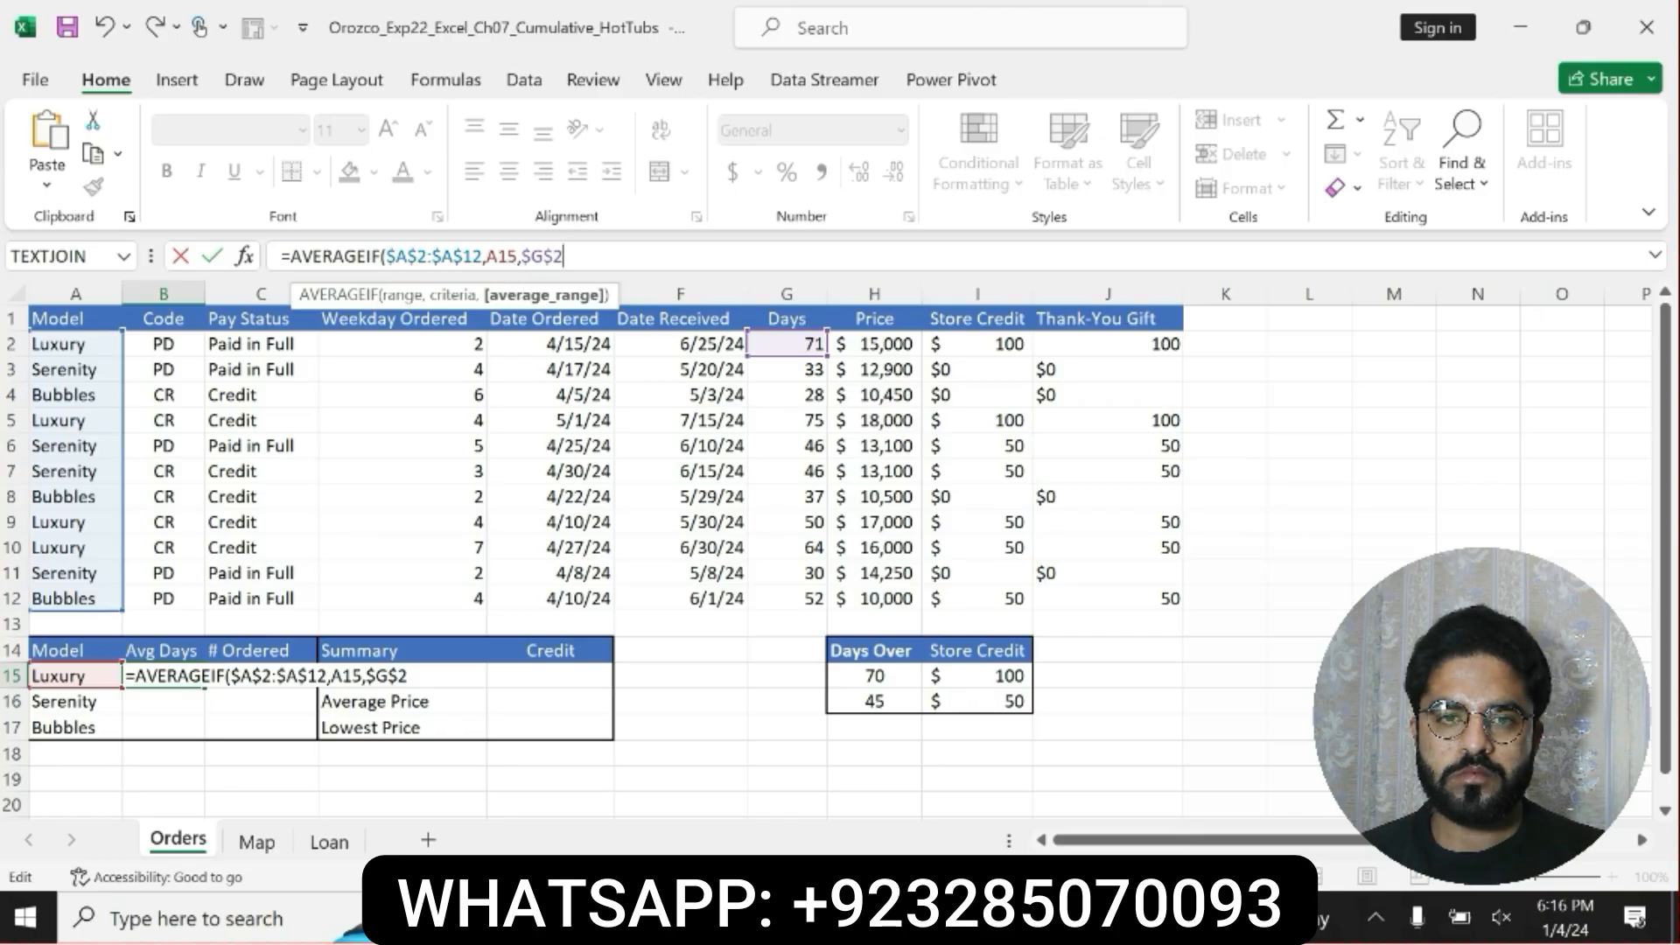
pyautogui.write(':')
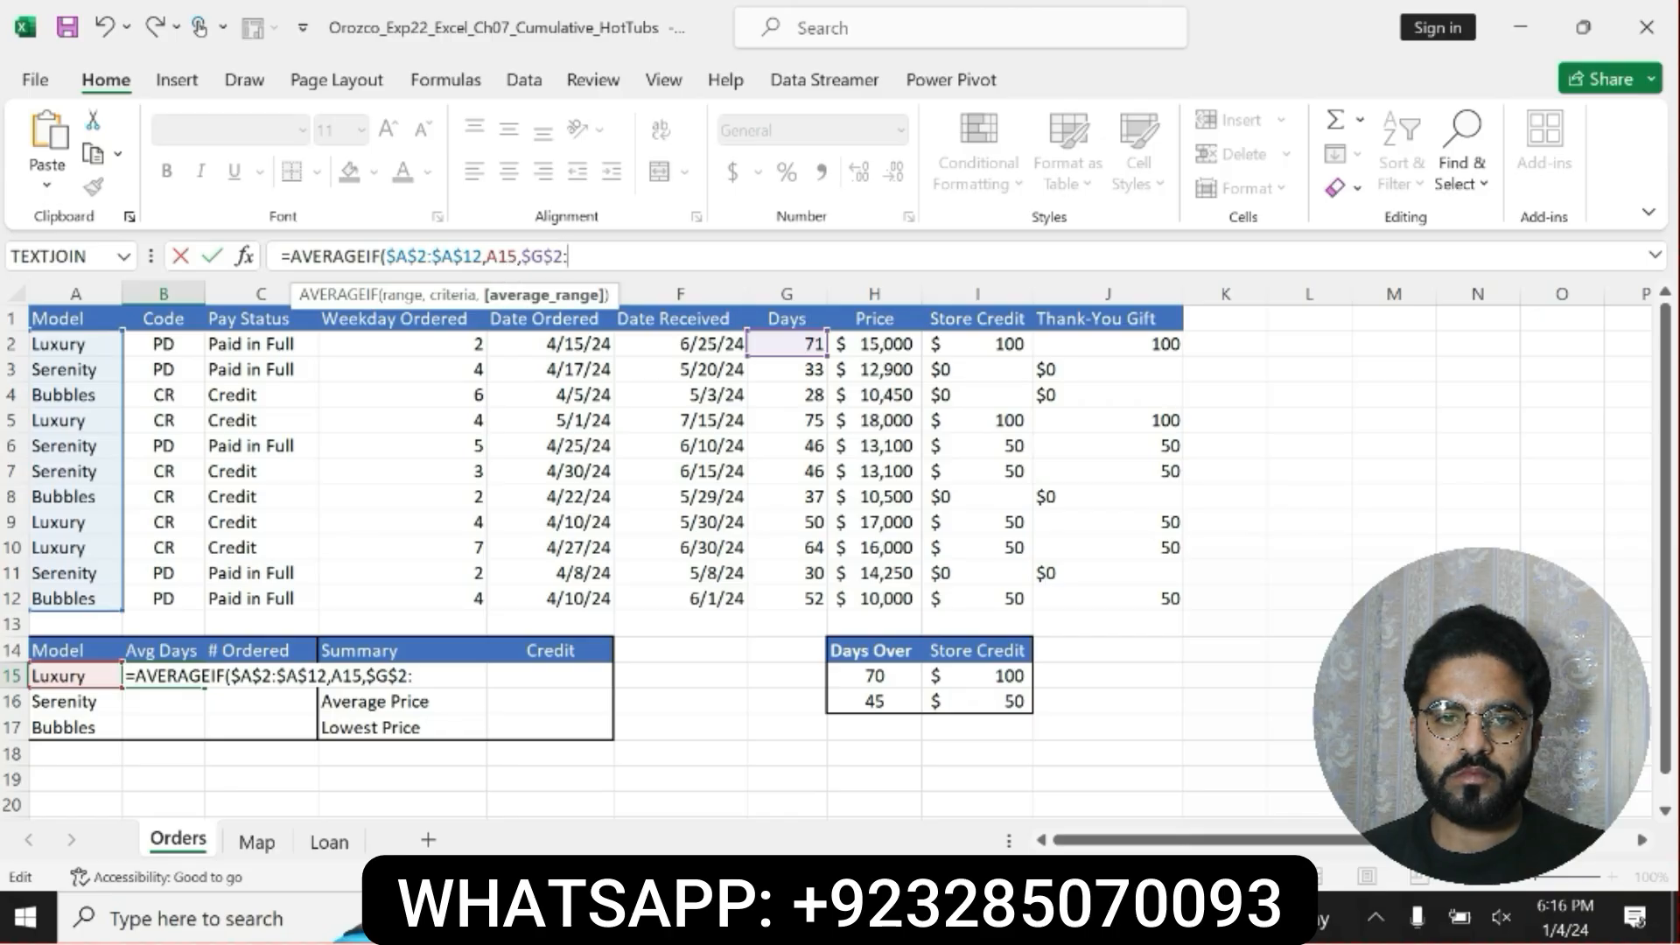
pyautogui.write('$G$1')
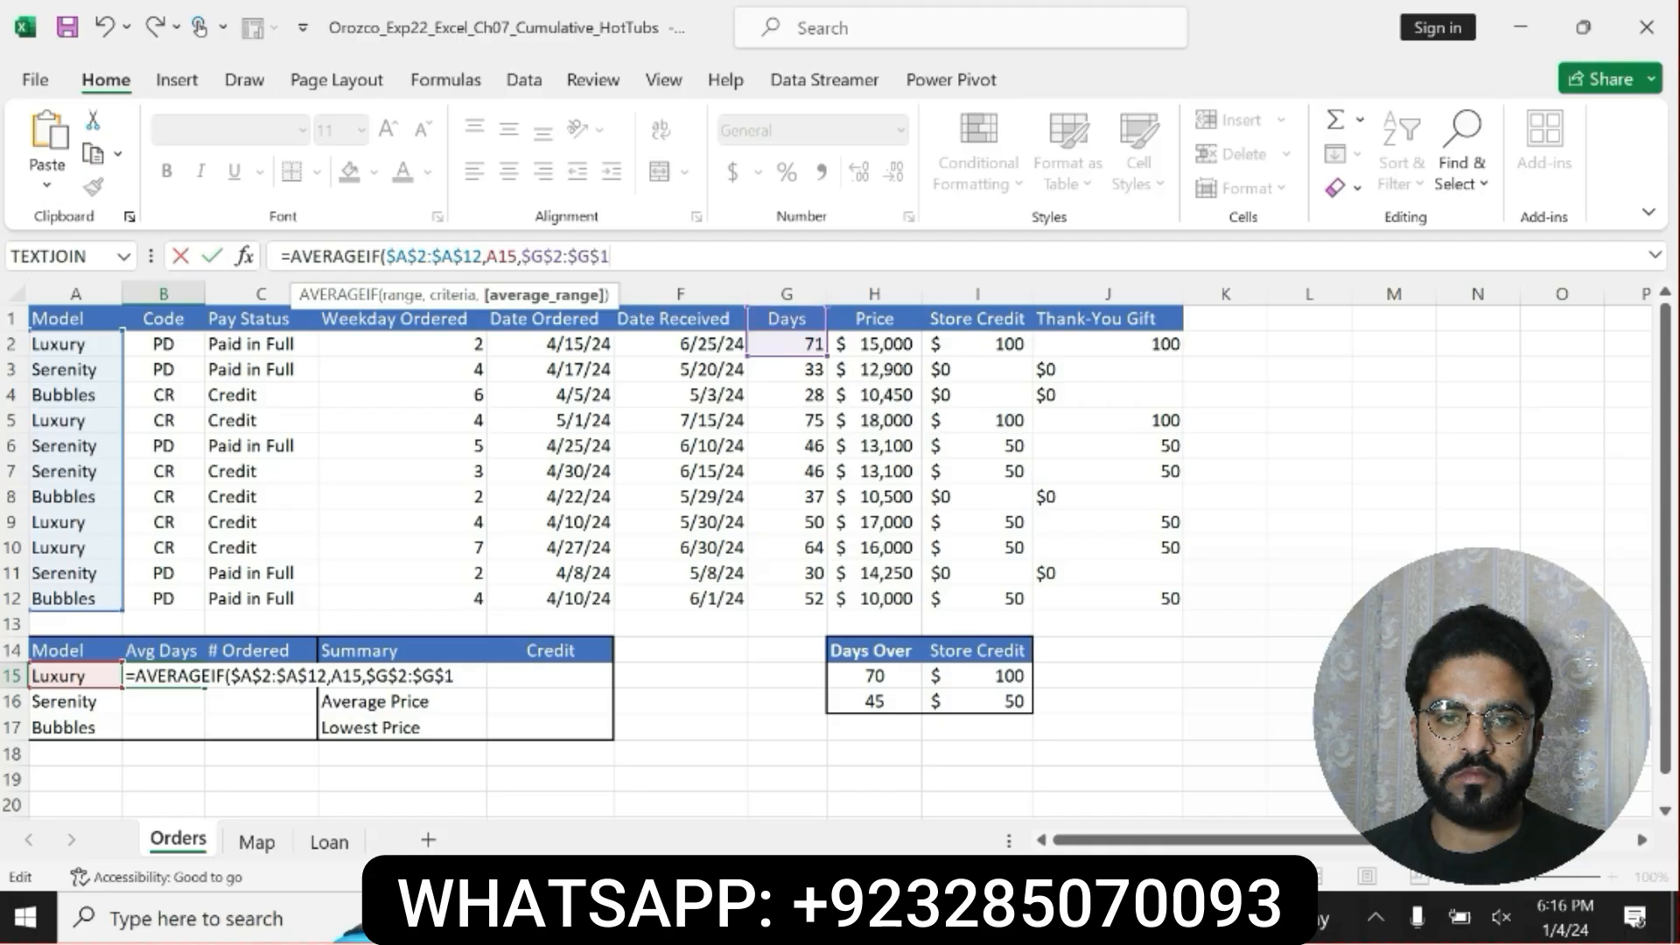
pyautogui.write('2)')
pyautogui.press('Return')
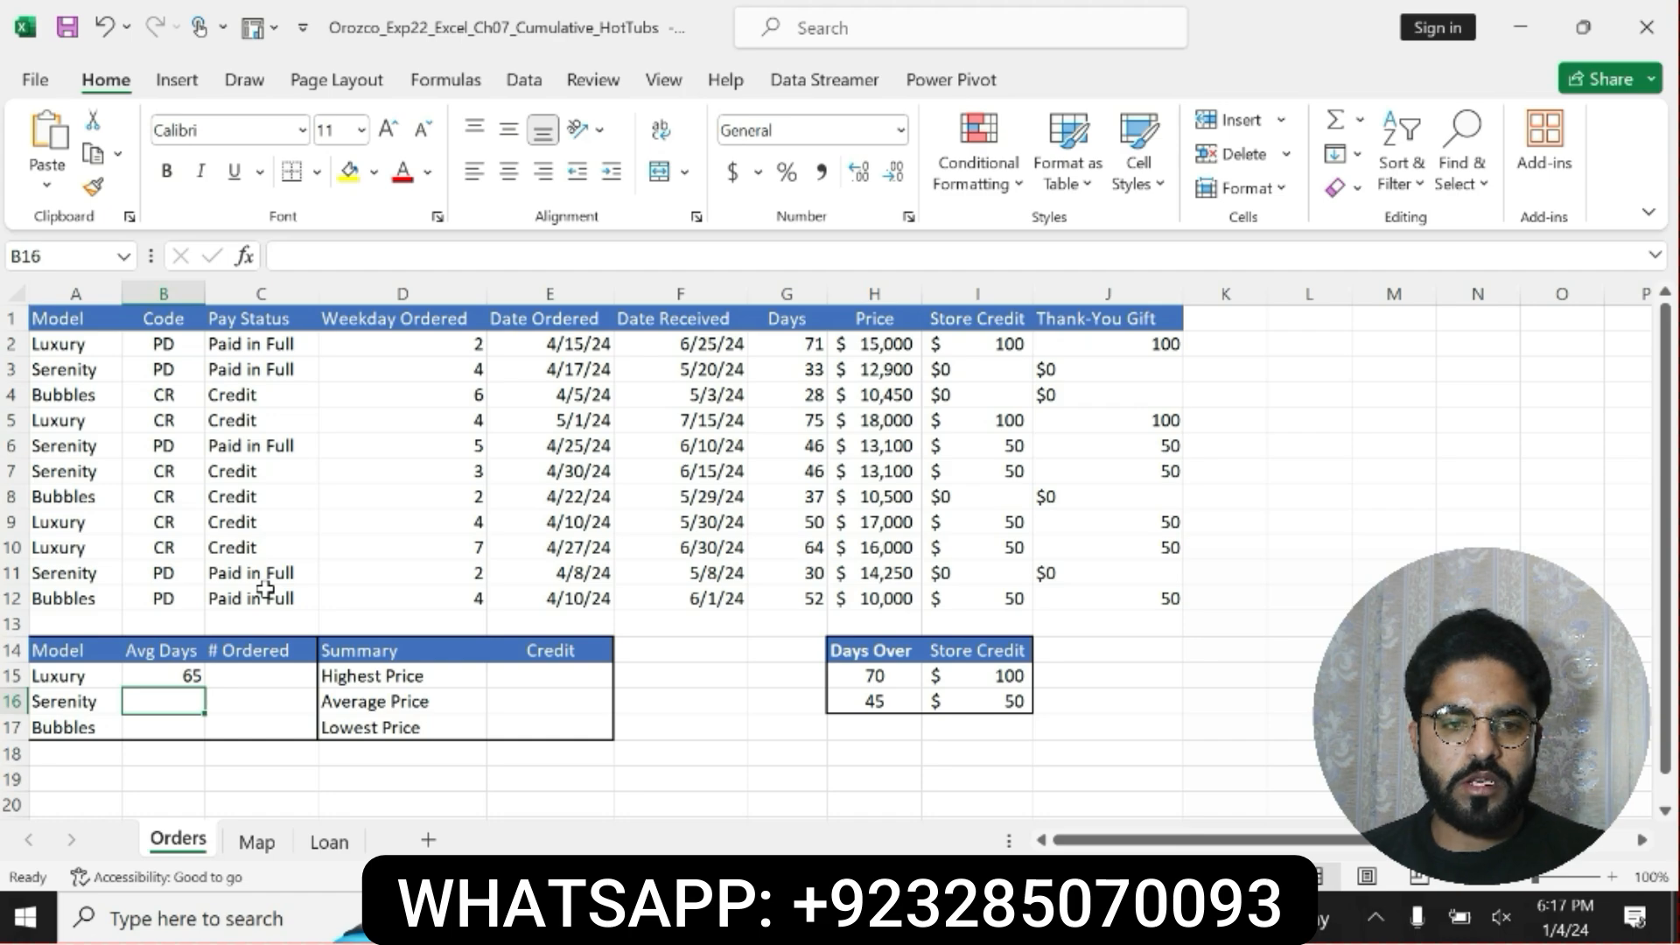
# Check step 8's copy instruction in Word, and in Excel copy the AVERAGEIF formula from B15 to B16:B17.
pyautogui.hotkey('alt', 'Tab')
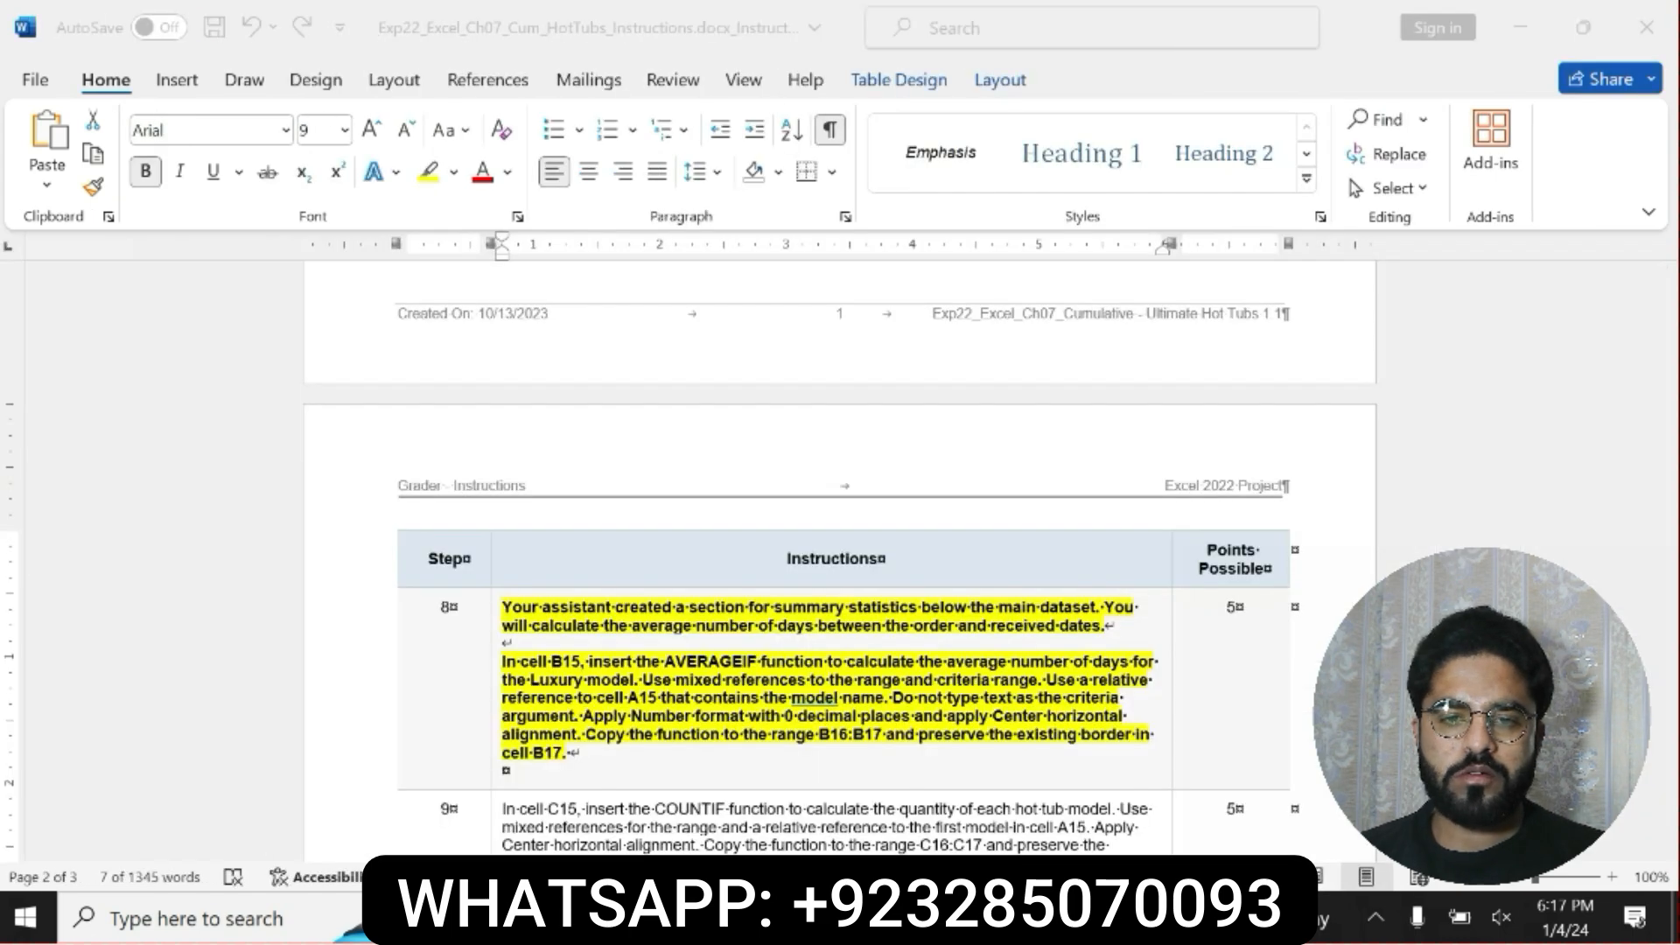
pyautogui.click(824, 703)
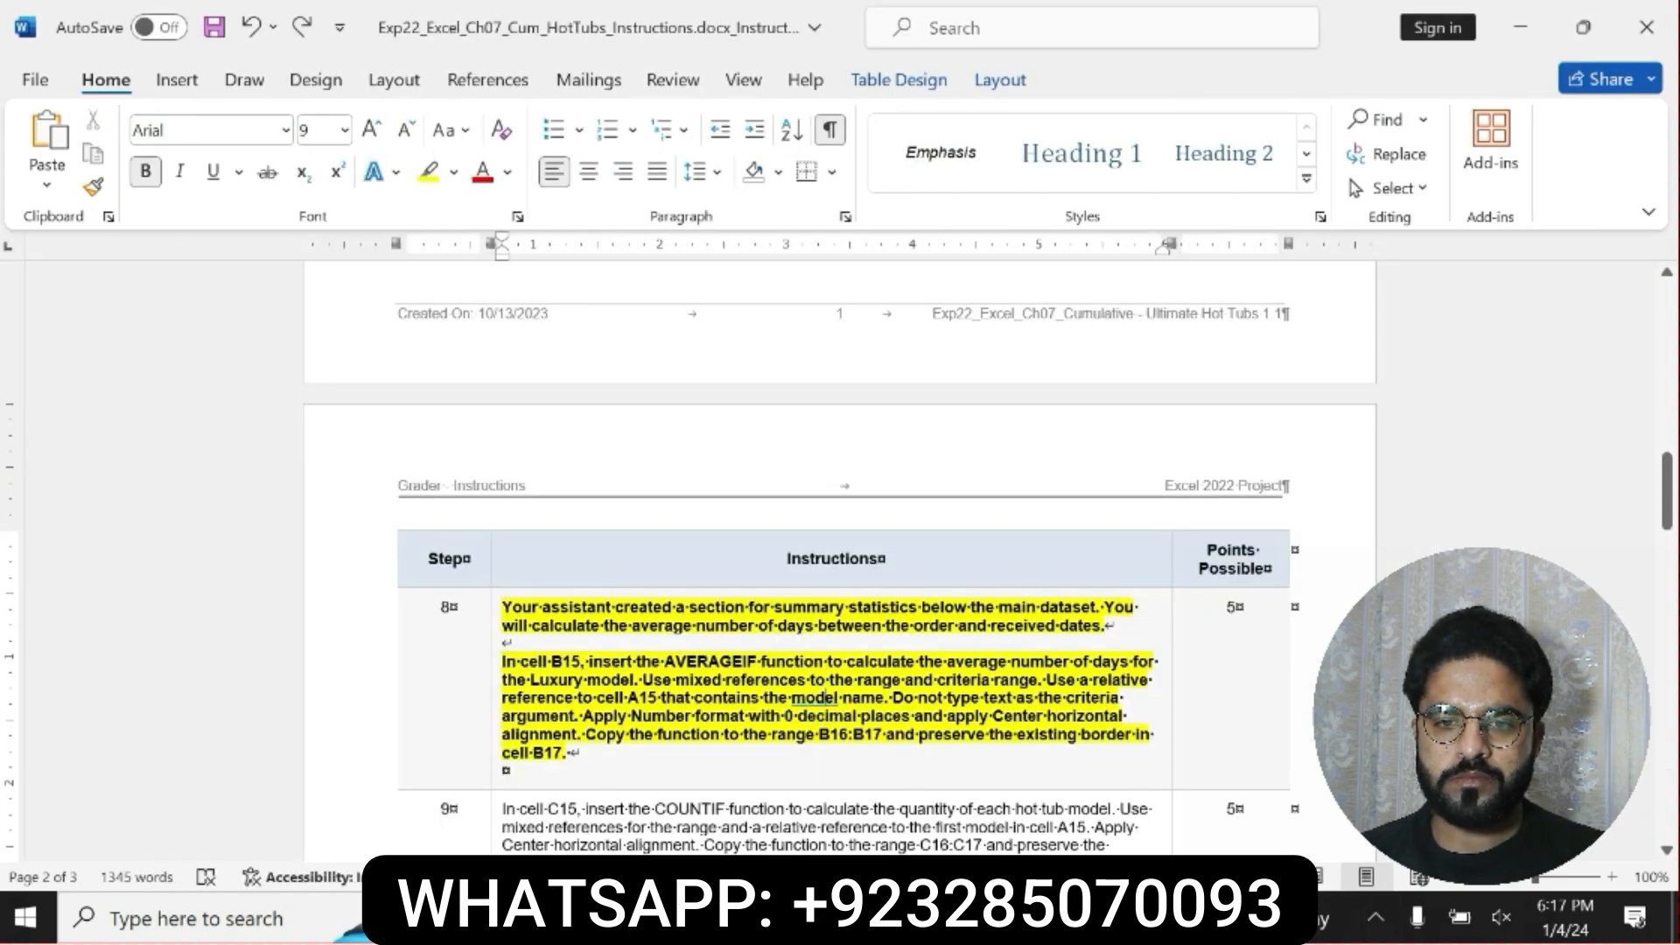
pyautogui.moveTo(585, 735); pyautogui.dragTo(582, 753)
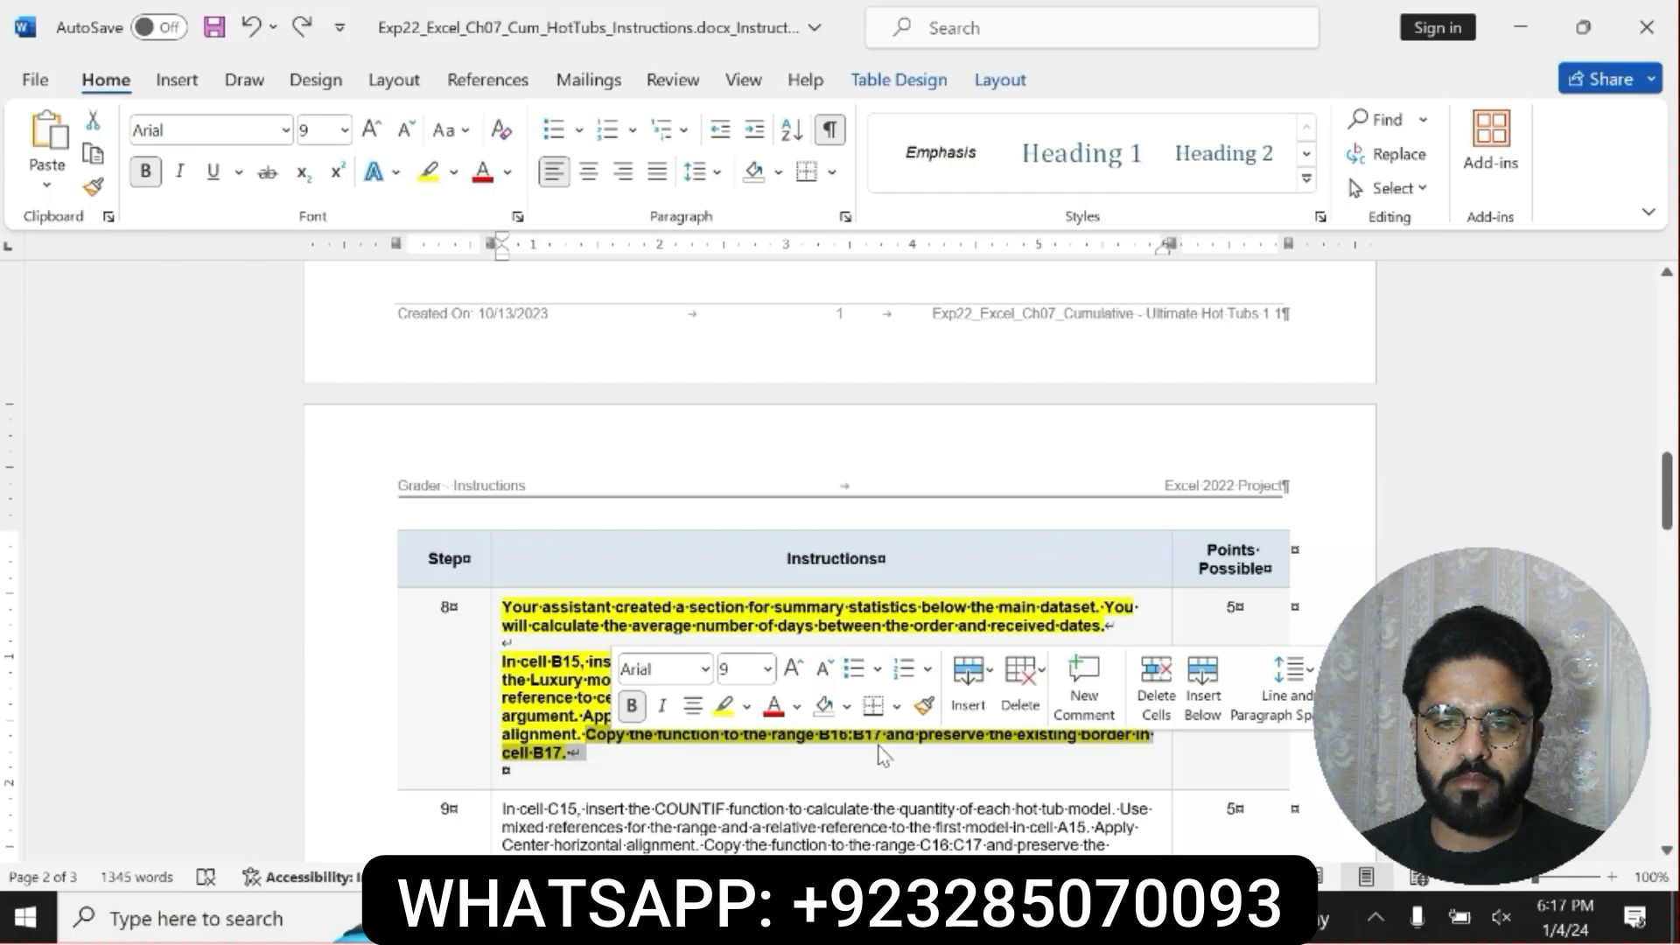
pyautogui.moveTo(819, 735); pyautogui.dragTo(585, 753)
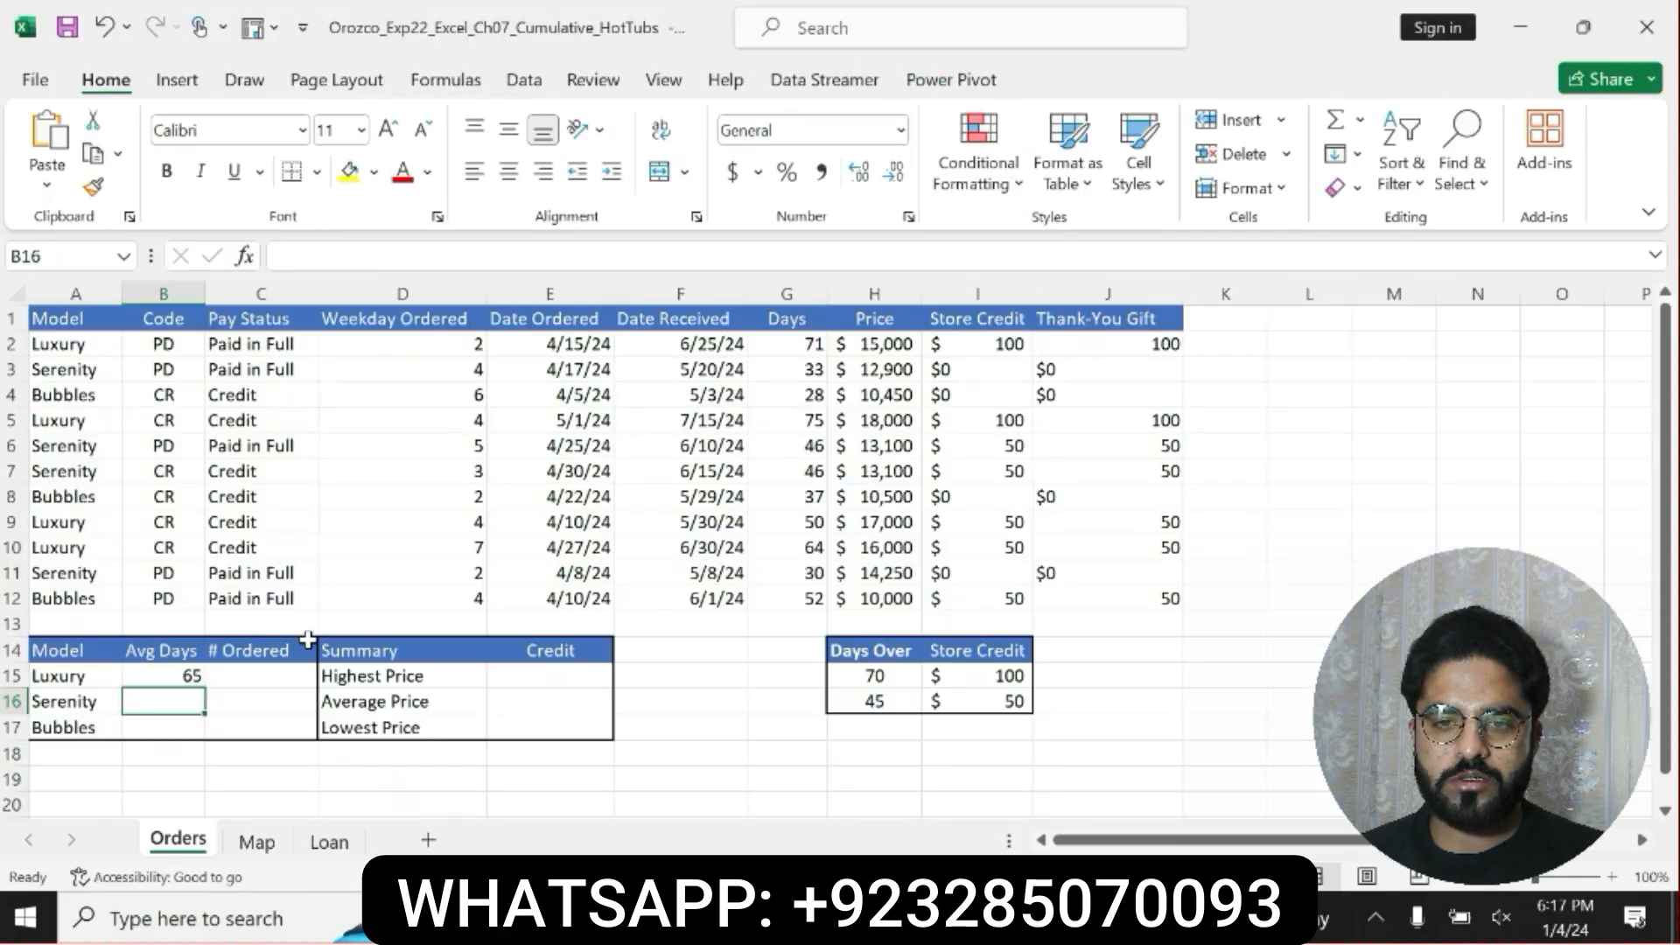
pyautogui.hotkey('alt', 'Tab')
pyautogui.click(189, 672)
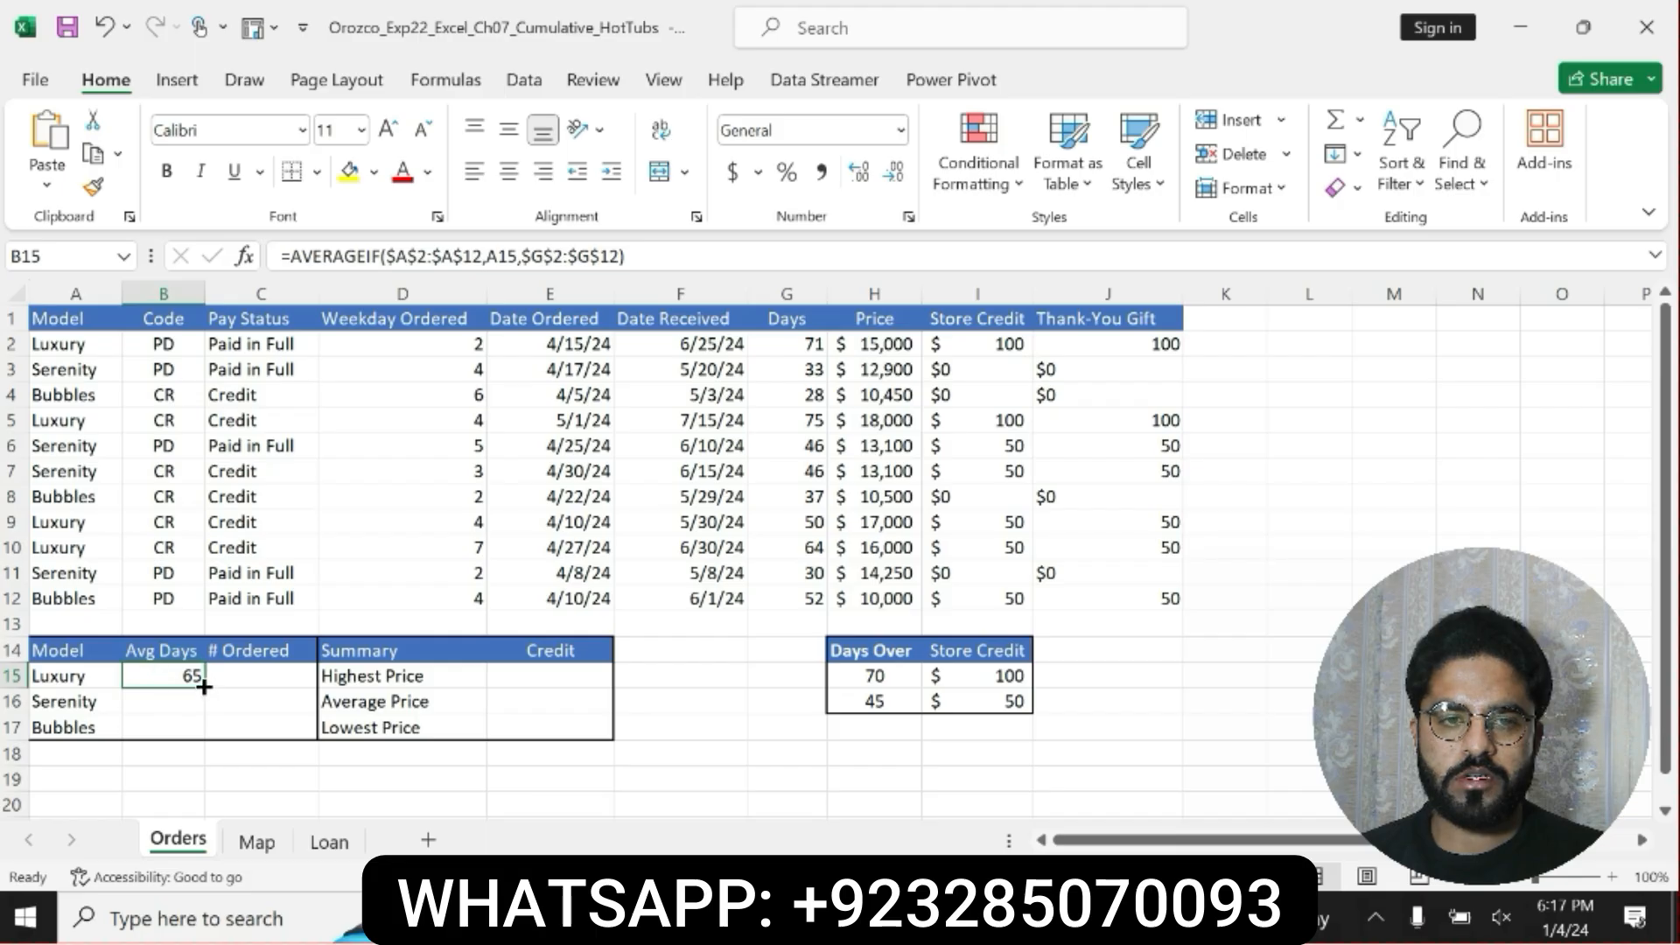
pyautogui.moveTo(201, 710); pyautogui.dragTo(201, 733)
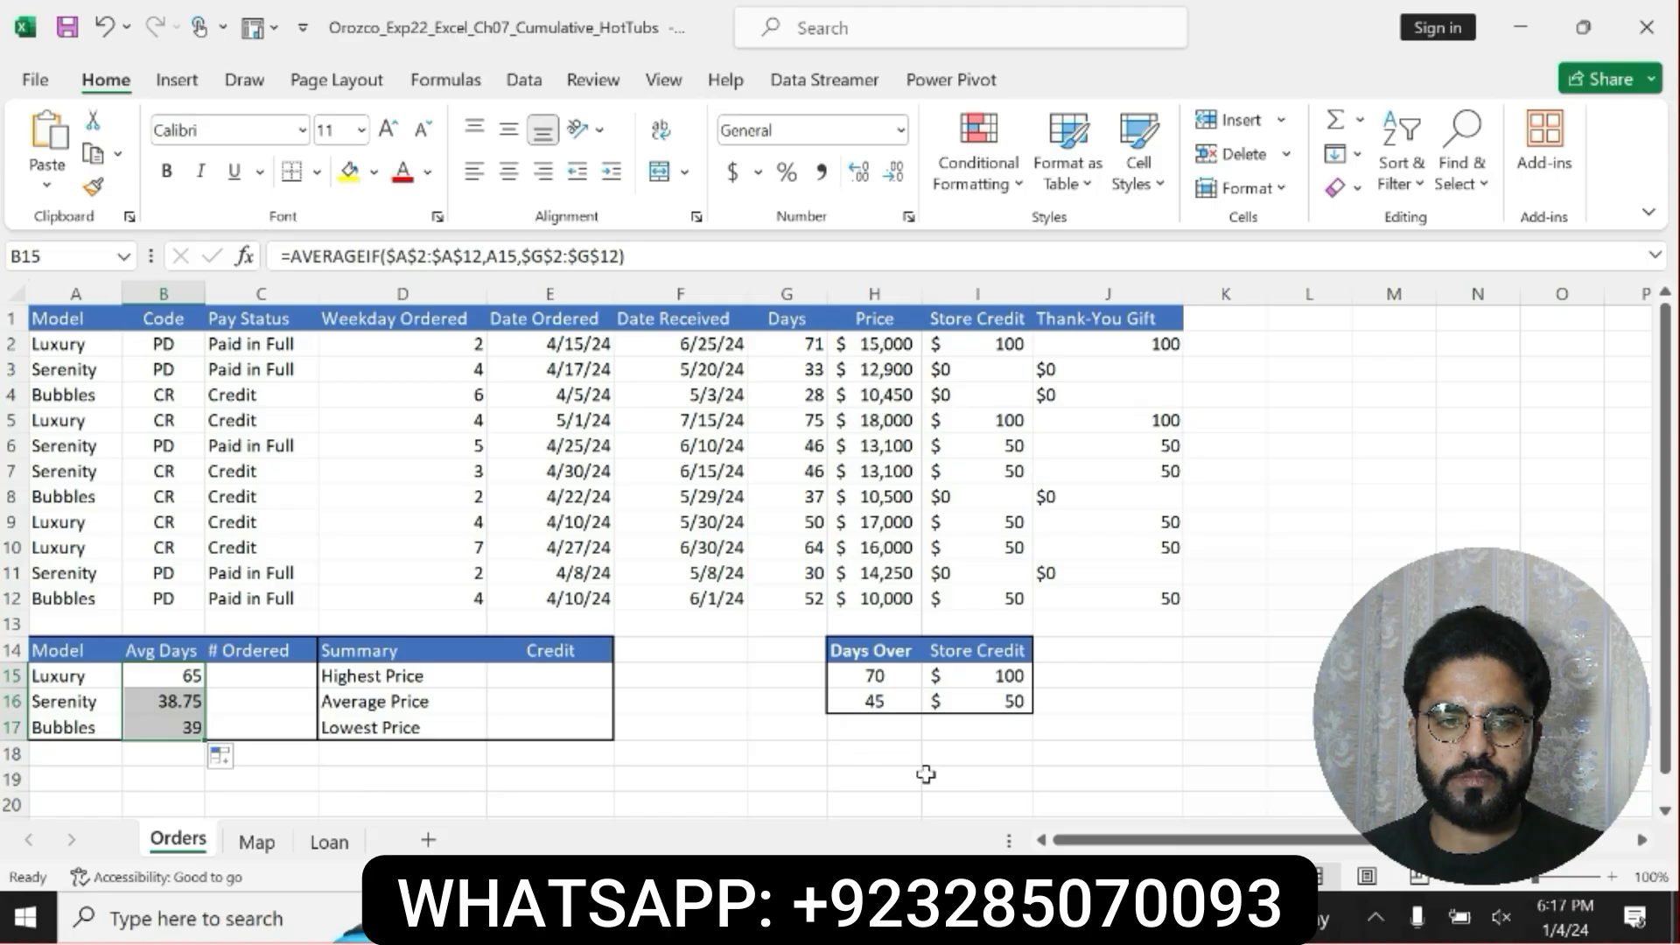
# Switch to Word and undo the bold and yellow highlighting on step 8's instructions.
pyautogui.click(935, 917)
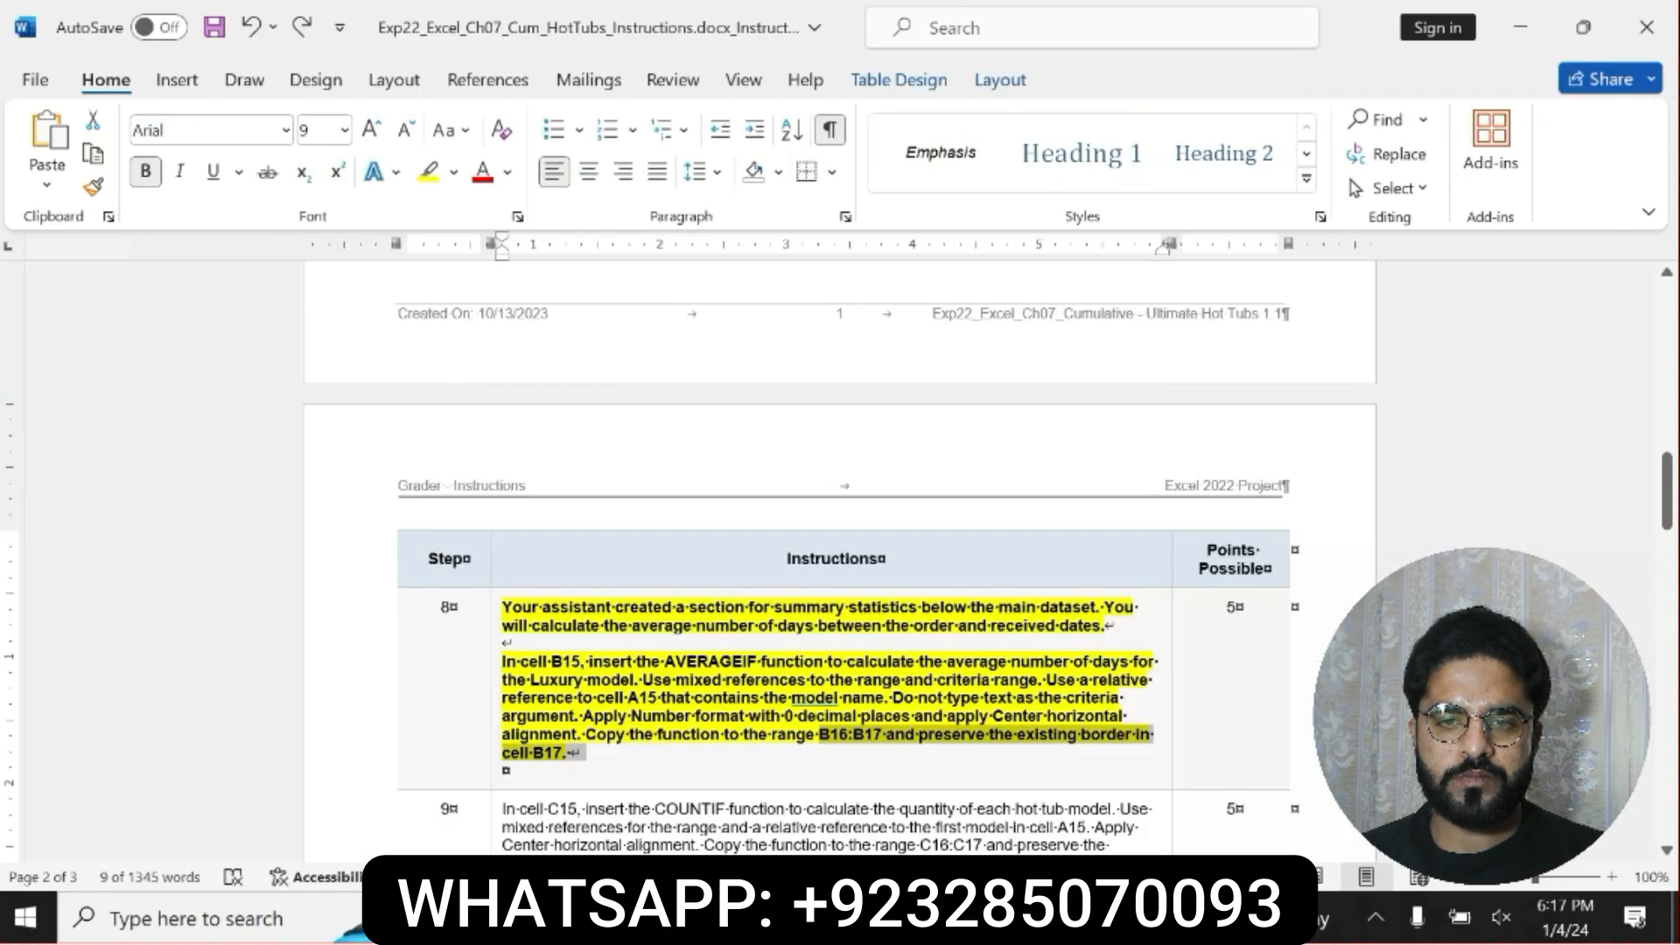
pyautogui.hotkey('ctrl', 'z')
pyautogui.hotkey('ctrl', 'z')
pyautogui.hotkey('ctrl', 'z')
# Make step 9's COUNTIF instructions bold with yellow highlighting and read through them.
pyautogui.moveTo(1666, 462); pyautogui.dragTo(1671, 515)
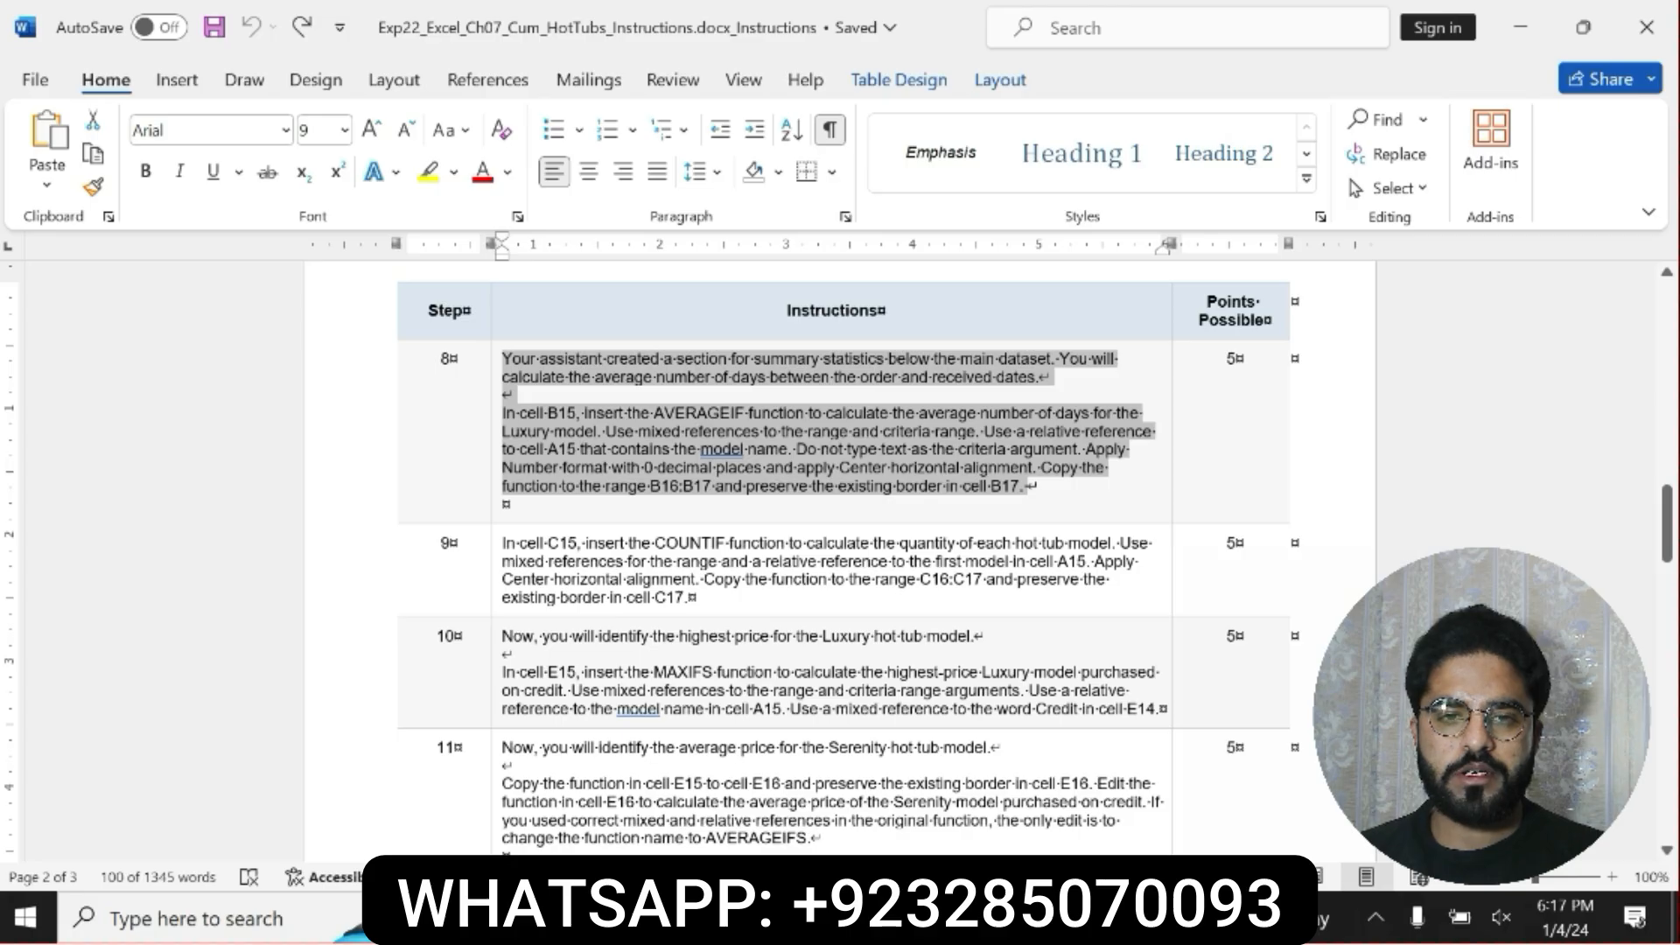
pyautogui.moveTo(501, 542); pyautogui.dragTo(694, 597)
pyautogui.click(704, 555)
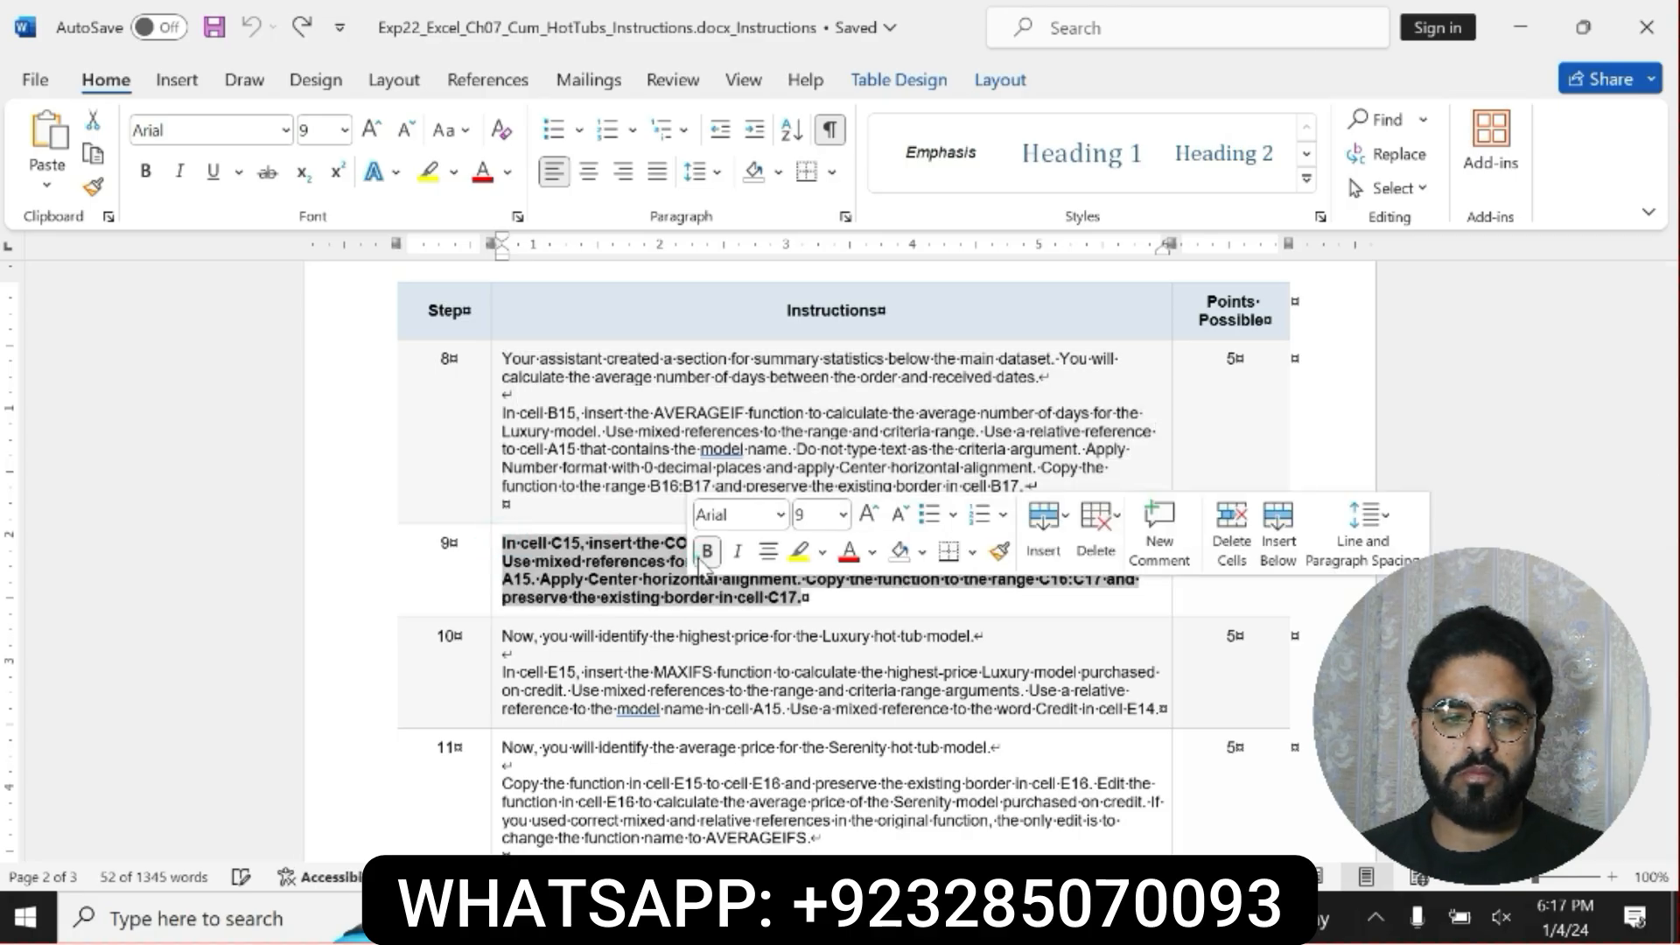
pyautogui.click(798, 551)
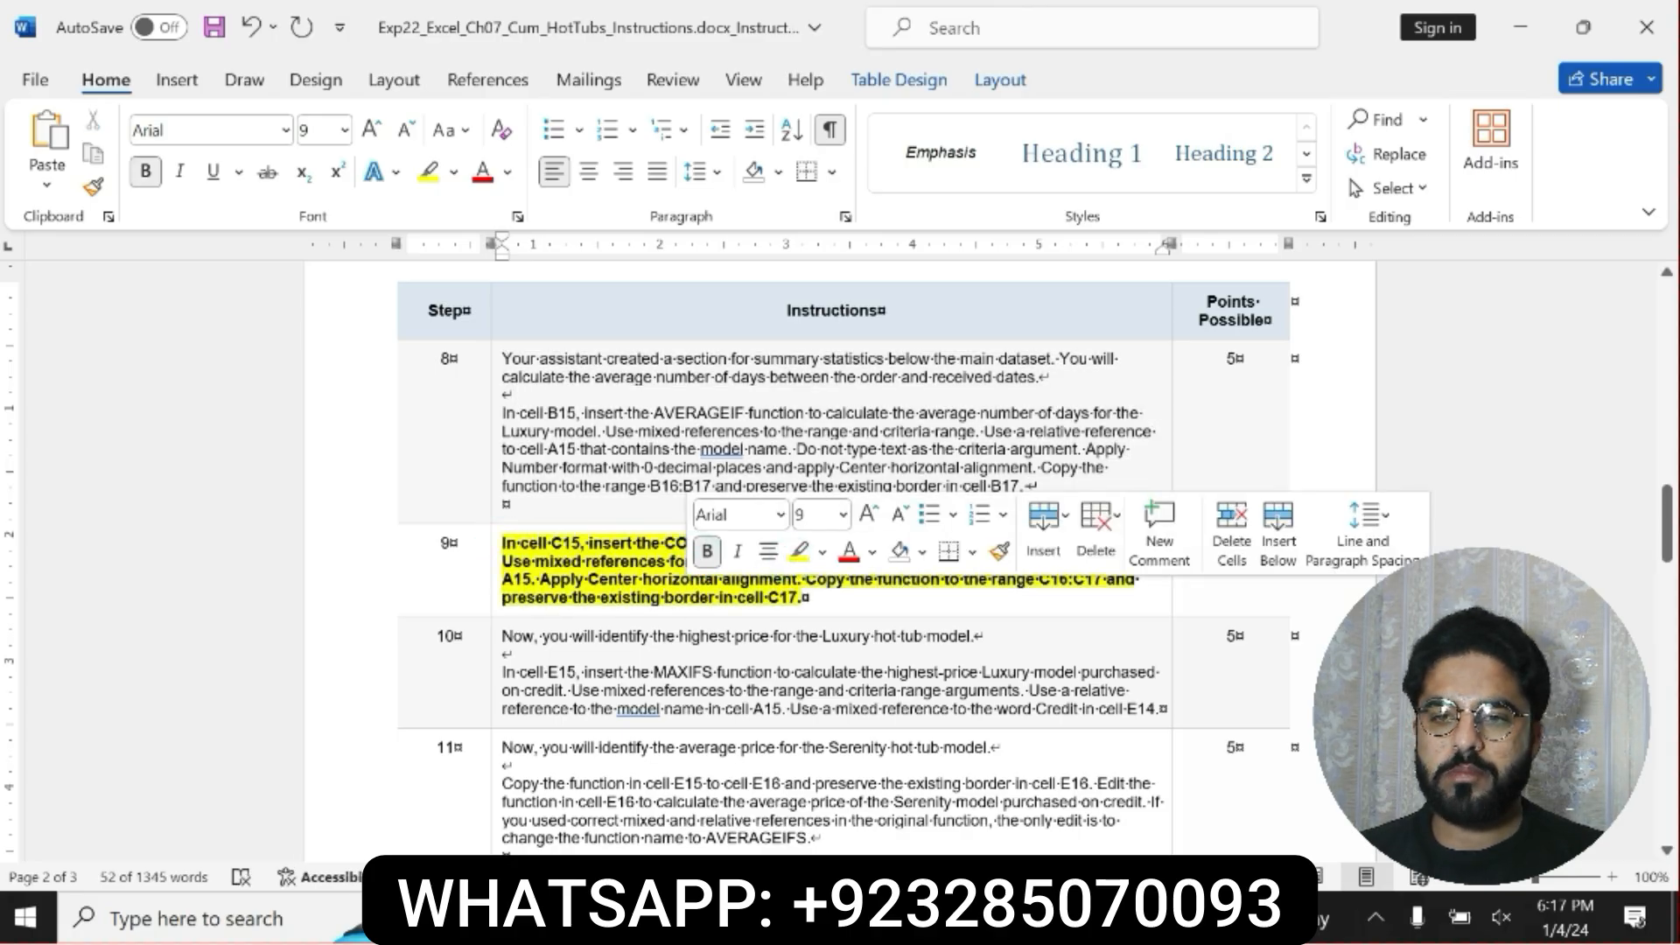
pyautogui.moveTo(665, 544); pyautogui.dragTo(805, 598)
pyautogui.click(503, 544)
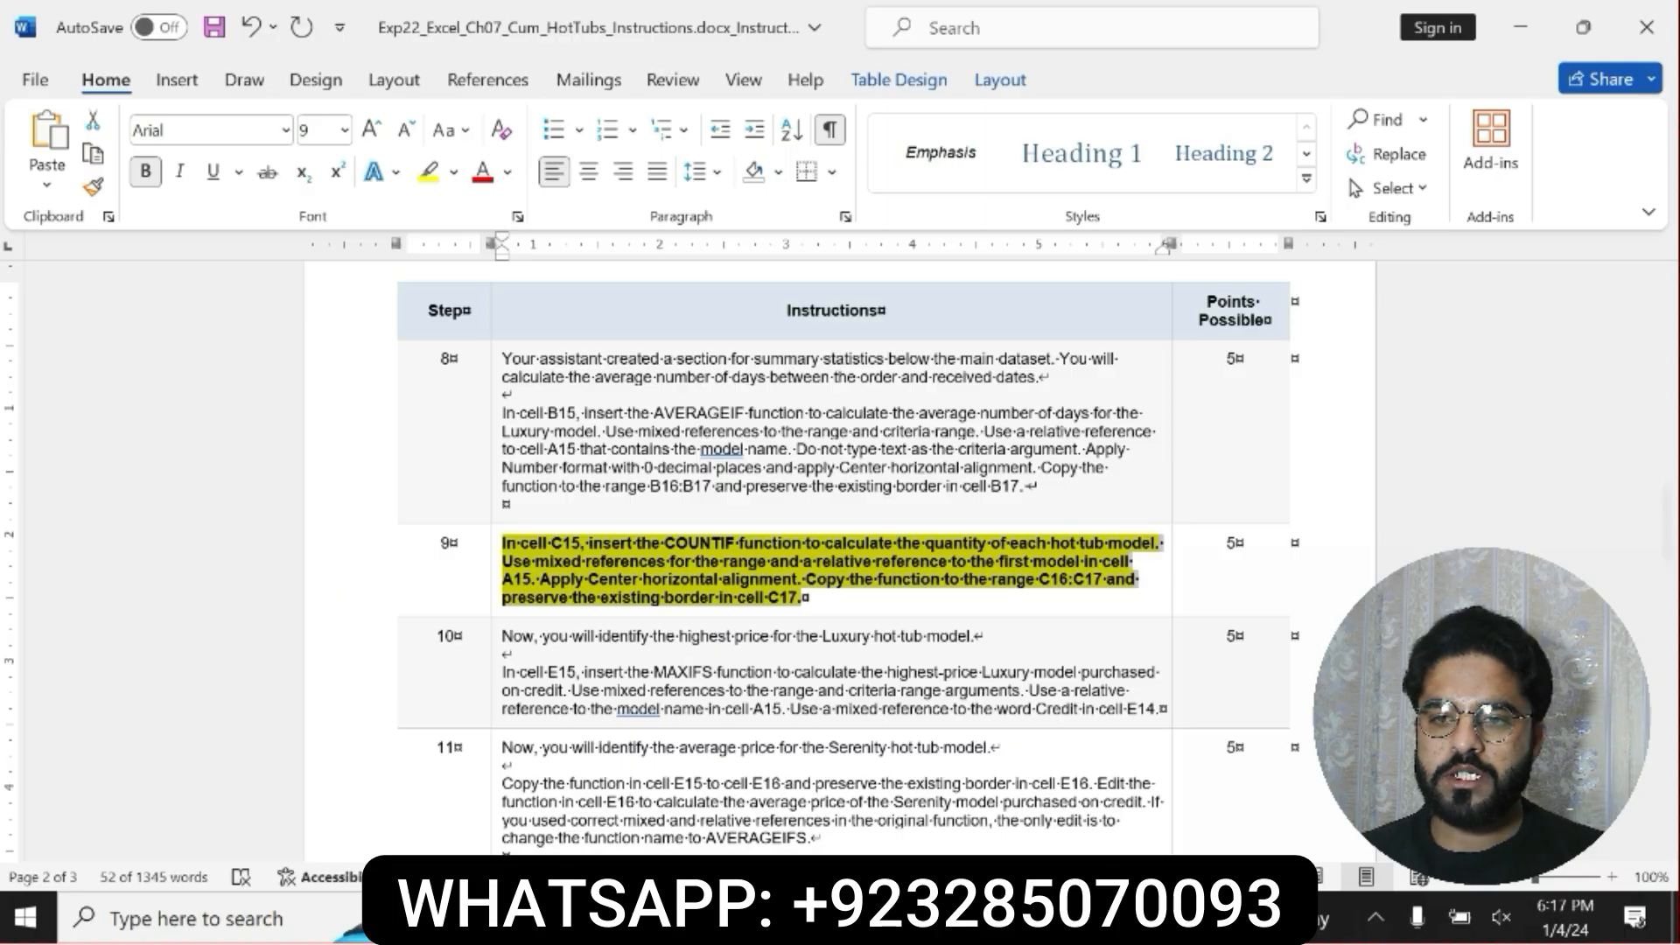
# Switch to Excel and start a COUNTIF formula in cell C15, the Luxury model's # Ordered cell.
pyautogui.hotkey('alt', 'Tab')
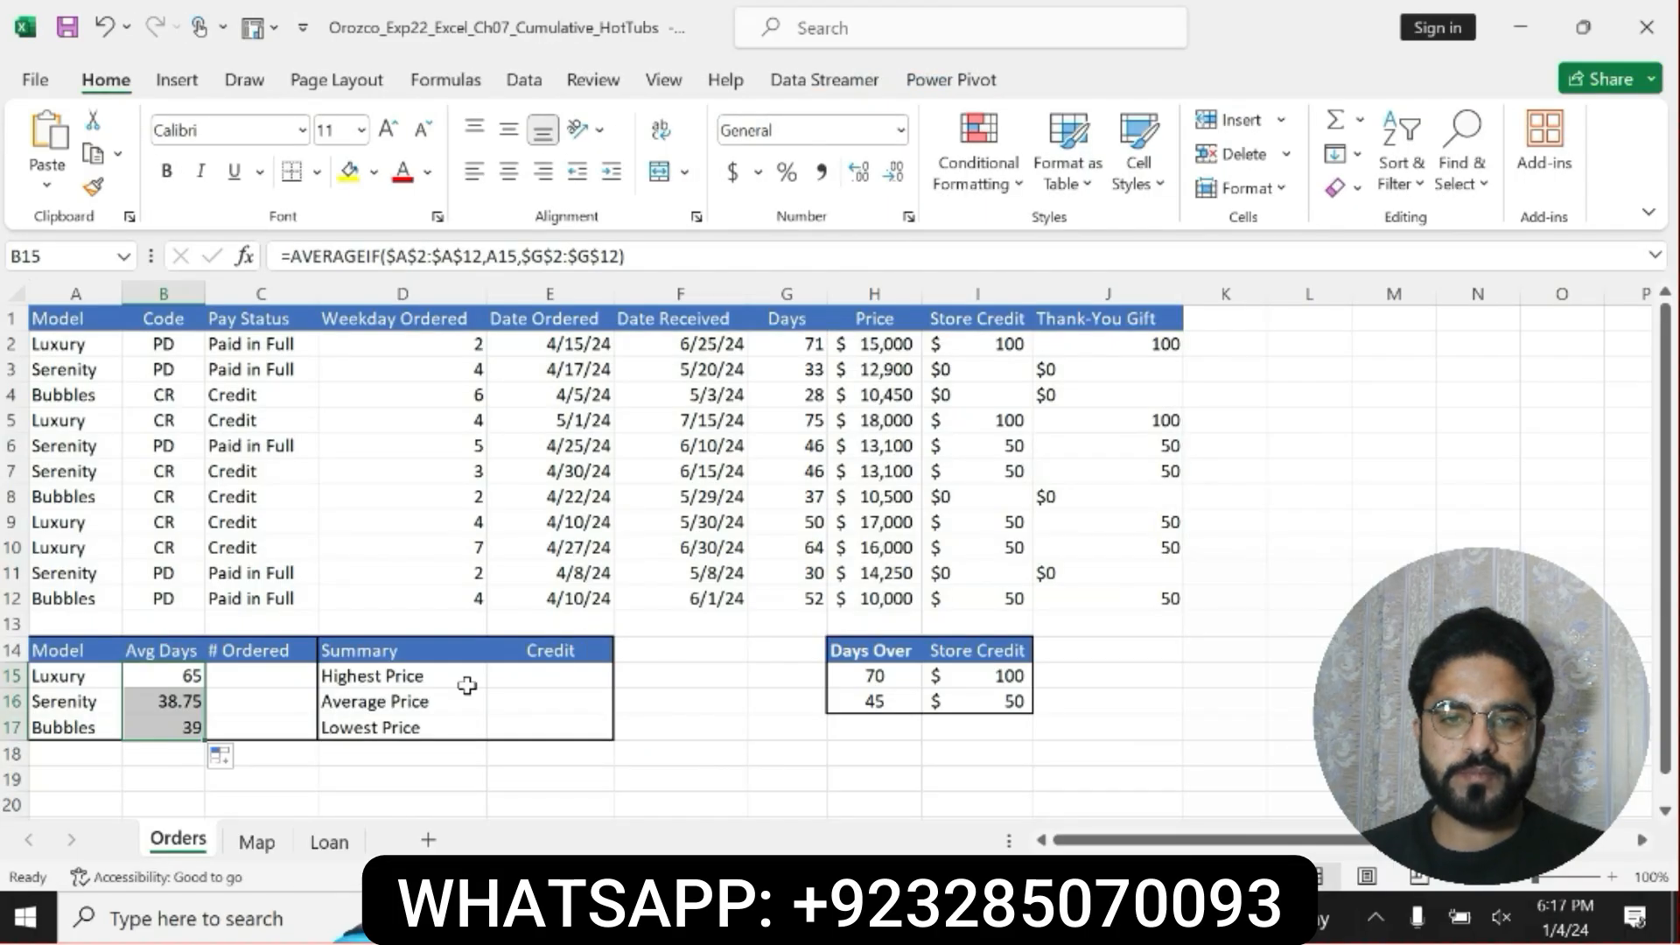
pyautogui.click(267, 682)
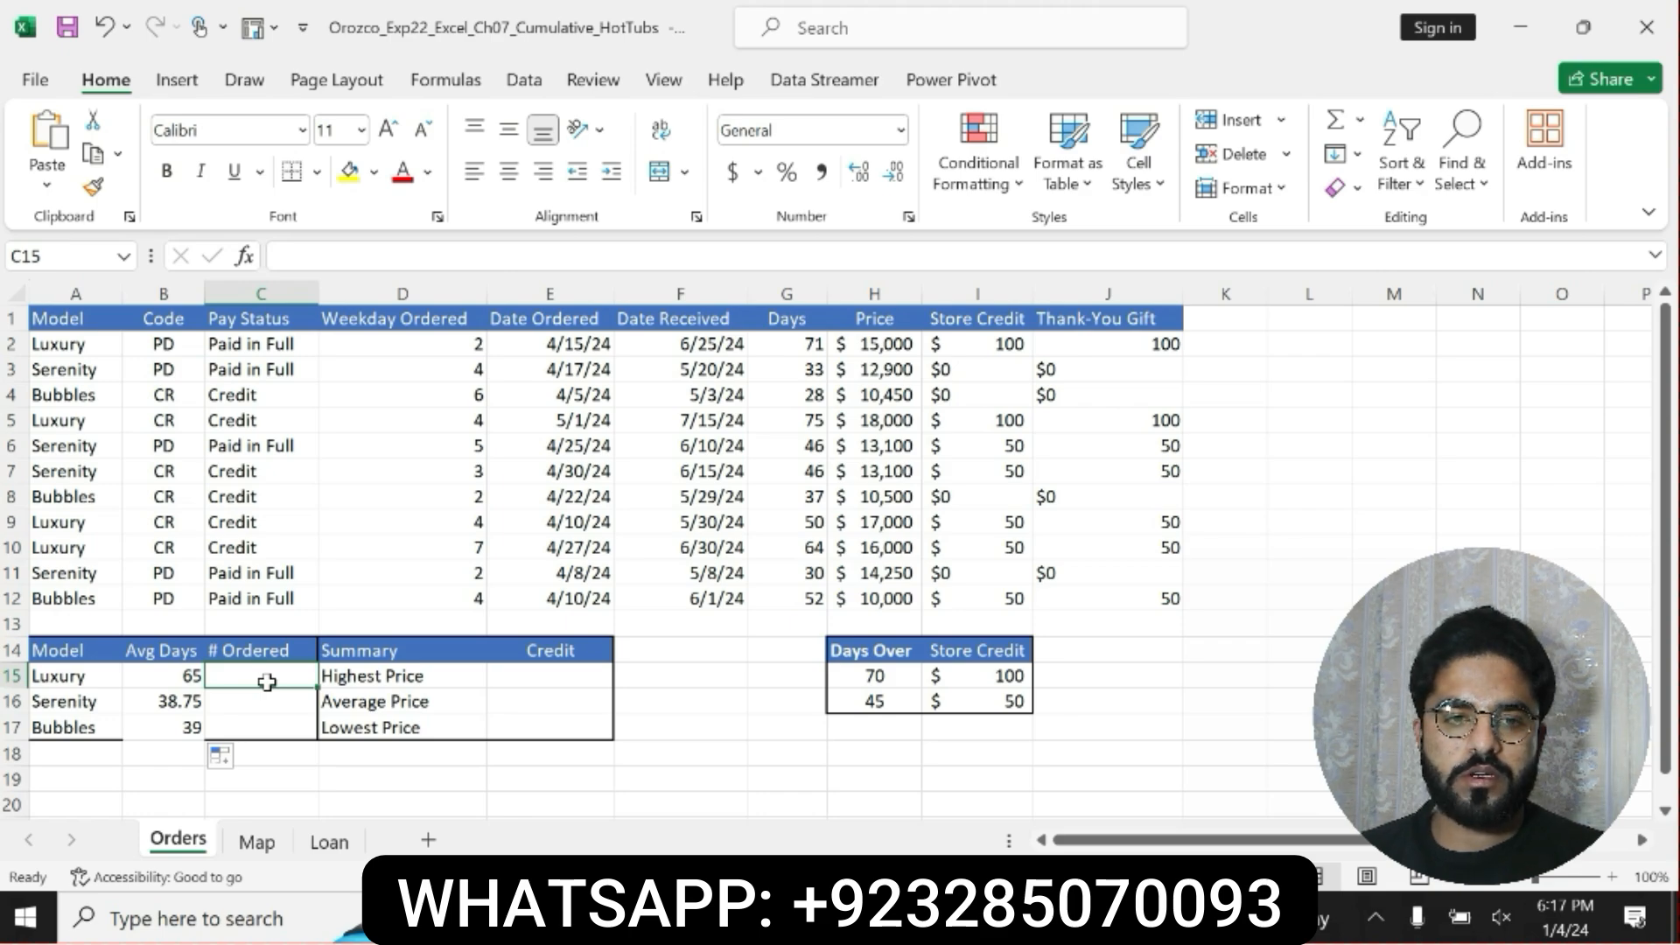
pyautogui.write('=')
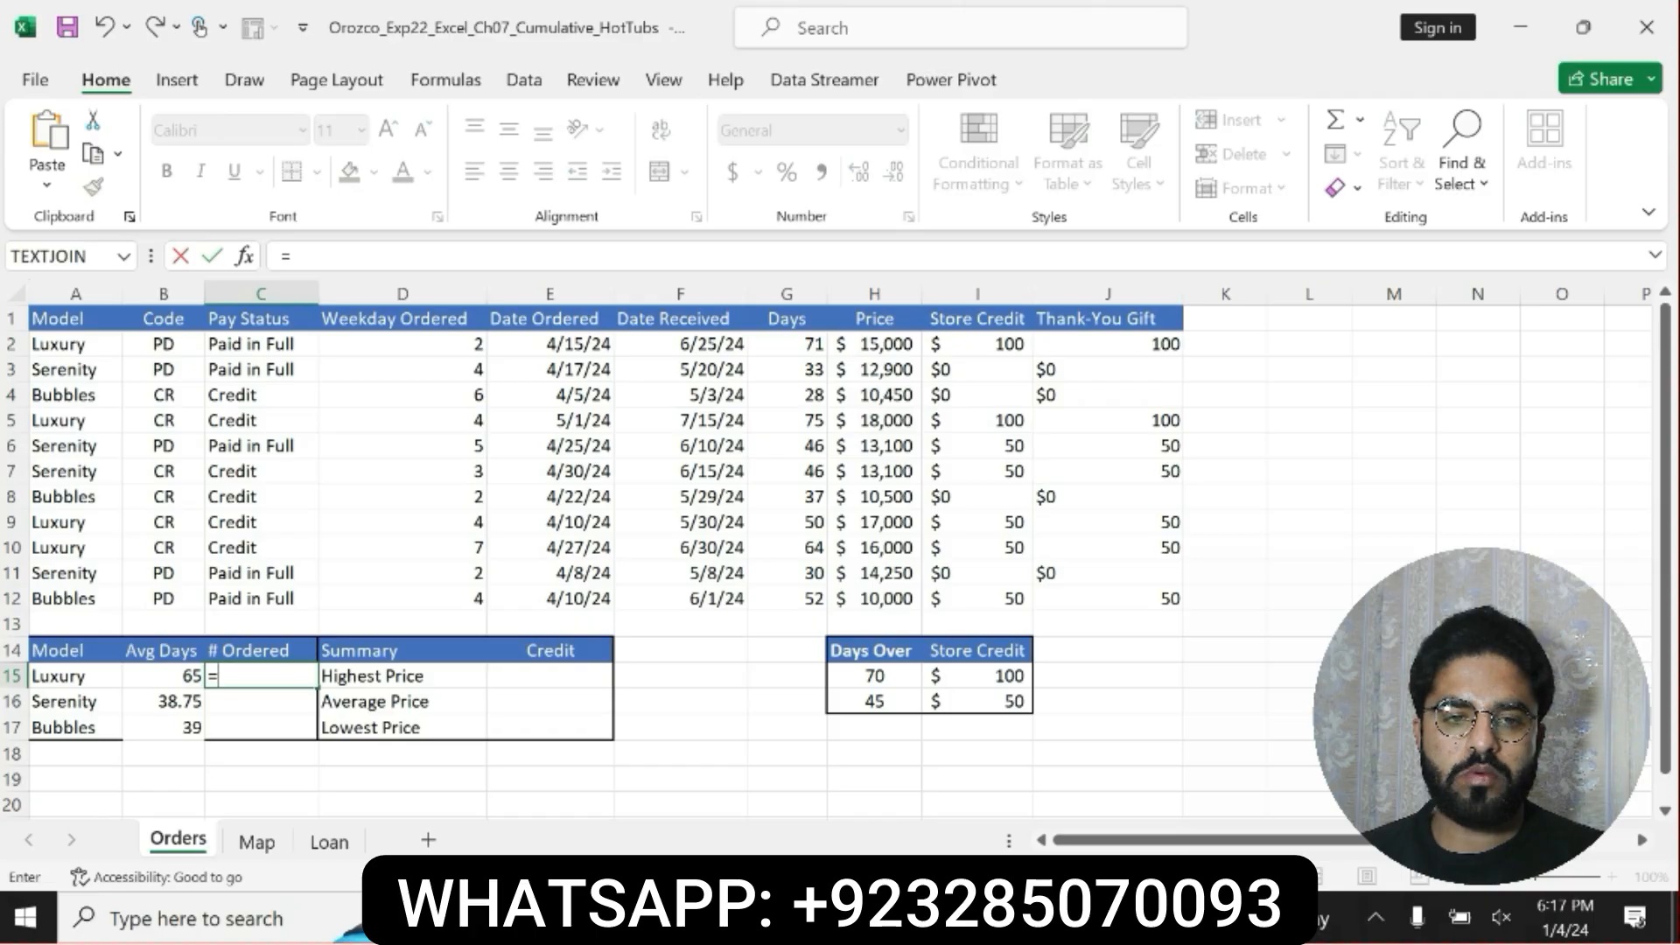
pyautogui.write('C')
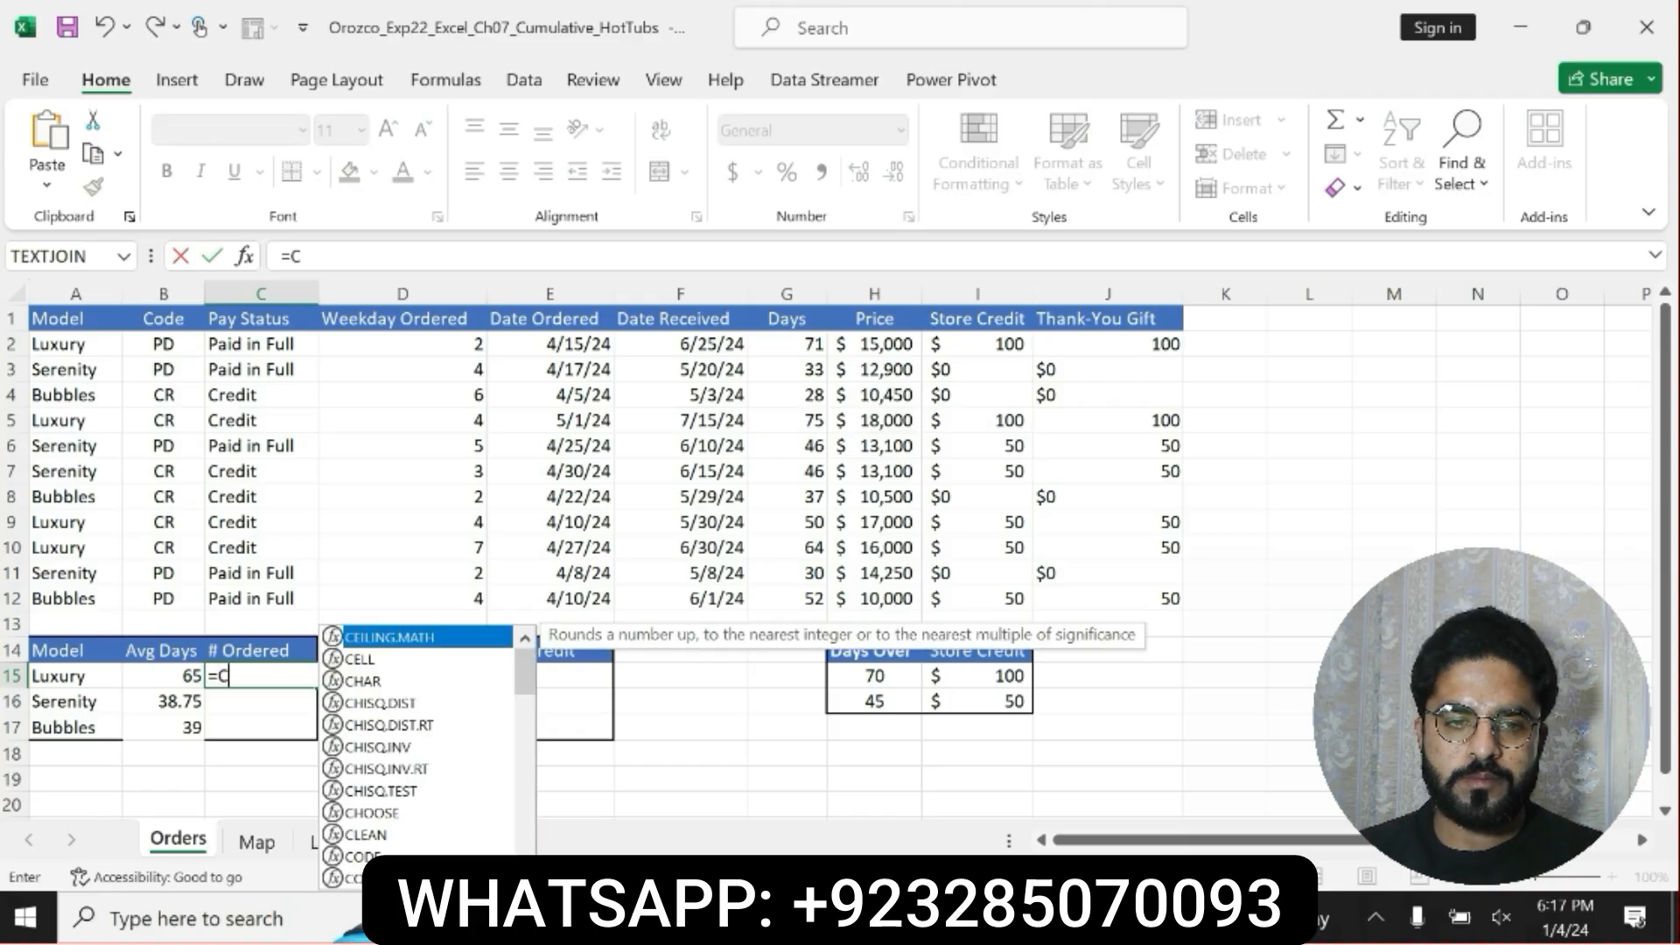
pyautogui.write('OUN')
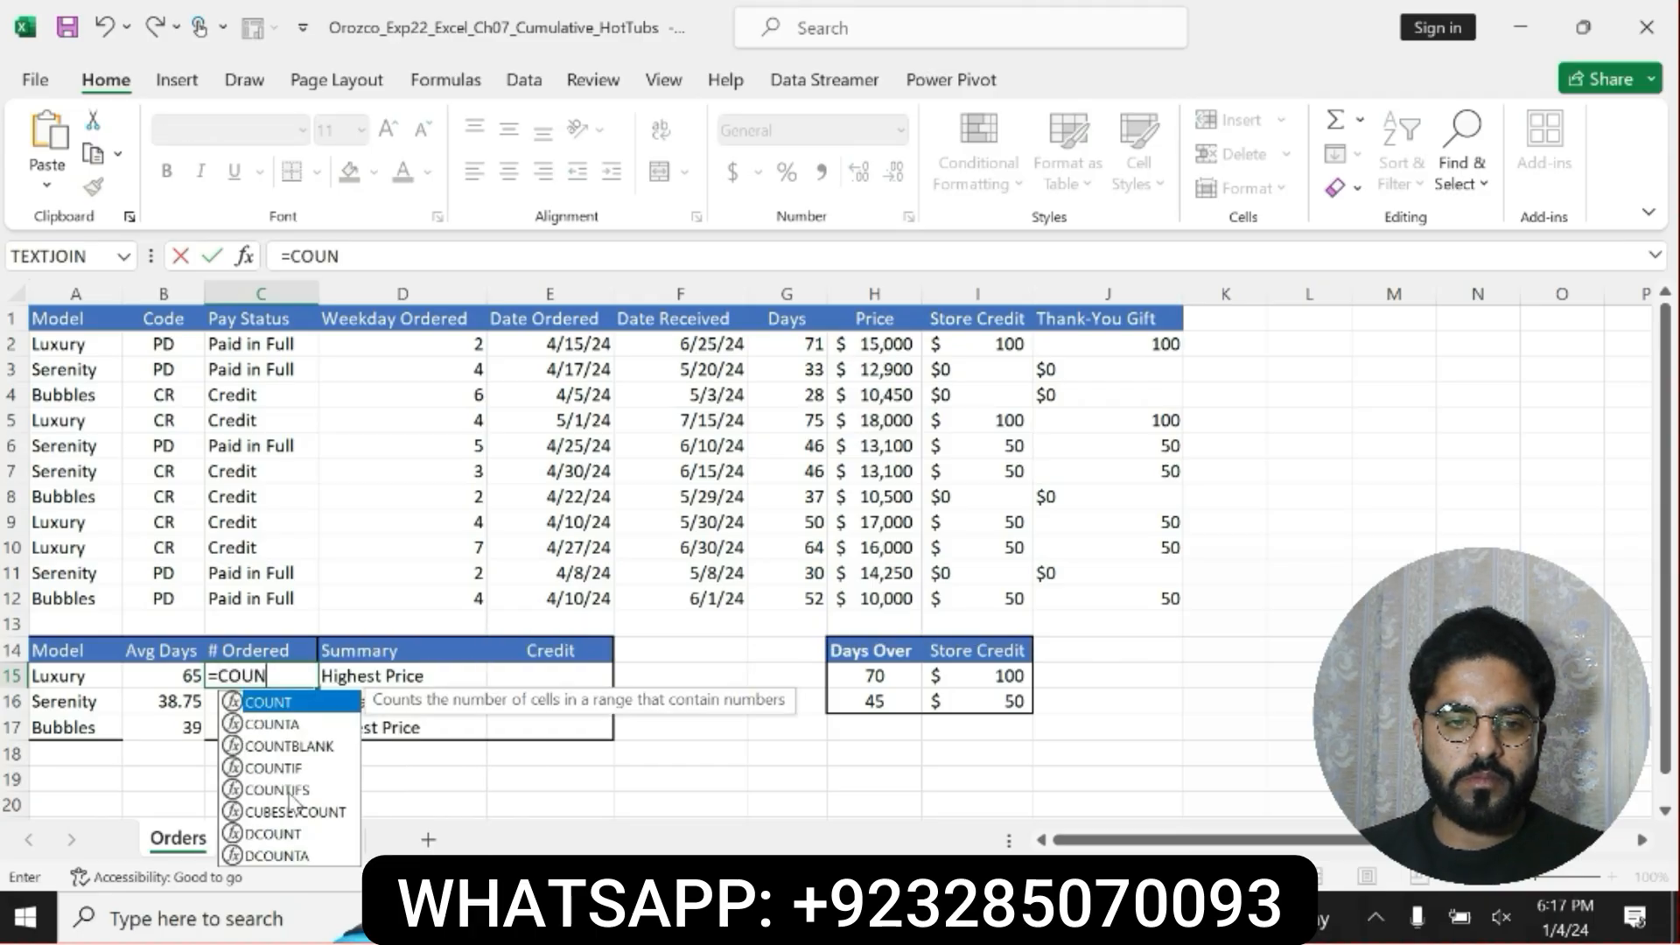
pyautogui.doubleClick(282, 767)
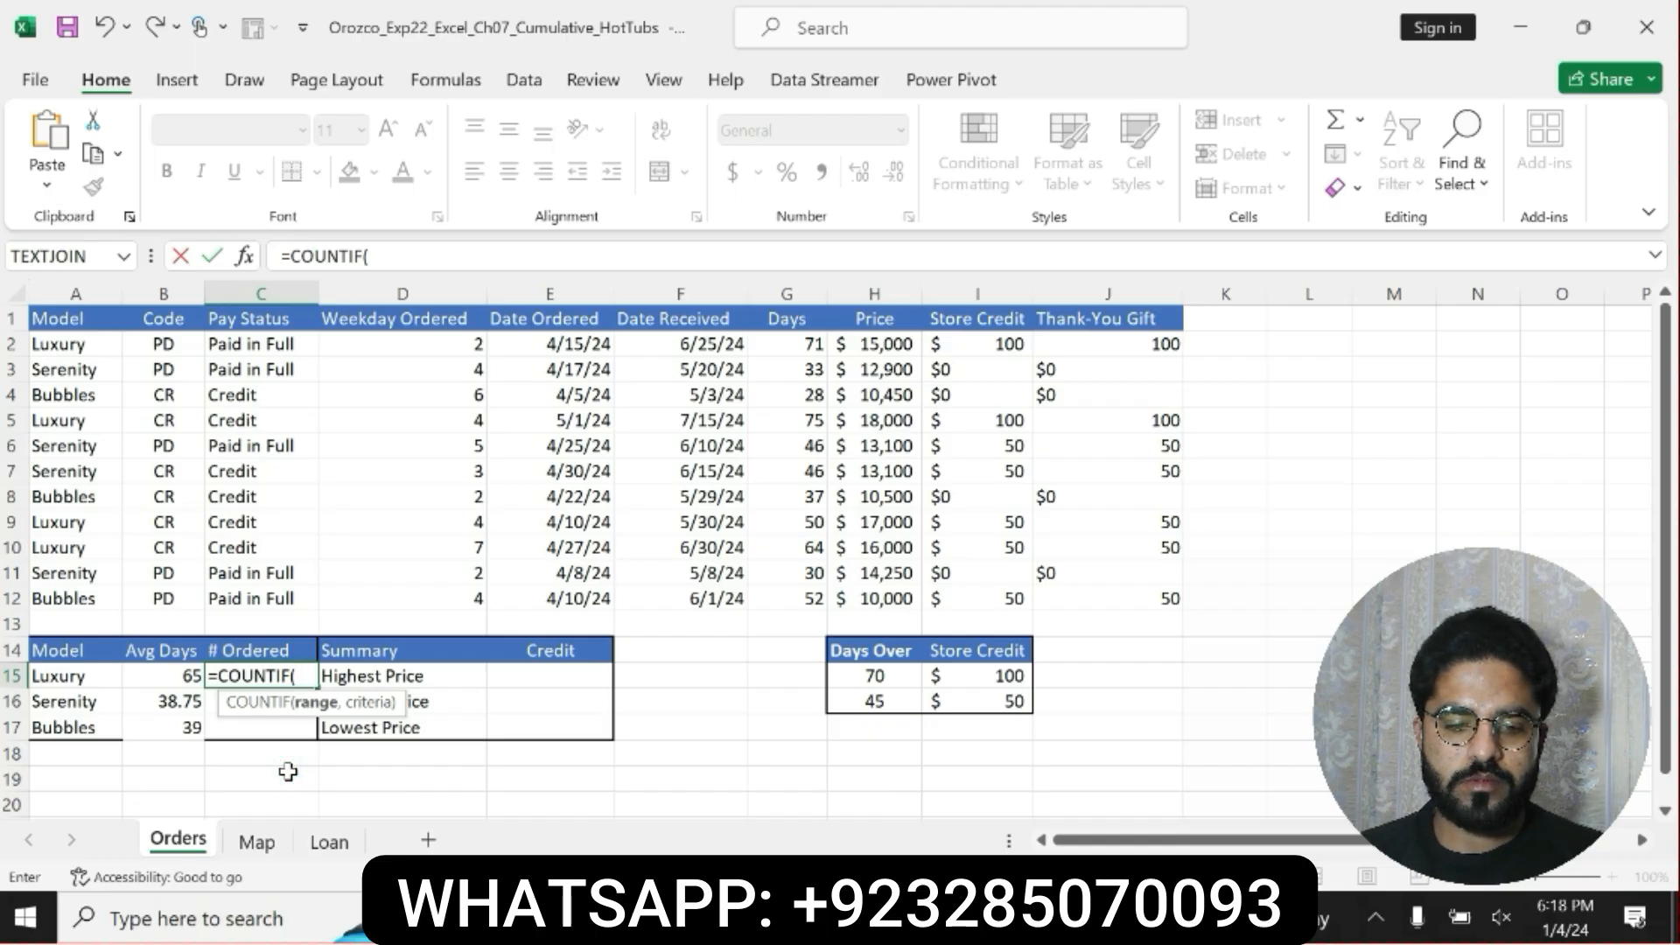
# Complete the COUNTIF formula in C15 with the locked range $A$2:$A$12 and the relative criteria A15.
pyautogui.write('A2:')
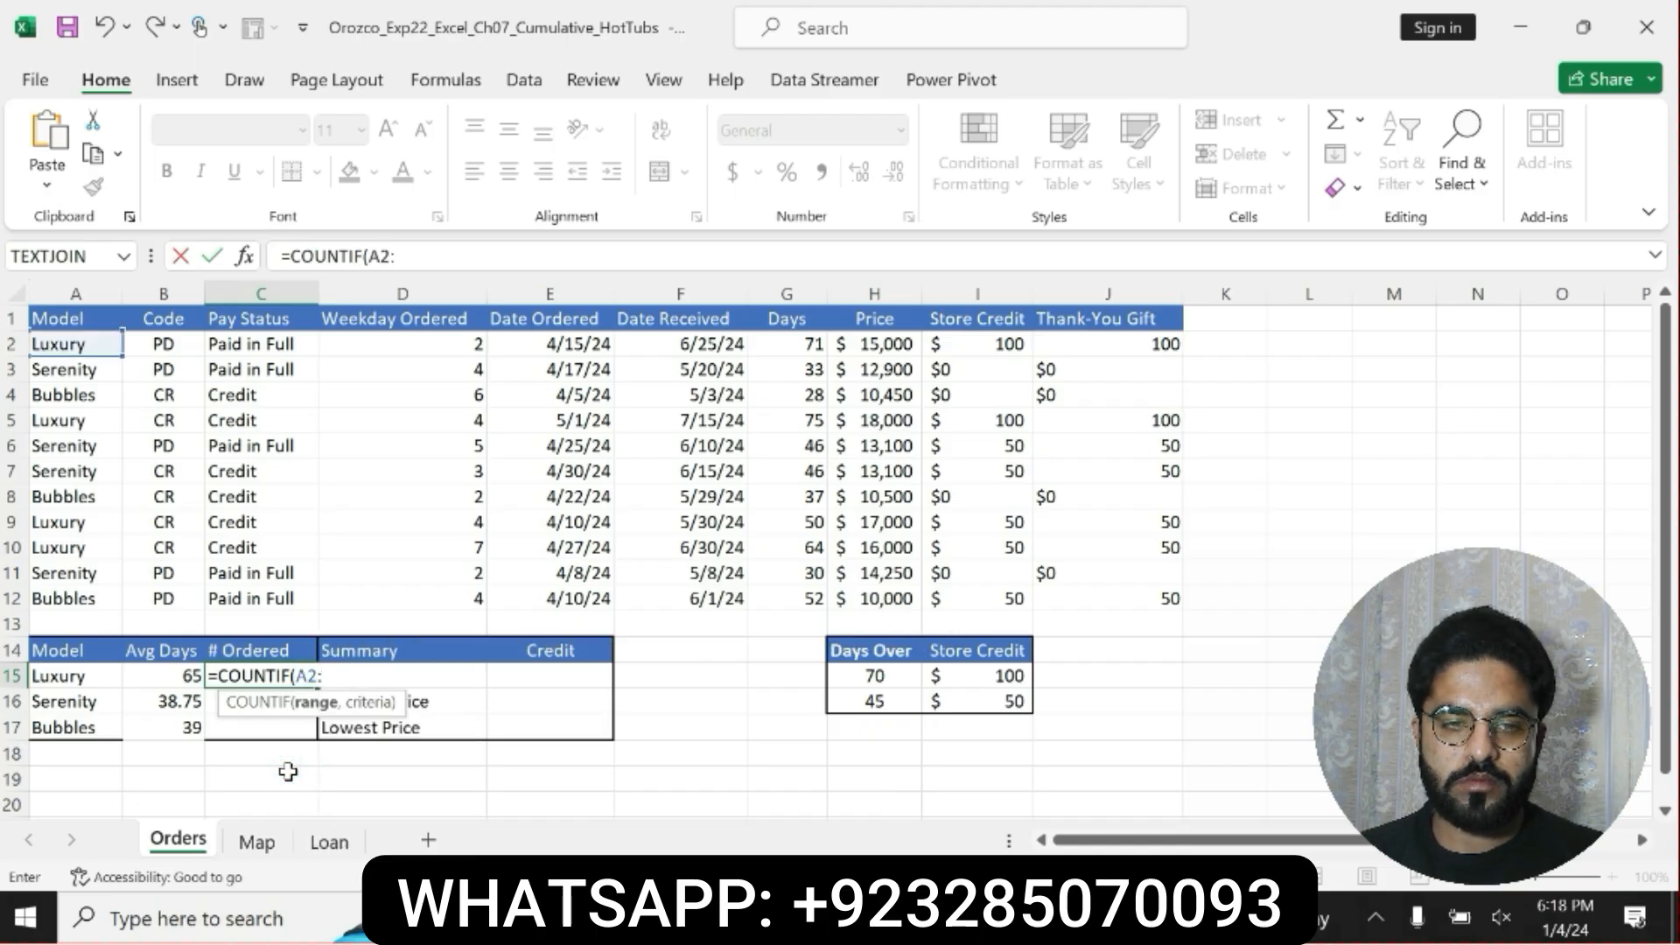
pyautogui.write('A12')
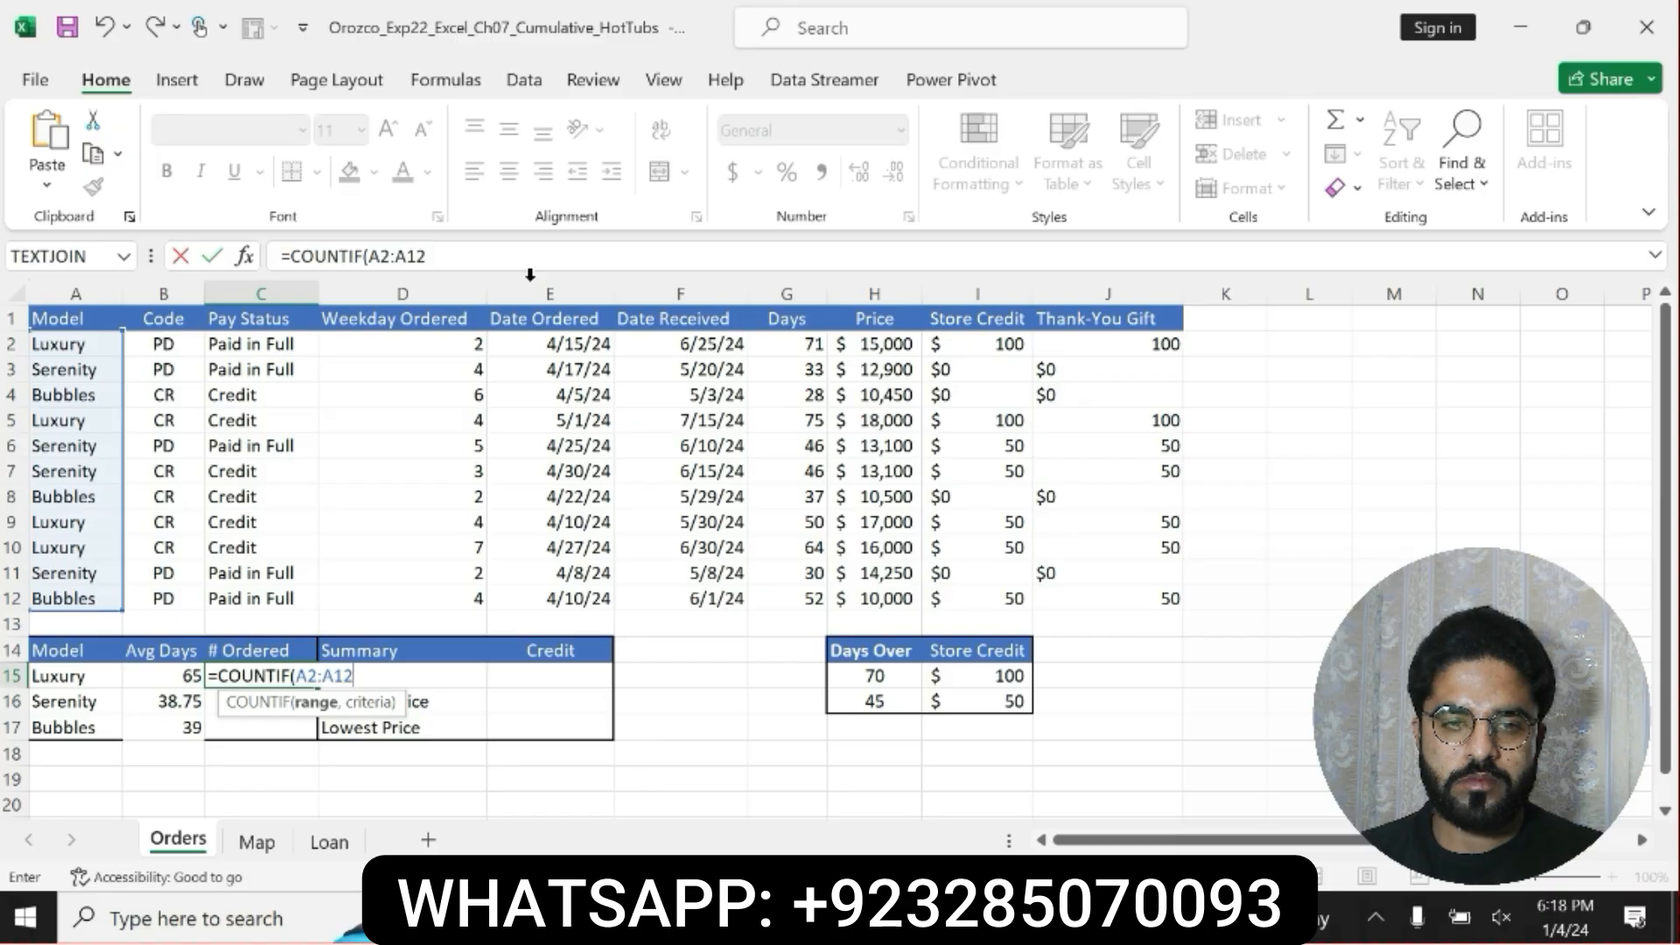
pyautogui.doubleClick(376, 255)
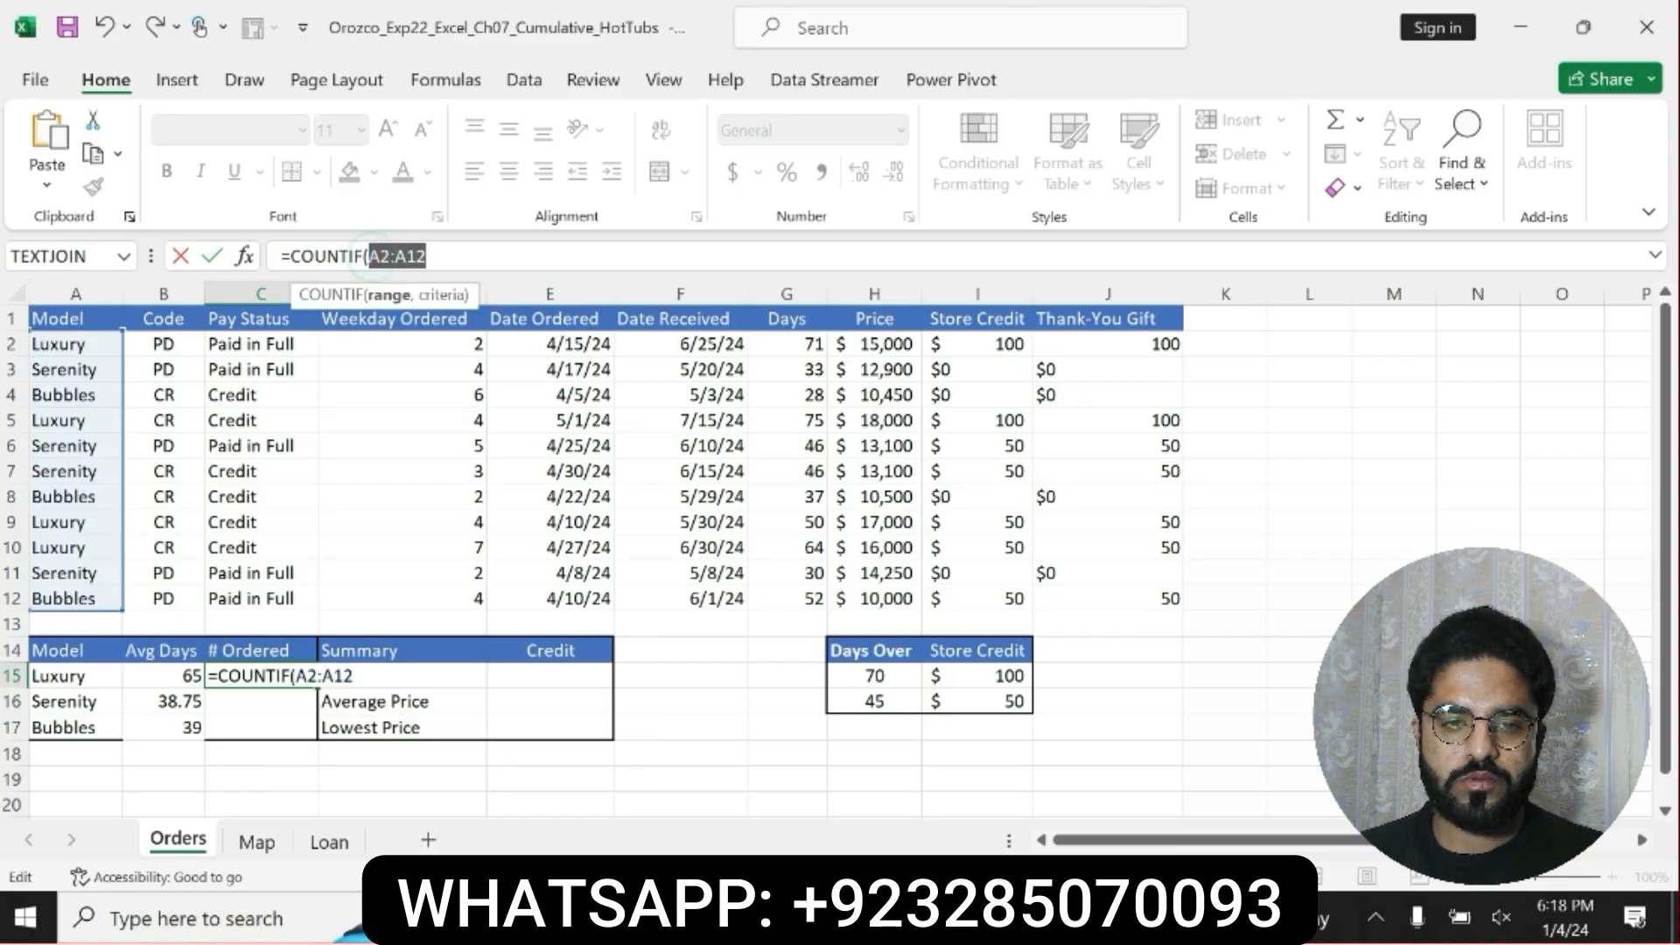
pyautogui.press('F4')
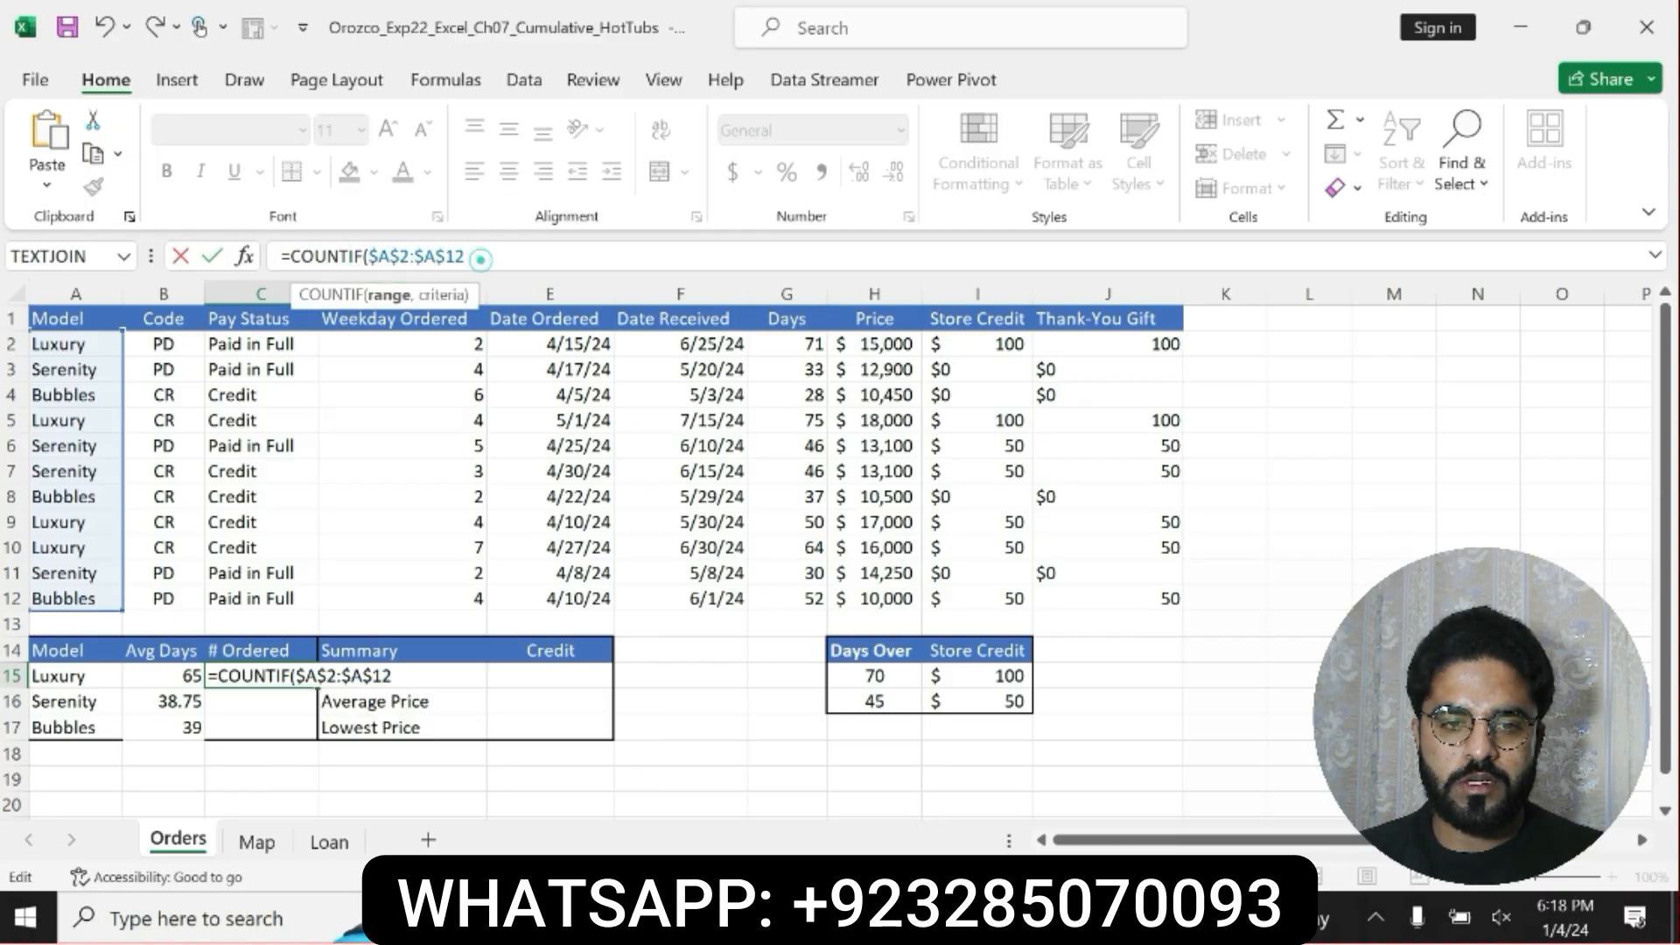
pyautogui.click(481, 258)
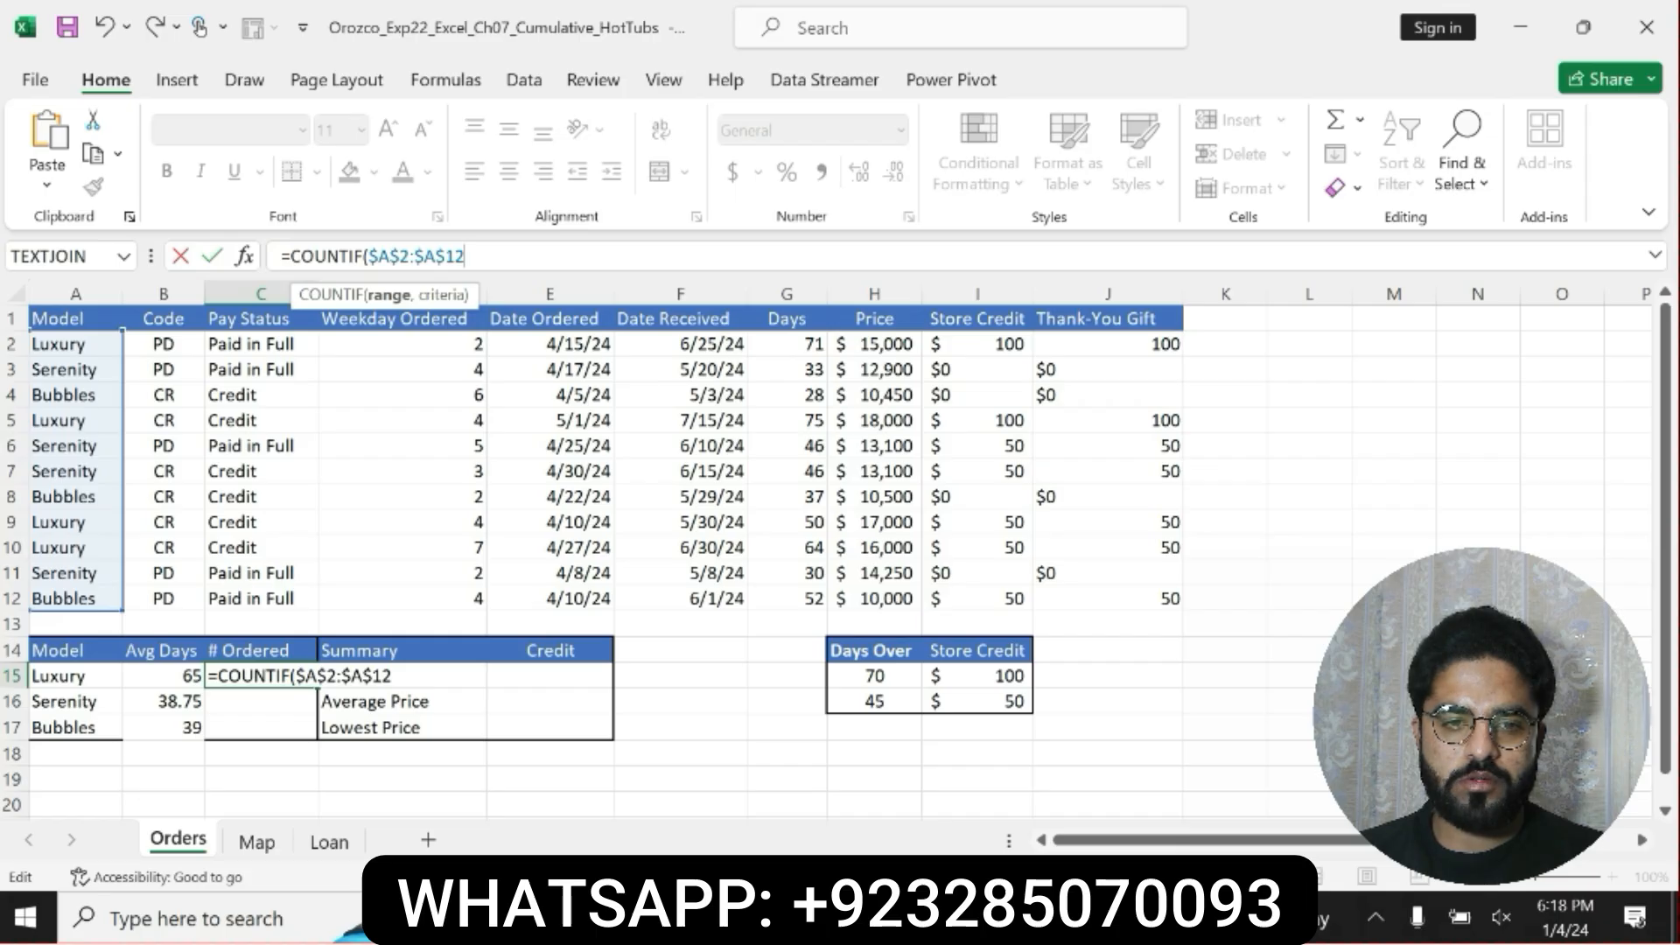
pyautogui.write(',A15')
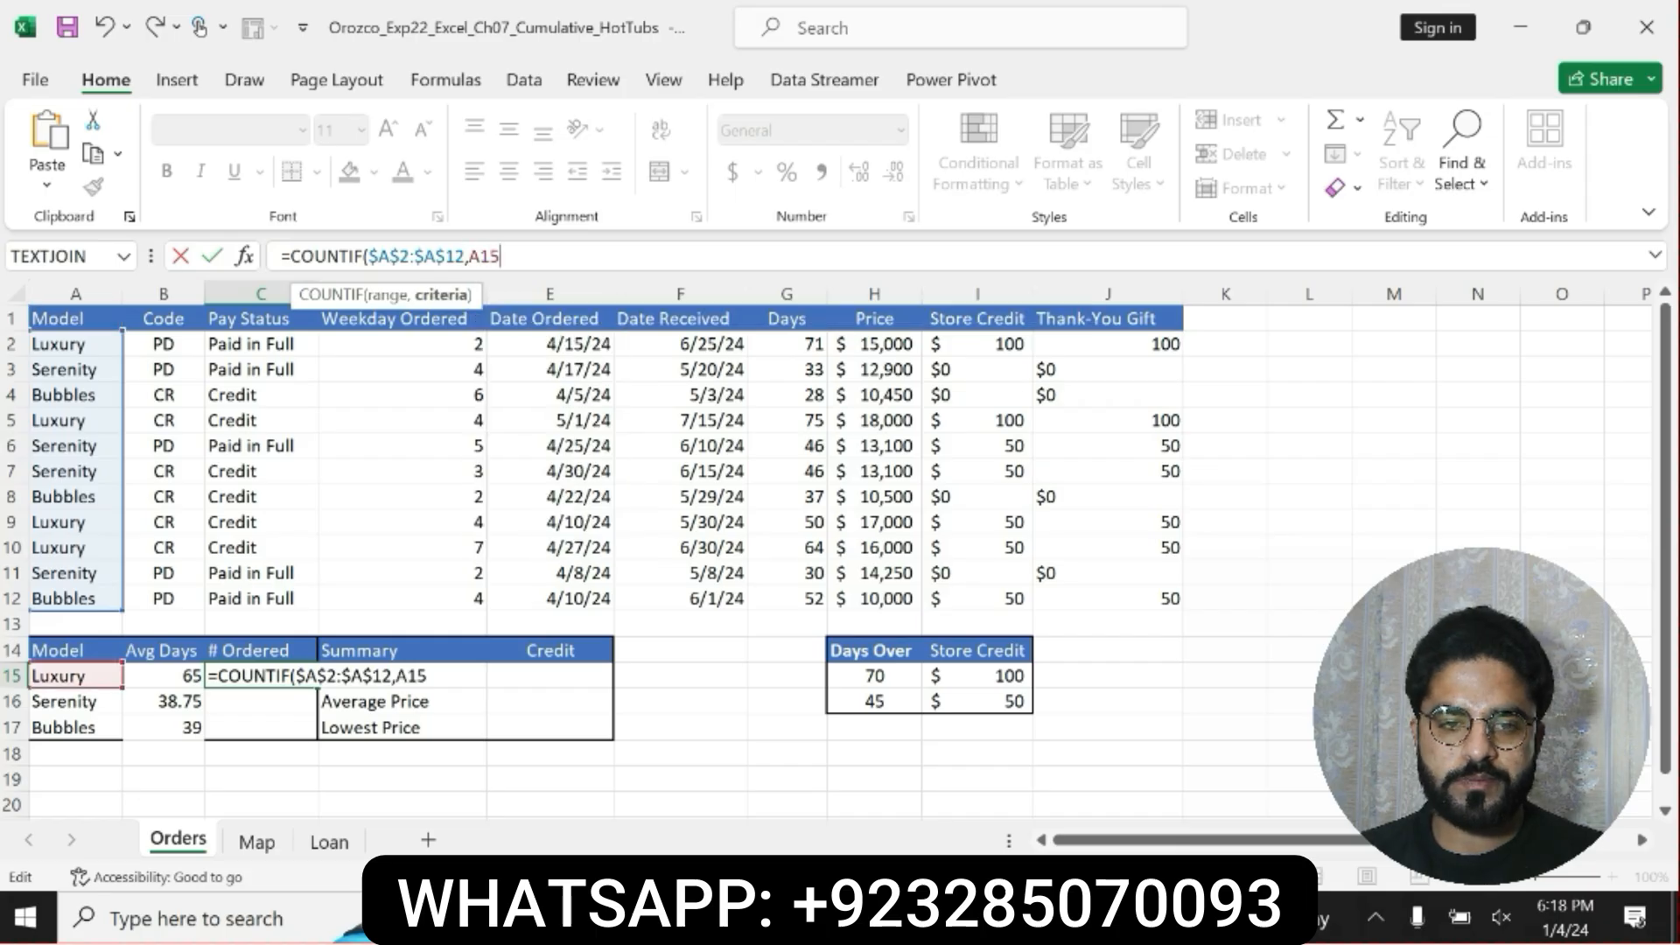
pyautogui.press('Return')
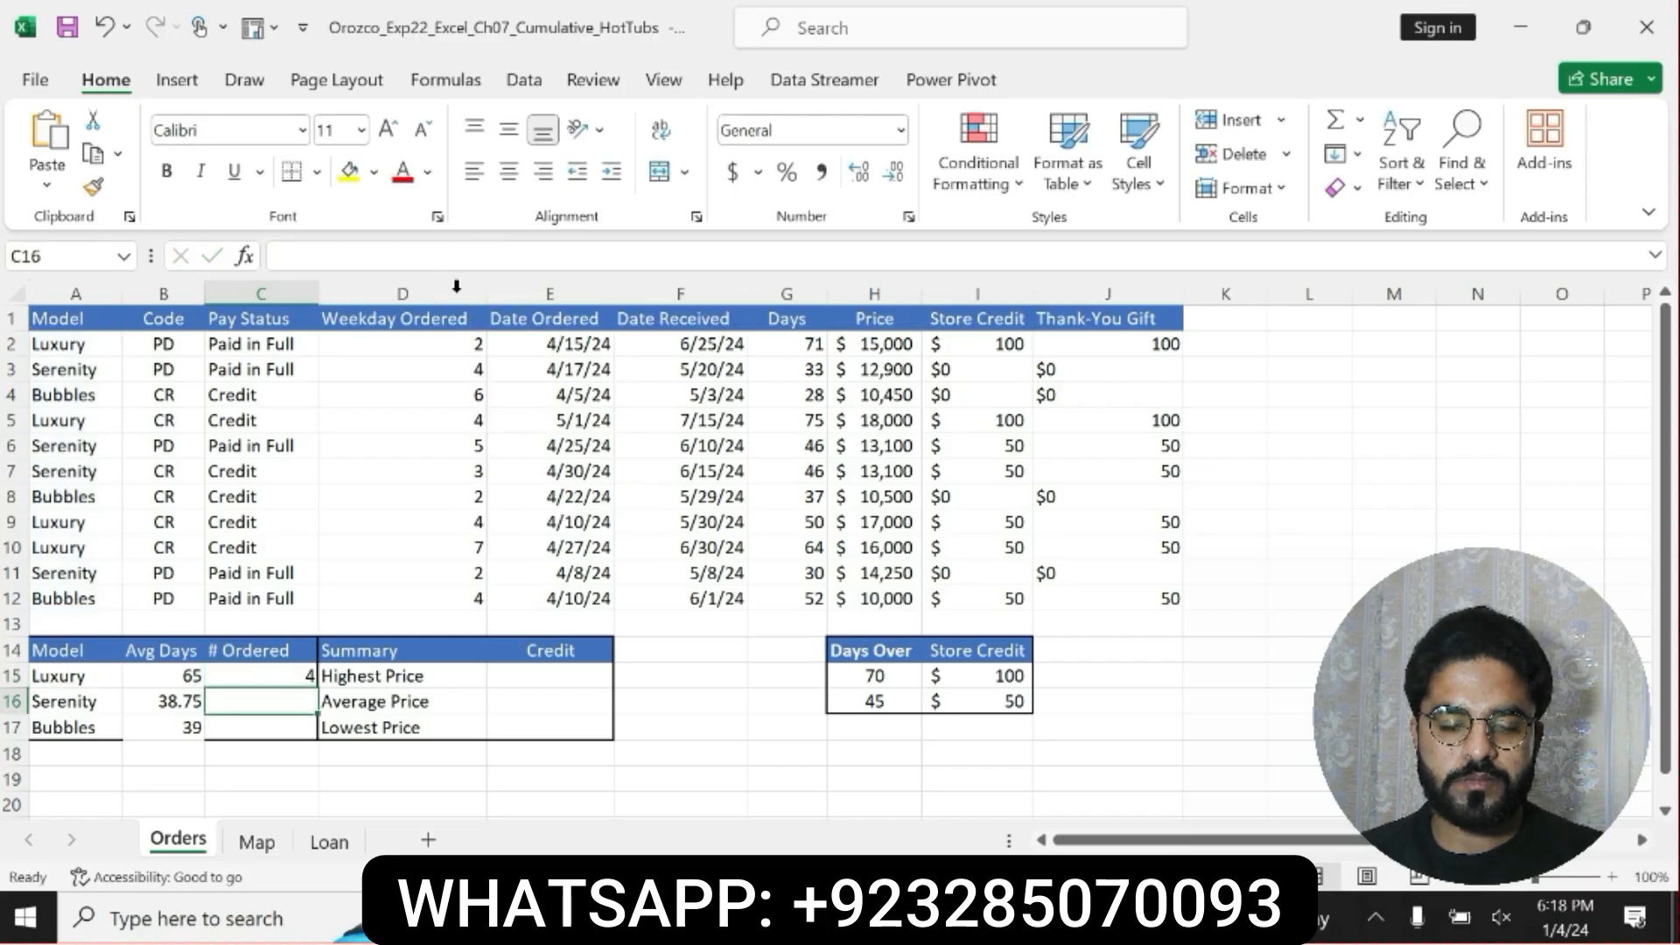
# Check the copy instruction in step 9 in Word, and in Excel copy C15's COUNTIF formula down to C16:C17.
pyautogui.click(286, 669)
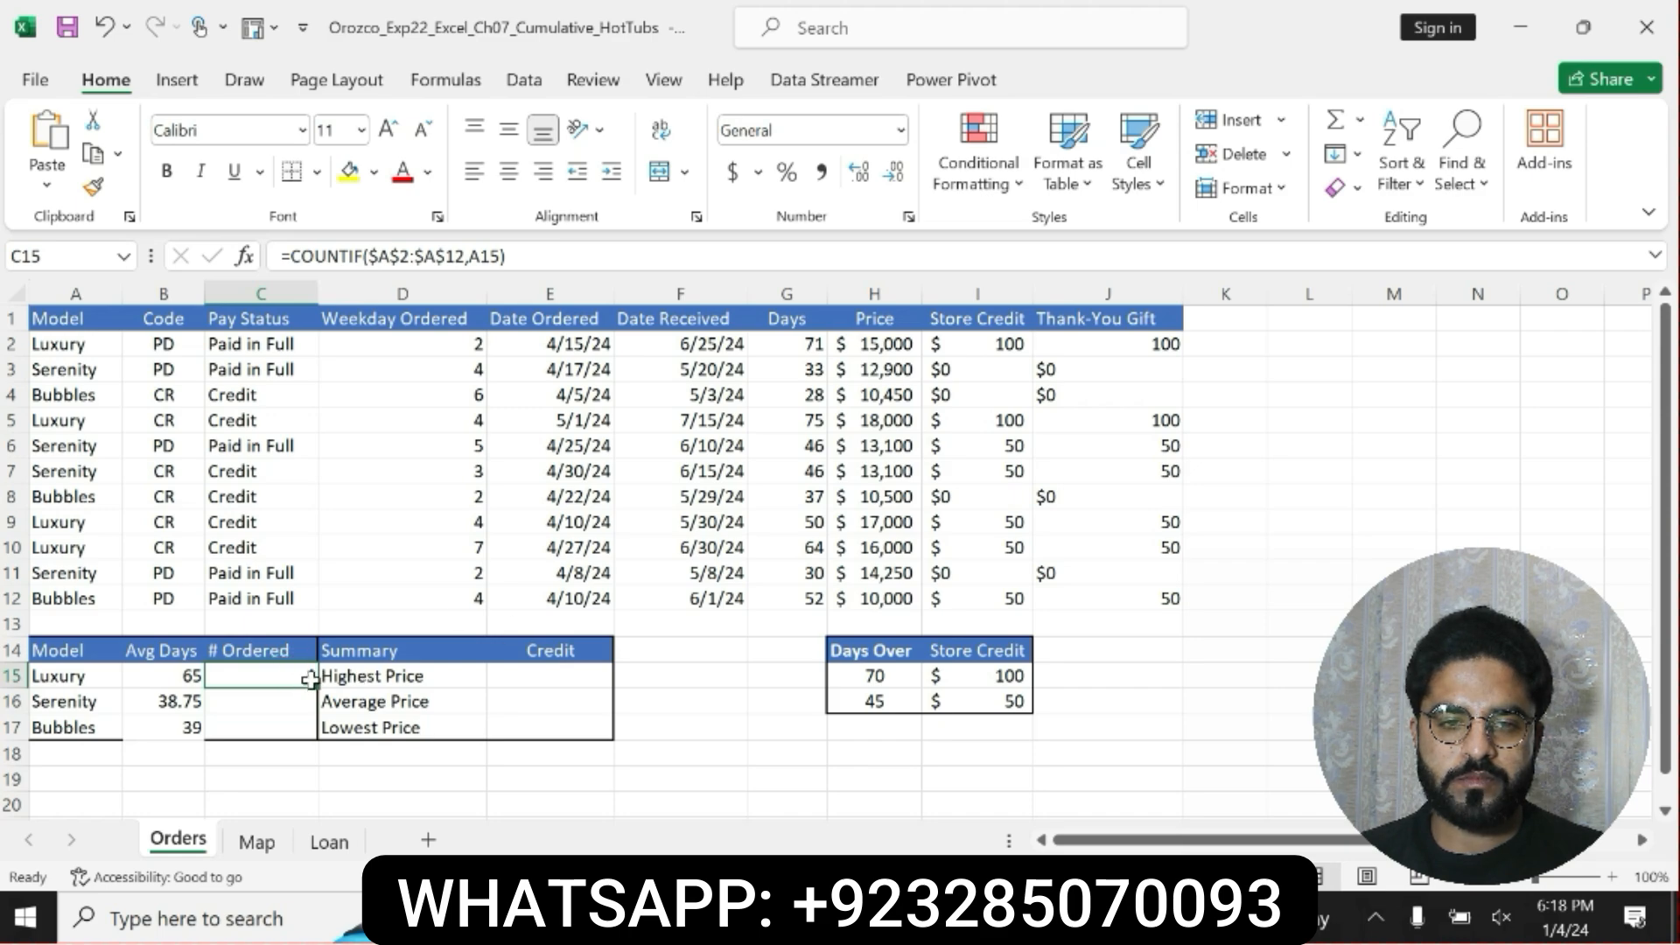
pyautogui.click(1007, 918)
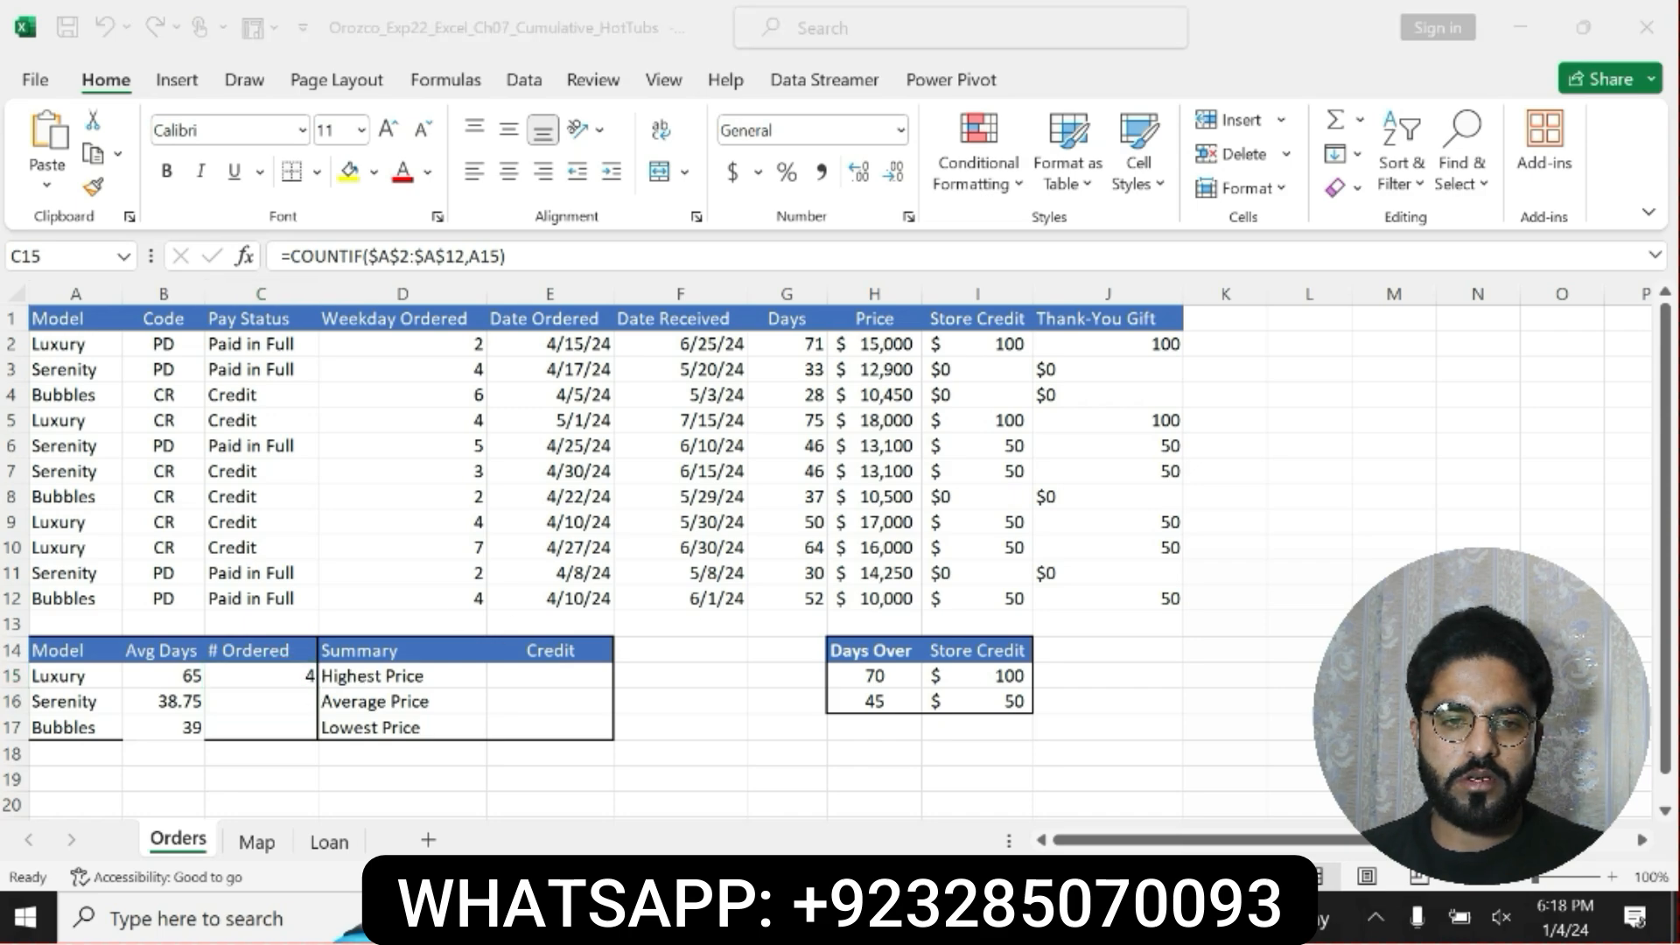
pyautogui.click(793, 570)
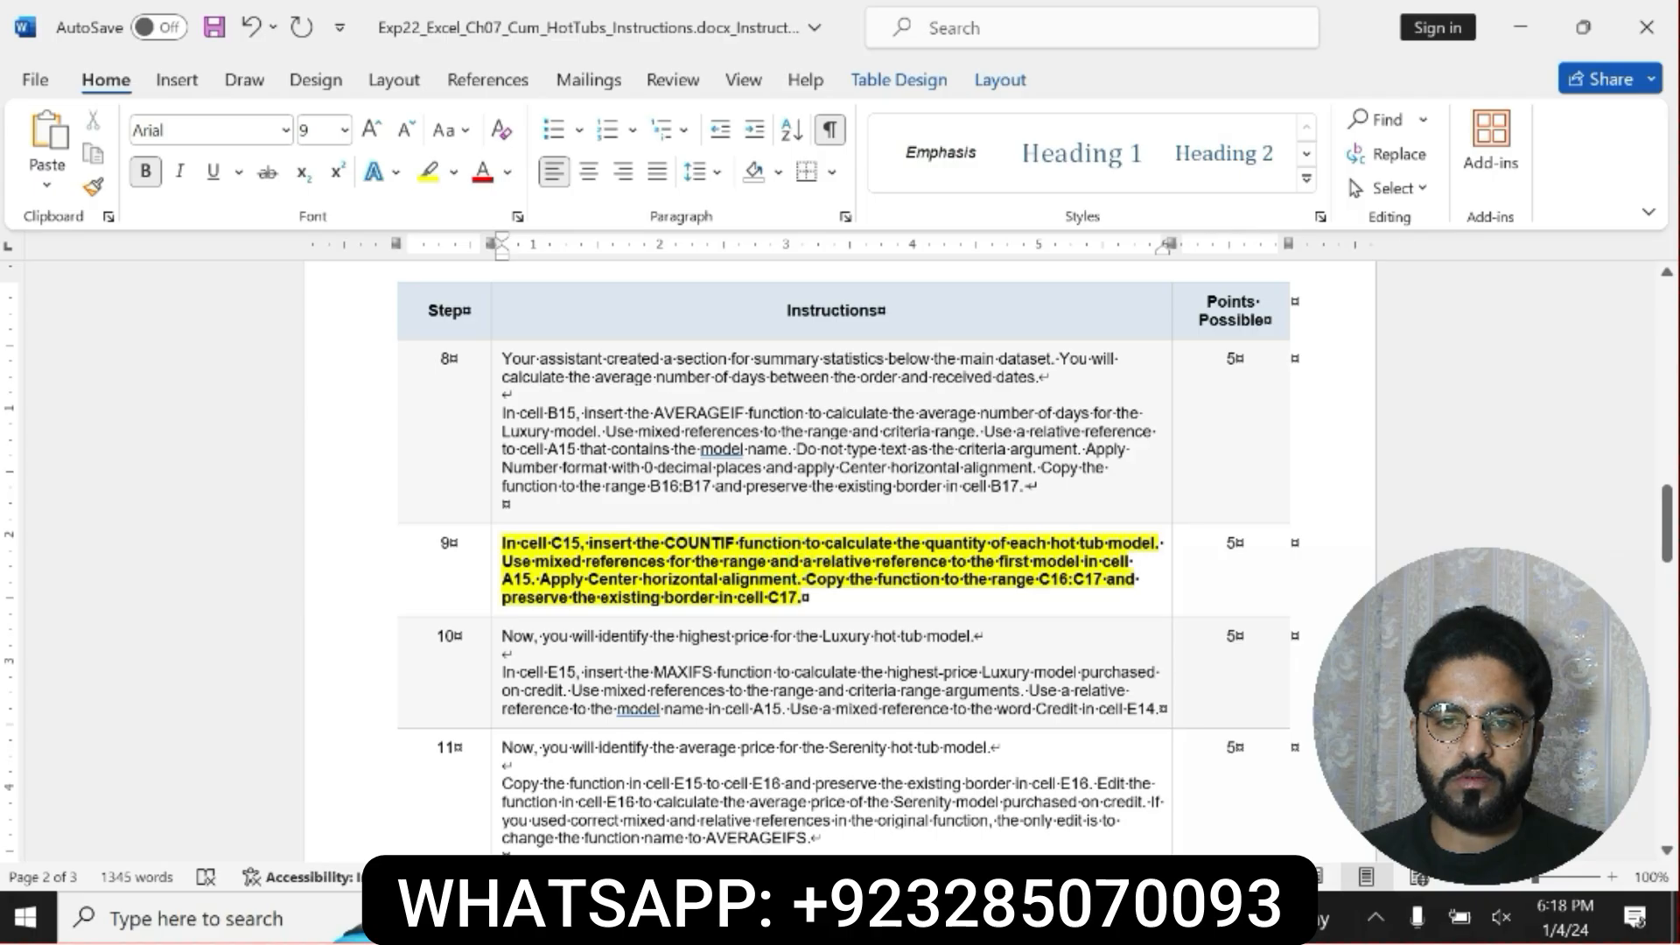
pyautogui.moveTo(804, 579); pyautogui.dragTo(802, 599)
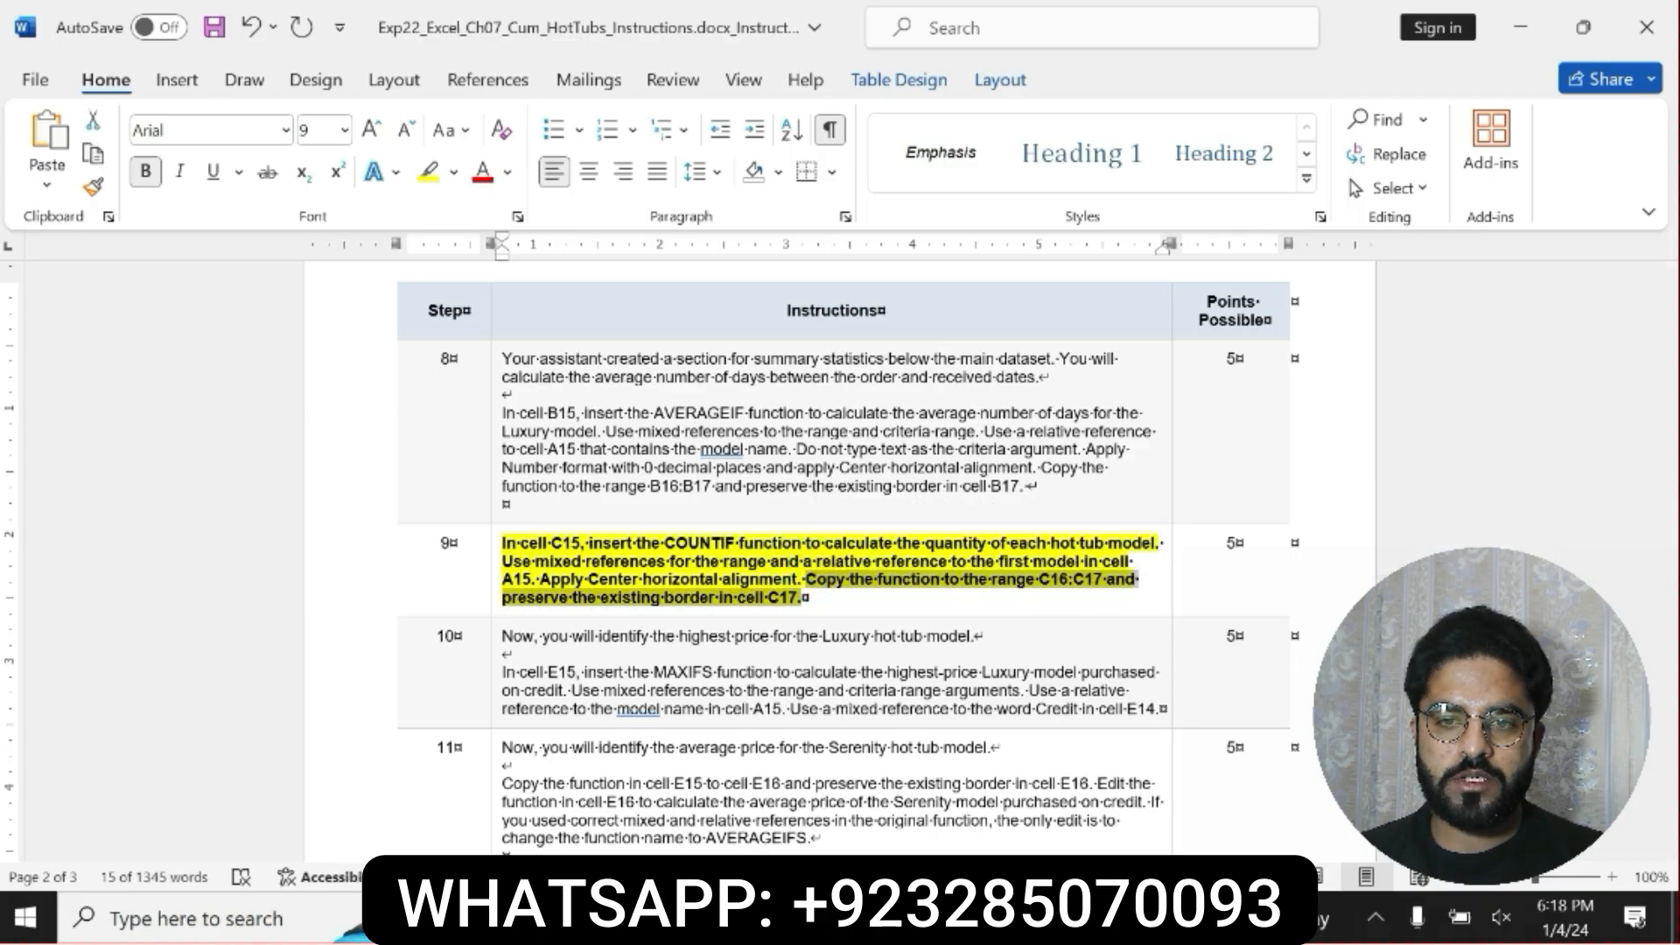
pyautogui.click(945, 917)
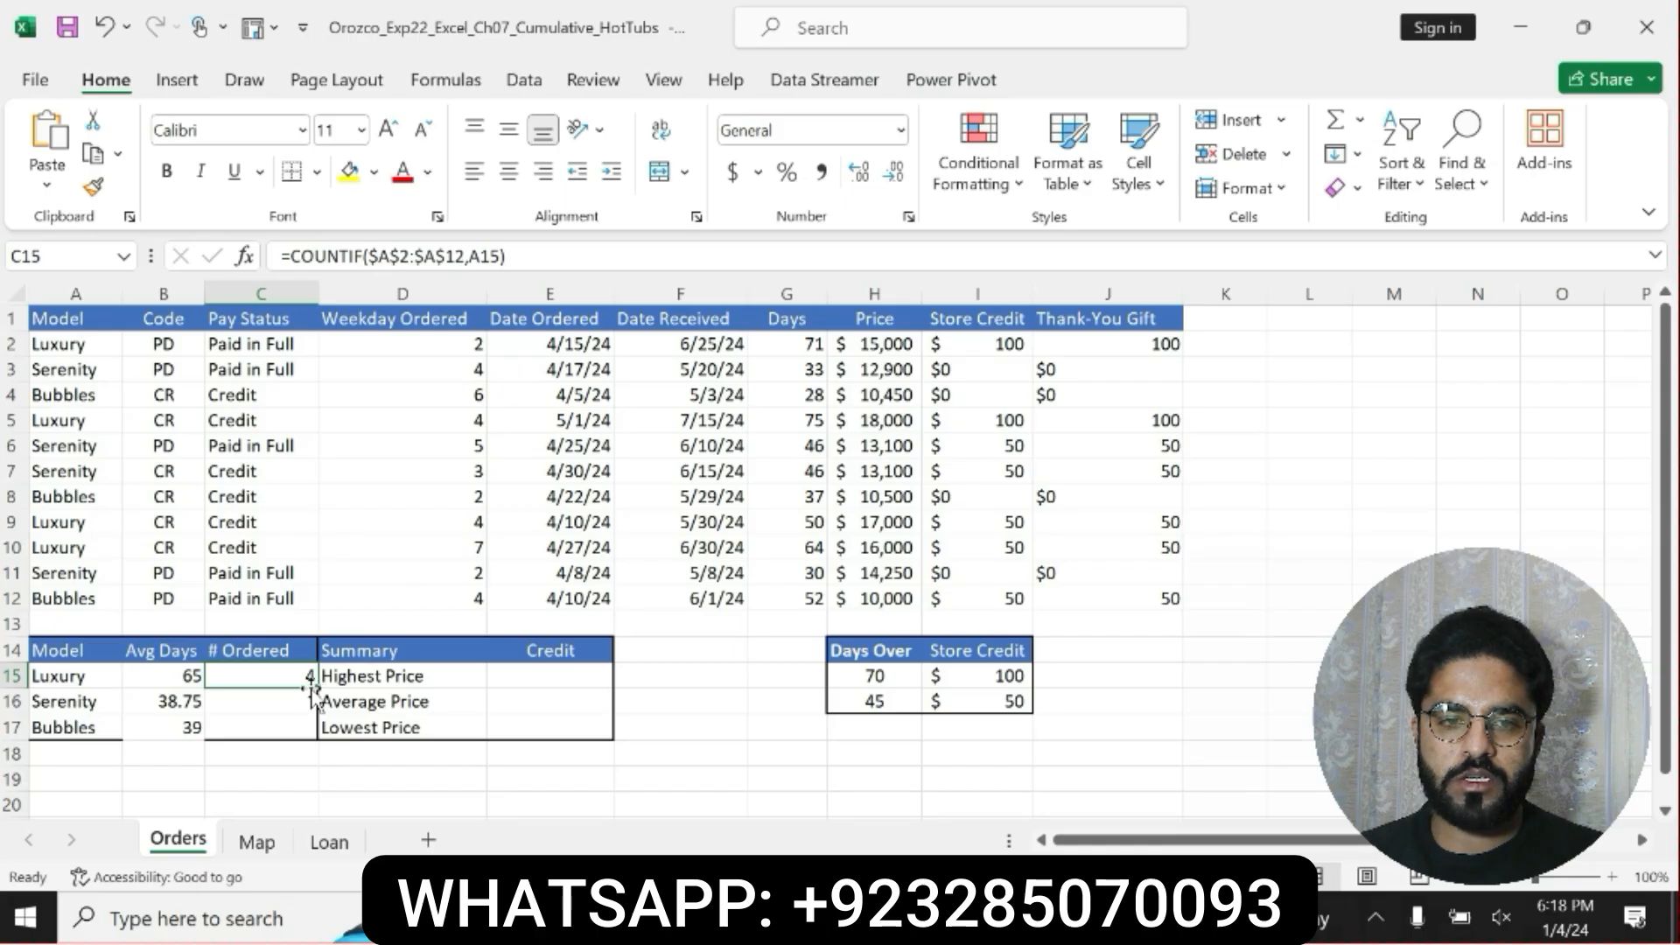
pyautogui.moveTo(316, 685); pyautogui.dragTo(294, 736)
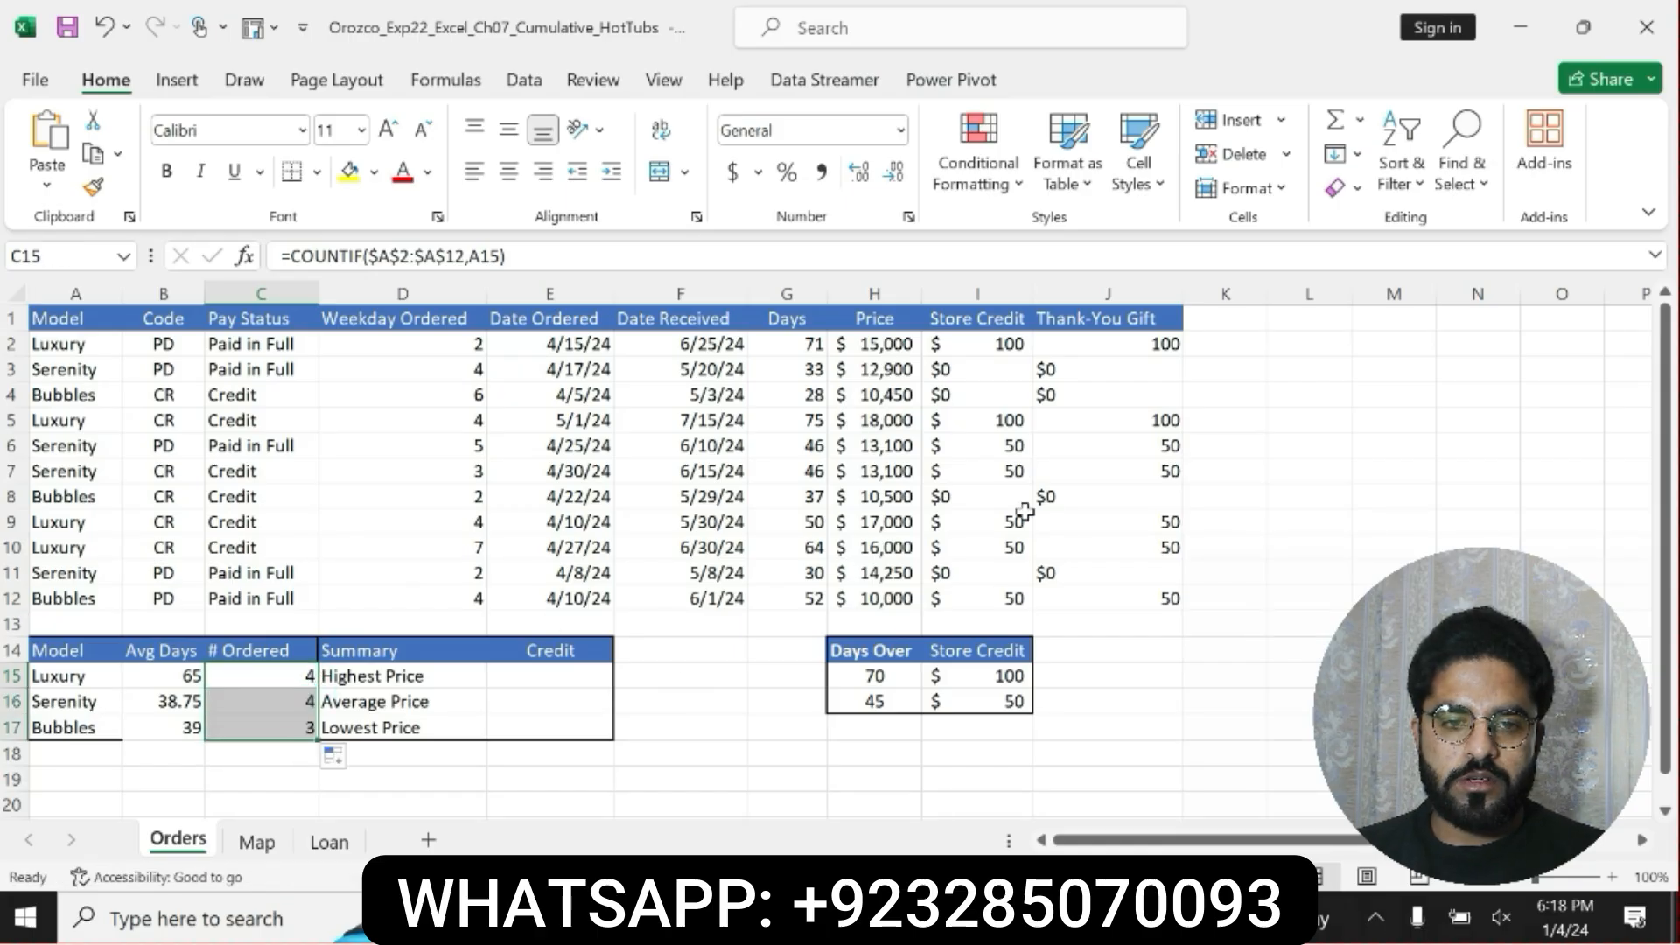
# Switch to Word and undo the bold and yellow highlighting on step 9's instructions.
pyautogui.hotkey('alt', 'Tab')
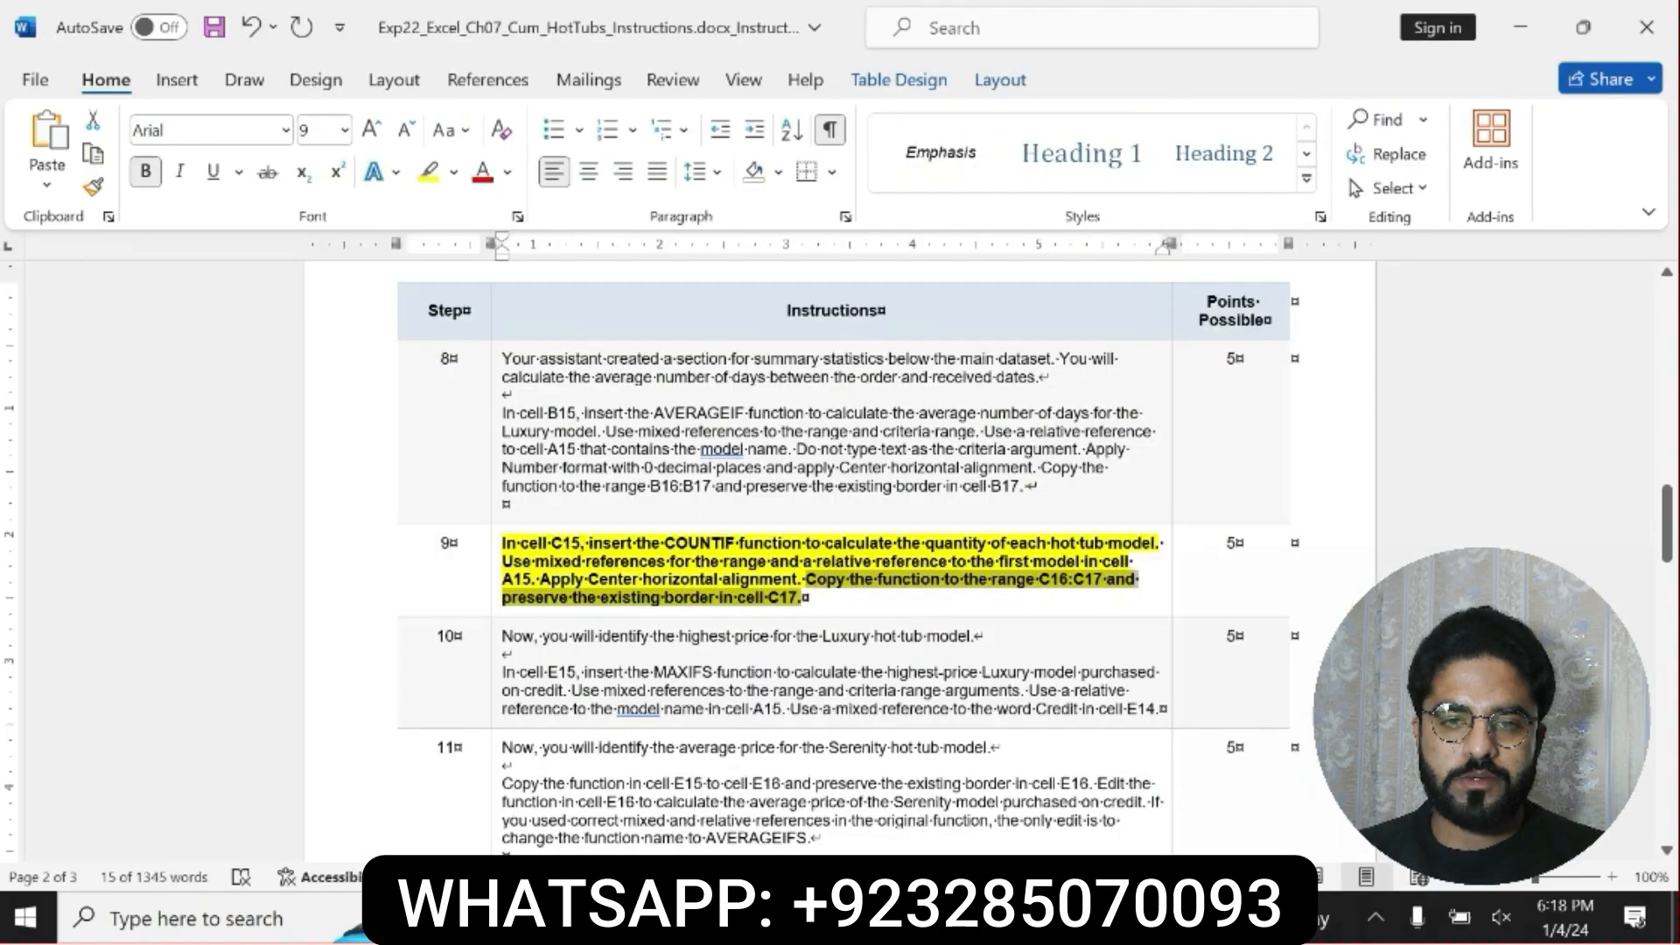
pyautogui.hotkey('ctrl', 'z')
pyautogui.hotkey('ctrl', 'z')
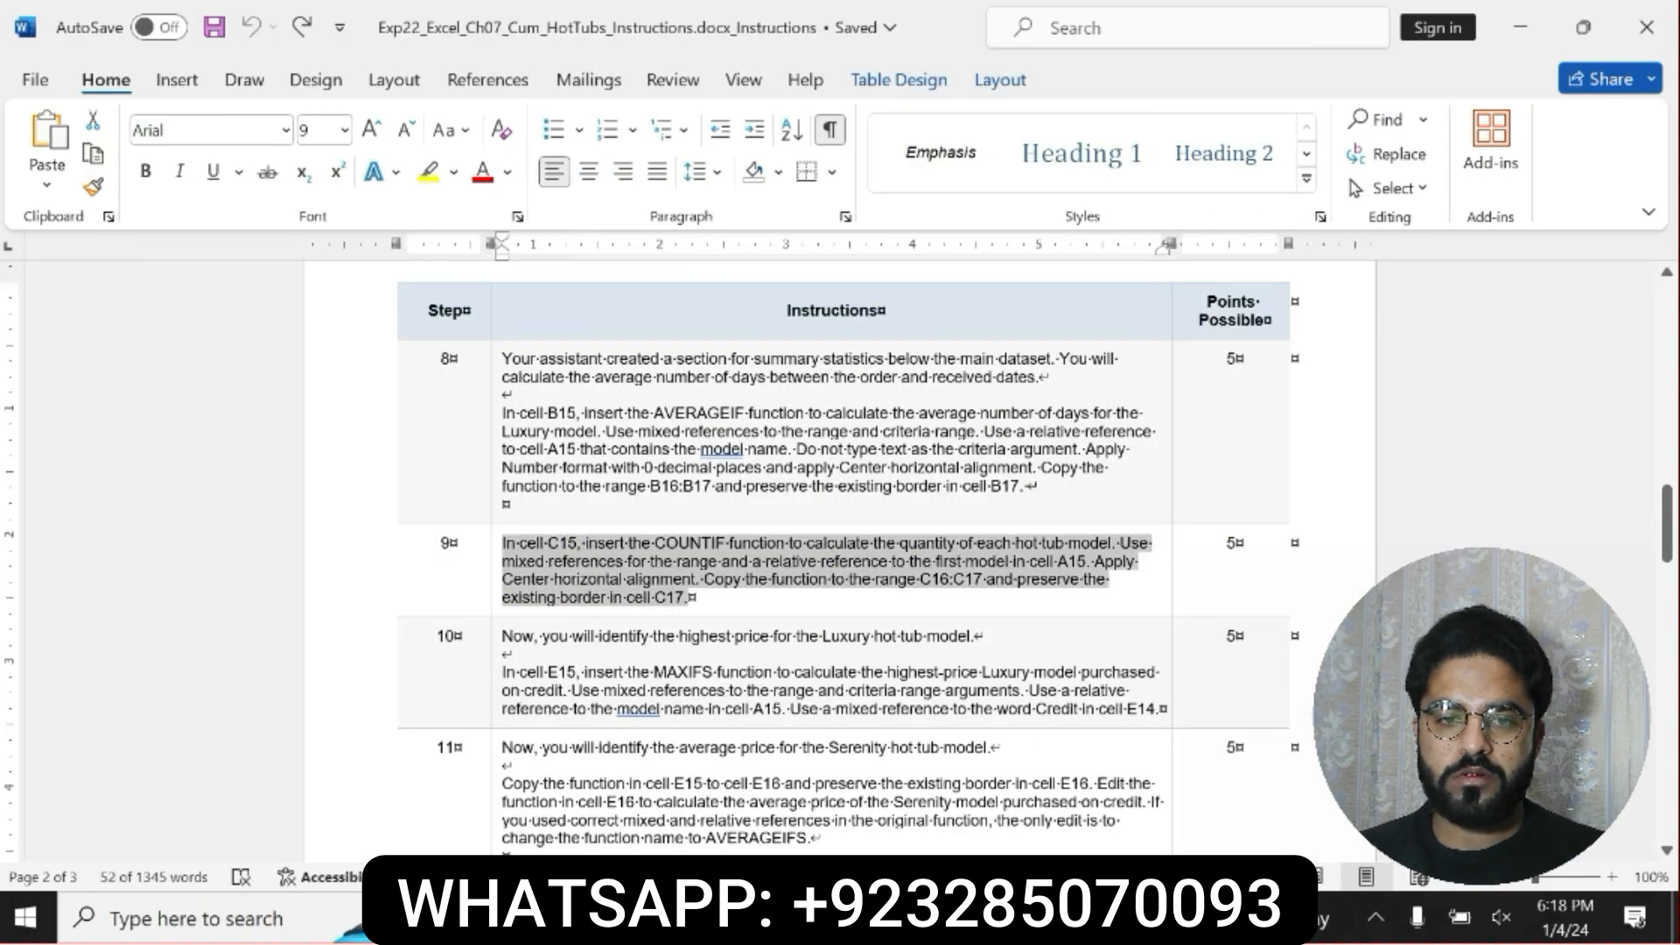
# Make step 10's MAXIFS instructions bold with yellow highlighting and read through them.
pyautogui.moveTo(504, 636); pyautogui.dragTo(1101, 679)
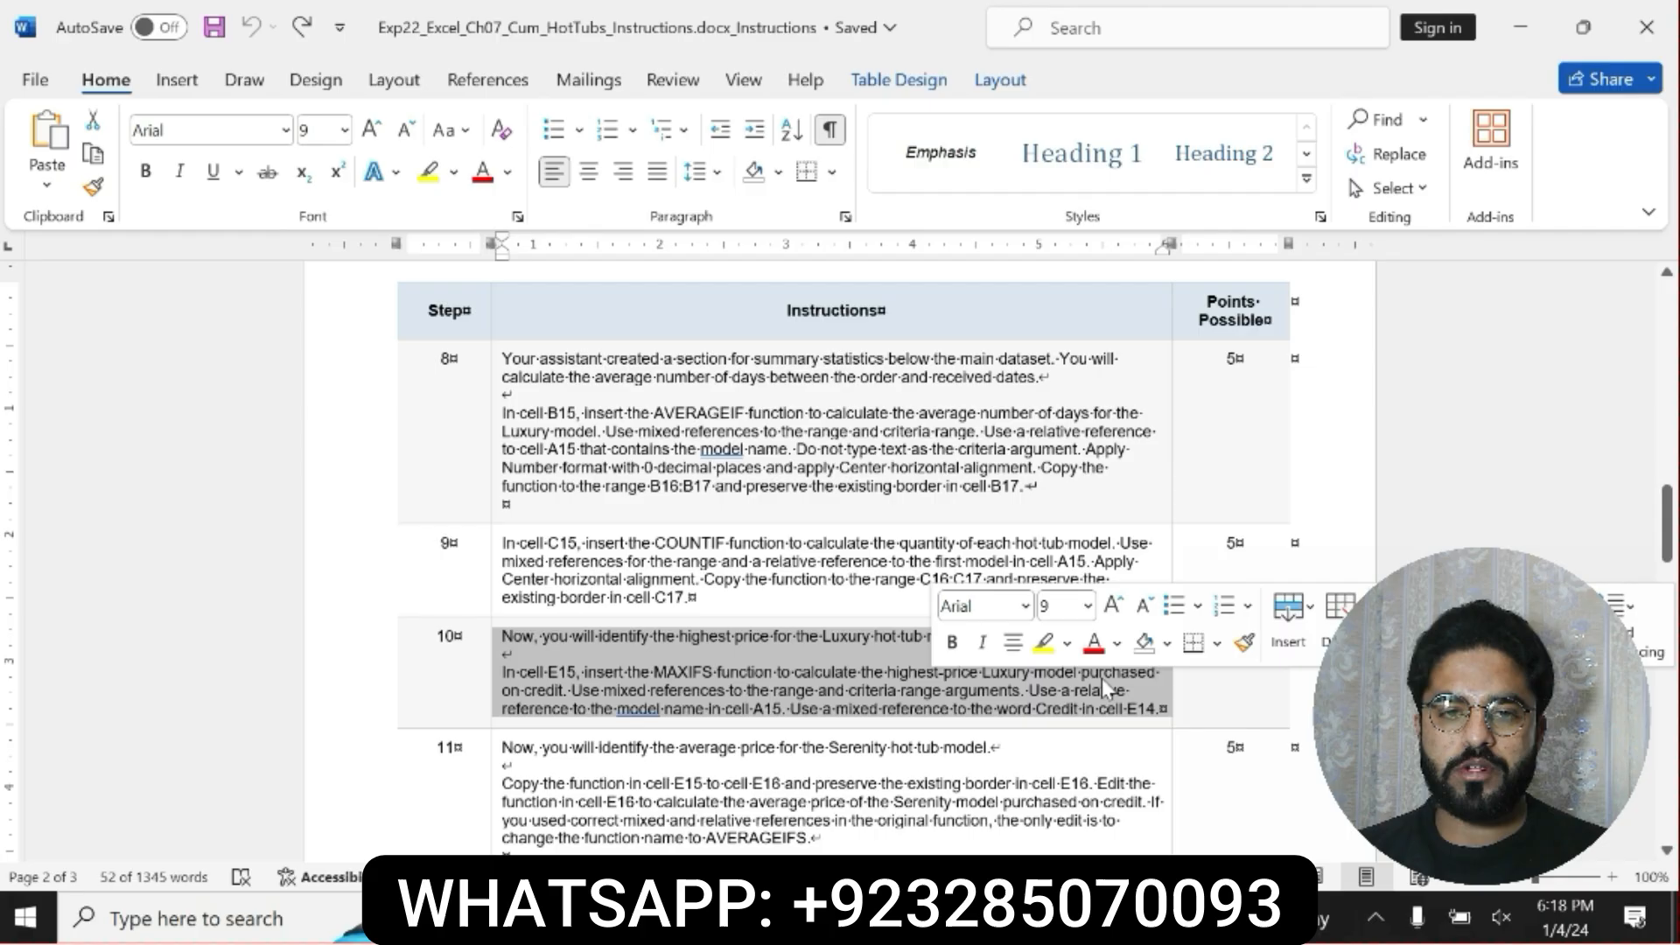
pyautogui.click(952, 642)
pyautogui.click(1042, 644)
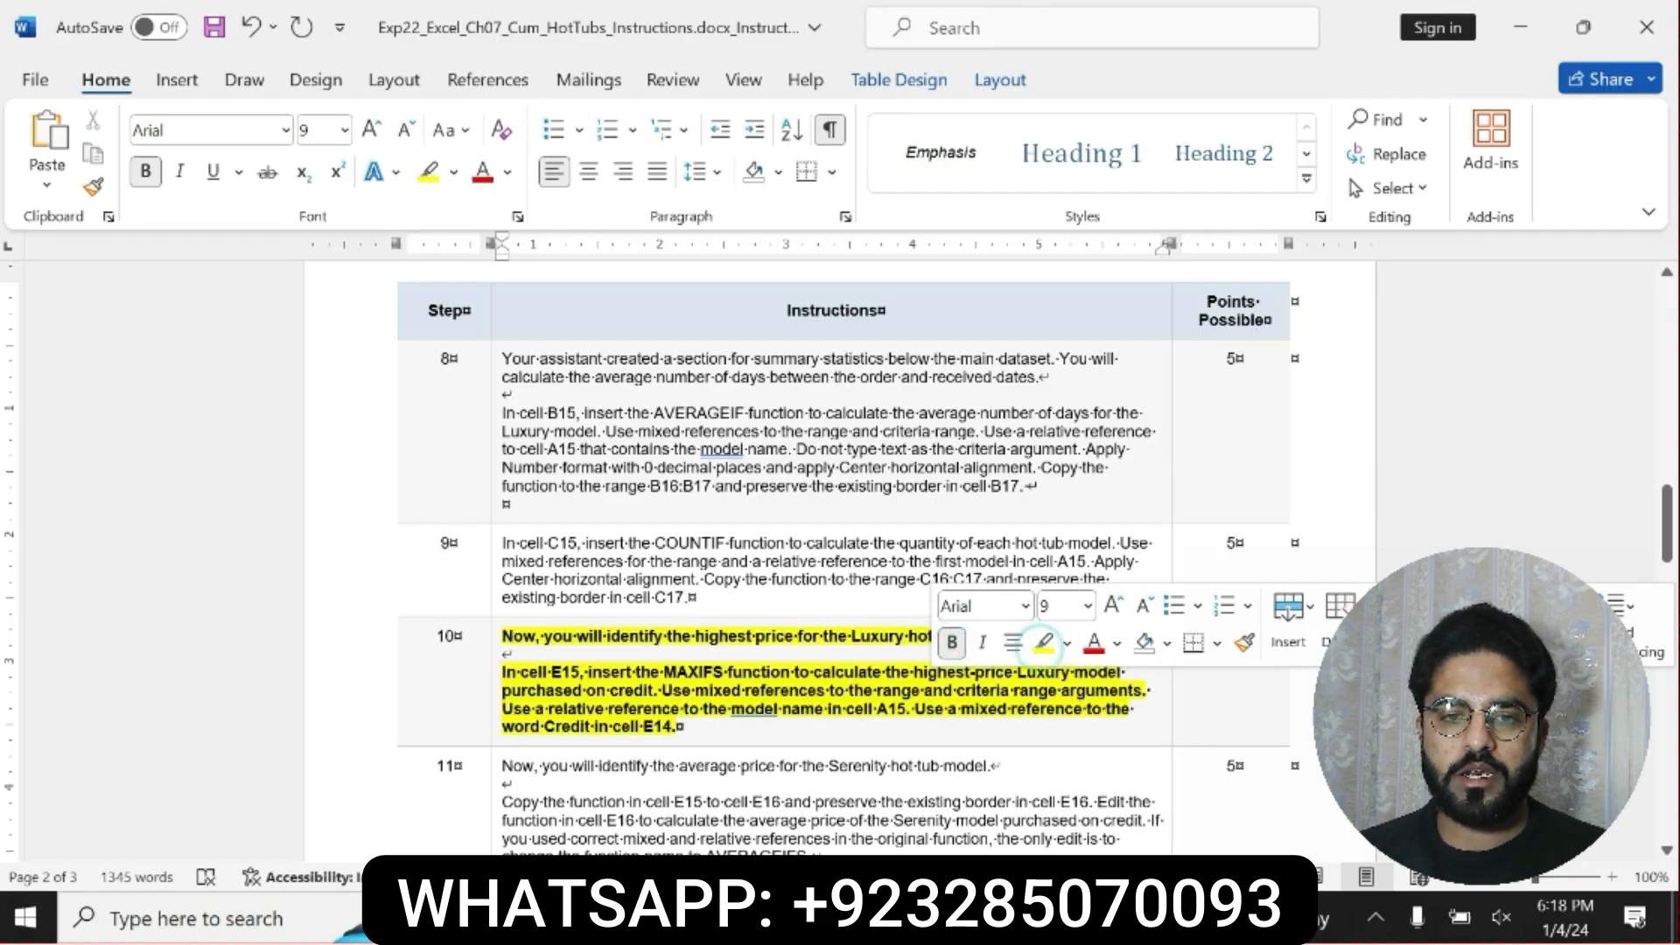
pyautogui.moveTo(503, 673); pyautogui.dragTo(1142, 690)
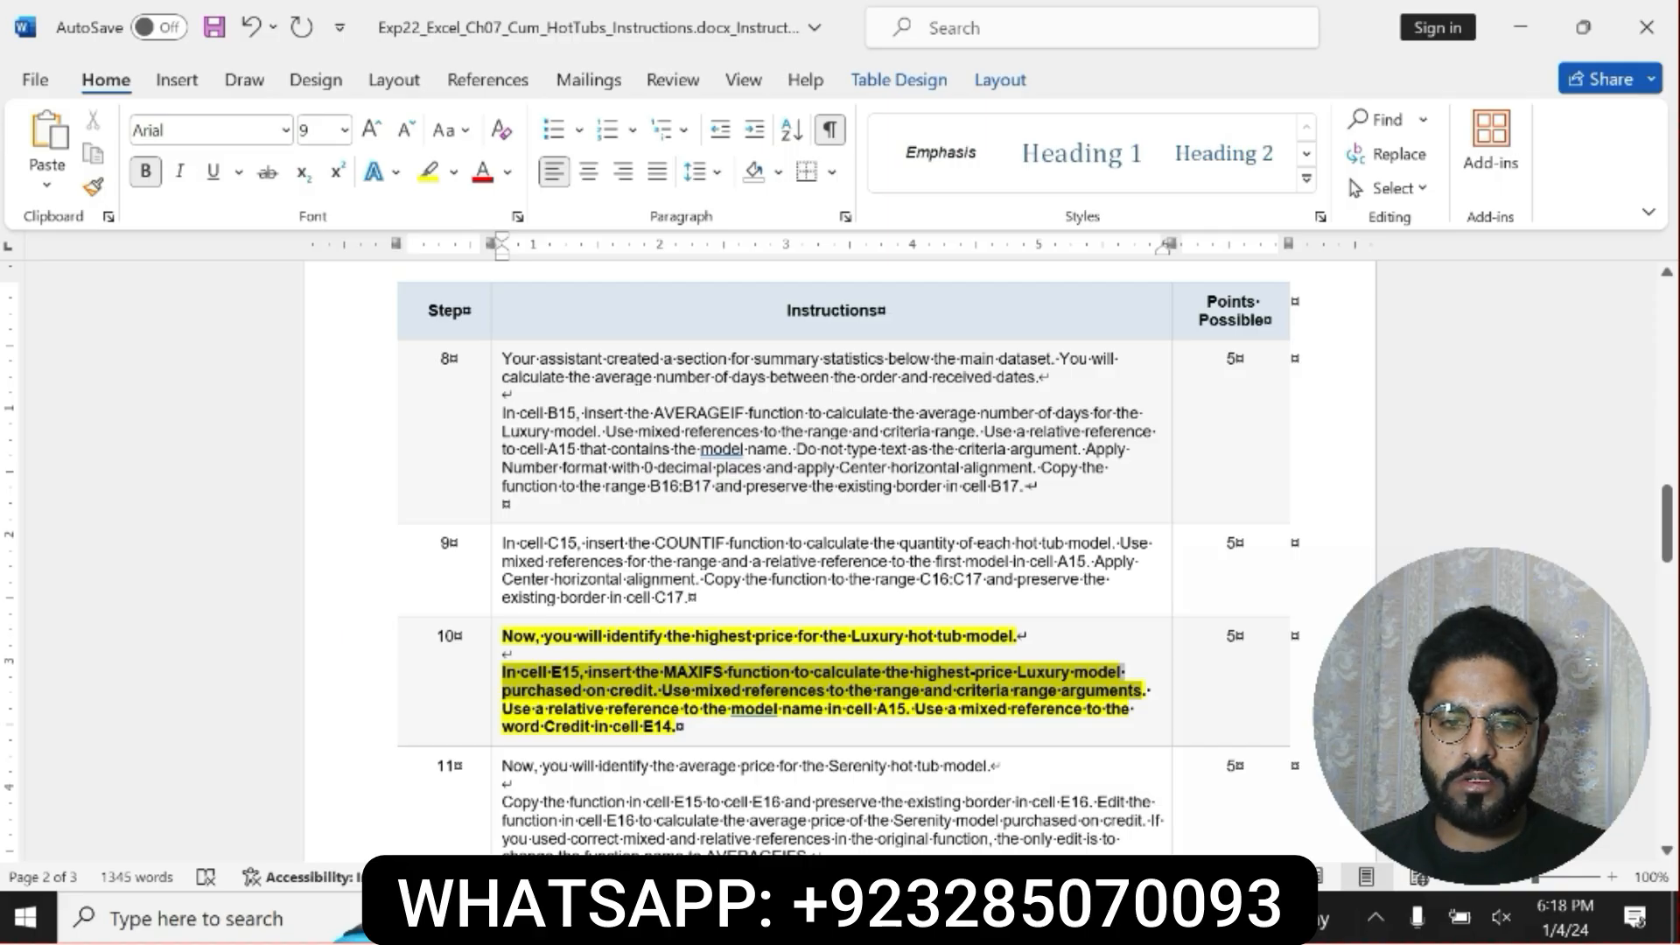
pyautogui.moveTo(1140, 691); pyautogui.dragTo(1134, 728)
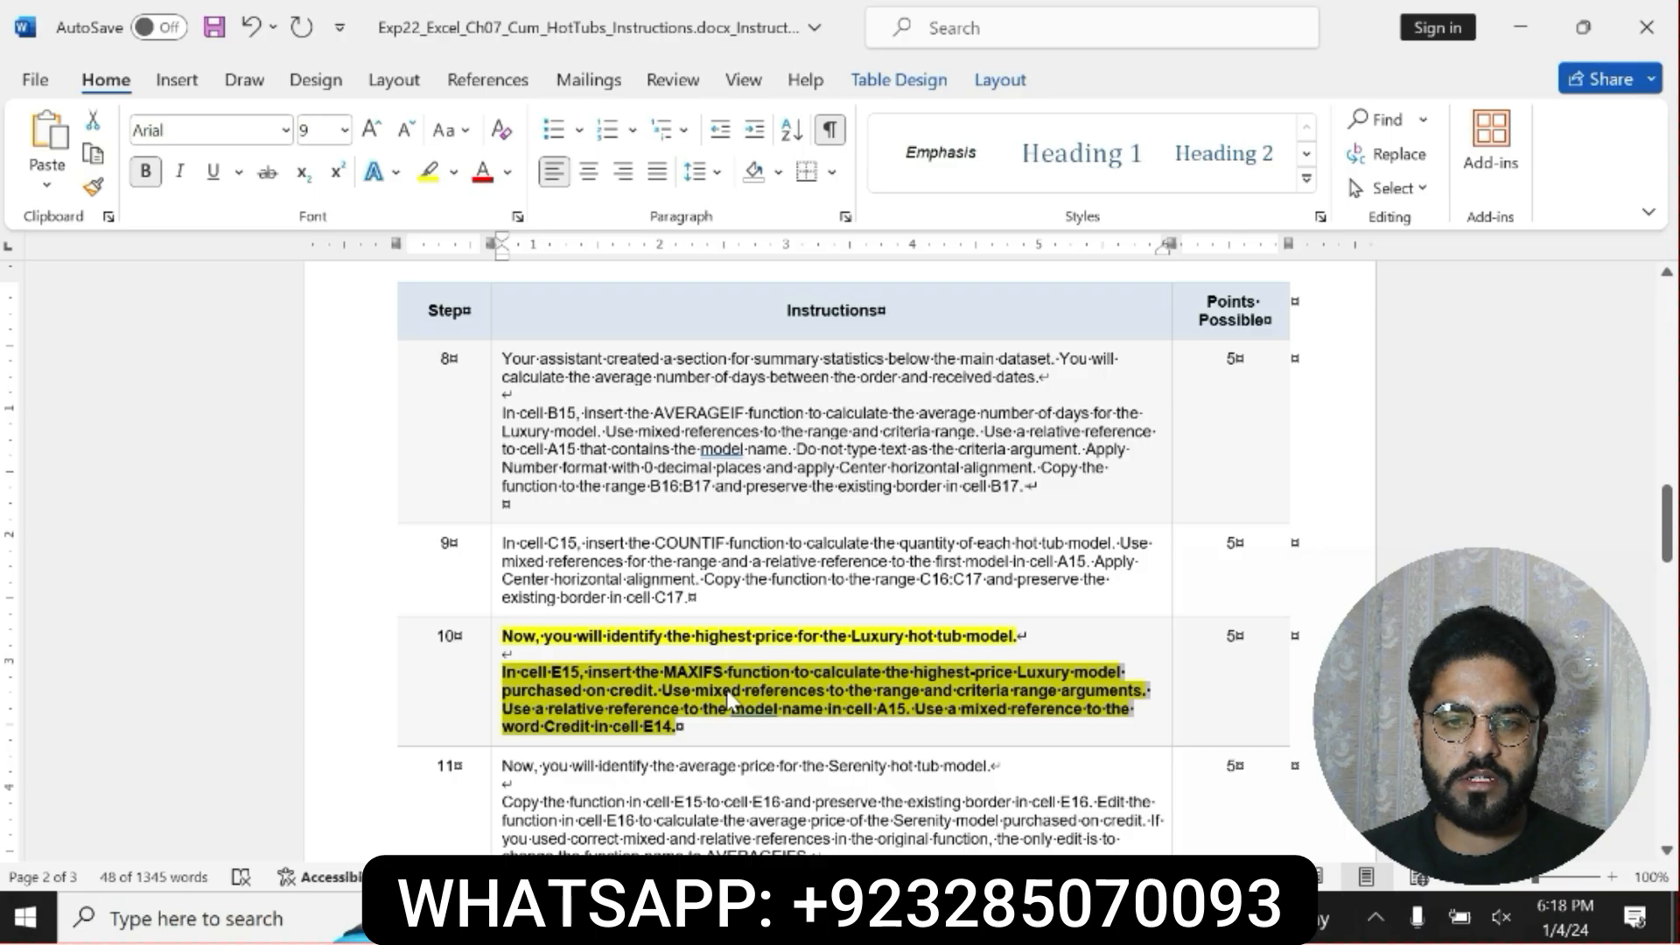
pyautogui.click(503, 678)
pyautogui.moveTo(503, 674); pyautogui.dragTo(1076, 696)
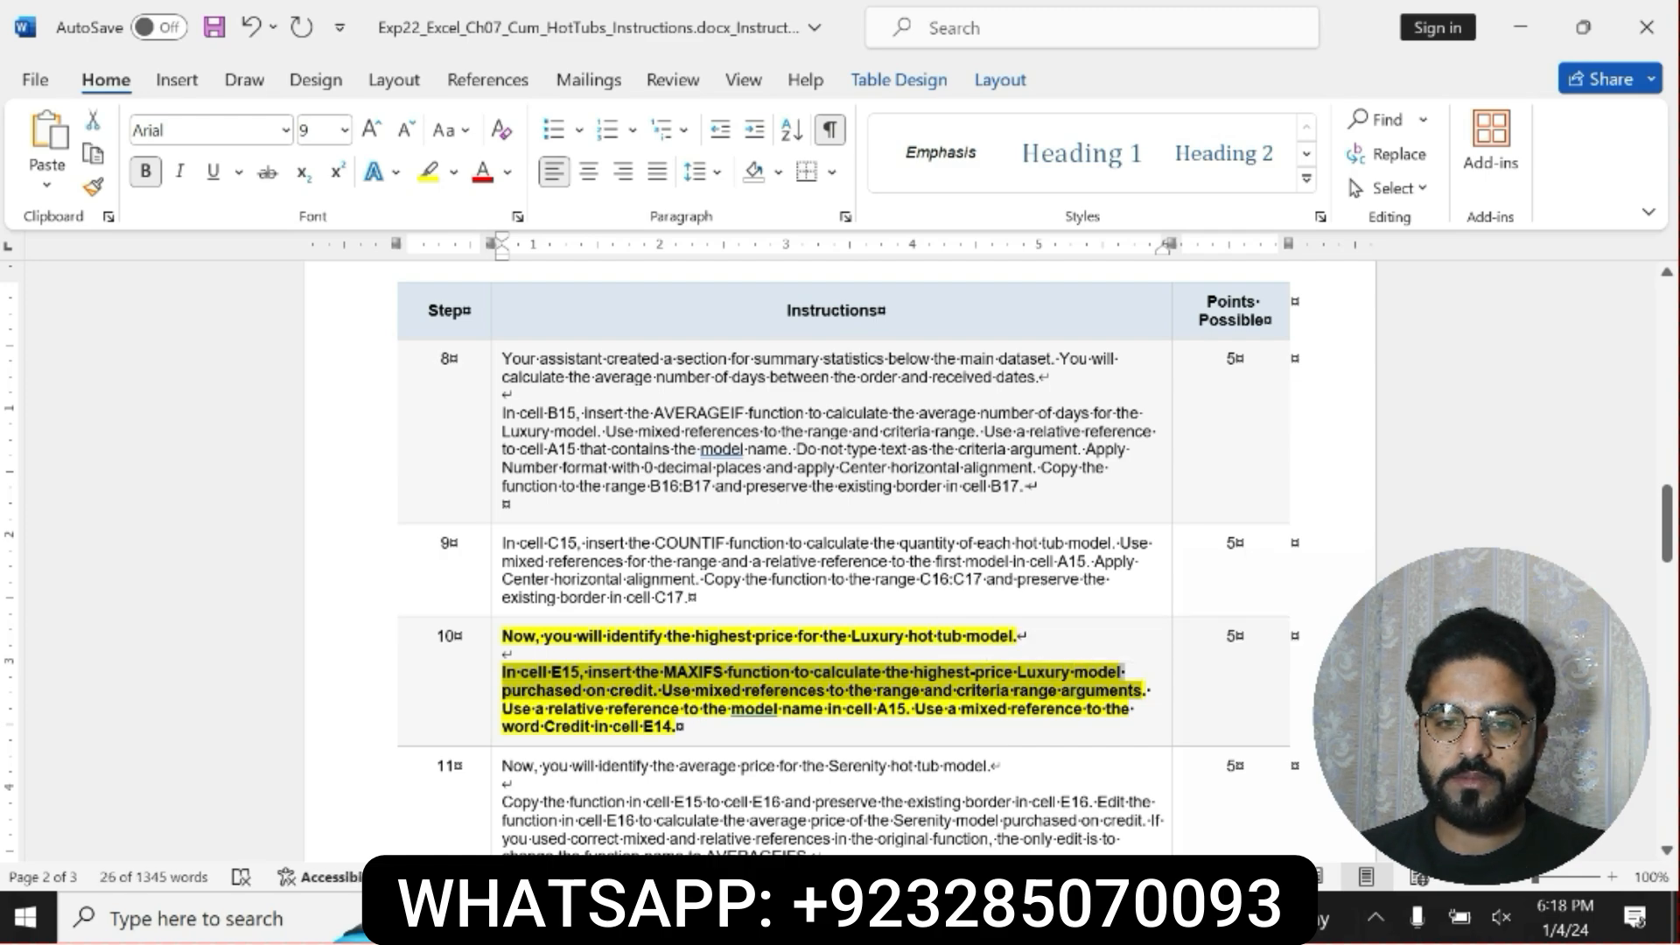
# Switch to Excel and start a MAXIFS formula in cell E15, the Highest Price cell under Credit.
pyautogui.hotkey('alt', 'Tab')
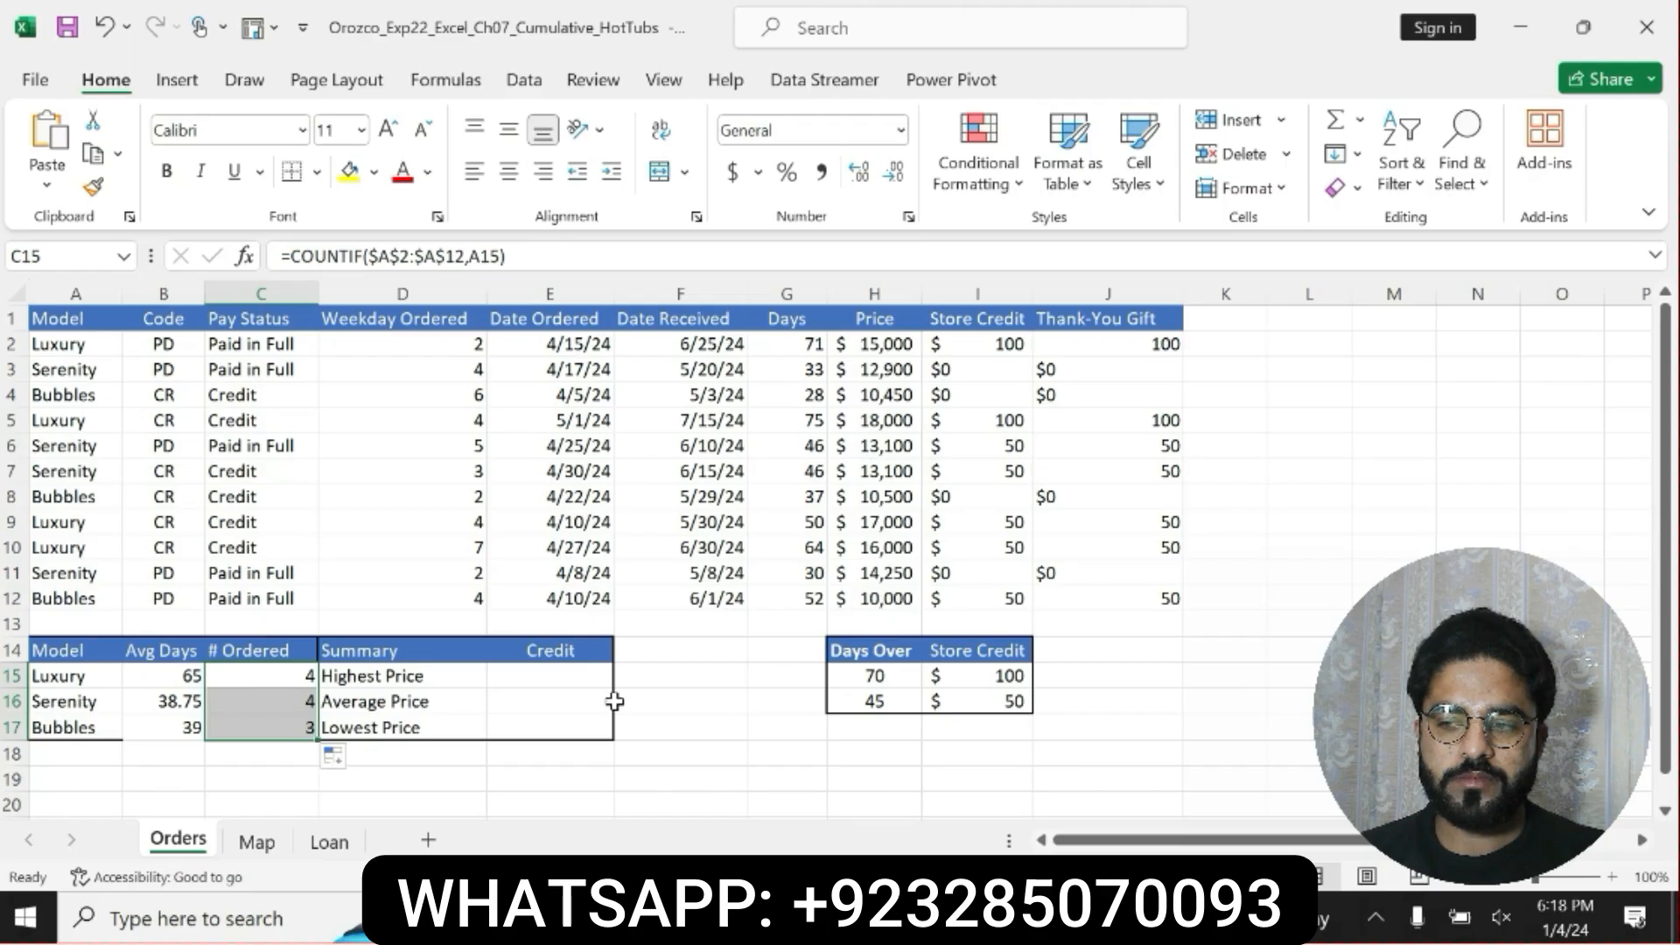
pyautogui.click(568, 674)
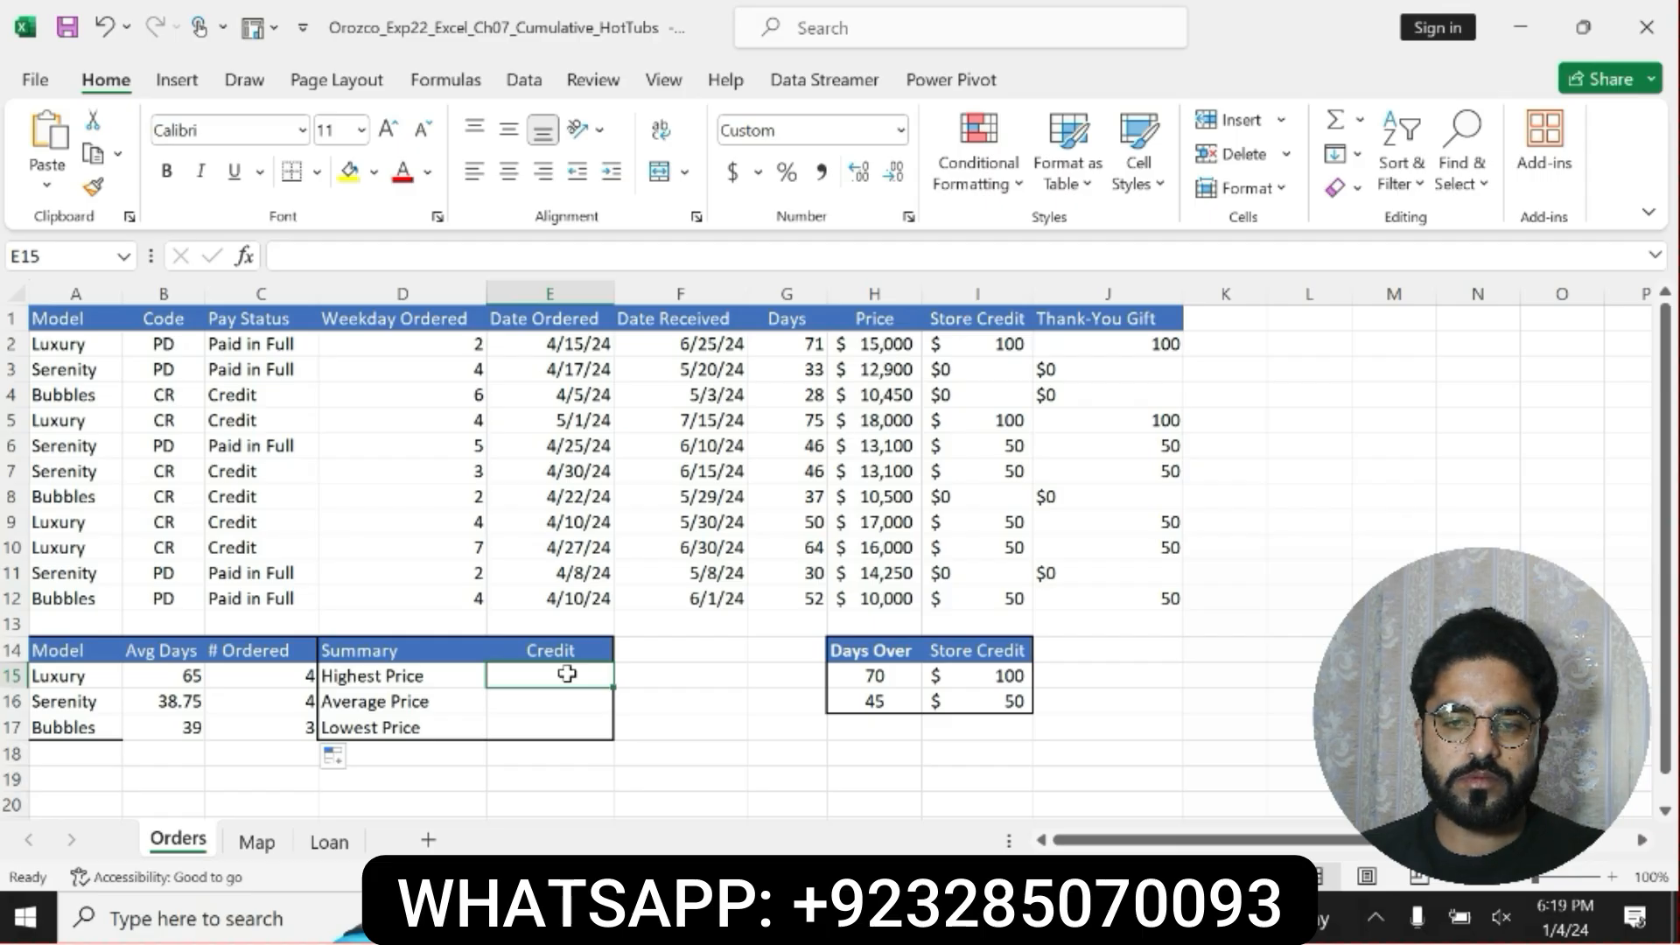
pyautogui.write('=')
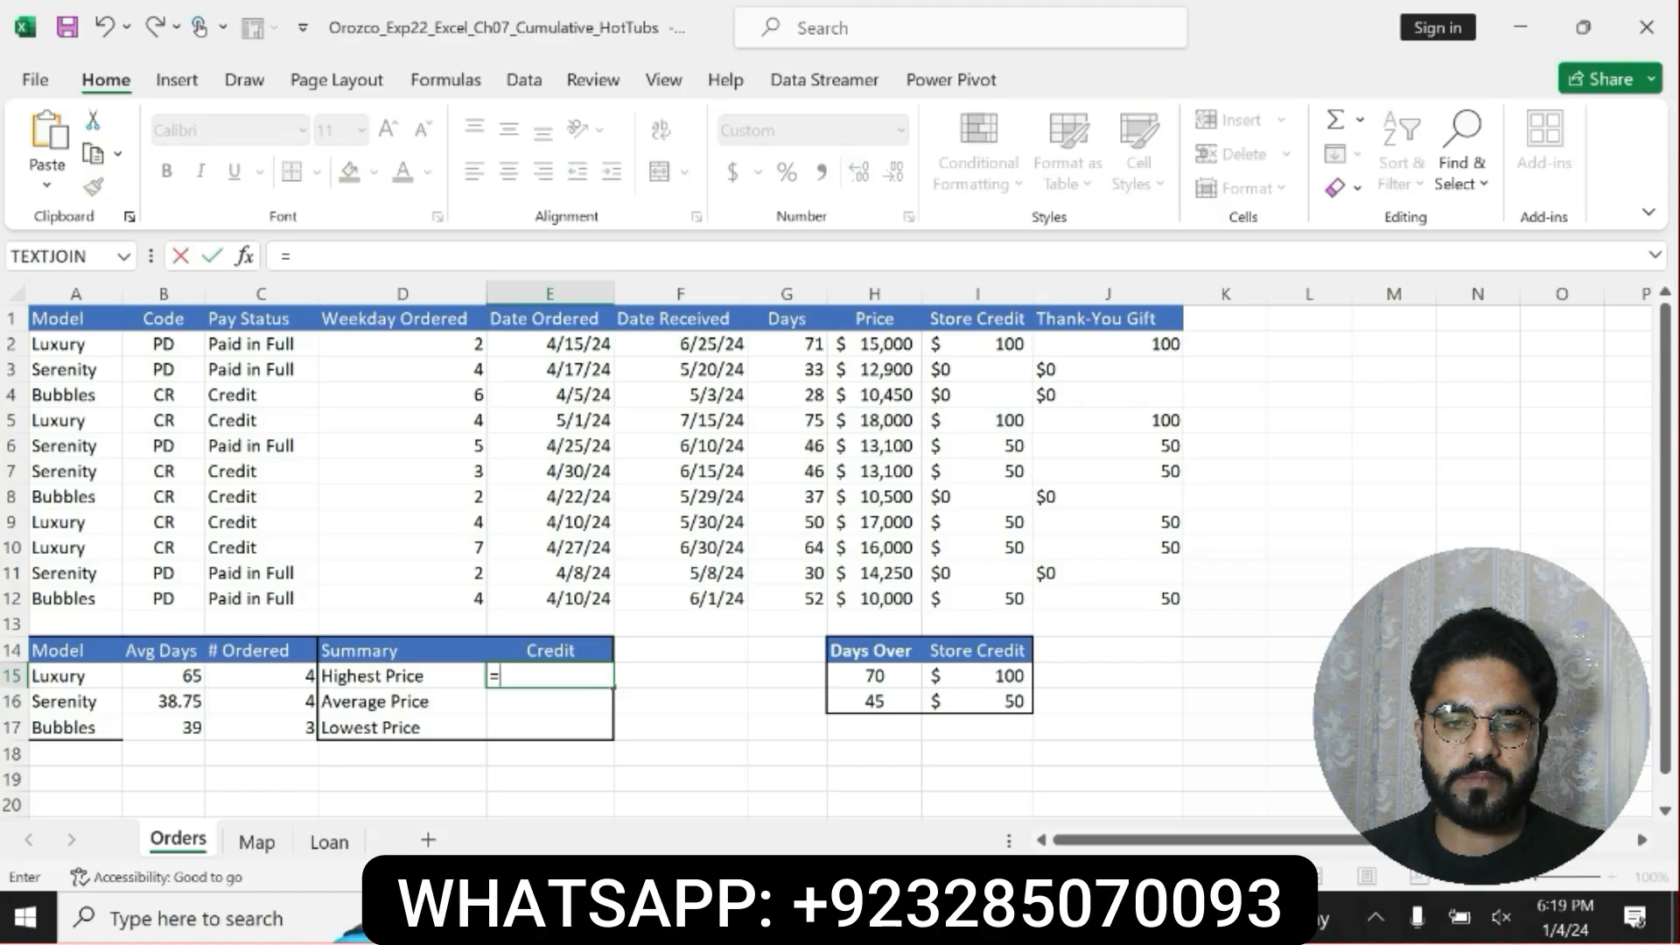
pyautogui.write('MAX')
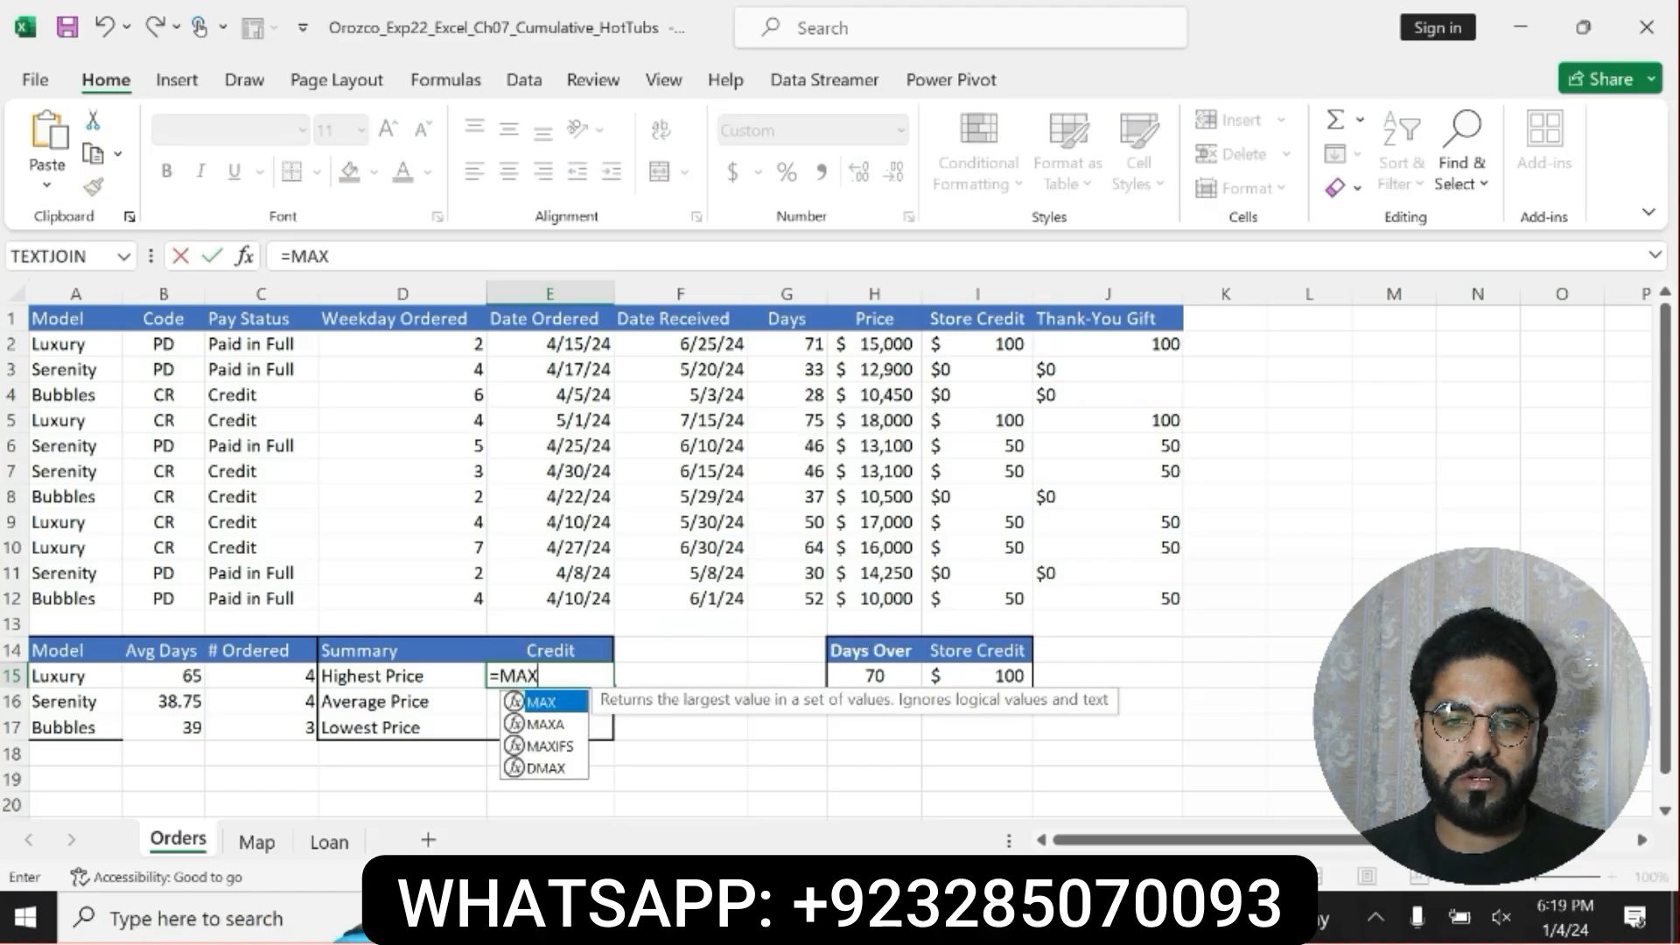
pyautogui.doubleClick(550, 746)
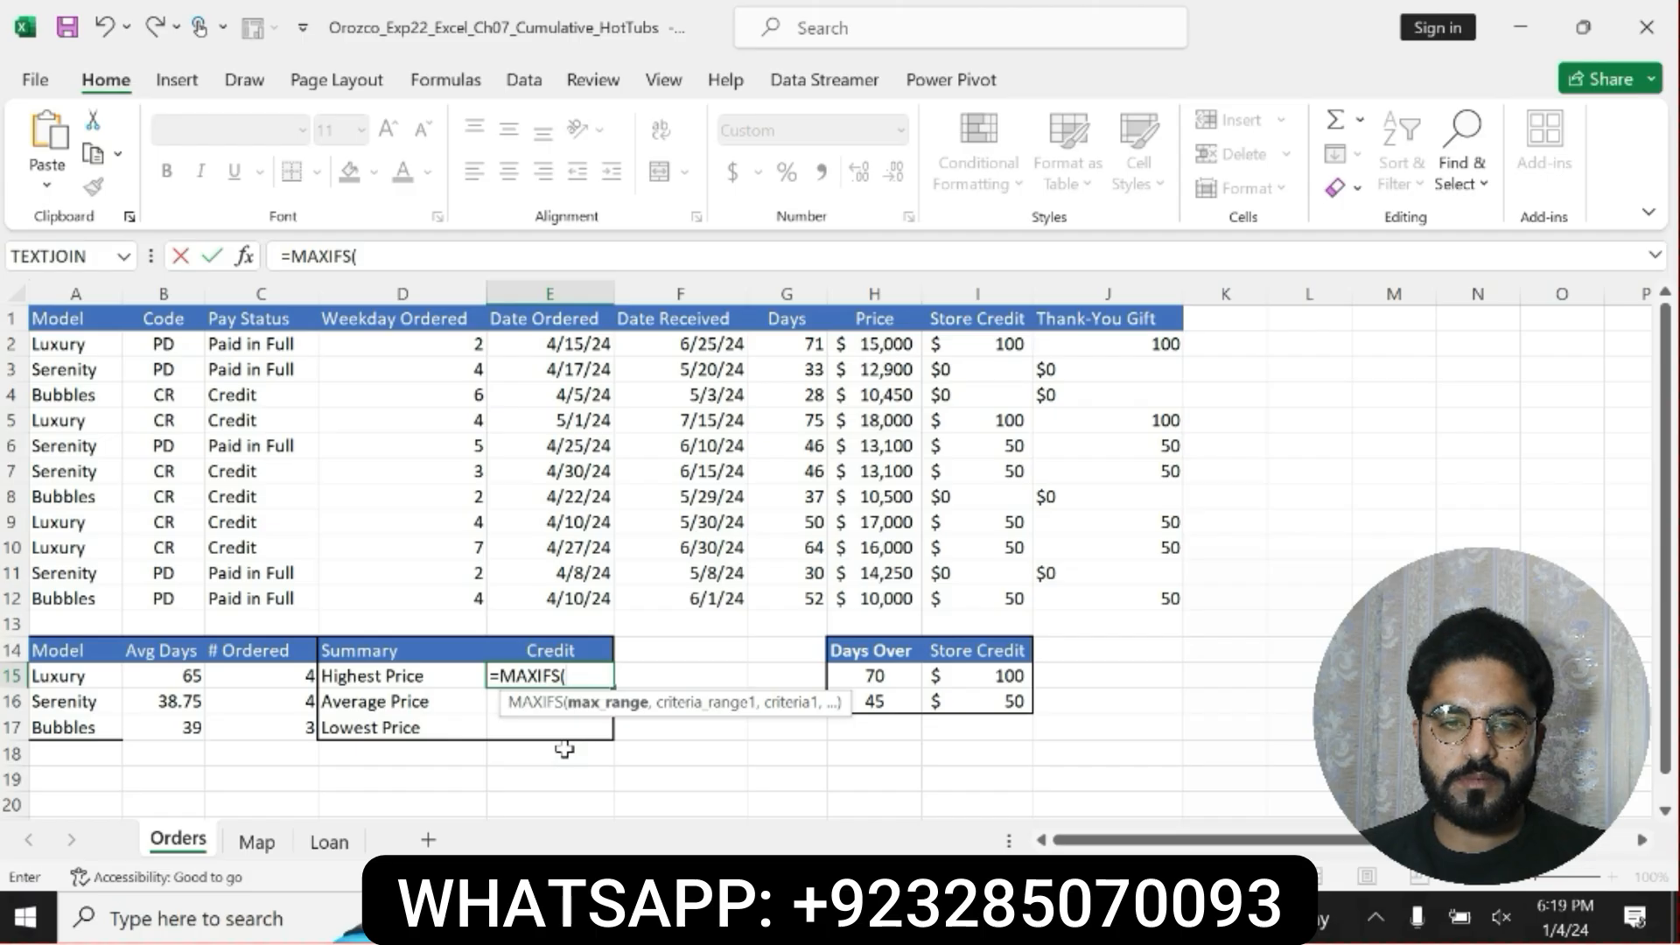
# Enter the Price range H2:H12 as the MAXIFS max range and lock it as $H$2:$H$12.
pyautogui.write('H')
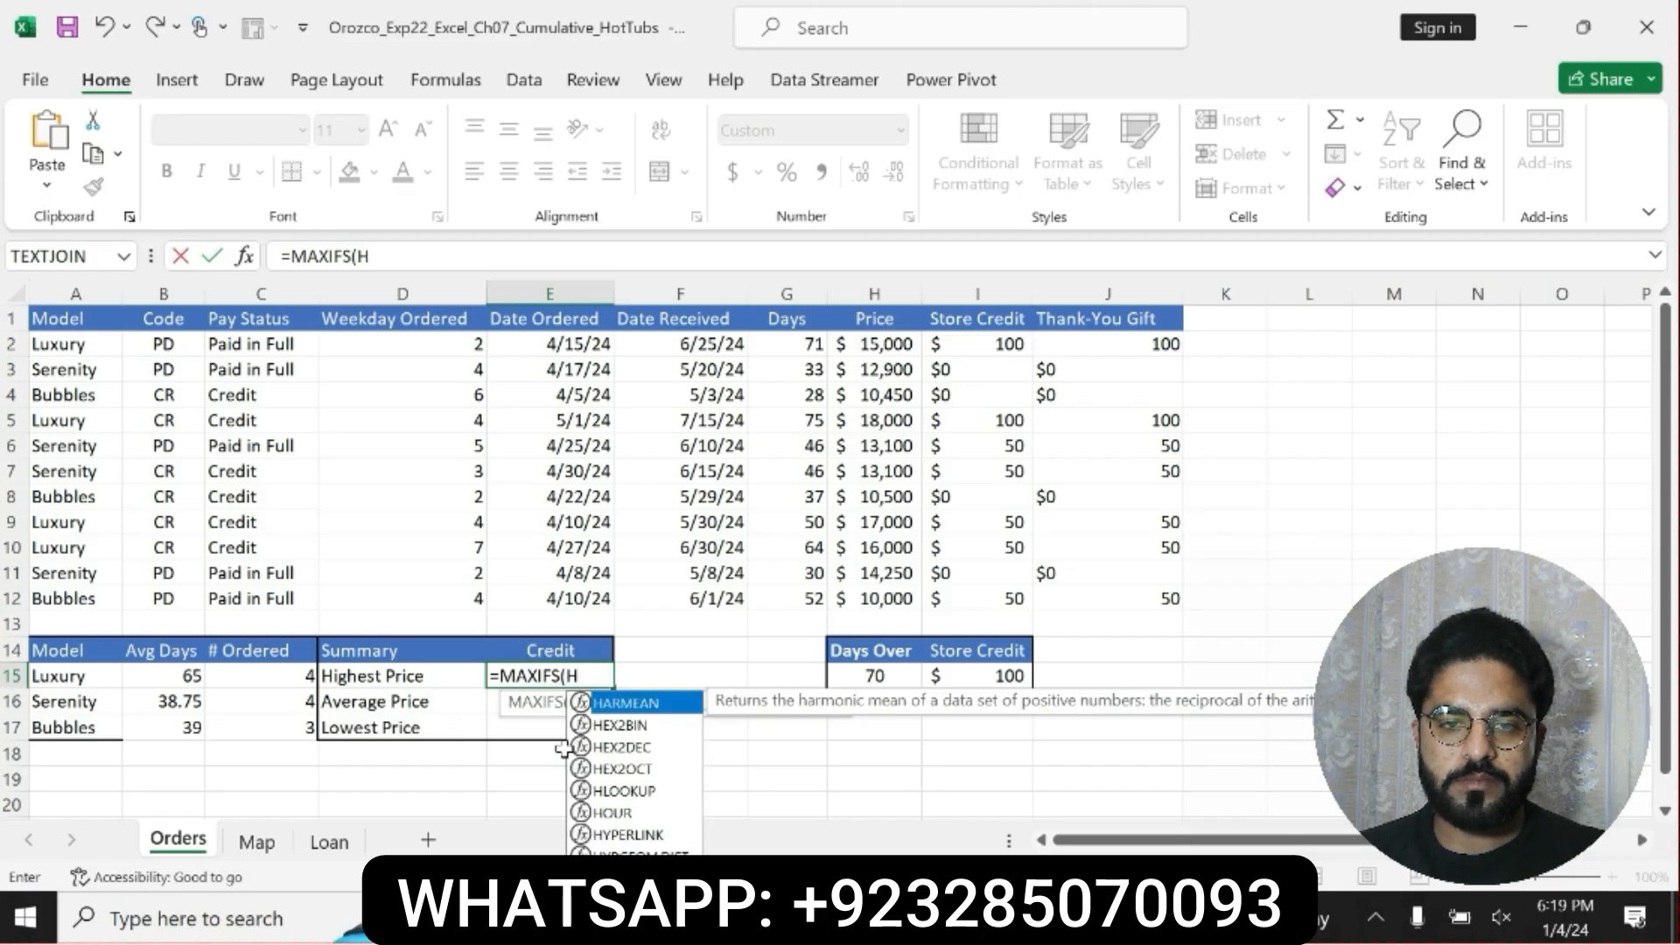
pyautogui.write('2:H12')
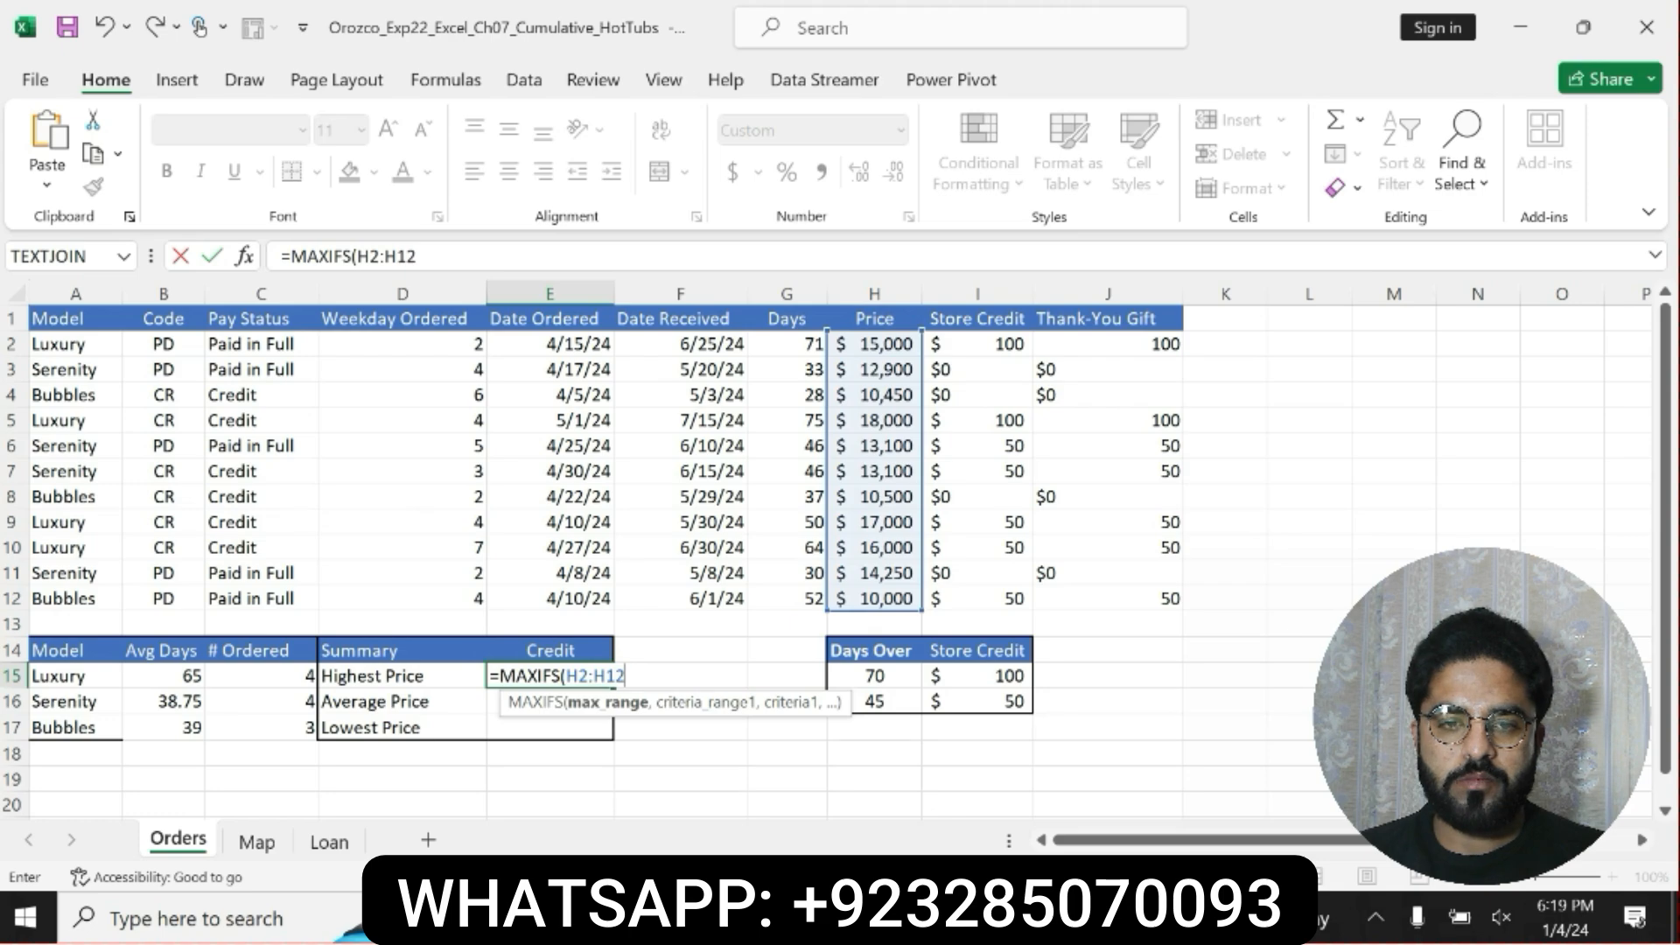
pyautogui.moveTo(357, 256); pyautogui.dragTo(417, 257)
pyautogui.press('F4')
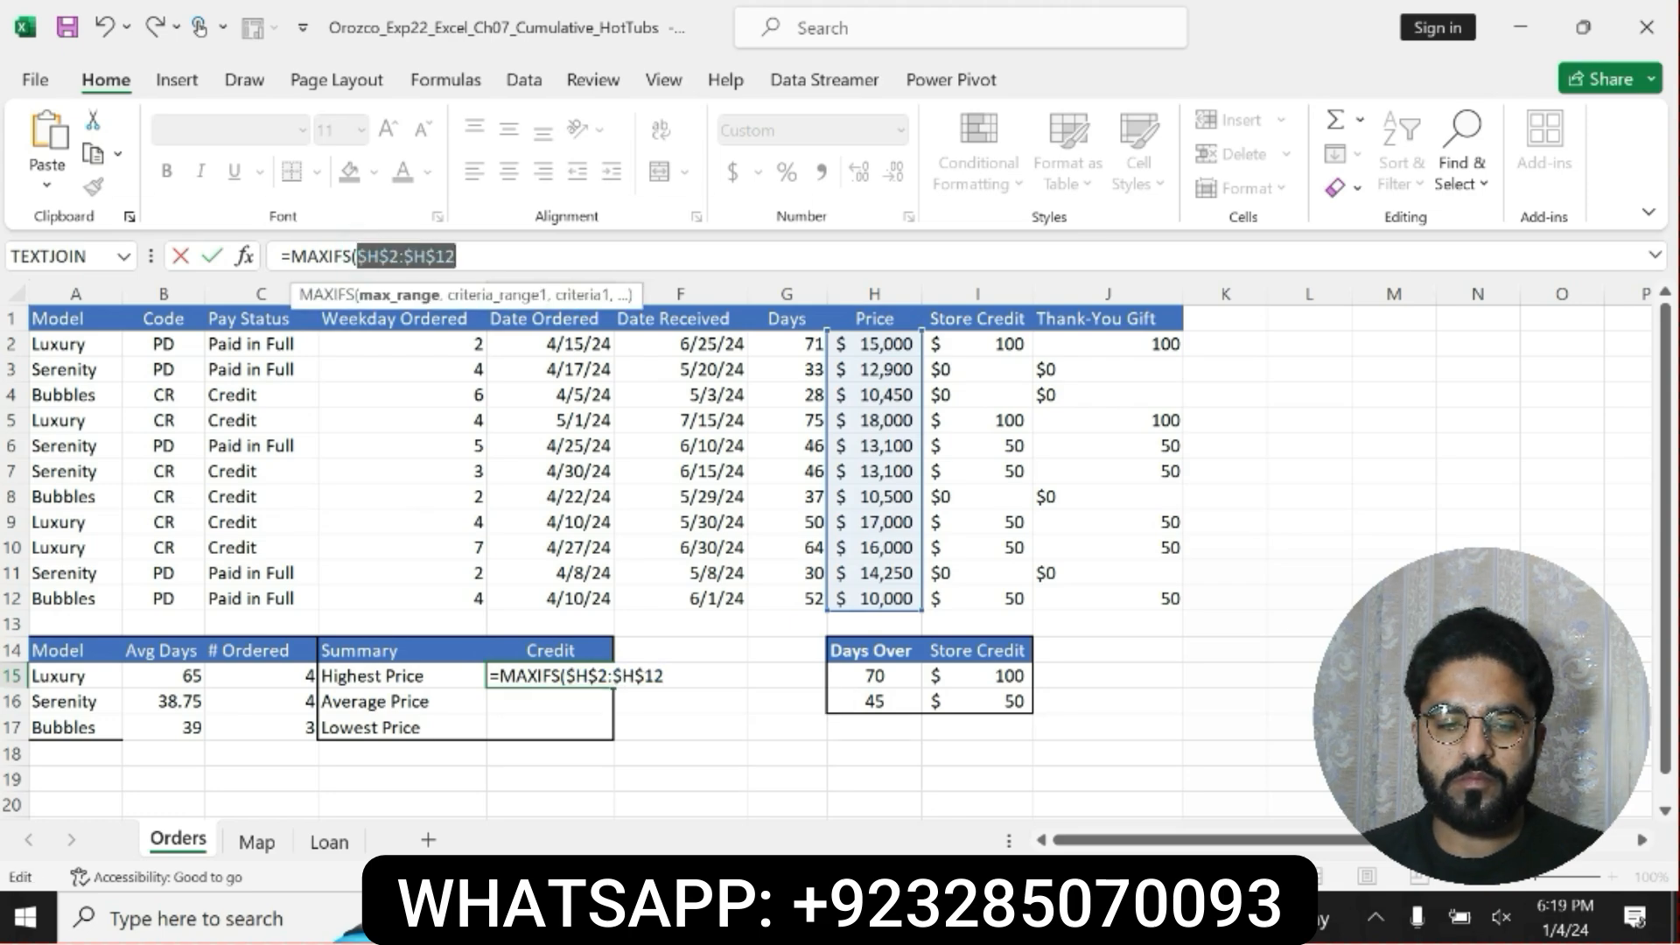
pyautogui.click(465, 259)
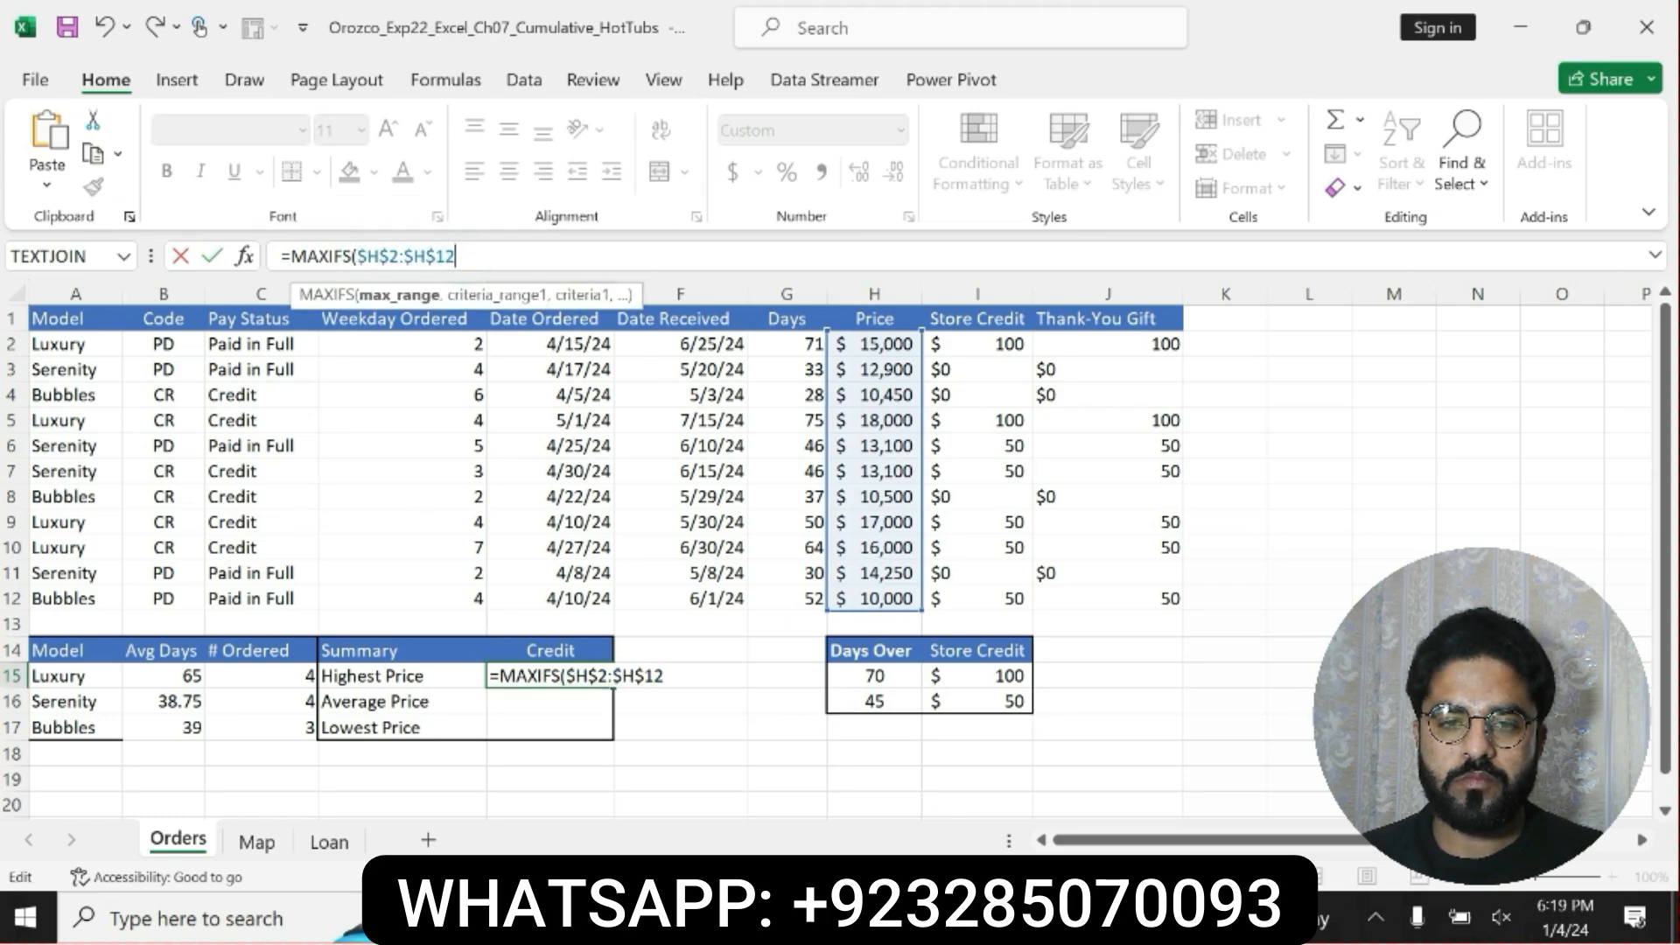
# Recheck step 10 in Word, and add the locked Model criteria range $A$2:$A$12 with the relative criterion A15 to the MAXIFS formula.
pyautogui.hotkey('alt', 'Tab')
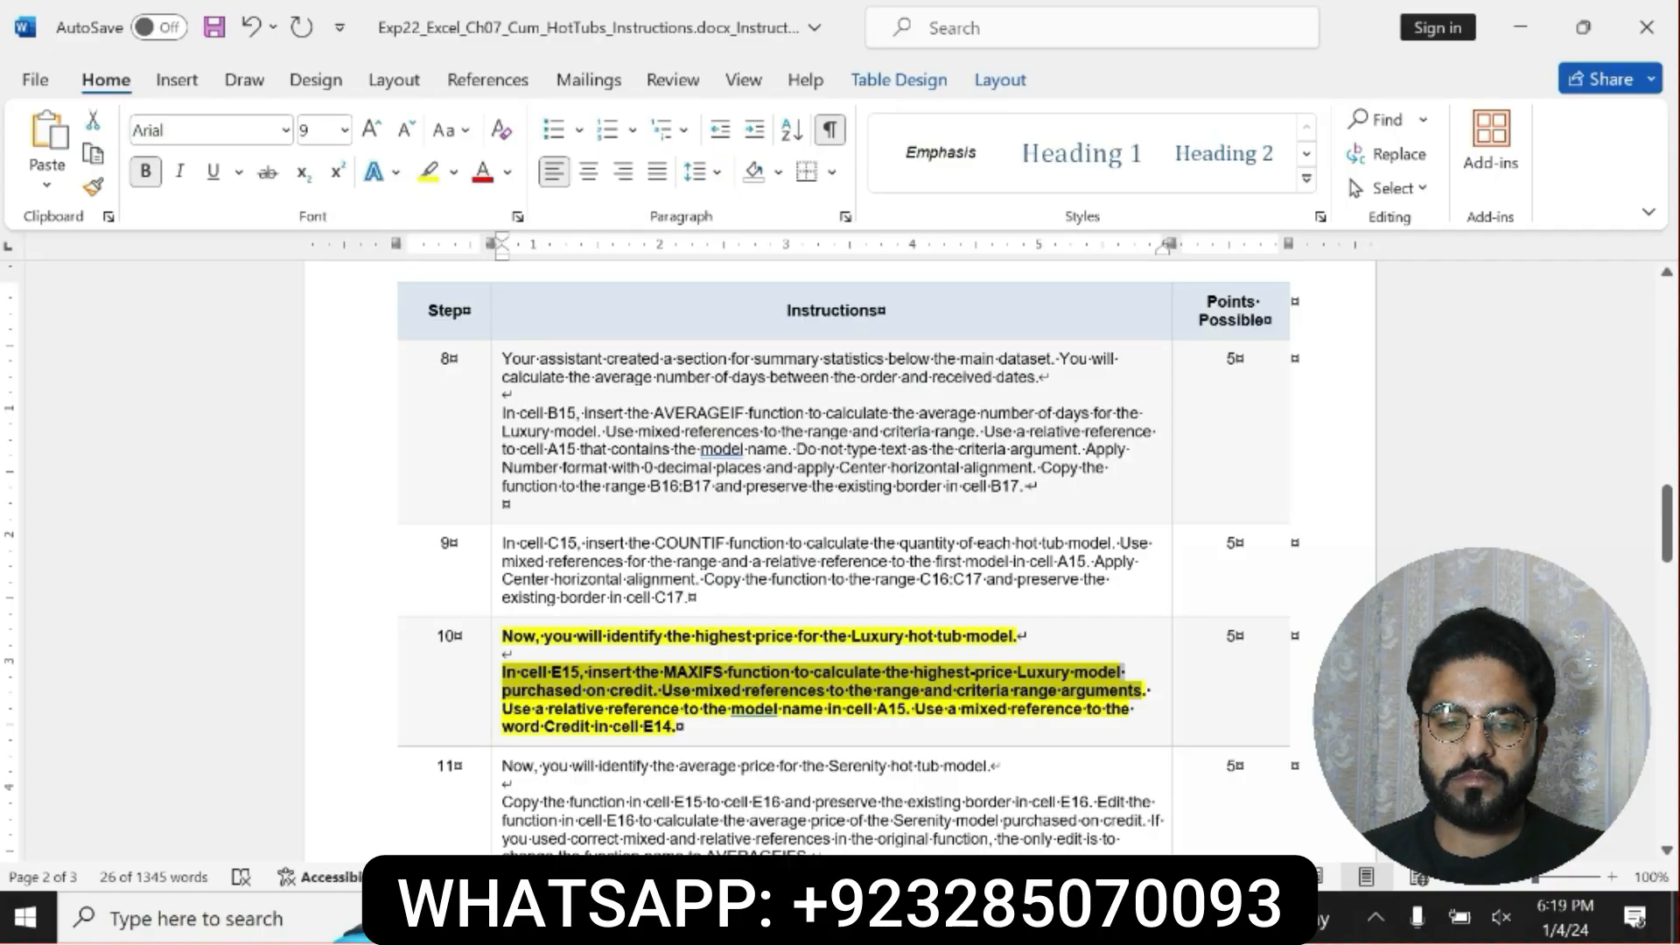
pyautogui.hotkey('alt', 'Tab')
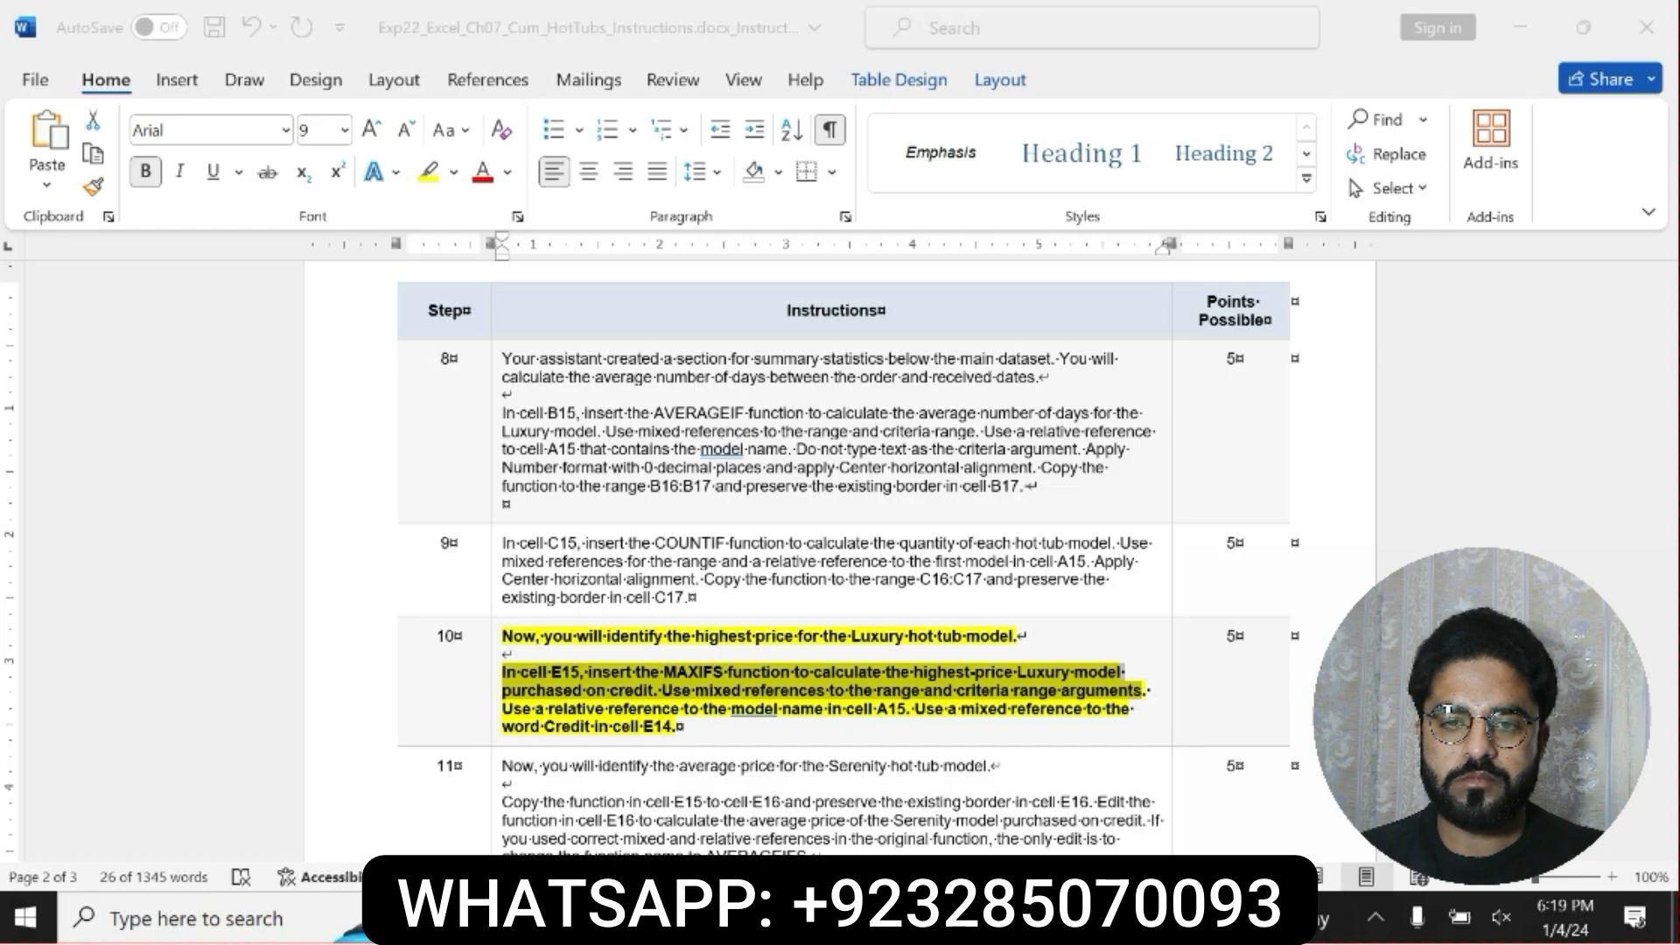
pyautogui.write(',A')
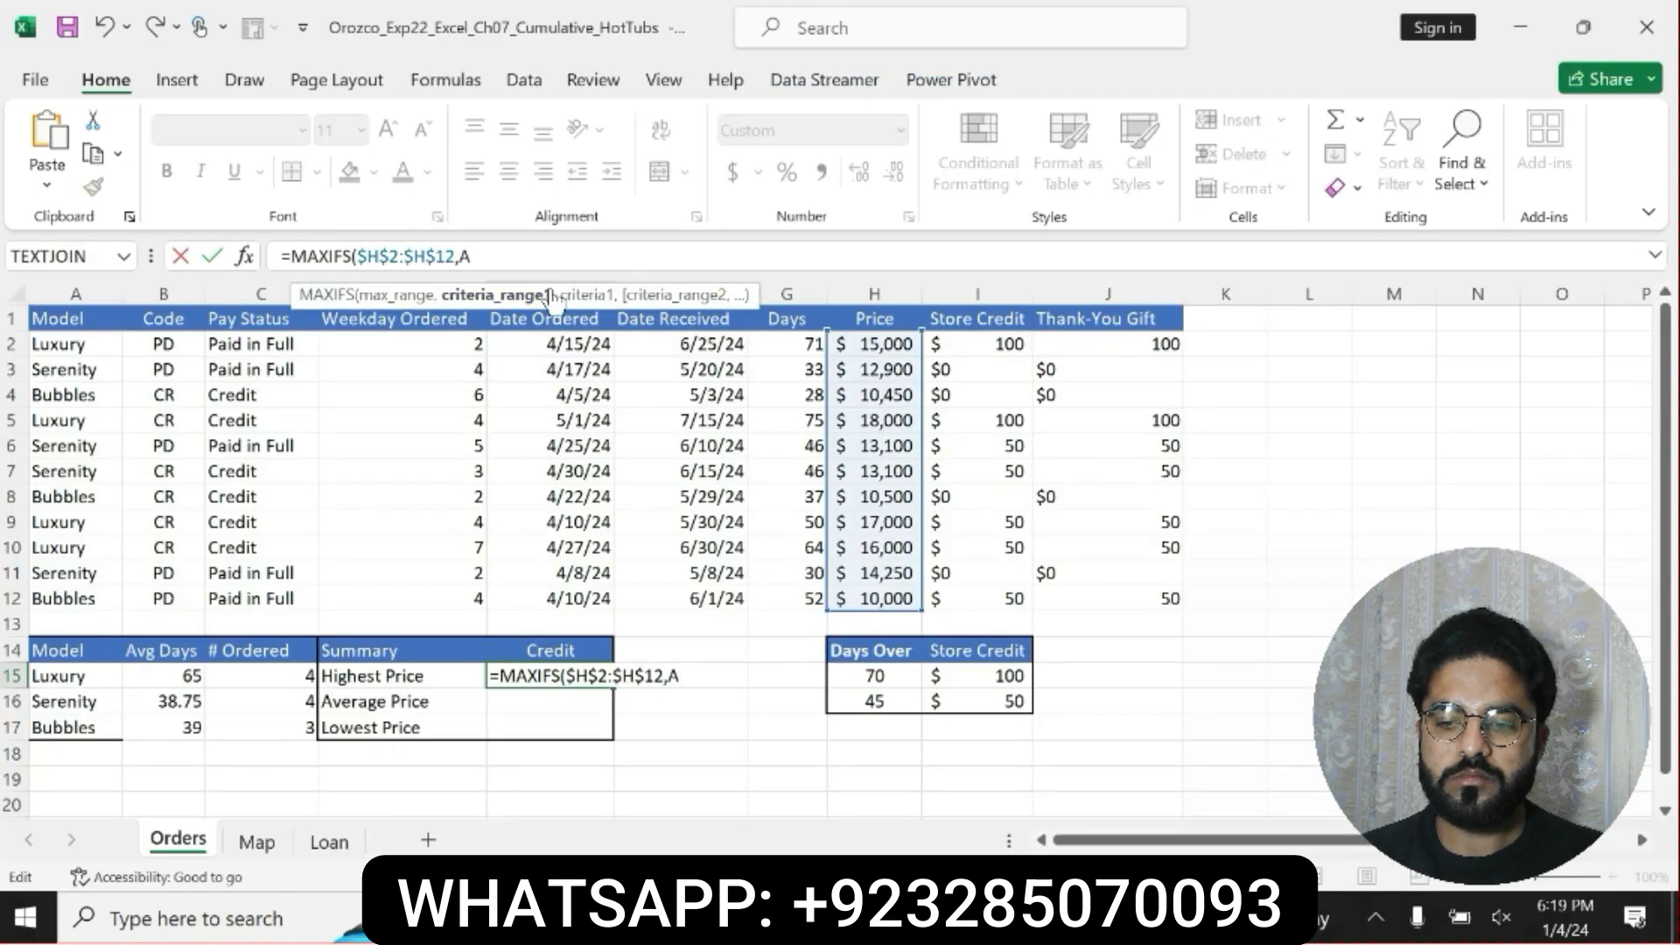
pyautogui.write('2:A12')
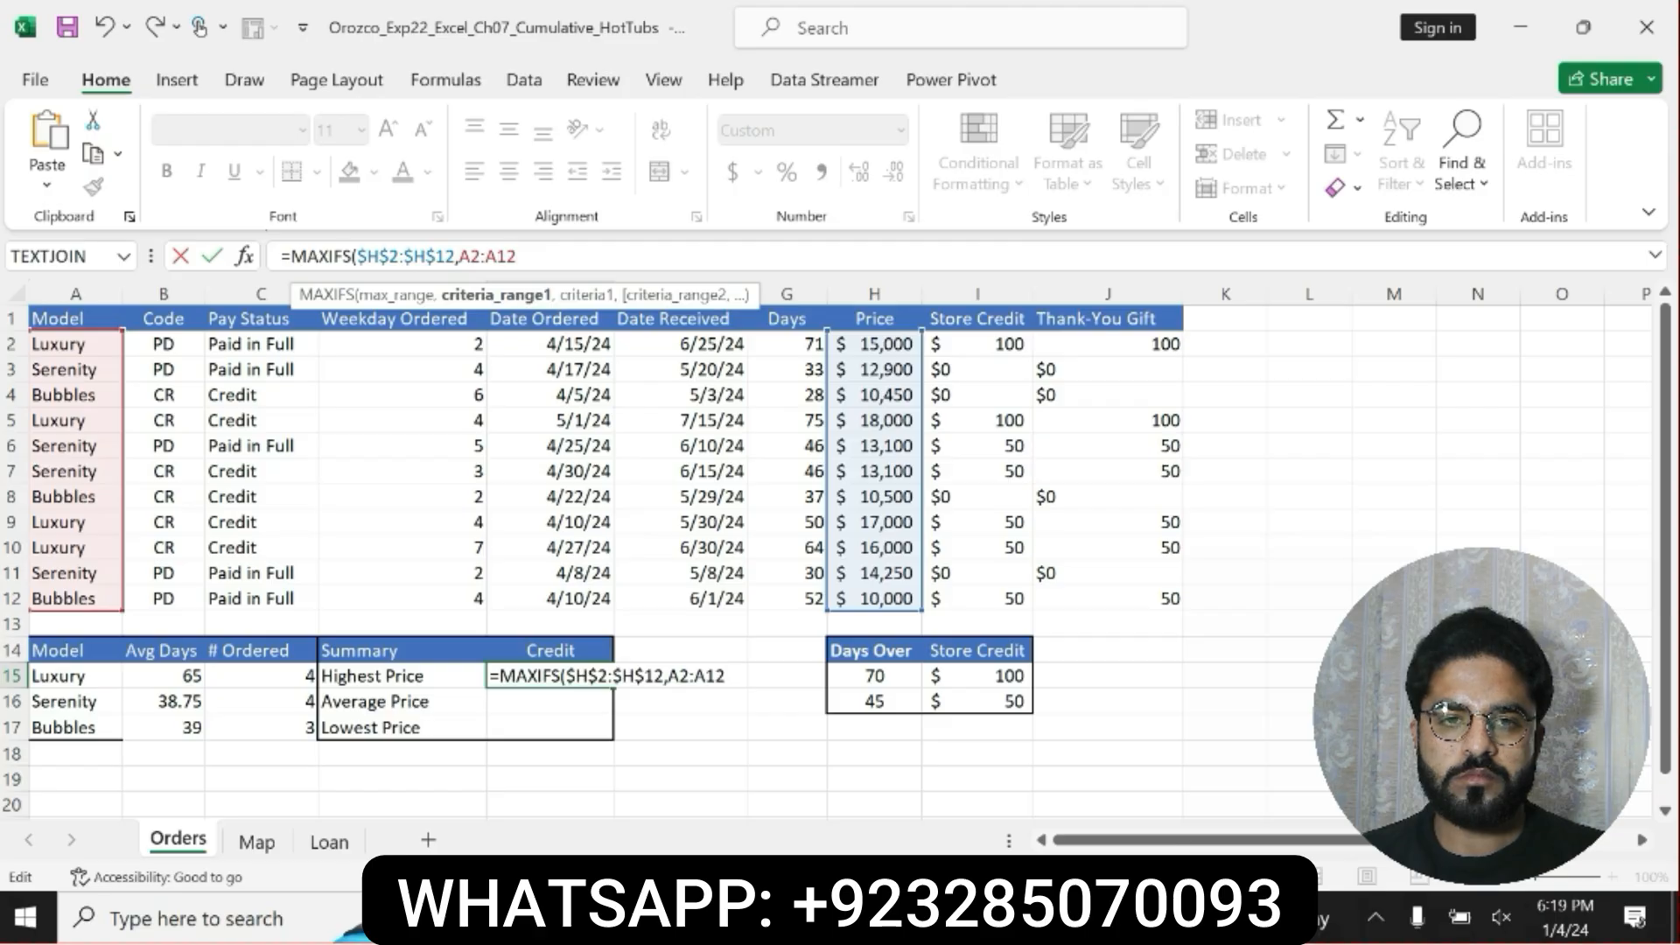
pyautogui.moveTo(517, 255); pyautogui.dragTo(458, 255)
pyautogui.press('F4')
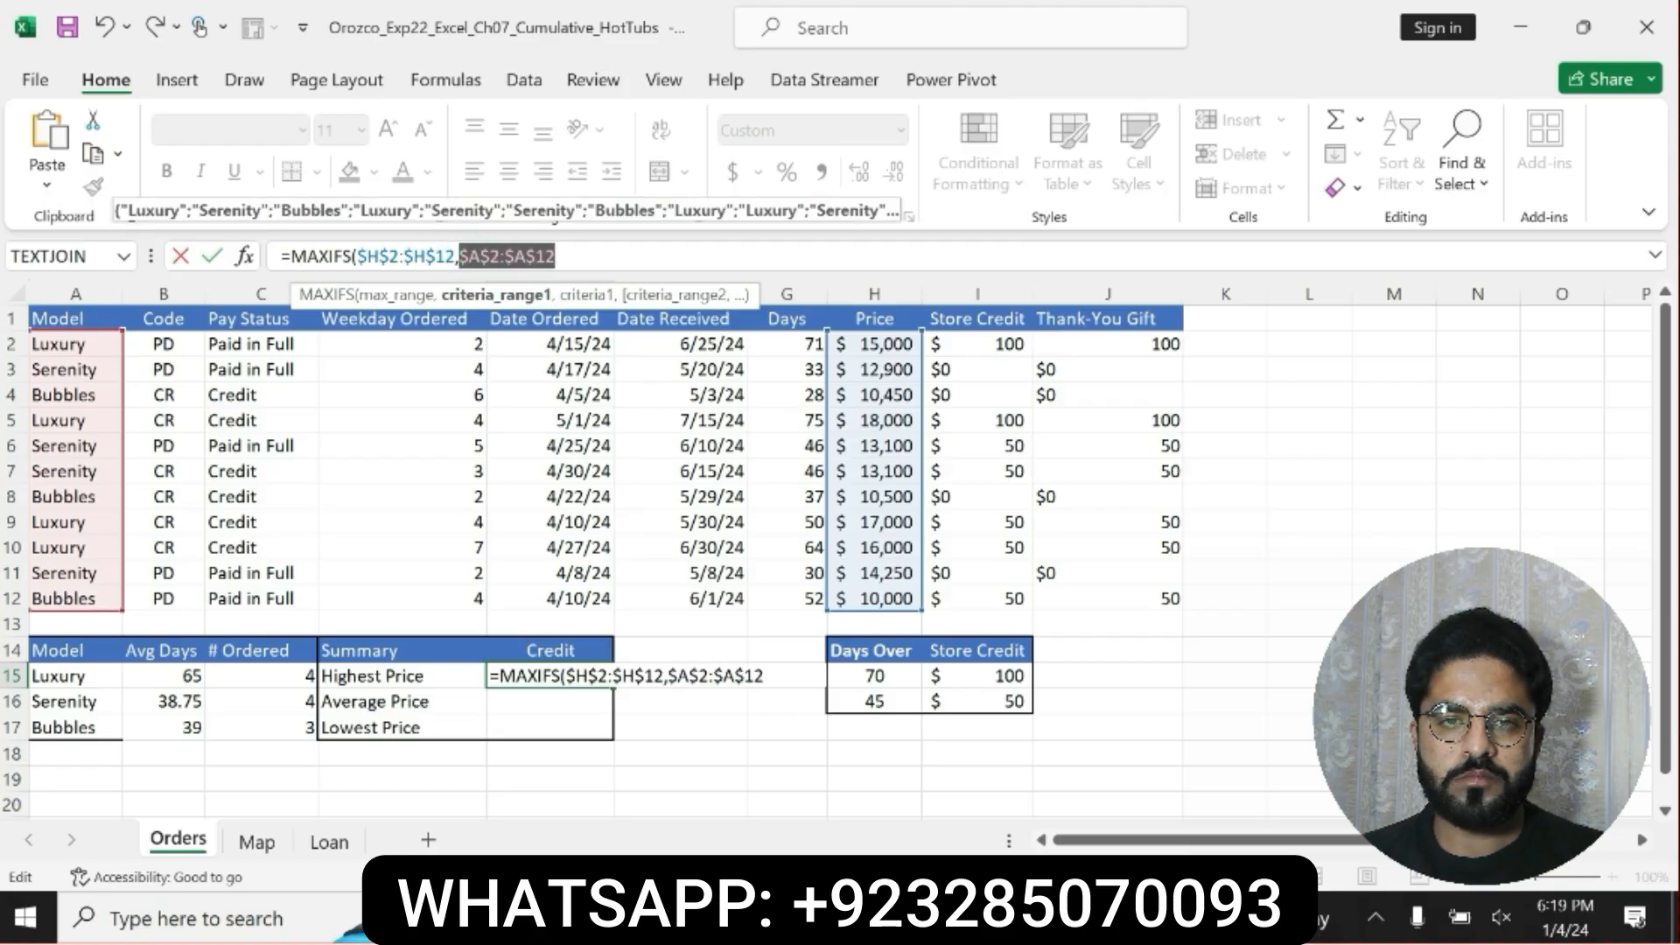
pyautogui.click(601, 254)
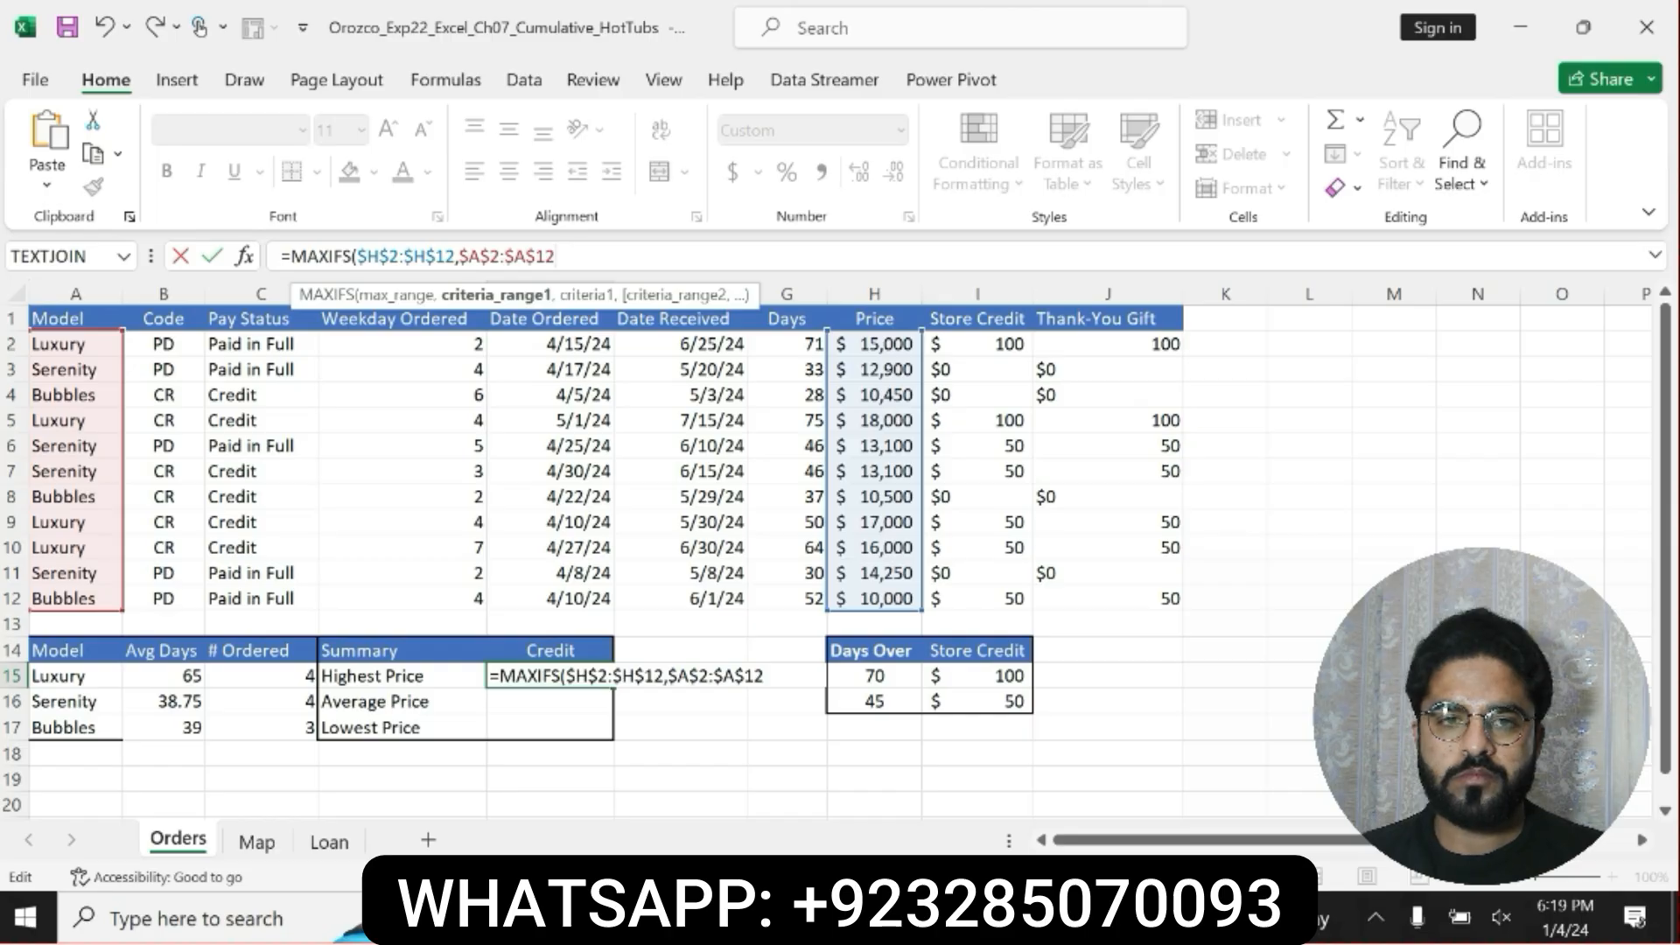
pyautogui.write(',A15')
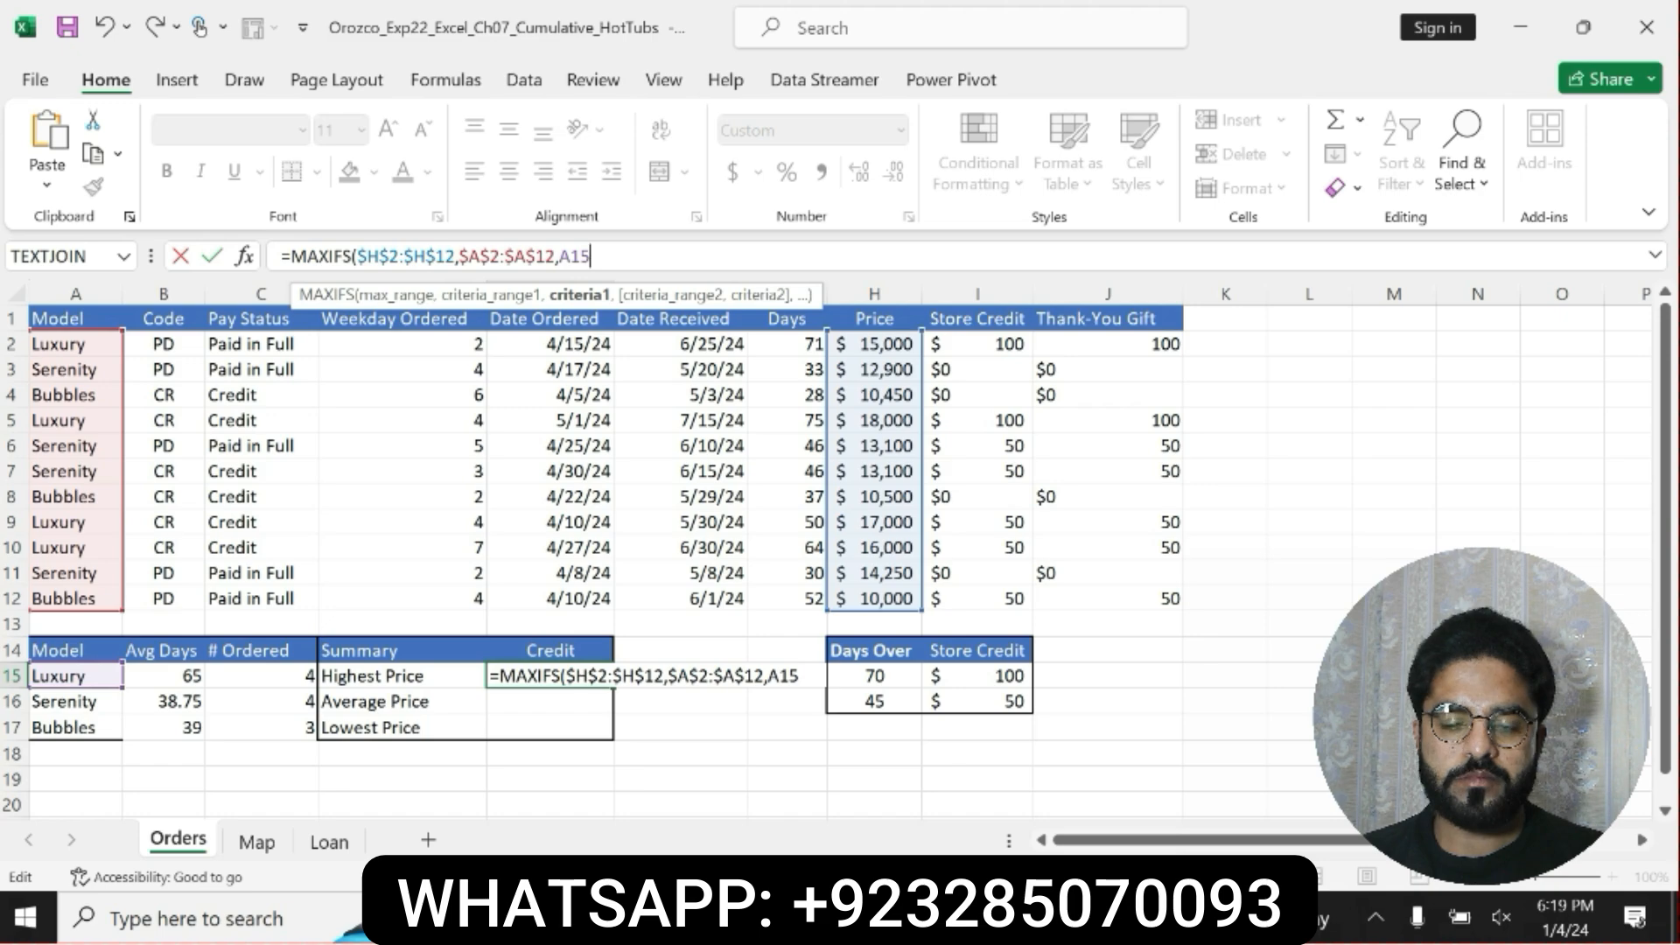
pyautogui.write(',:')
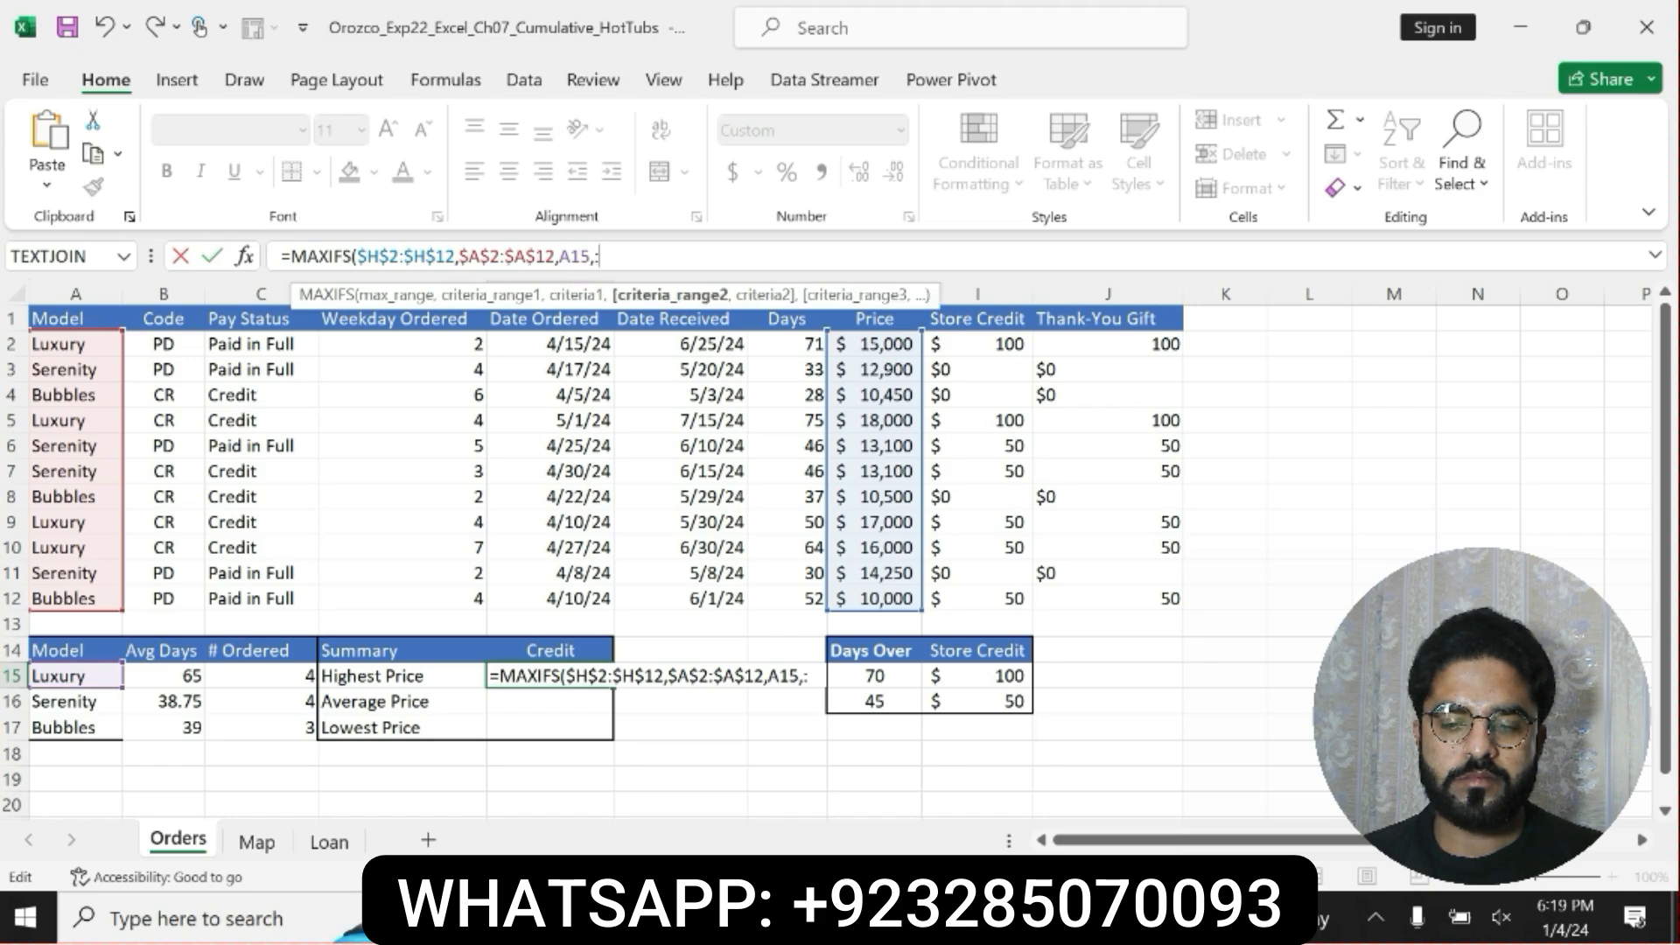
# Add the Pay Status range as the second MAXIFS criteria range, locked as $C$2:$C$12.
pyautogui.press('BackSpace')
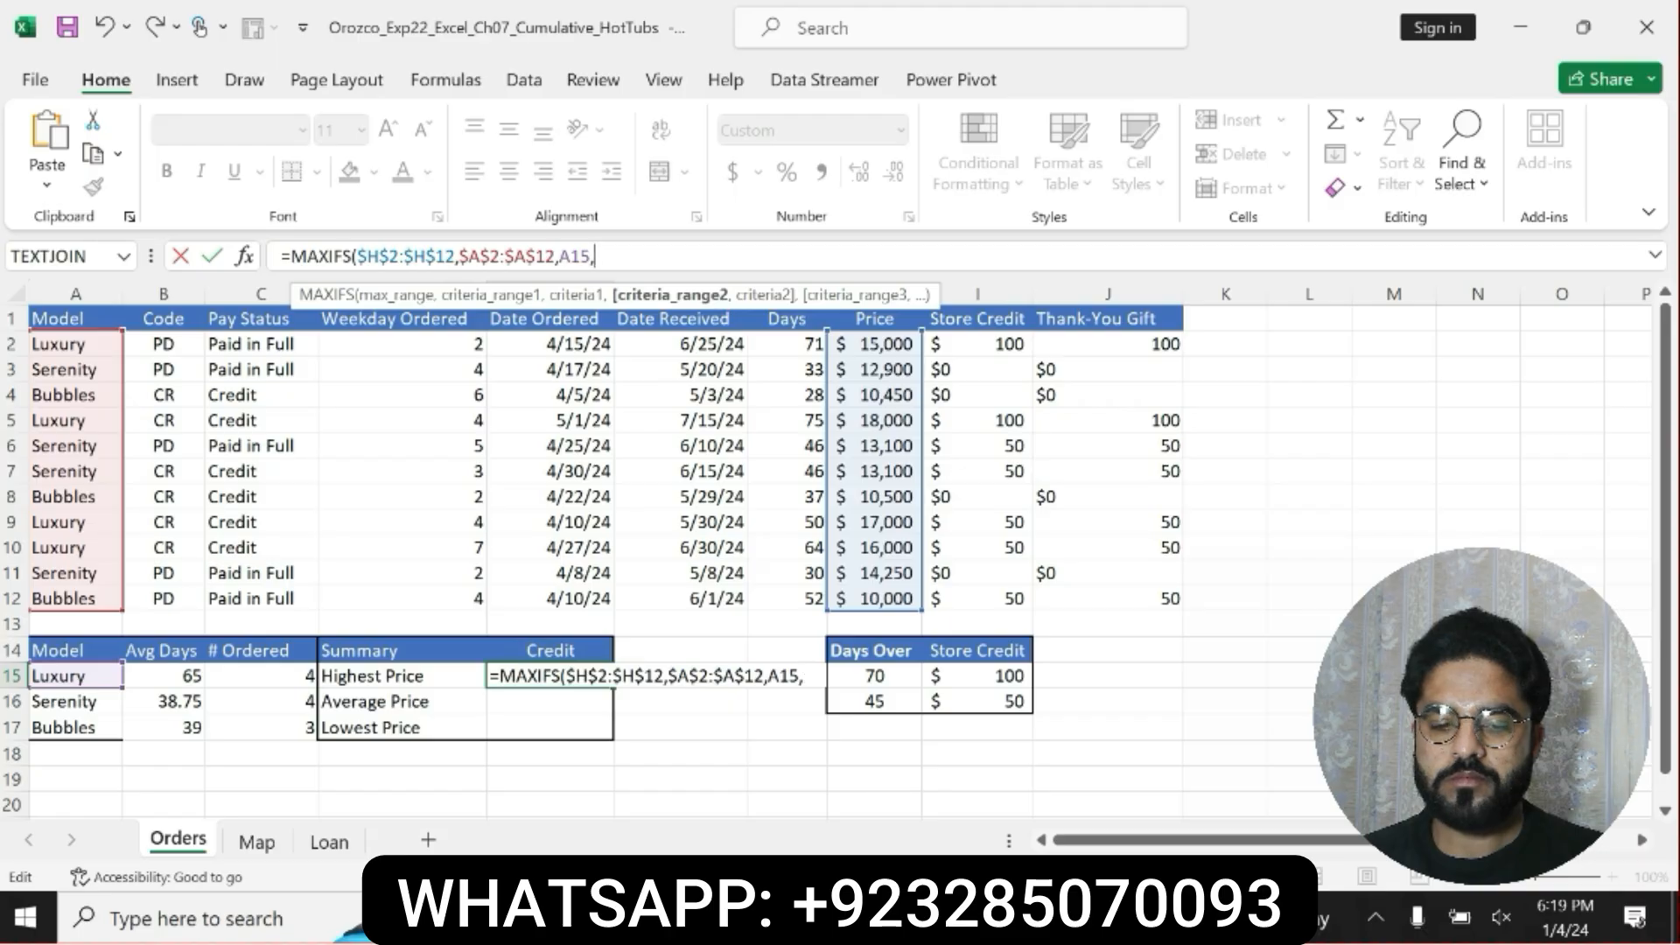
pyautogui.write('C2')
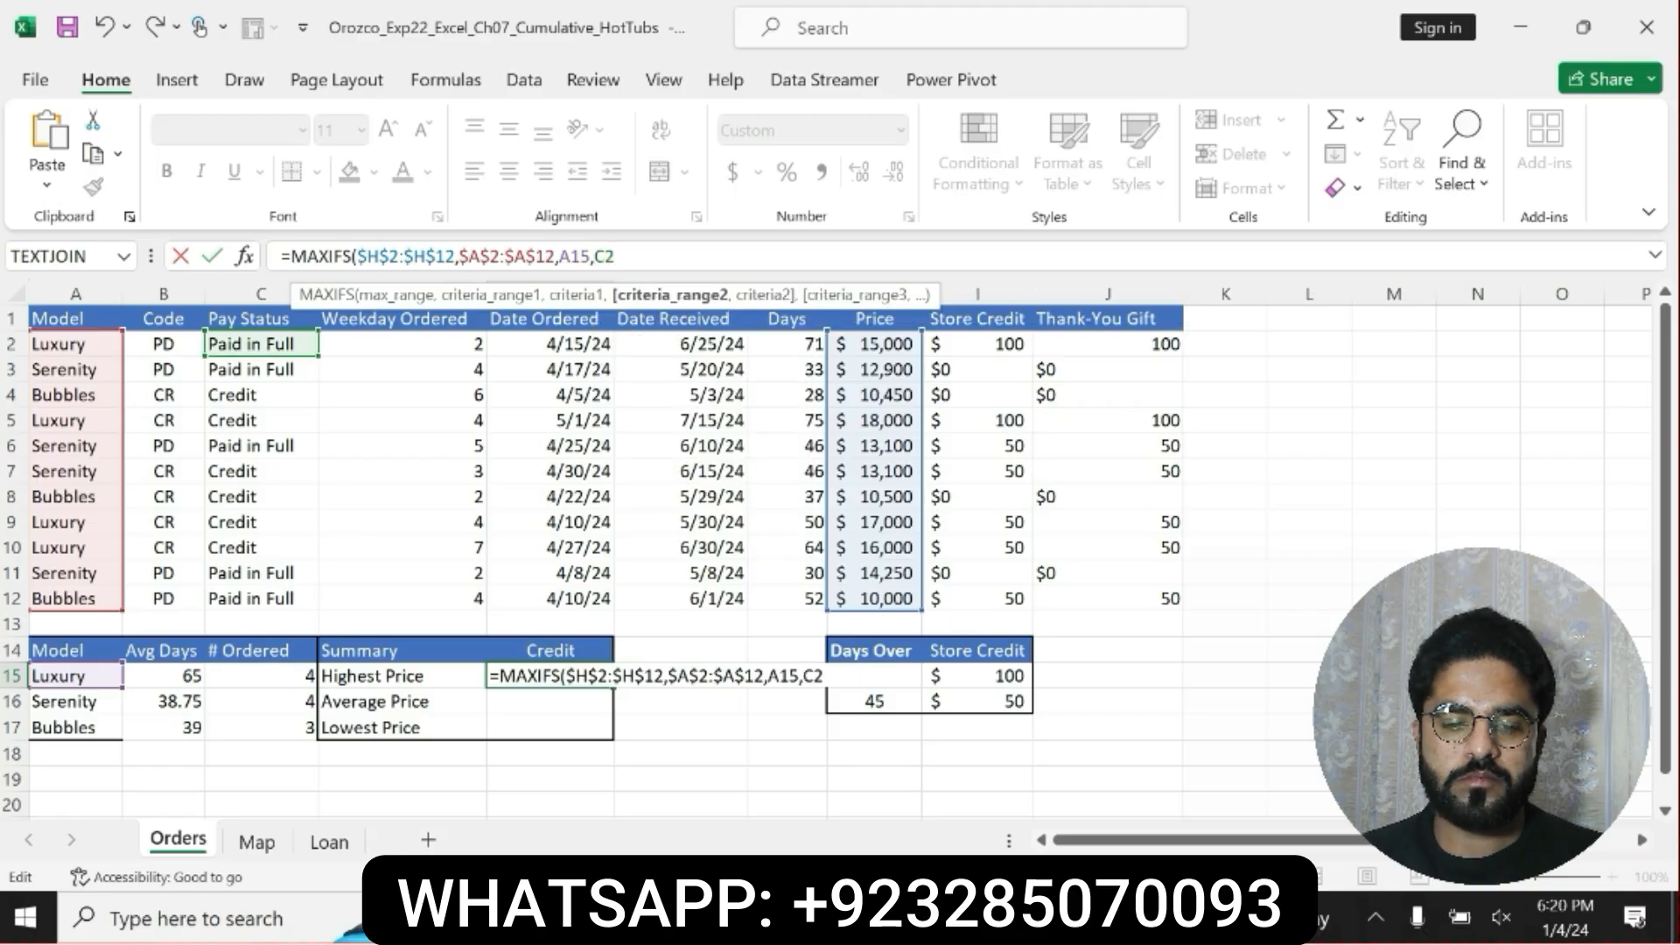
pyautogui.write(':C12')
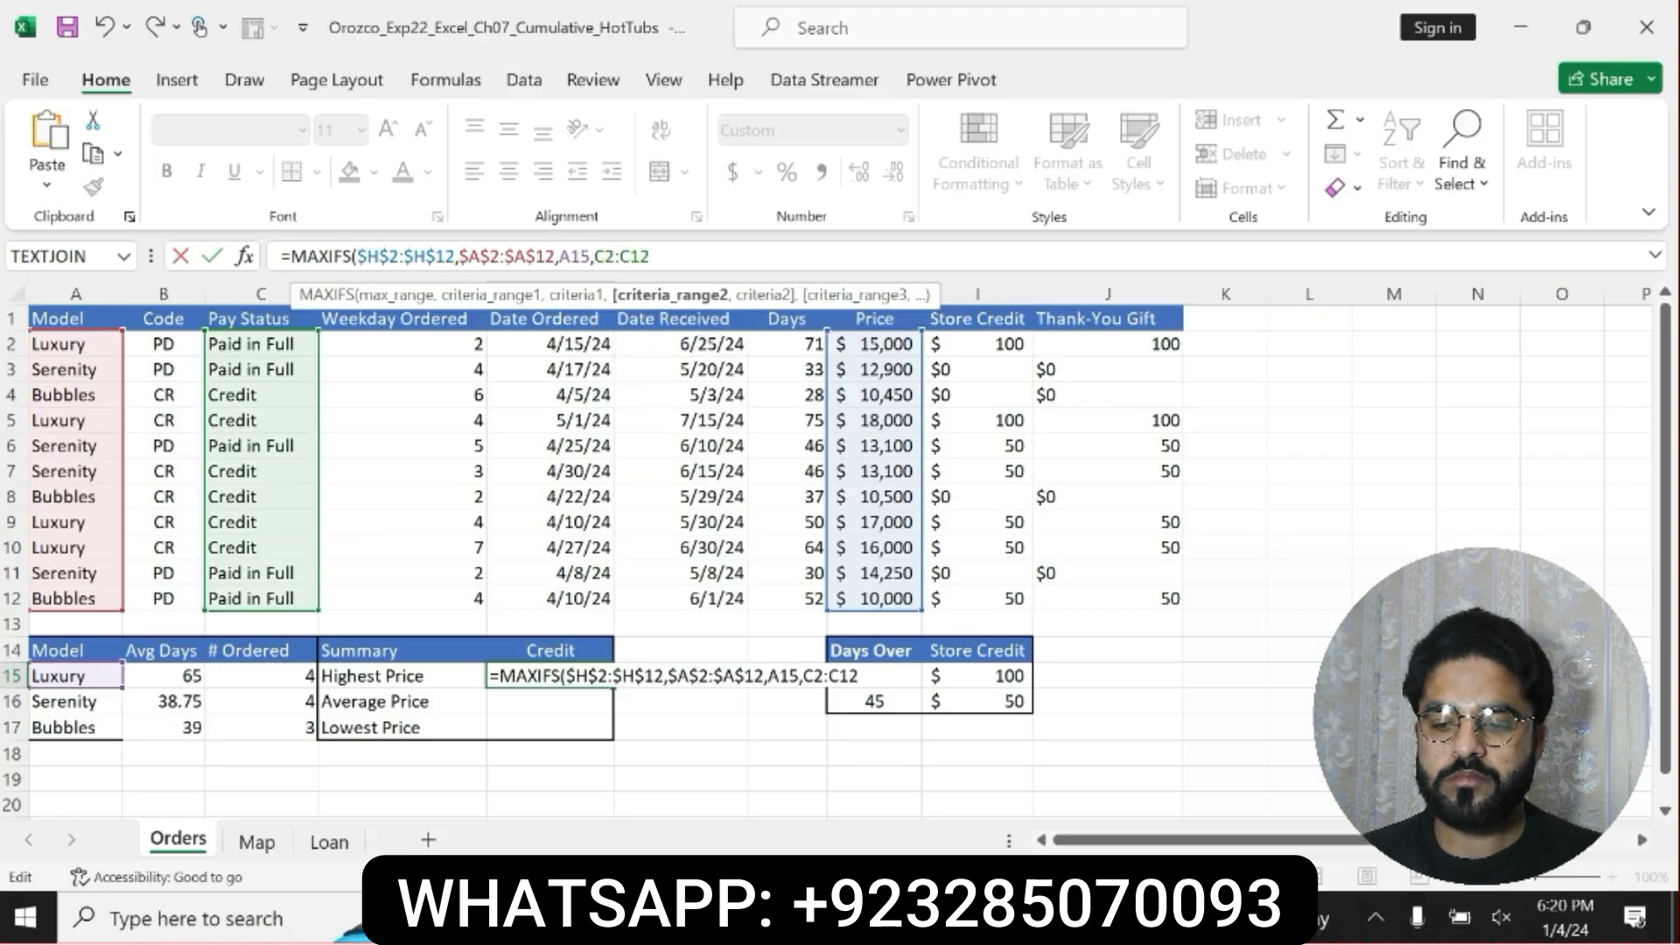
pyautogui.press('F4')
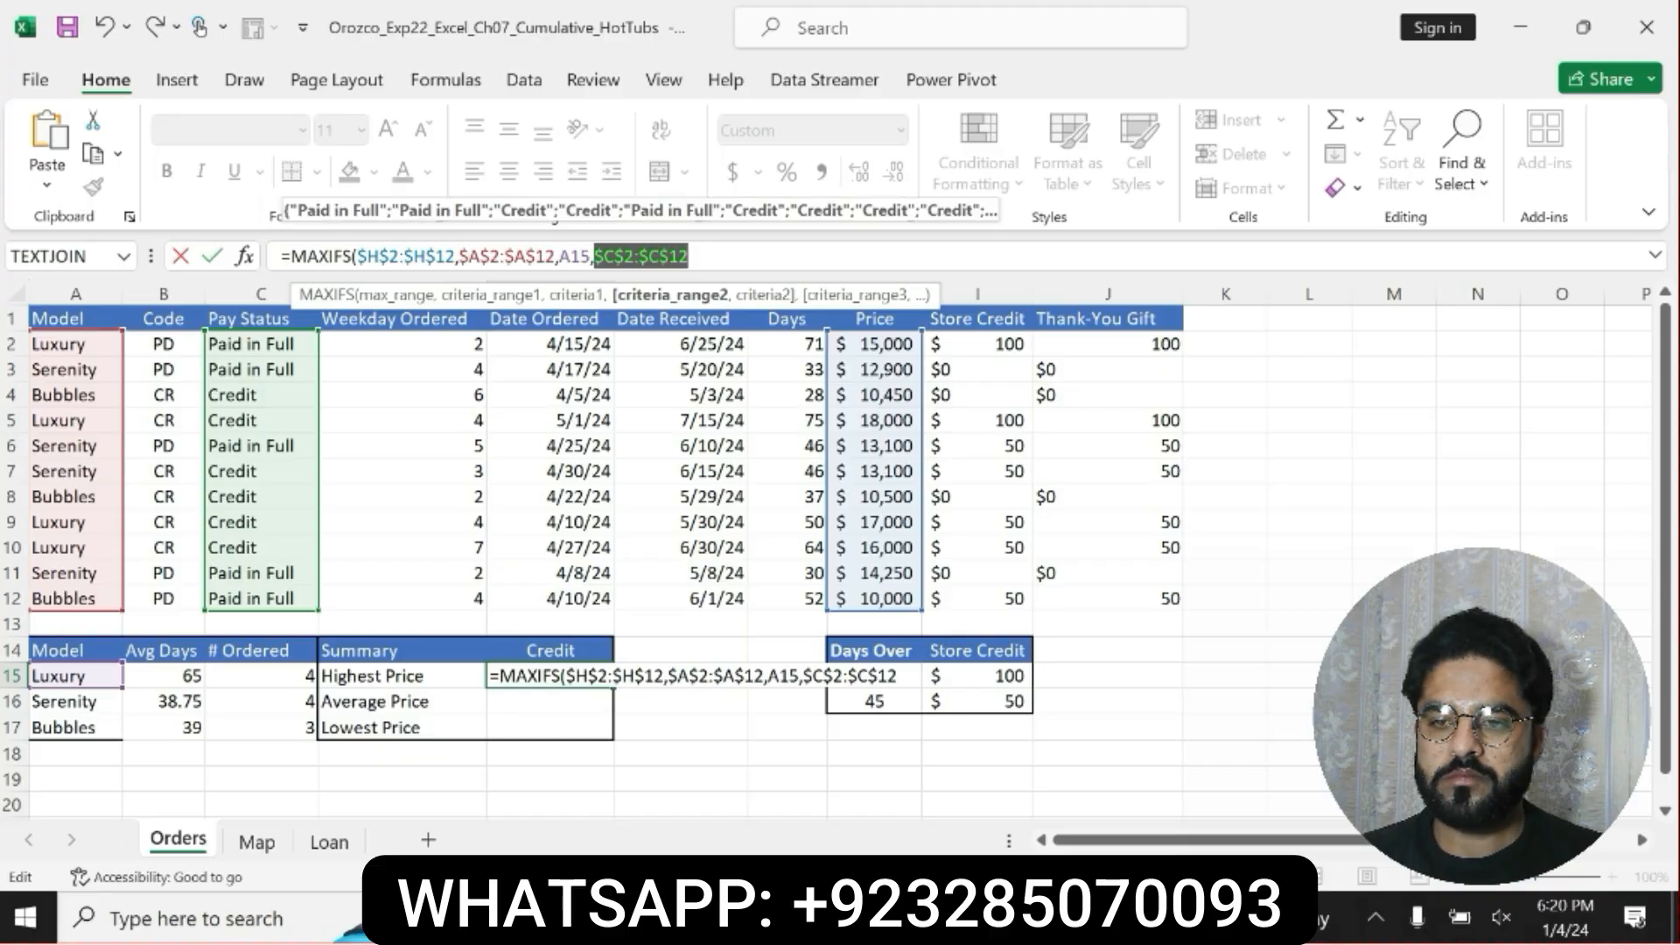
pyautogui.click(690, 257)
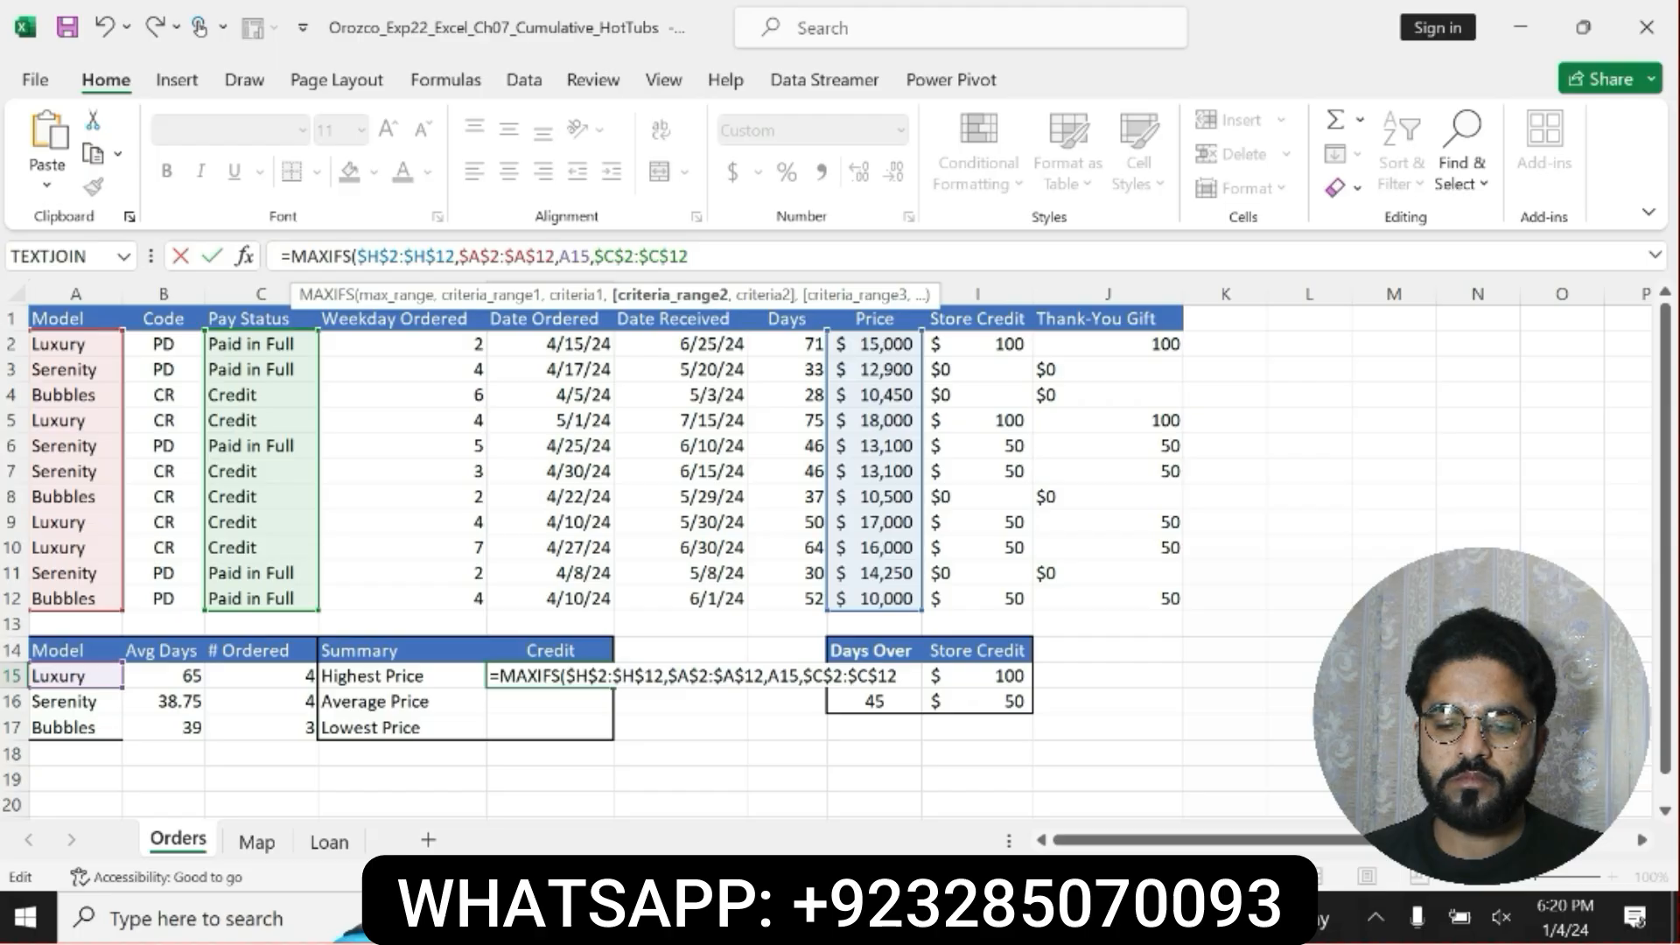
# Add the Credit heading cell as the second MAXIFS criterion, locked as $E$14, and complete the formula in E15.
pyautogui.write(',E14')
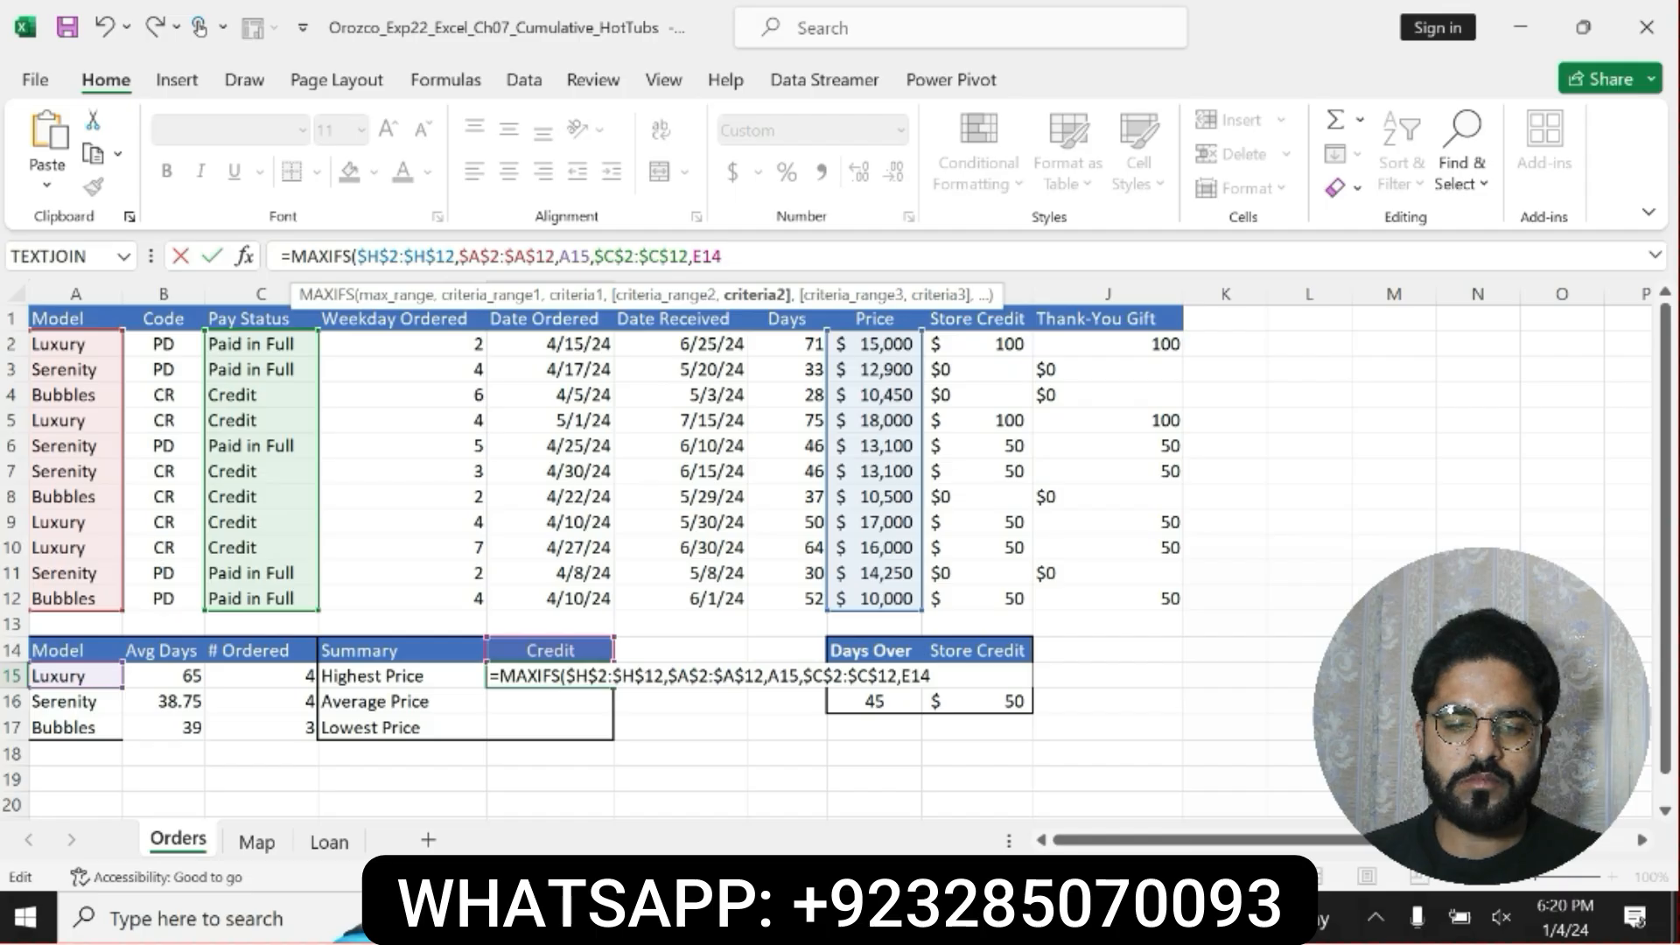
pyautogui.hotkey('shift', 'Left')
pyautogui.hotkey('shift', 'Left')
pyautogui.hotkey('shift', 'Left')
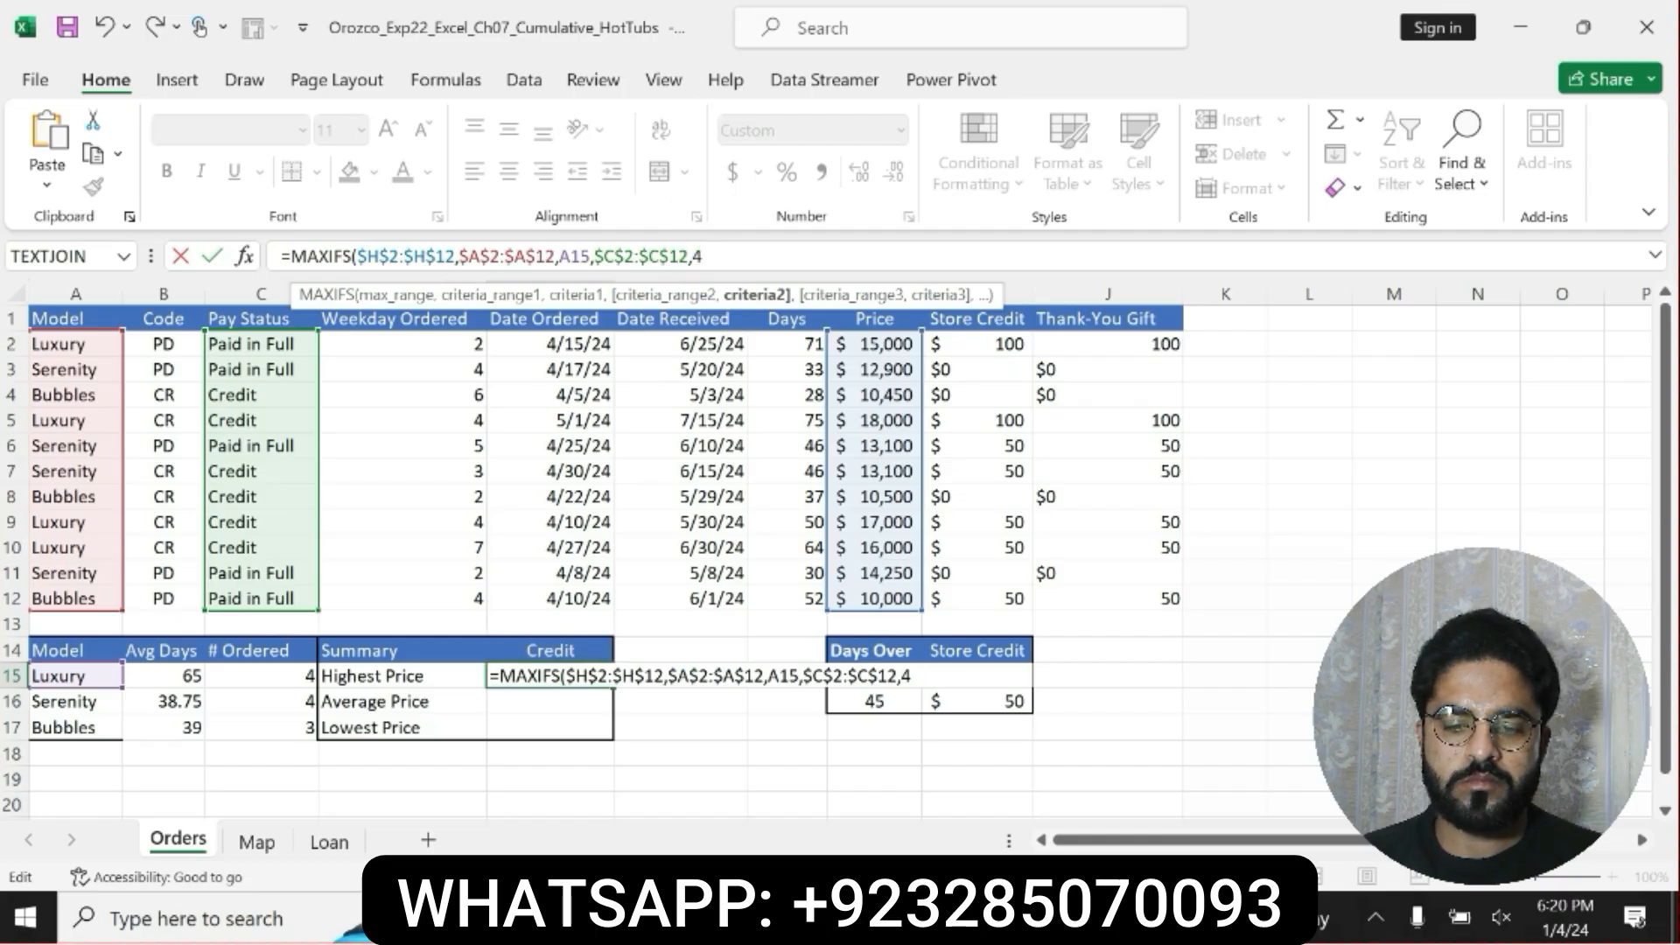
pyautogui.press('F4')
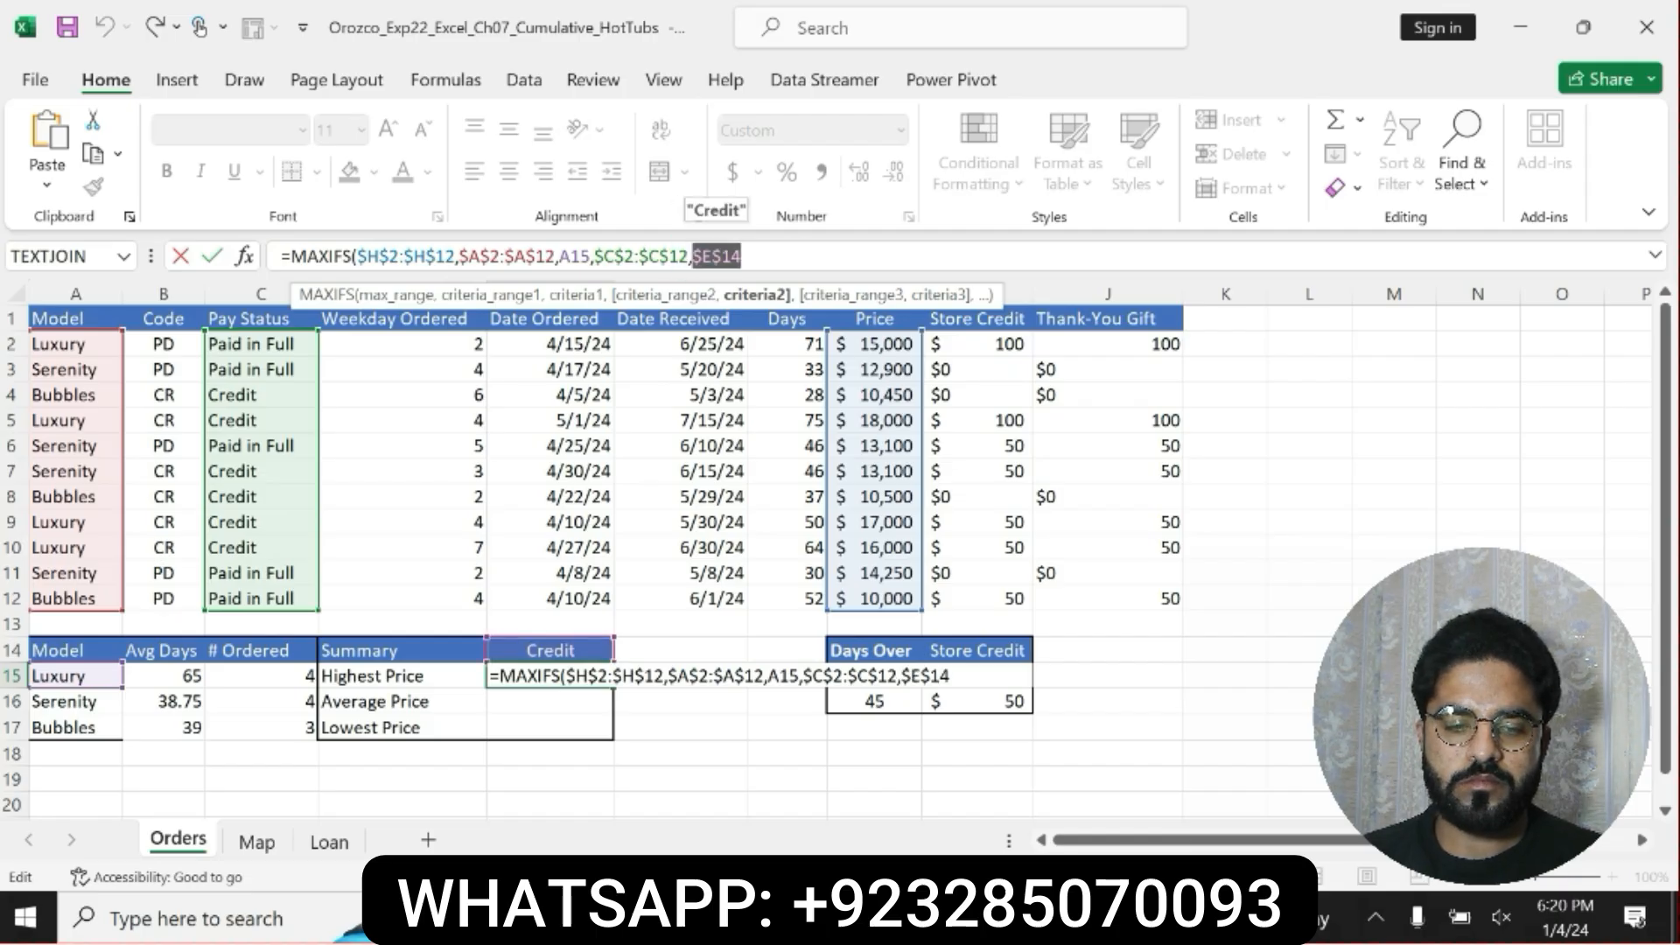
pyautogui.click(798, 254)
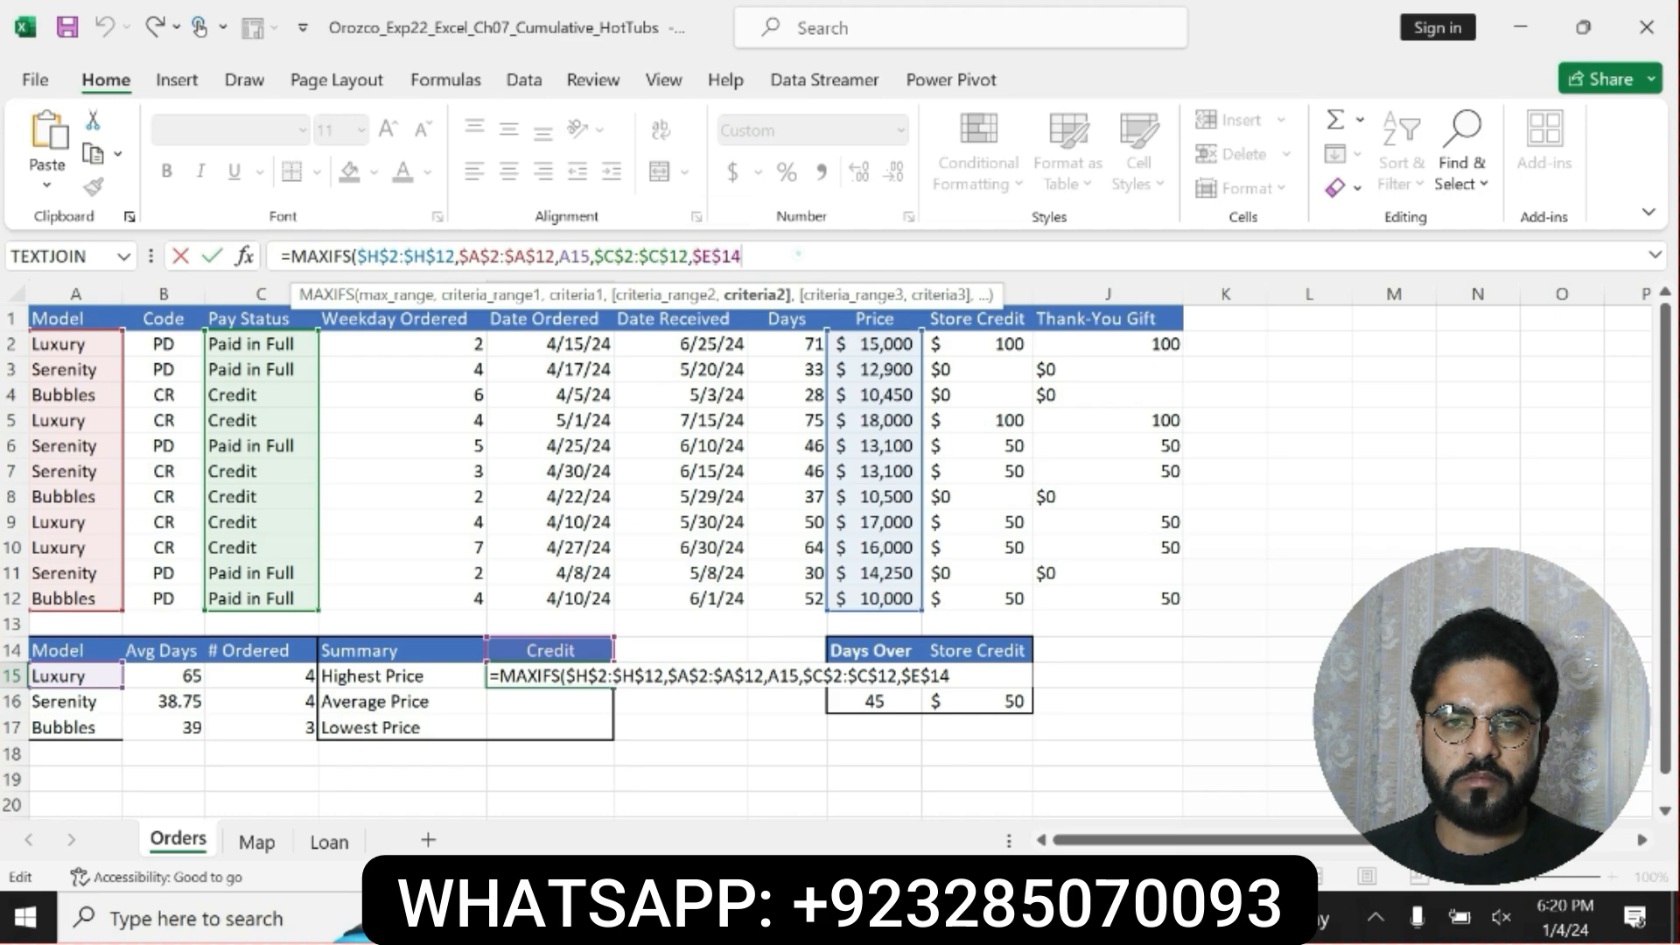
pyautogui.press('Return')
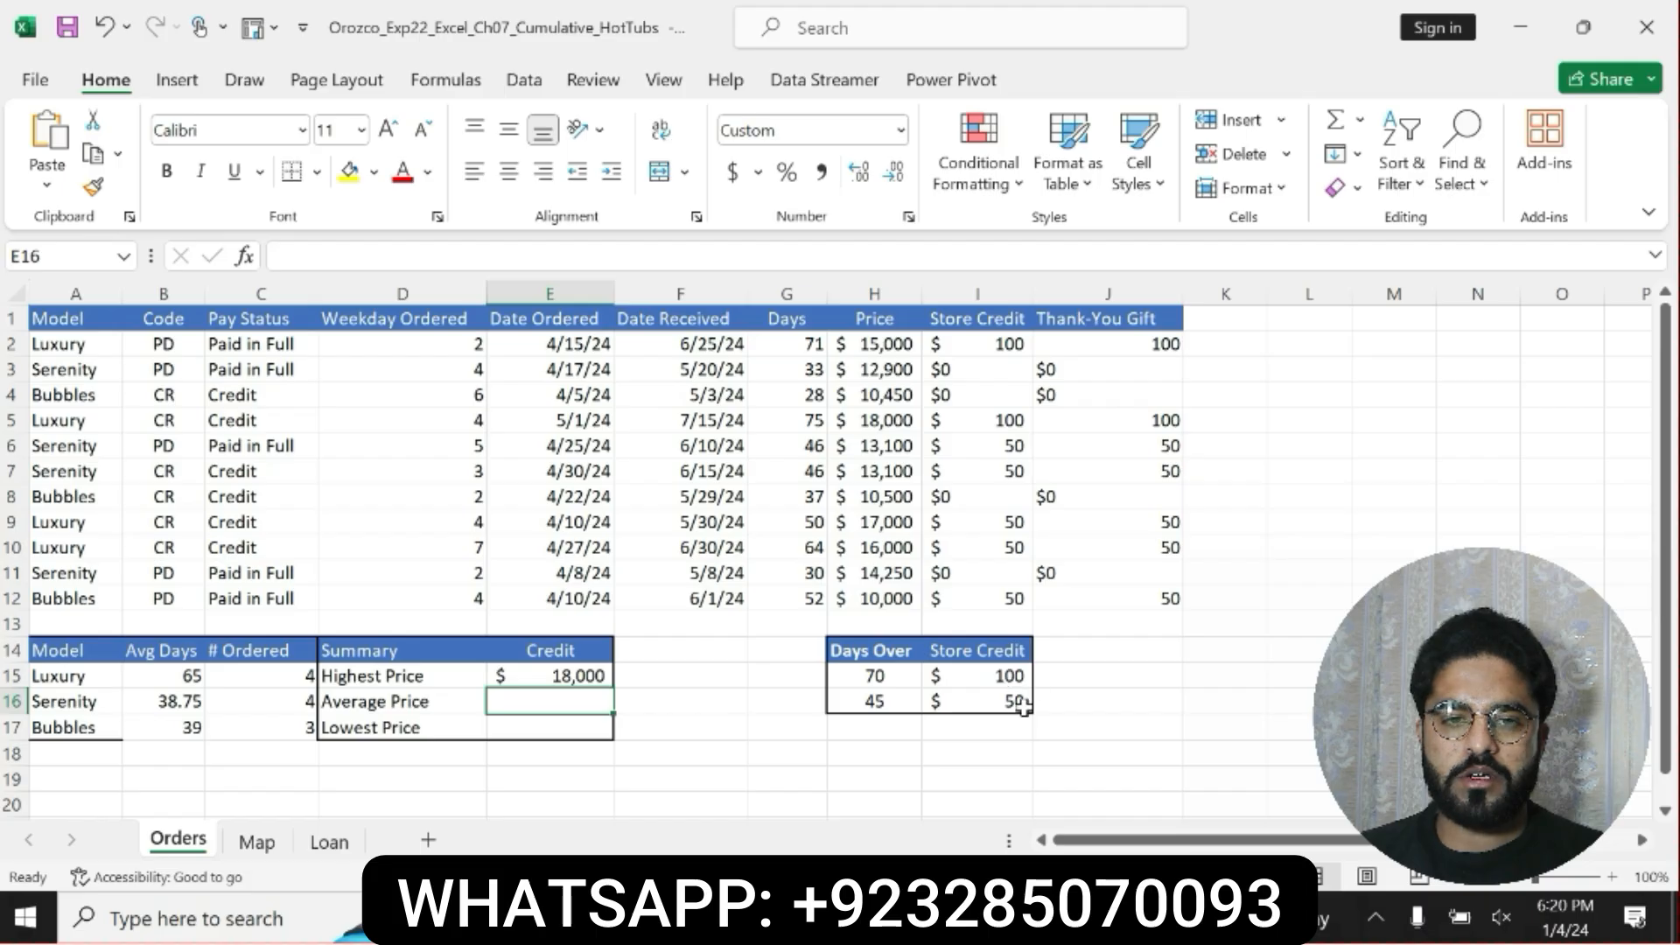
# Switch to Word to recheck step 10's reference requirements for A15 and E14, and return to Excel.
pyautogui.click(770, 917)
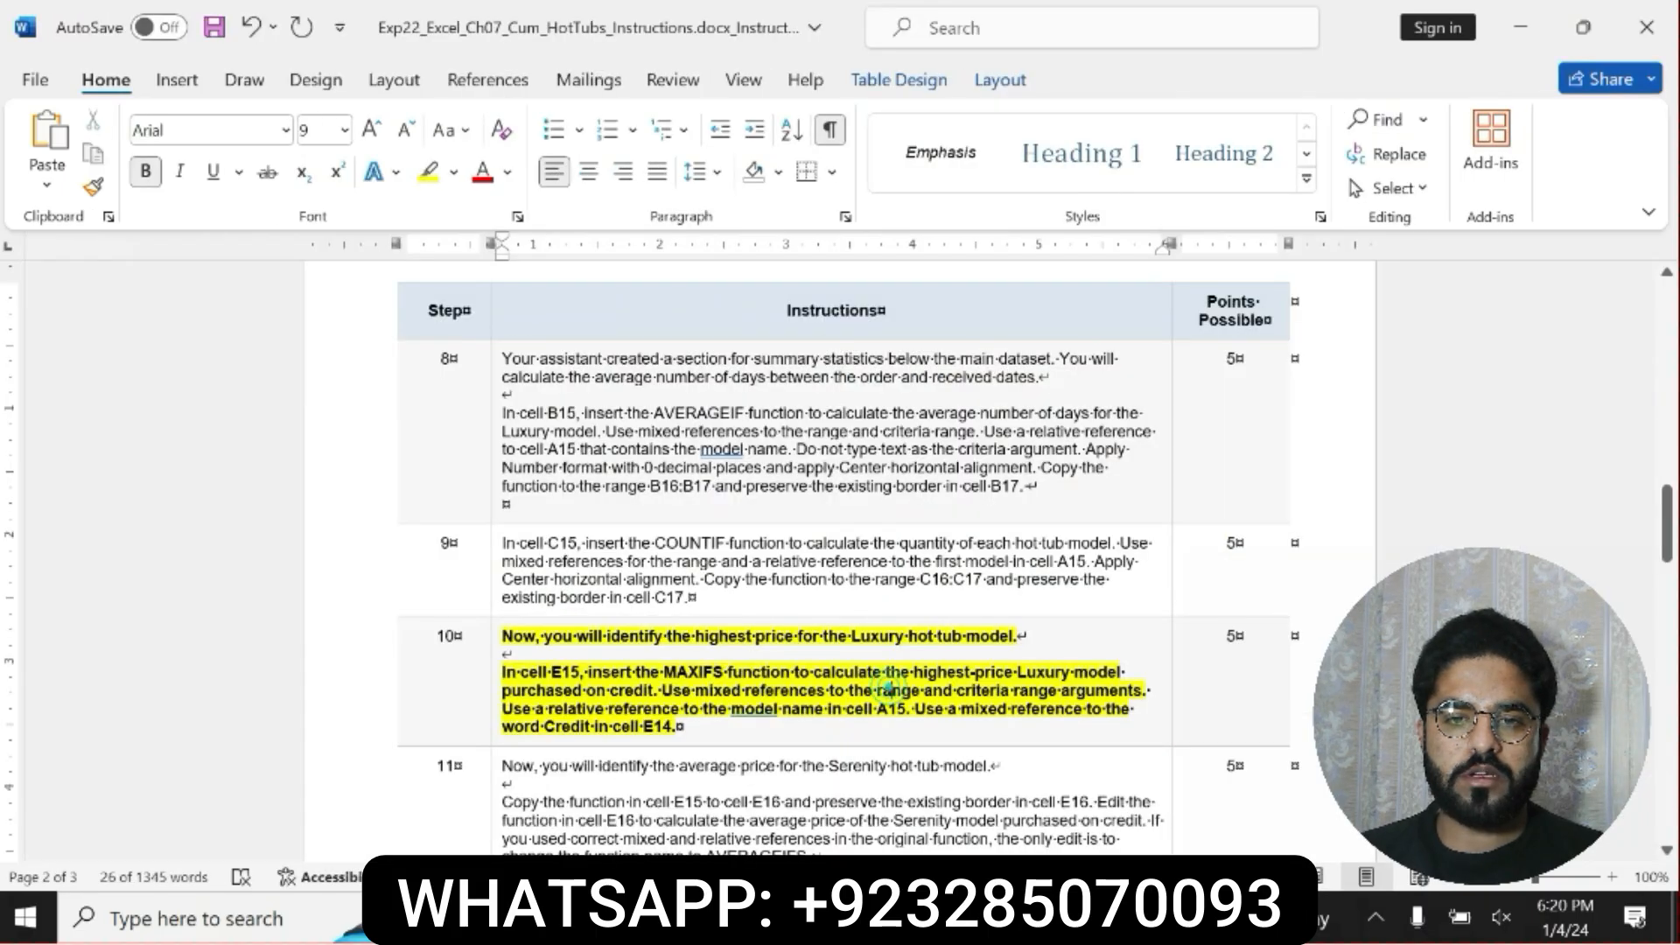
pyautogui.moveTo(703, 709); pyautogui.dragTo(683, 727)
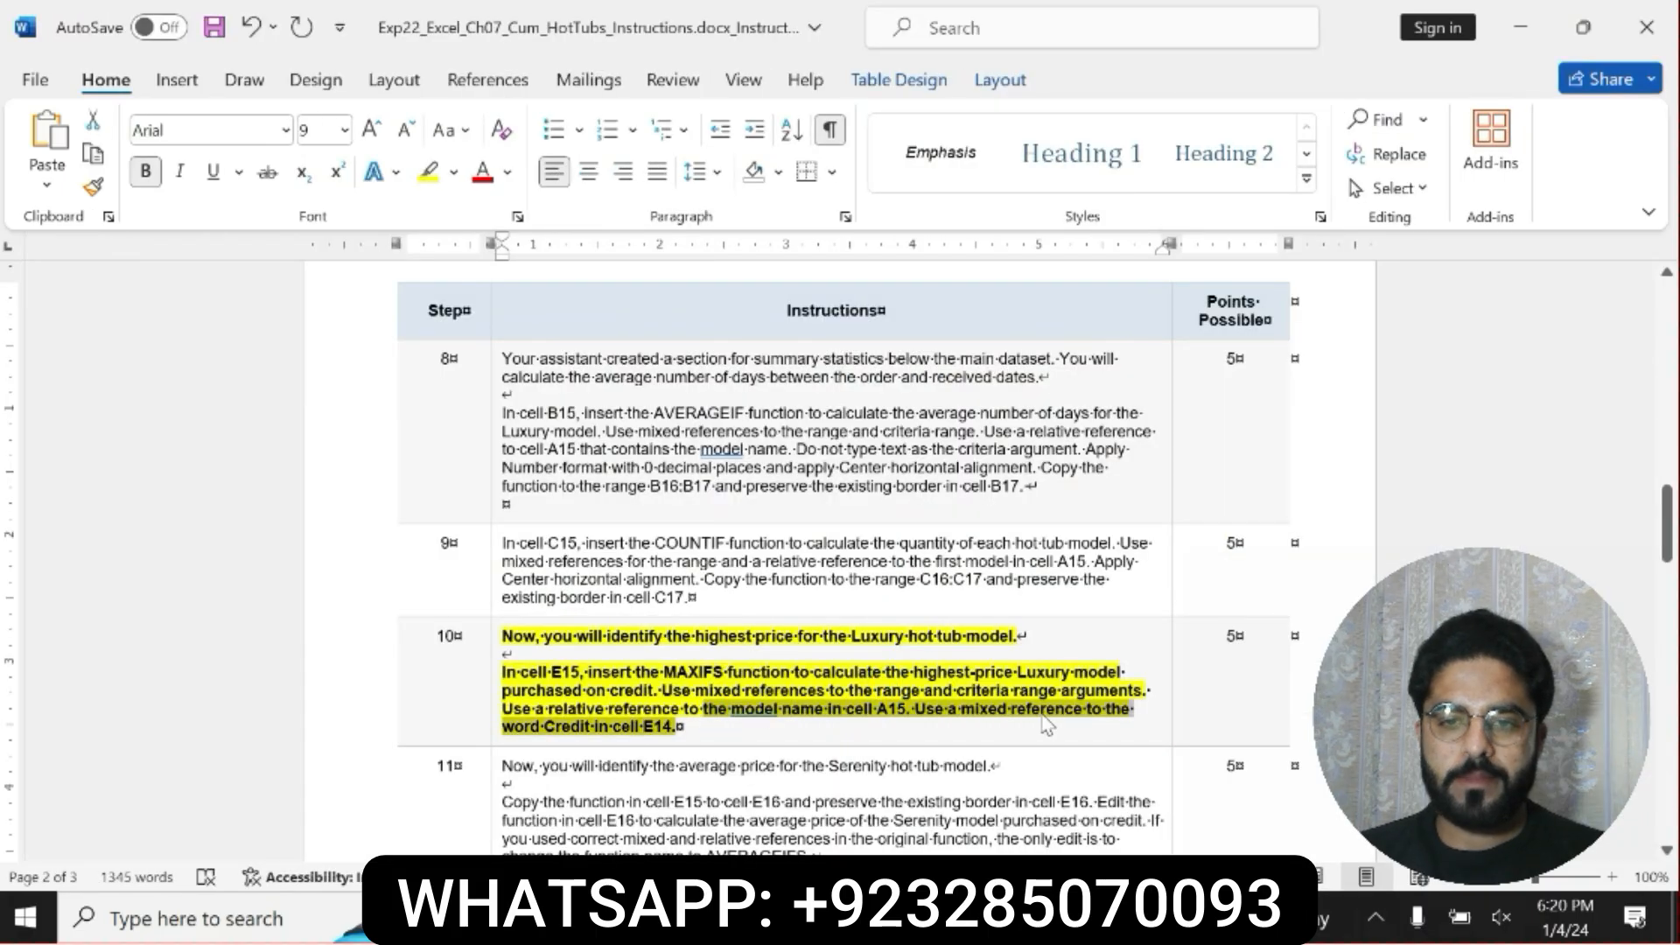
pyautogui.hotkey('alt', 'Tab')
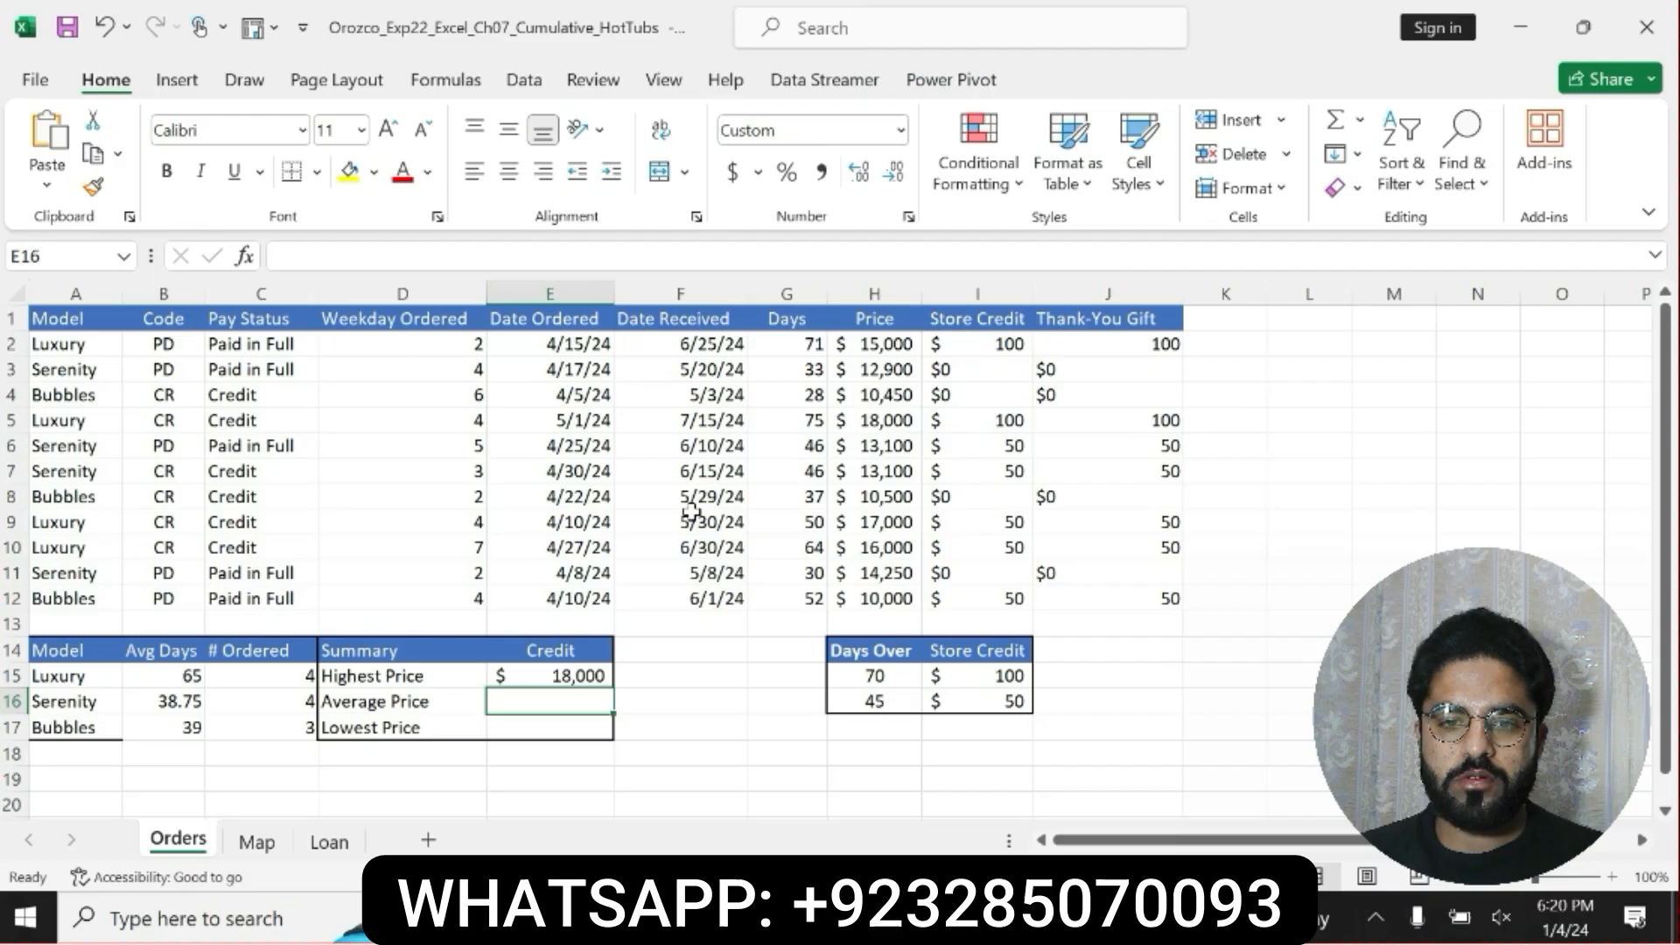
# Copy the MAXIFS formula from E15 down through E16:E17, and switch back to the Word instructions.
pyautogui.click(602, 680)
pyautogui.moveTo(603, 680); pyautogui.dragTo(613, 741)
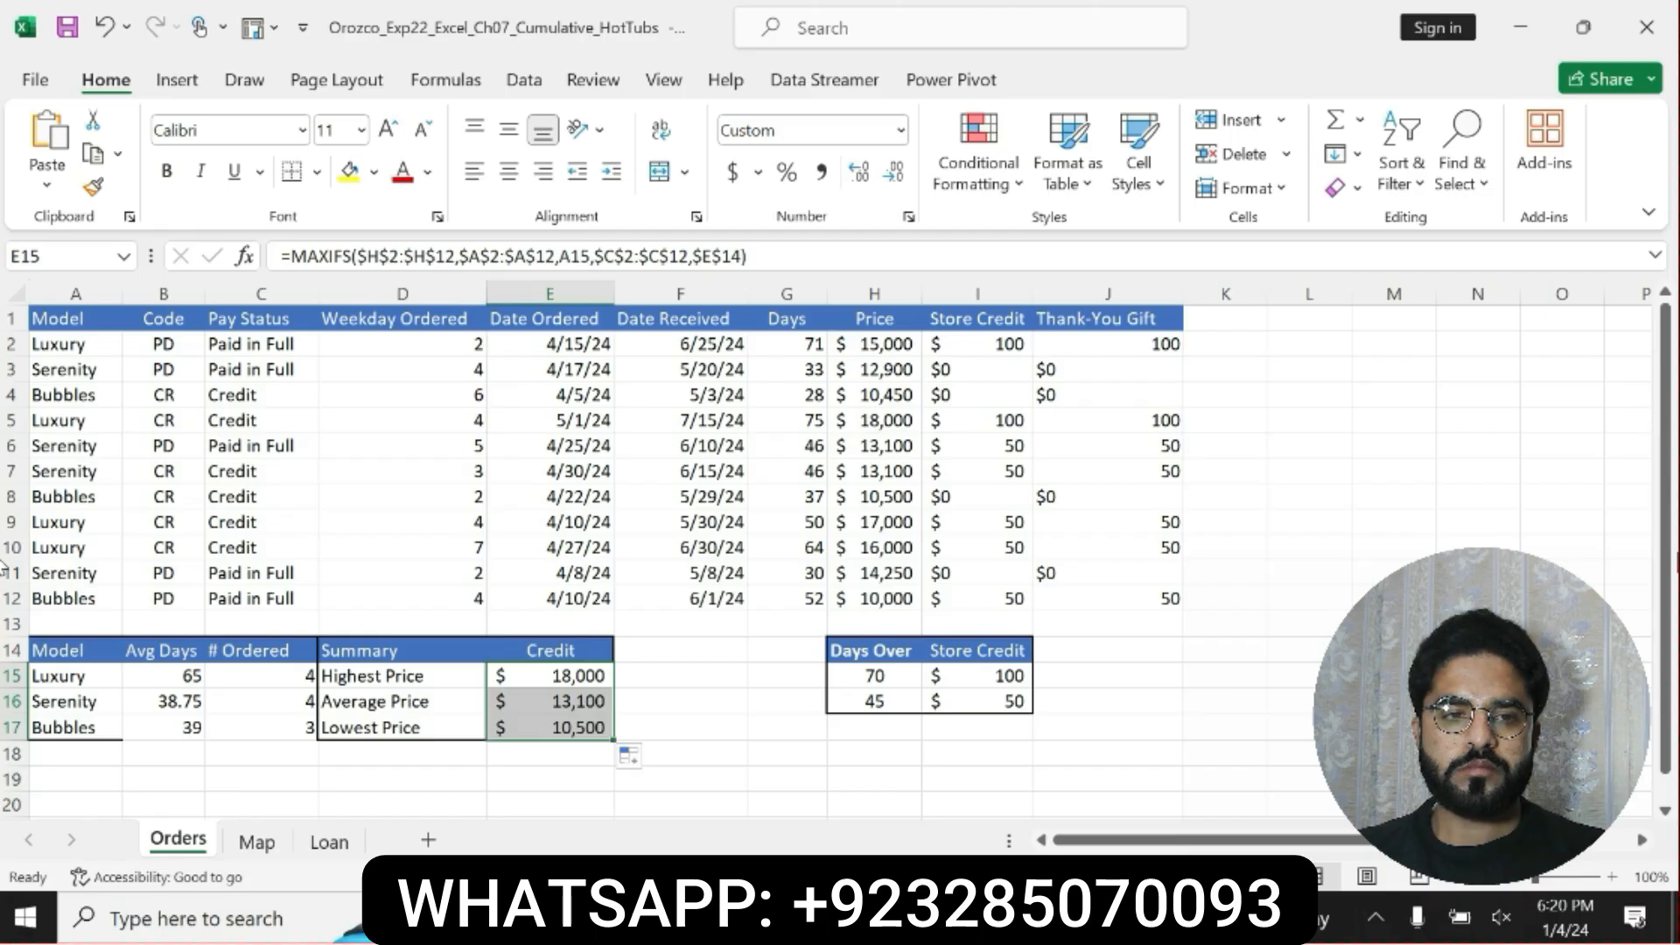
pyautogui.hotkey('alt', 'Tab')
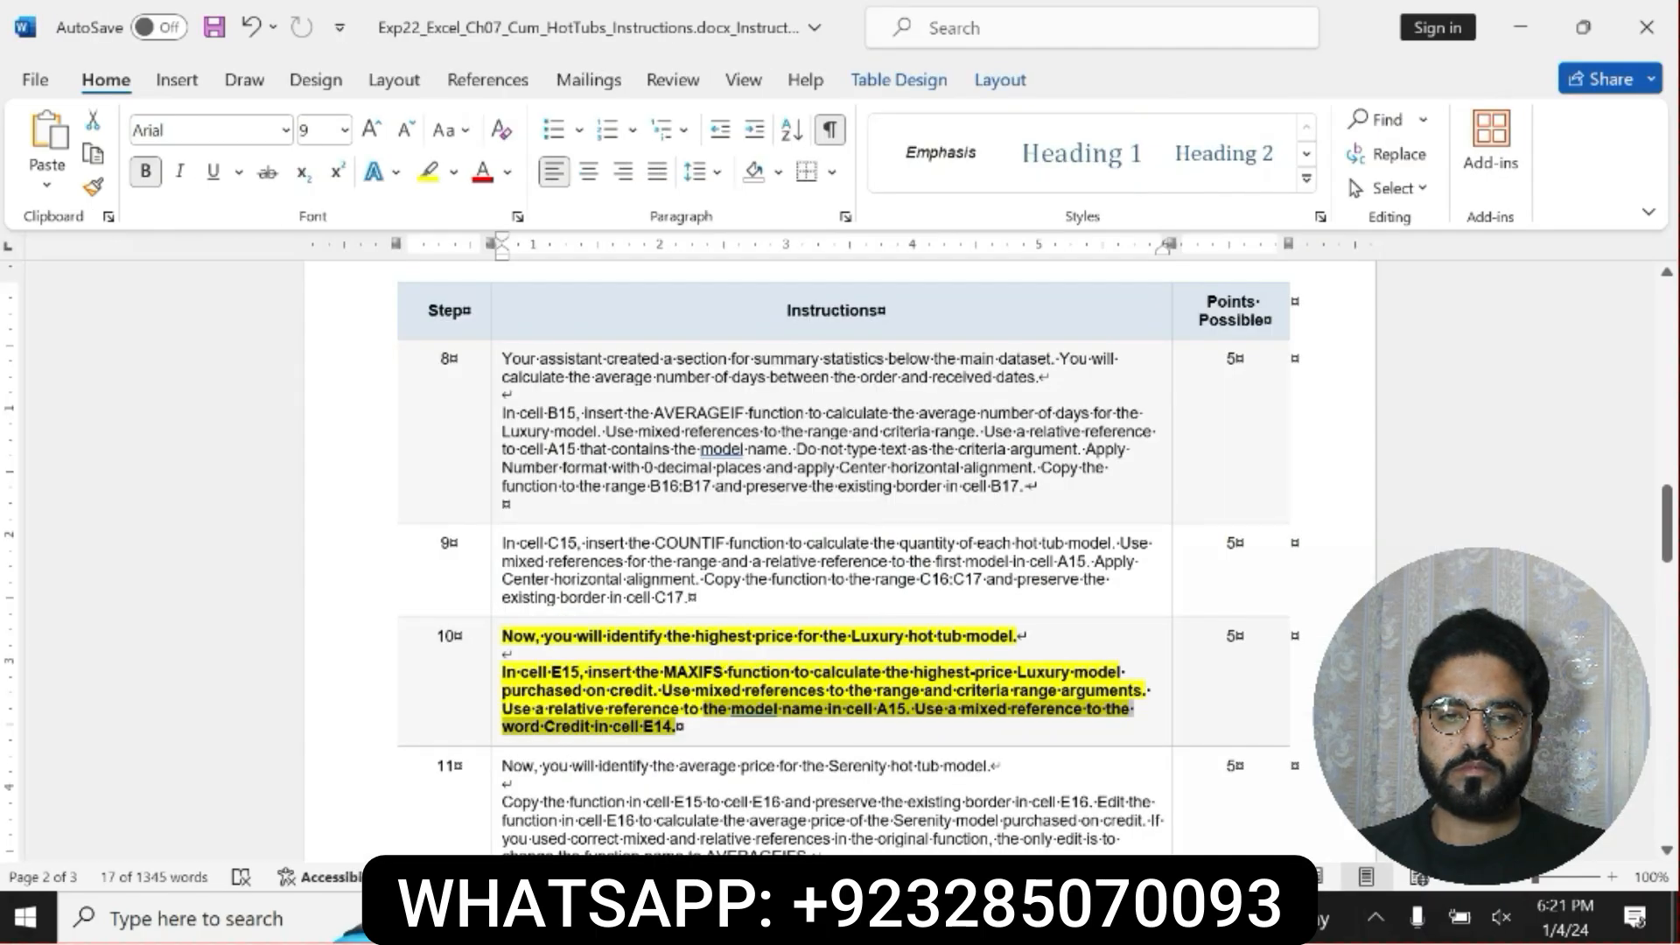